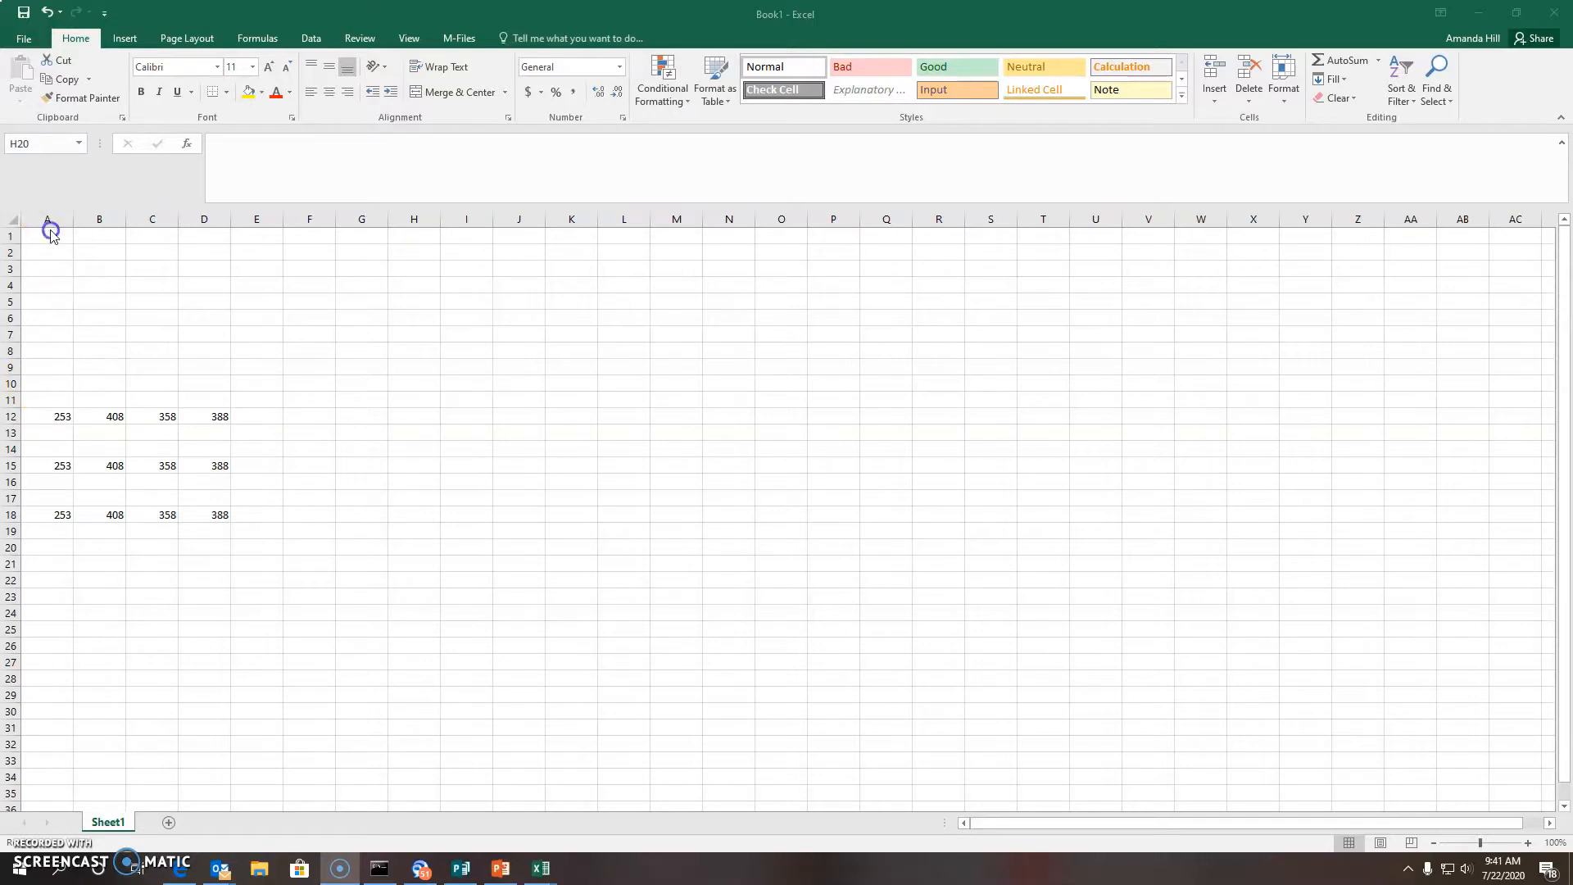
Enter the formula =7+8*3/2-4 in A1, correcting the mistyped 883 to 8*3, so it shows 15
{"action": "left_click", "coordinate": [46, 236]}
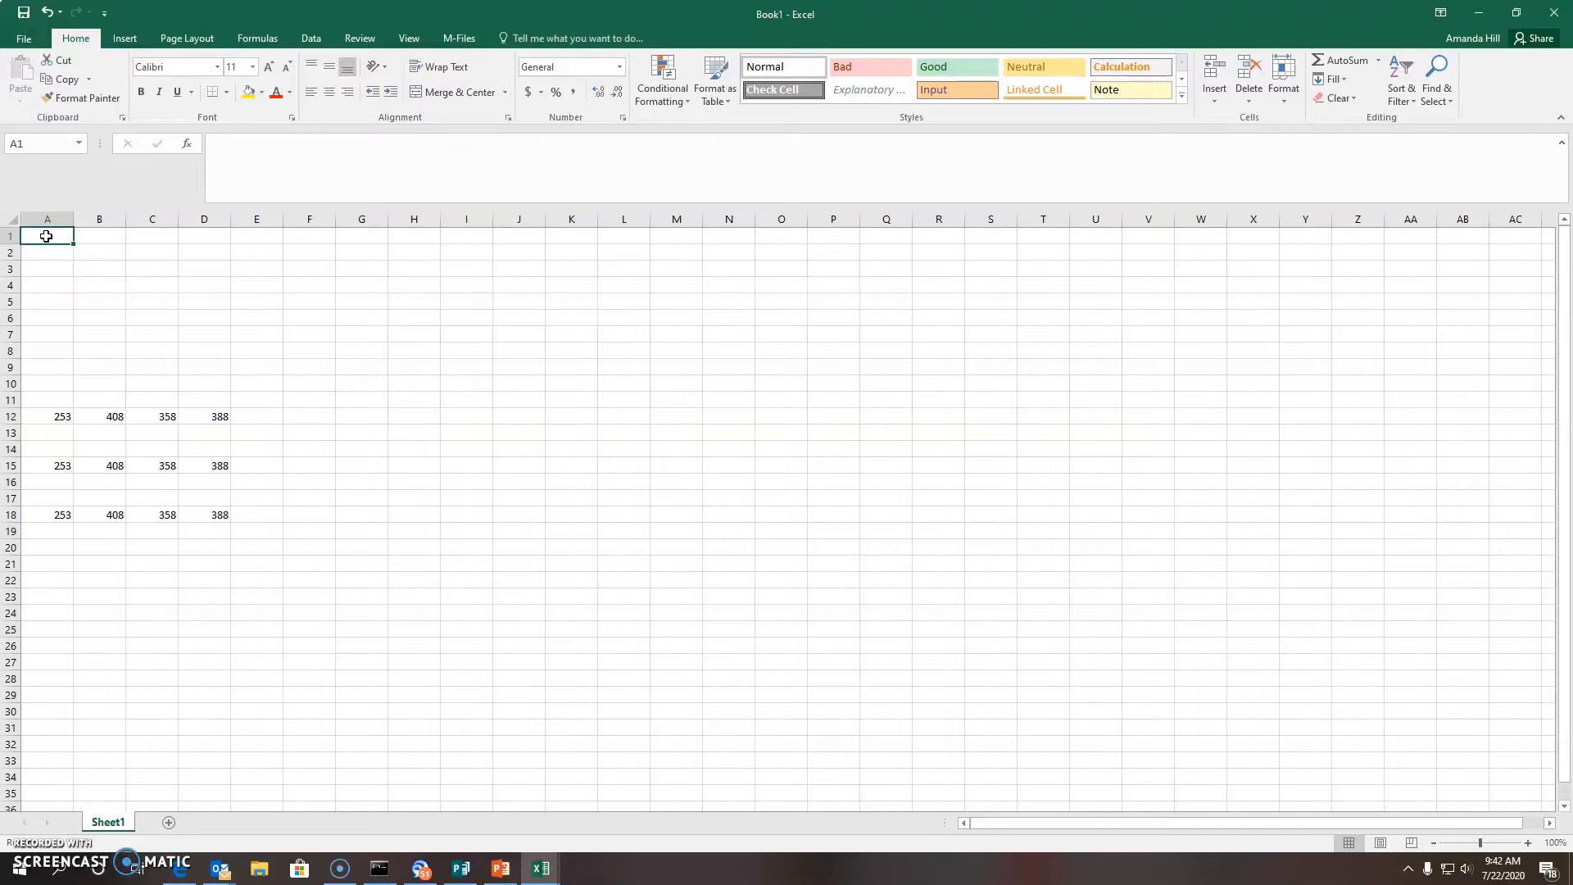
{"action": "type", "text": "="}
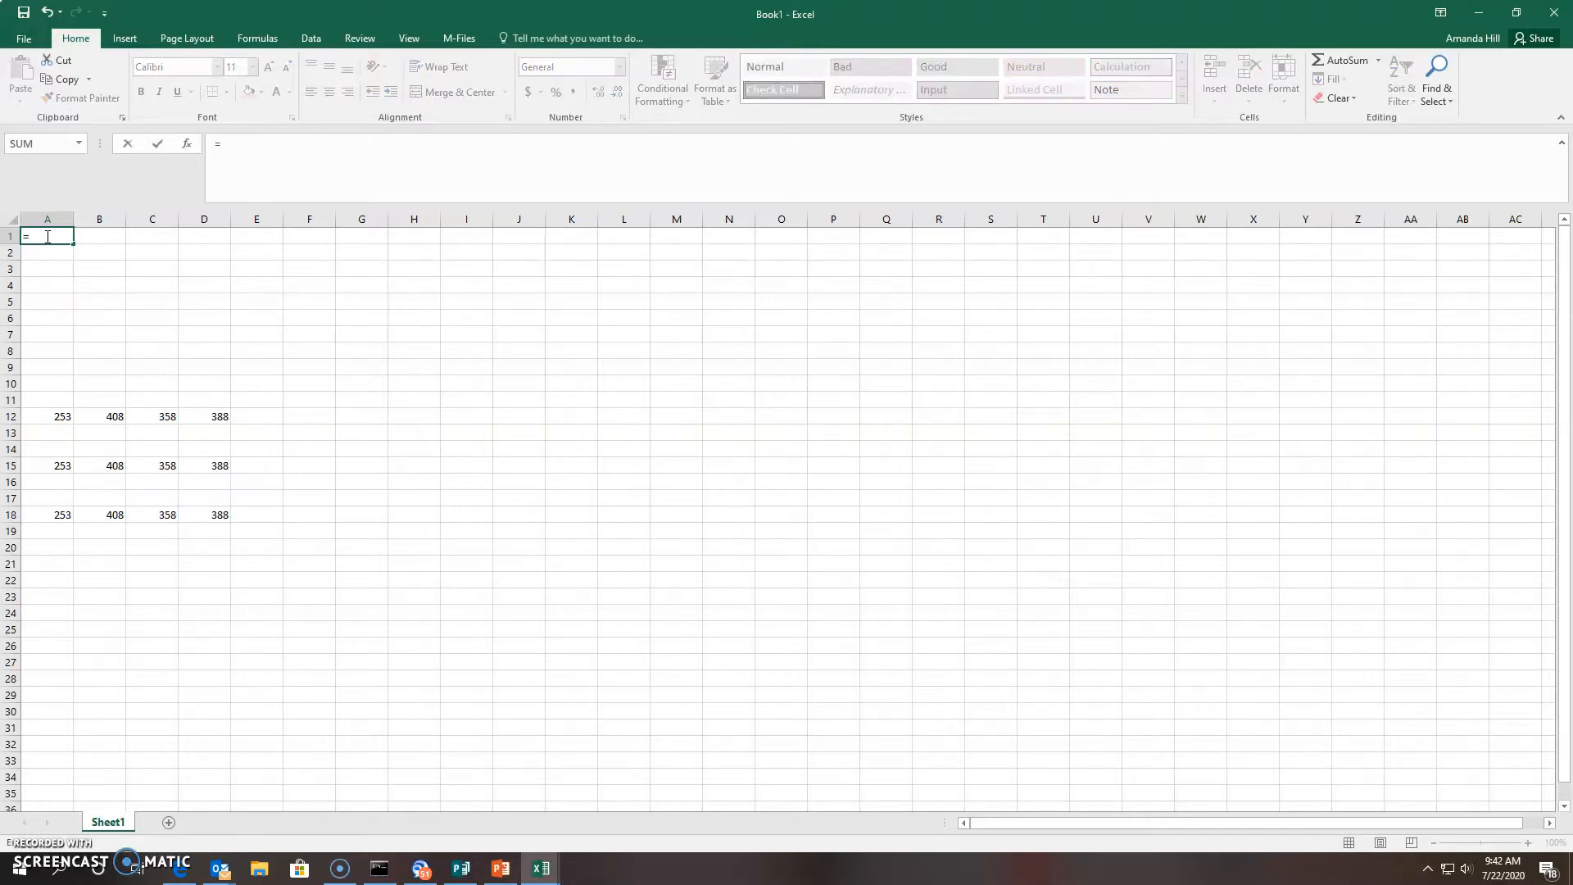
{"action": "type", "text": "7+883/2-4"}
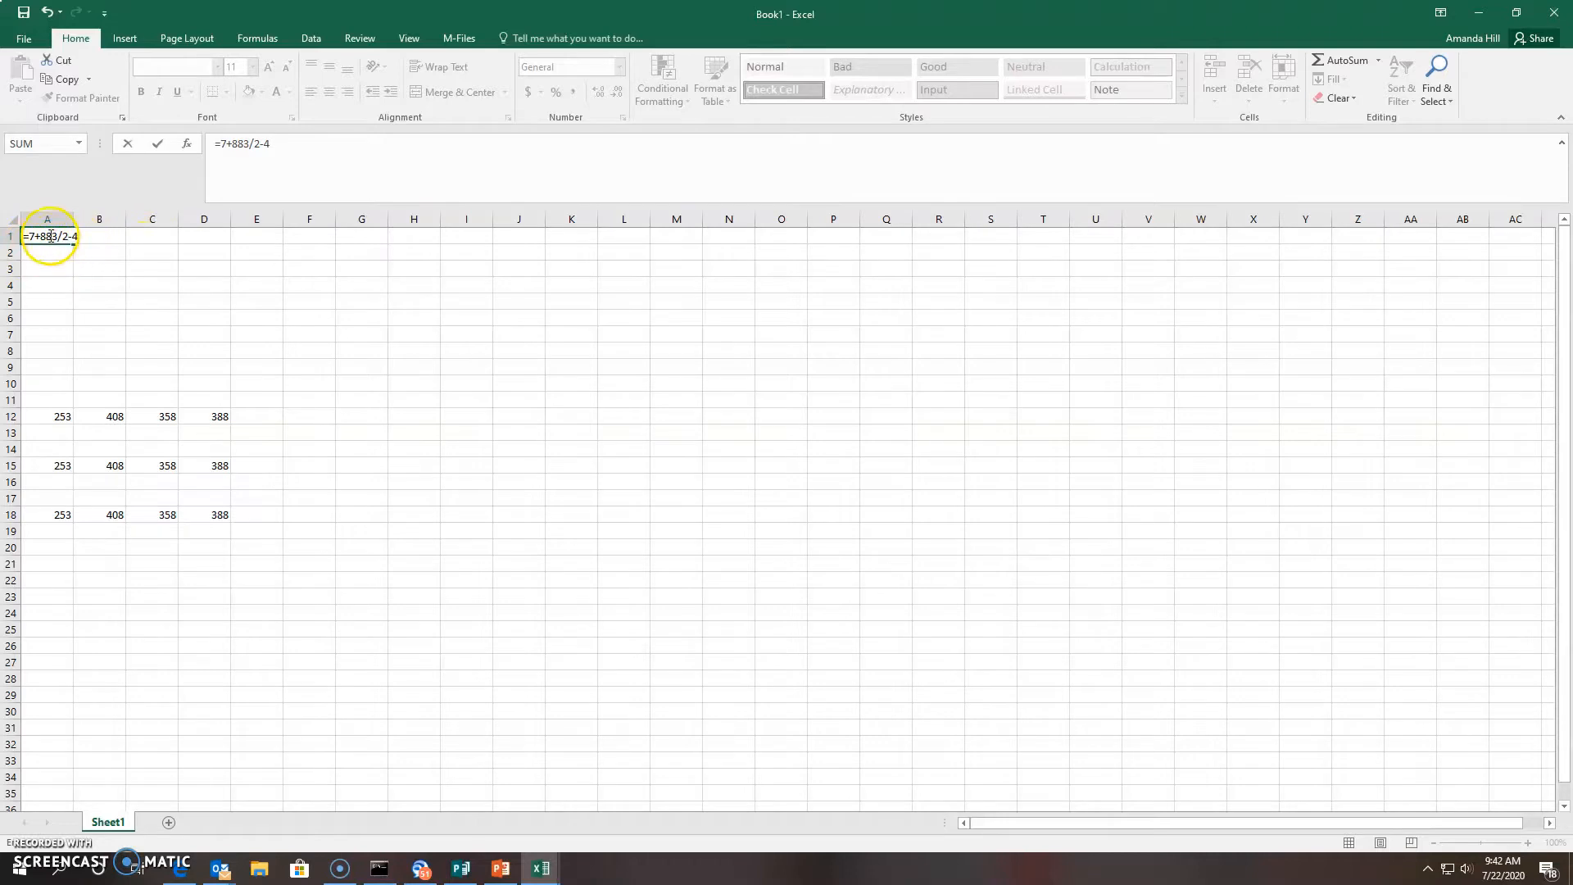
{"action": "left_click", "coordinate": [43, 237]}
{"action": "left_click_drag", "start_coordinate": [43, 237], "coordinate": [48, 237]}
{"action": "left_click", "coordinate": [47, 237]}
{"action": "left_click", "coordinate": [52, 236]}
{"action": "key", "text": "BackSpace"}
{"action": "type", "text": "*"}
{"action": "key", "text": "Return"}
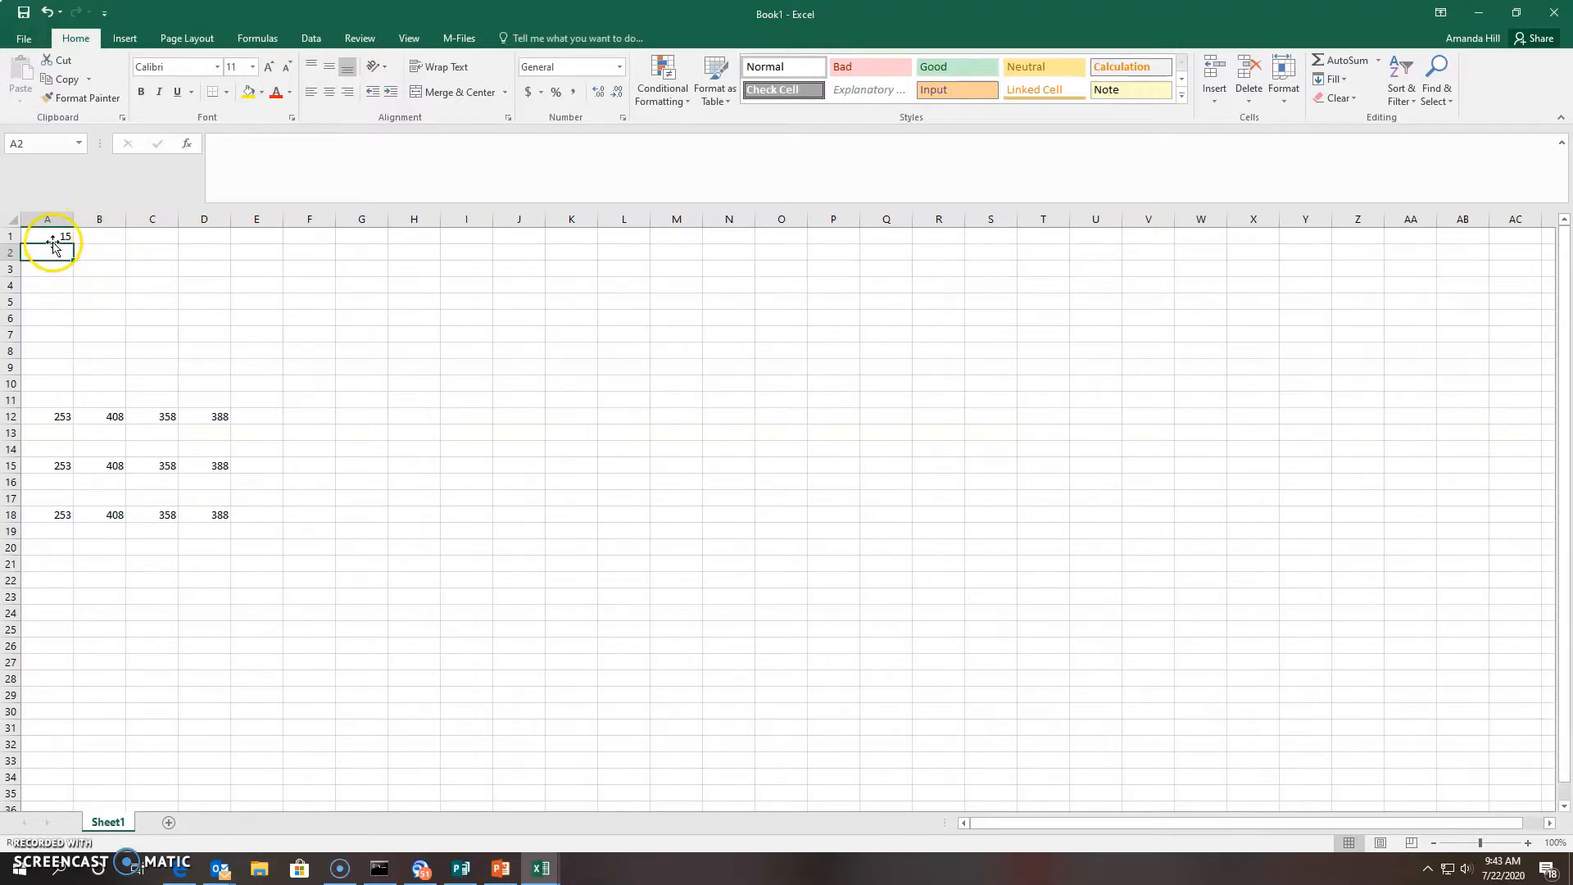
{"action": "left_click_drag", "start_coordinate": [52, 243], "coordinate": [46, 262]}
{"action": "left_click", "coordinate": [47, 237]}
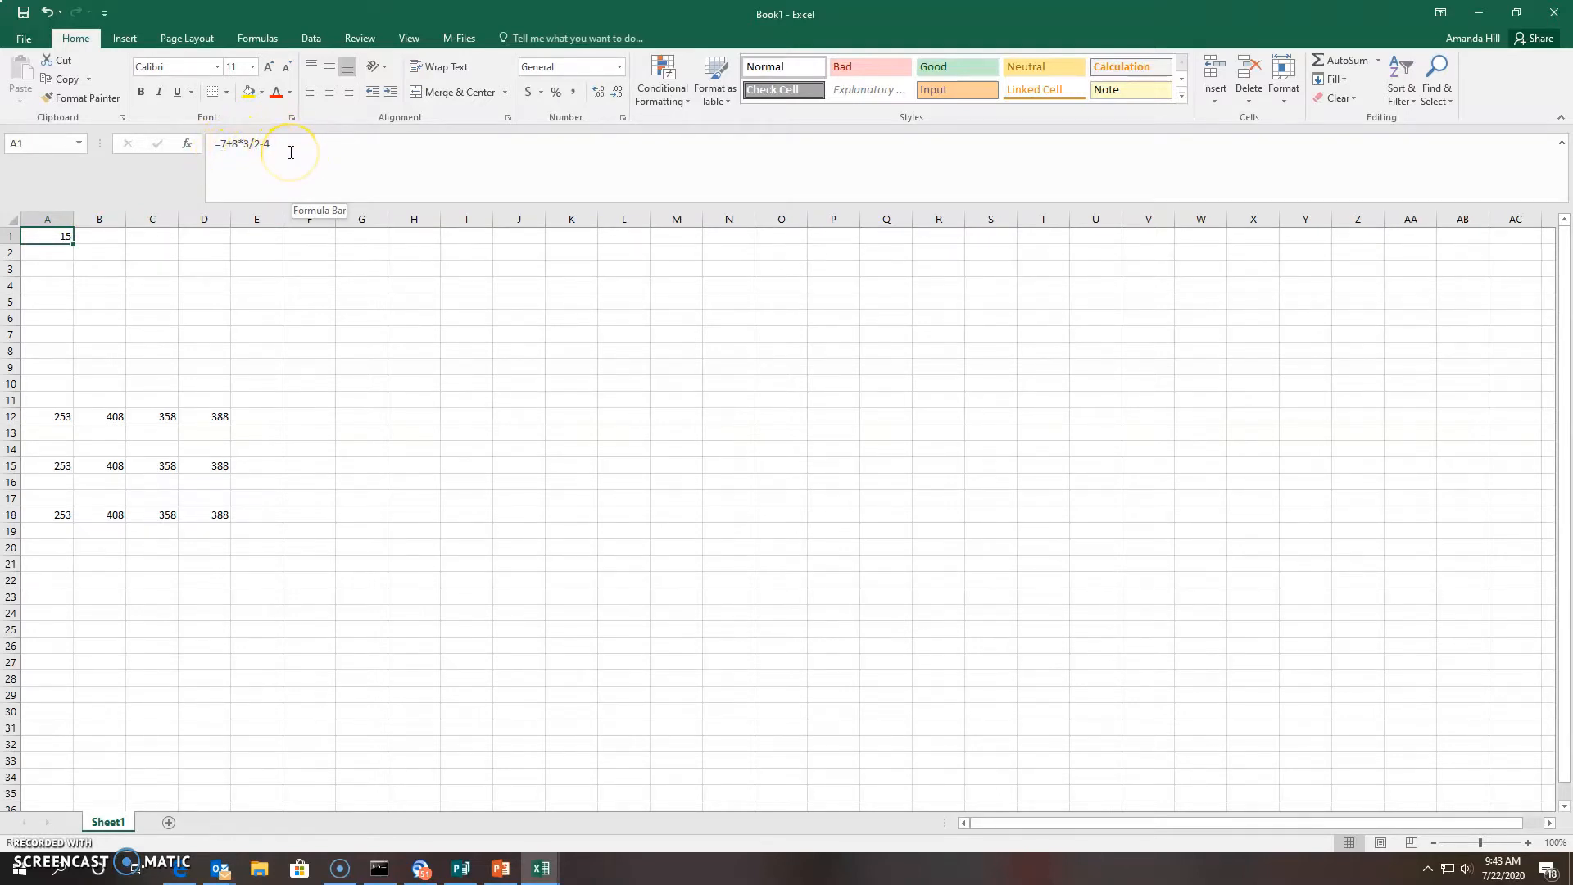
{"action": "double_click", "coordinate": [59, 237]}
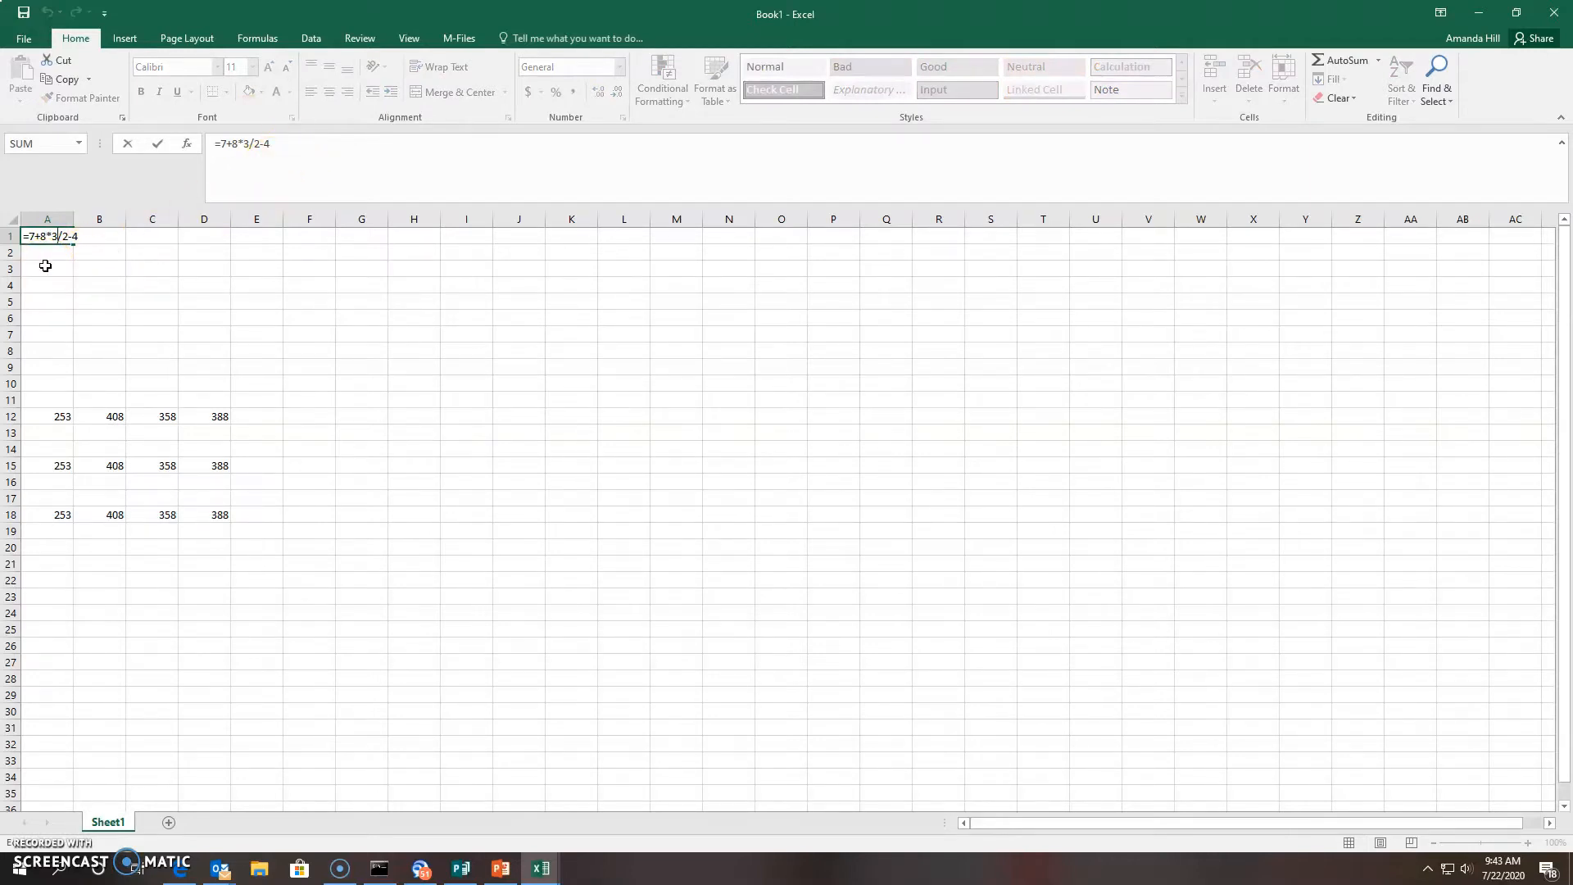
{"action": "left_click", "coordinate": [47, 238]}
{"action": "left_click", "coordinate": [72, 238]}
{"action": "key", "text": "BackSpace"}
{"action": "type", "text": "3"}
{"action": "key", "text": "Return"}
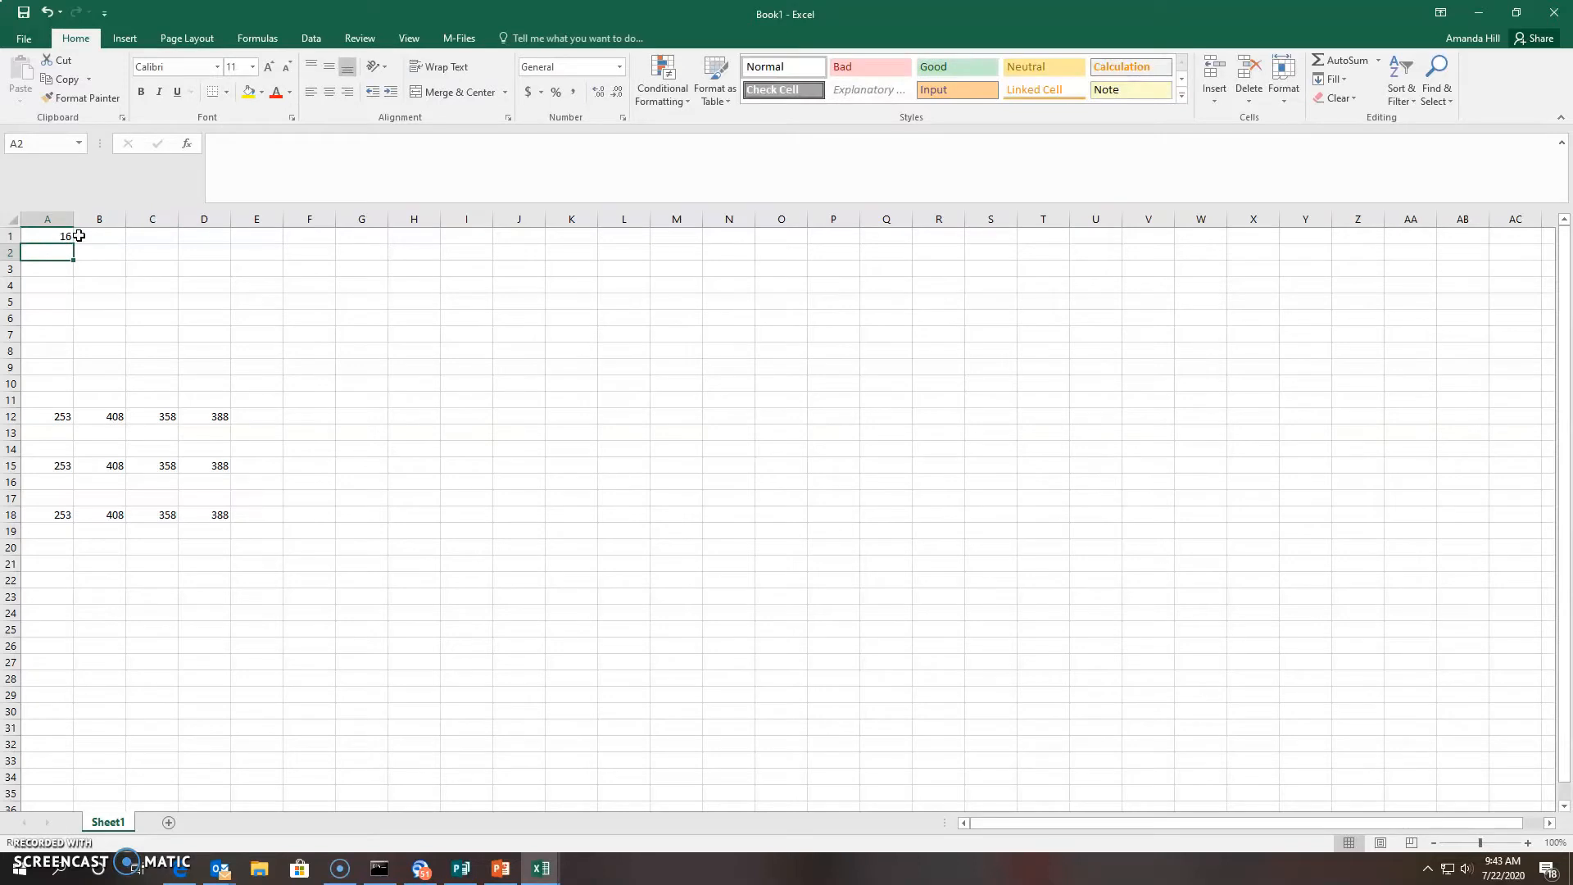
{"action": "left_click", "coordinate": [113, 316]}
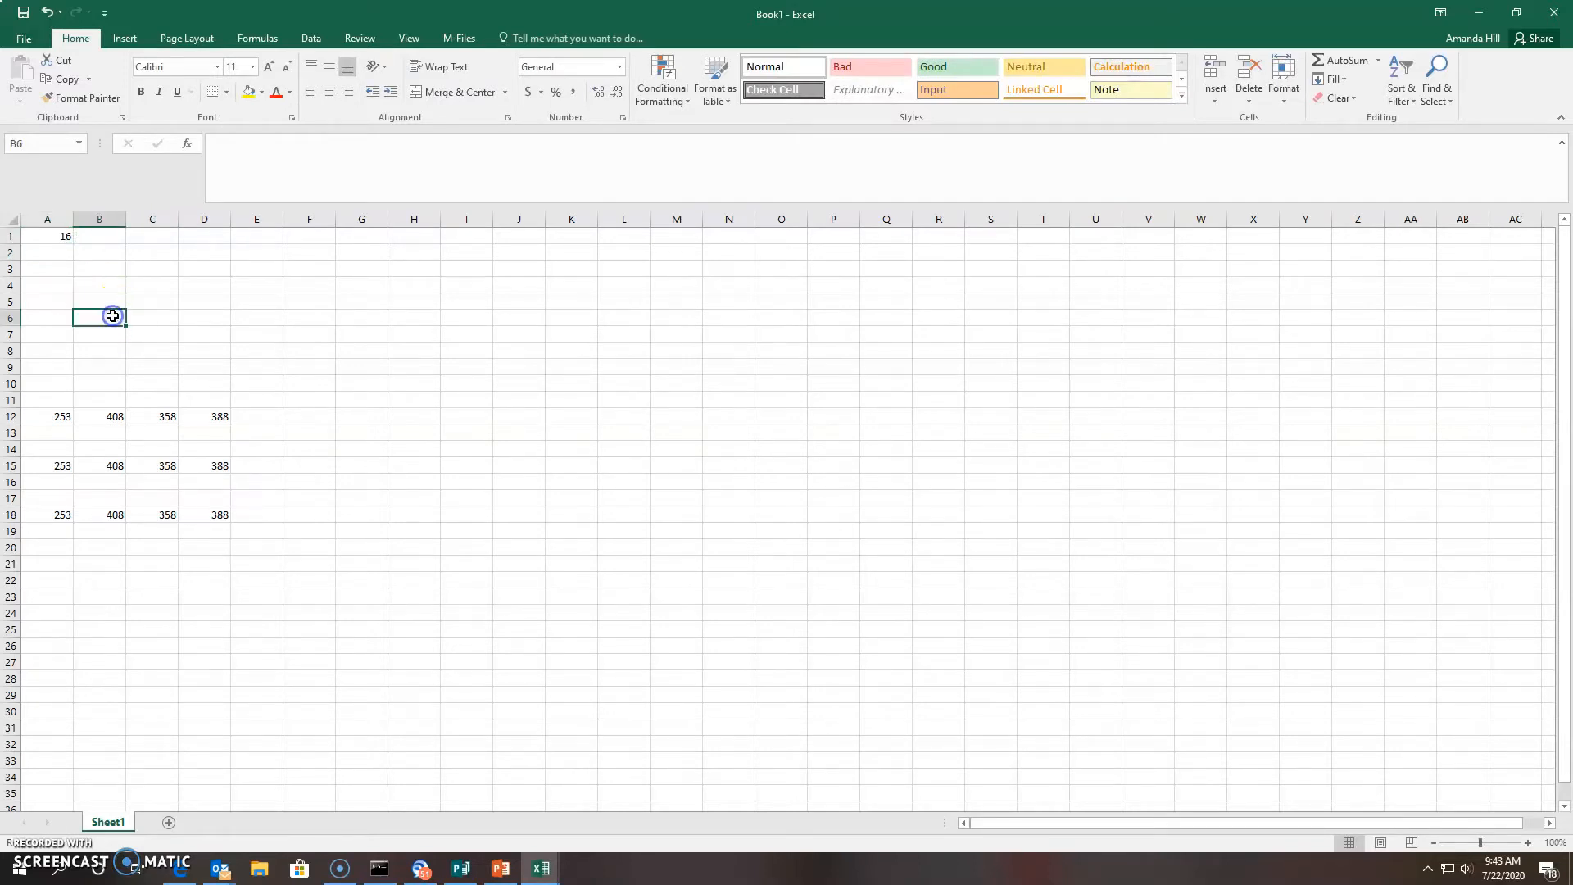
{"action": "double_click", "coordinate": [62, 236]}
{"action": "left_click", "coordinate": [301, 148]}
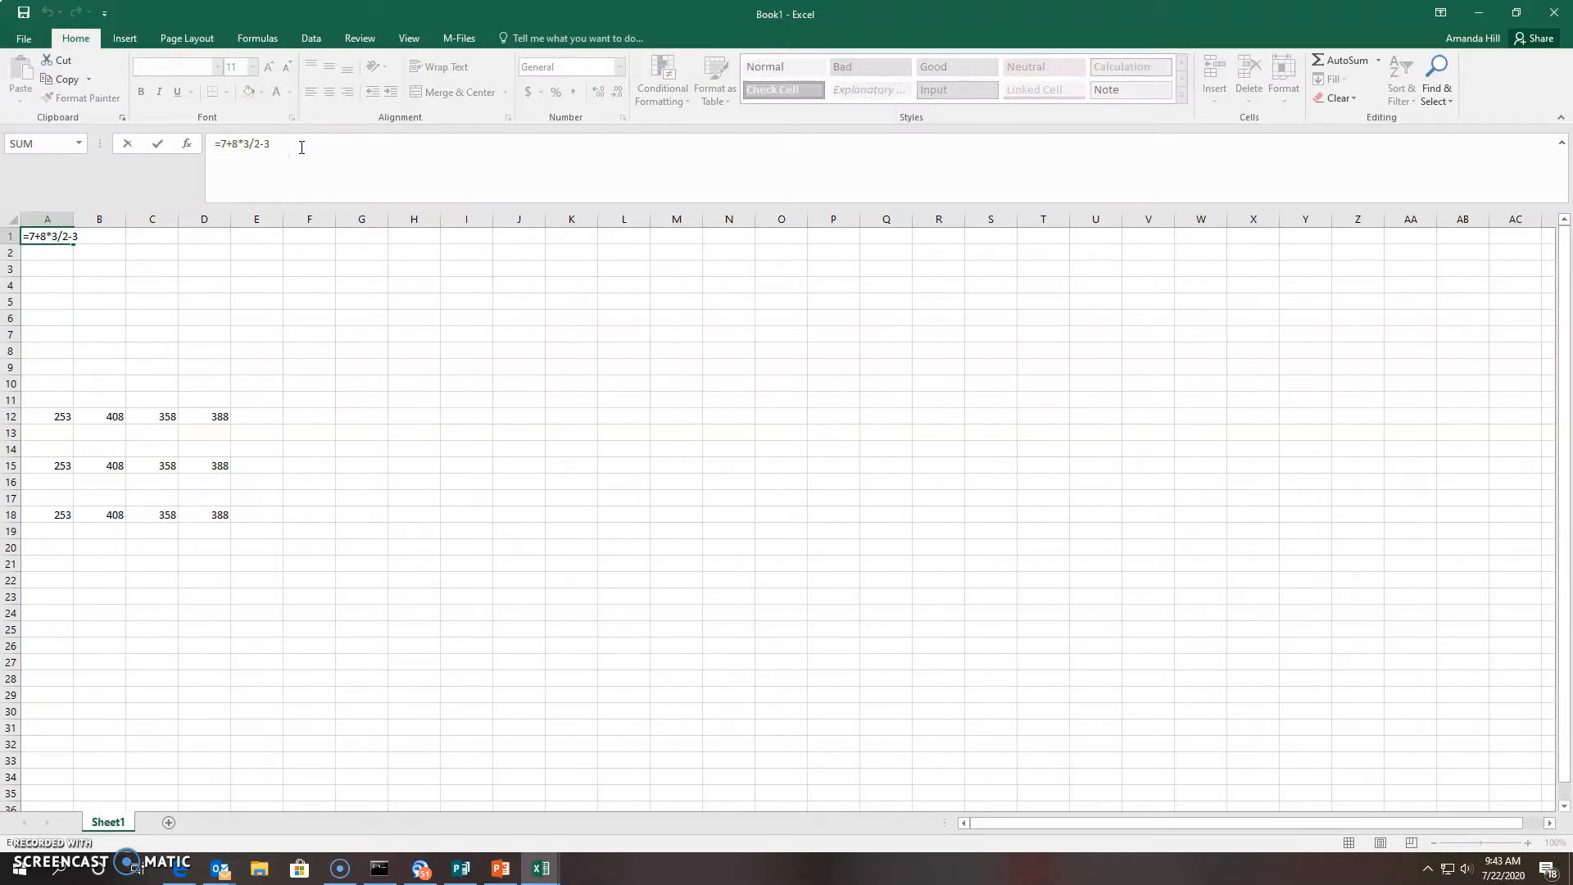
{"action": "key", "text": "BackSpace"}
{"action": "key", "text": "Return"}
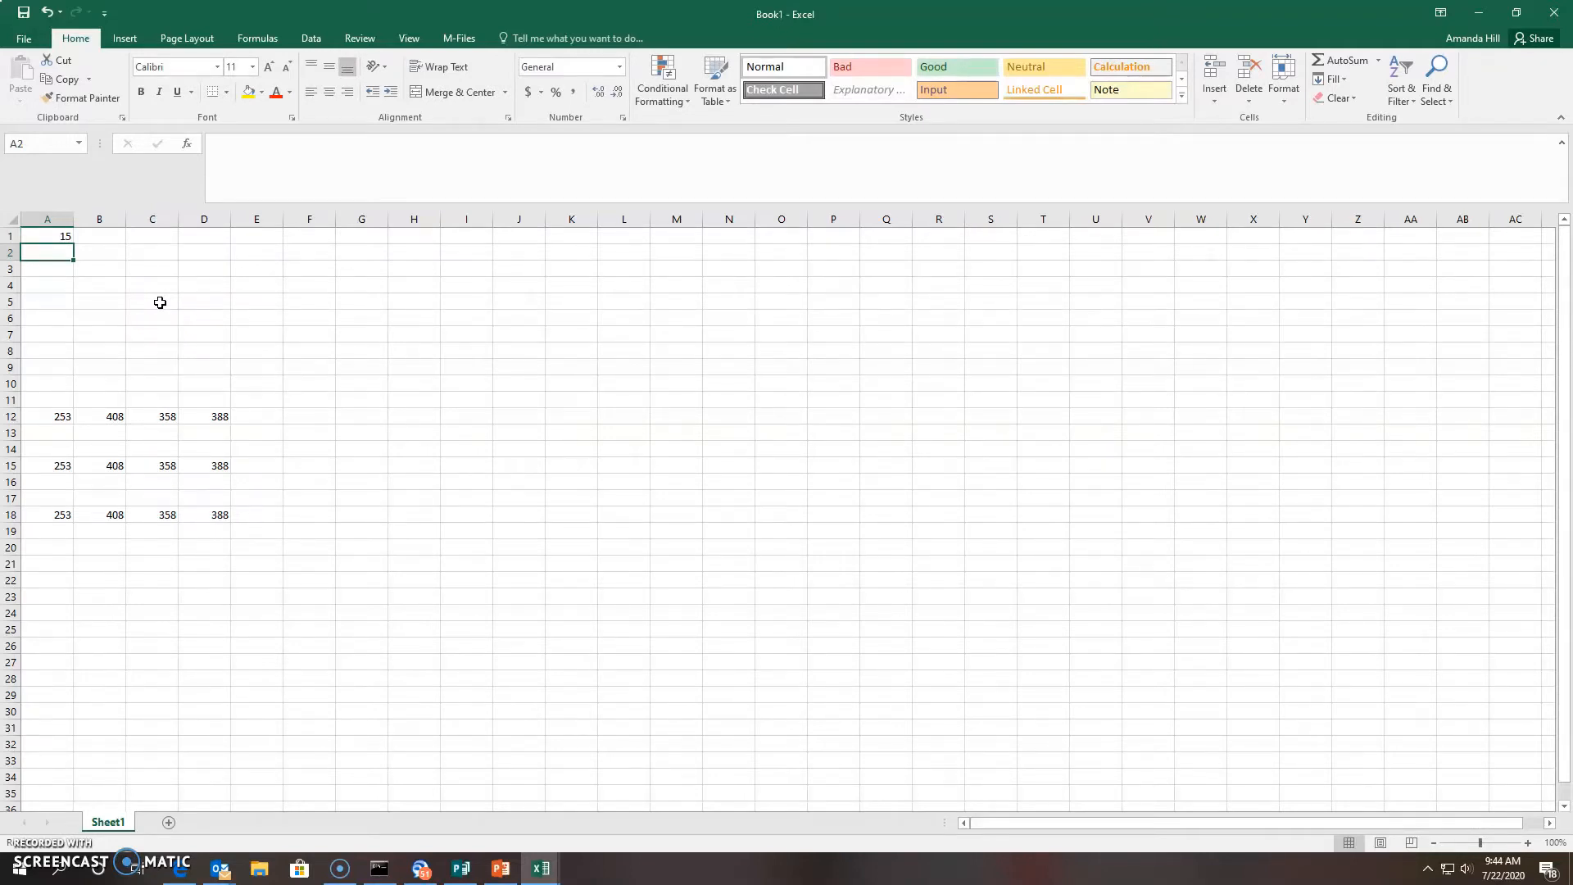
{"action": "left_click", "coordinate": [47, 237]}
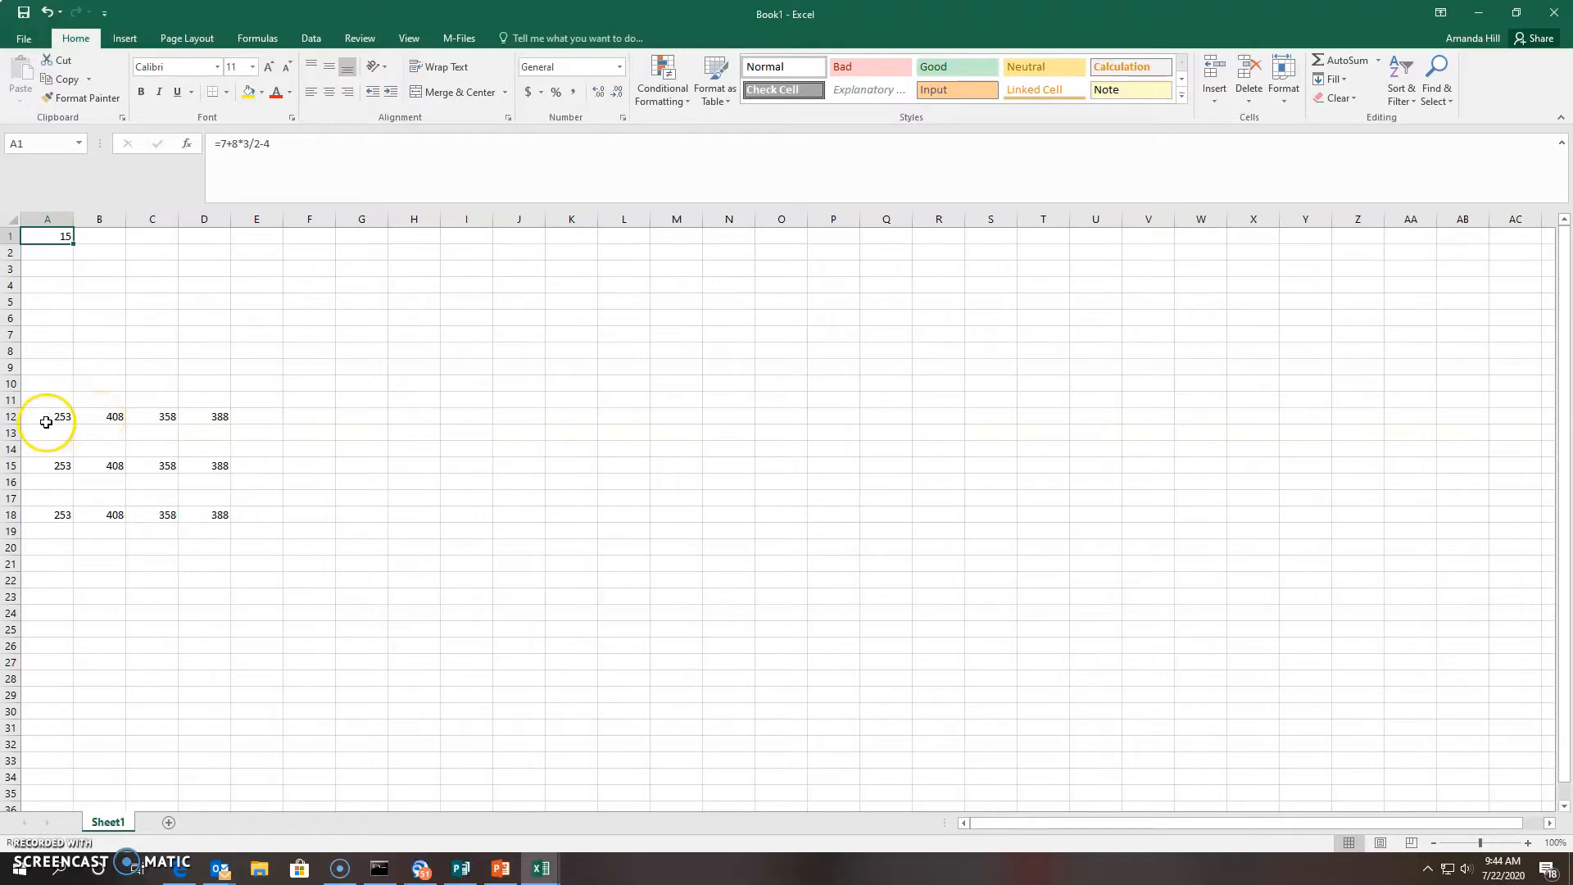
Enter =253+408+358+388 in F12 to total row 12 as 1407
{"action": "left_click", "coordinate": [260, 418]}
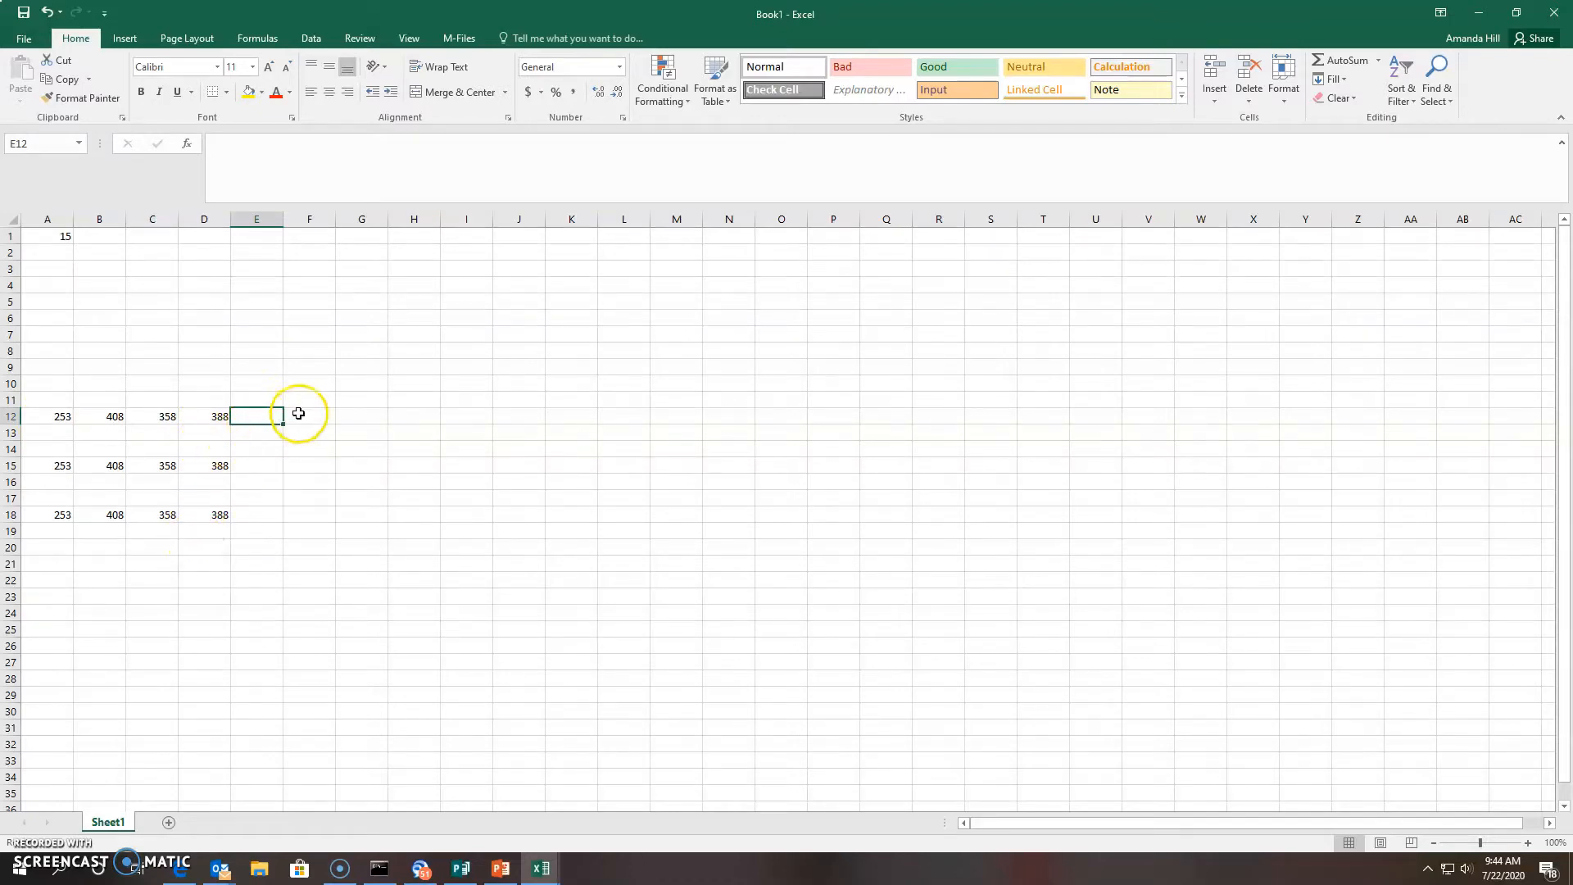
{"action": "left_click", "coordinate": [300, 415]}
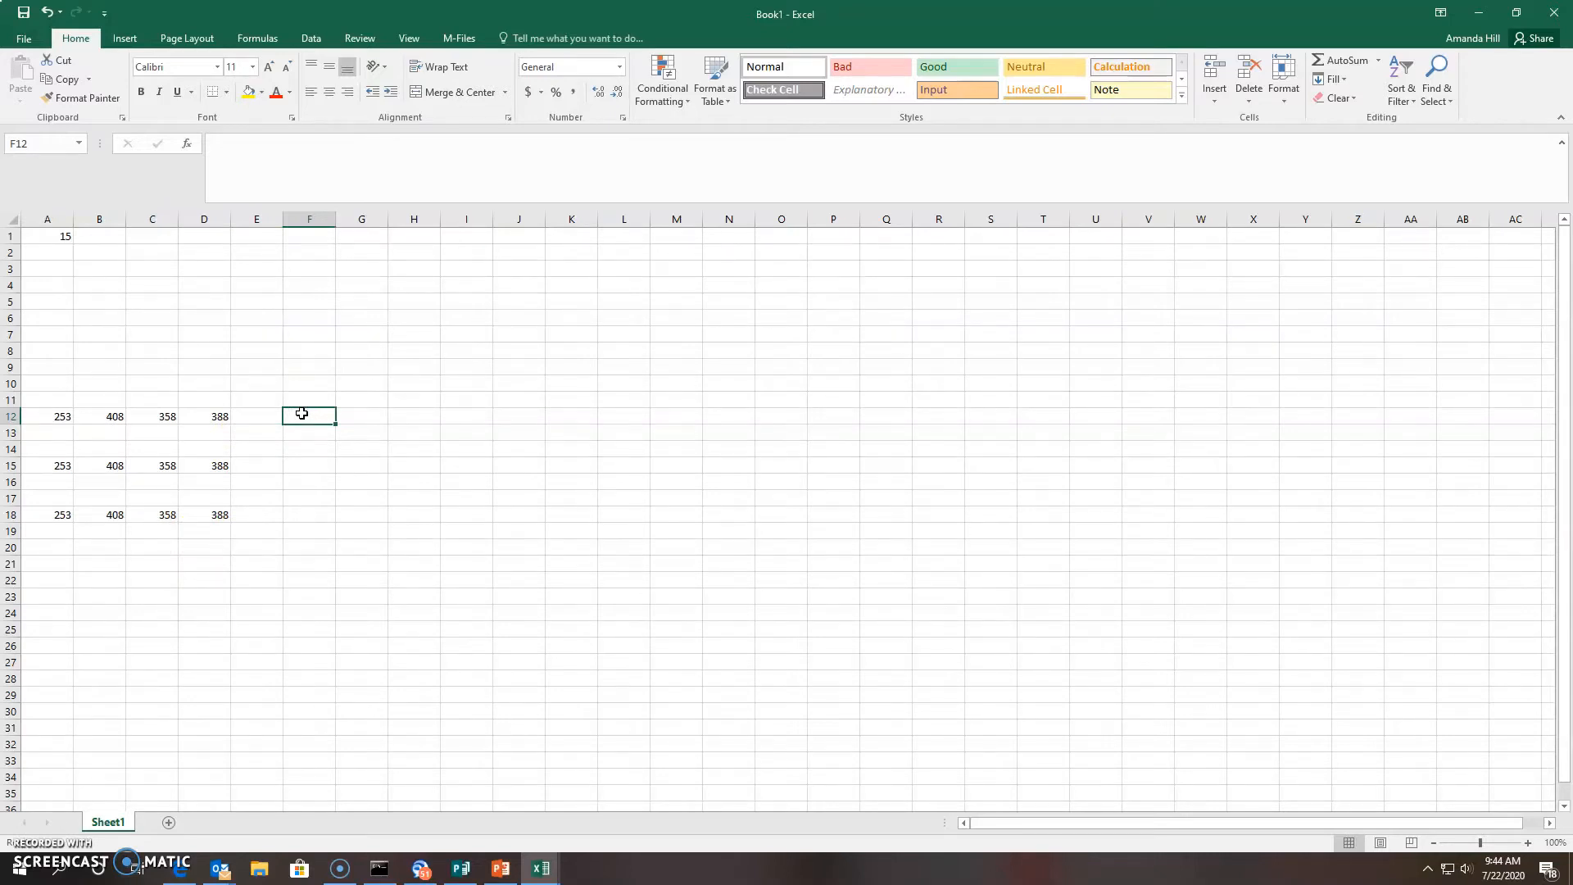
{"action": "type", "text": "="}
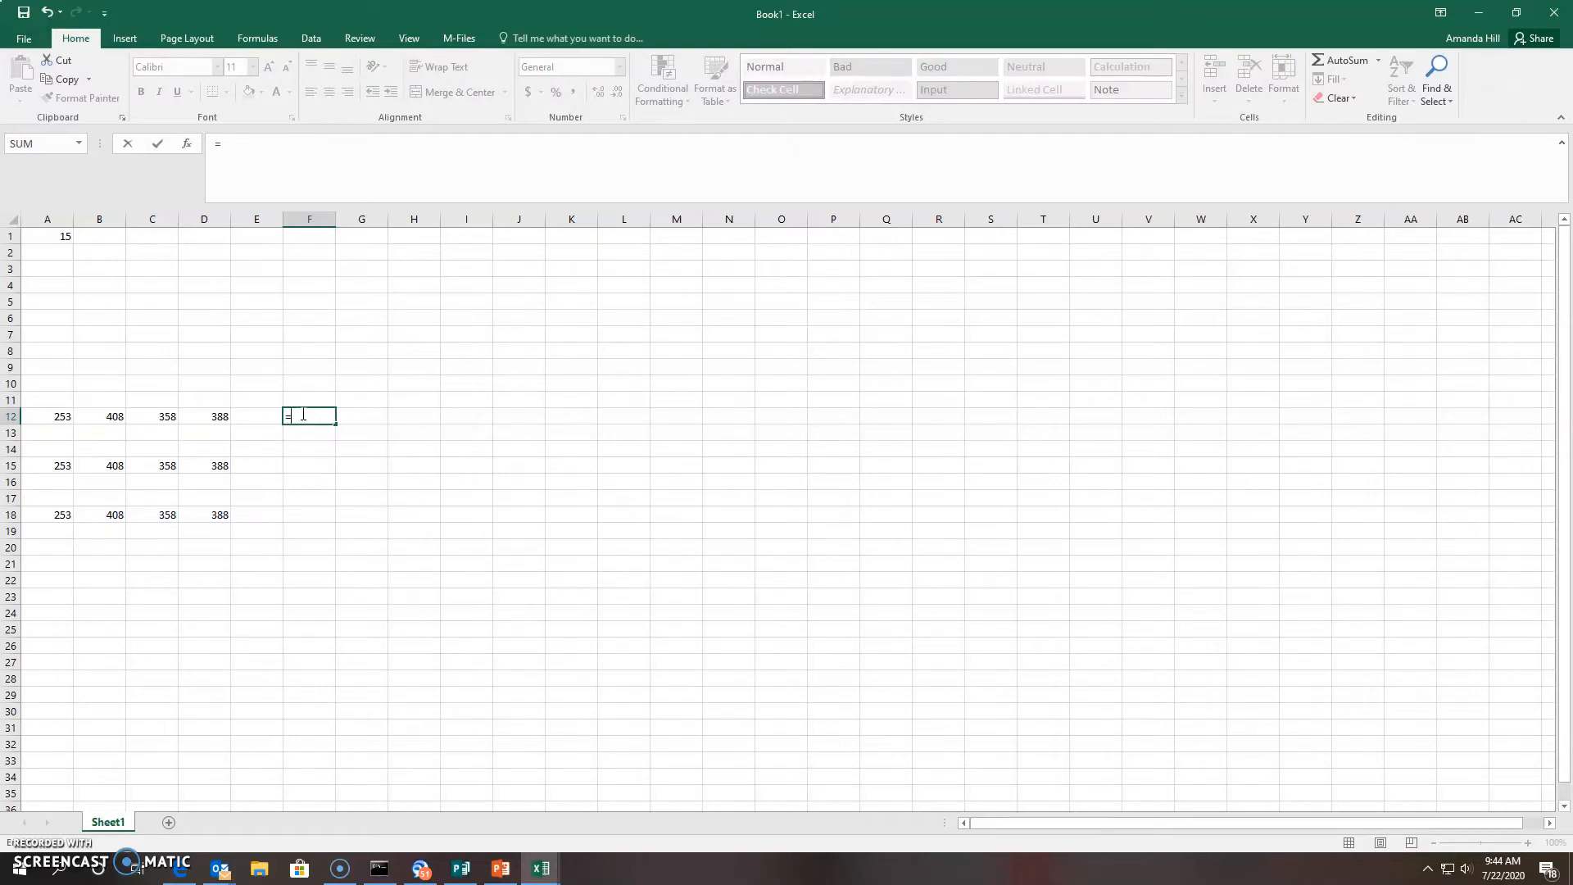
{"action": "type", "text": "253+408+358+388"}
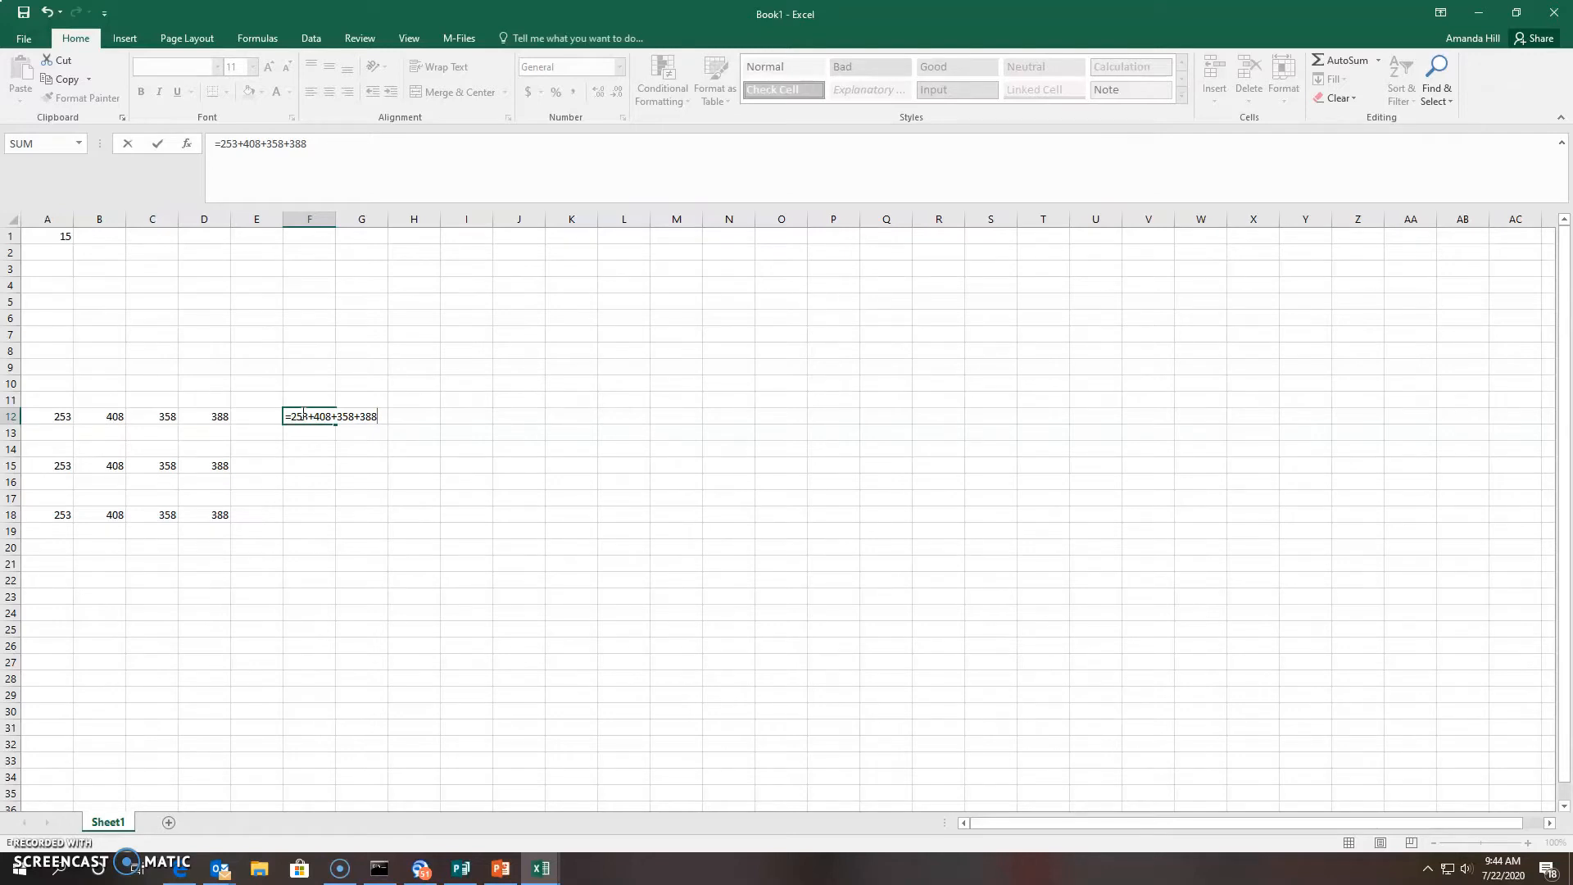
{"action": "key", "text": "Return"}
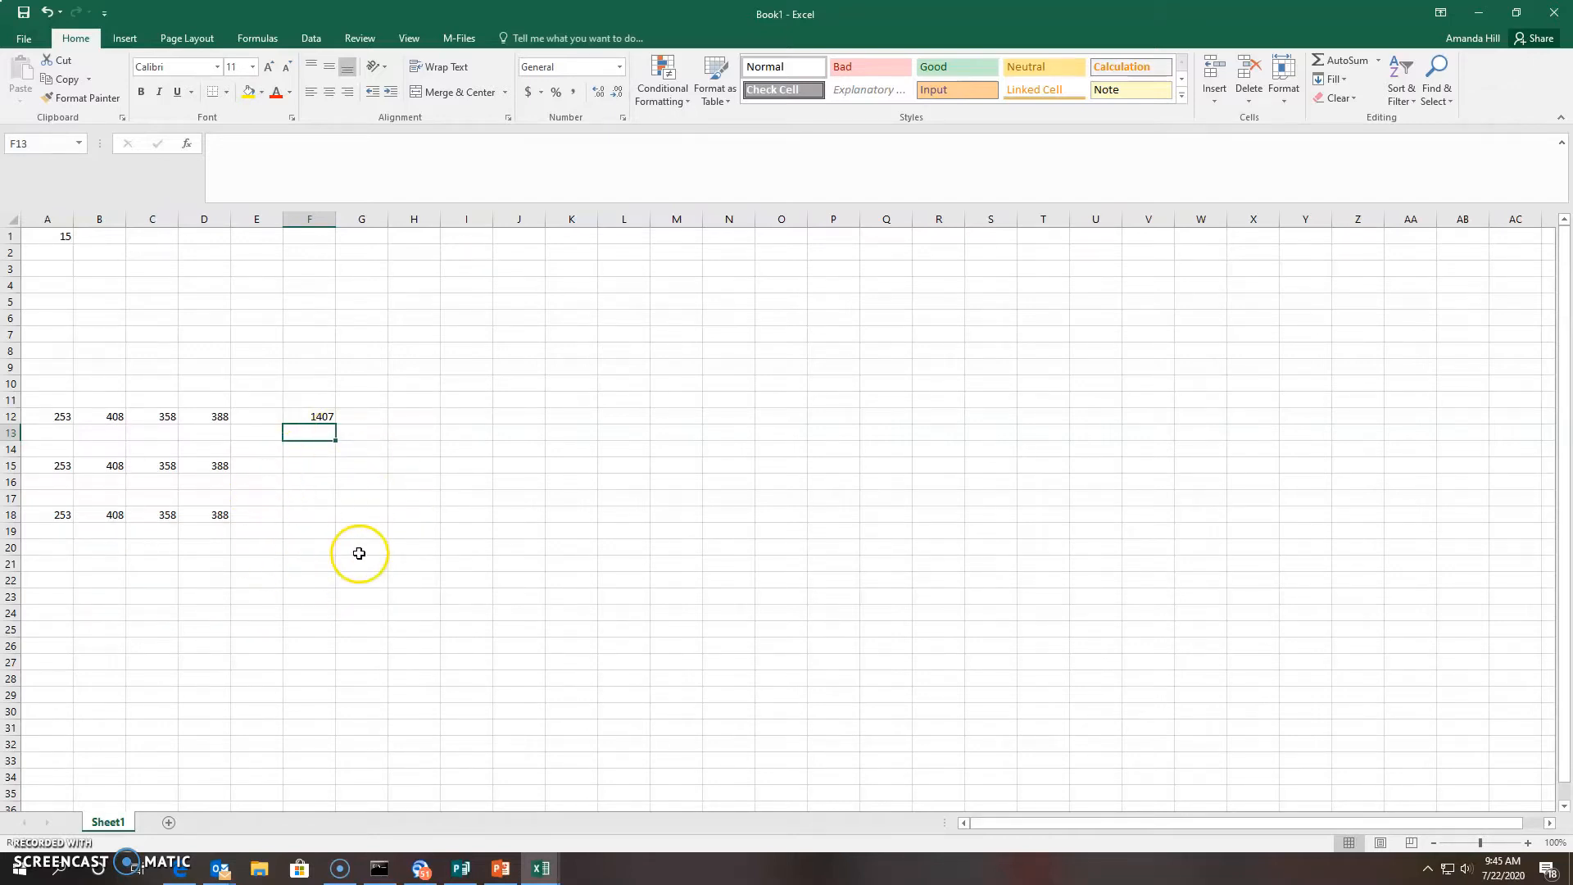
{"action": "left_click", "coordinate": [49, 554]}
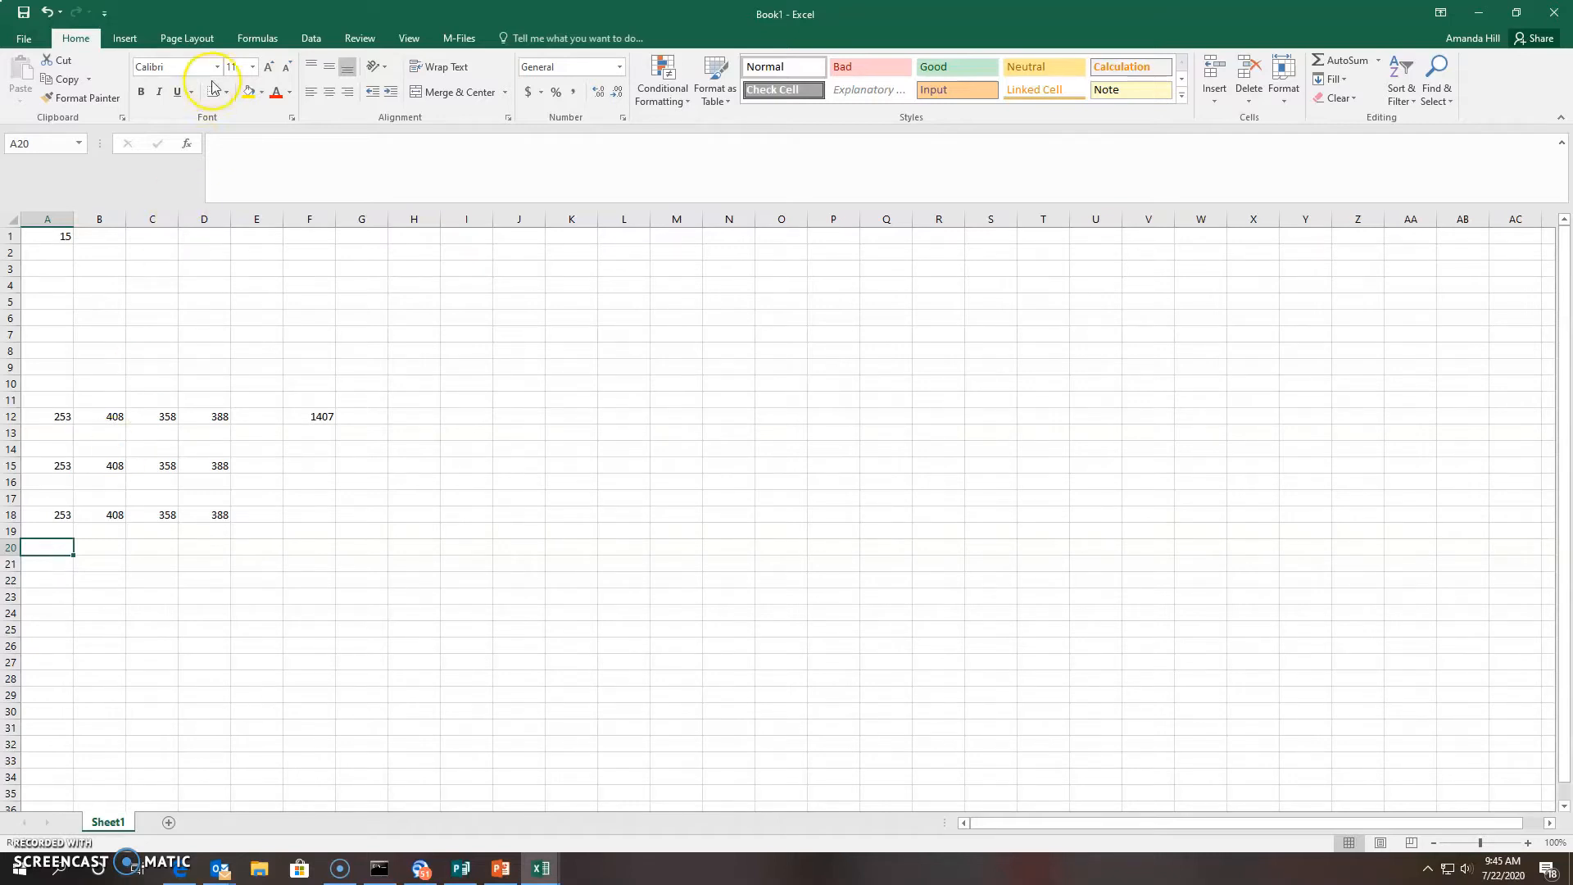
Switch to the Formulas tab and browse the Recently Used, More Functions and Financial lists
{"action": "left_click", "coordinate": [245, 38]}
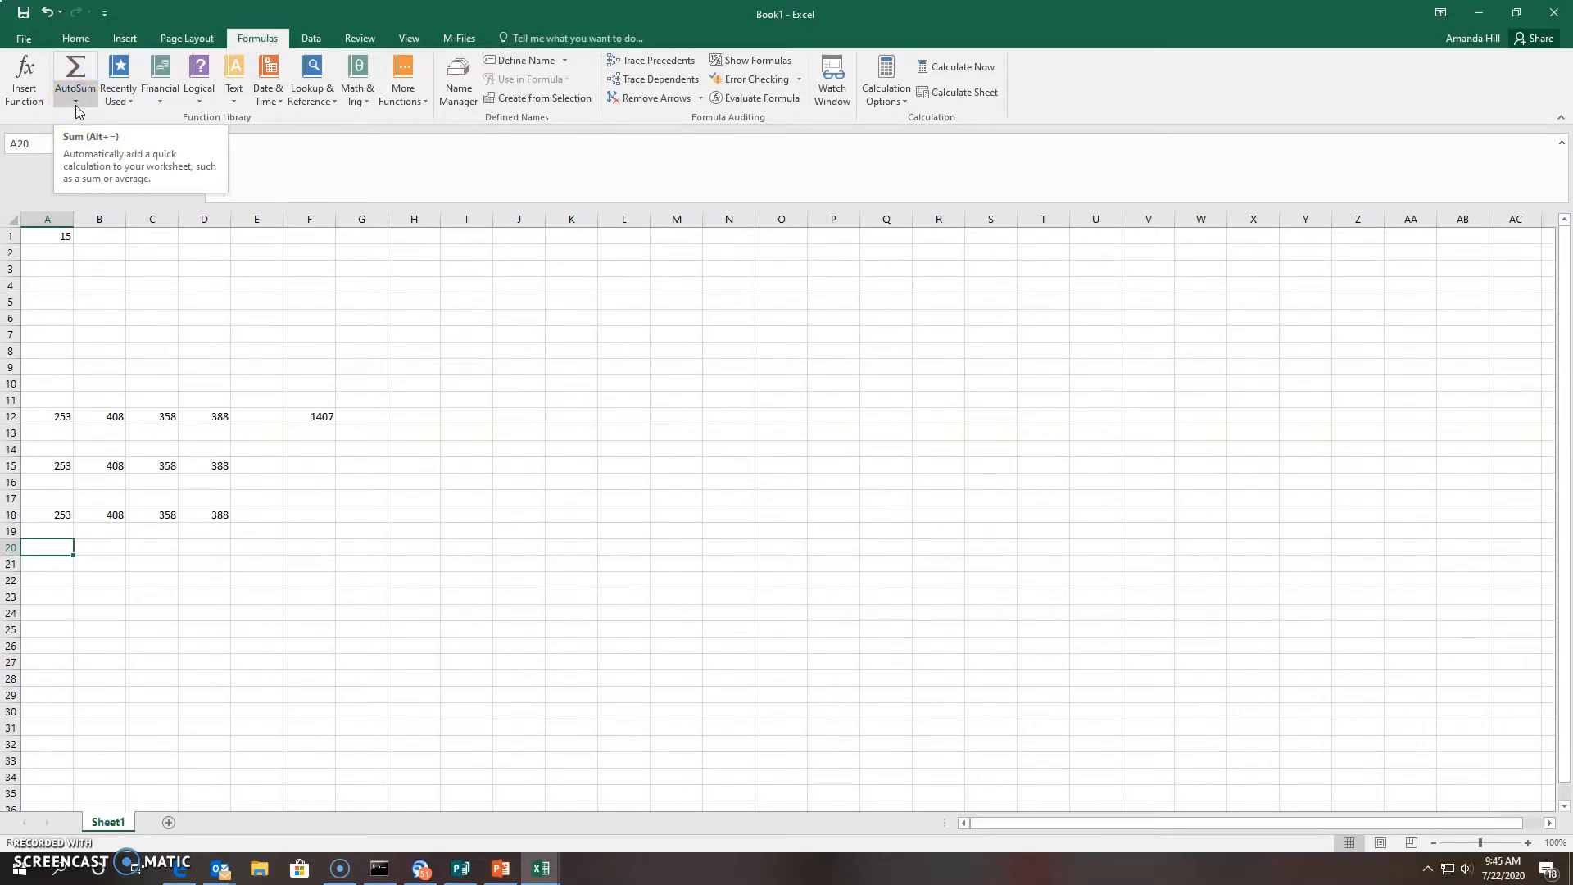
{"action": "left_click", "coordinate": [125, 110]}
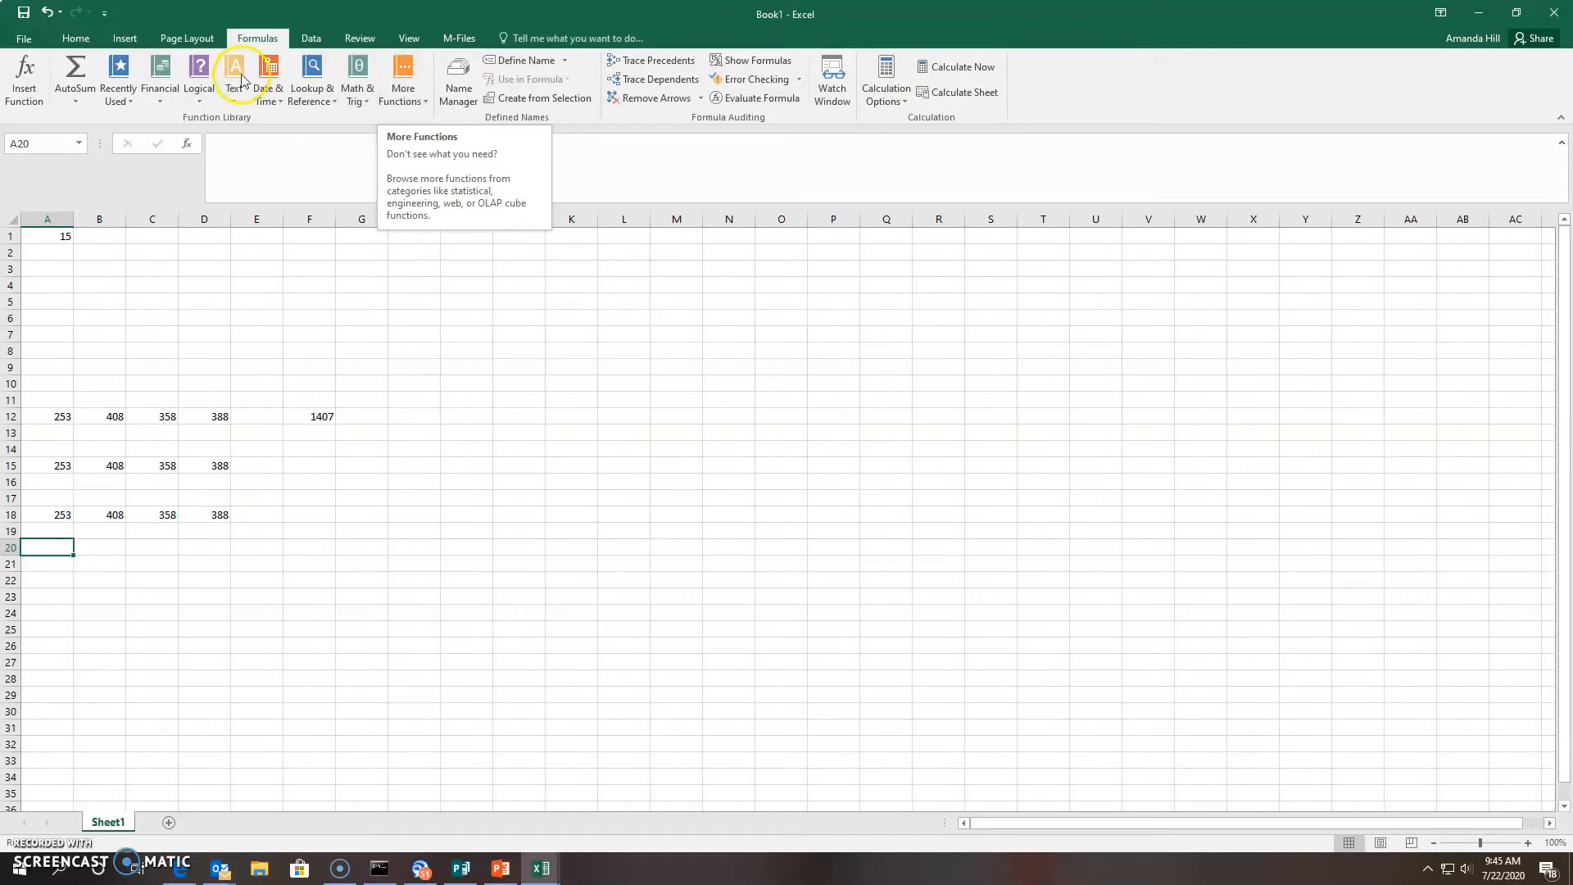
{"action": "left_click", "coordinate": [412, 97]}
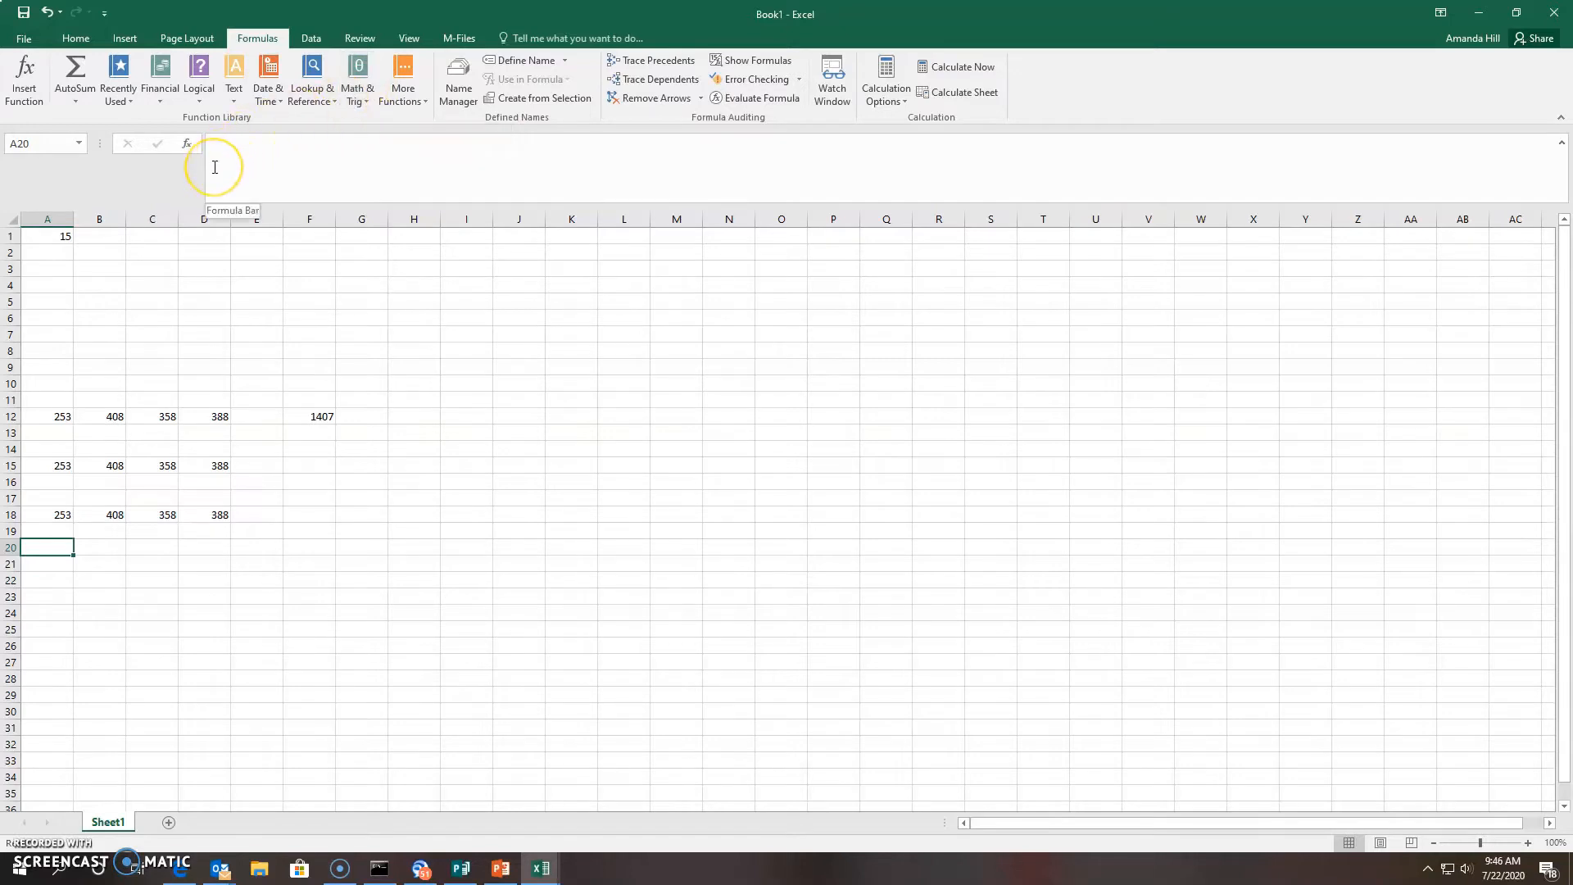
{"action": "left_click", "coordinate": [161, 98]}
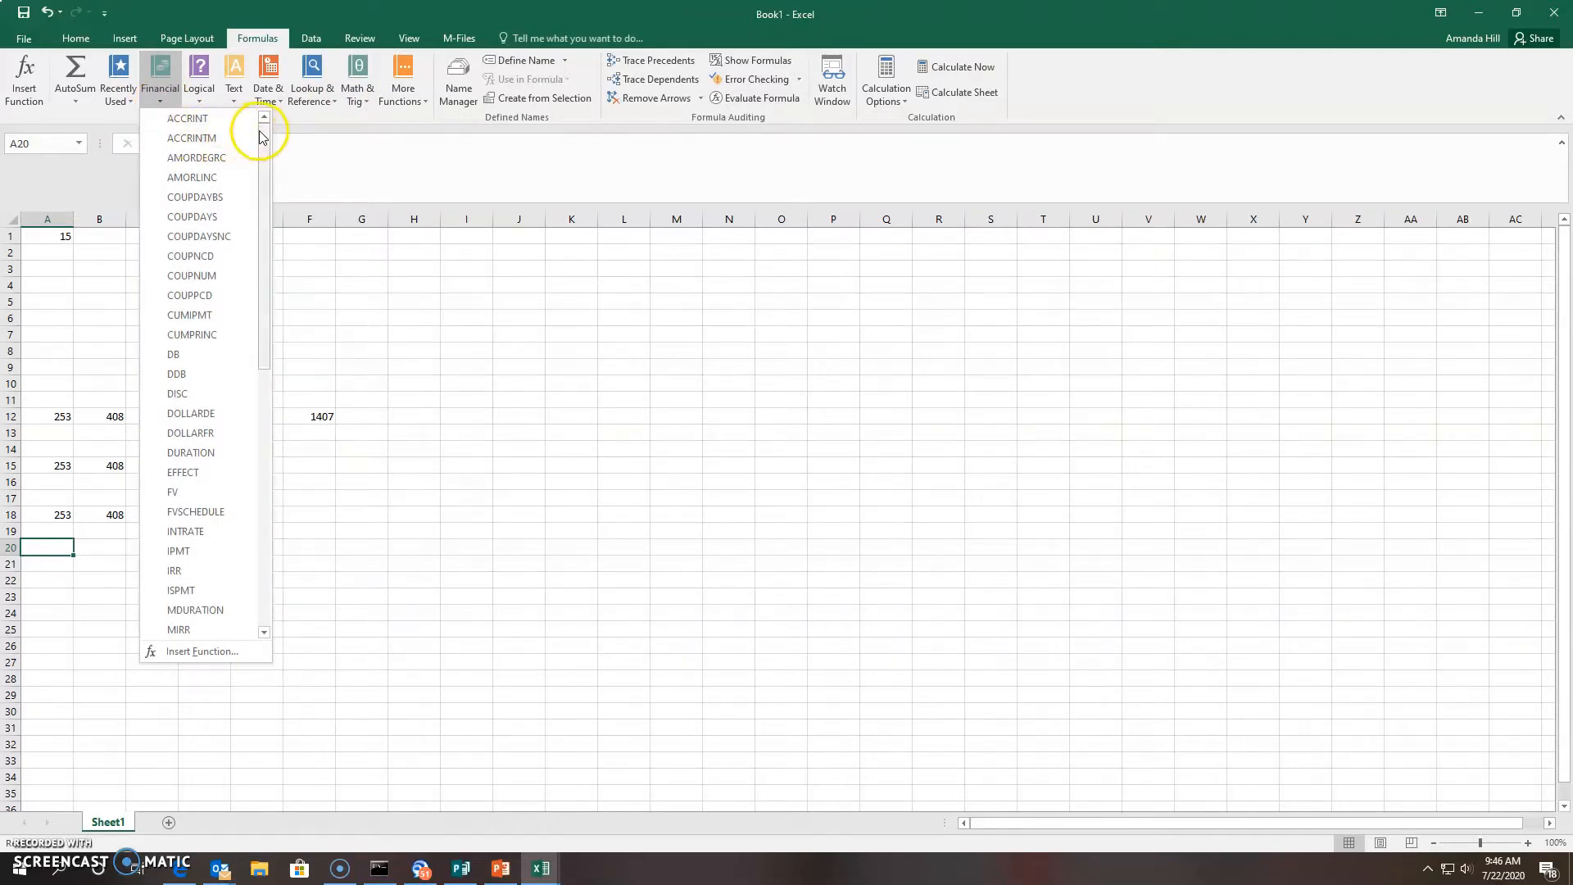
{"action": "mouse_move", "coordinate": [261, 129]}
{"action": "left_mouse_down"}
{"action": "mouse_move", "coordinate": [291, 445]}
{"action": "mouse_move", "coordinate": [267, 105]}
{"action": "left_mouse_up"}
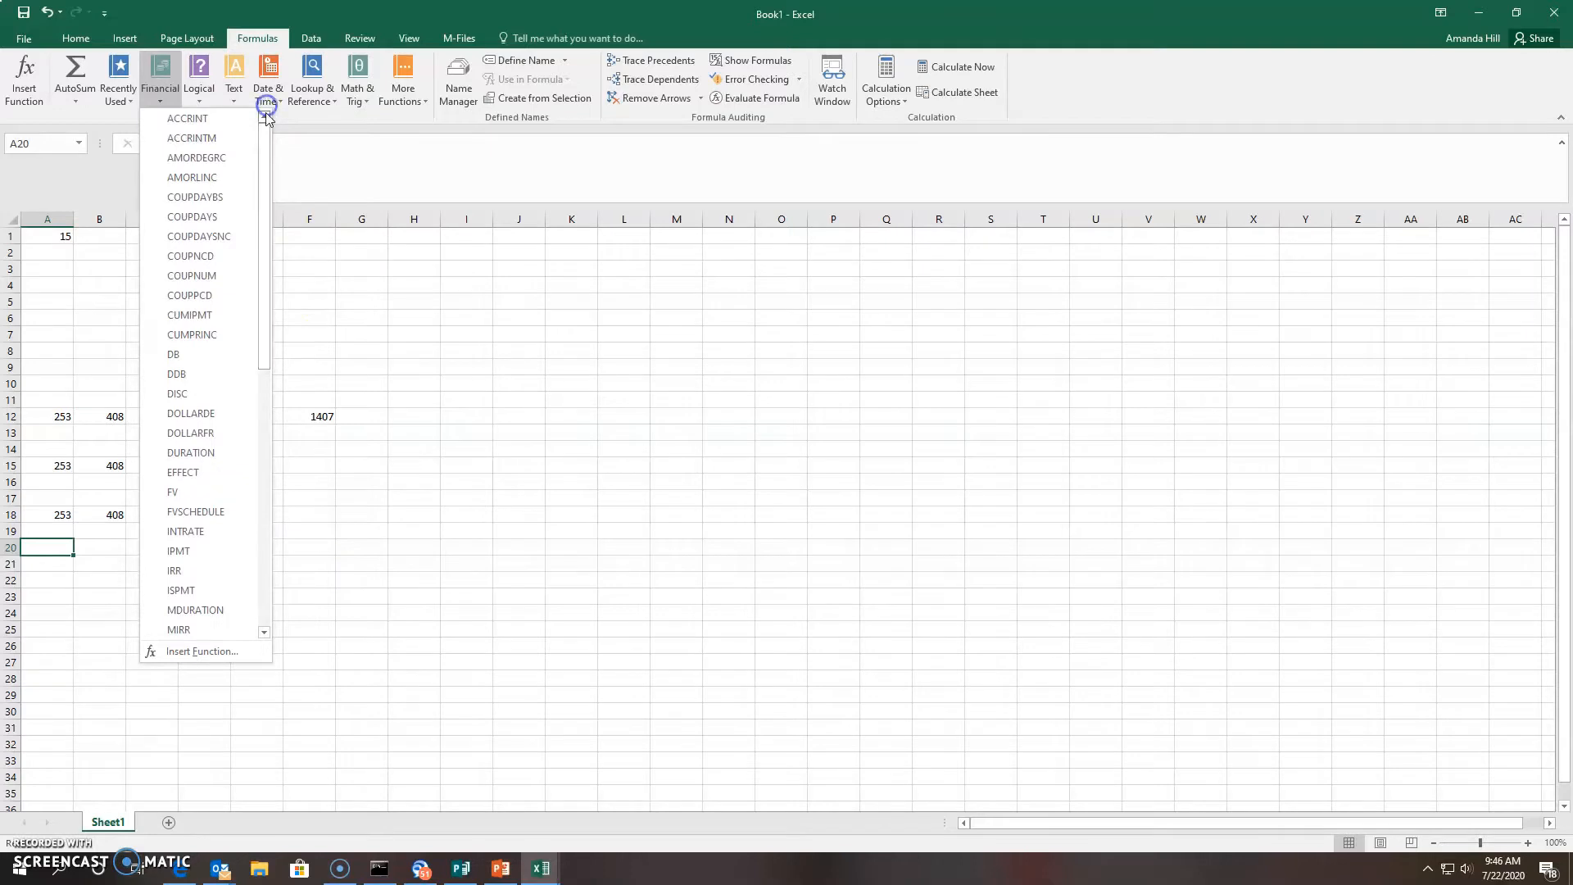
{"action": "left_click", "coordinate": [52, 123]}
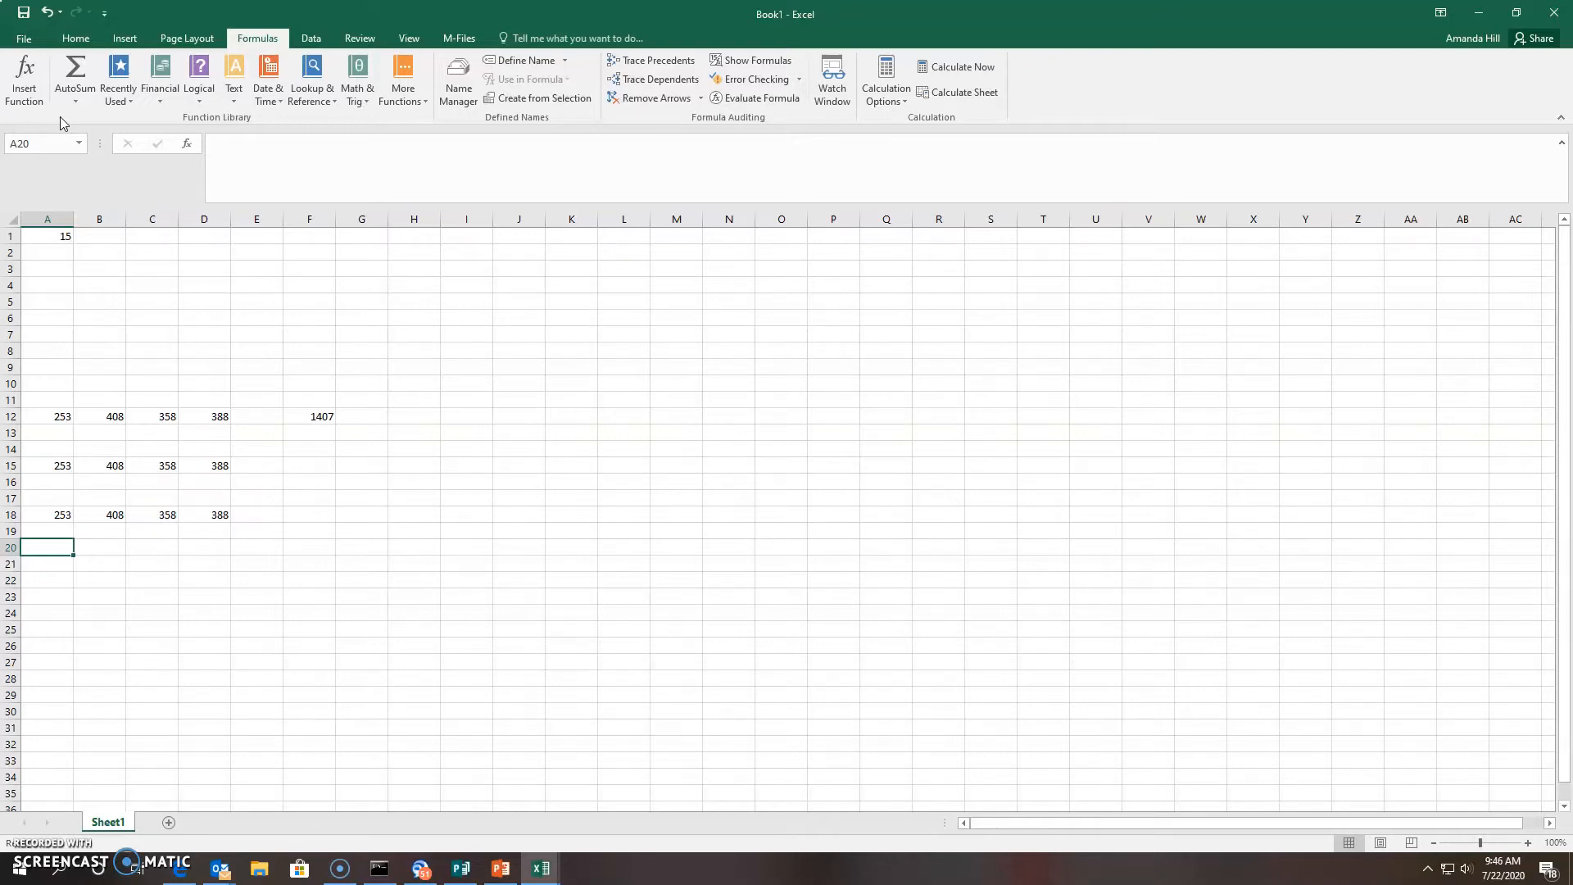
{"action": "left_click", "coordinate": [49, 172]}
Search Insert Function for 'Date' and choose the DATE function for cell A20
{"action": "left_click", "coordinate": [12, 110]}
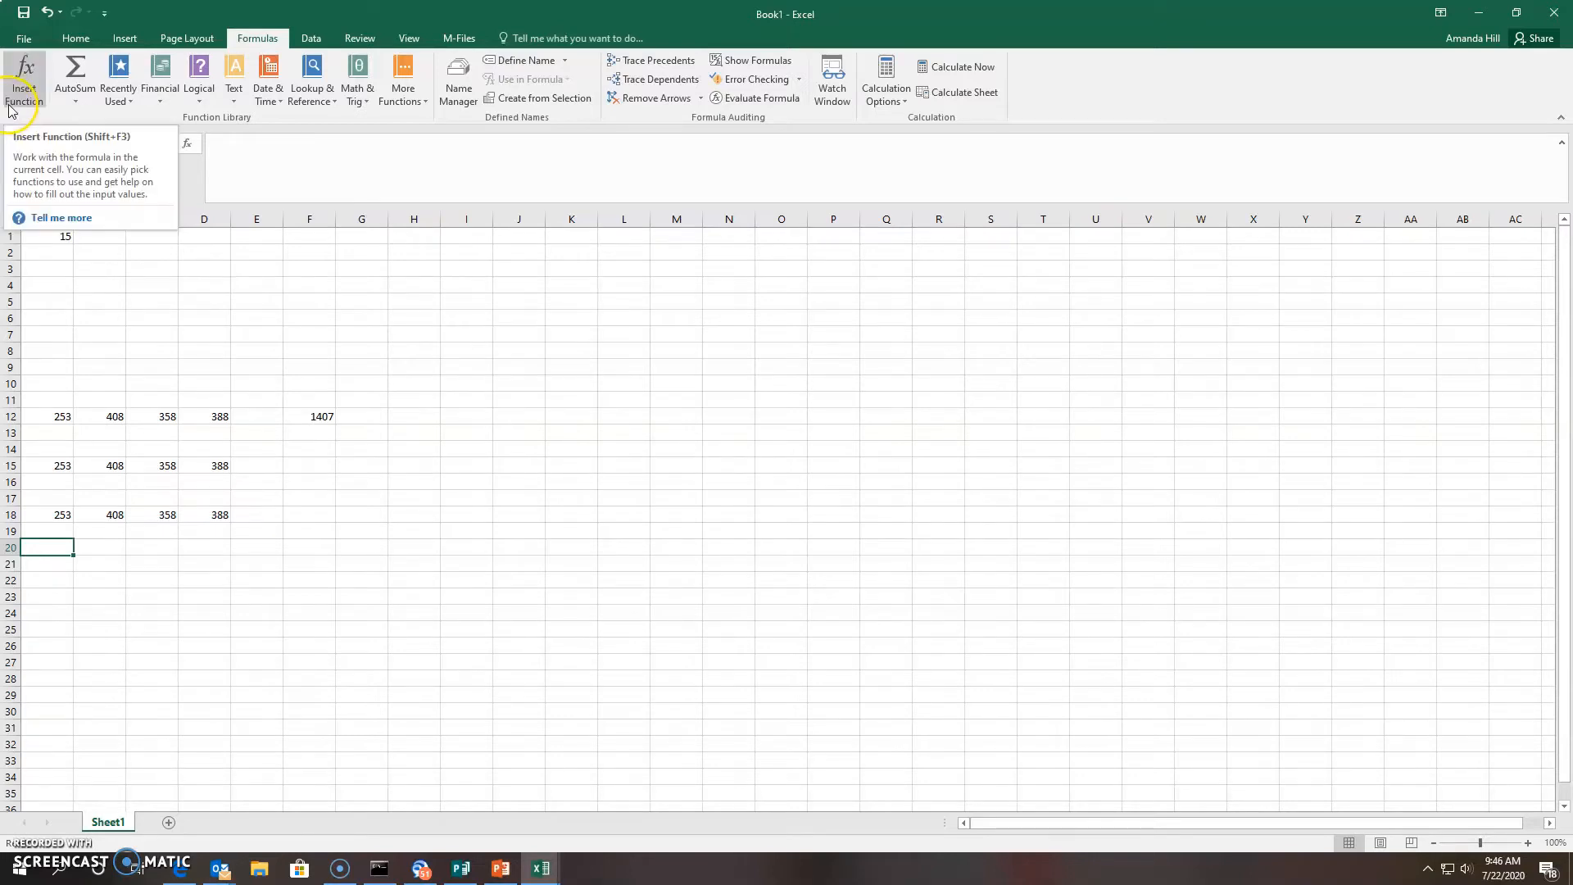
{"action": "left_click", "coordinate": [22, 96]}
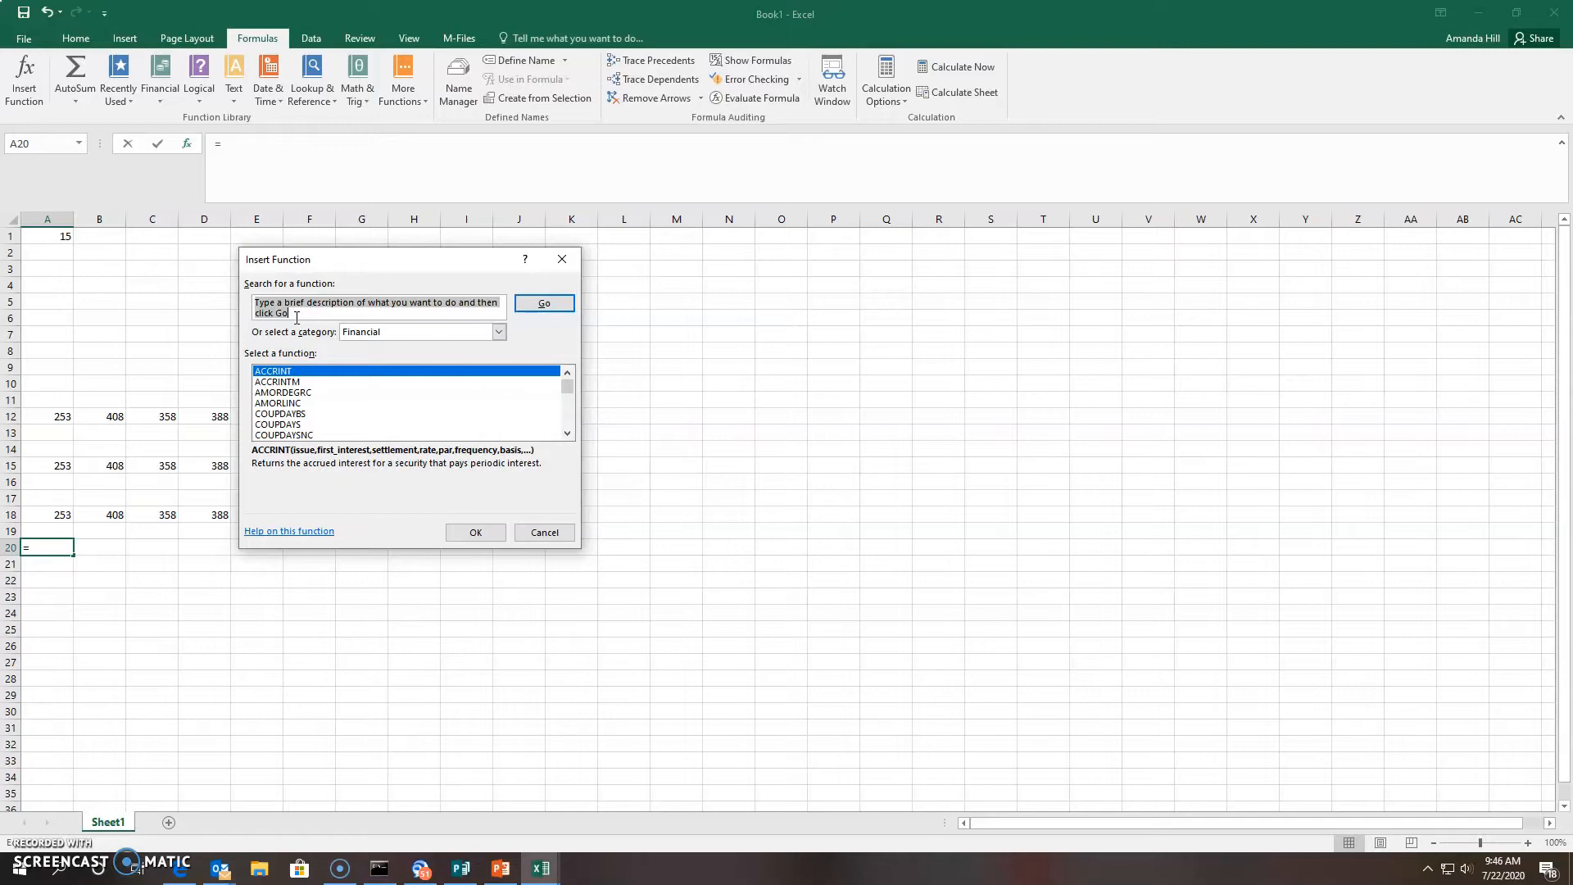
{"action": "type", "text": "Date"}
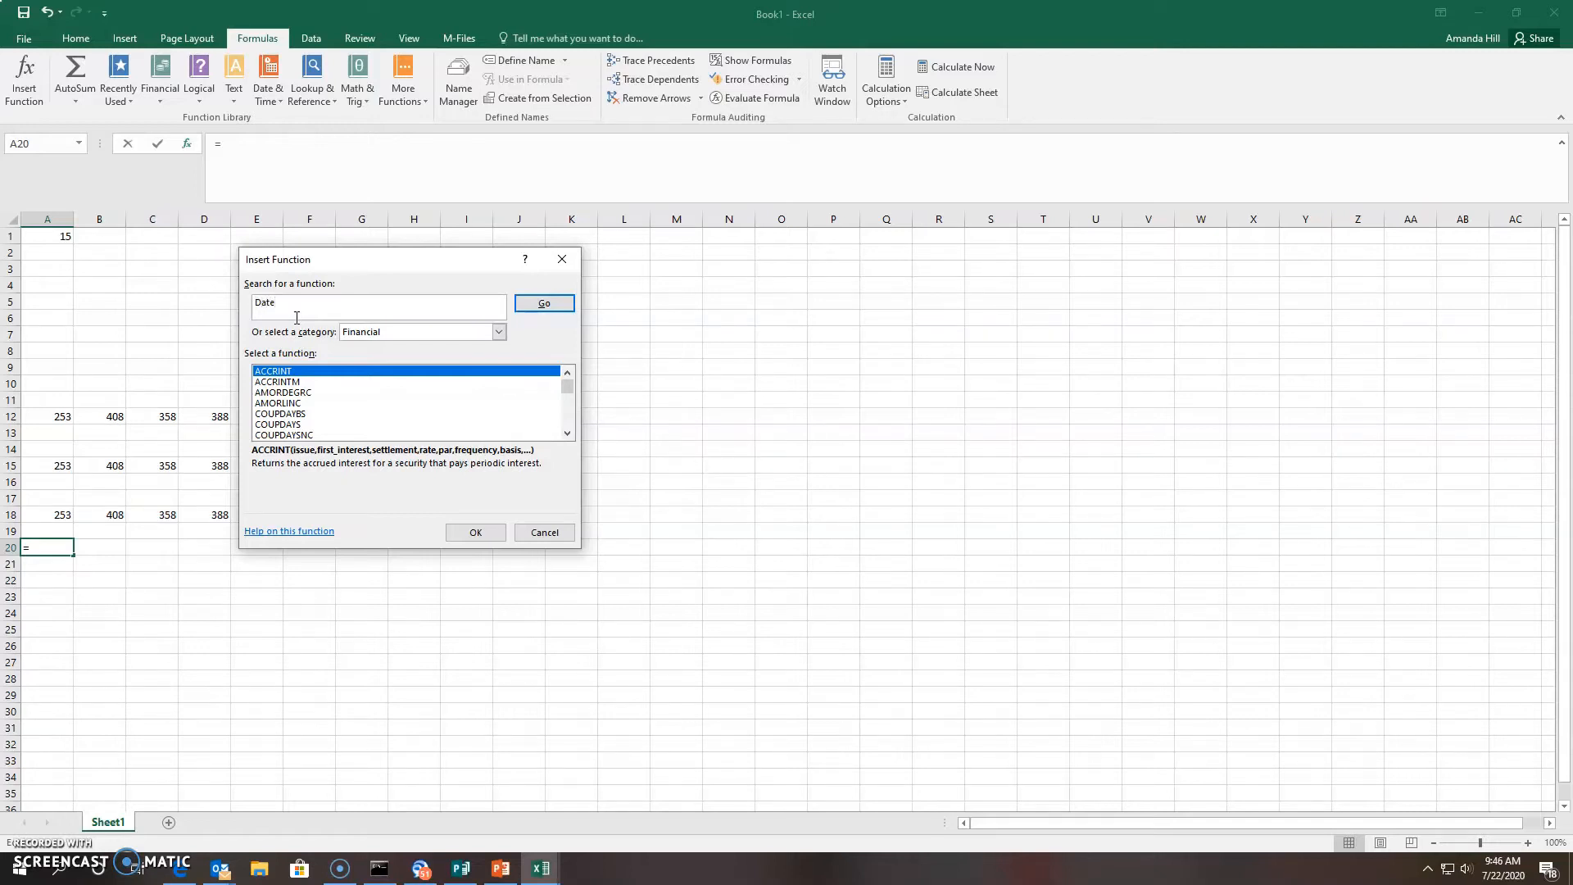
{"action": "left_click", "coordinate": [558, 307]}
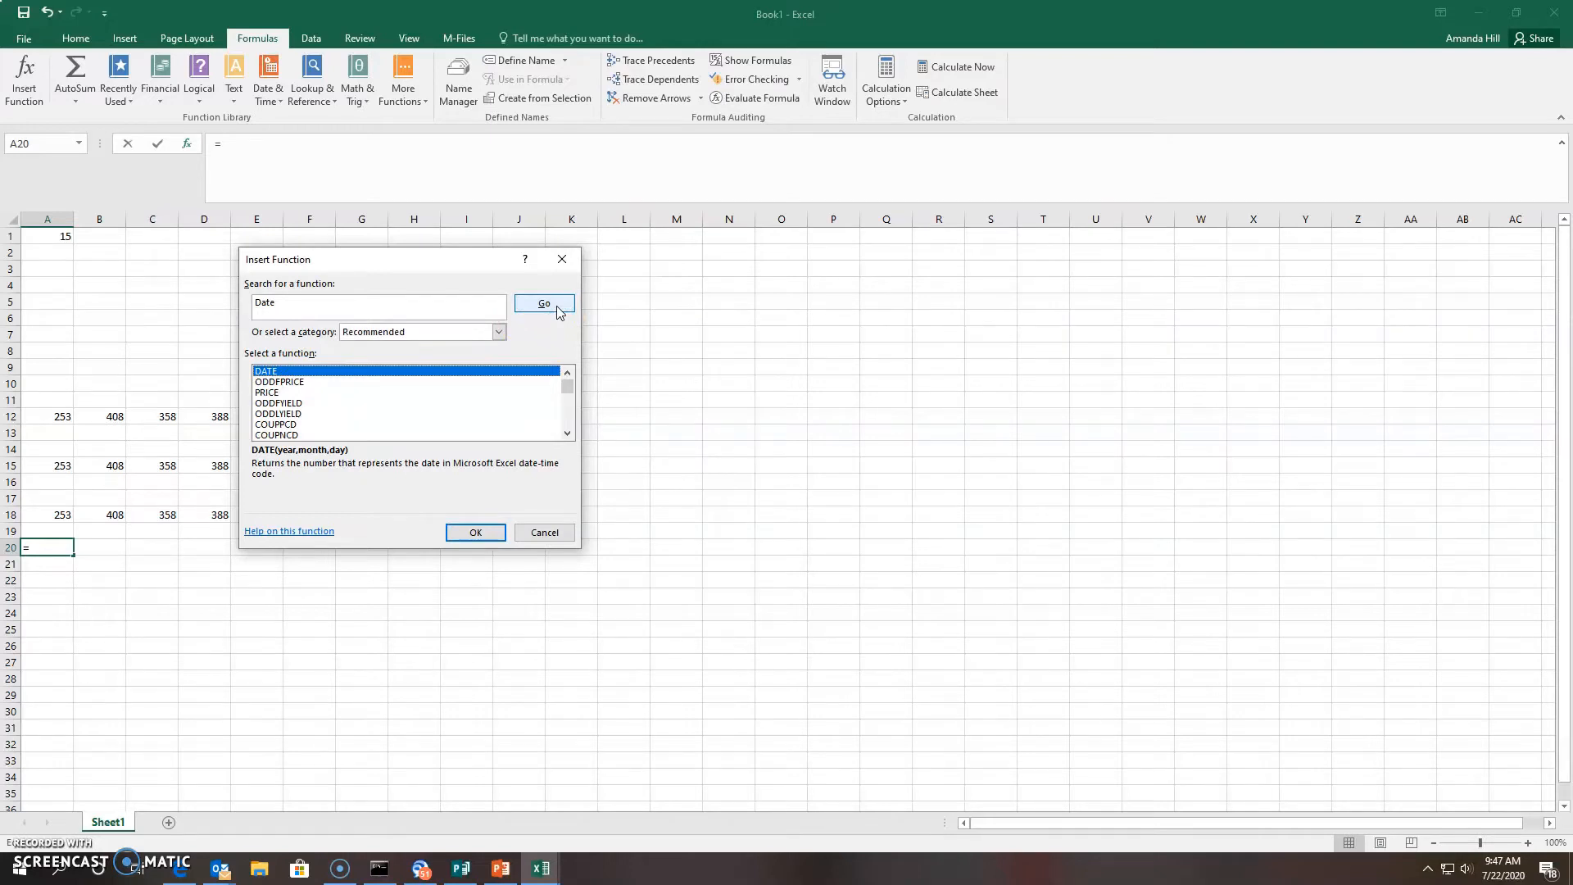
{"action": "left_click", "coordinate": [271, 373]}
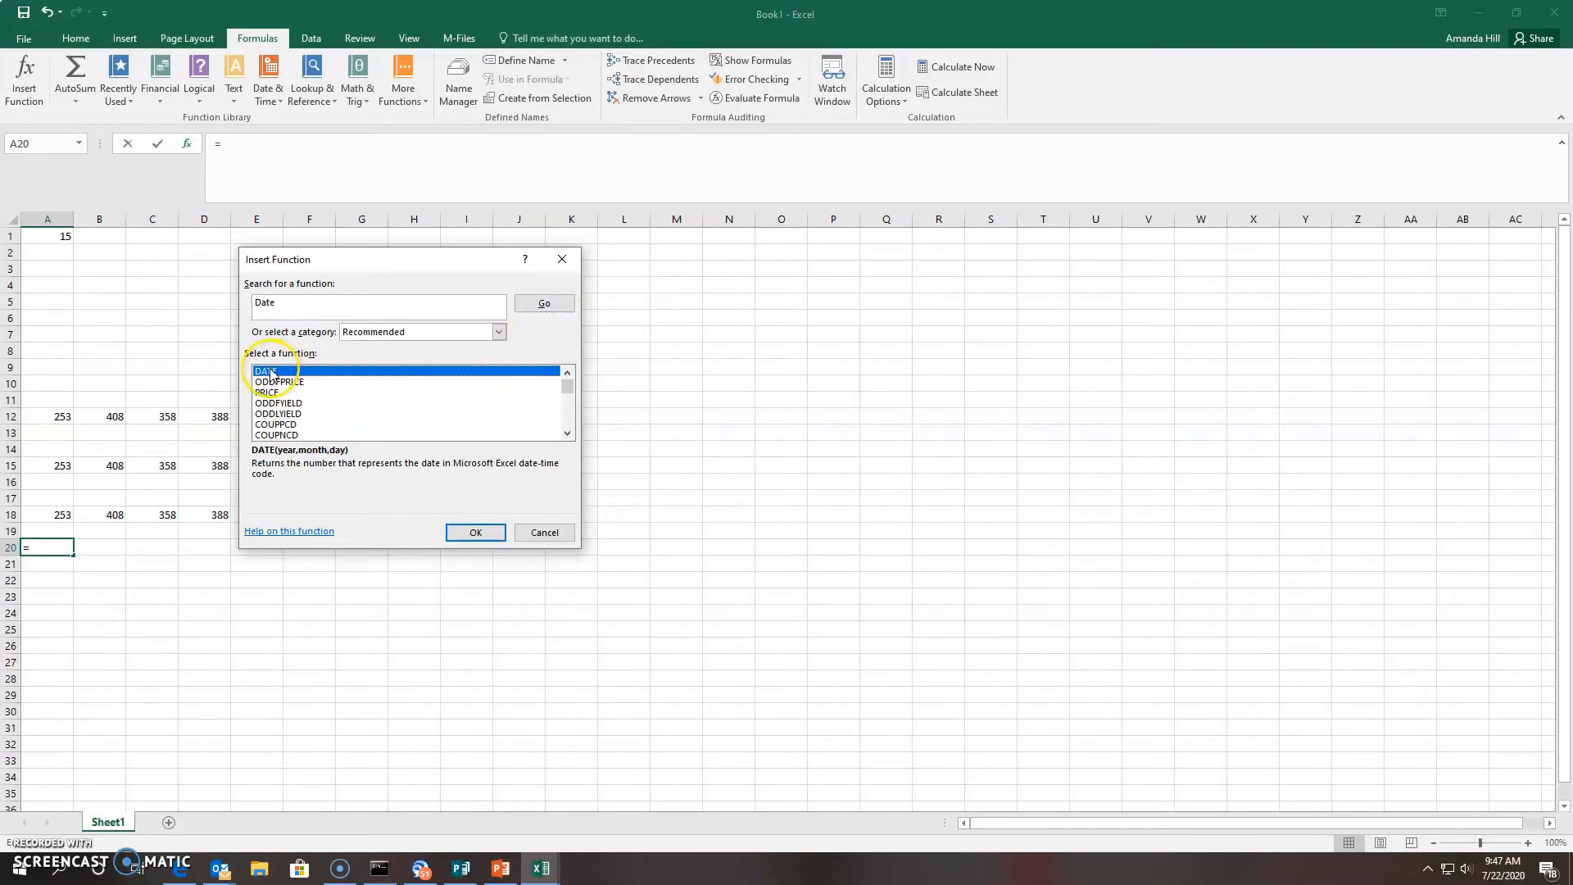
{"action": "left_click", "coordinate": [474, 533]}
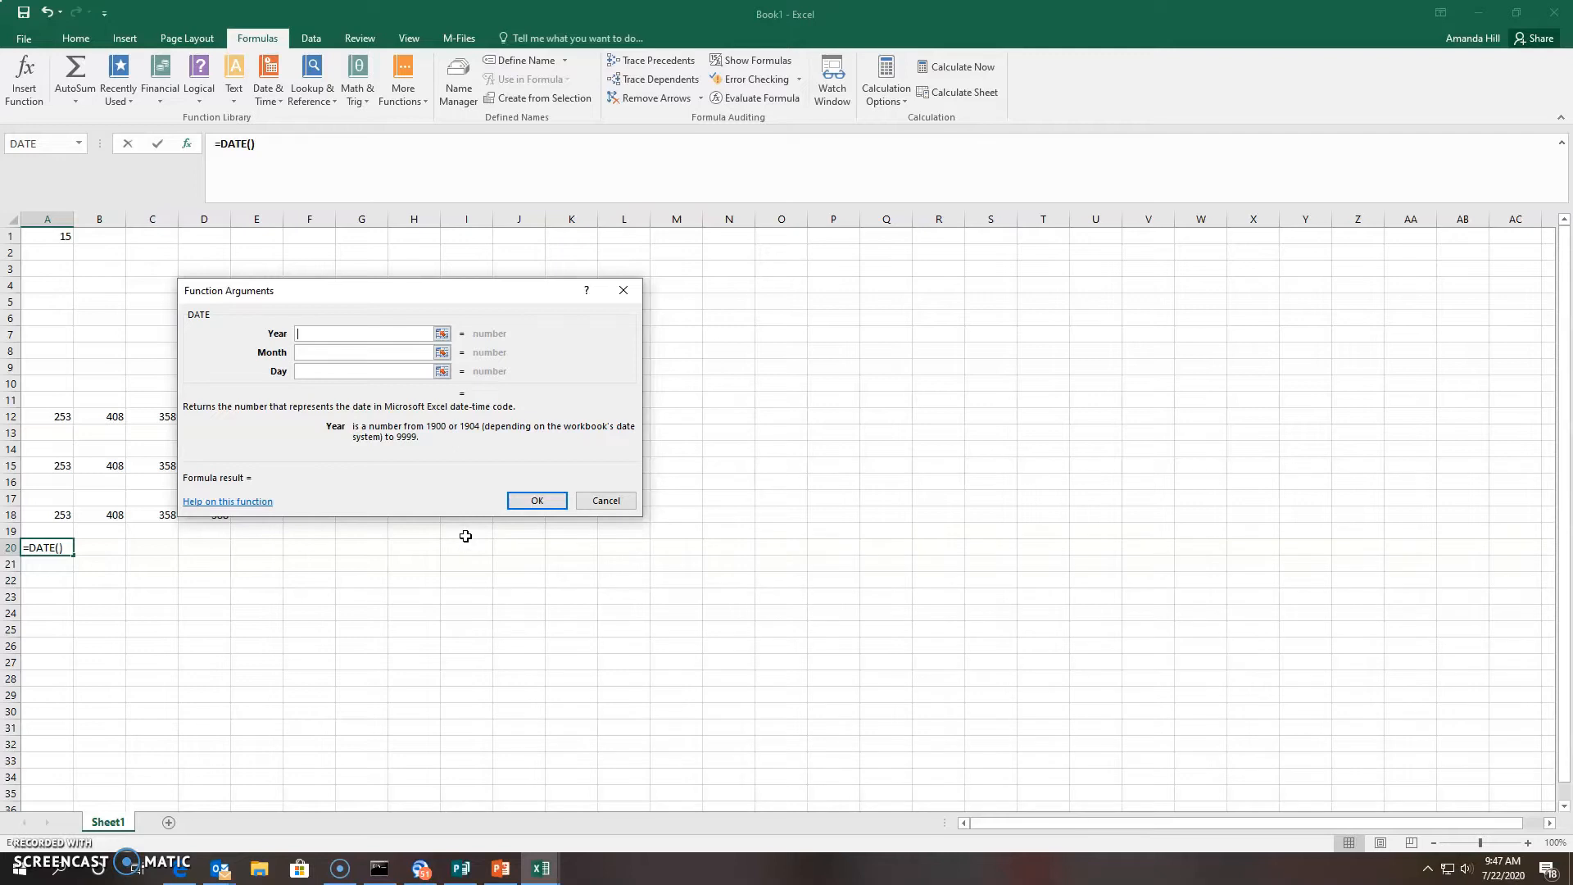
Fill in DATE with Year 2020, Month 07, Day 22 so A20 shows 7/22/2020
{"action": "type", "text": "2020"}
{"action": "left_click", "coordinate": [324, 351]}
{"action": "type", "text": "07"}
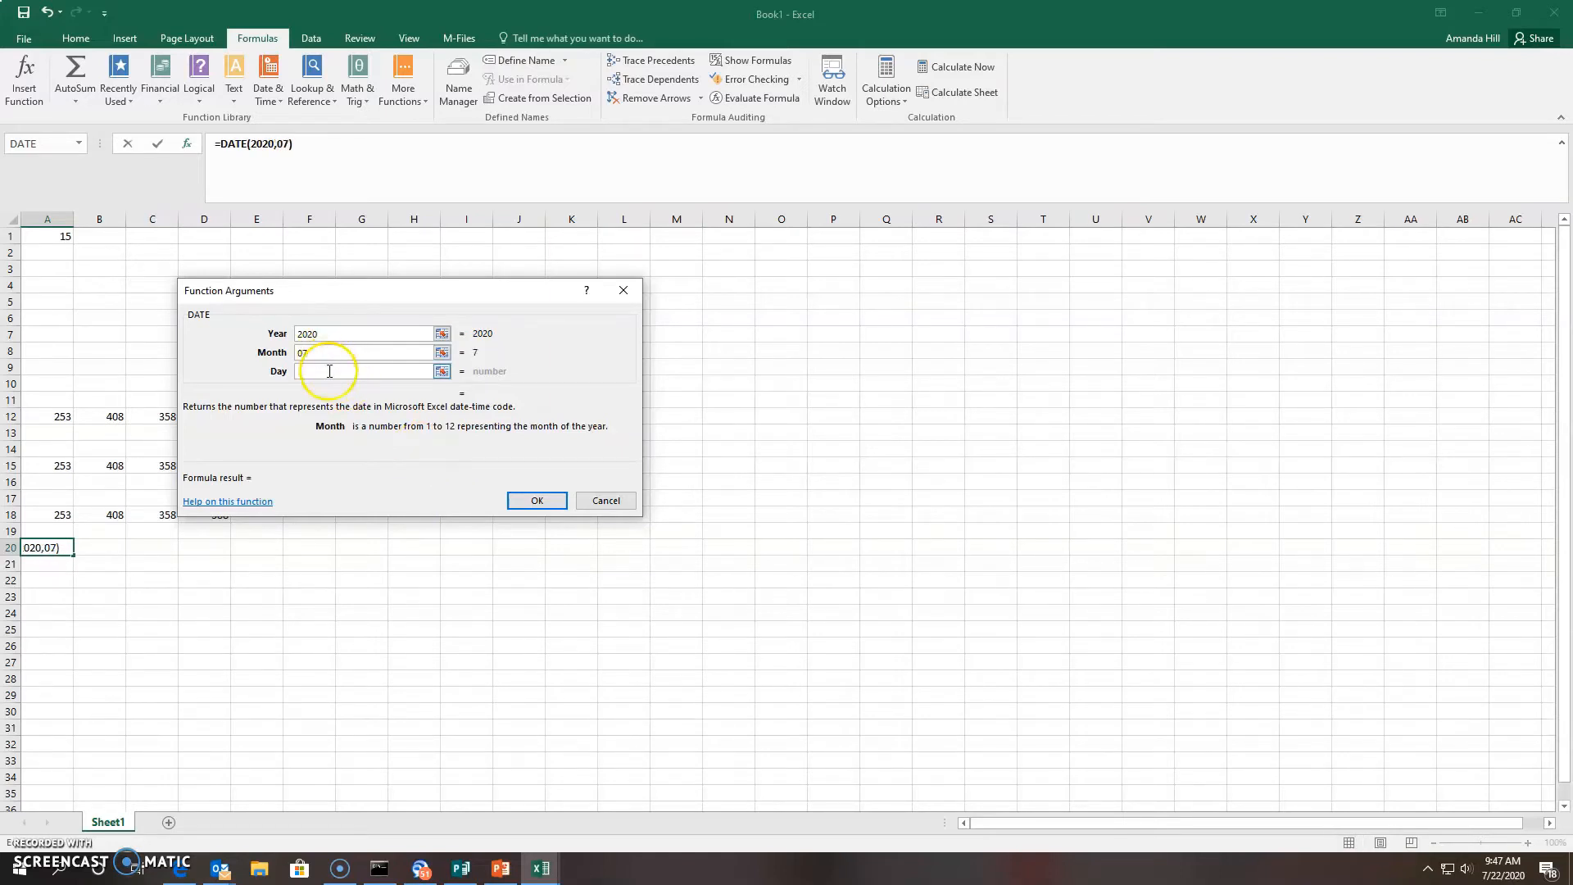
{"action": "left_click", "coordinate": [329, 371]}
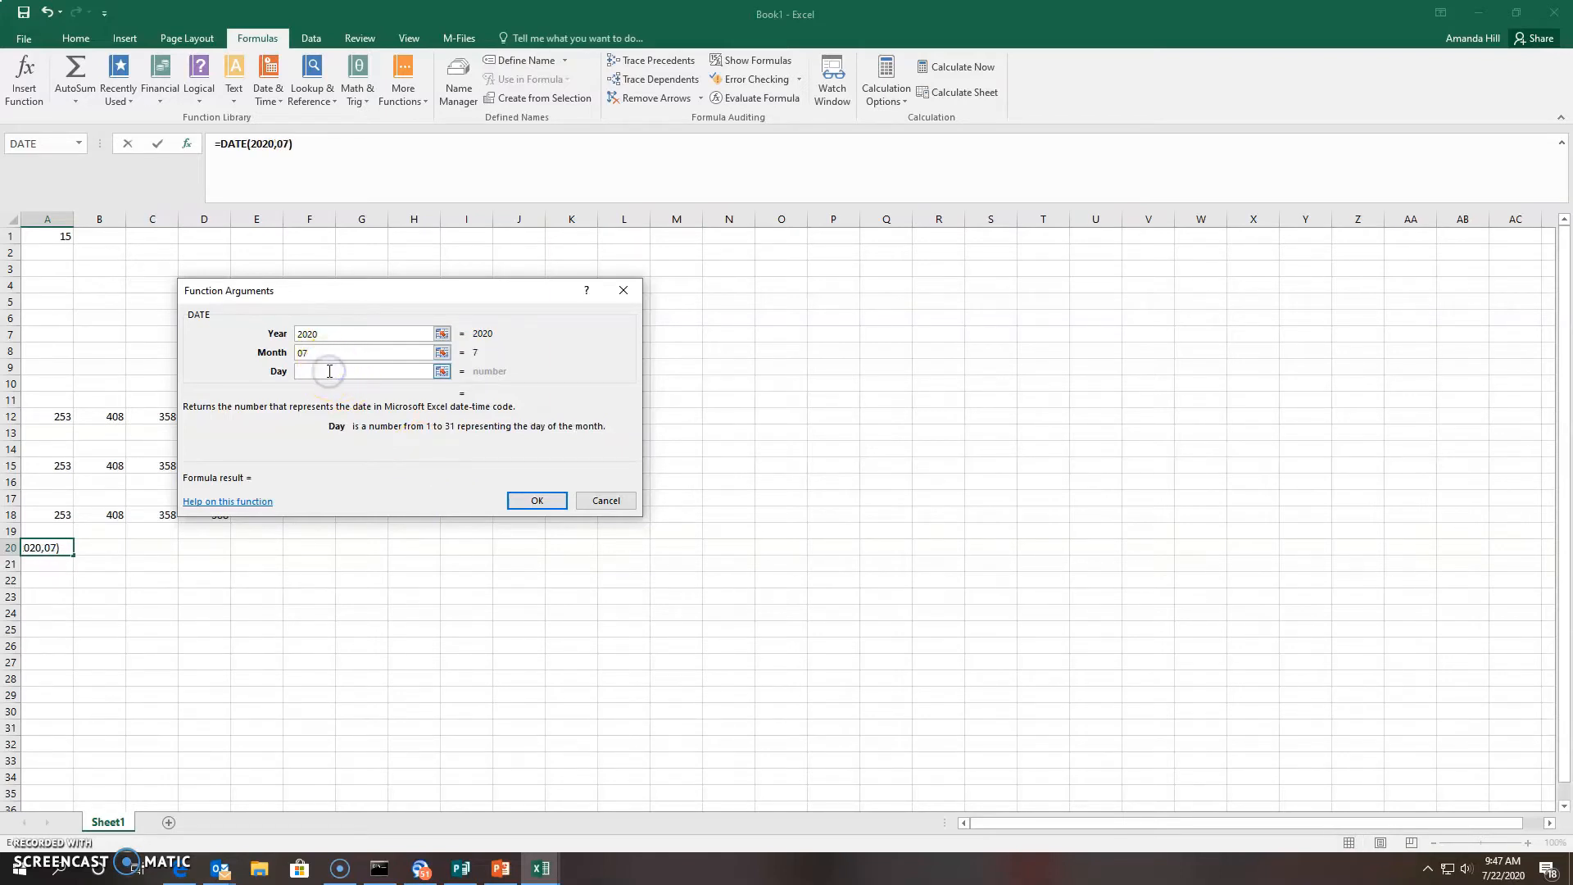
{"action": "type", "text": "22"}
{"action": "left_click", "coordinate": [533, 505]}
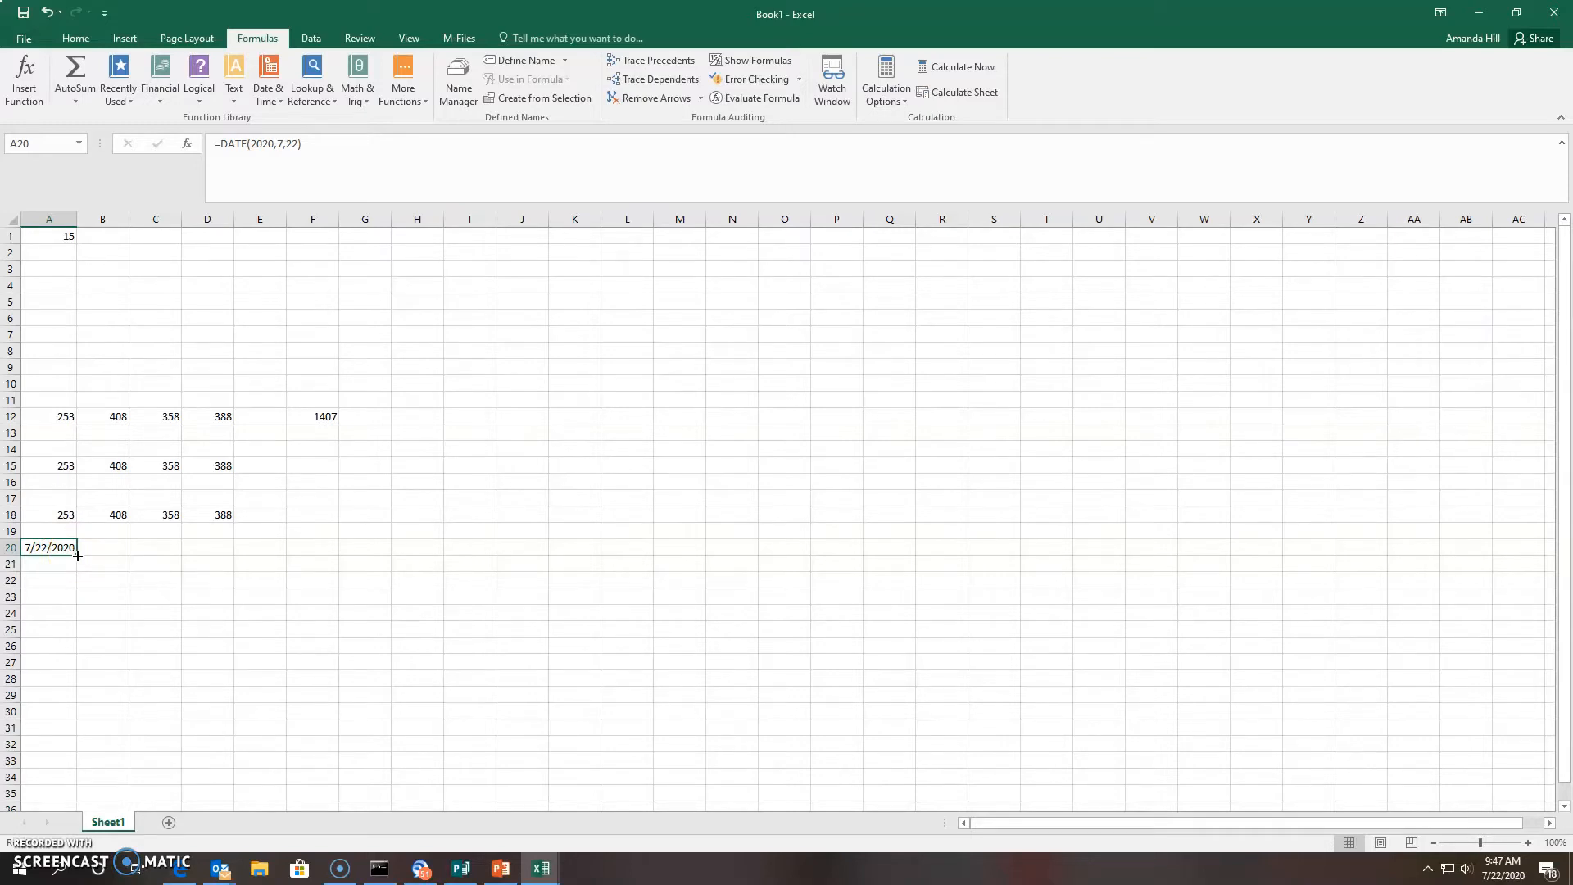
{"action": "left_click", "coordinate": [66, 564]}
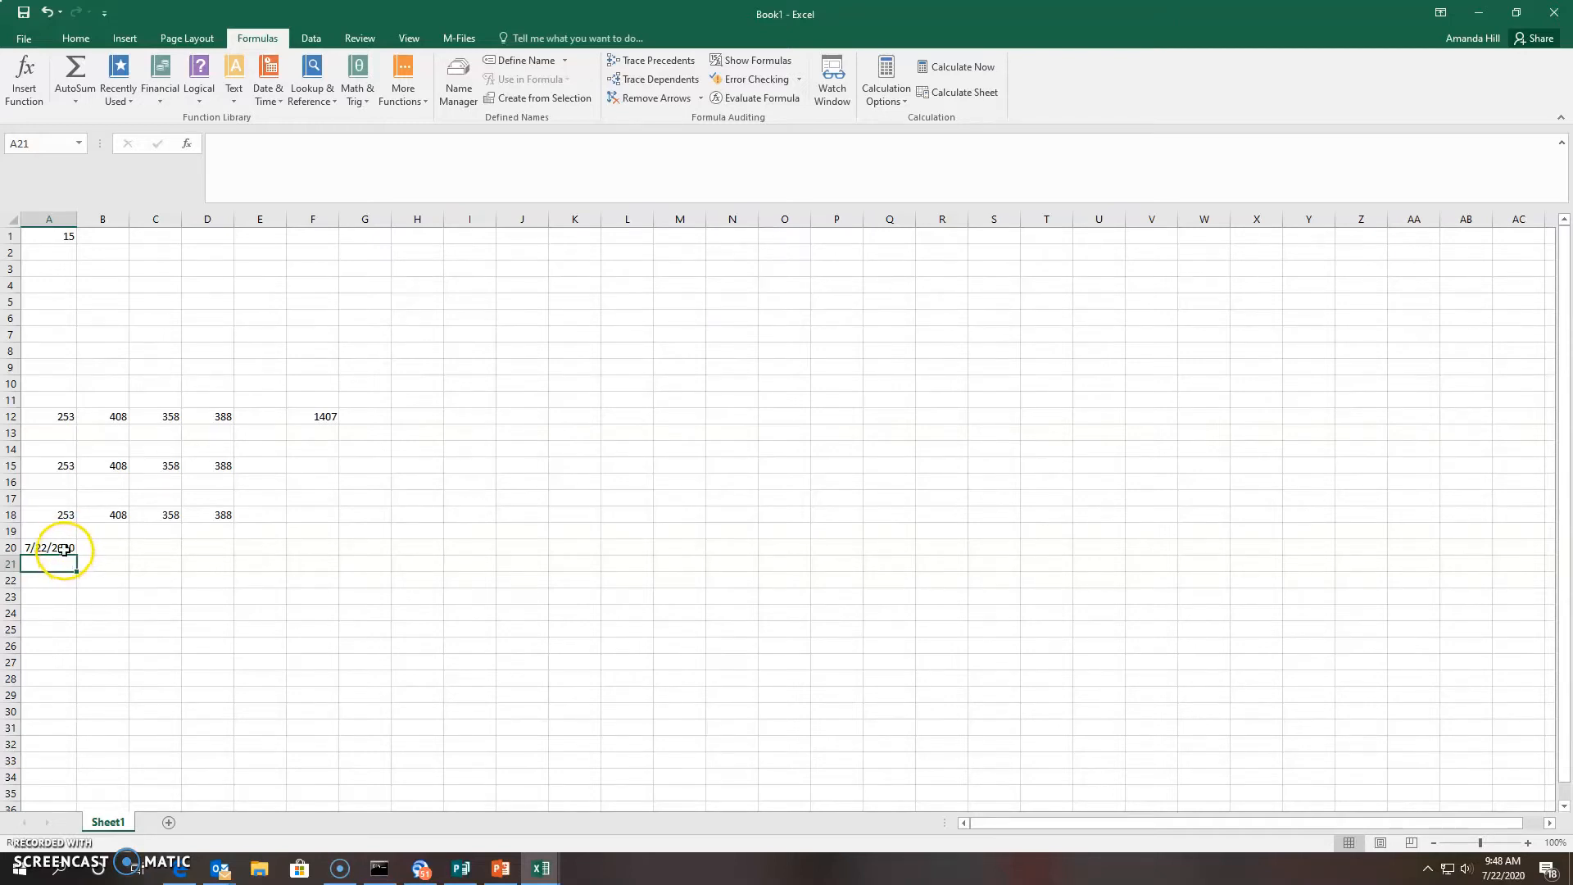
{"action": "left_click", "coordinate": [64, 549]}
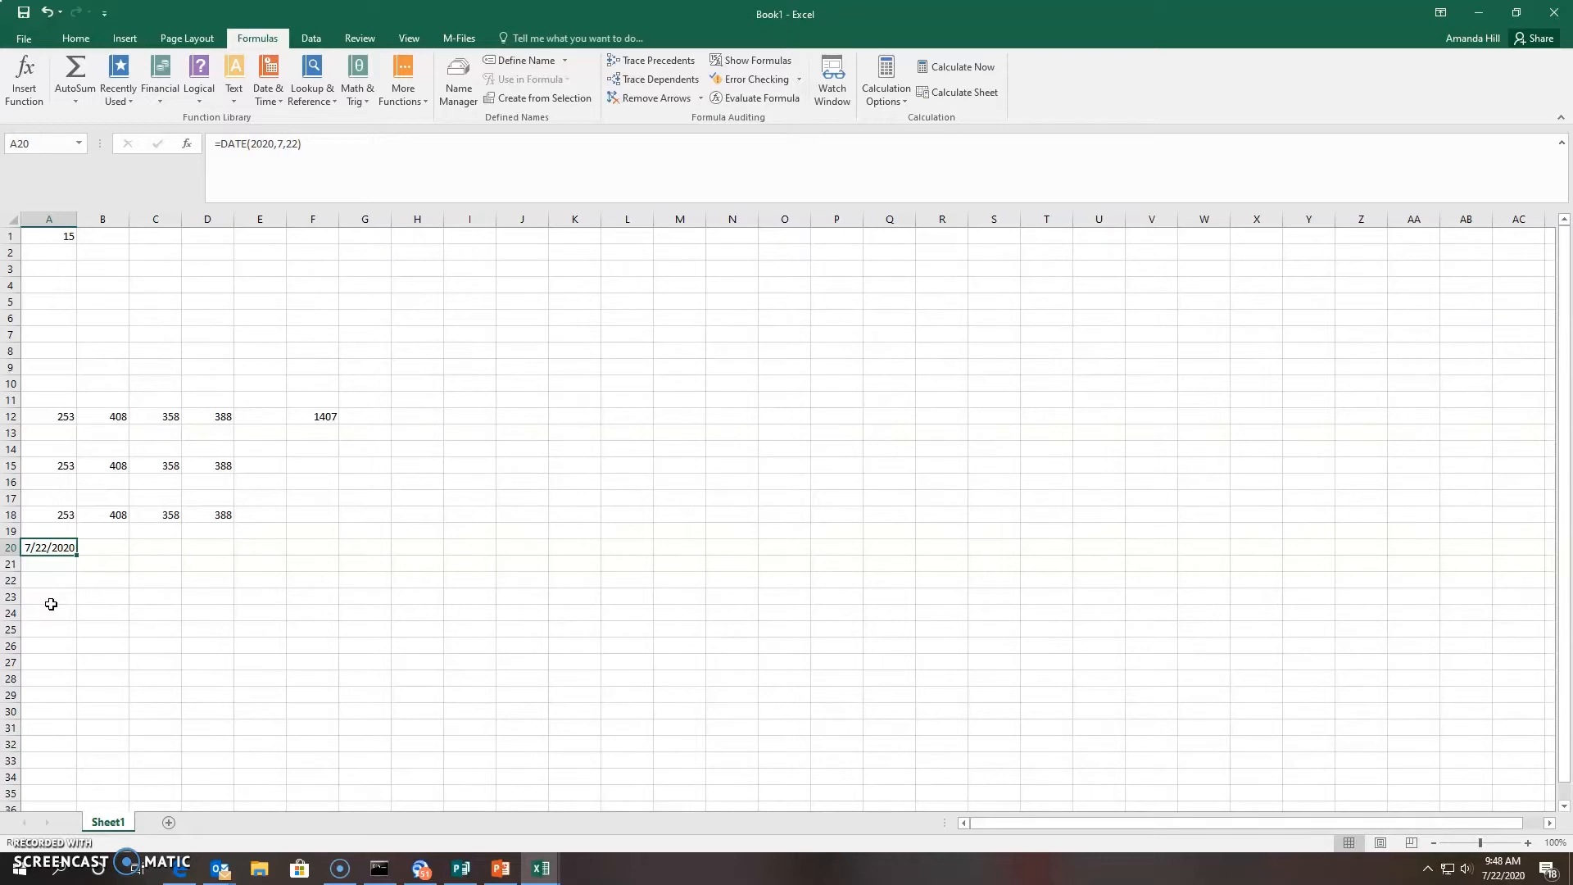
{"action": "left_click", "coordinate": [48, 583]}
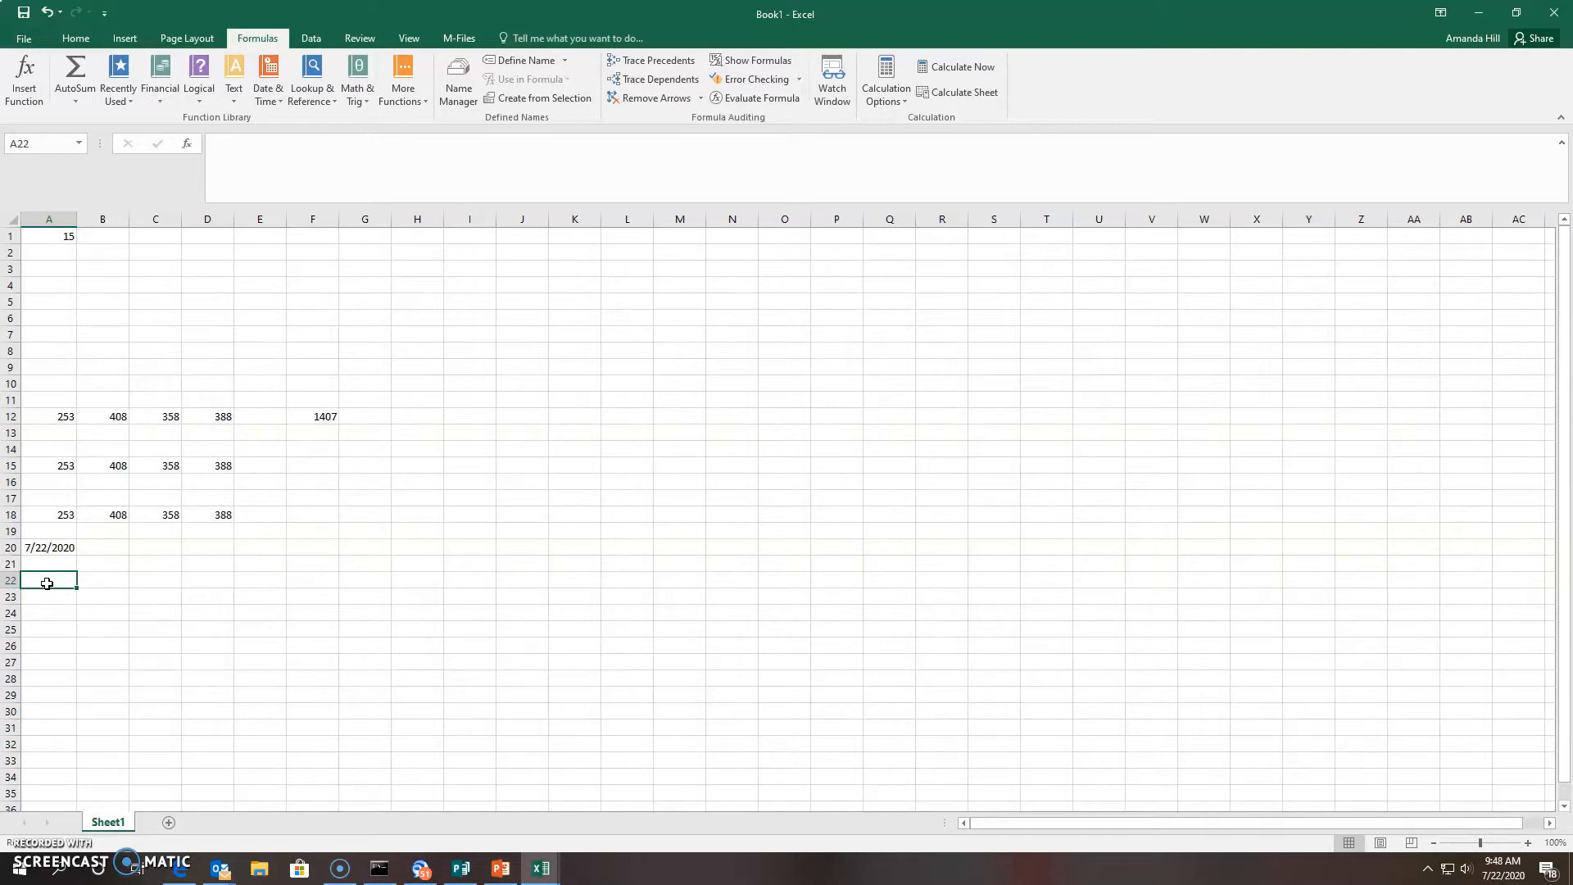
Enter Today() as text in A22, then reopen it to insert an equals sign in front
{"action": "type", "text": "Today"}
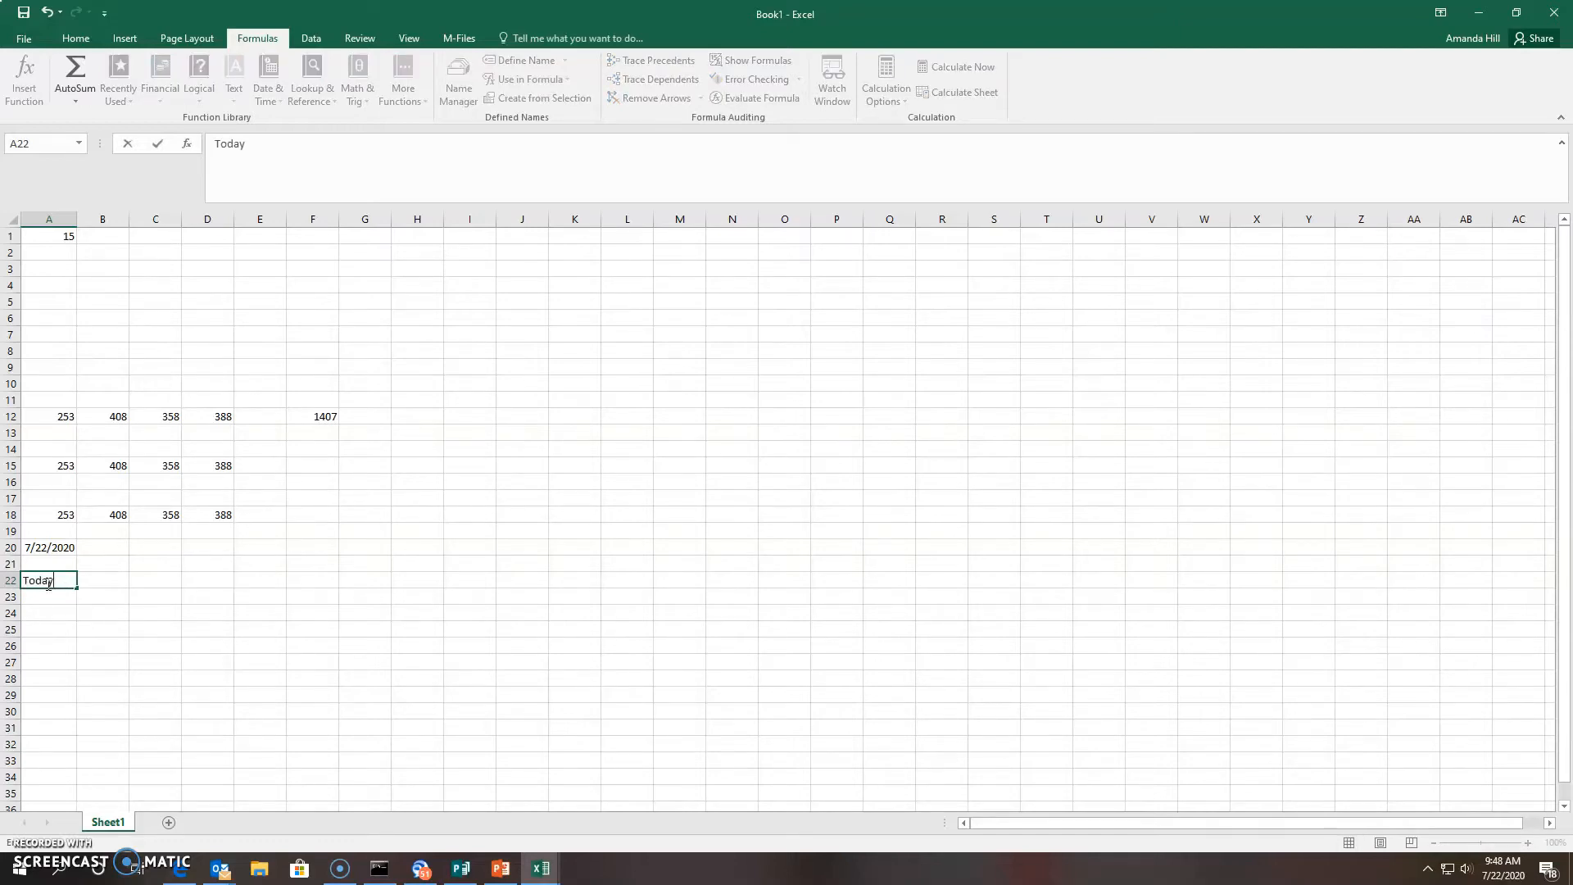
{"action": "type", "text": "()"}
{"action": "key", "text": "Return"}
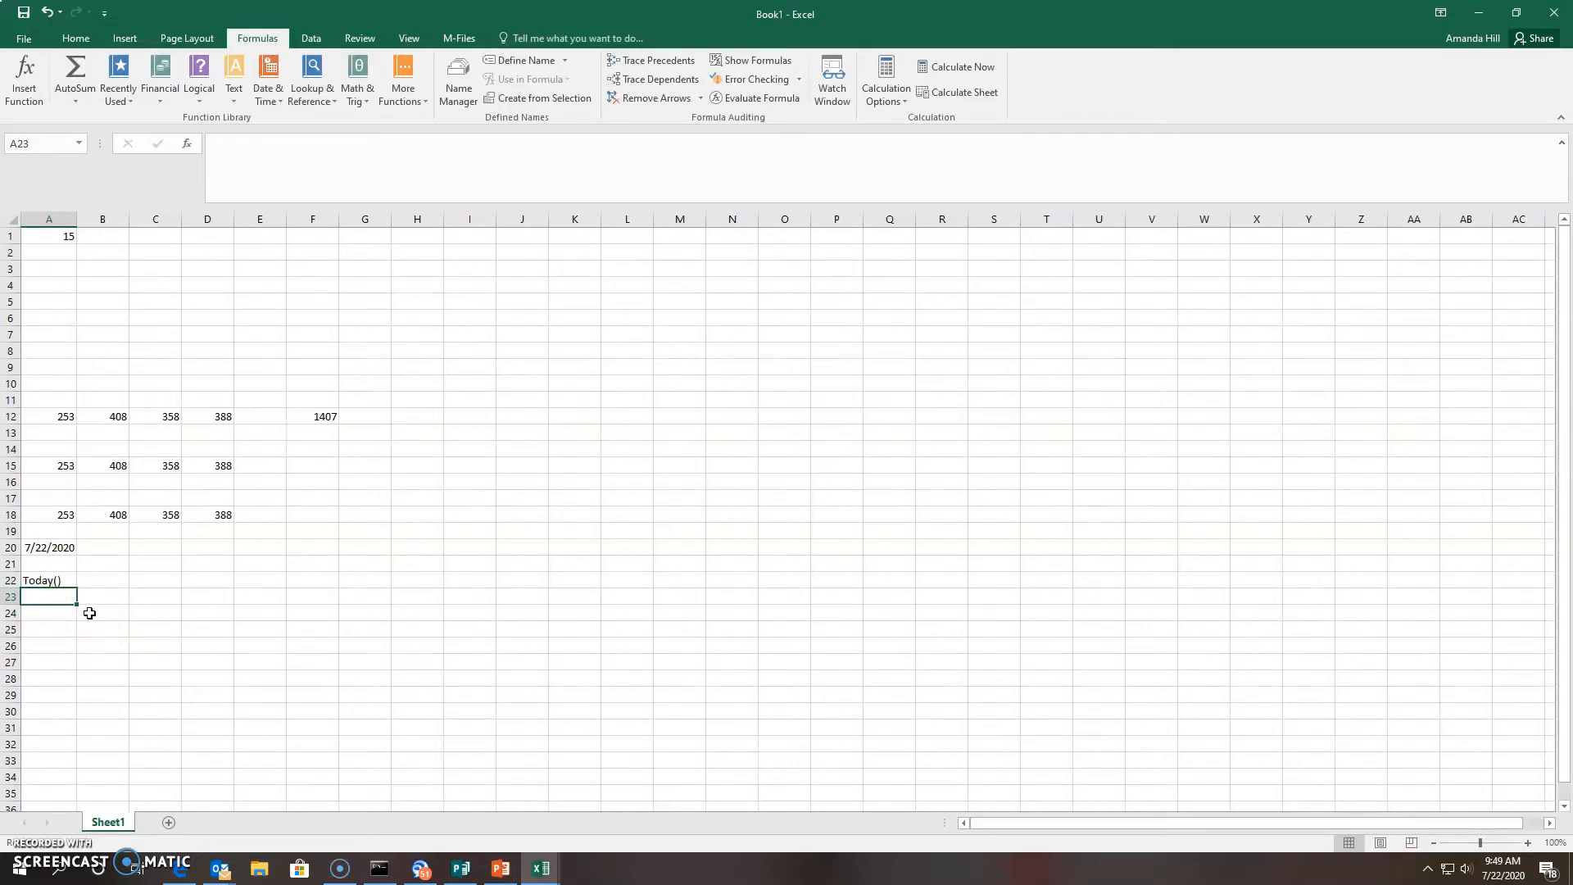
{"action": "left_click", "coordinate": [43, 581]}
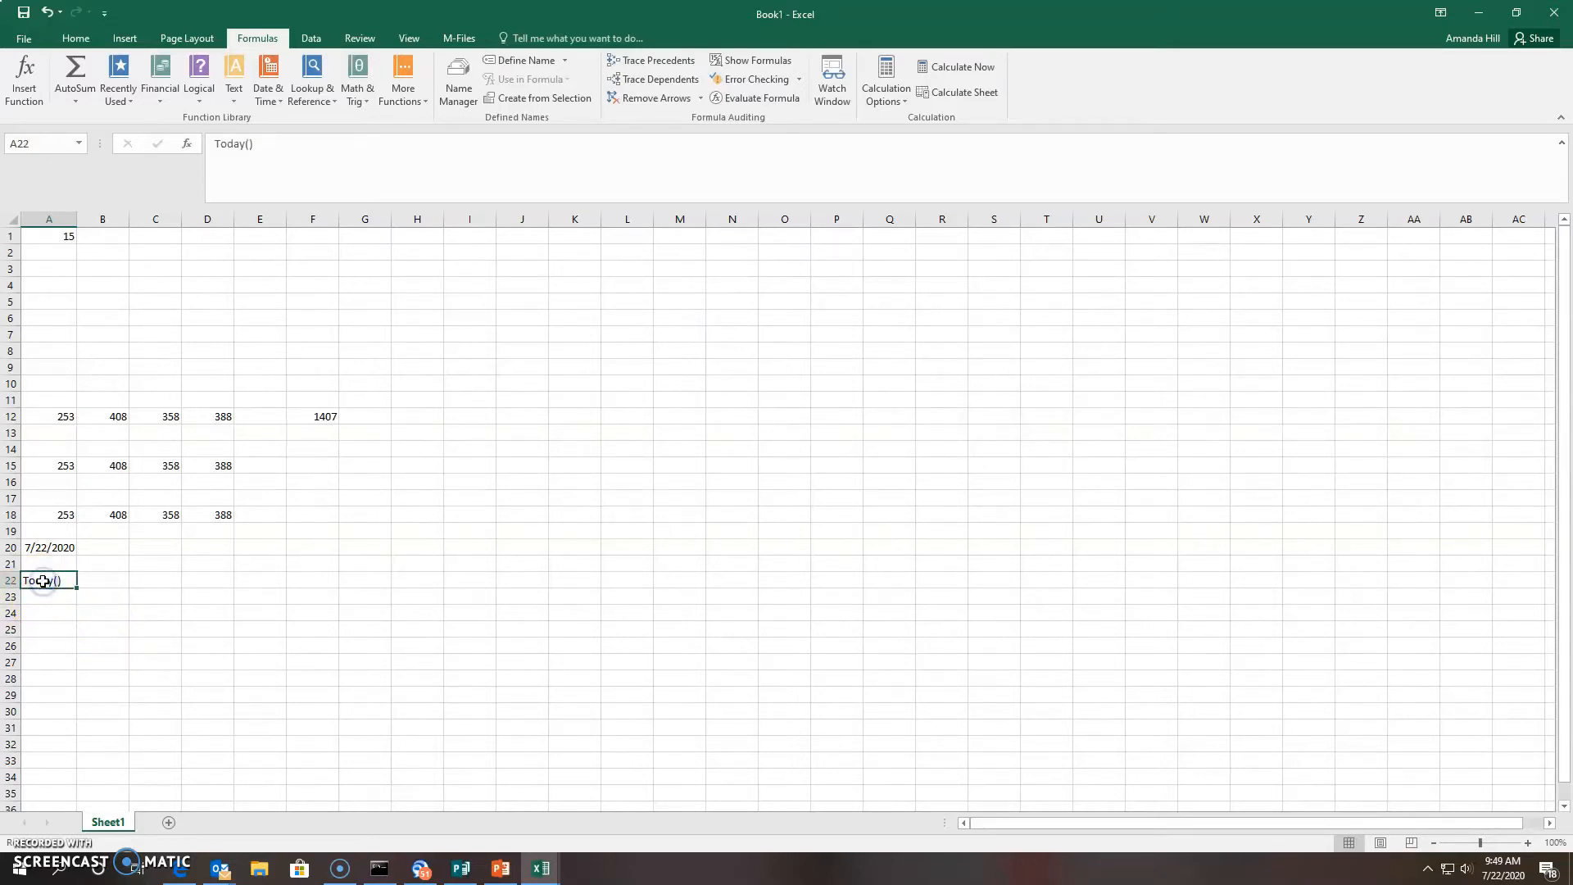
{"action": "left_click", "coordinate": [214, 145]}
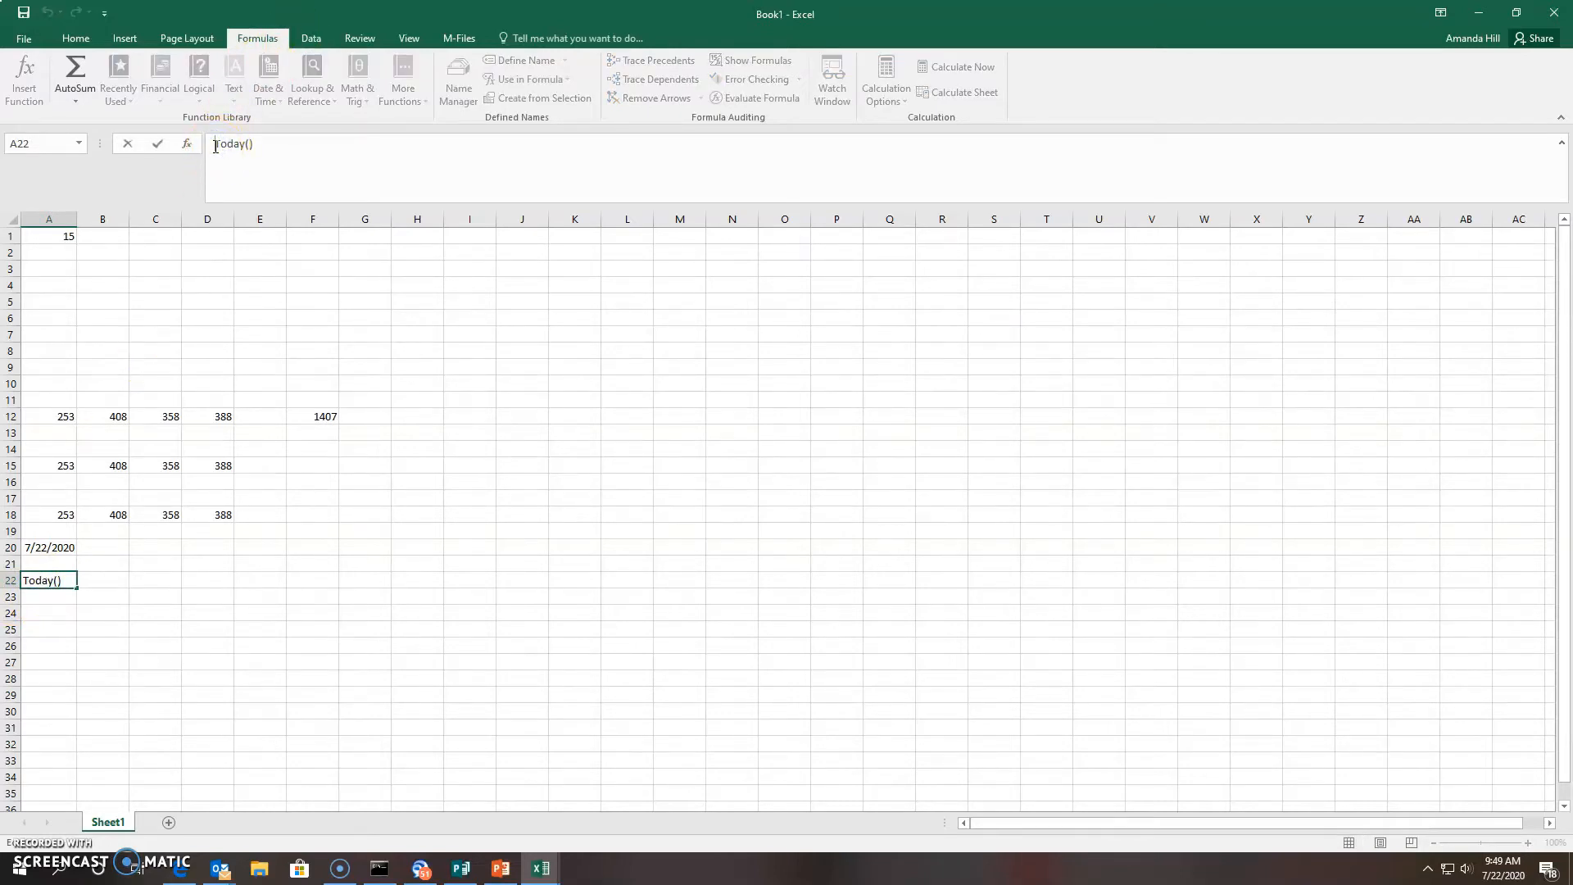
{"action": "left_click", "coordinate": [47, 582]}
{"action": "key", "text": "Return"}
{"action": "left_click", "coordinate": [29, 581]}
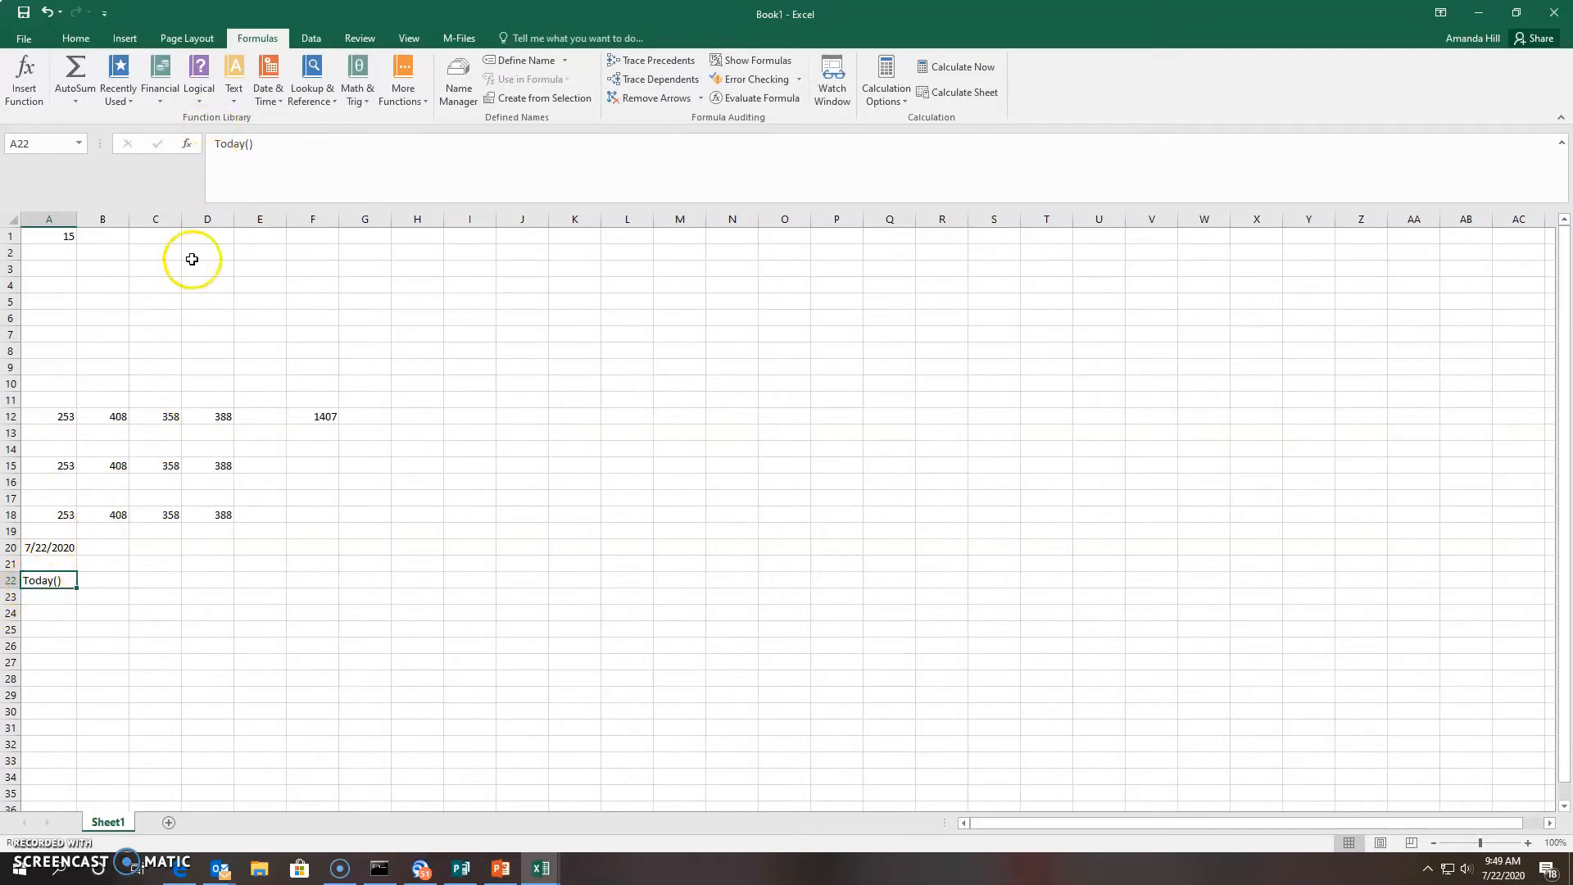
{"action": "left_click", "coordinate": [218, 146]}
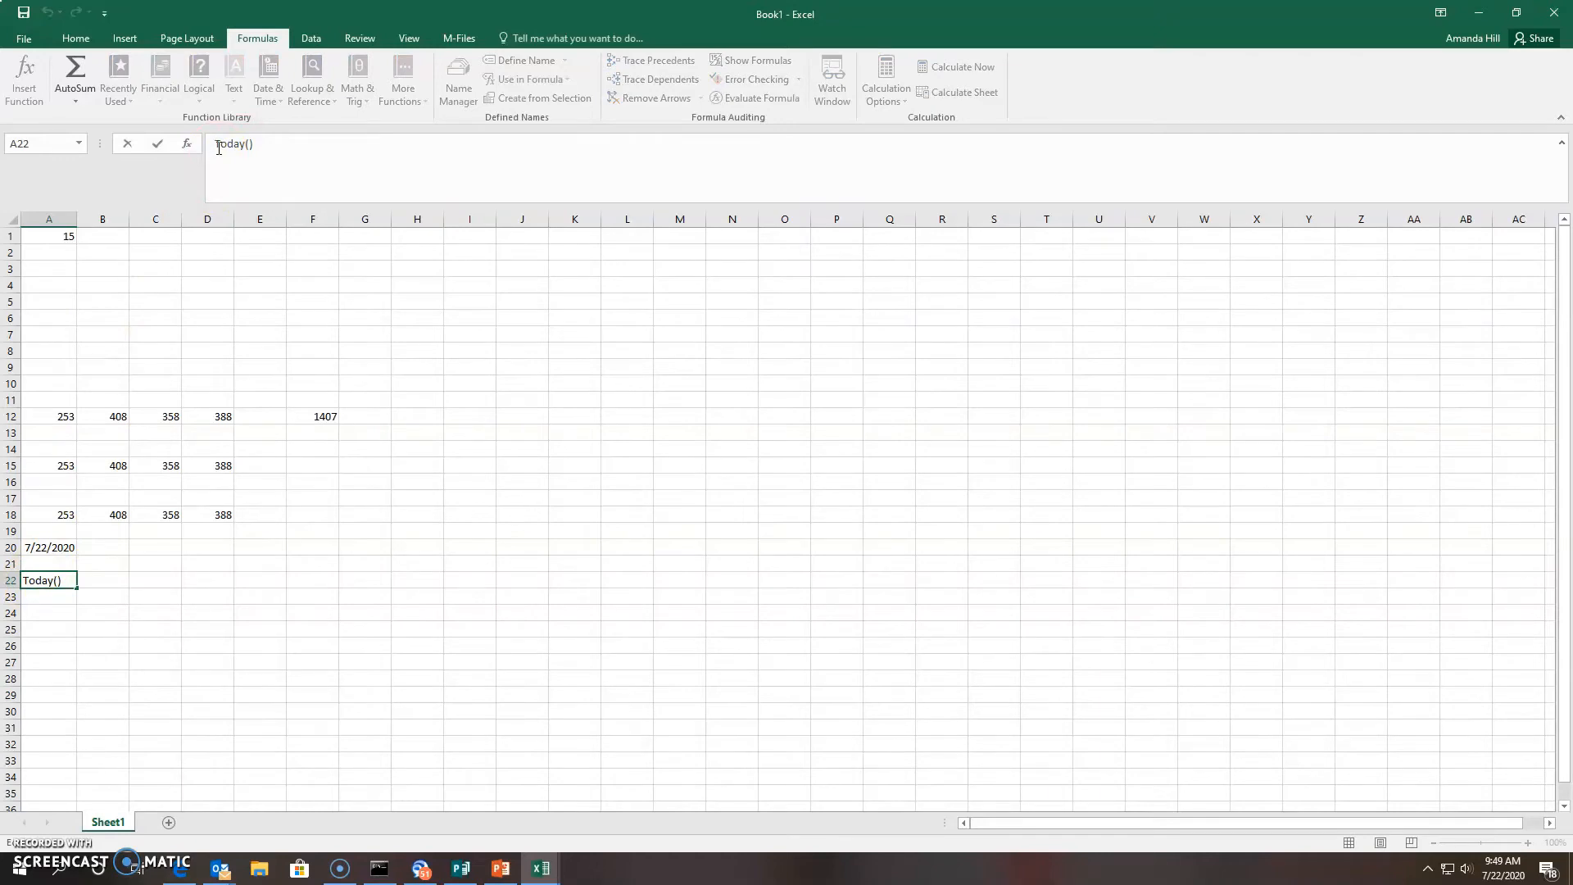
Commit =Today() in A22 showing 7/22/2020, and compare it with A20's DATE formula
{"action": "type", "text": "="}
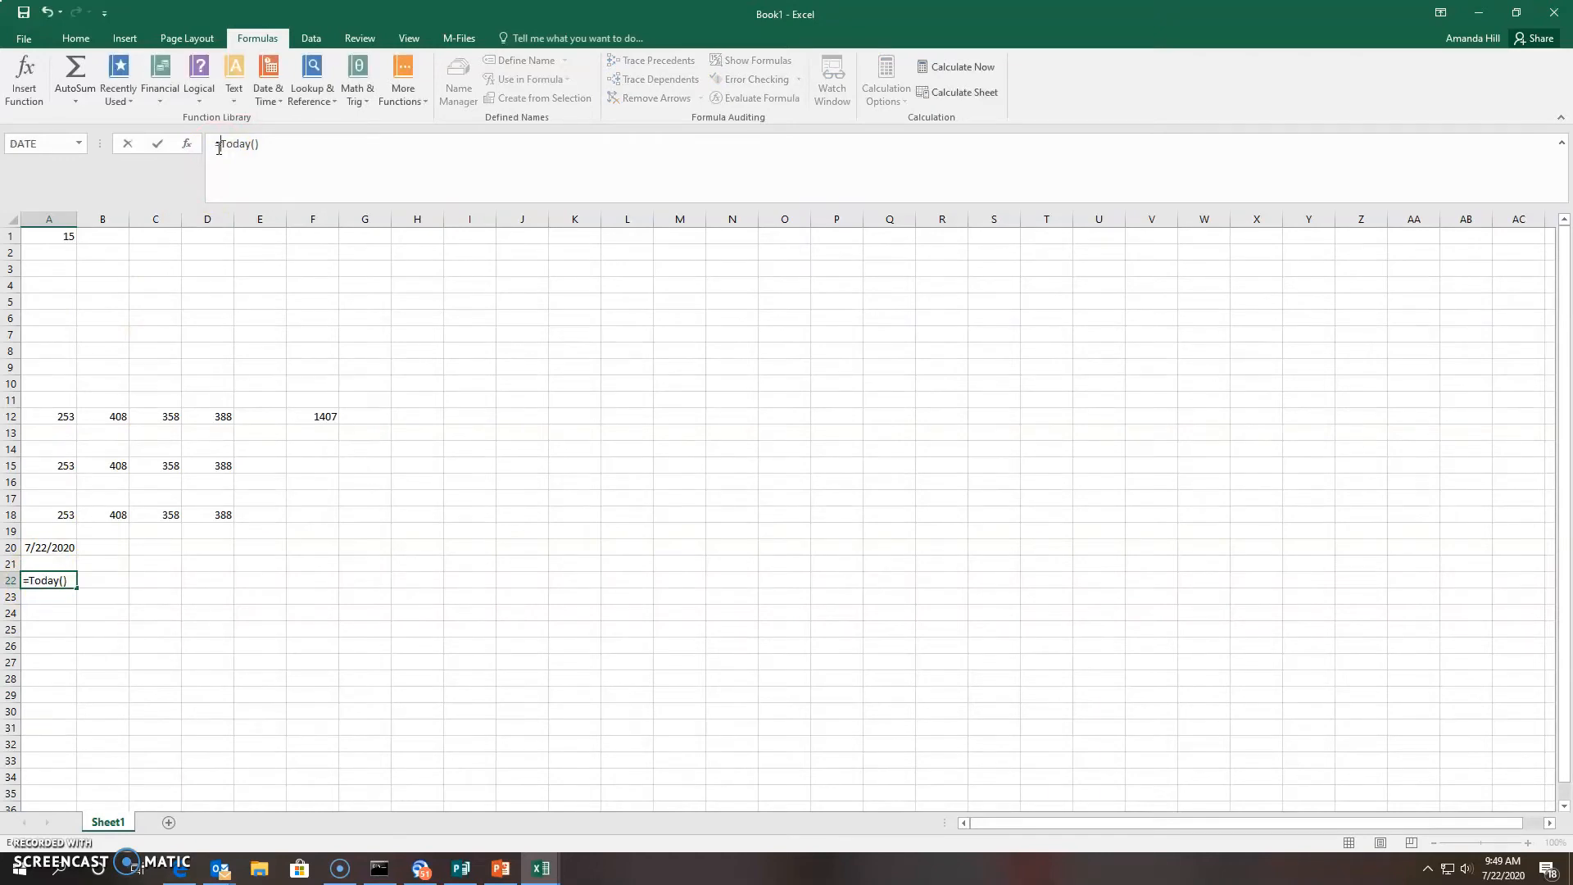
{"action": "key", "text": "Return"}
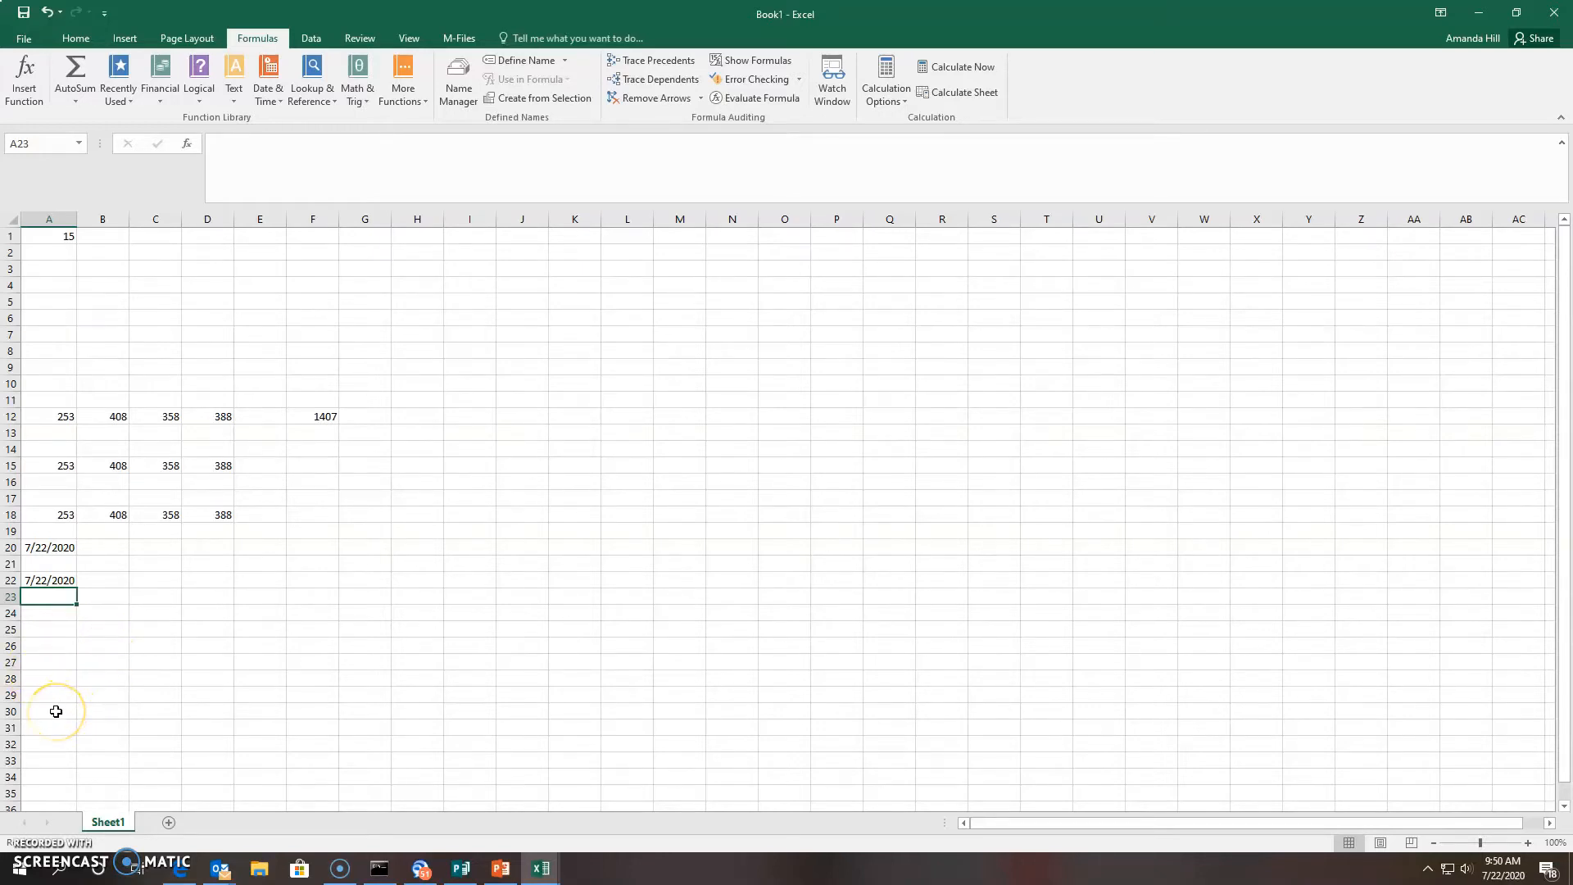
{"action": "left_click", "coordinate": [46, 647]}
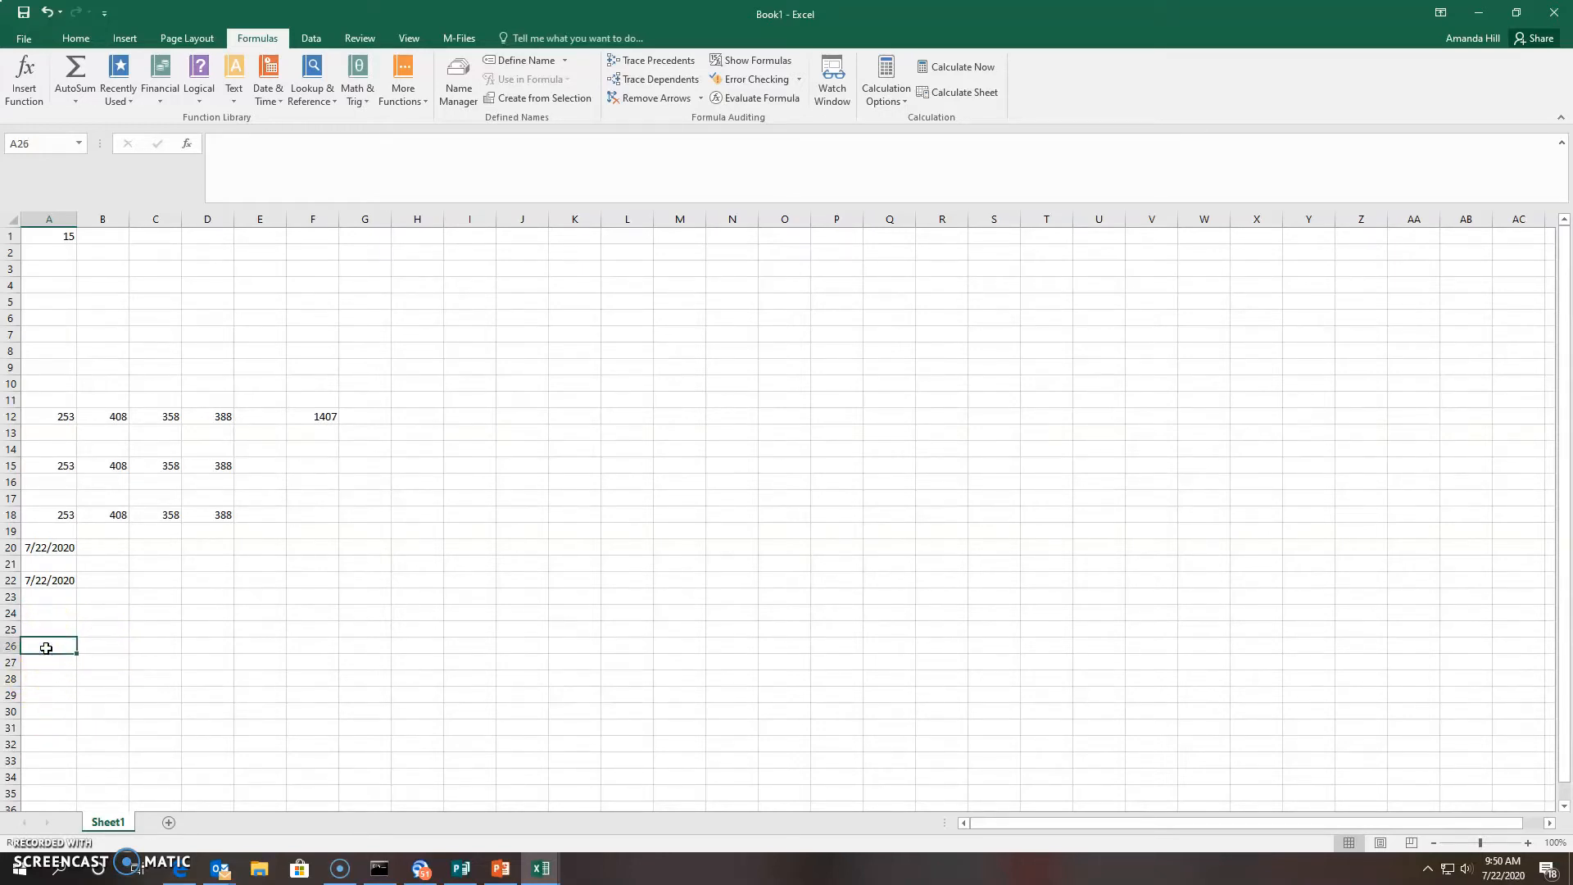
{"action": "left_click", "coordinate": [47, 582]}
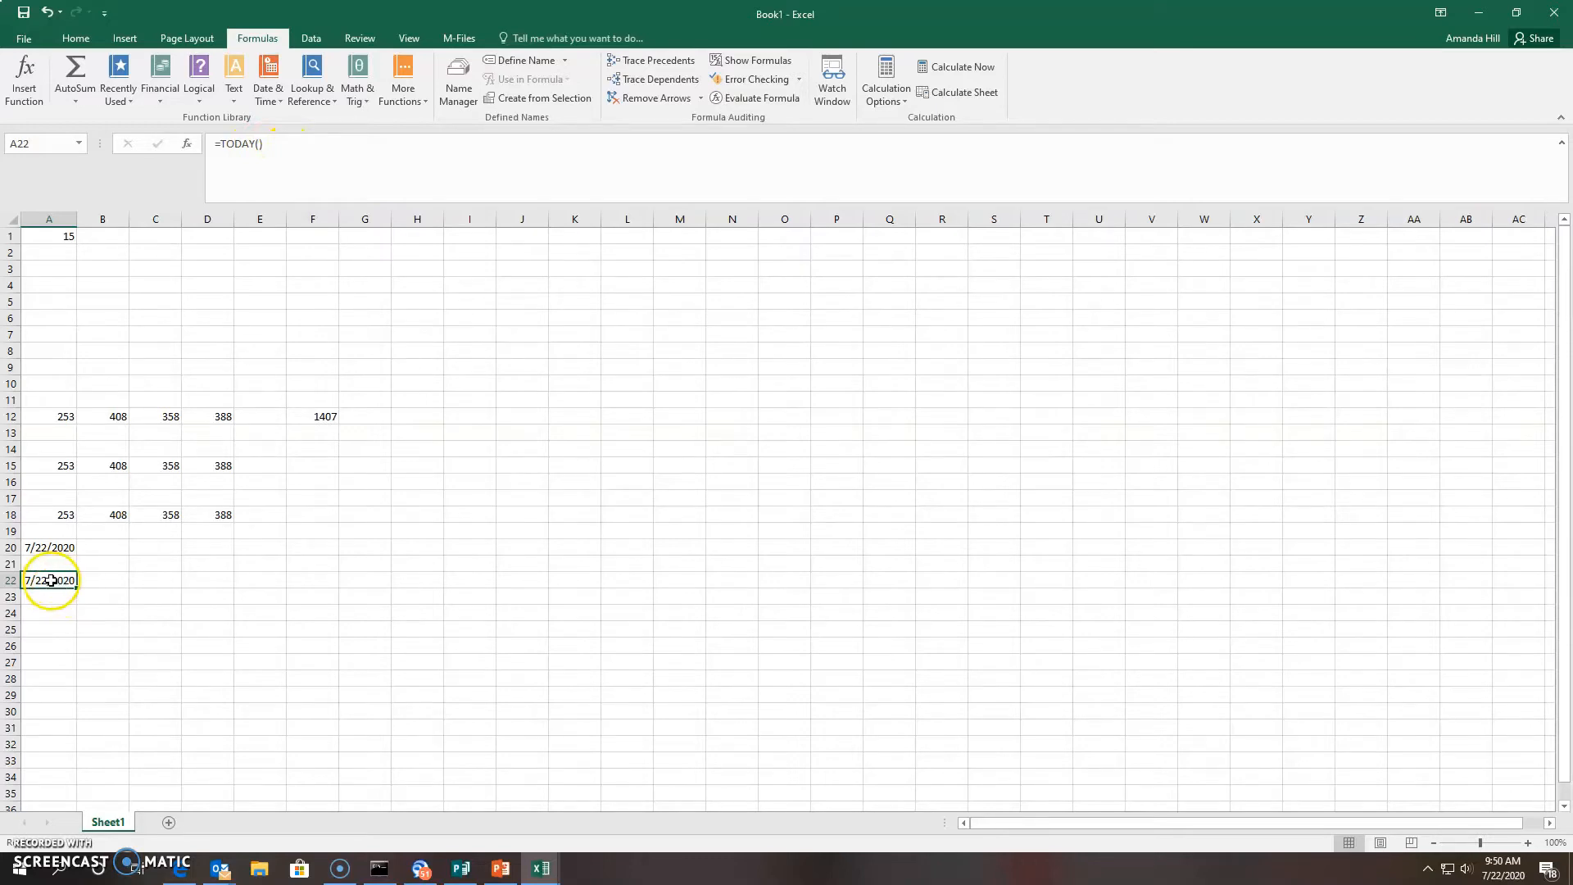
{"action": "left_click", "coordinate": [51, 551]}
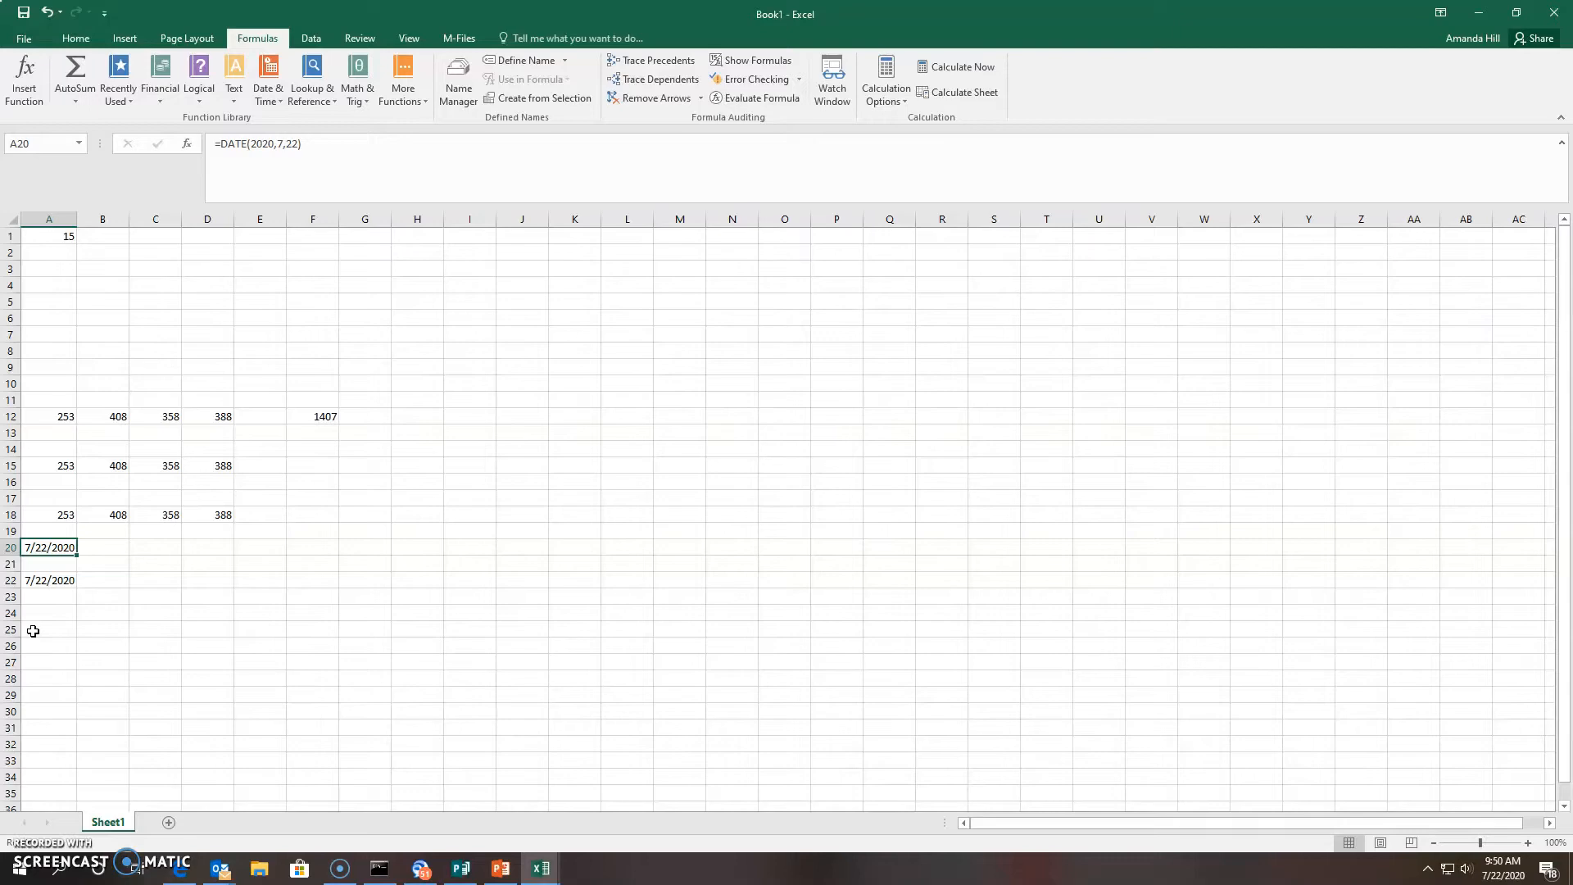
Total row 15 in F15 with =Sum(A15:D15), giving 1407
{"action": "left_click", "coordinate": [211, 469]}
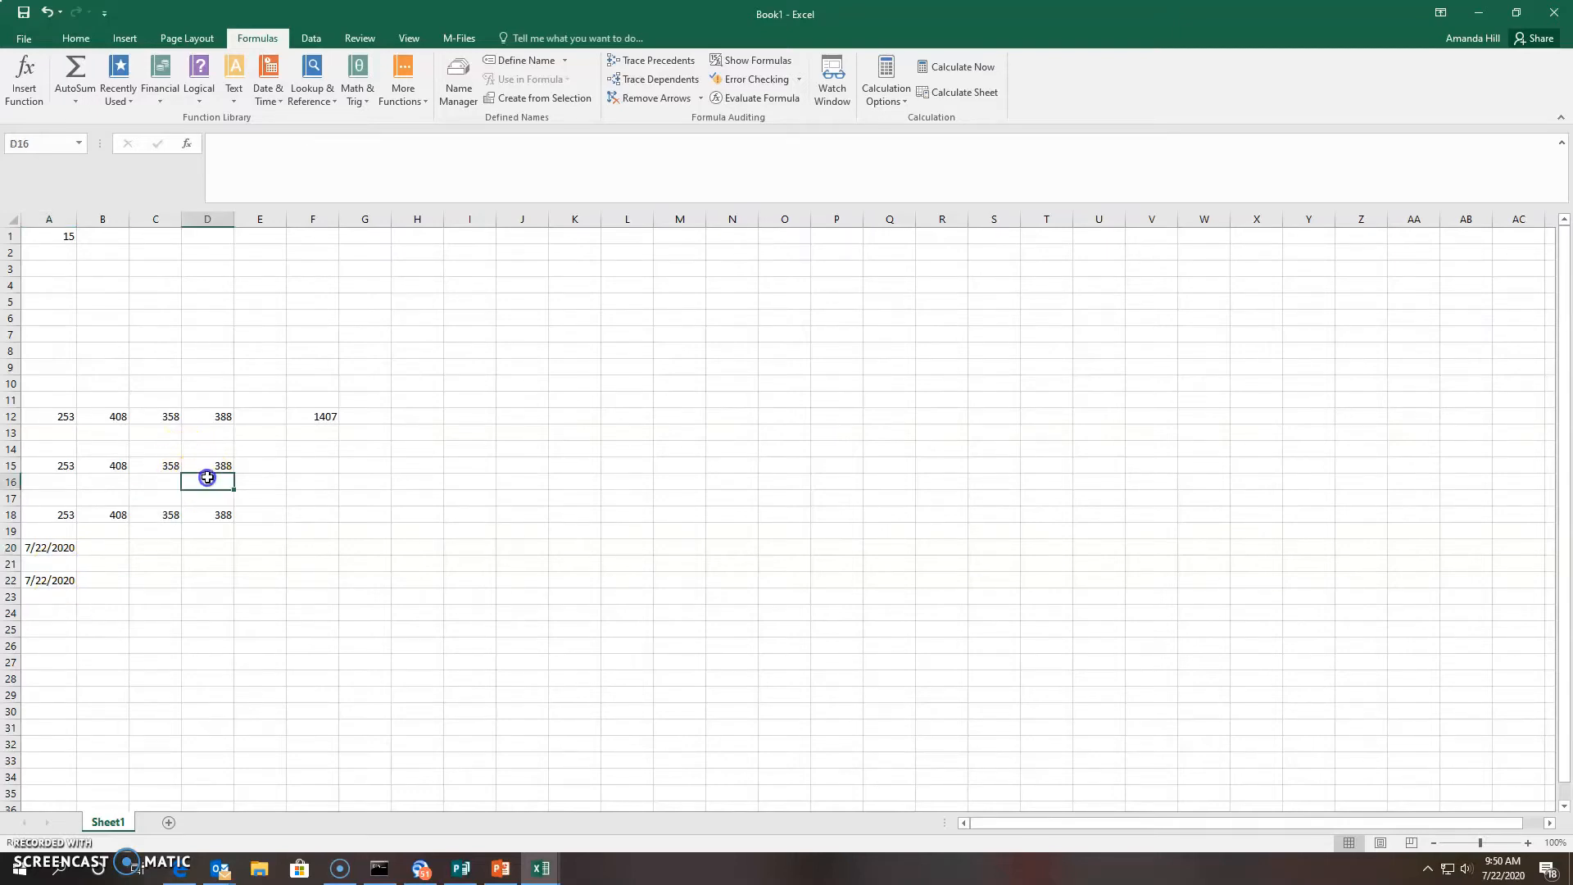
{"action": "left_click", "coordinate": [305, 464]}
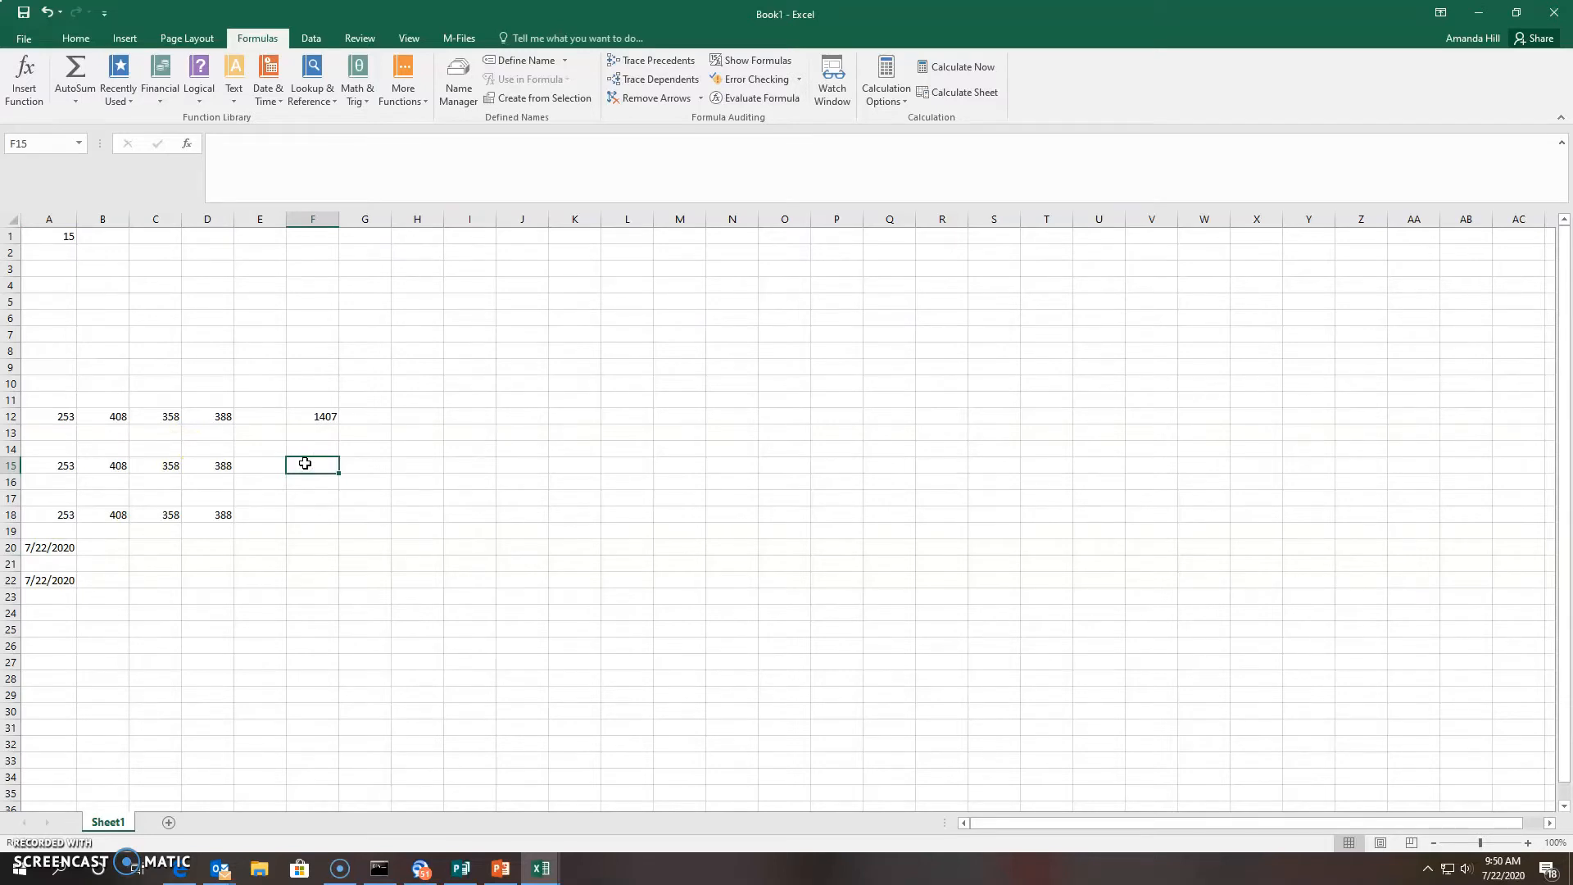
{"action": "type", "text": "="}
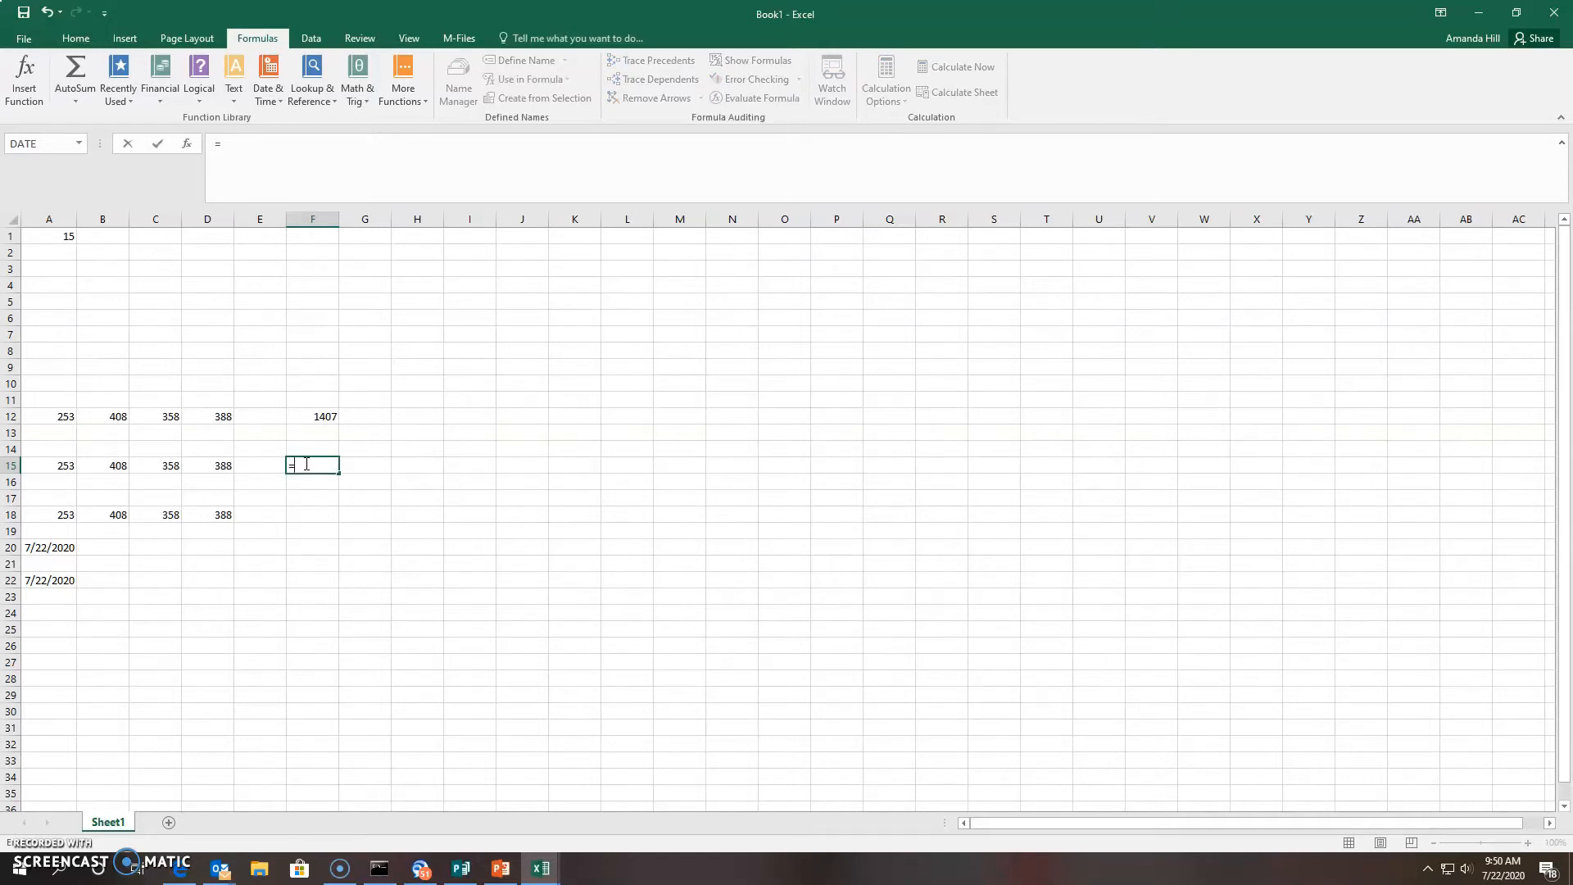
{"action": "type", "text": "Sum"}
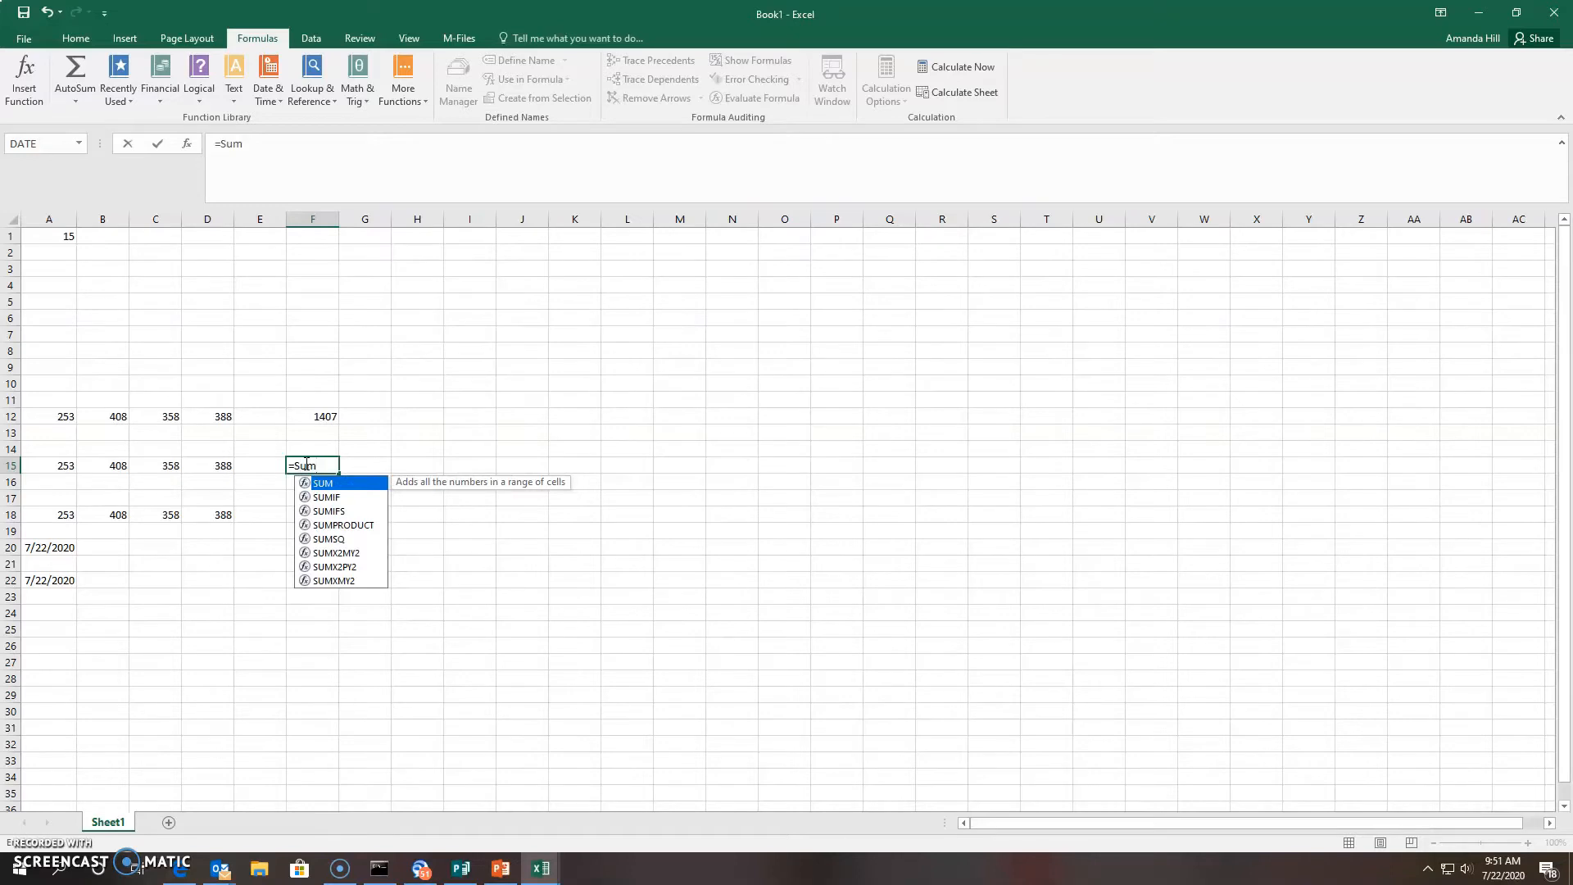
{"action": "type", "text": "("}
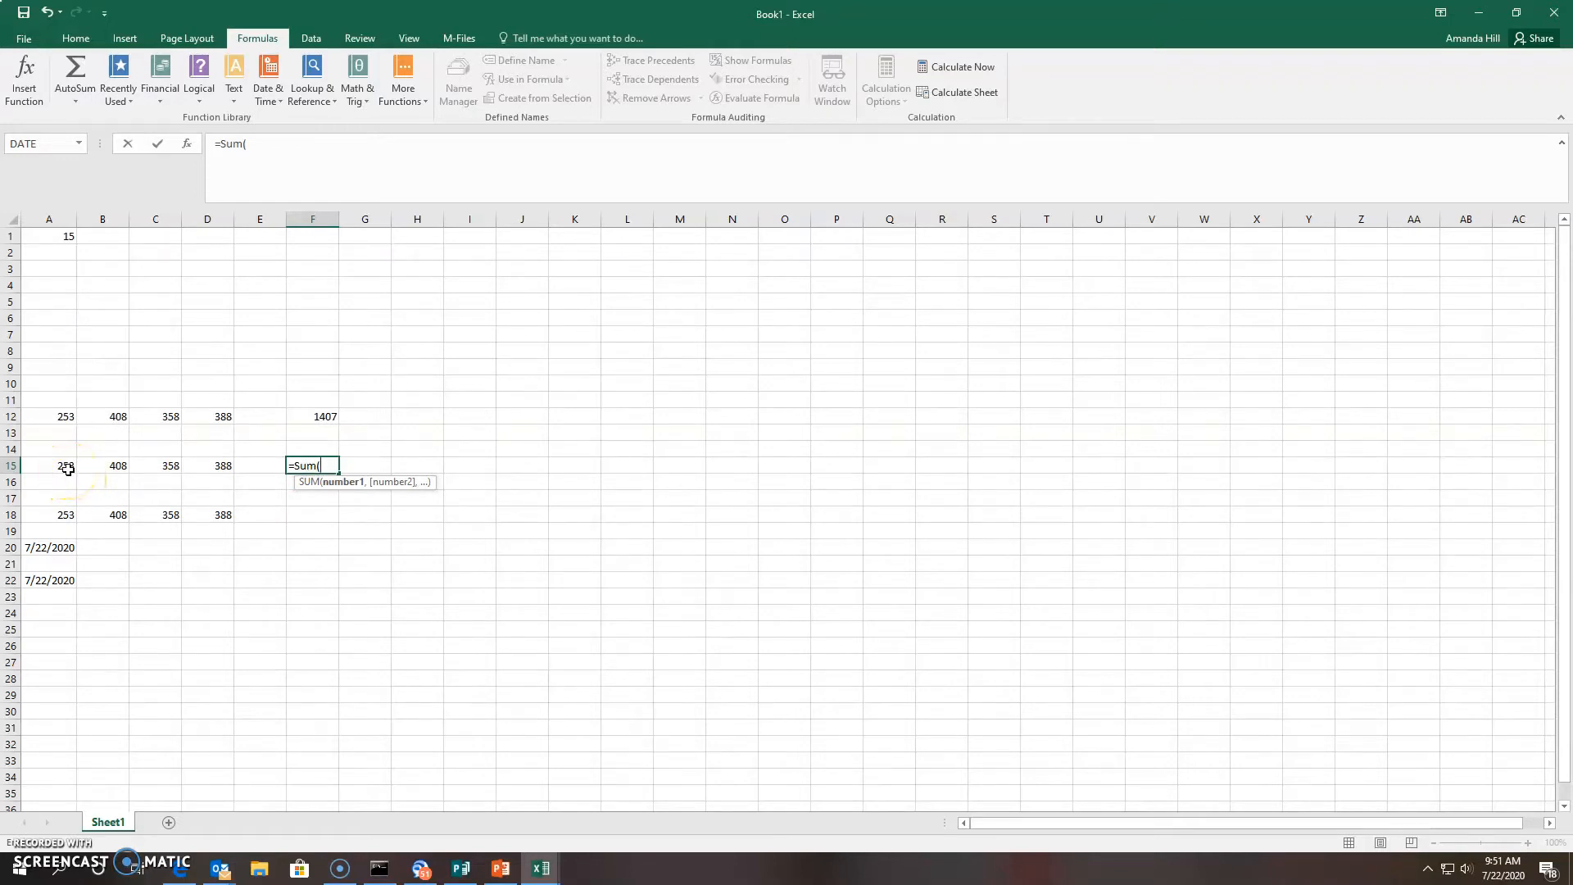
{"action": "type", "text": "A15"}
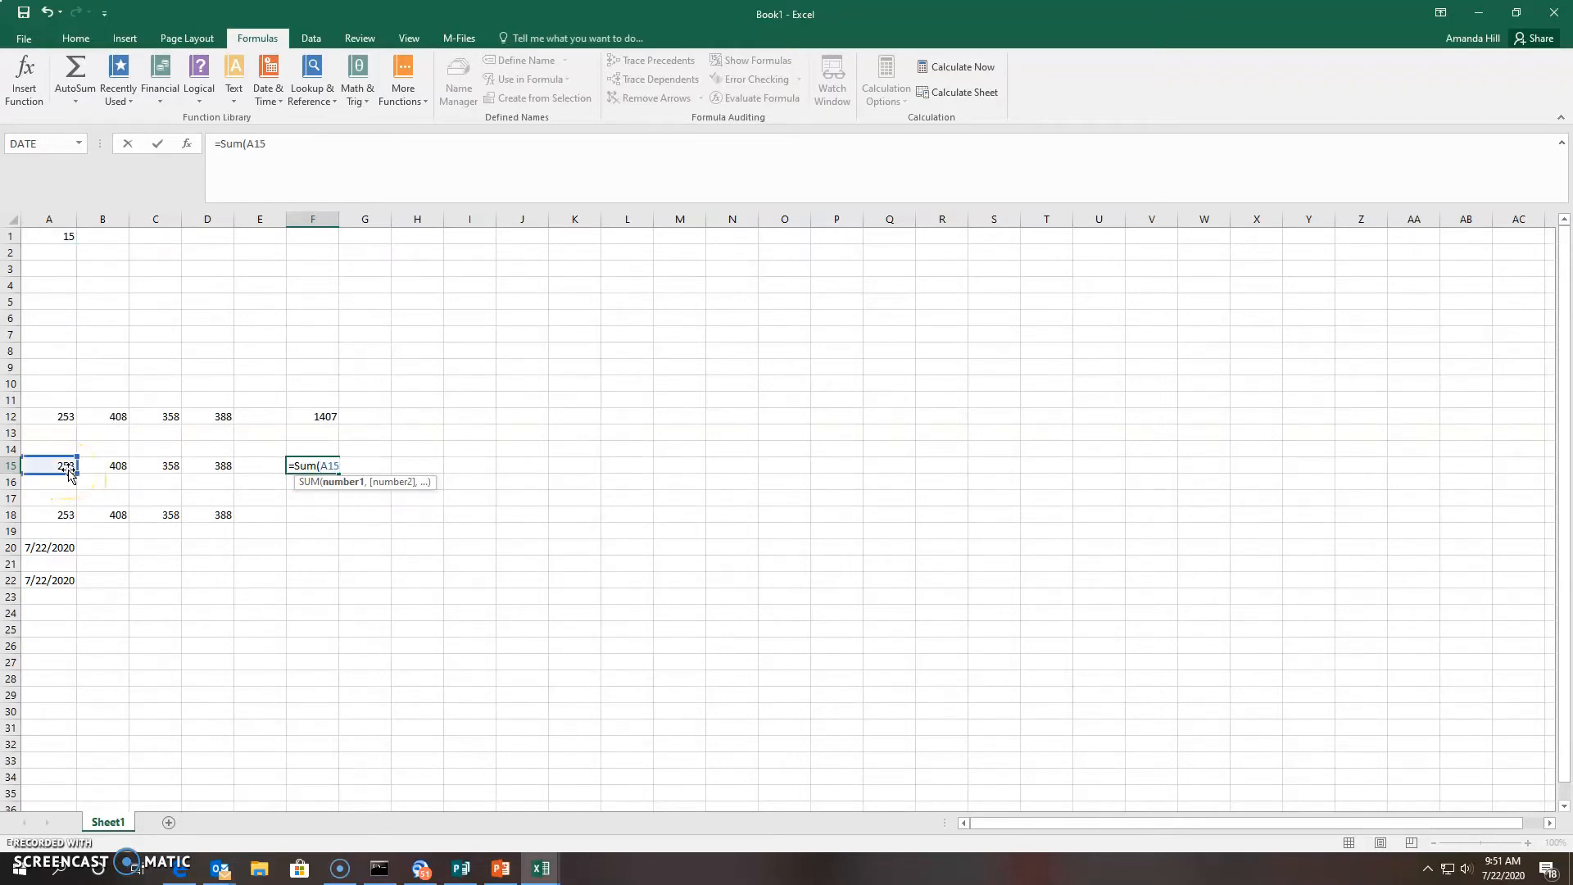
{"action": "type", "text": ":D15"}
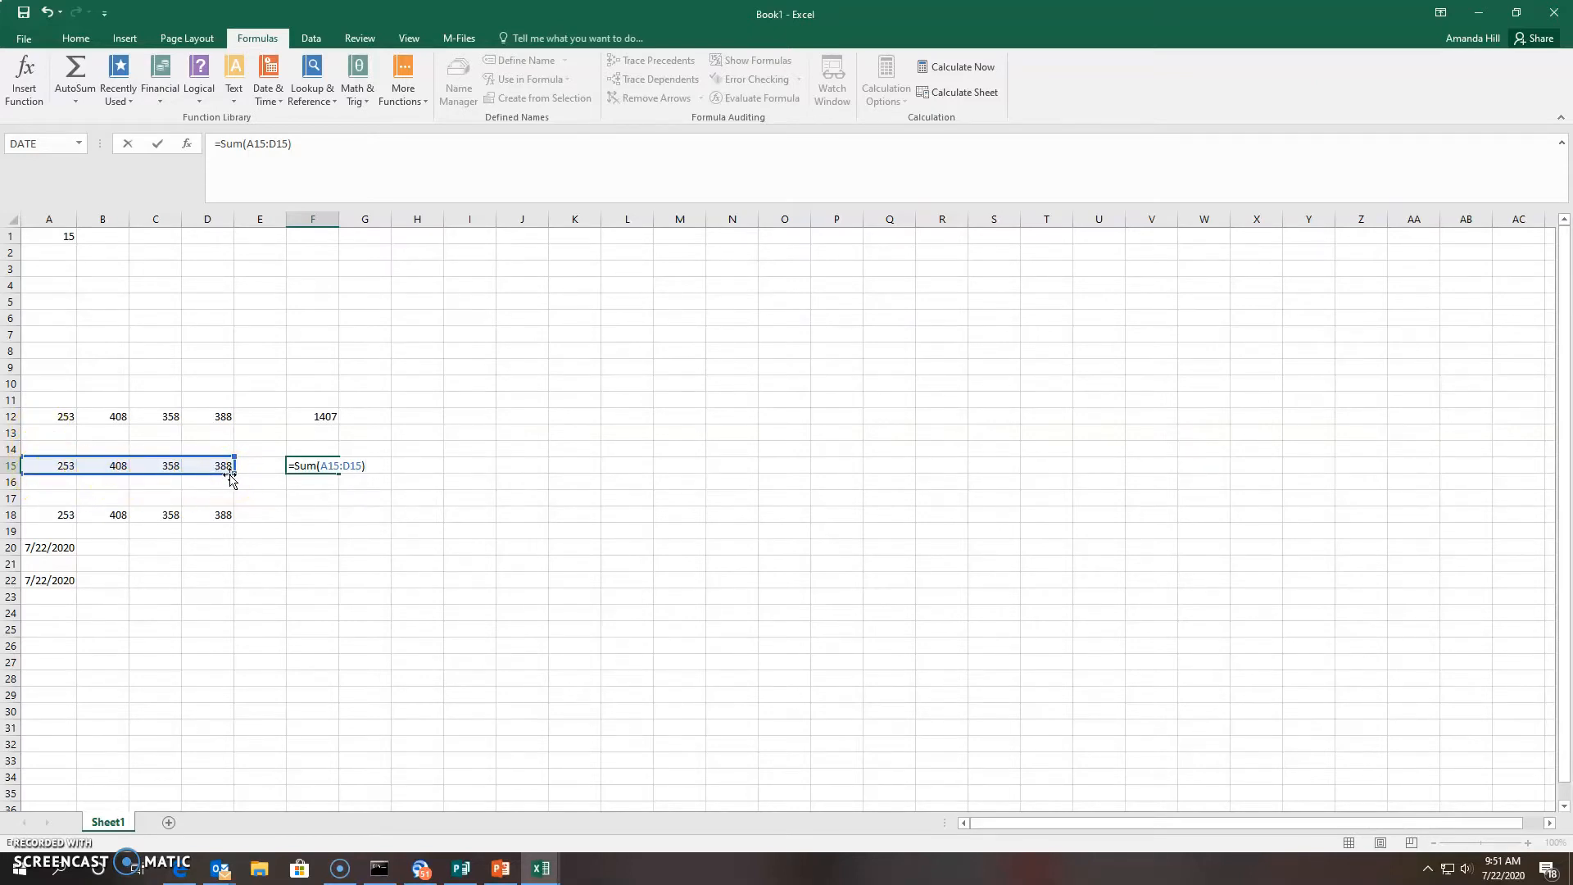
{"action": "key", "text": "Return"}
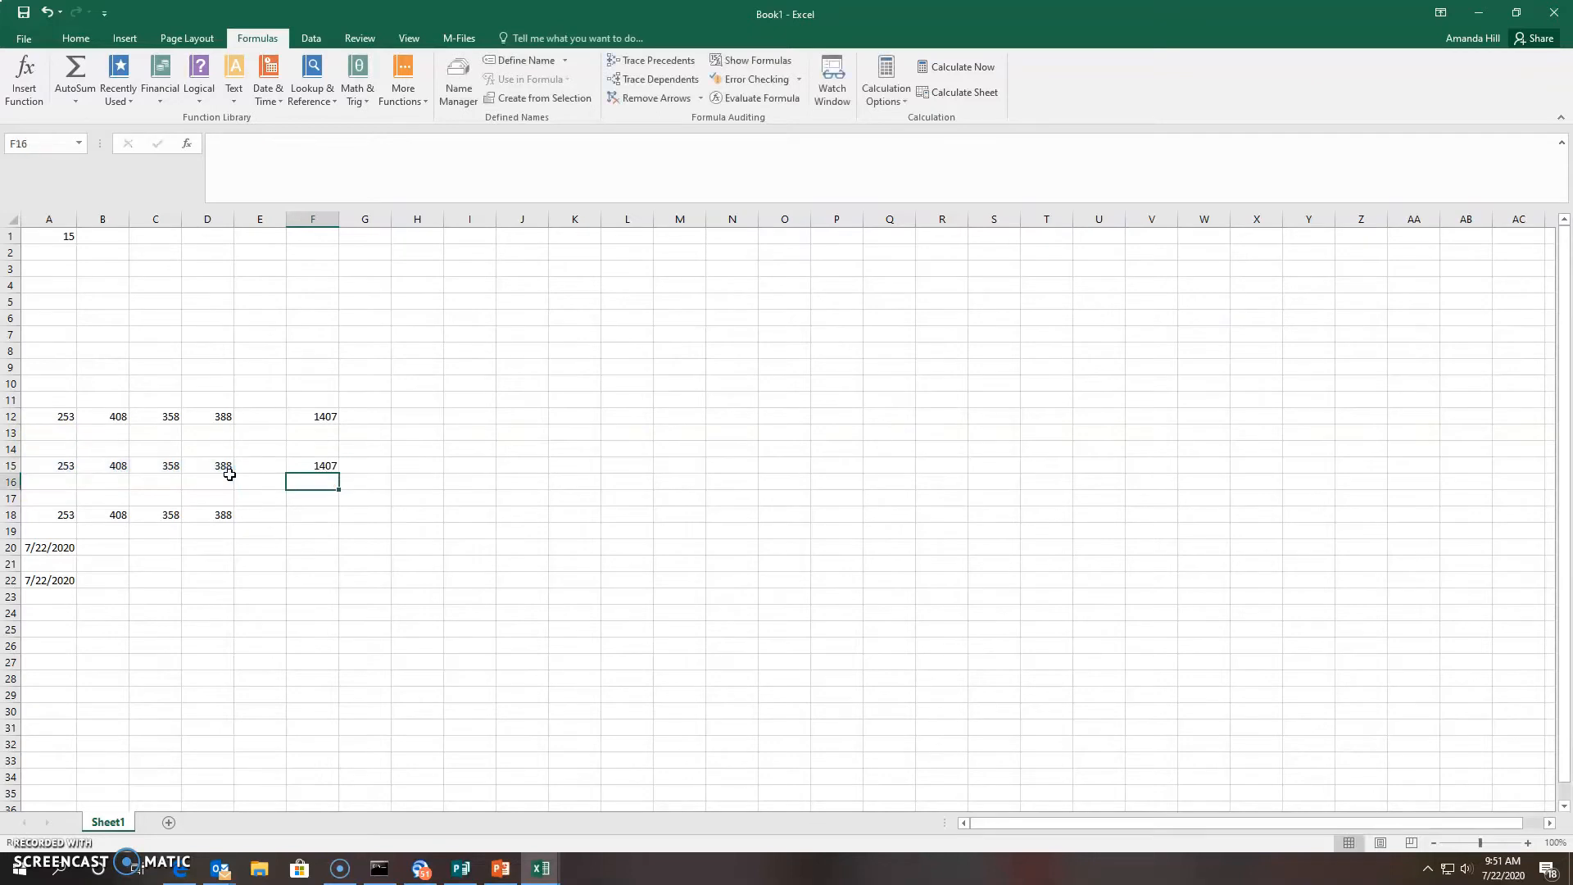
Total row 18 in F18 with =Sum(A18:D18), selecting the range by dragging
{"action": "left_click", "coordinate": [312, 517]}
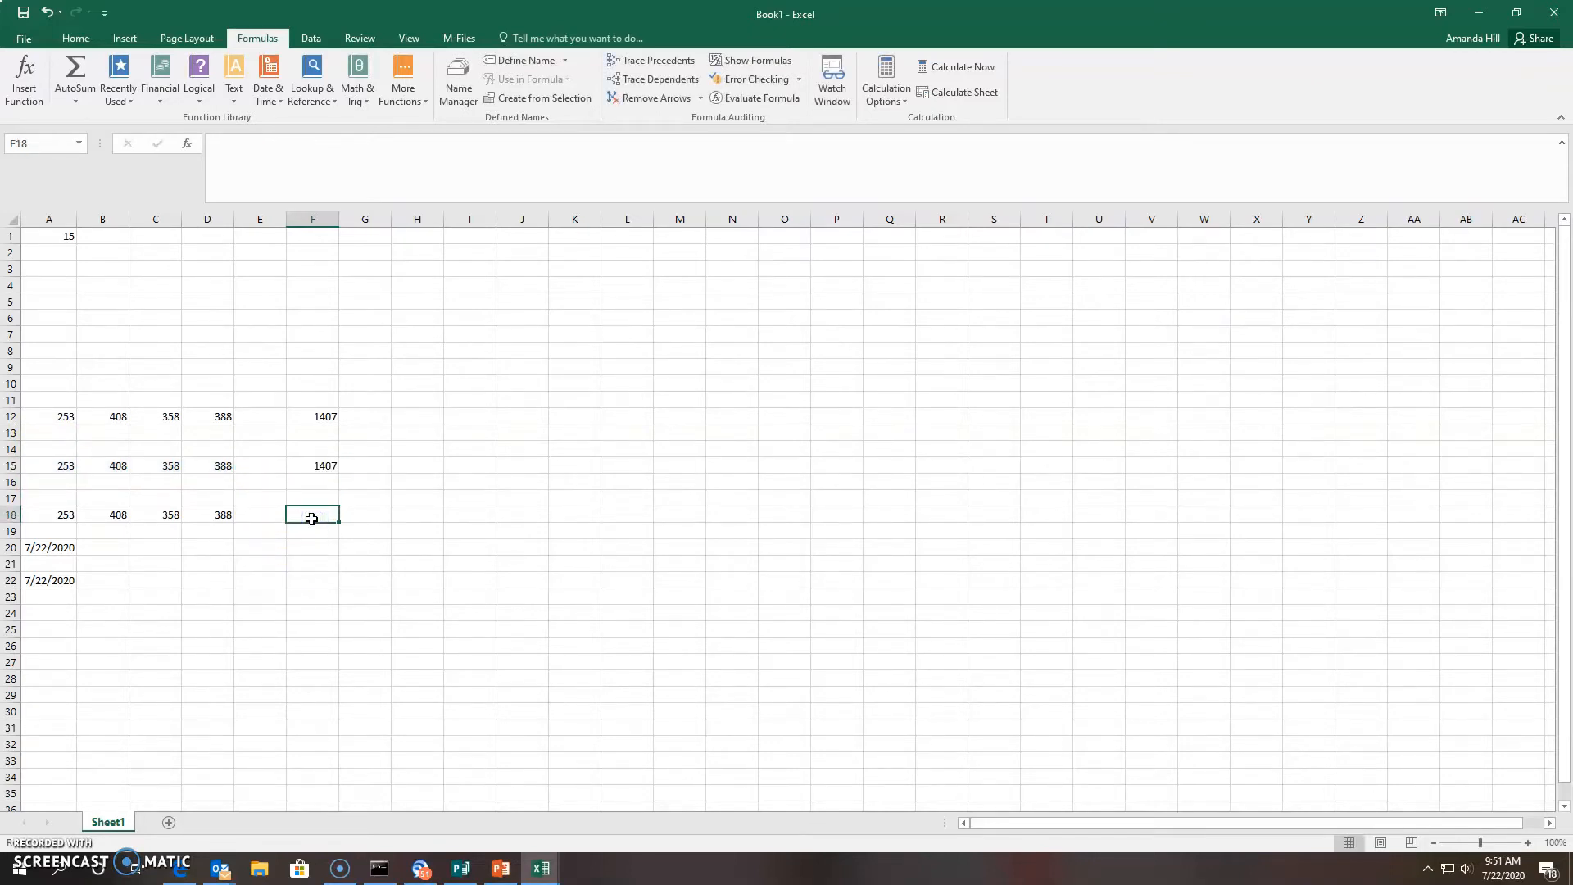
{"action": "type", "text": "="}
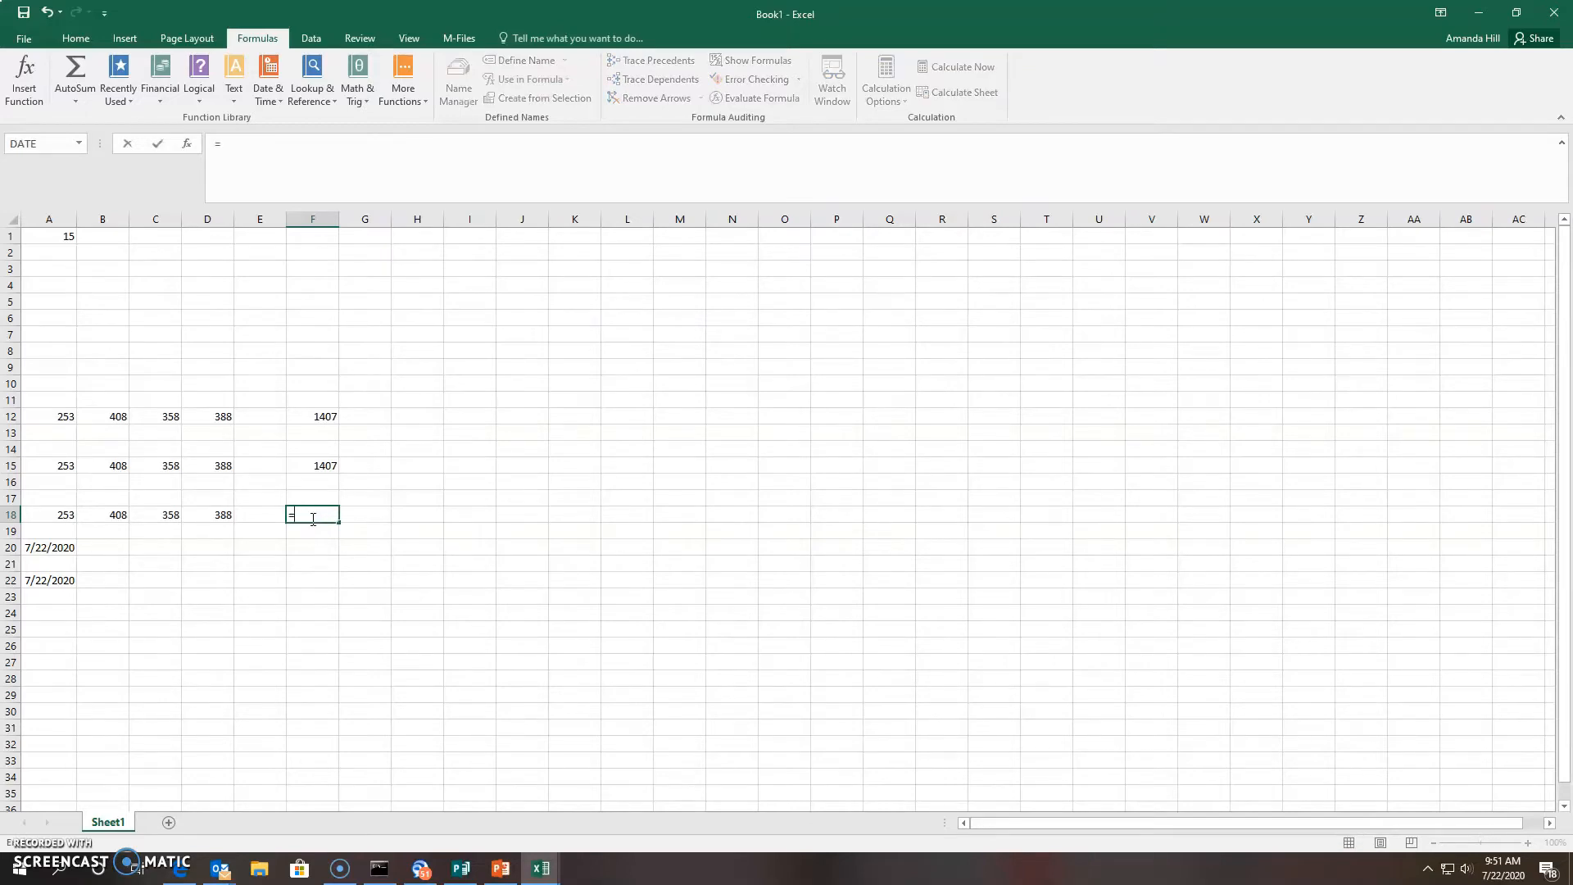
{"action": "type", "text": "Sum"}
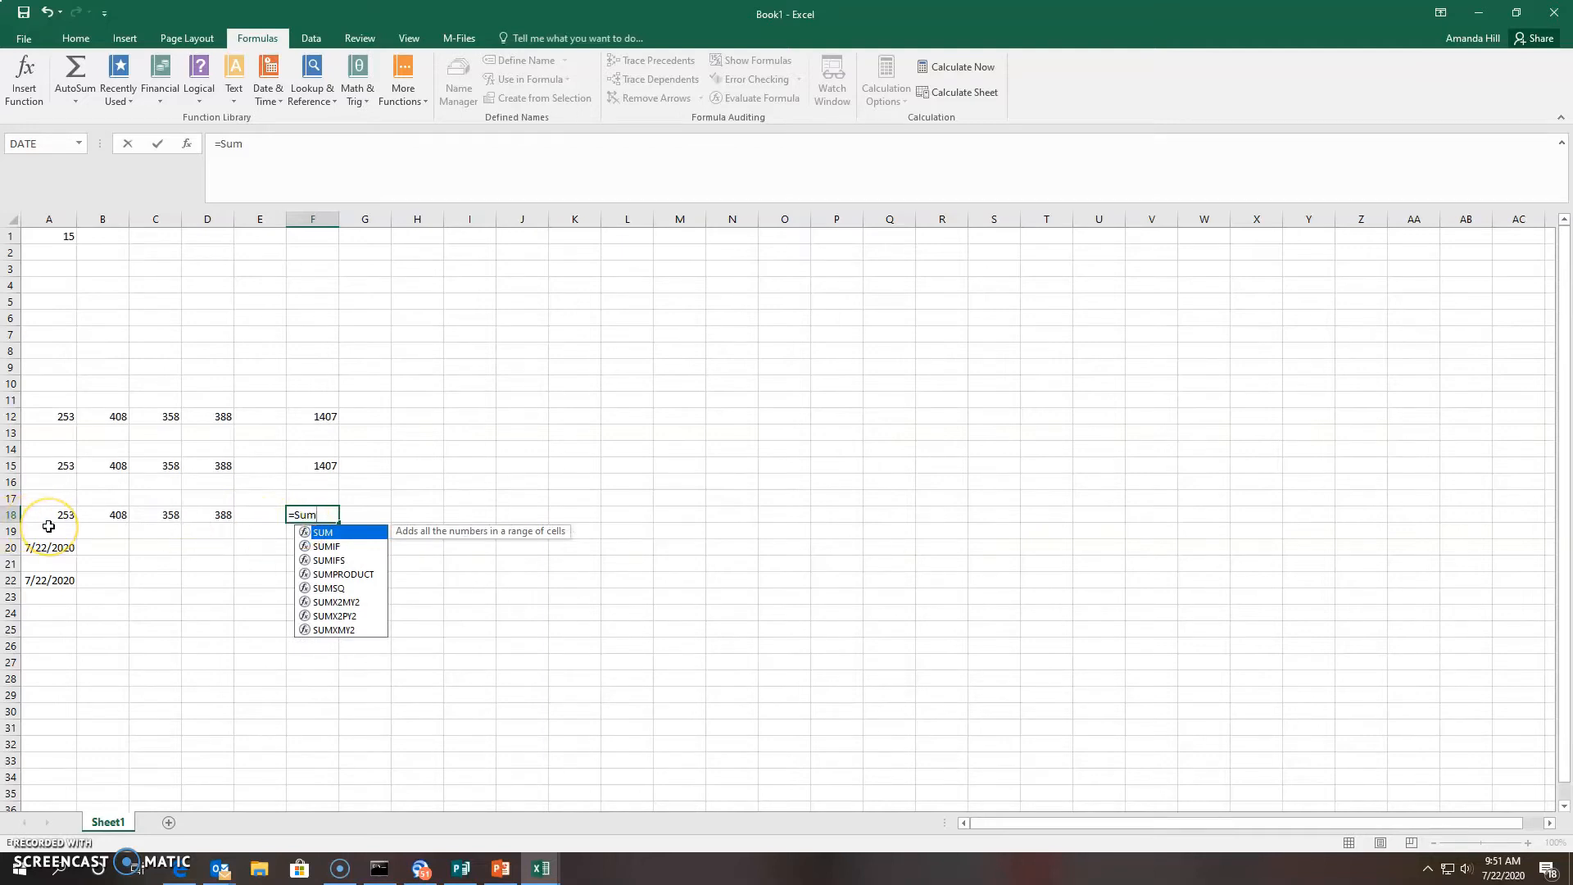
{"action": "type", "text": "("}
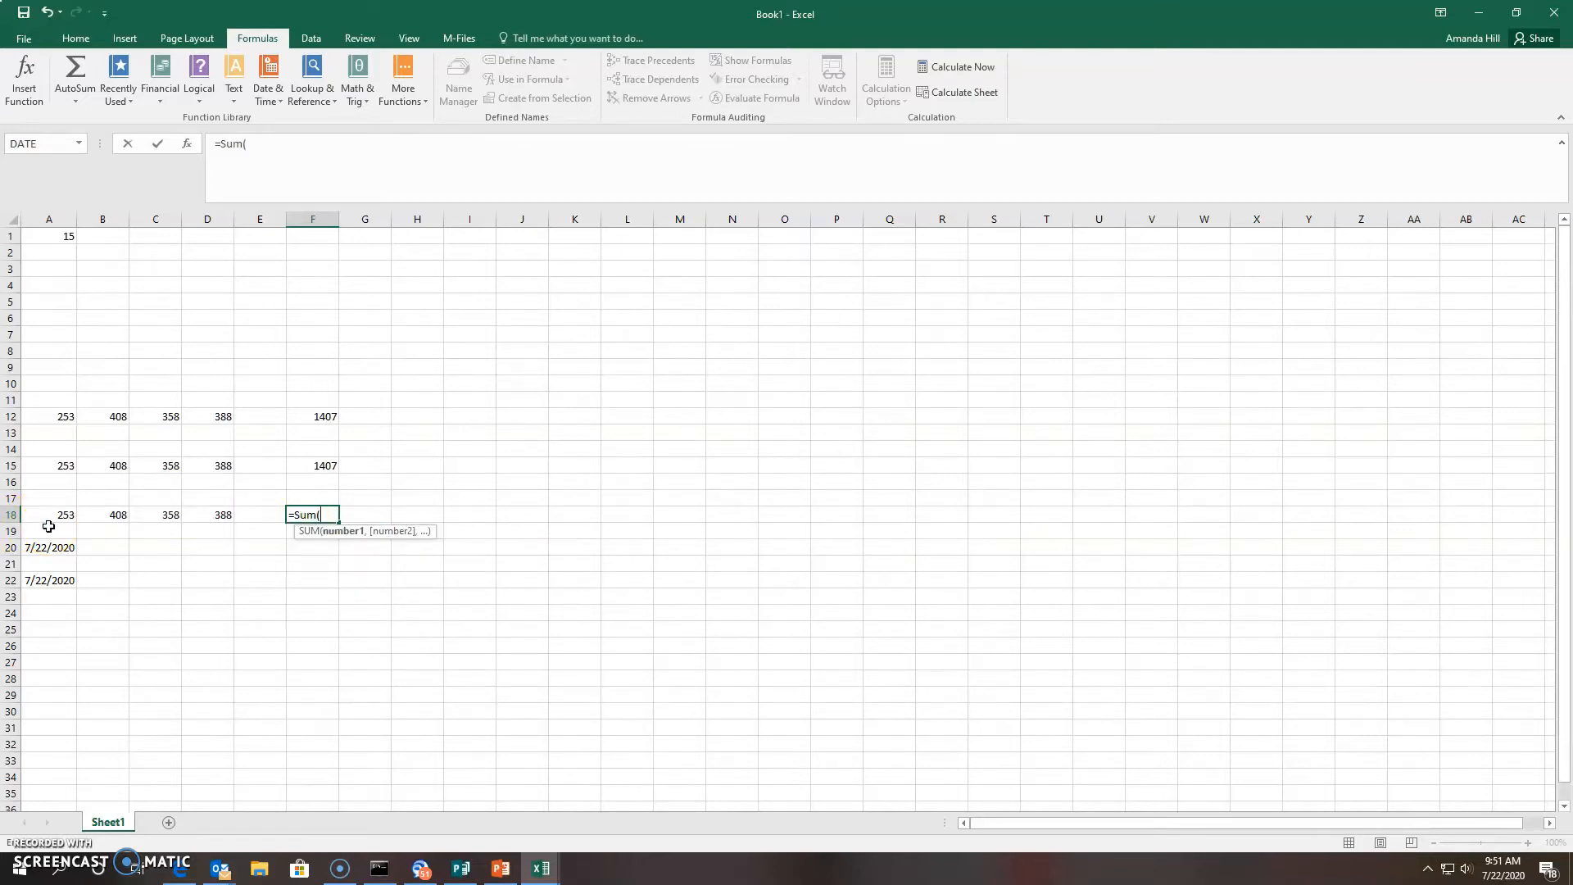
{"action": "left_click", "coordinate": [59, 516]}
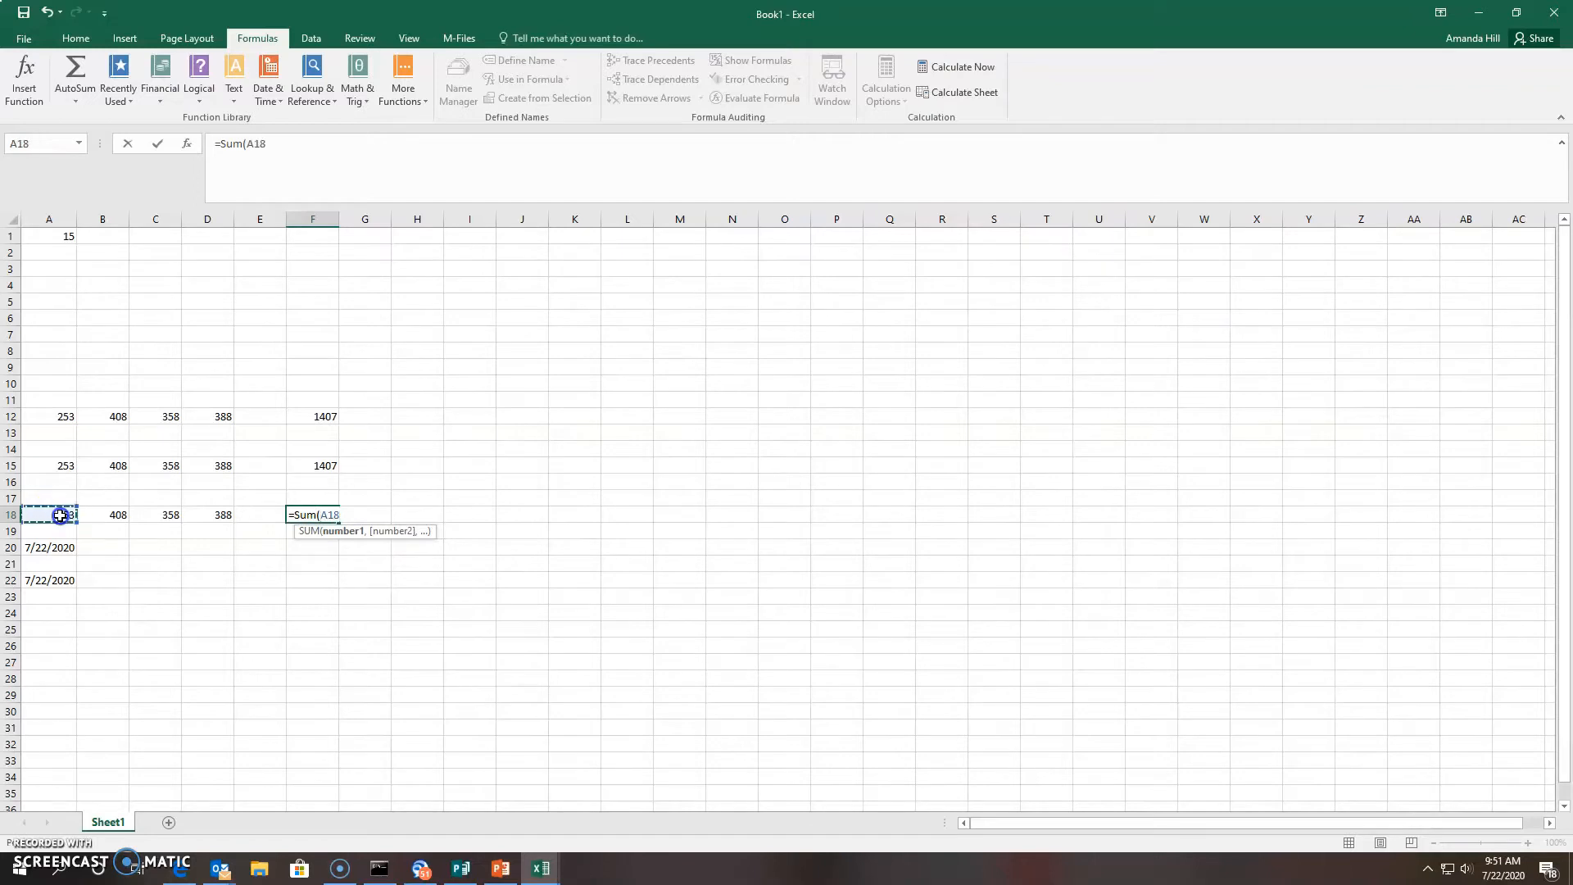
{"action": "left_click_drag", "start_coordinate": [60, 515], "coordinate": [101, 521]}
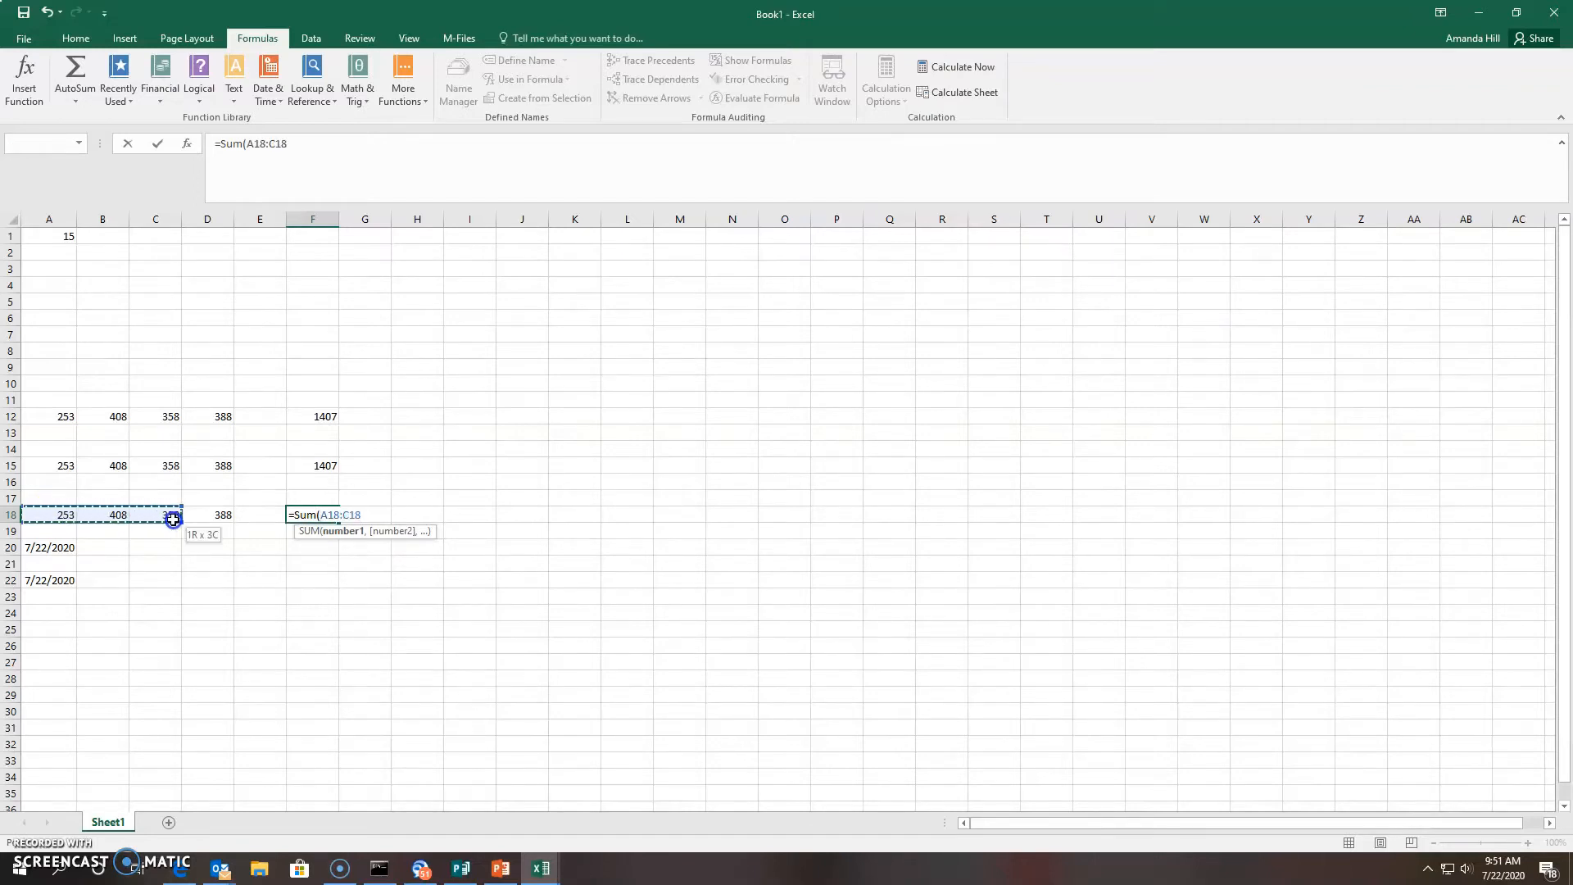
{"action": "left_click_drag", "start_coordinate": [173, 522], "coordinate": [202, 522]}
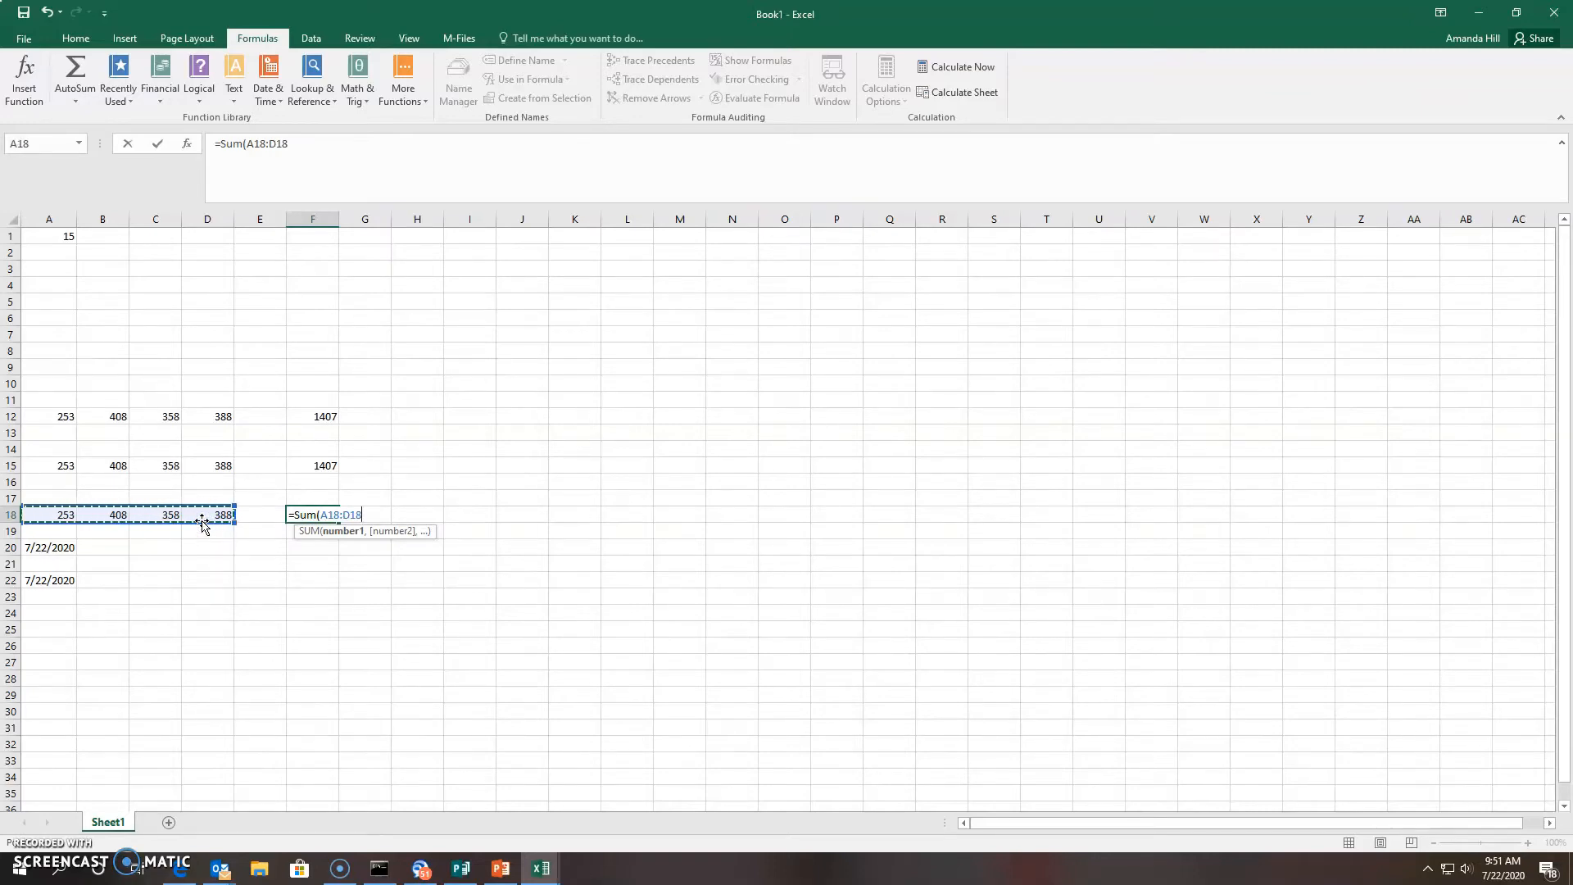
{"action": "type", "text": ")"}
{"action": "key", "text": "Return"}
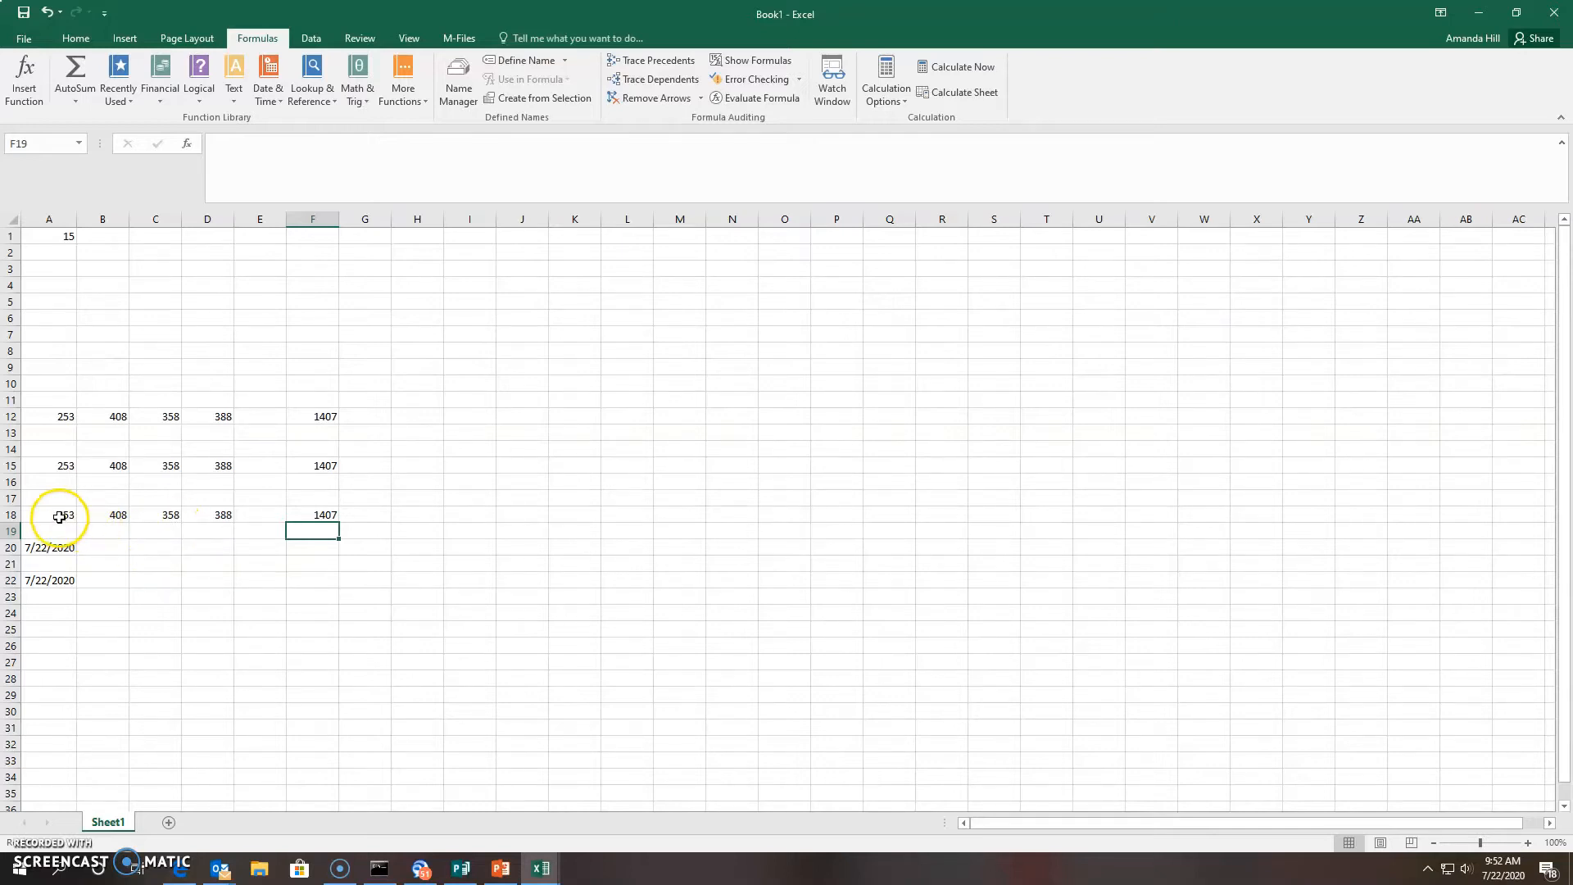
Copy the figures 253, 408, 358, 388 from A12:D12 into row 10
{"action": "left_click", "coordinate": [61, 420]}
{"action": "left_click_drag", "start_coordinate": [61, 420], "coordinate": [212, 416]}
{"action": "right_click", "coordinate": [212, 416]}
{"action": "left_click", "coordinate": [250, 447]}
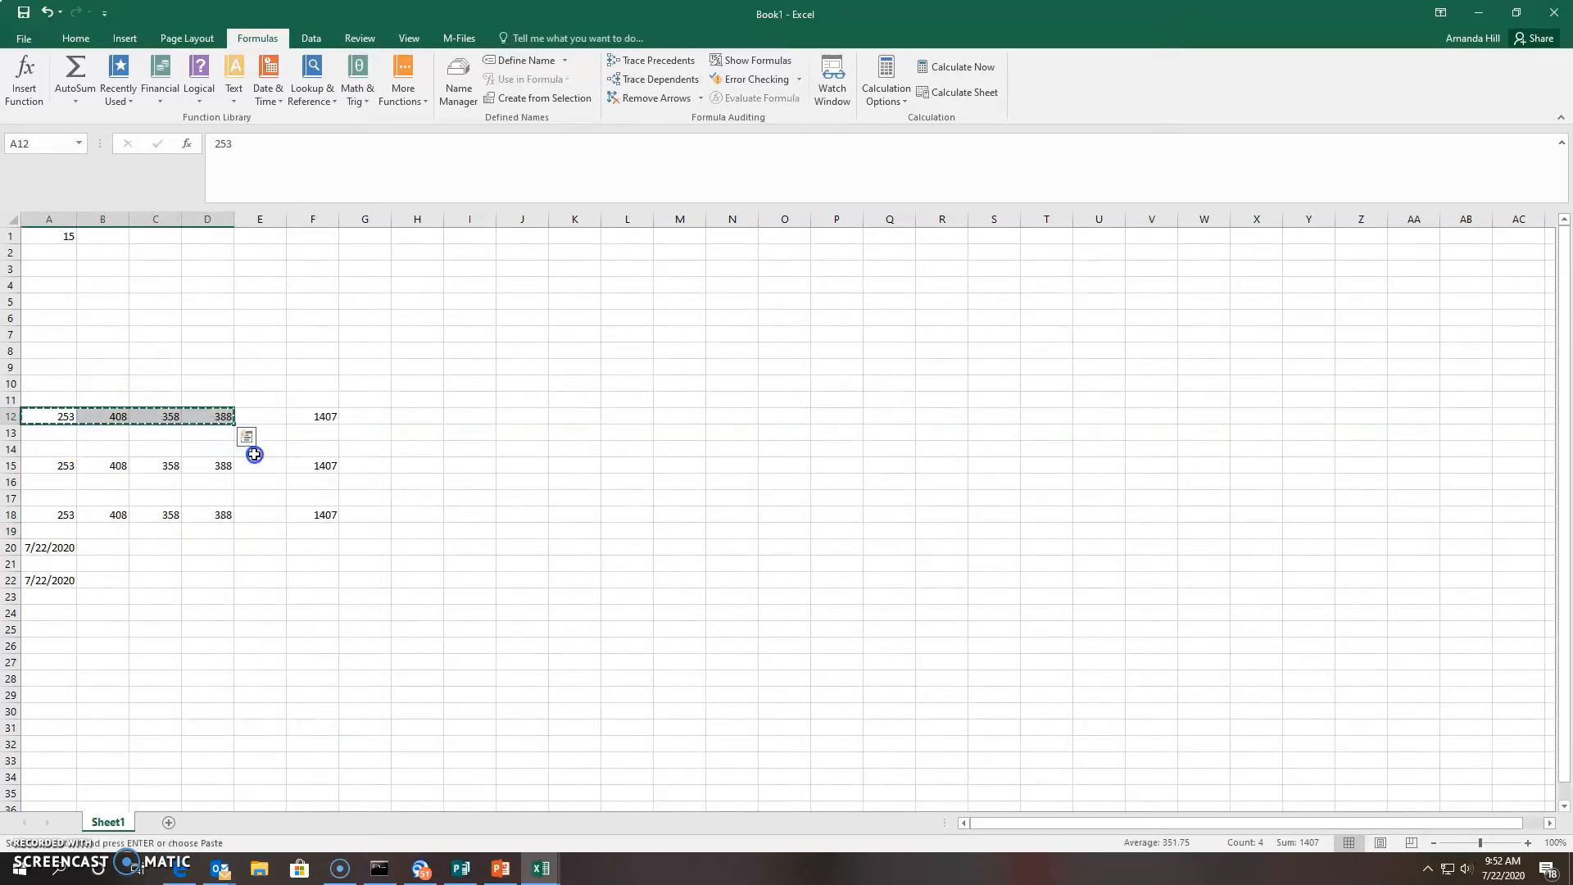
{"action": "left_click_drag", "start_coordinate": [70, 379], "coordinate": [221, 380]}
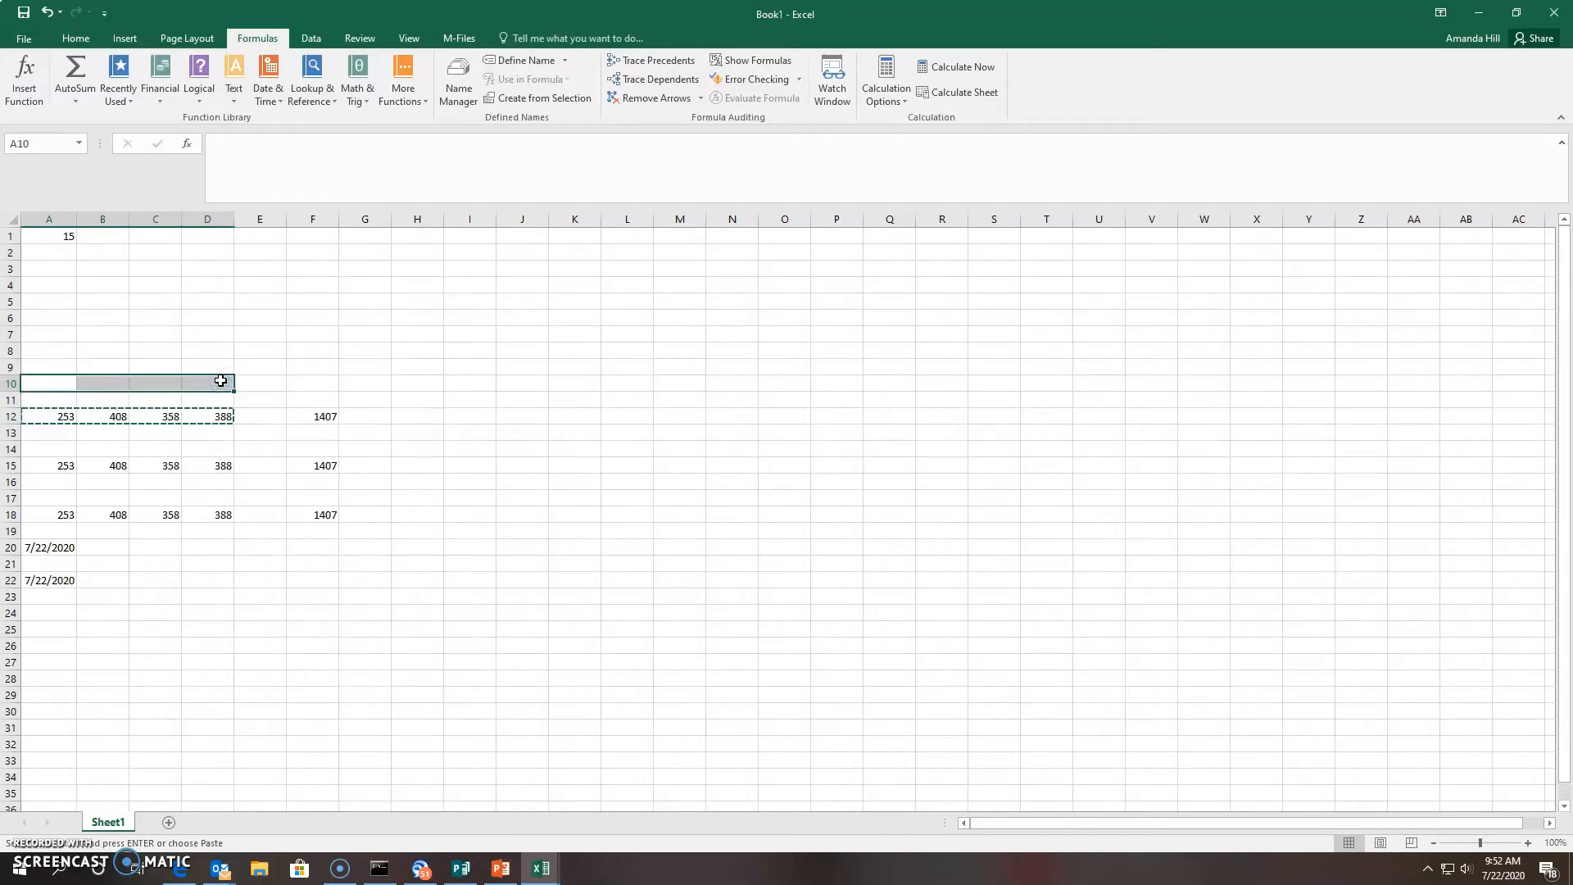
{"action": "right_click", "coordinate": [213, 381]}
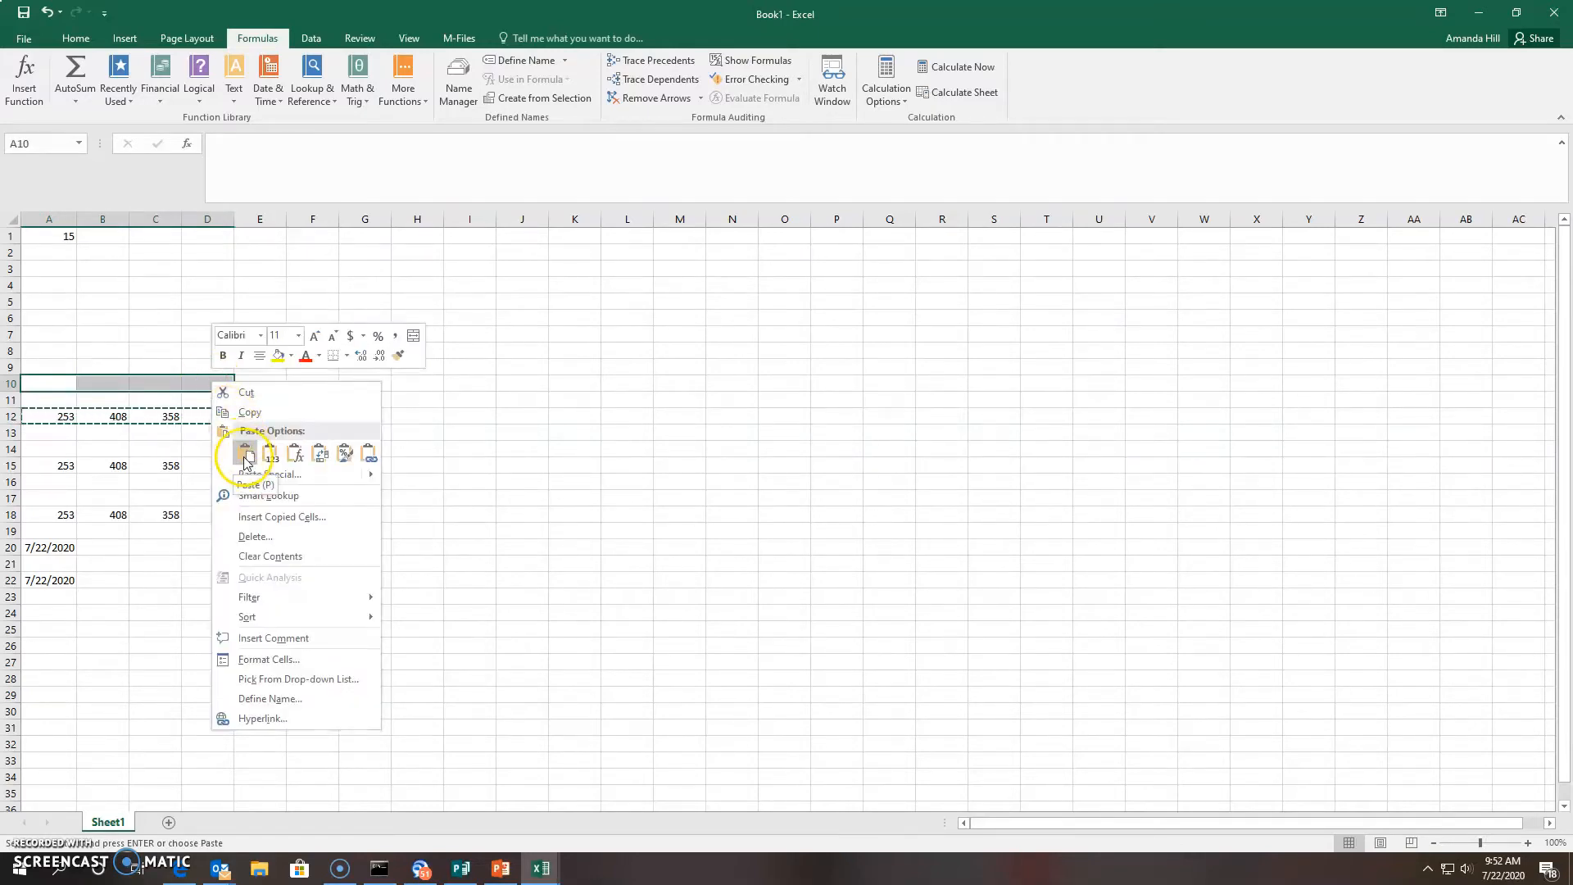
{"action": "left_click", "coordinate": [245, 459]}
AutoSum row 10 in F10 to show the total 1407
{"action": "left_click", "coordinate": [316, 382]}
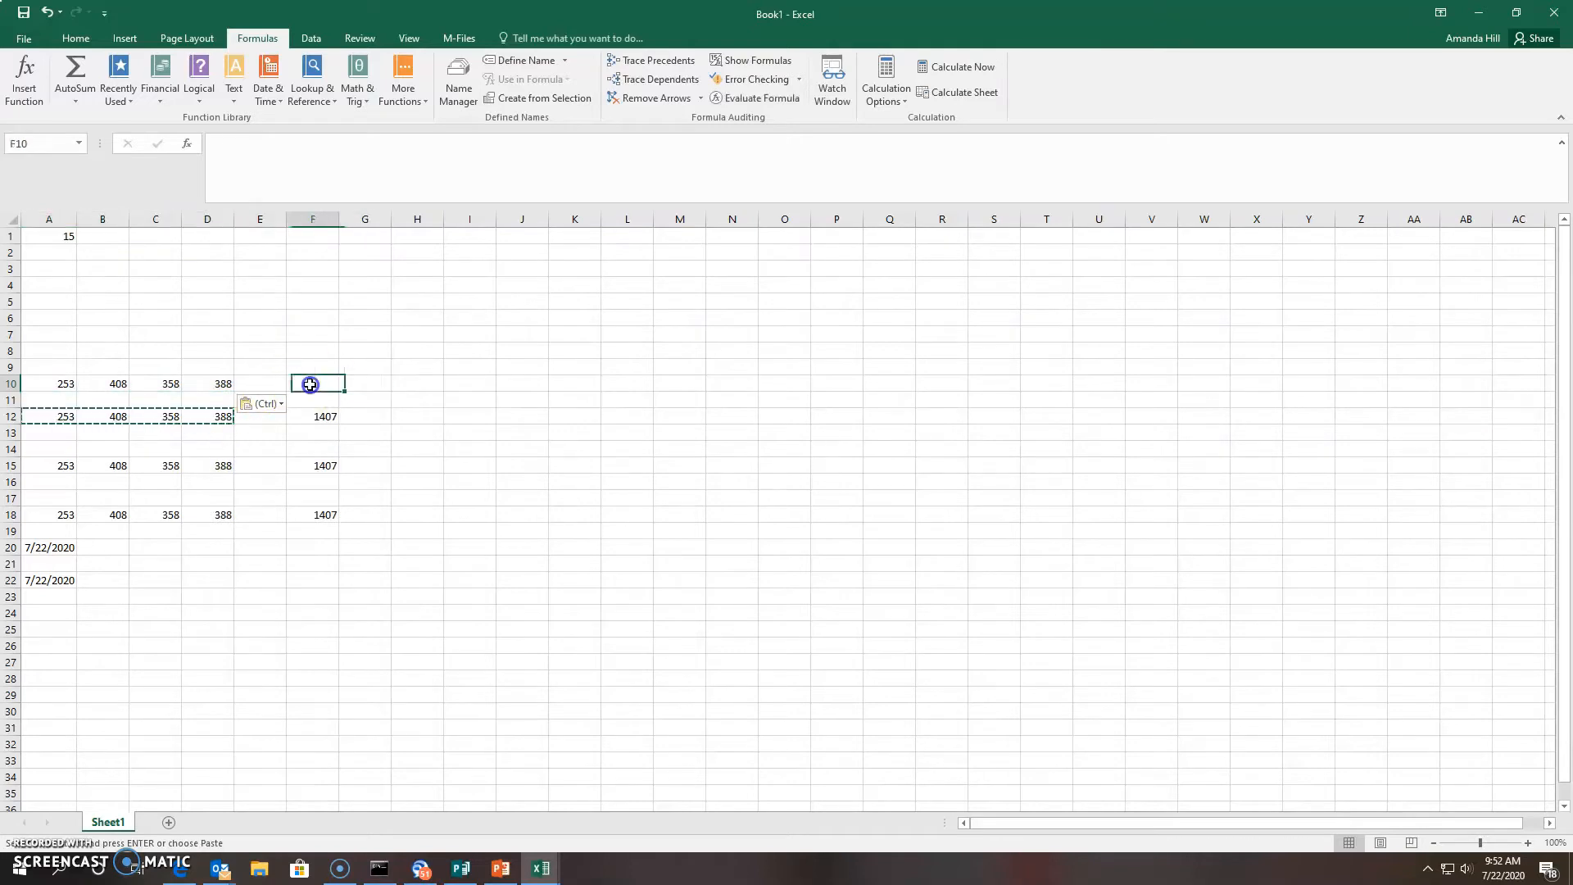
{"action": "left_click", "coordinate": [72, 79]}
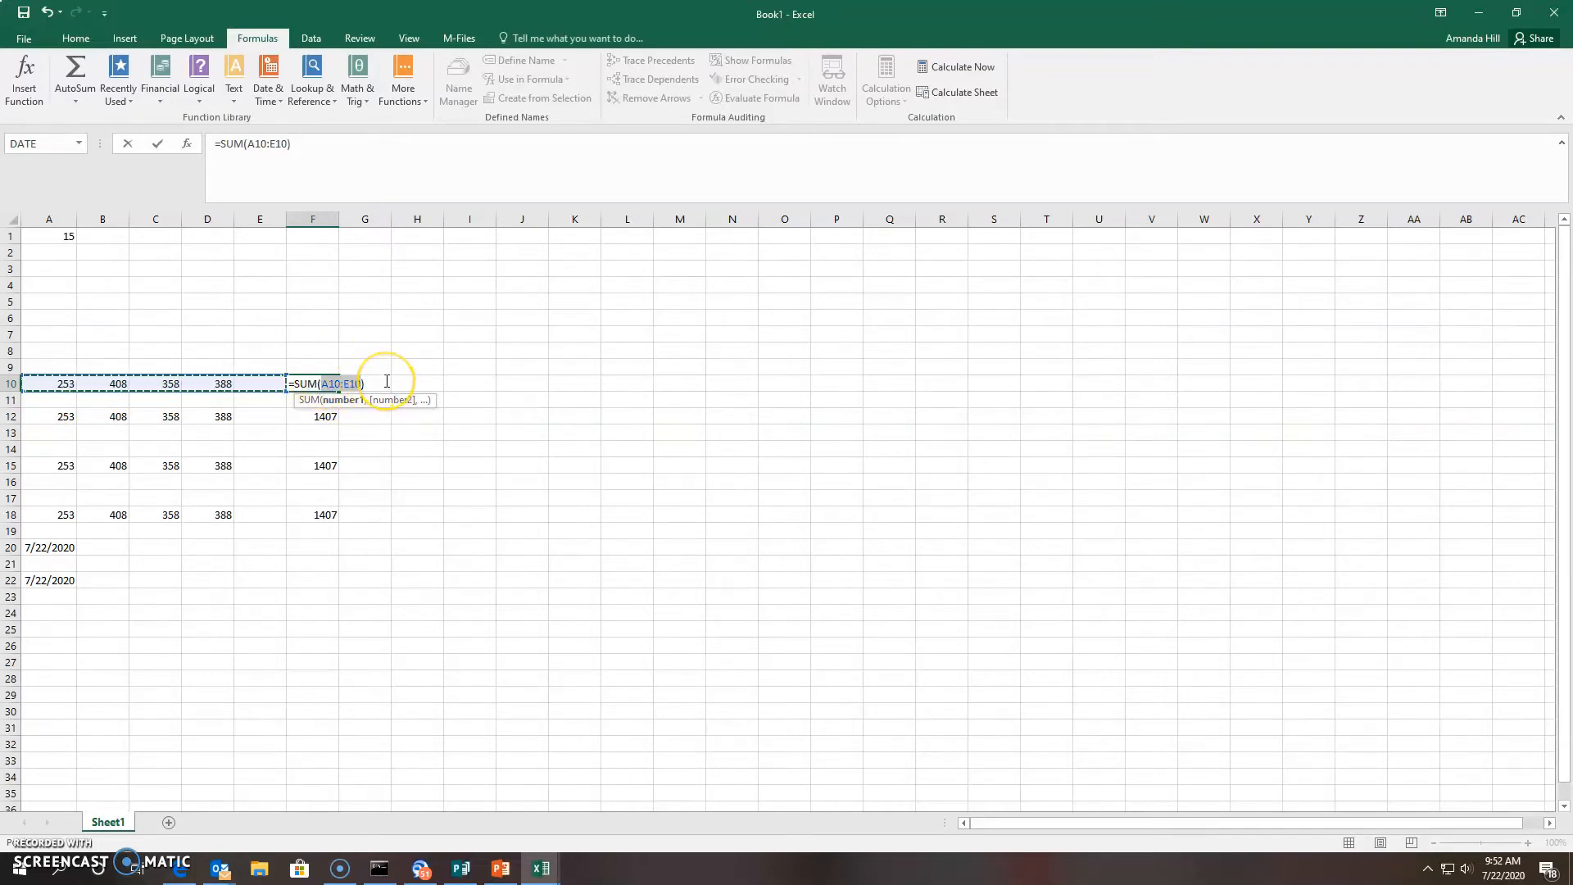
{"action": "key", "text": "Return"}
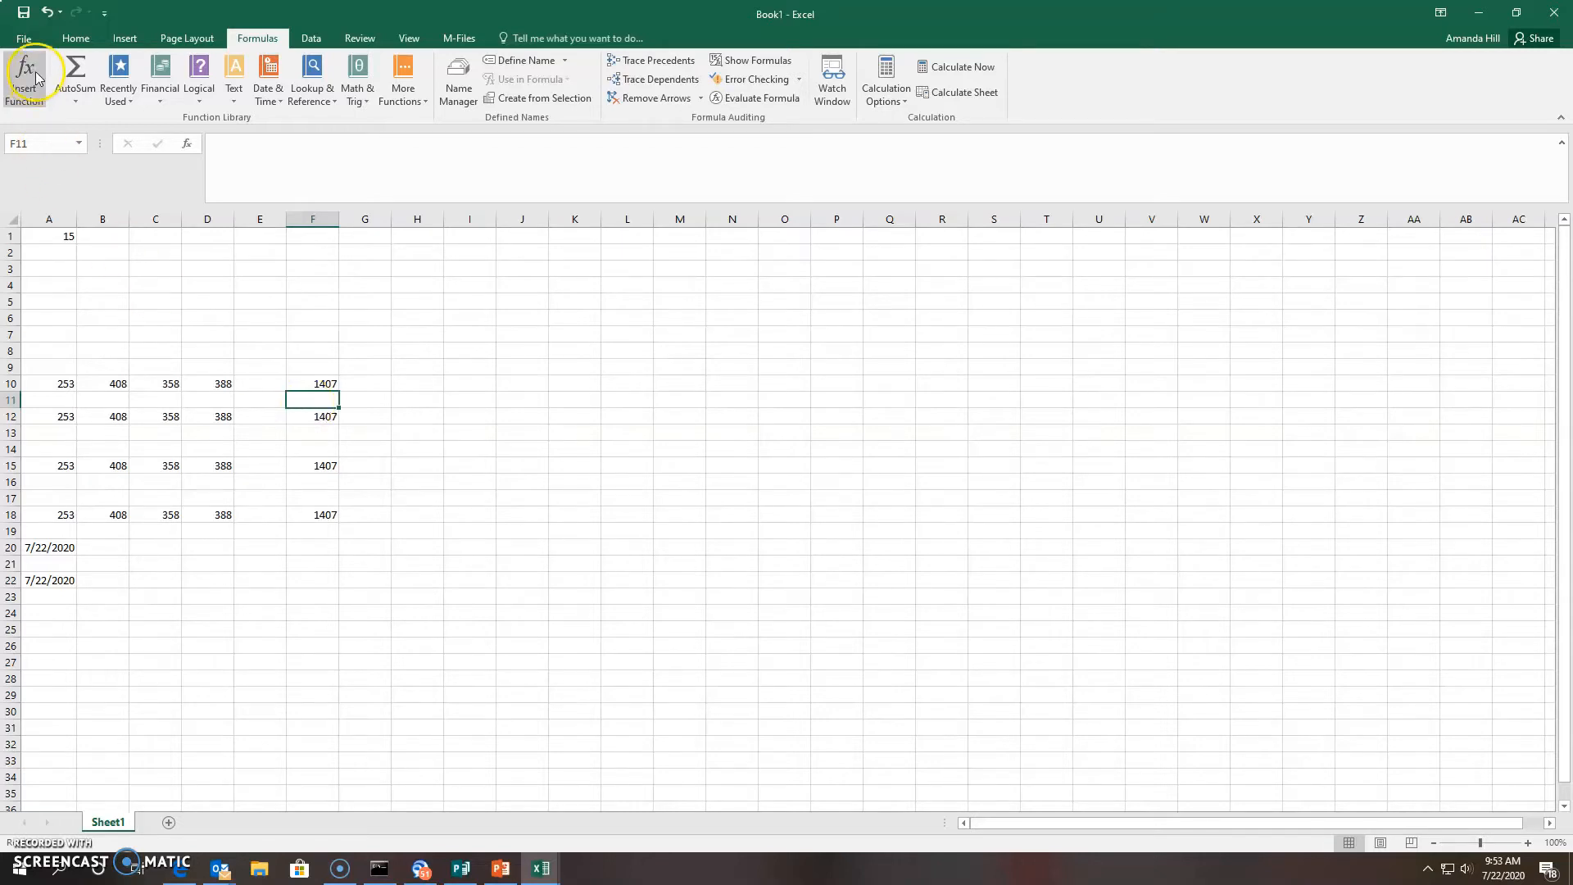
Switch to the Understanding Excel workbook's Sales sheet of monthly salesperson figures
{"action": "left_click", "coordinate": [68, 100]}
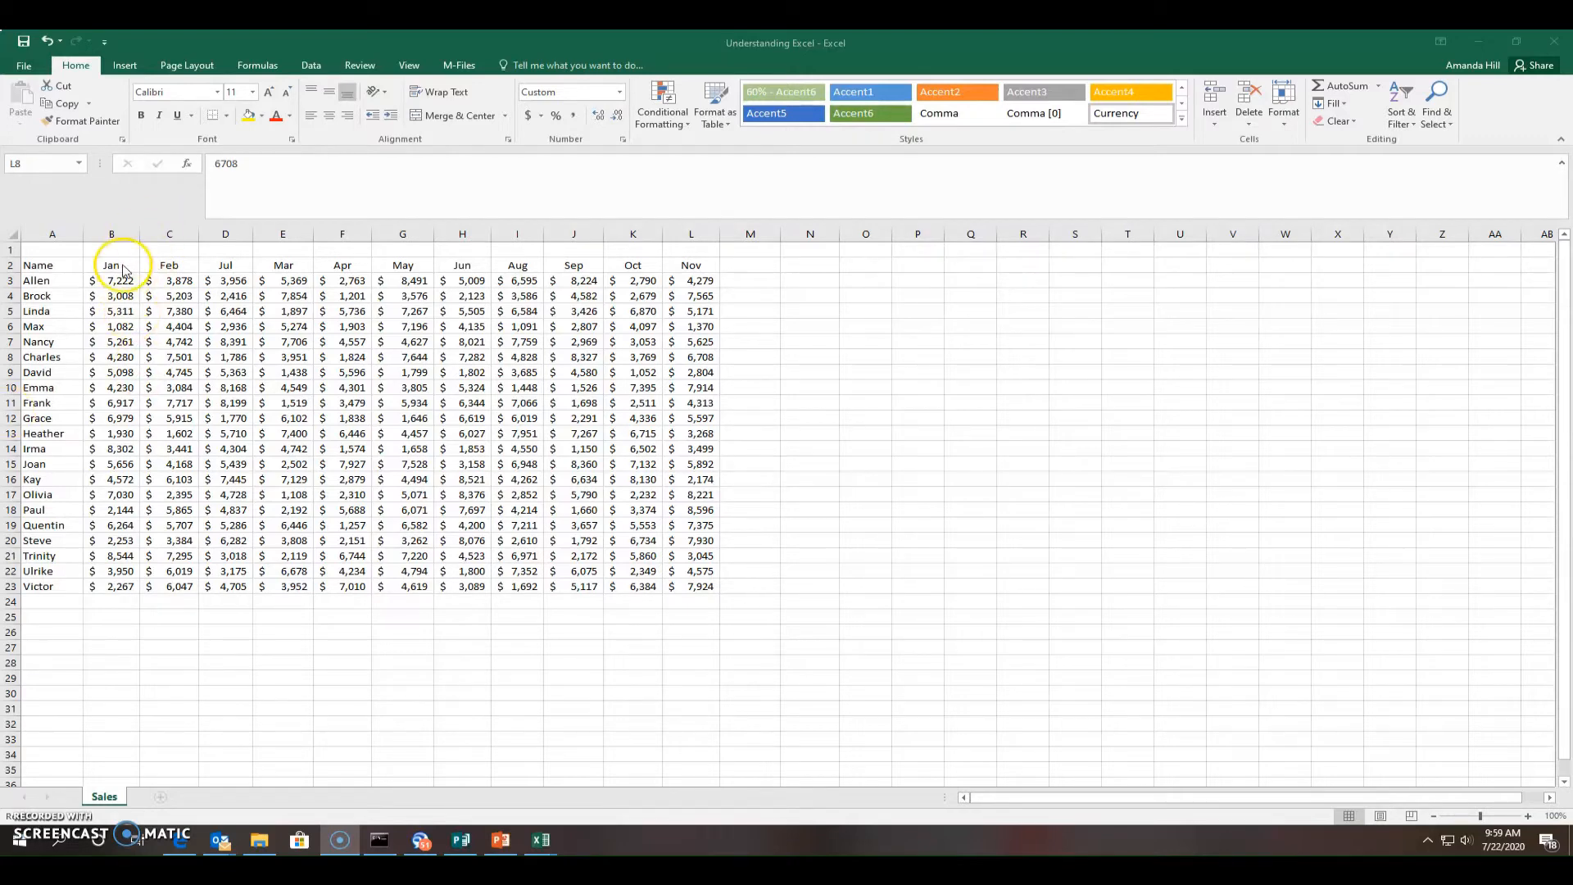
{"action": "left_click", "coordinate": [110, 618]}
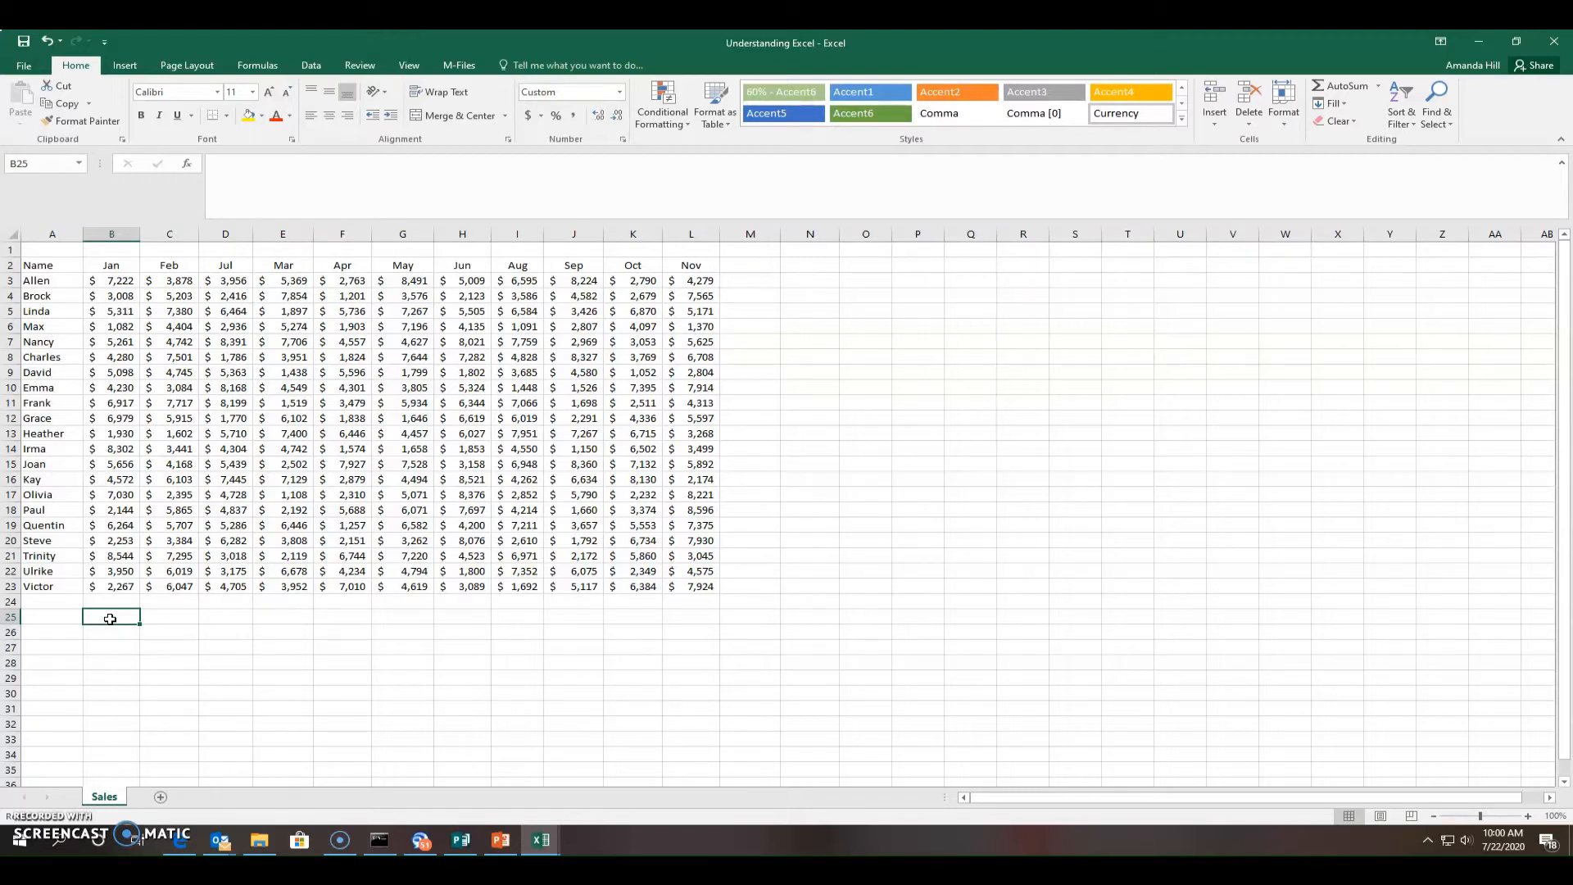
Total the Jan figures in B25 with =Sum(B3:B23), giving $102,300
{"action": "type", "text": "="}
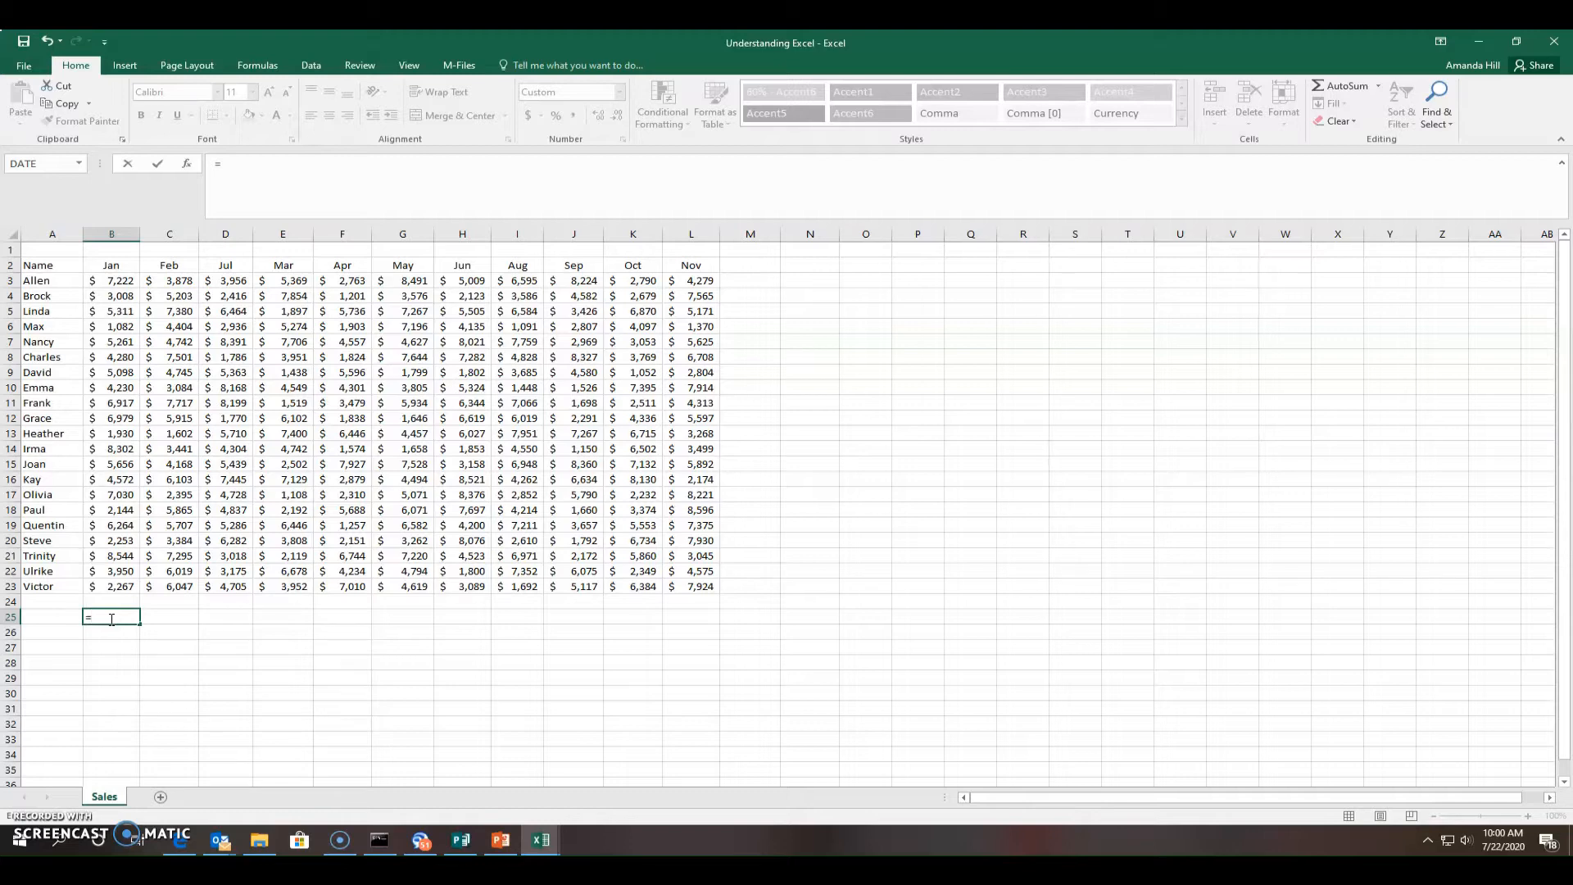
{"action": "type", "text": "Sum"}
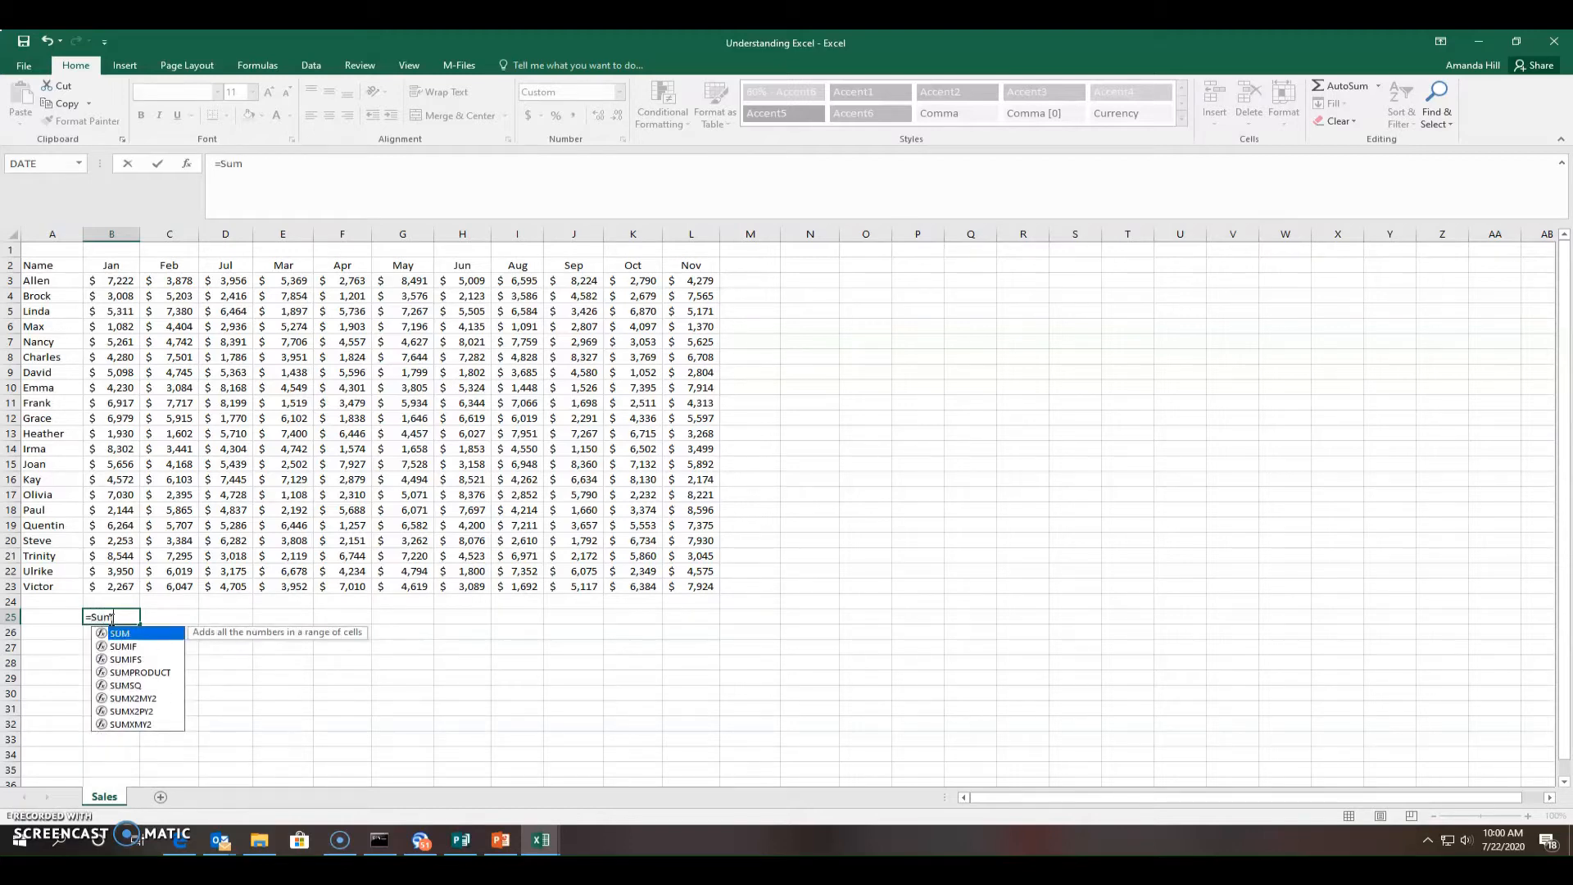
{"action": "type", "text": "("}
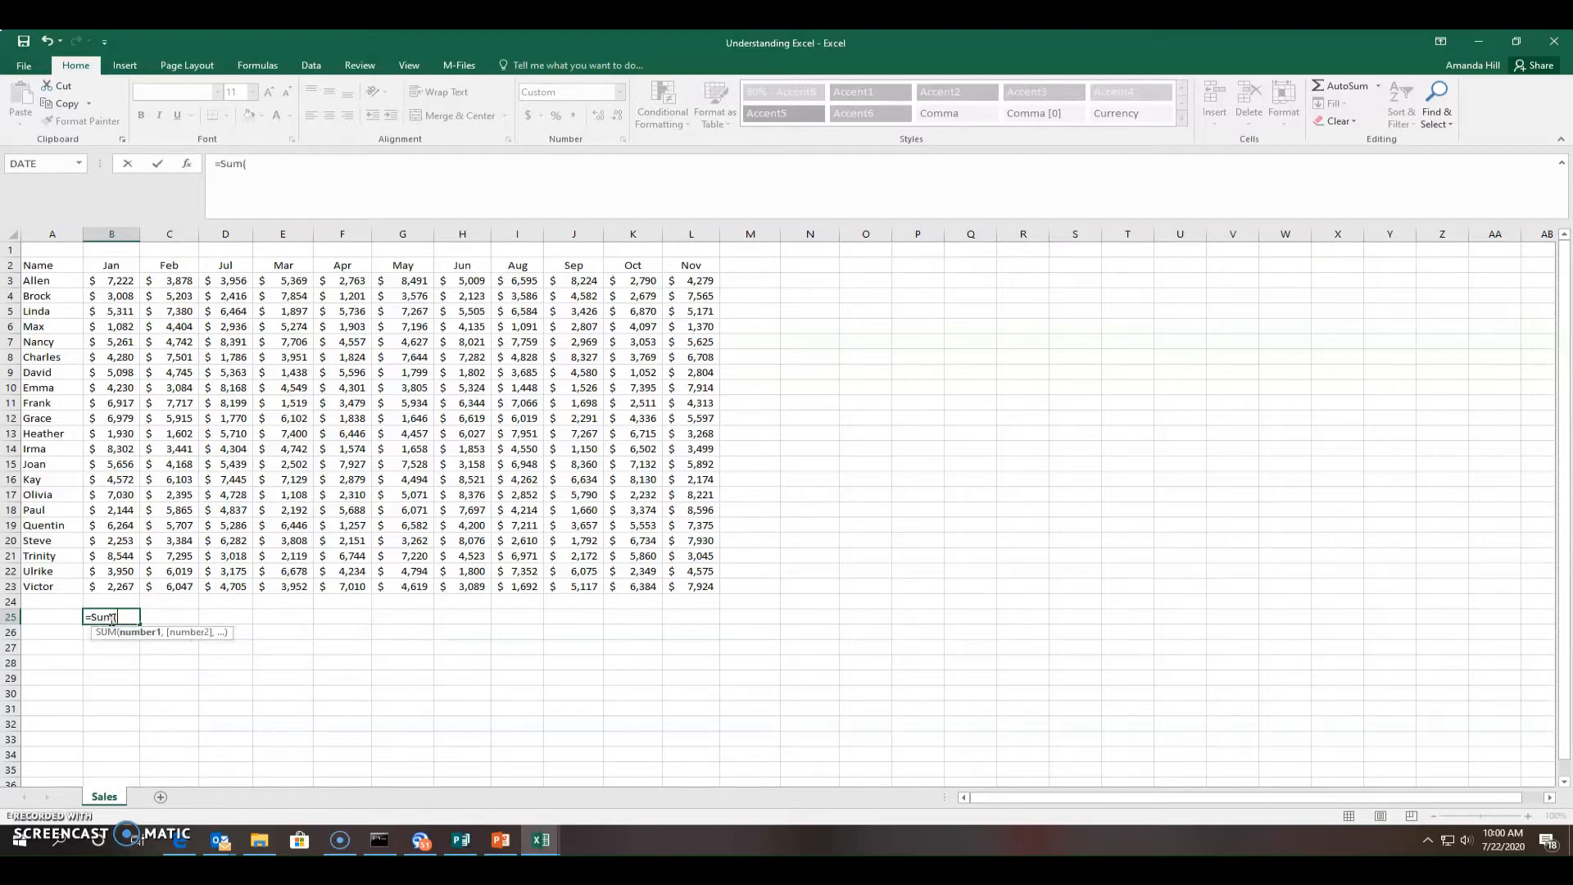
{"action": "left_click_drag", "start_coordinate": [114, 282], "coordinate": [114, 595]}
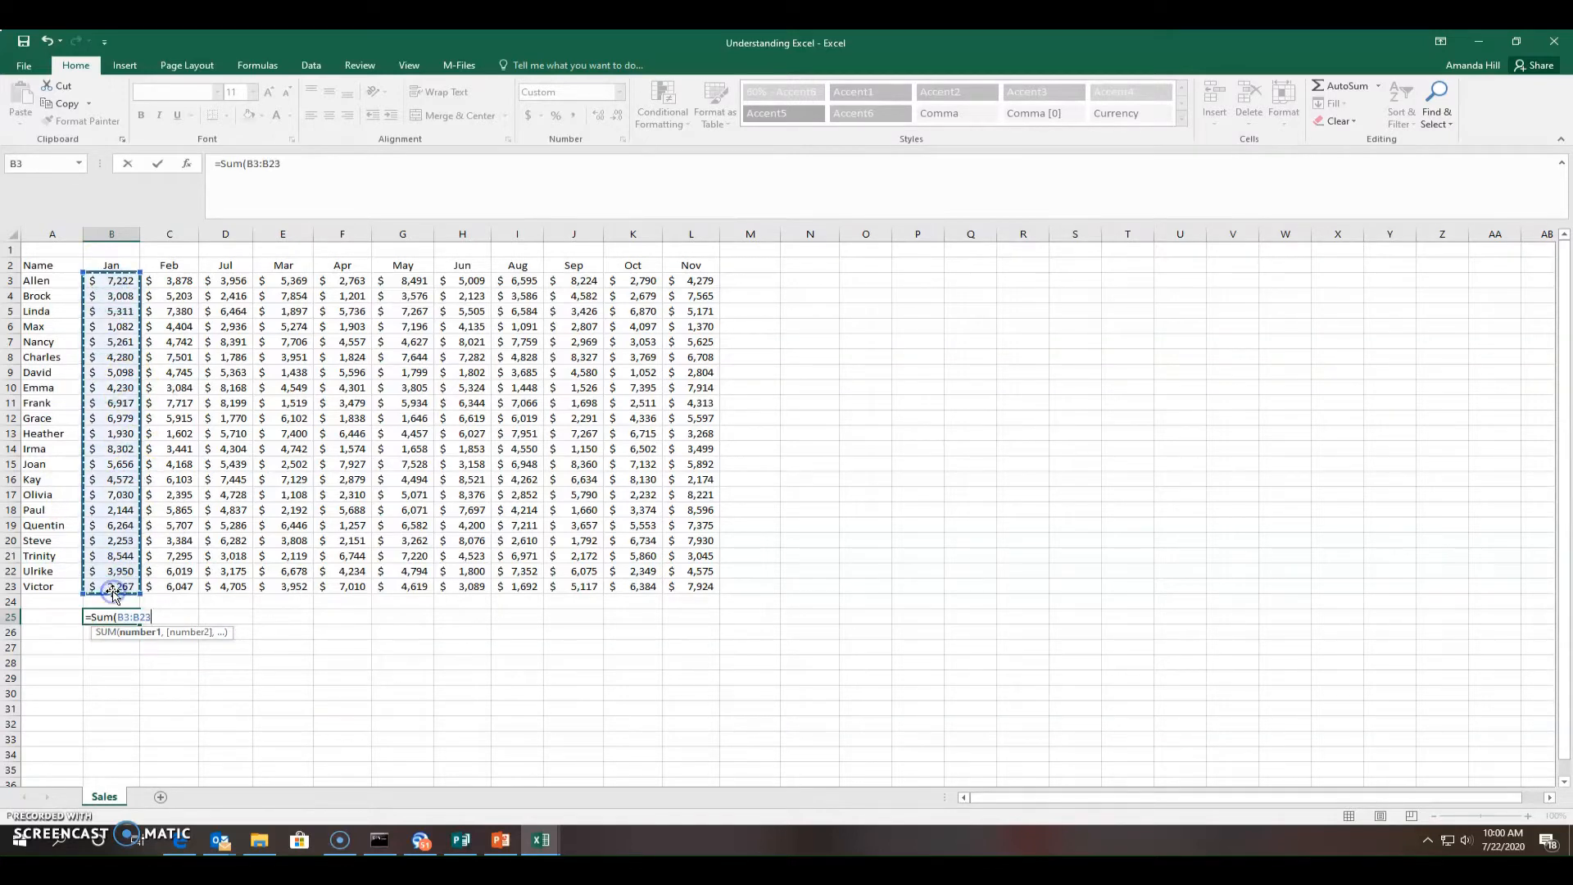
{"action": "type", "text": ")"}
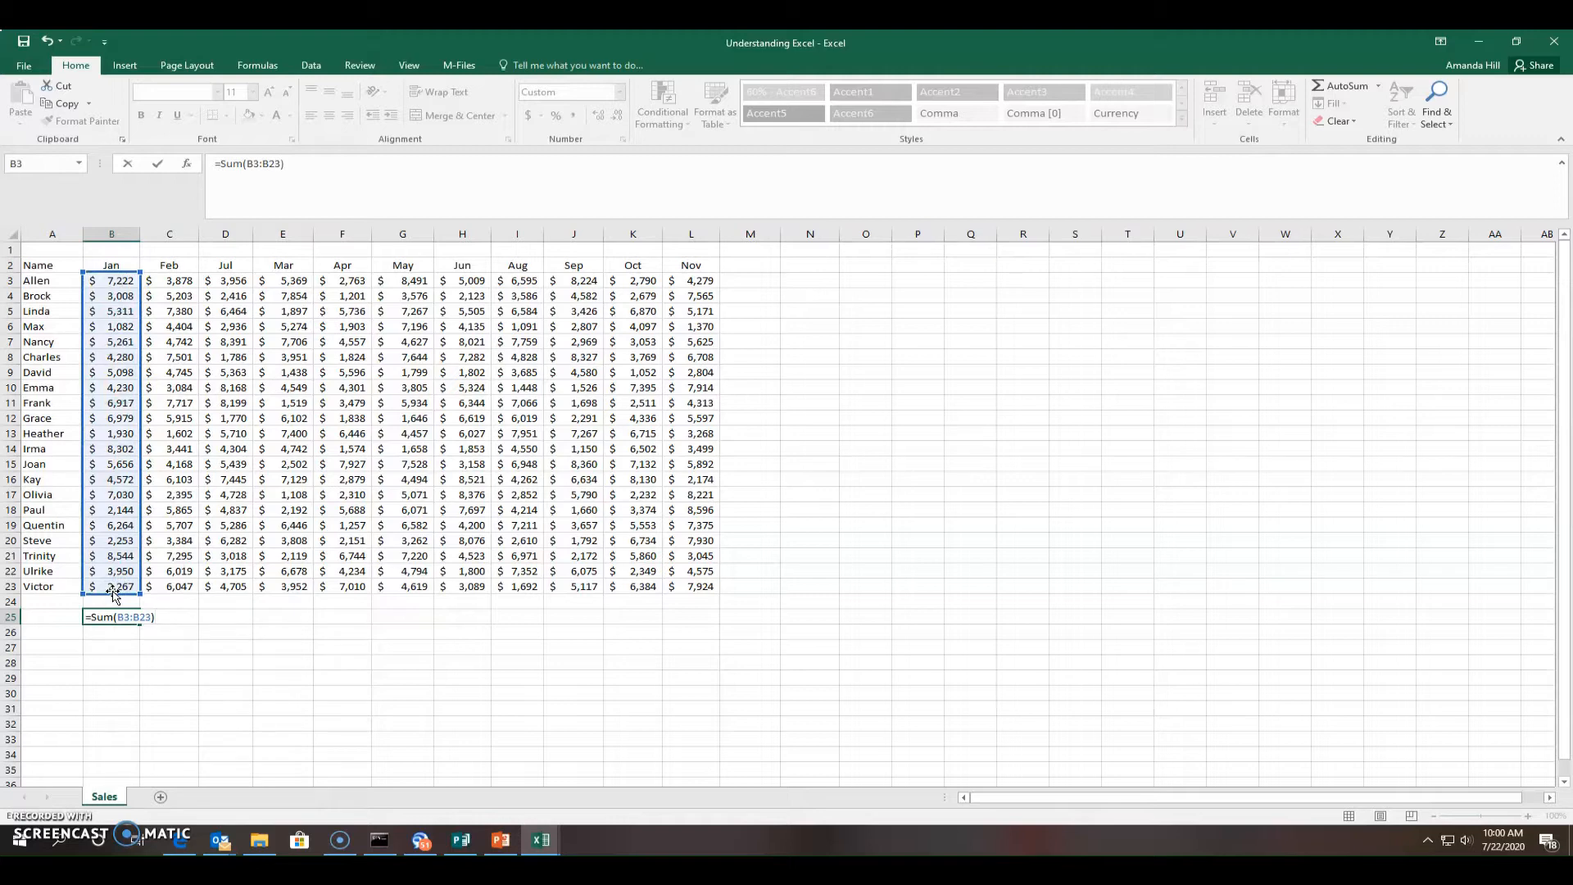
{"action": "key", "text": "Return"}
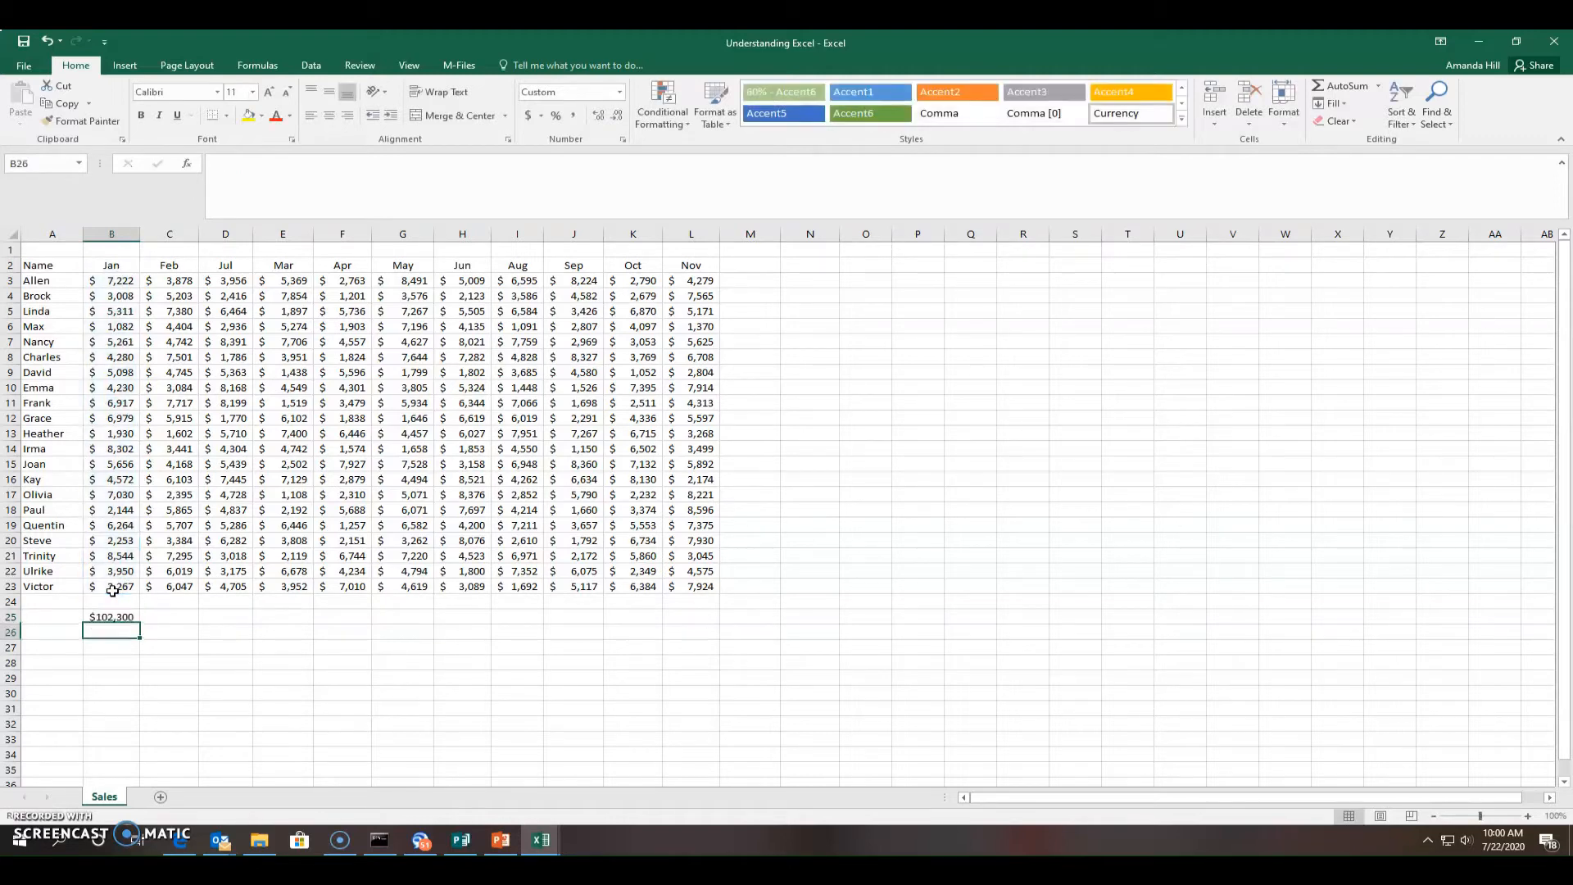
{"action": "left_click", "coordinate": [187, 620]}
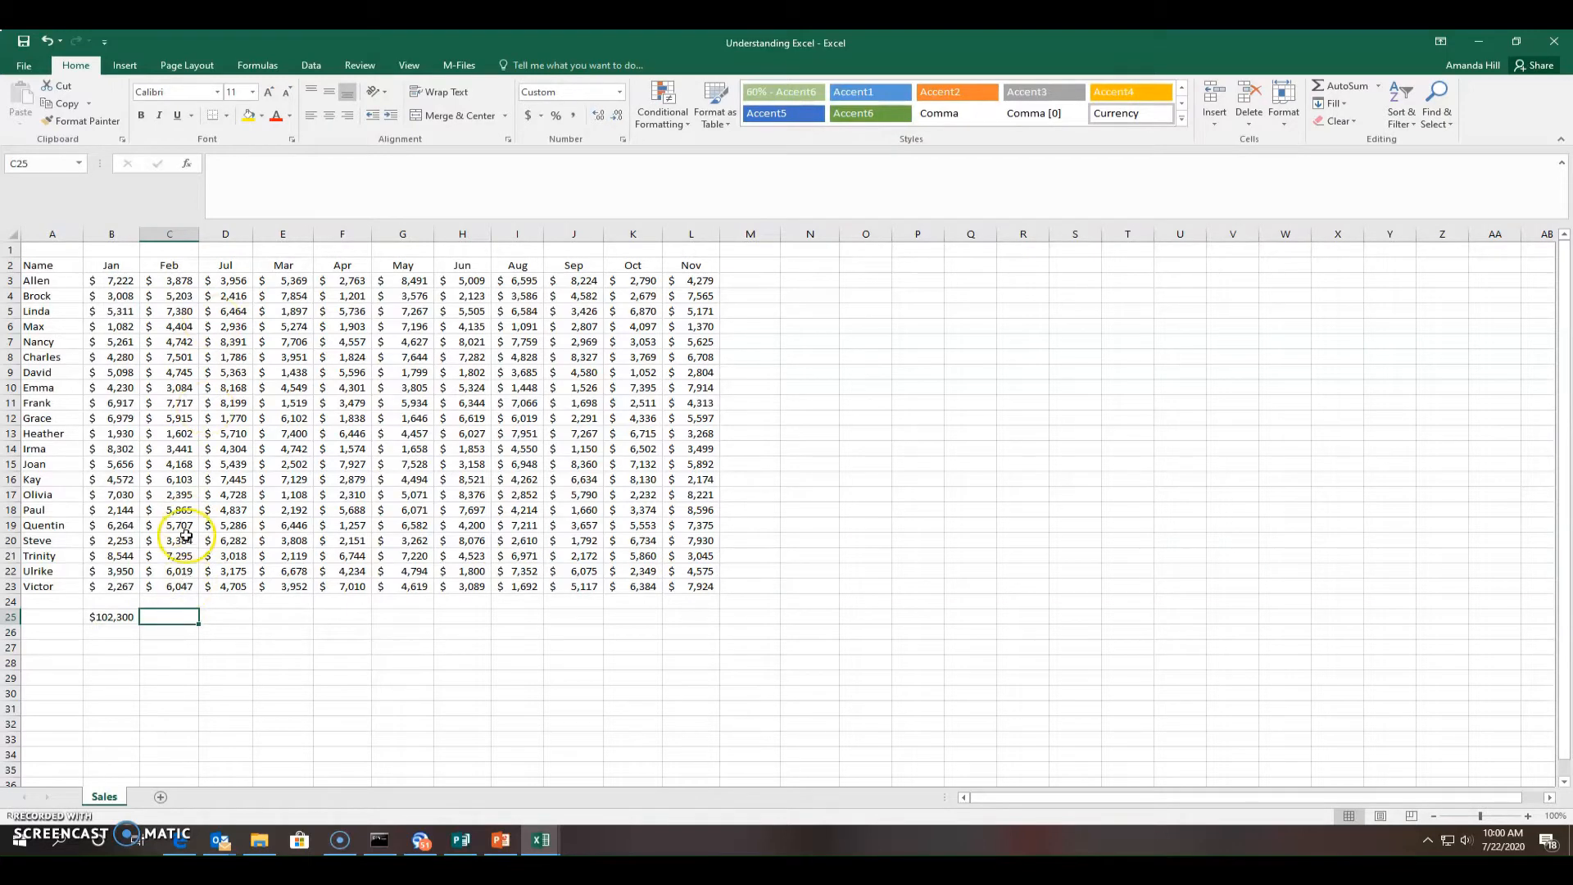
{"action": "left_click", "coordinate": [259, 65]}
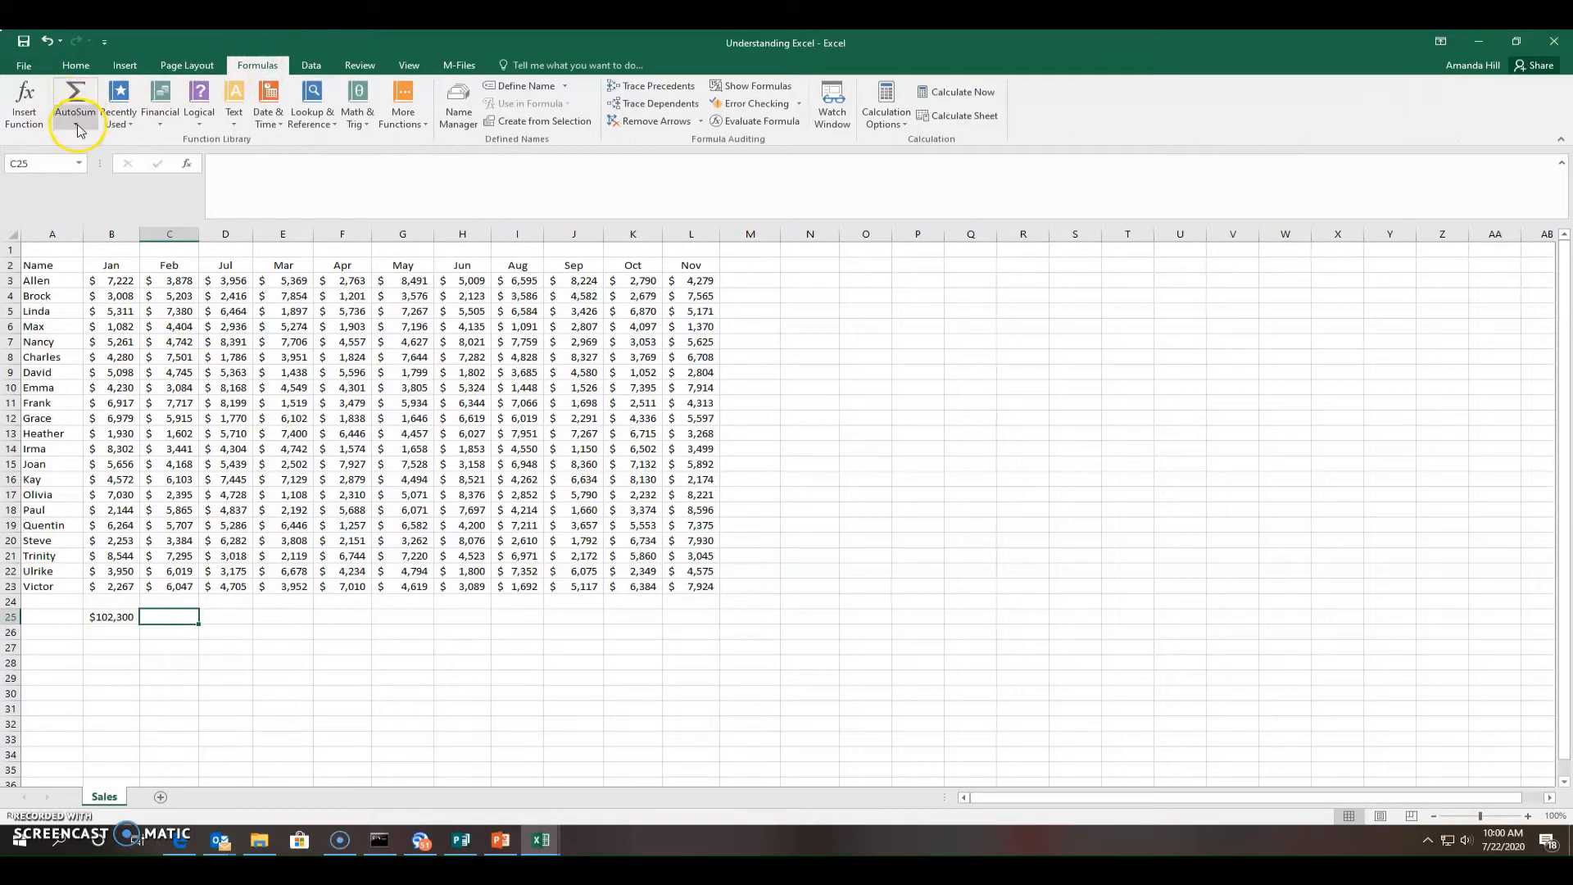
AutoSum the columns into C25, D25 and E25, giving $106,595, $208,895 and $93,735
{"action": "left_click", "coordinate": [79, 91]}
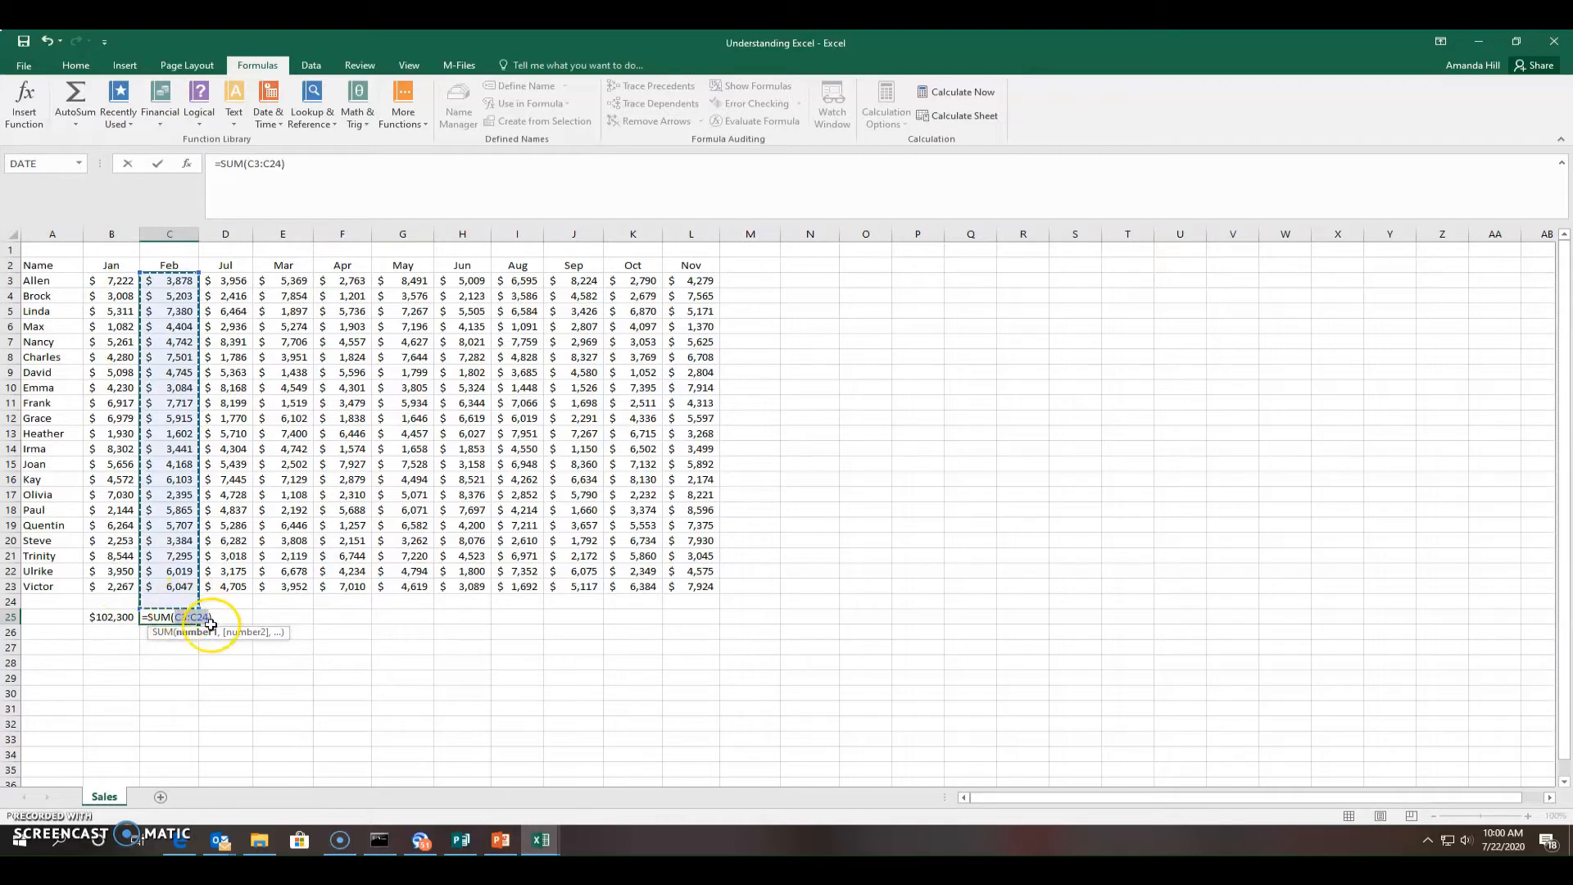
{"action": "key", "text": "Return"}
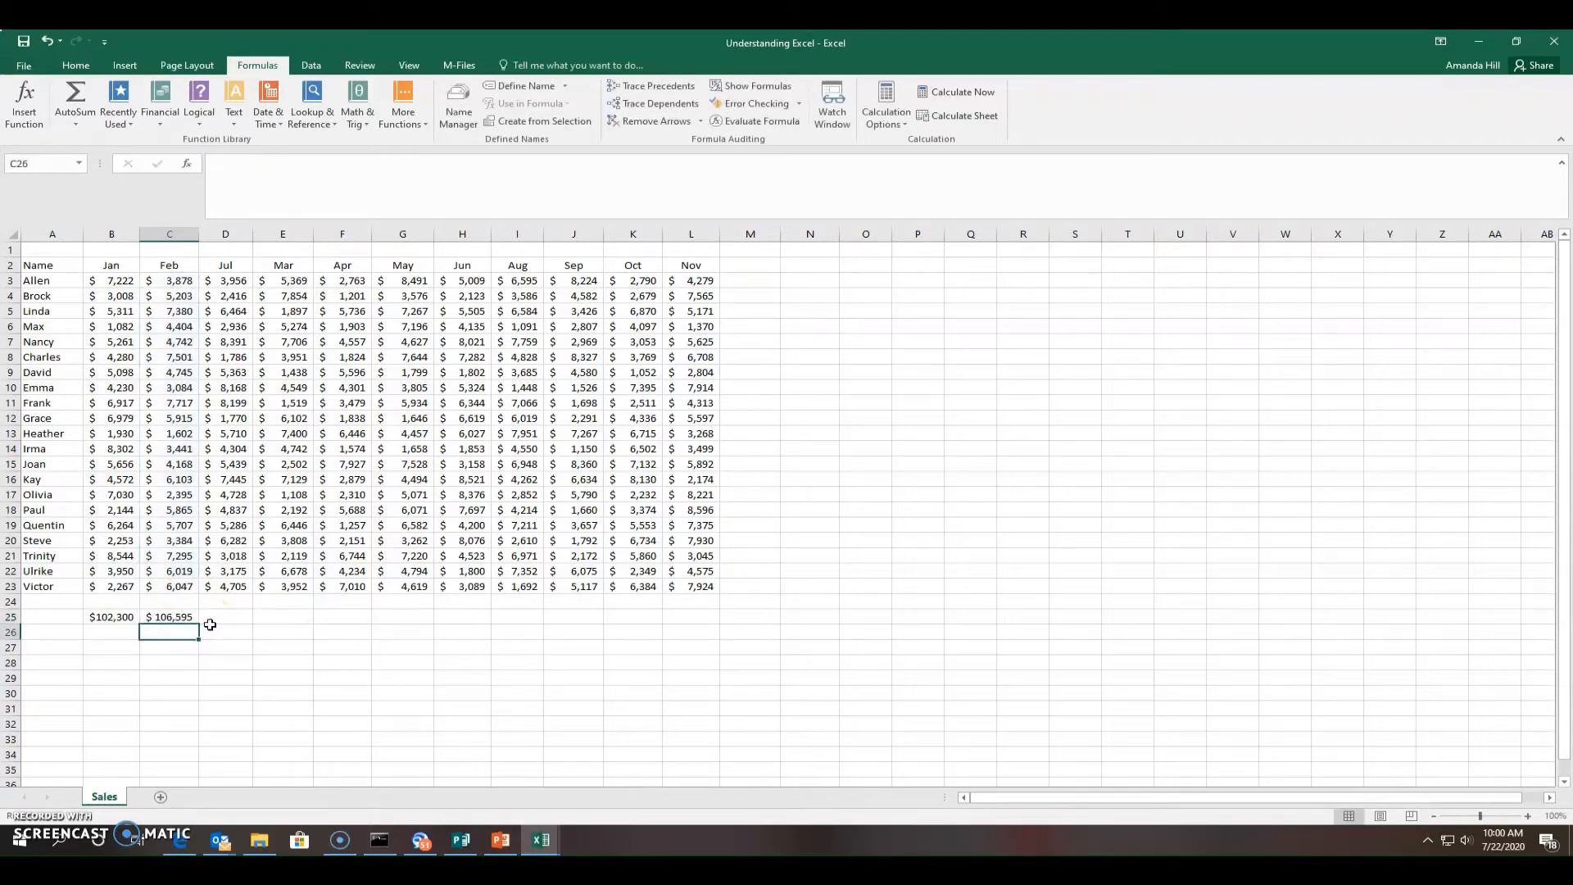
{"action": "left_click", "coordinate": [211, 617]}
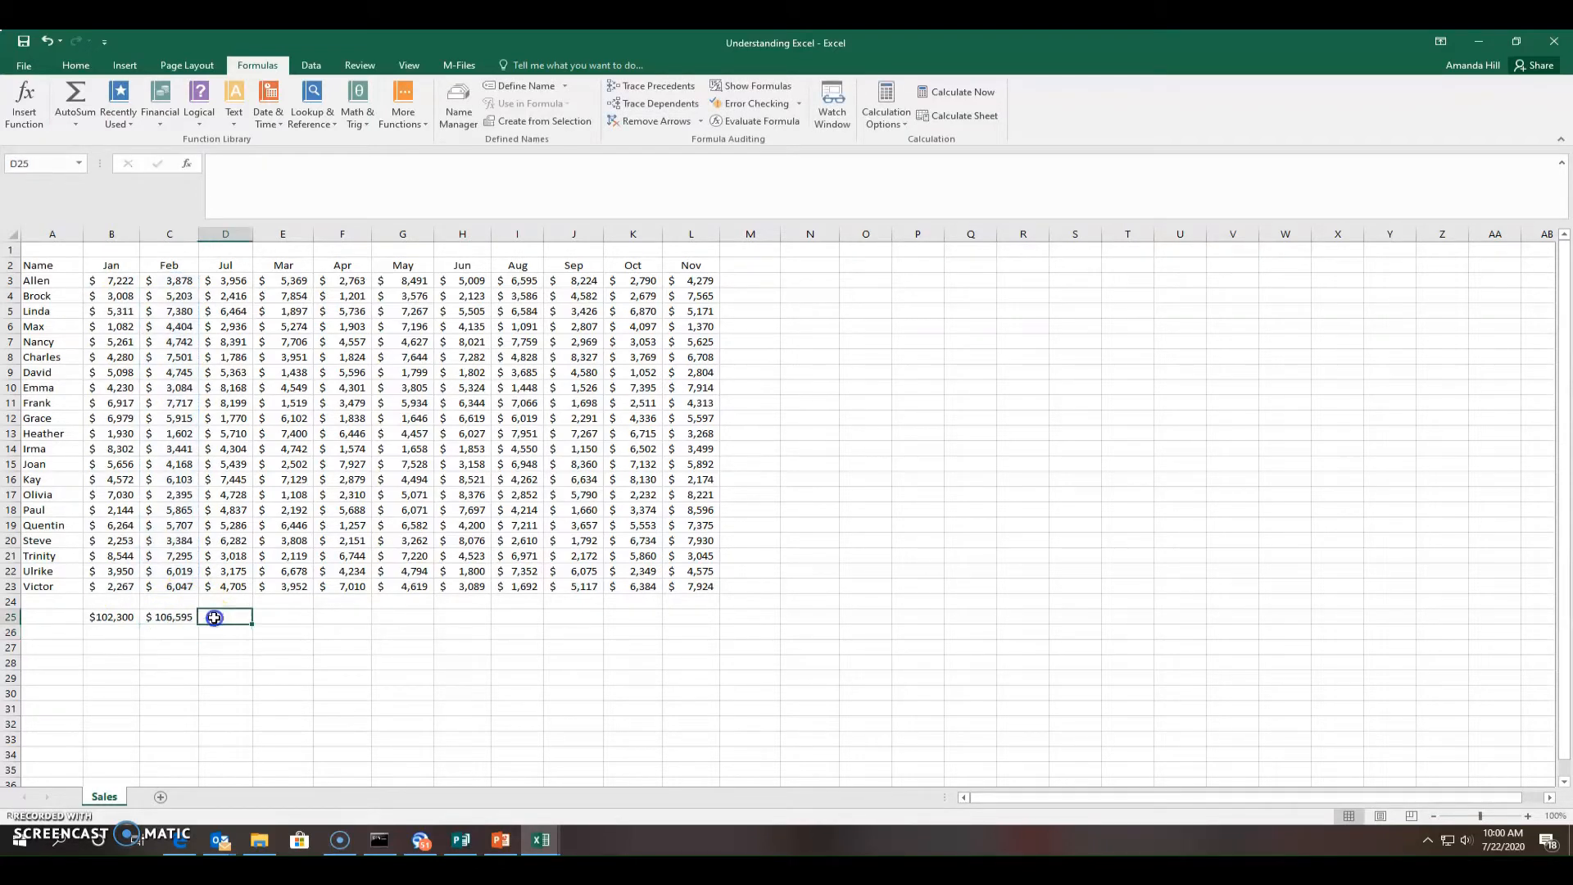
{"action": "left_click", "coordinate": [82, 93]}
{"action": "left_click", "coordinate": [300, 618]}
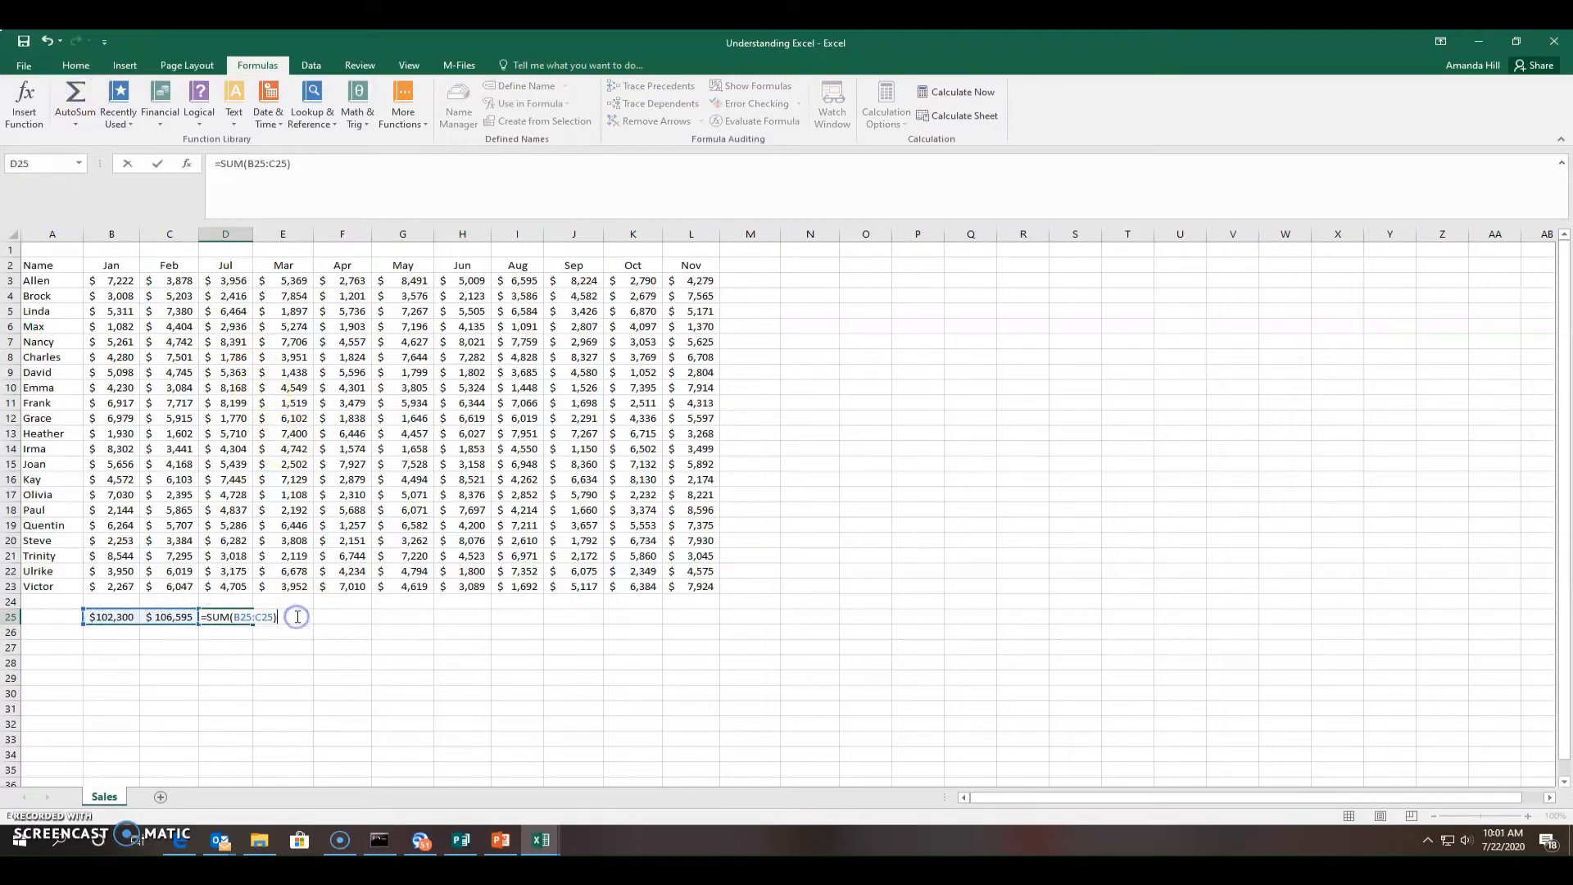
{"action": "key", "text": "Return"}
{"action": "left_click", "coordinate": [293, 621]}
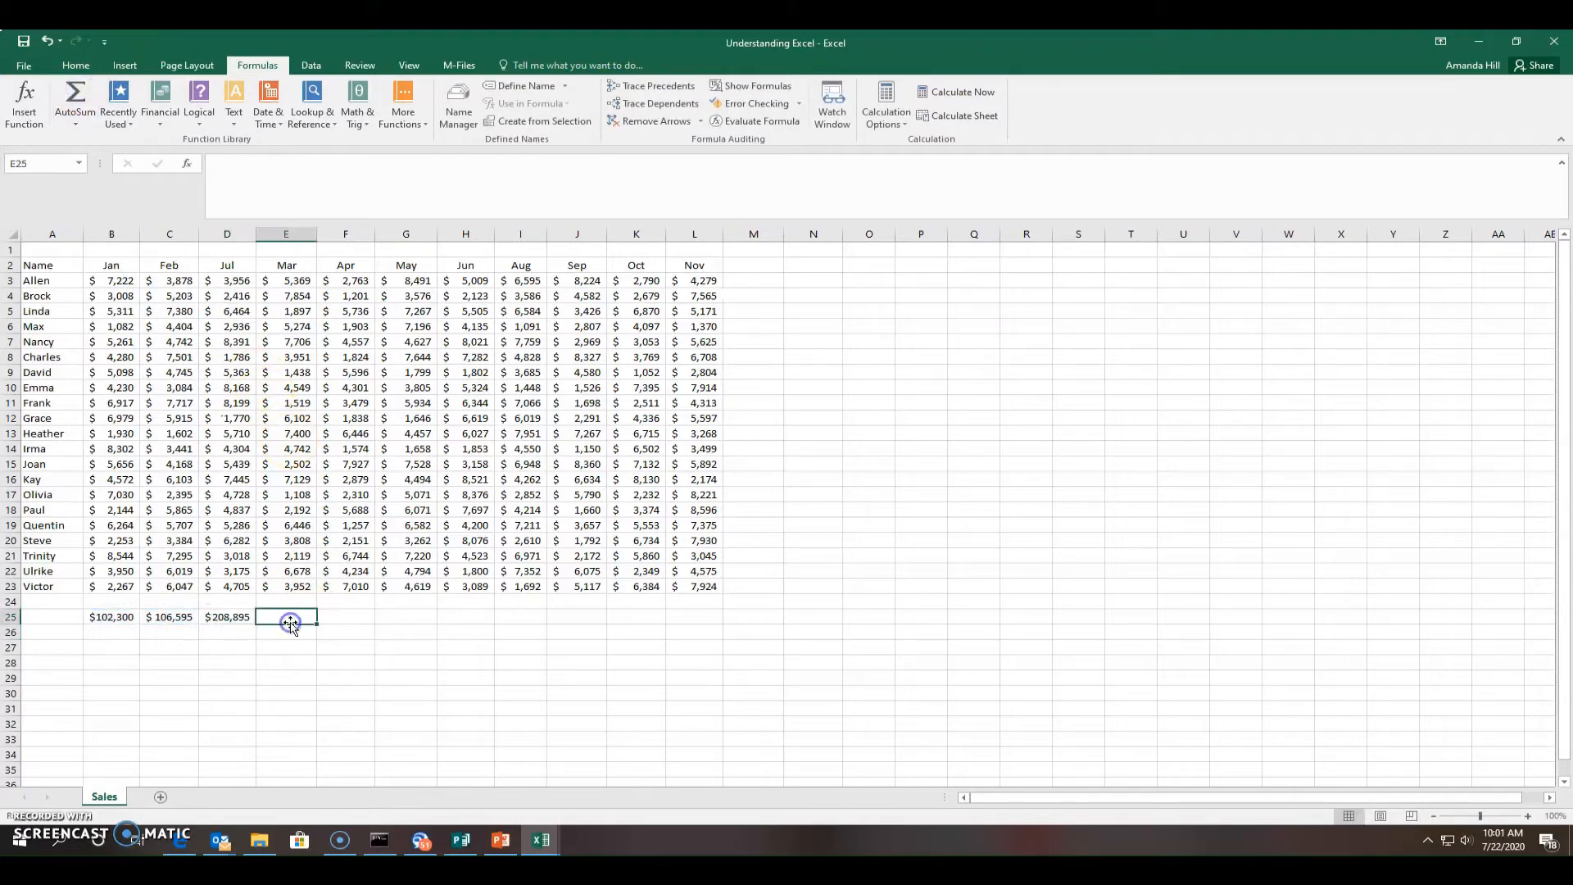
{"action": "left_click", "coordinate": [18, 117]}
{"action": "left_click", "coordinate": [78, 95]}
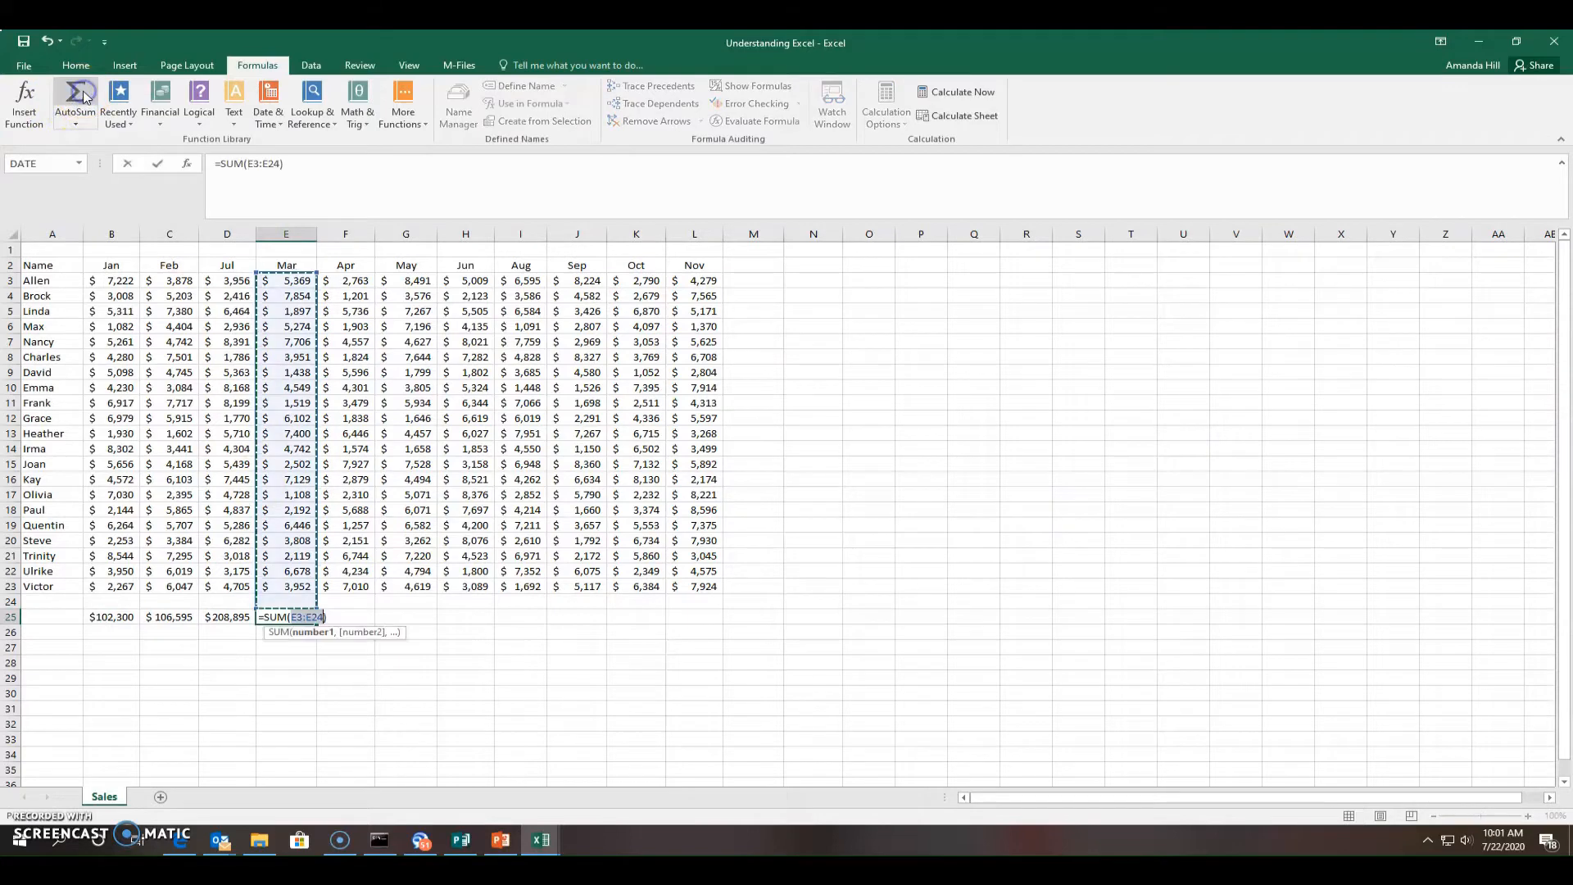
{"action": "key", "text": "Return"}
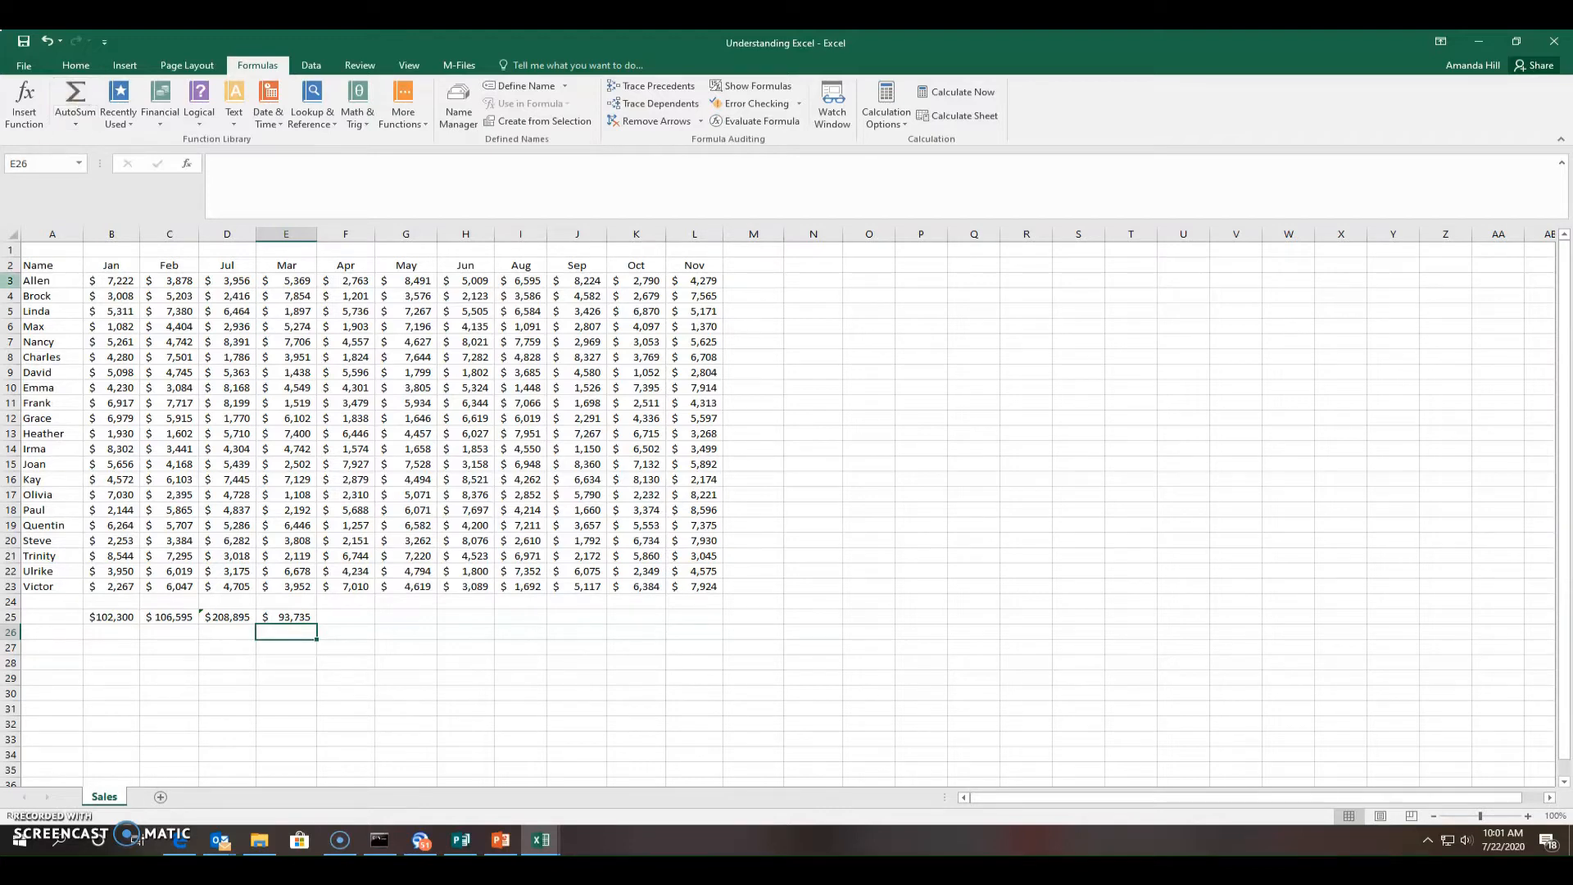
Clear the totals from B25 through E25
{"action": "left_click_drag", "start_coordinate": [106, 620], "coordinate": [309, 619]}
{"action": "key", "text": "Delete"}
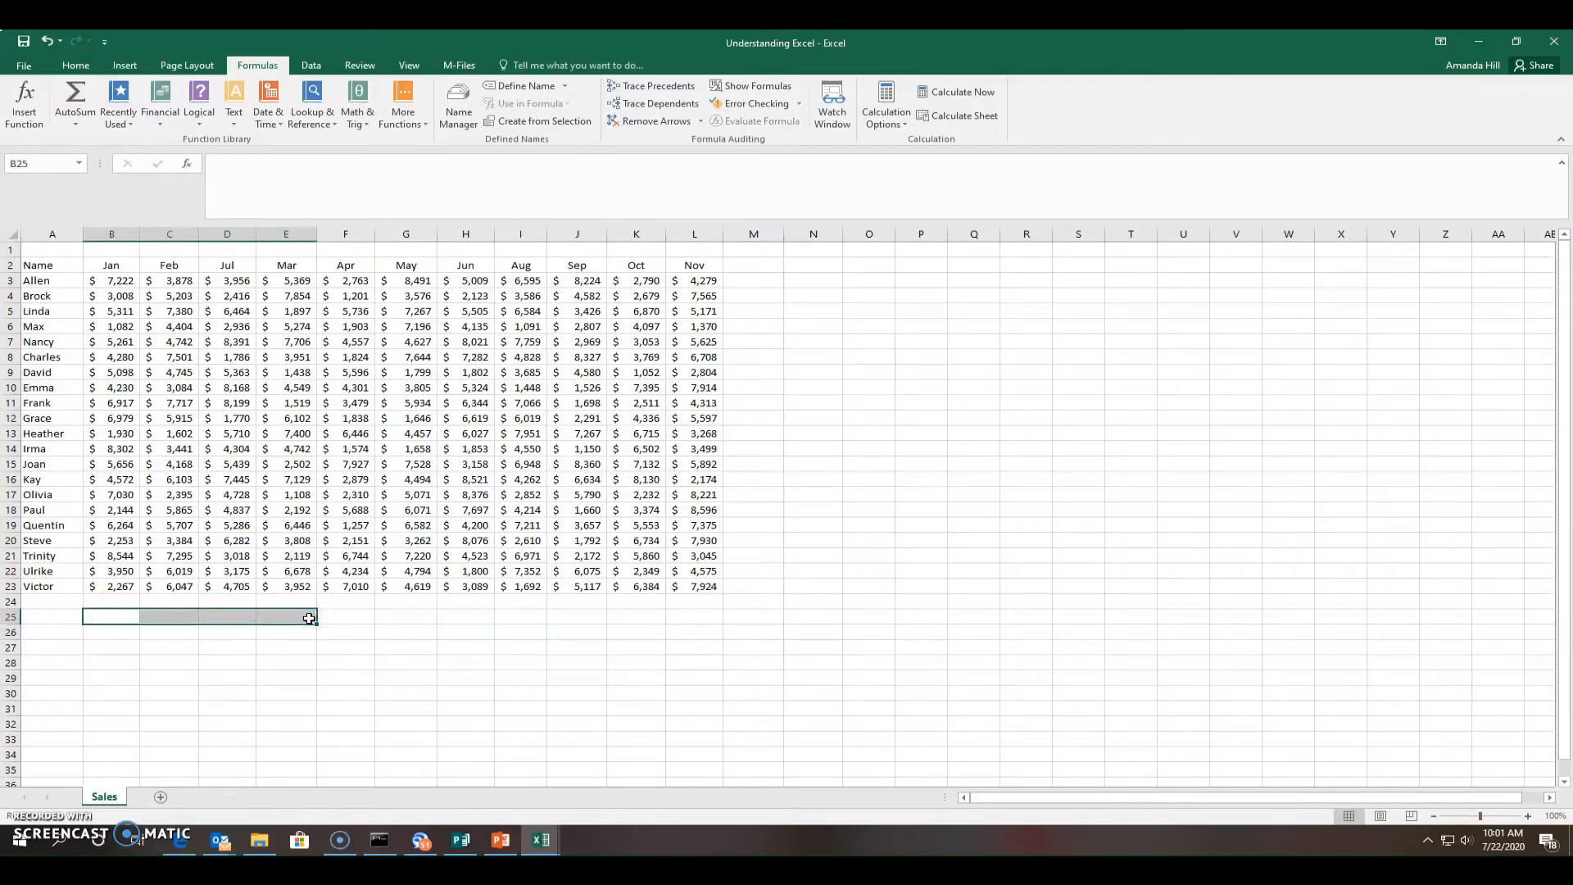
{"action": "left_click", "coordinate": [297, 656]}
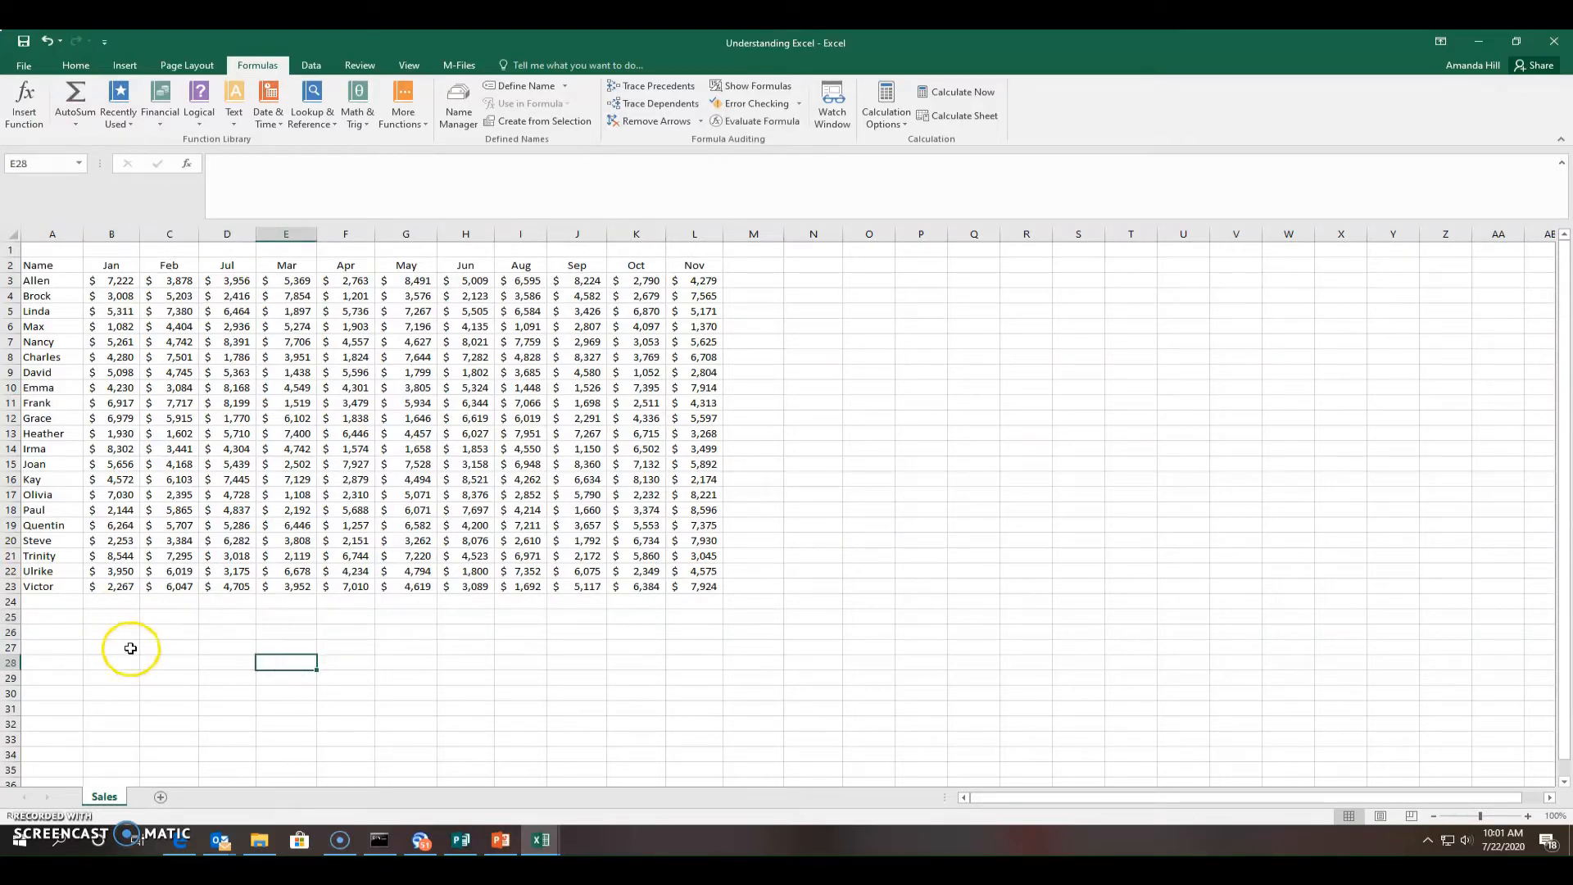
Enter =Average(B3:B23) in B25 to show the Jan average of $4,871
{"action": "left_click", "coordinate": [127, 614]}
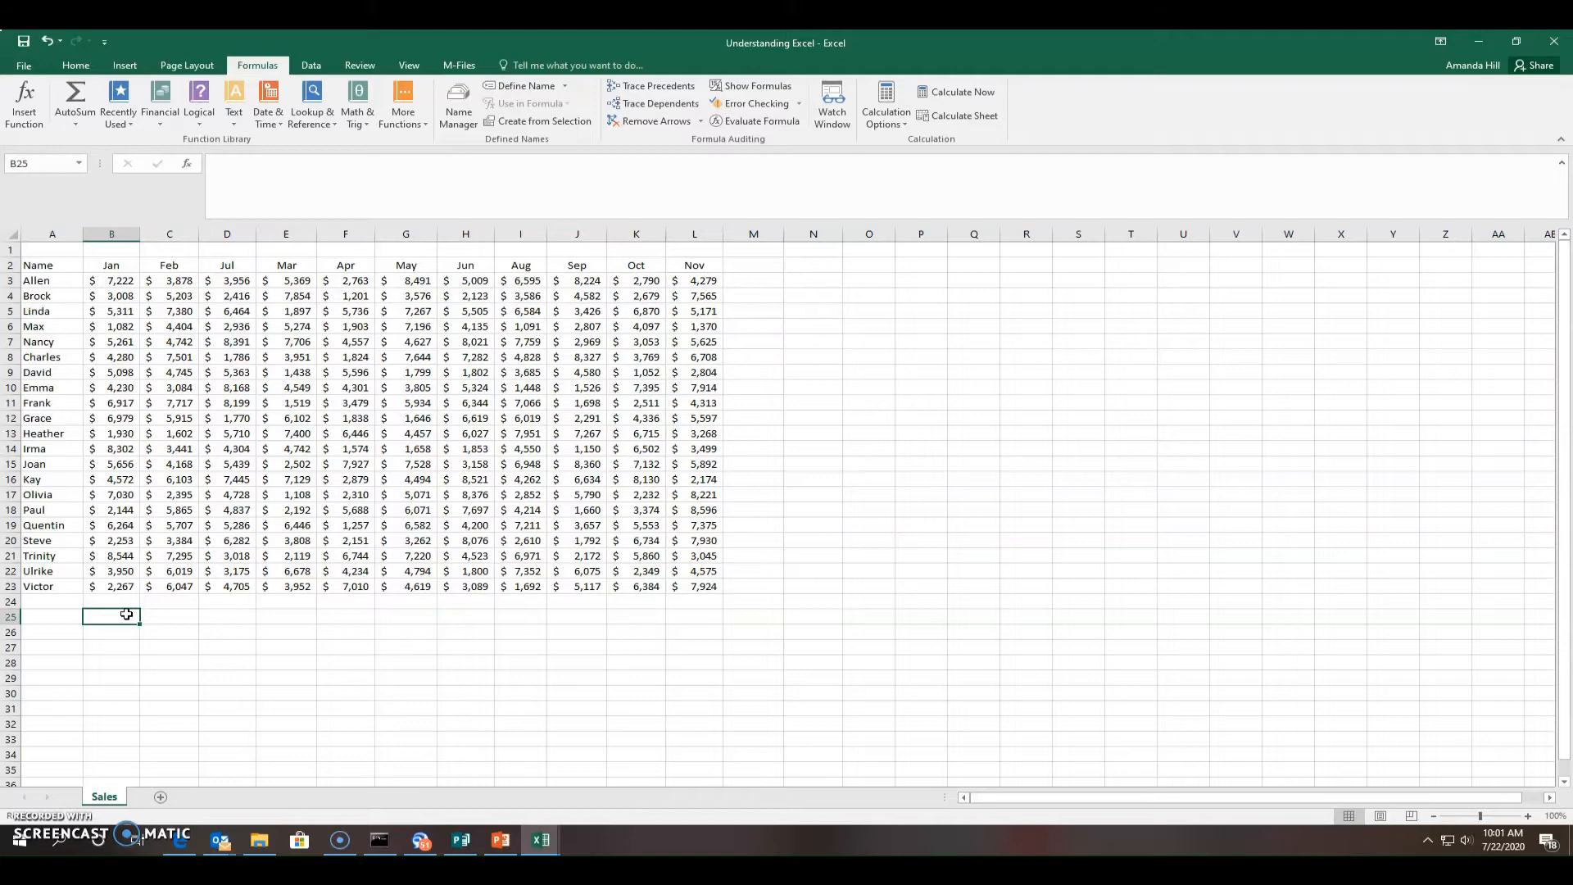
{"action": "type", "text": "="}
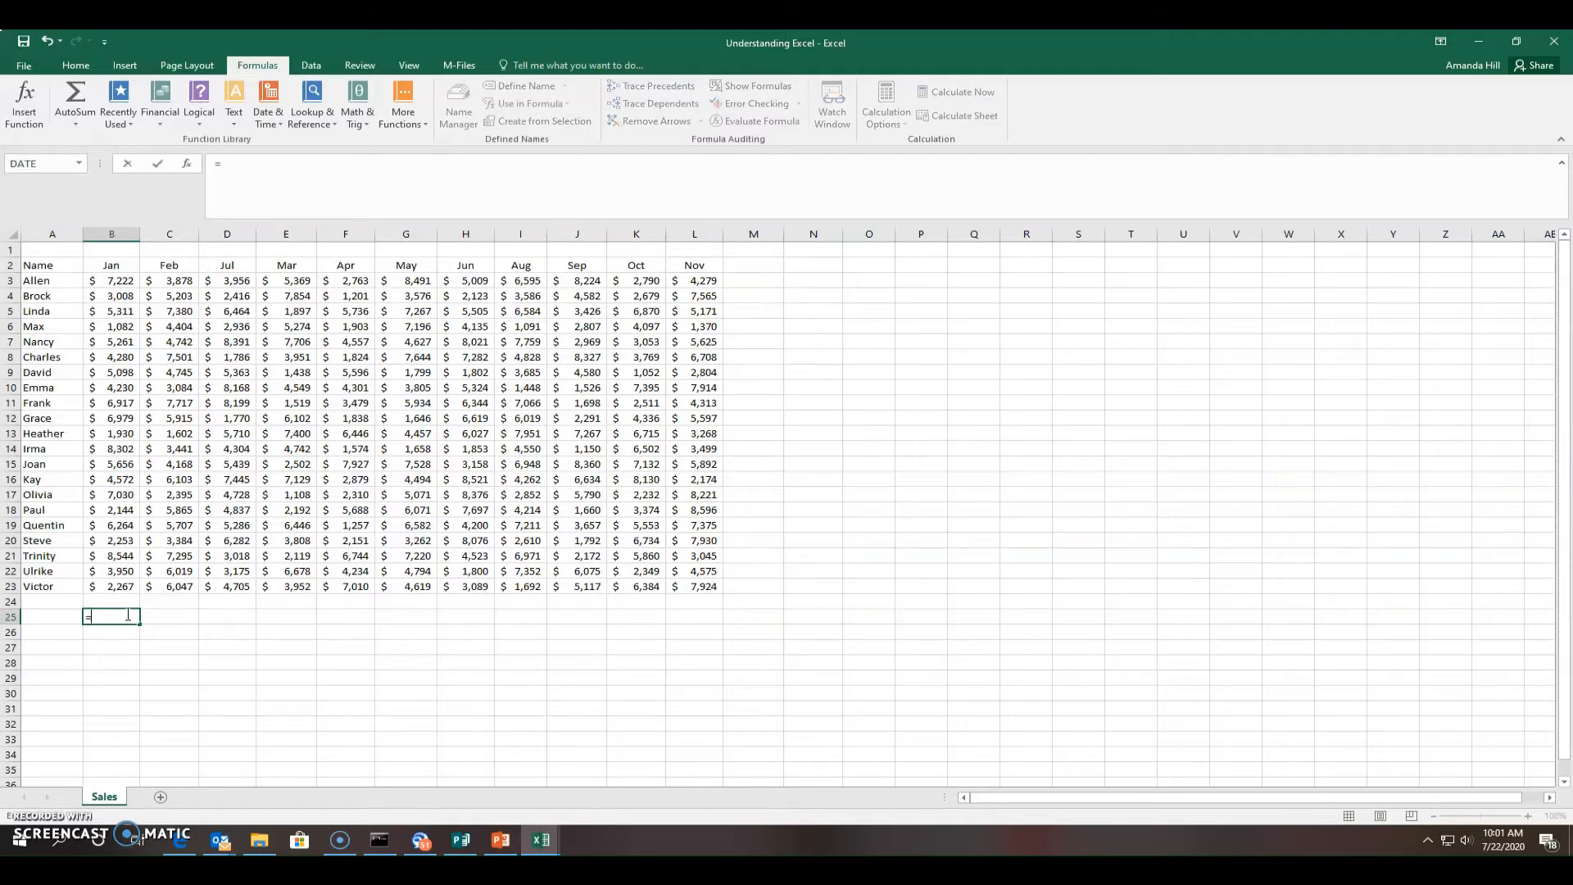
{"action": "type", "text": "Av"}
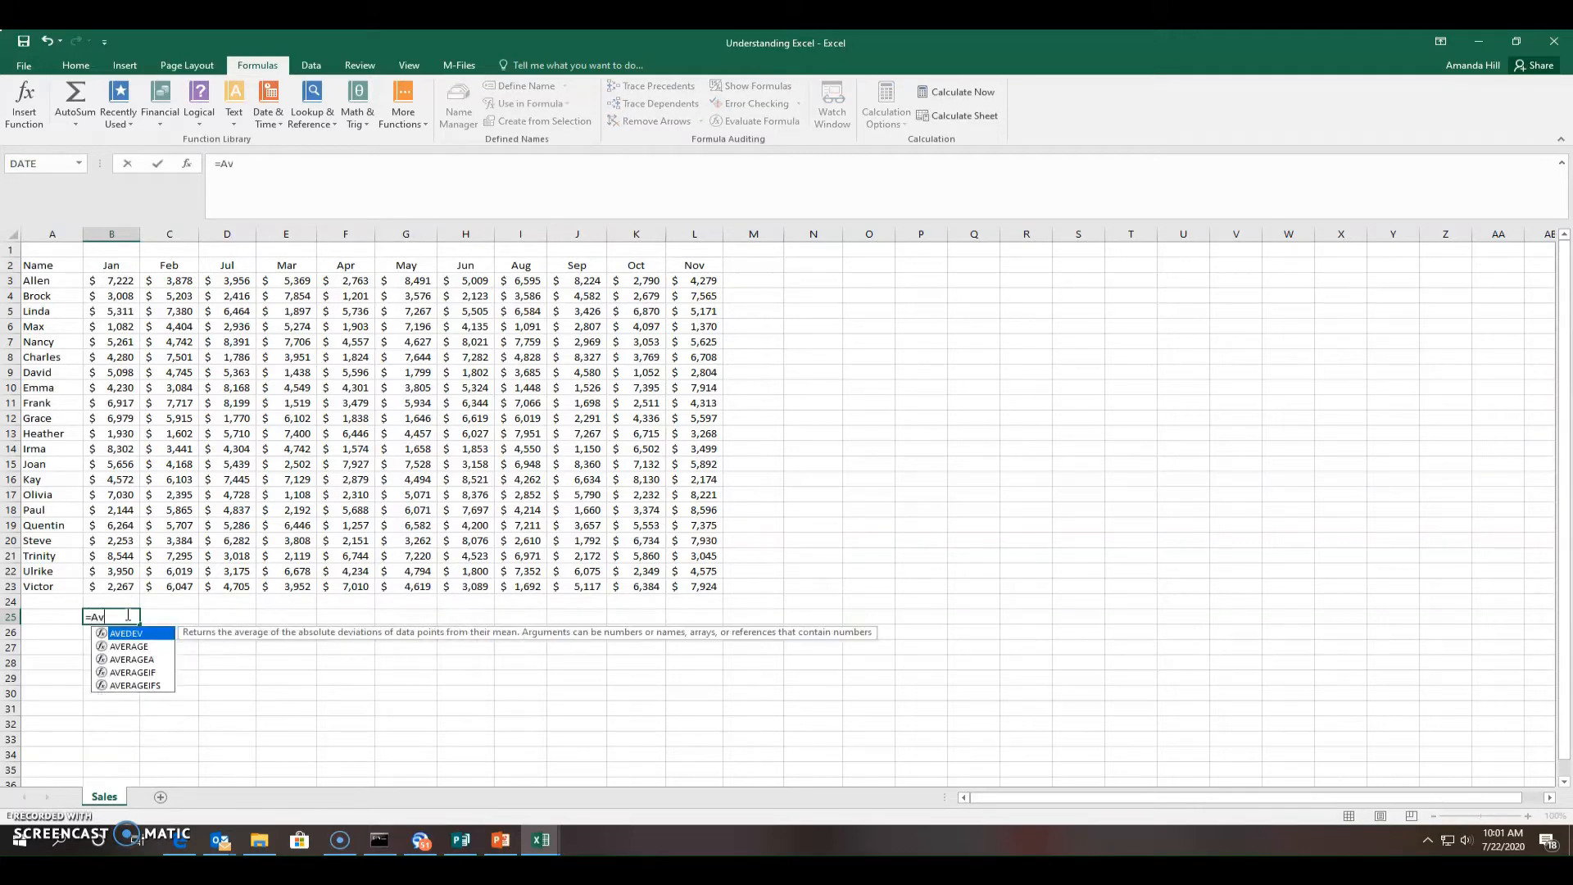
{"action": "type", "text": "erage"}
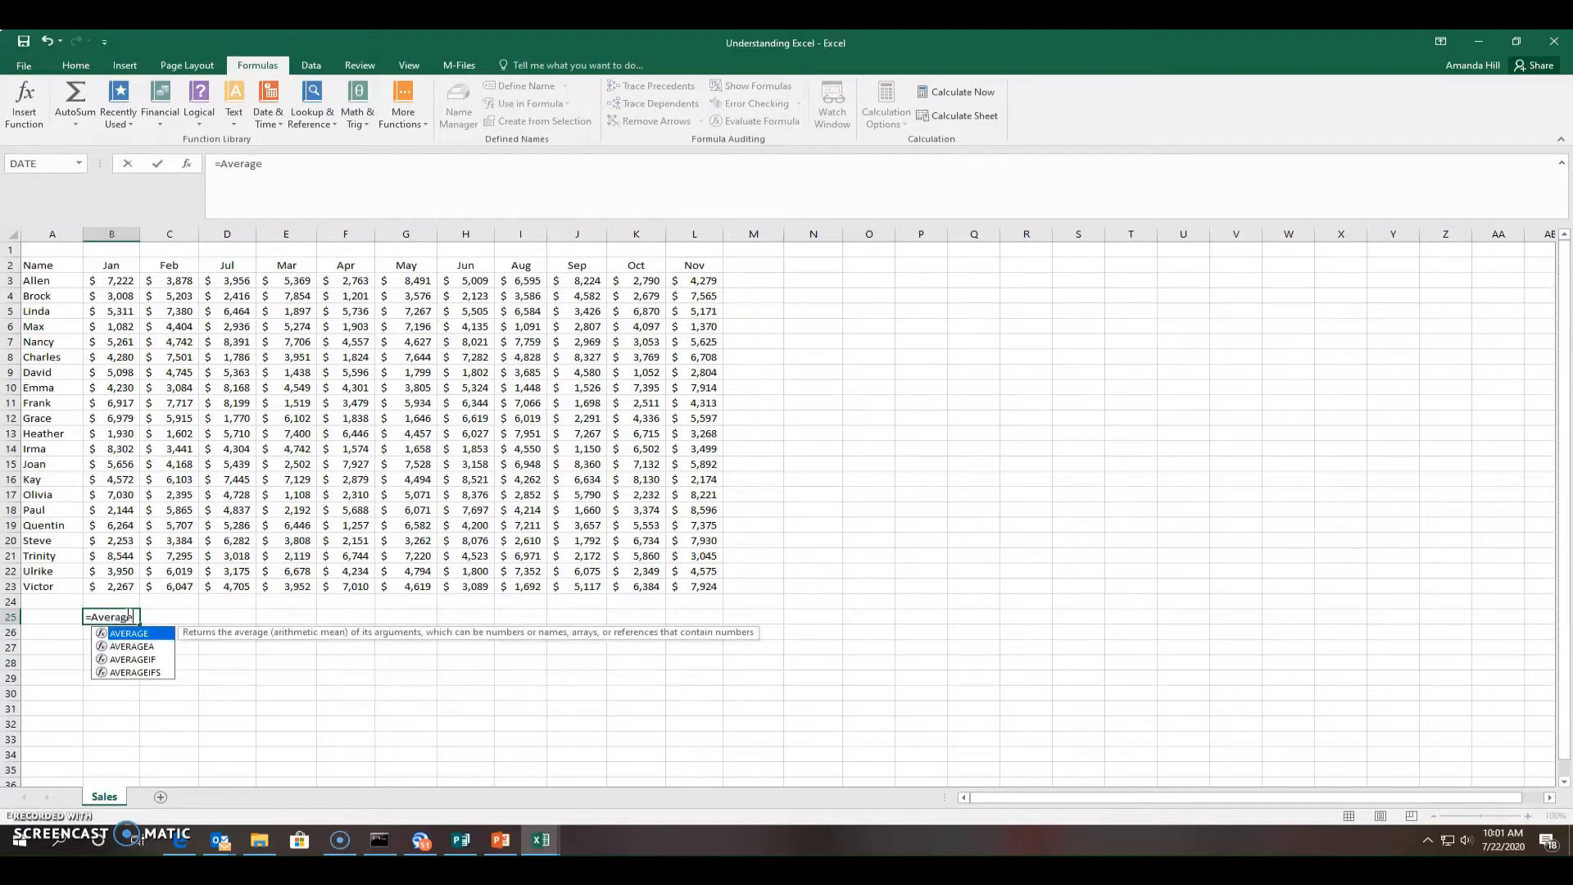
{"action": "type", "text": "("}
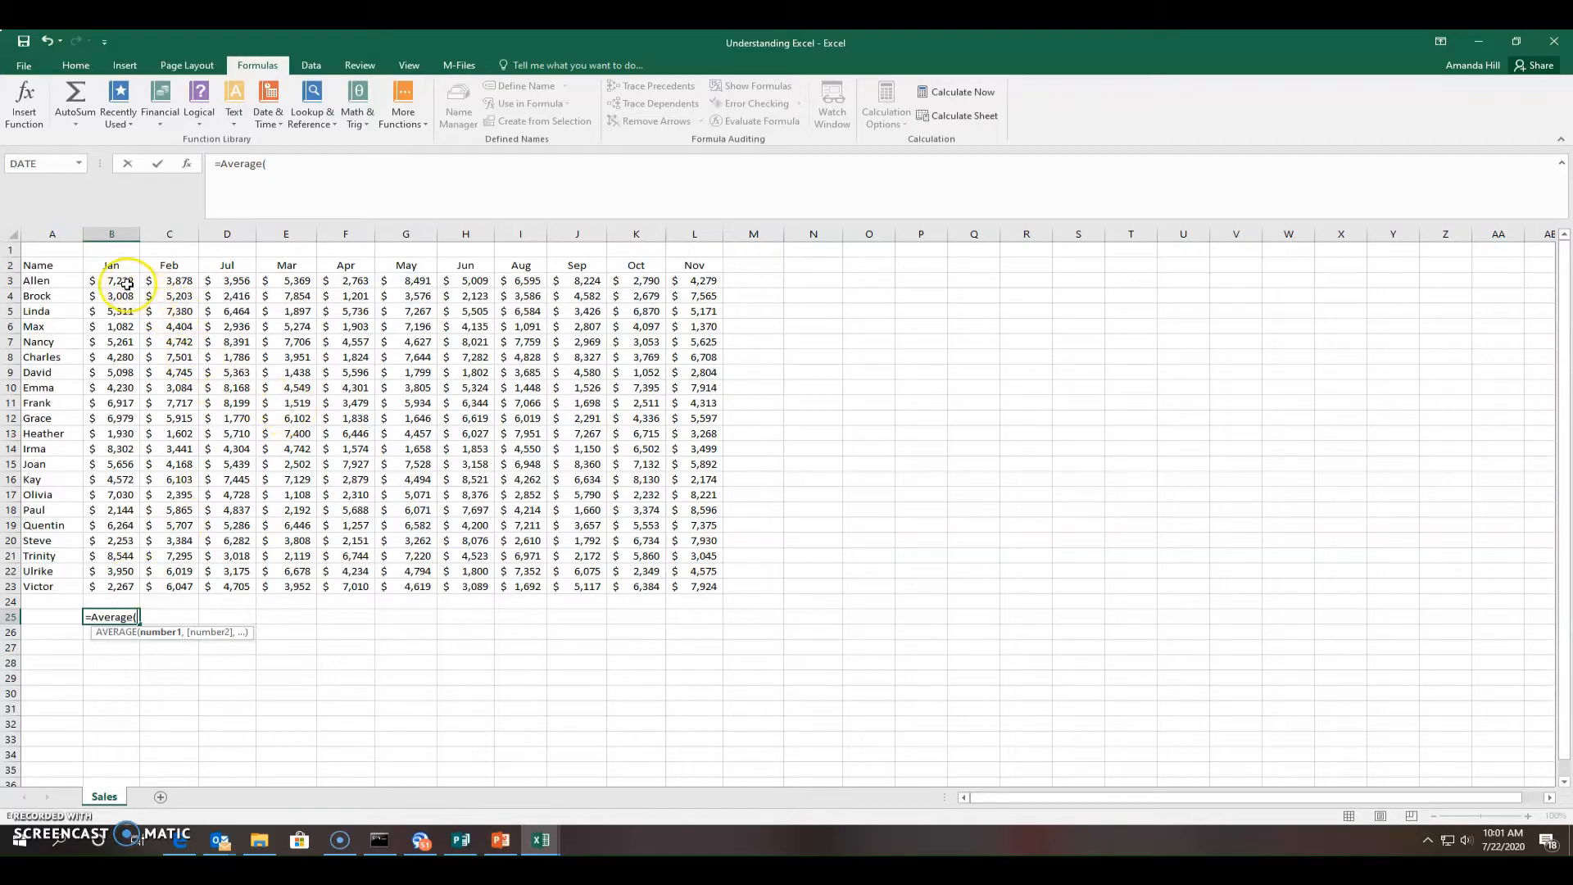
{"action": "left_click_drag", "start_coordinate": [113, 280], "coordinate": [119, 586]}
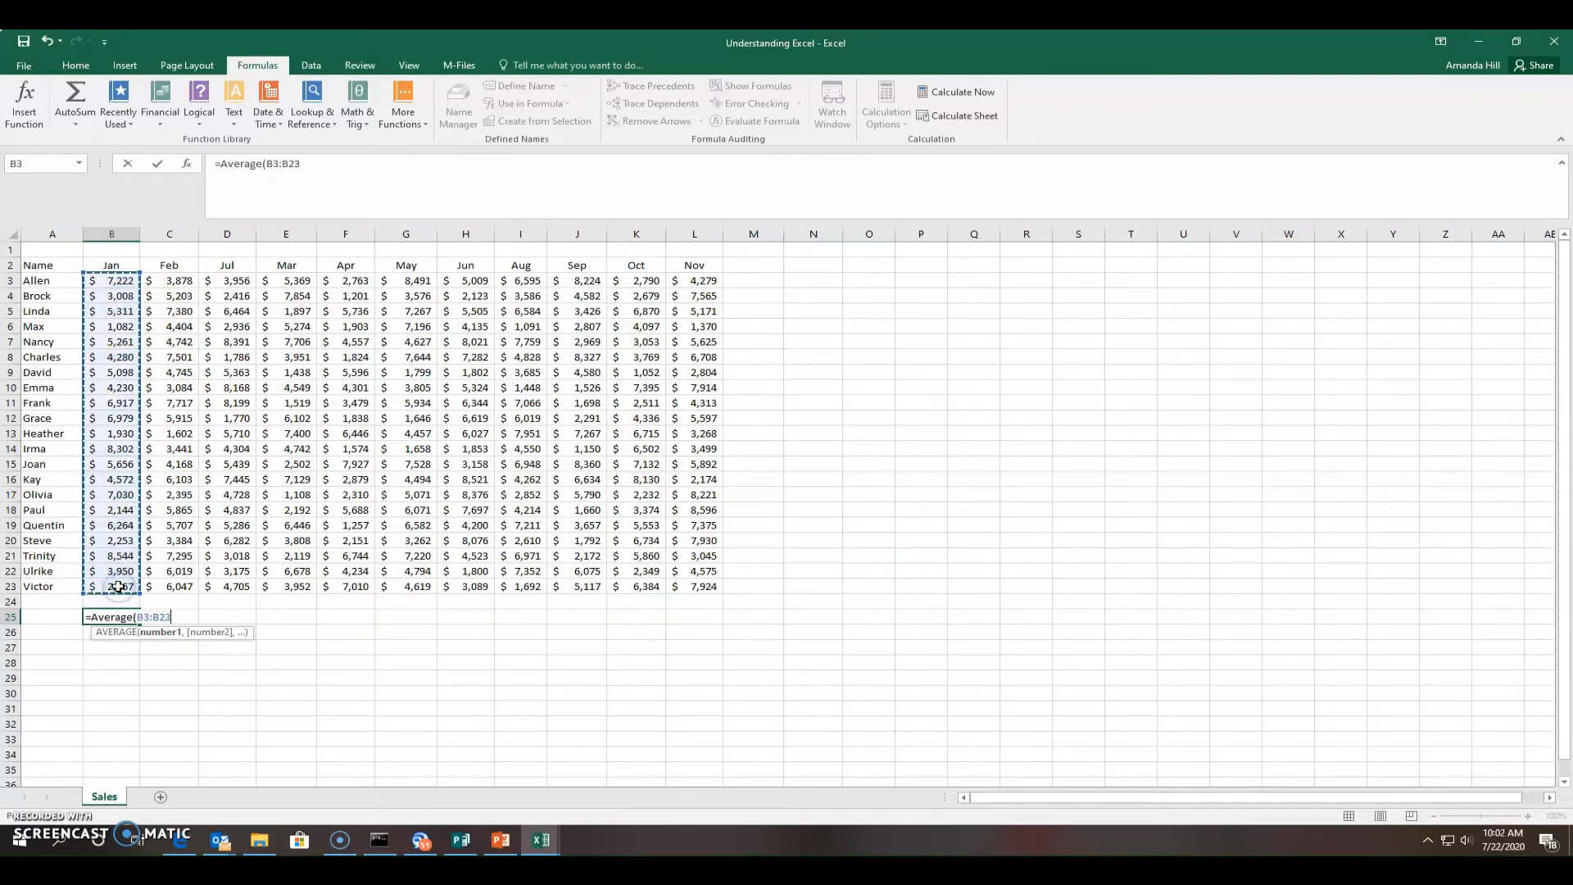
{"action": "type", "text": ")"}
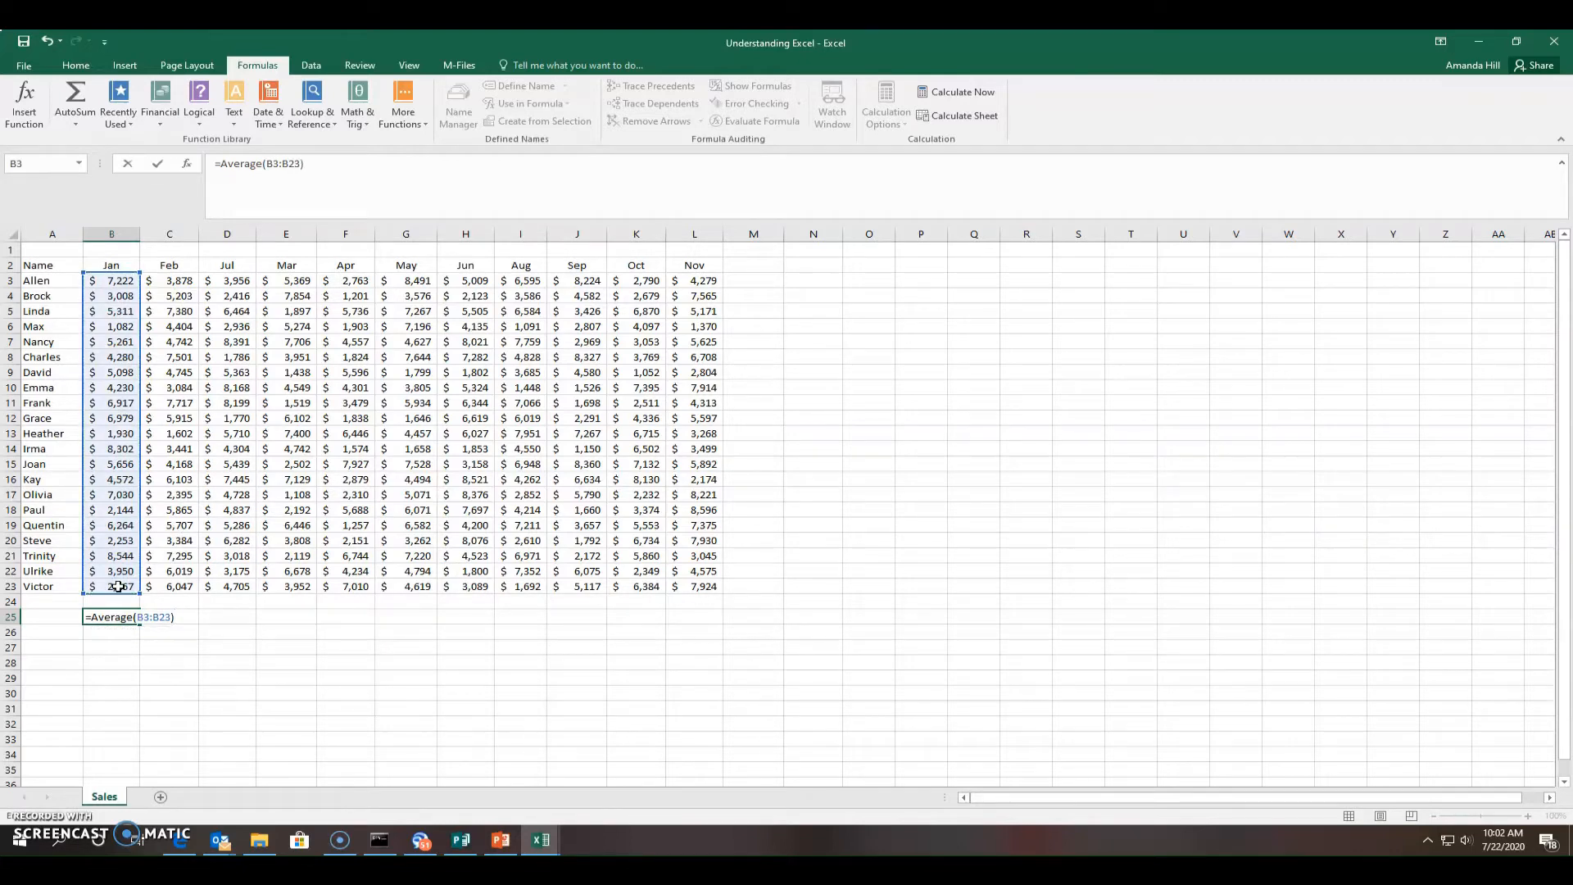
{"action": "key", "text": "Return"}
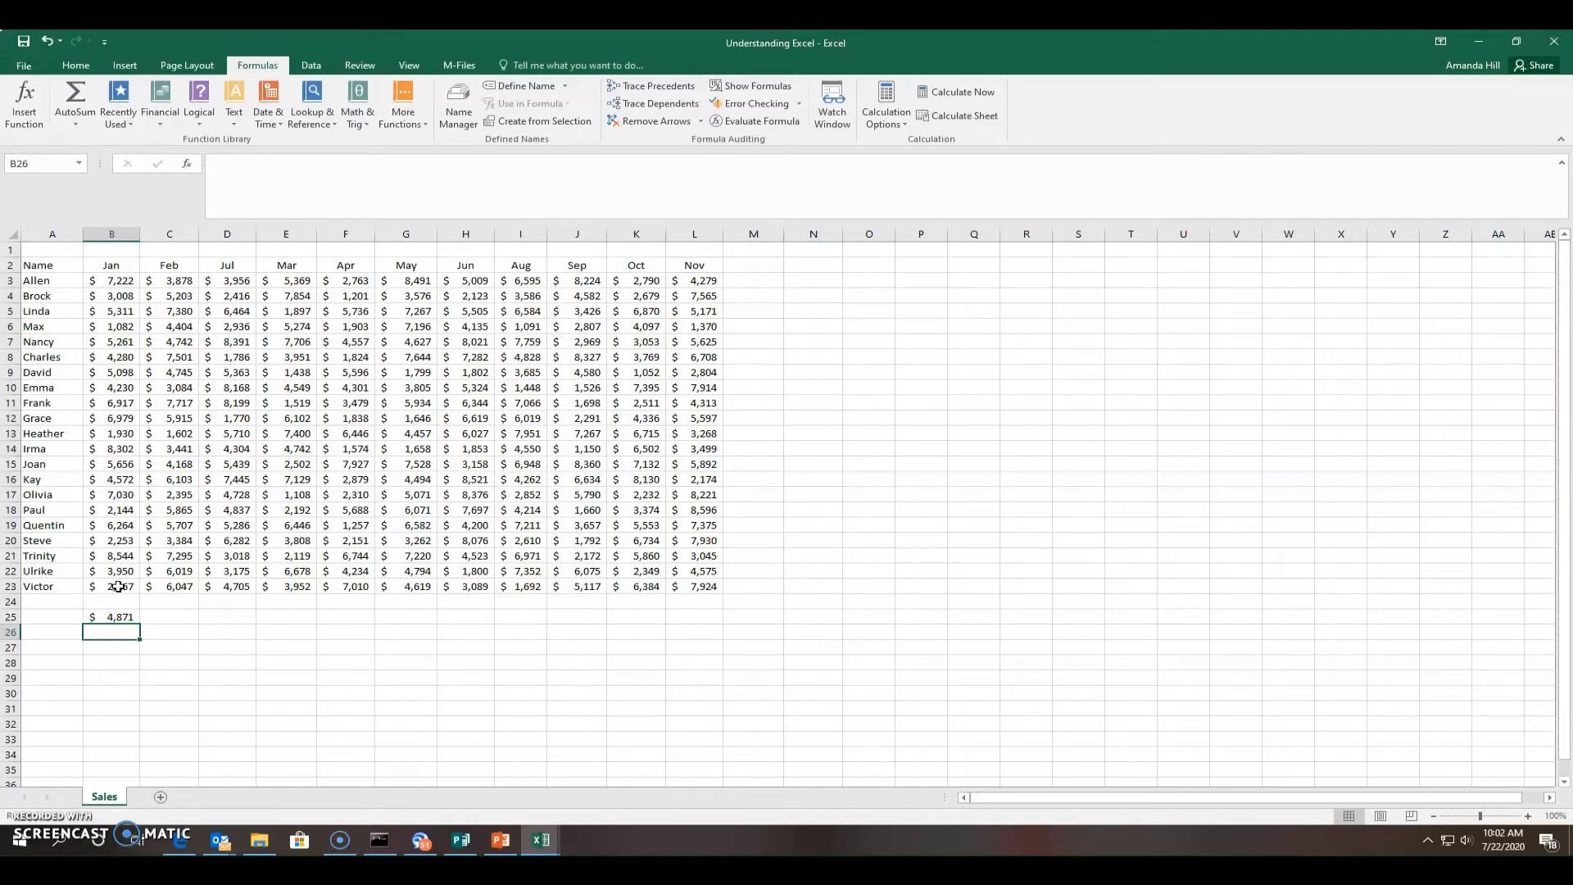
{"action": "left_click", "coordinate": [170, 623]}
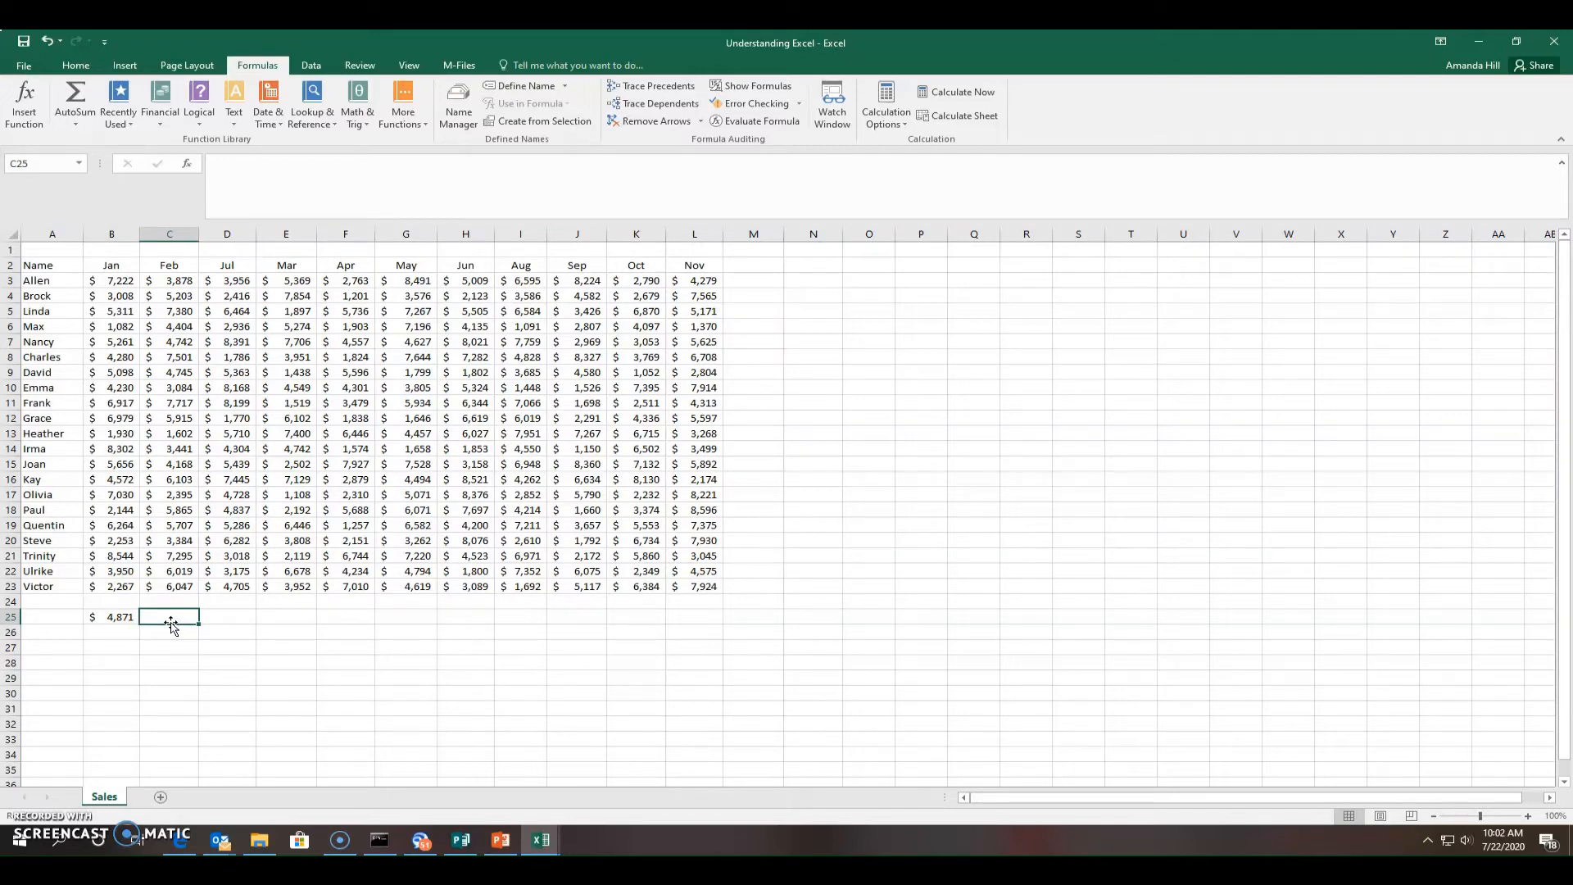
Enter =Average(C3:C23) in C25, giving the Feb average of $5,076
{"action": "type", "text": "=av"}
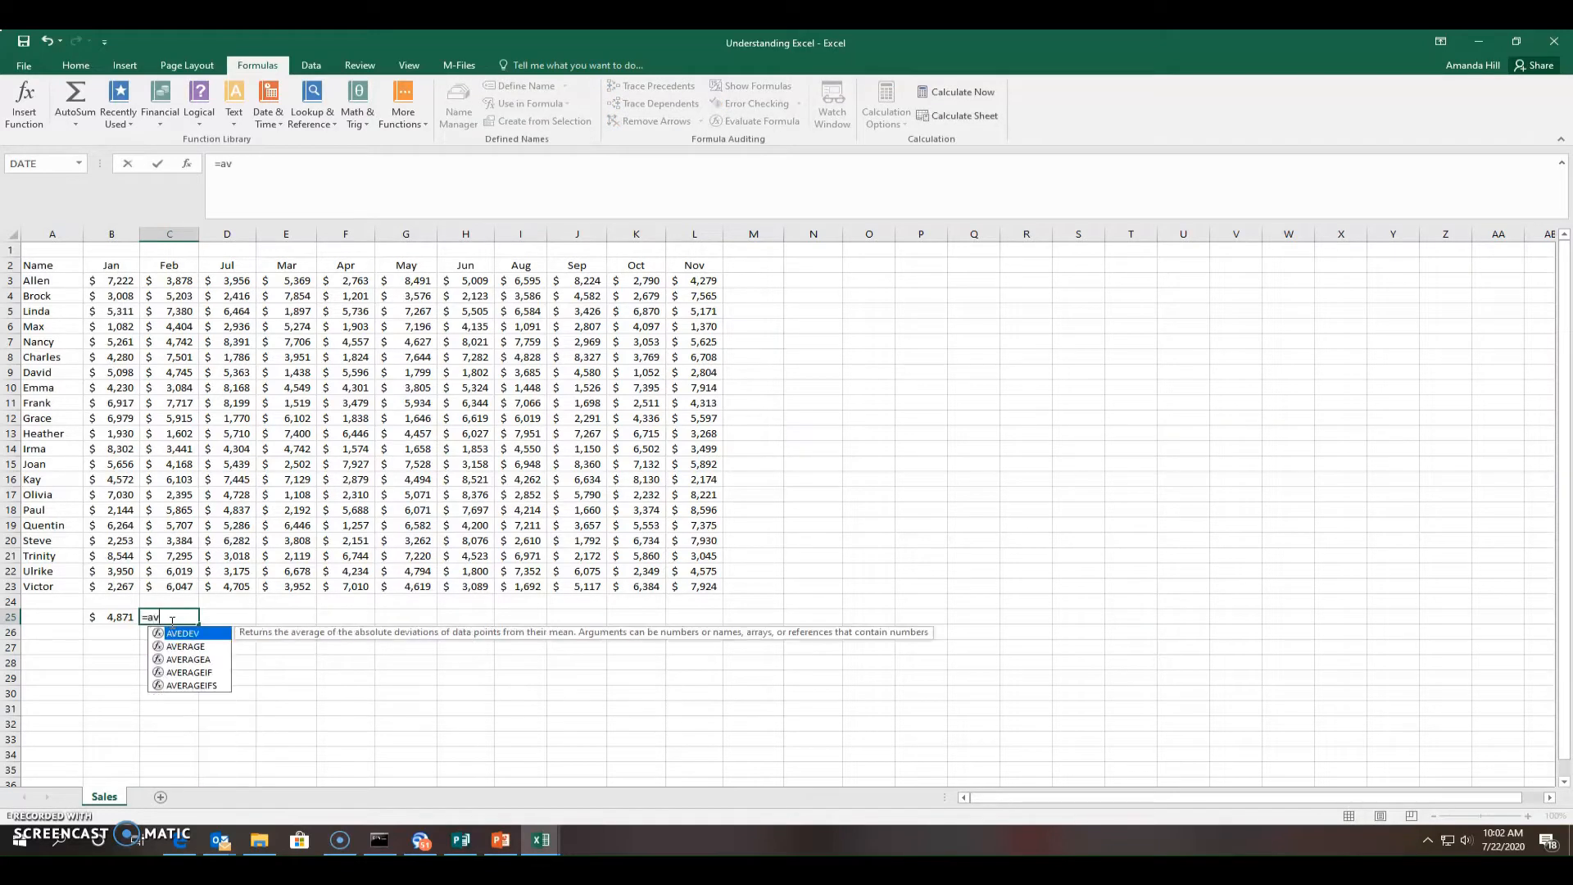
{"action": "type", "text": "g"}
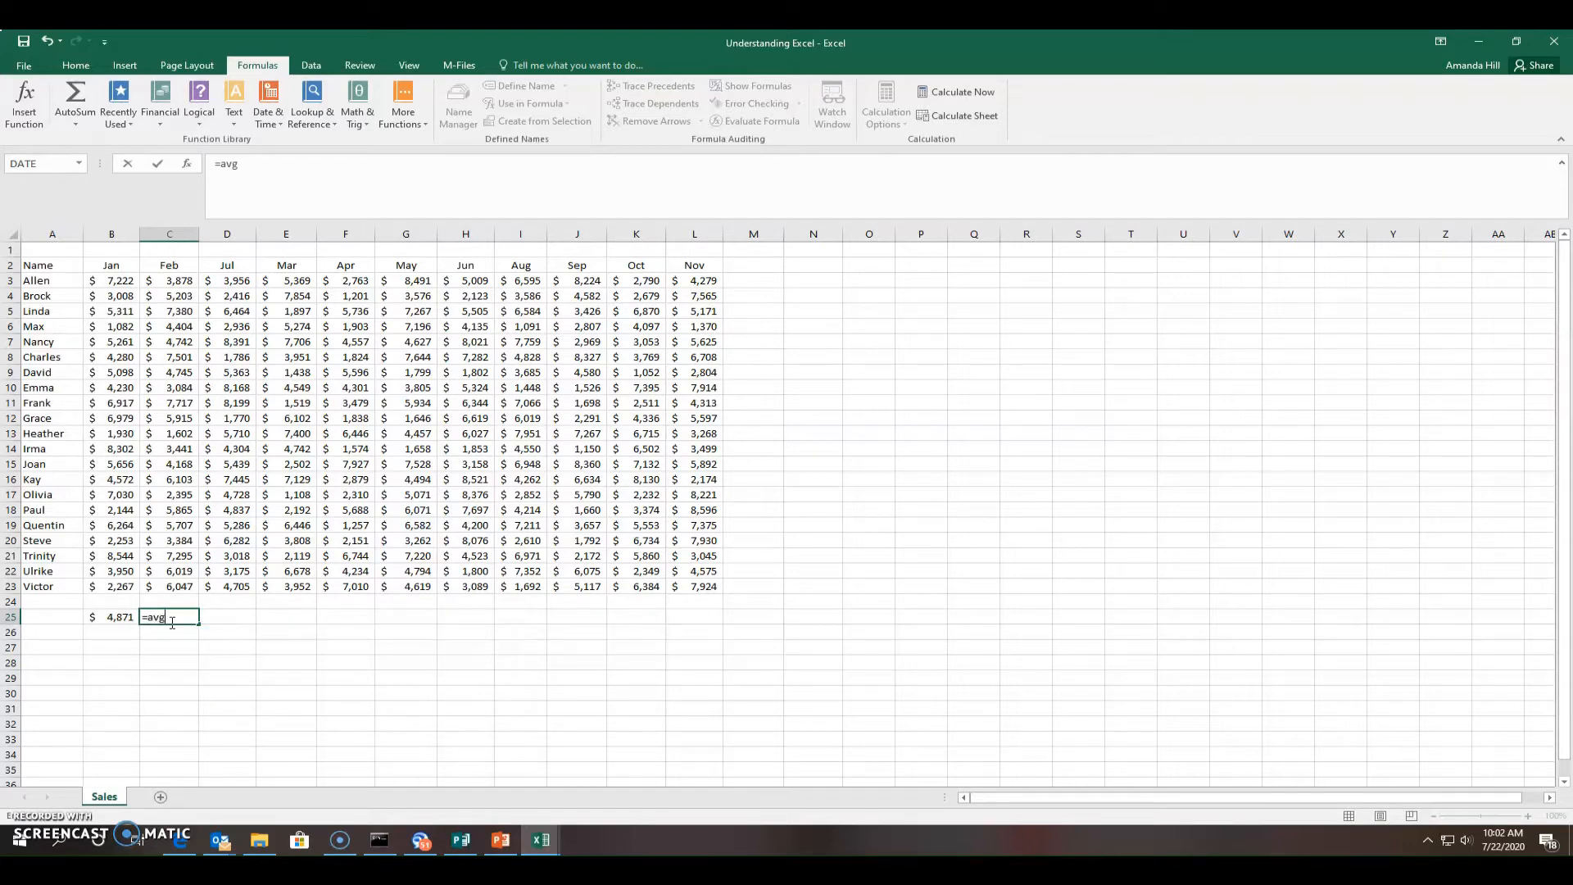
{"action": "key", "text": "BackSpace"}
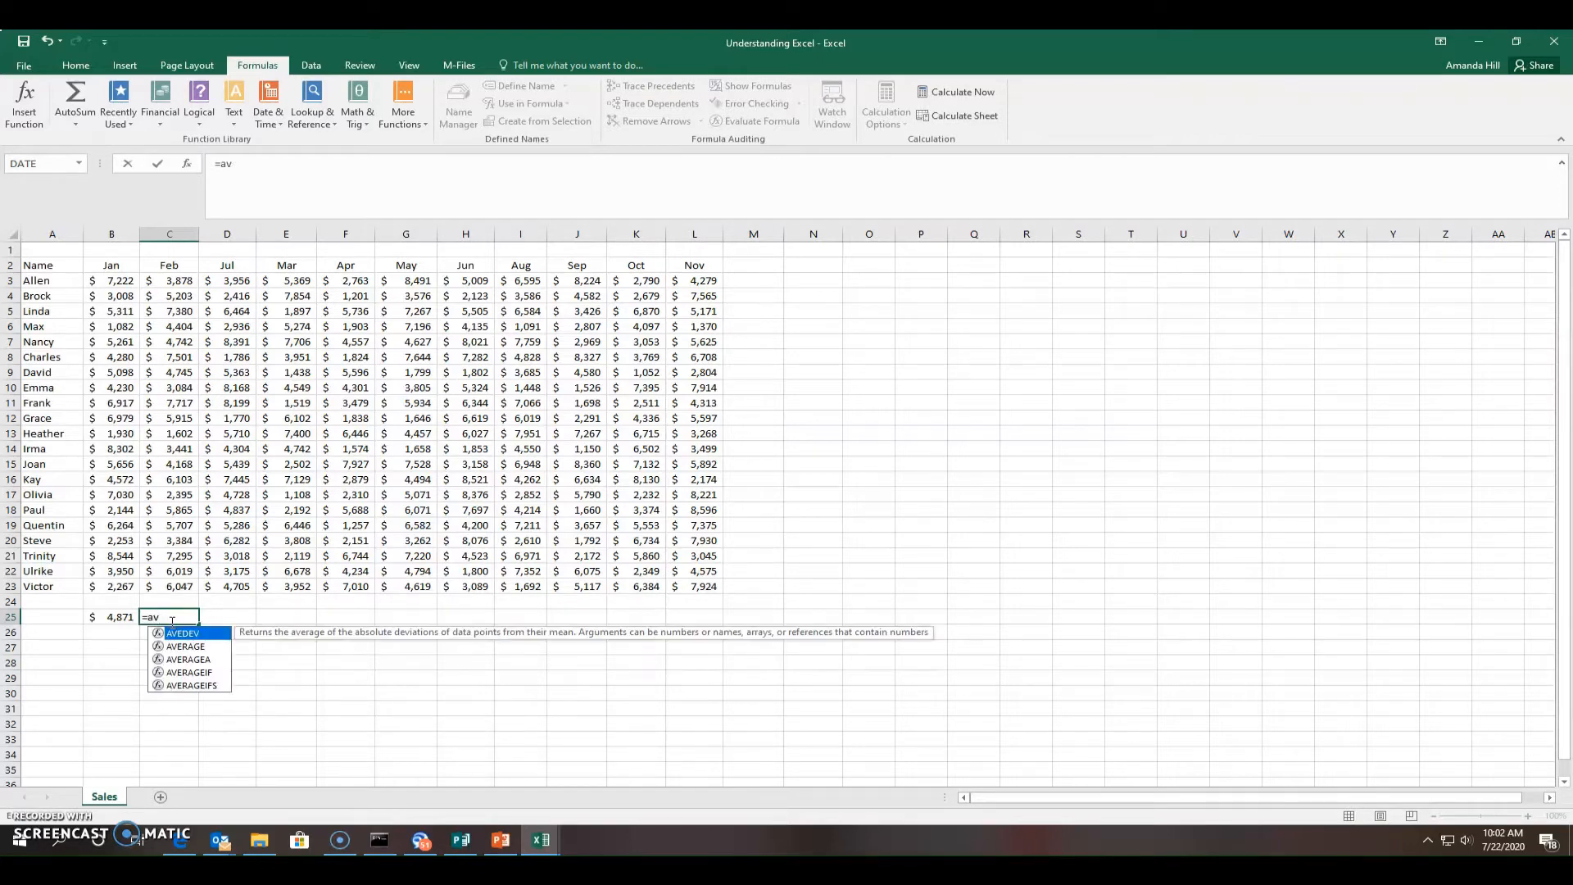
{"action": "type", "text": "erage"}
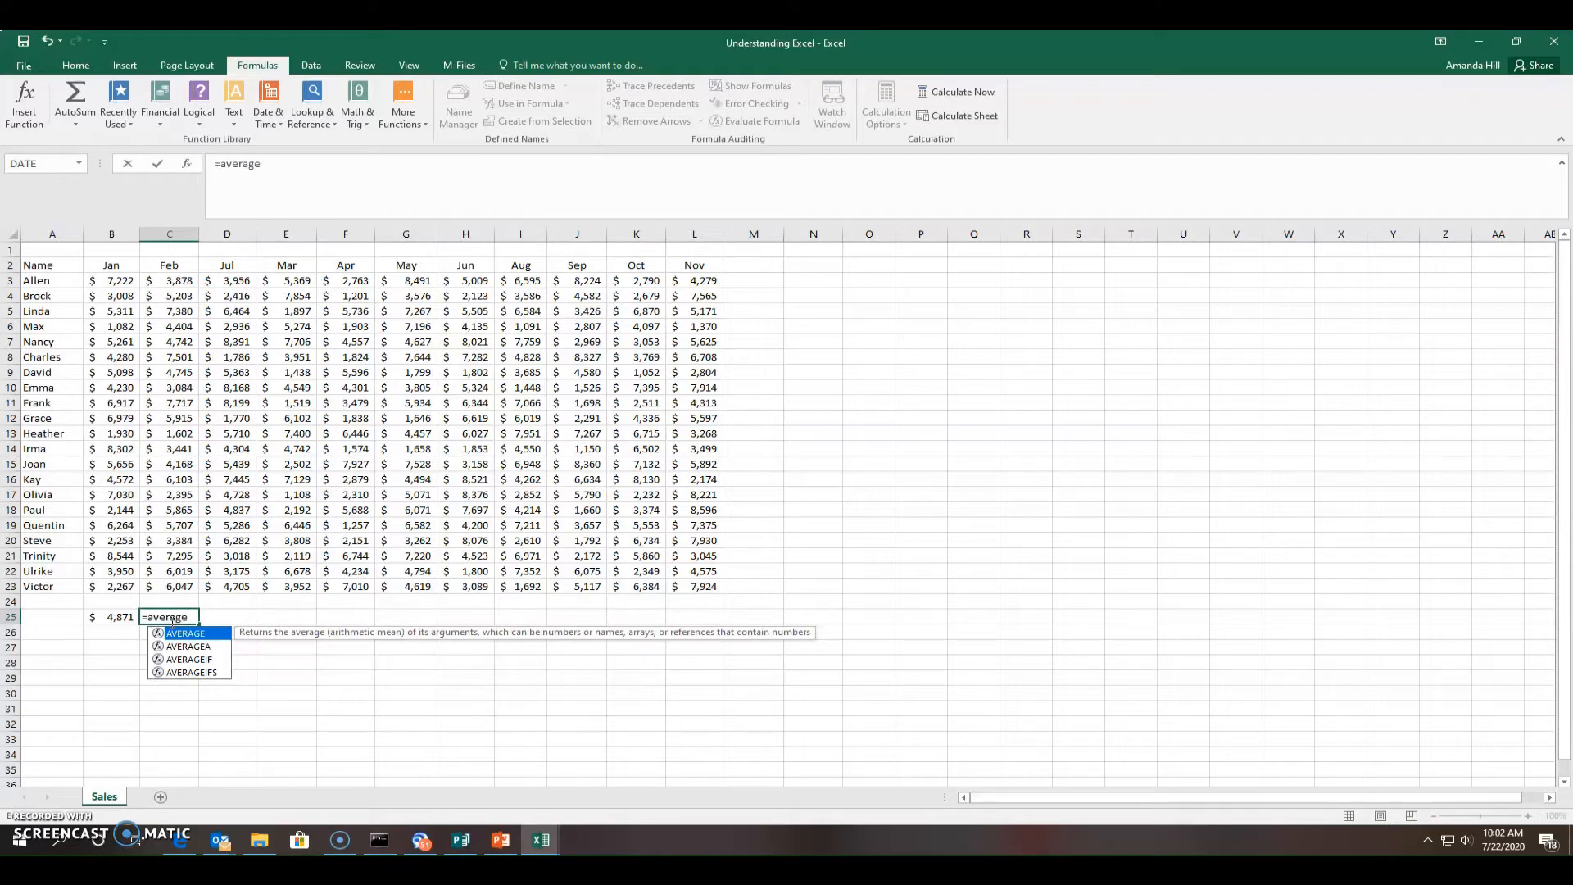
{"action": "type", "text": "("}
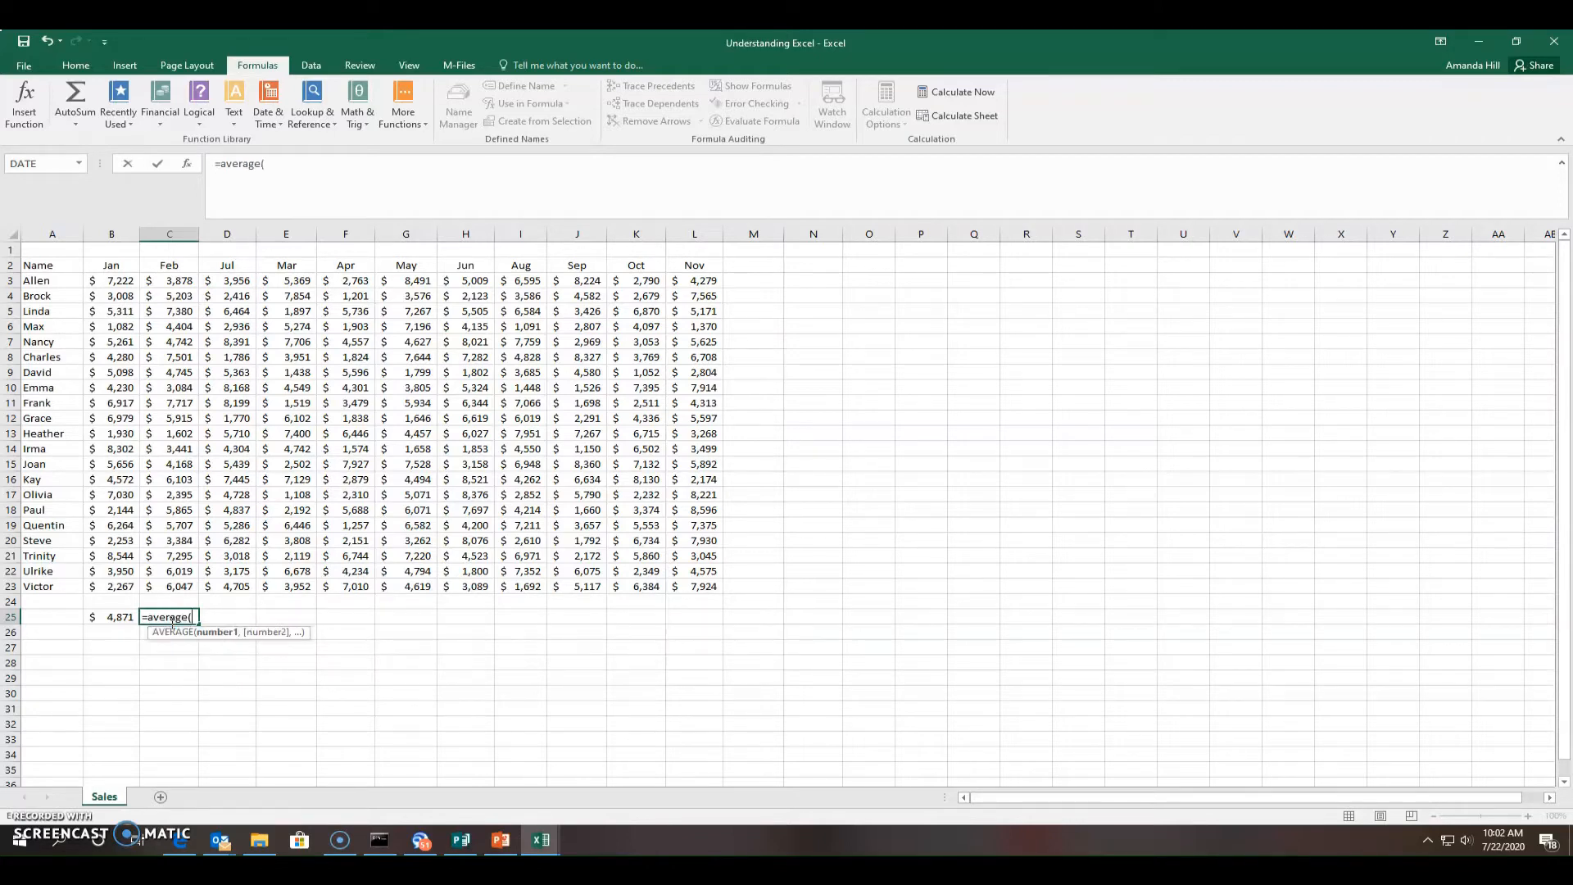
{"action": "left_click_drag", "start_coordinate": [168, 282], "coordinate": [169, 583]}
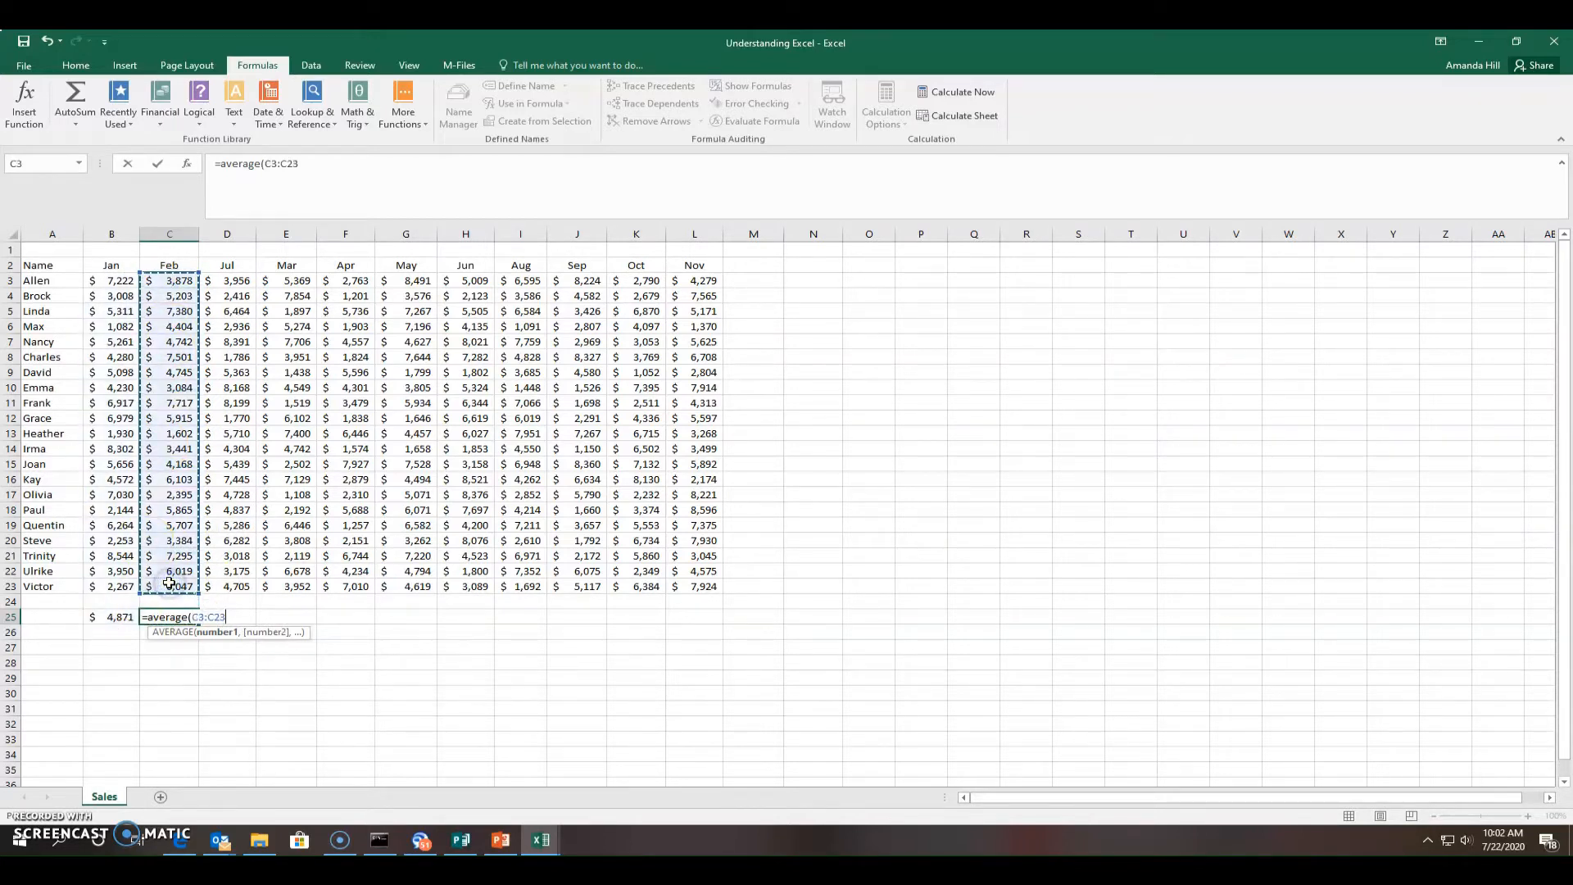
{"action": "type", "text": ")"}
{"action": "key", "text": "Return"}
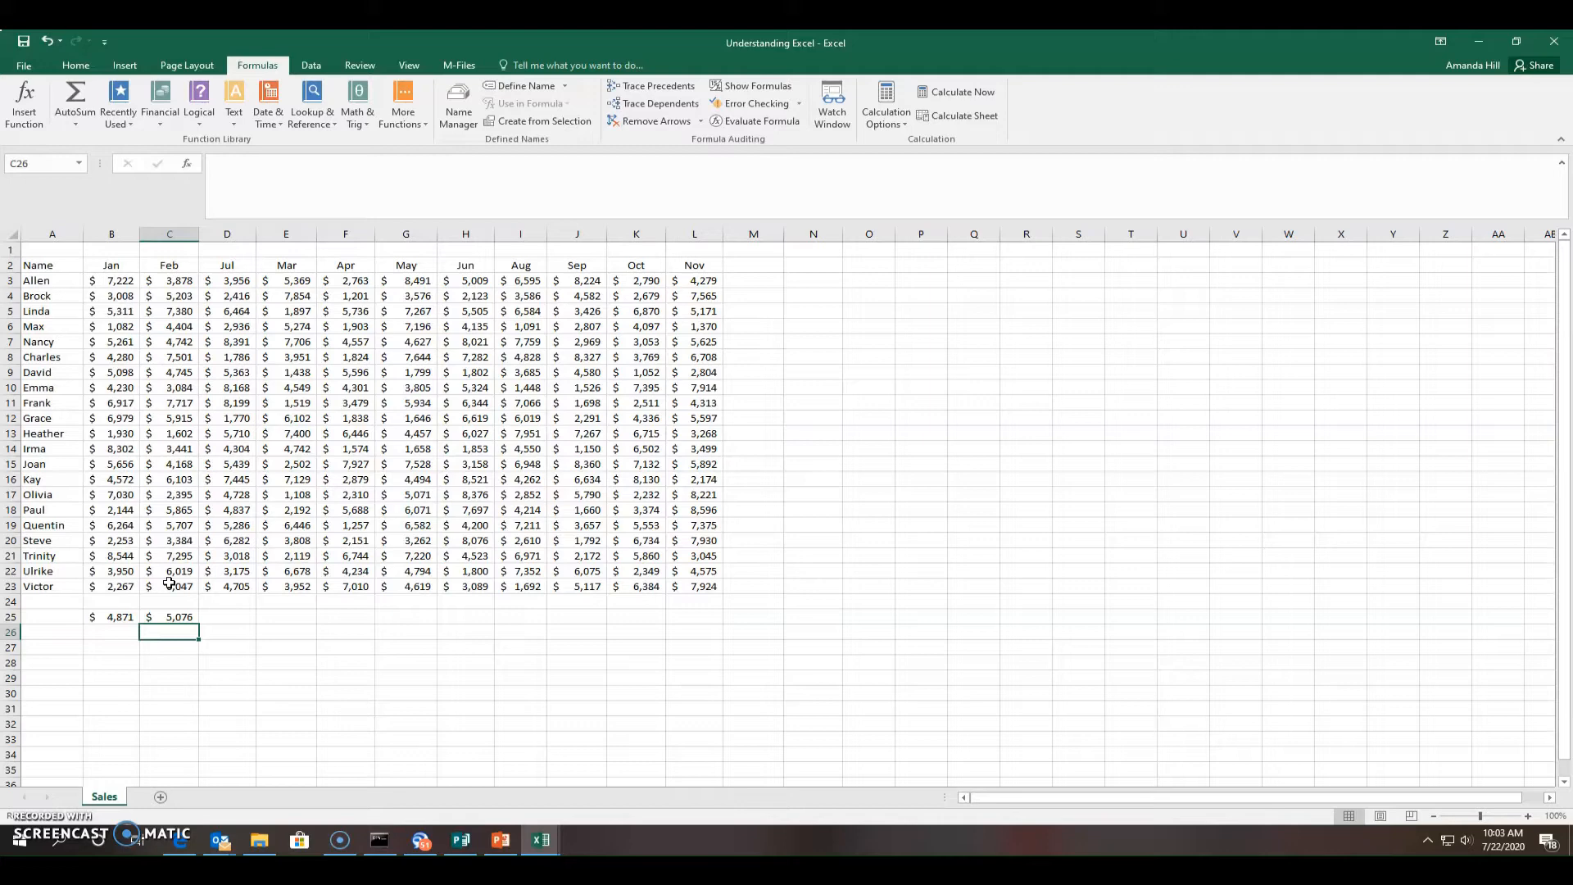
Create a new blank workbook from the File menu's New page
{"action": "left_click", "coordinate": [18, 67]}
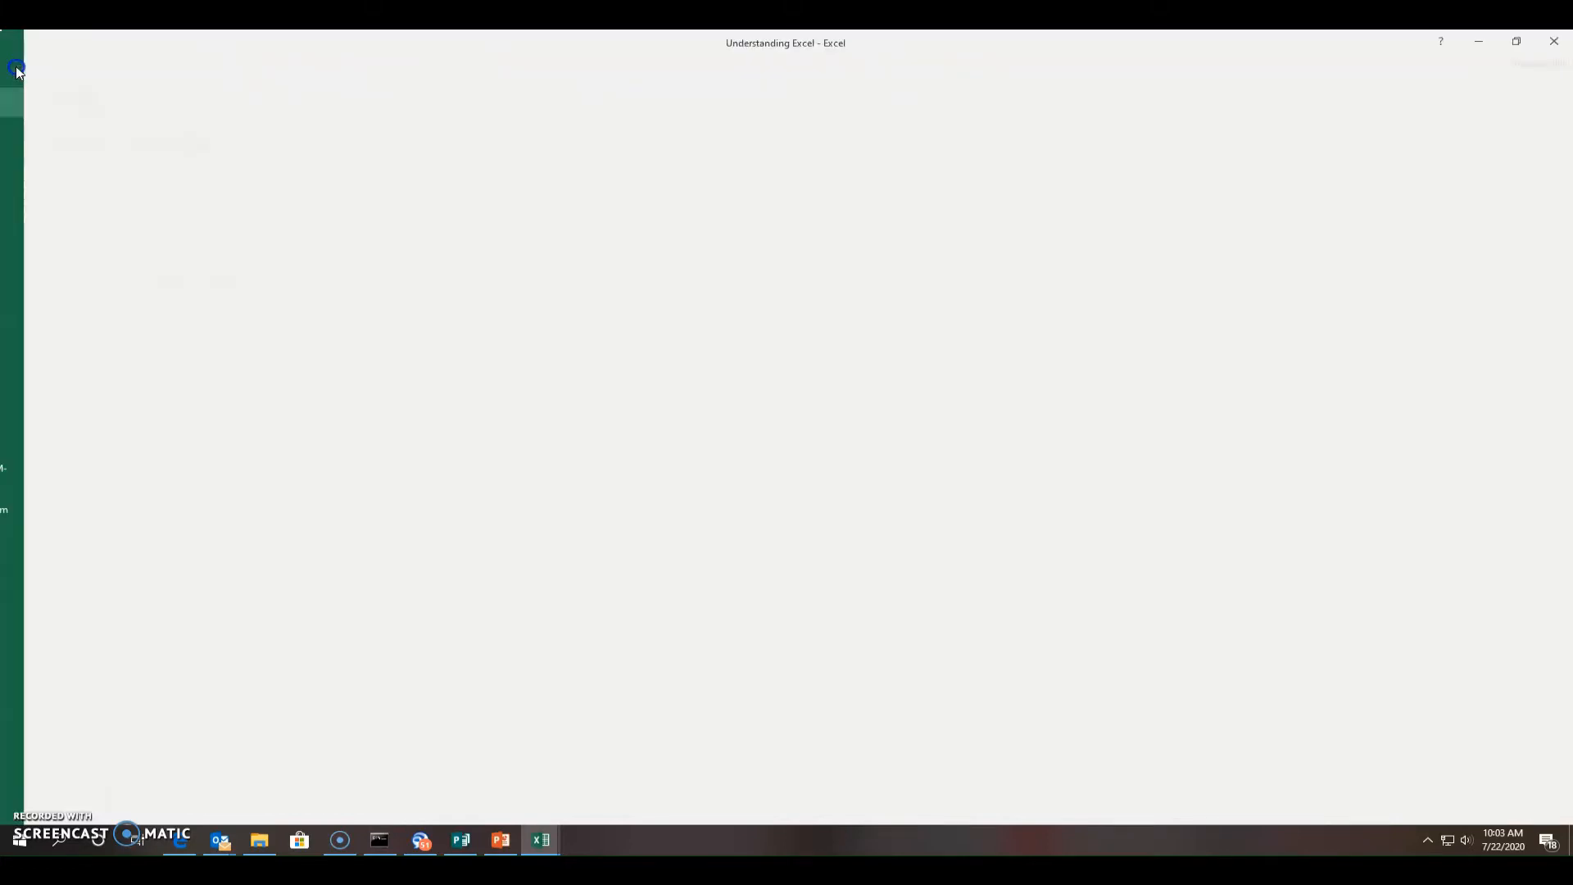
{"action": "left_click", "coordinate": [31, 131]}
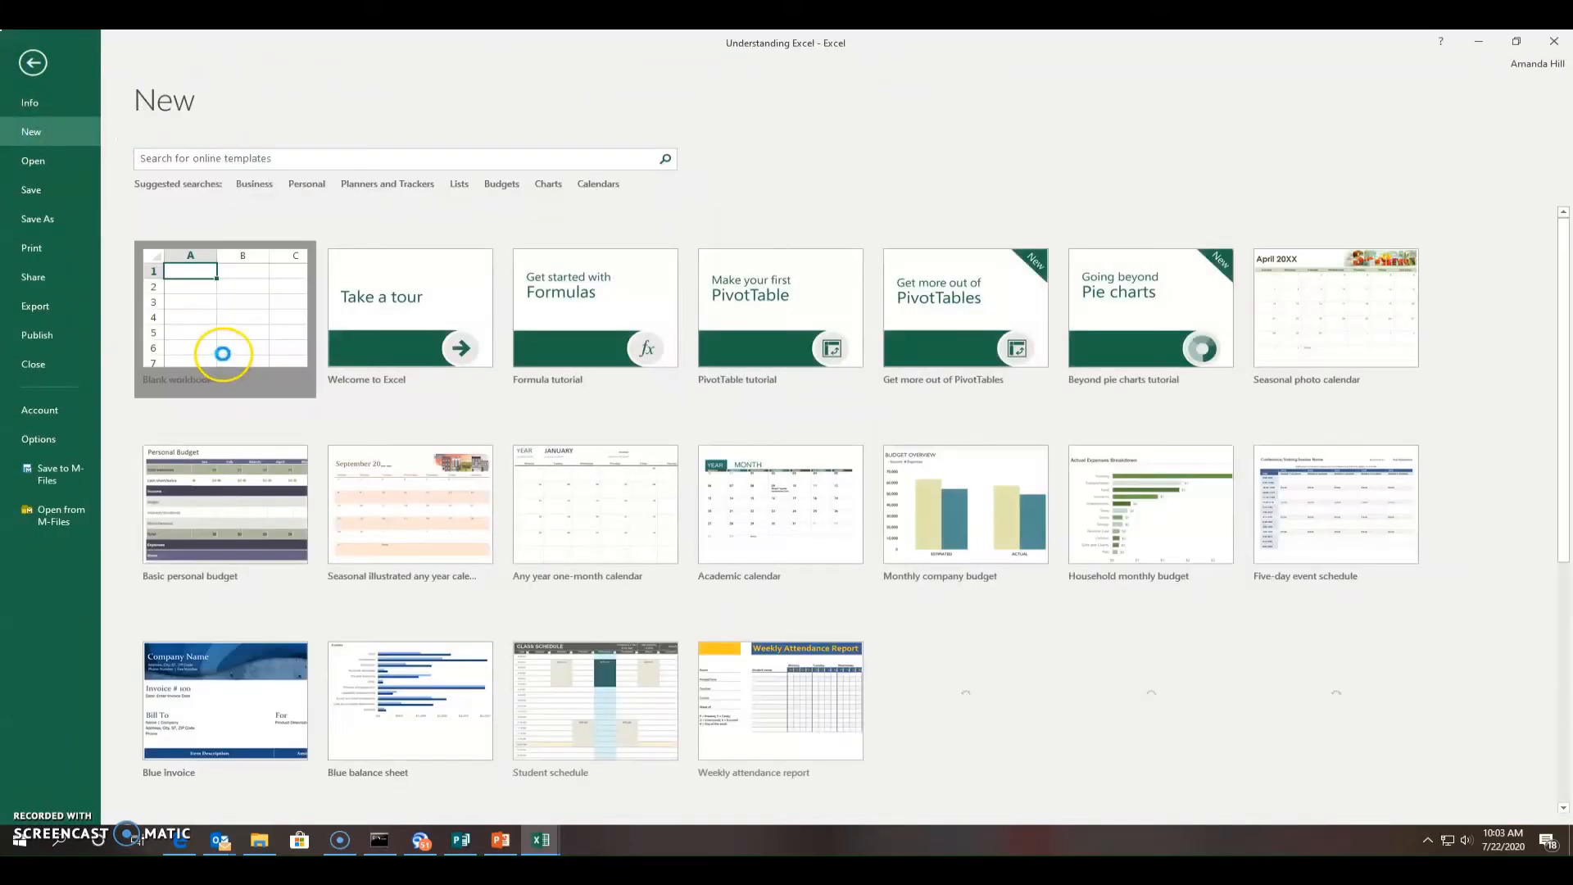
{"action": "left_click", "coordinate": [222, 354]}
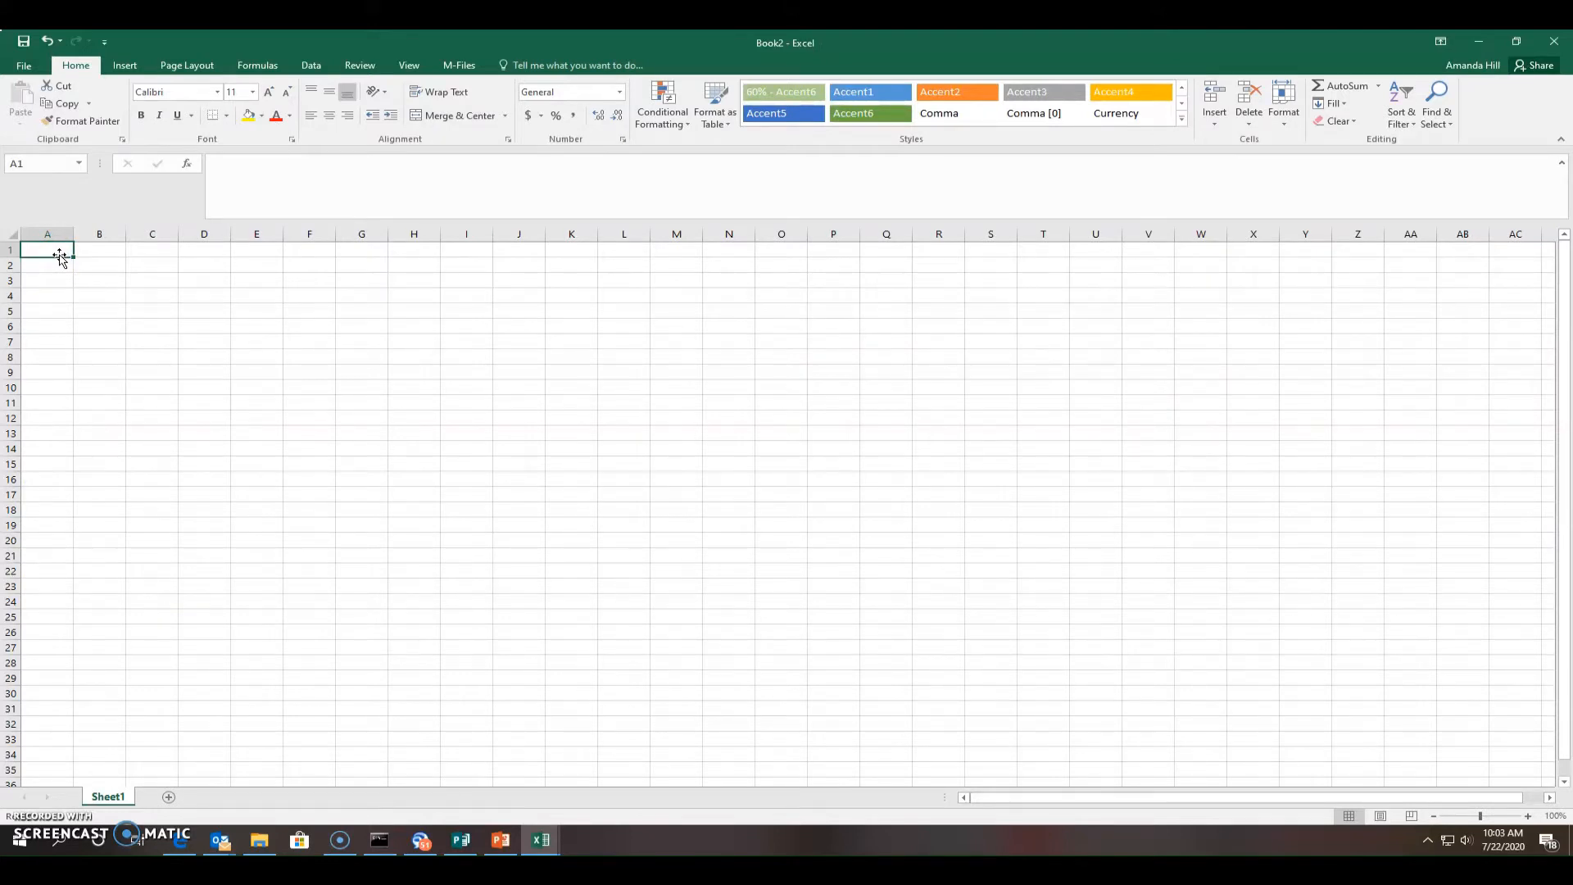
Type the labels Electronics, Interest, Years, Loan Amt and Payment into A1 through A5
{"action": "type", "text": "Ele"}
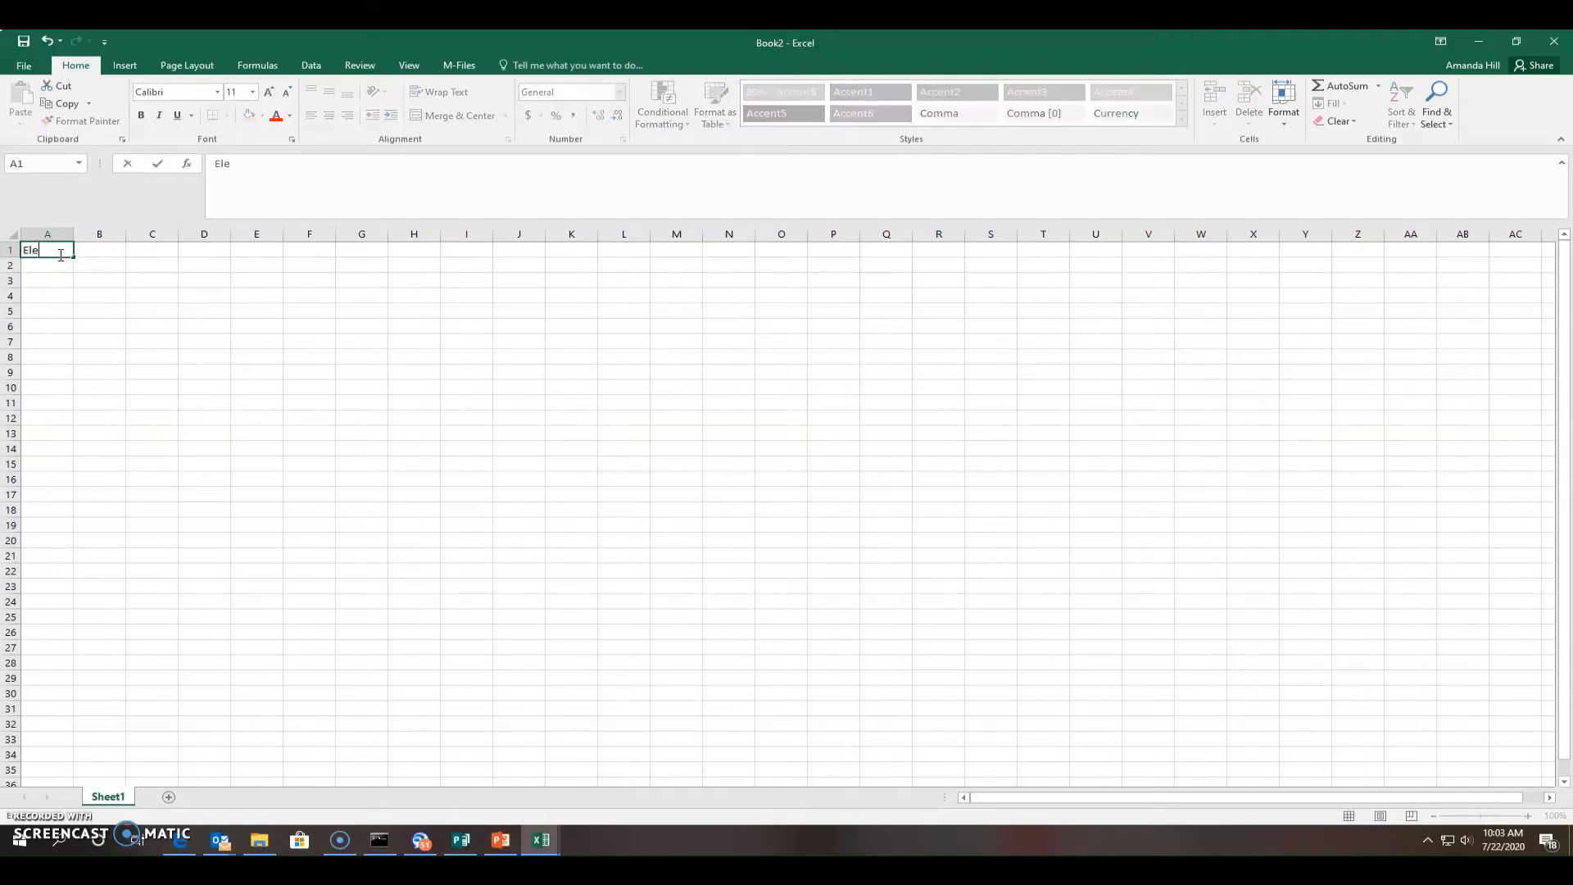
{"action": "type", "text": "ctronics"}
{"action": "key", "text": "Return"}
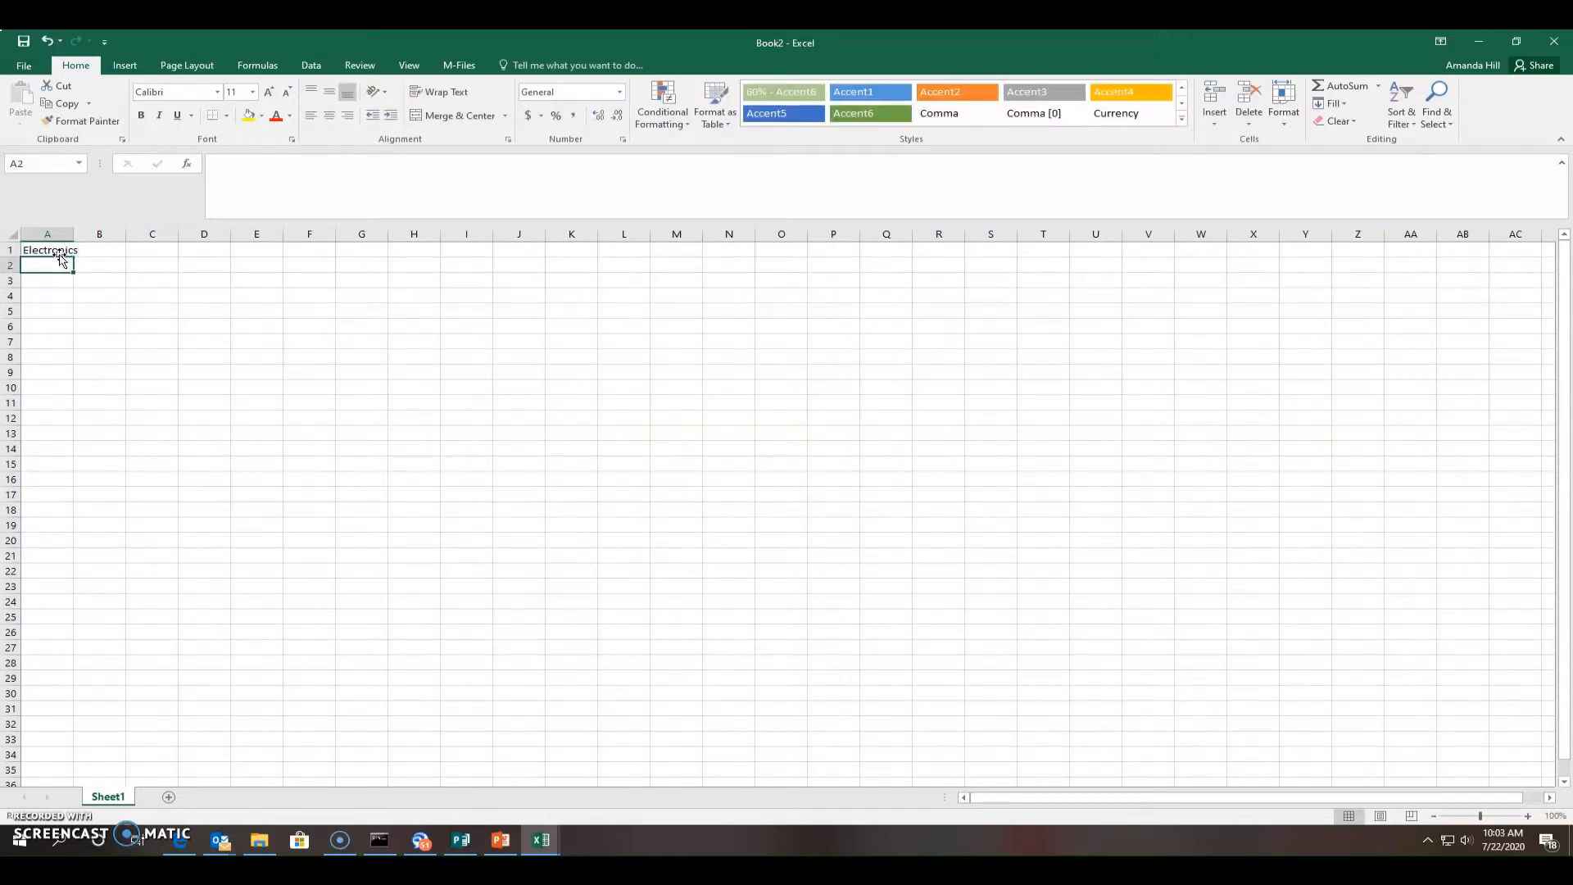
{"action": "type", "text": "Int"}
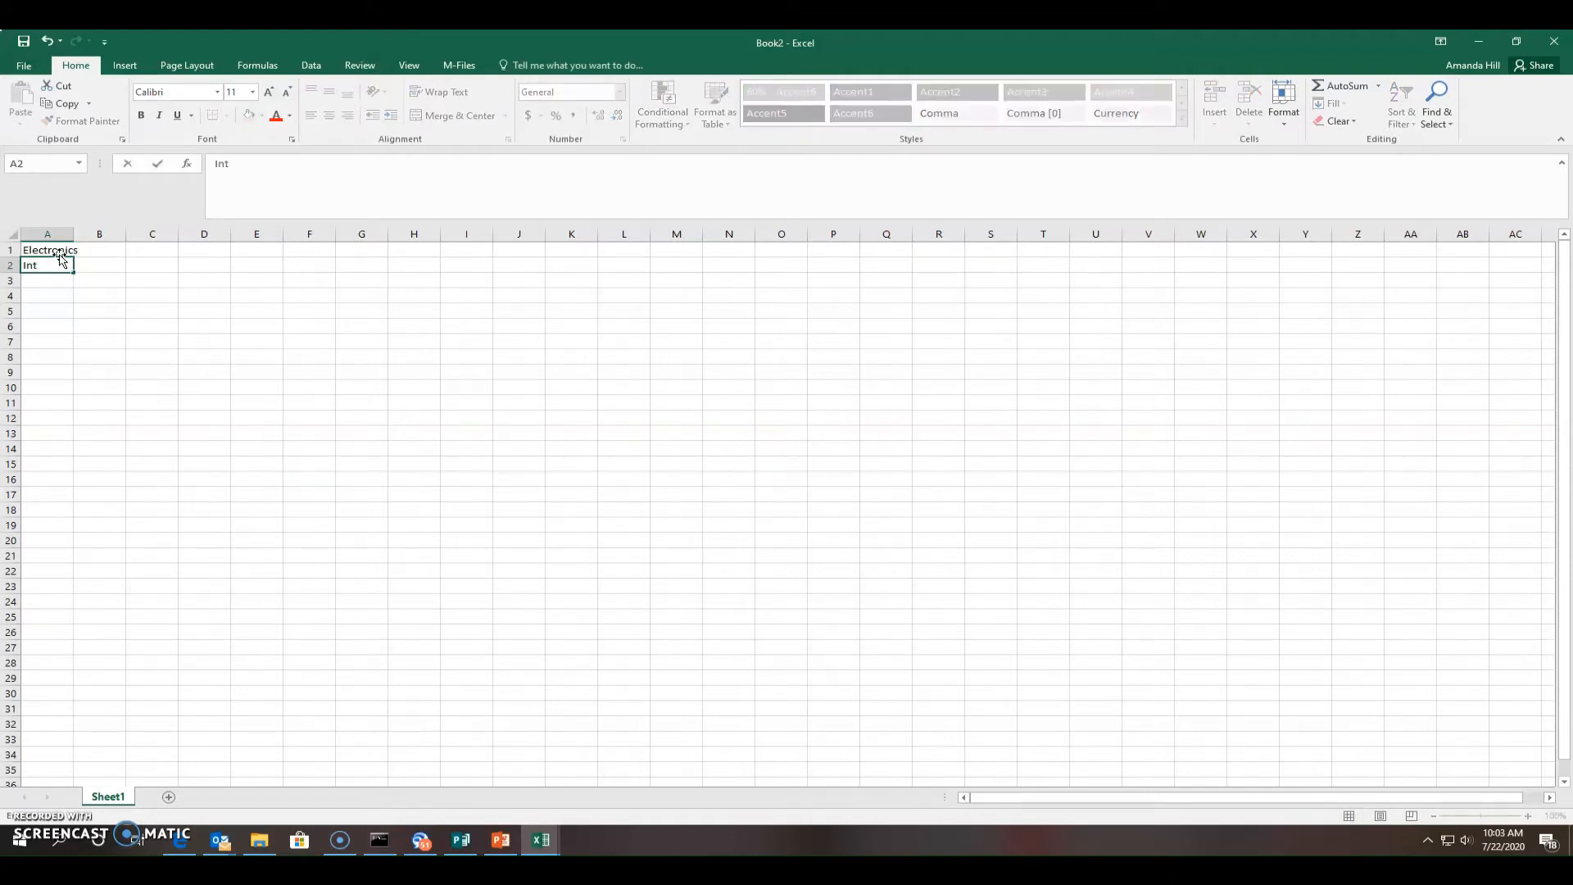
{"action": "type", "text": "erest"}
{"action": "key", "text": "Return"}
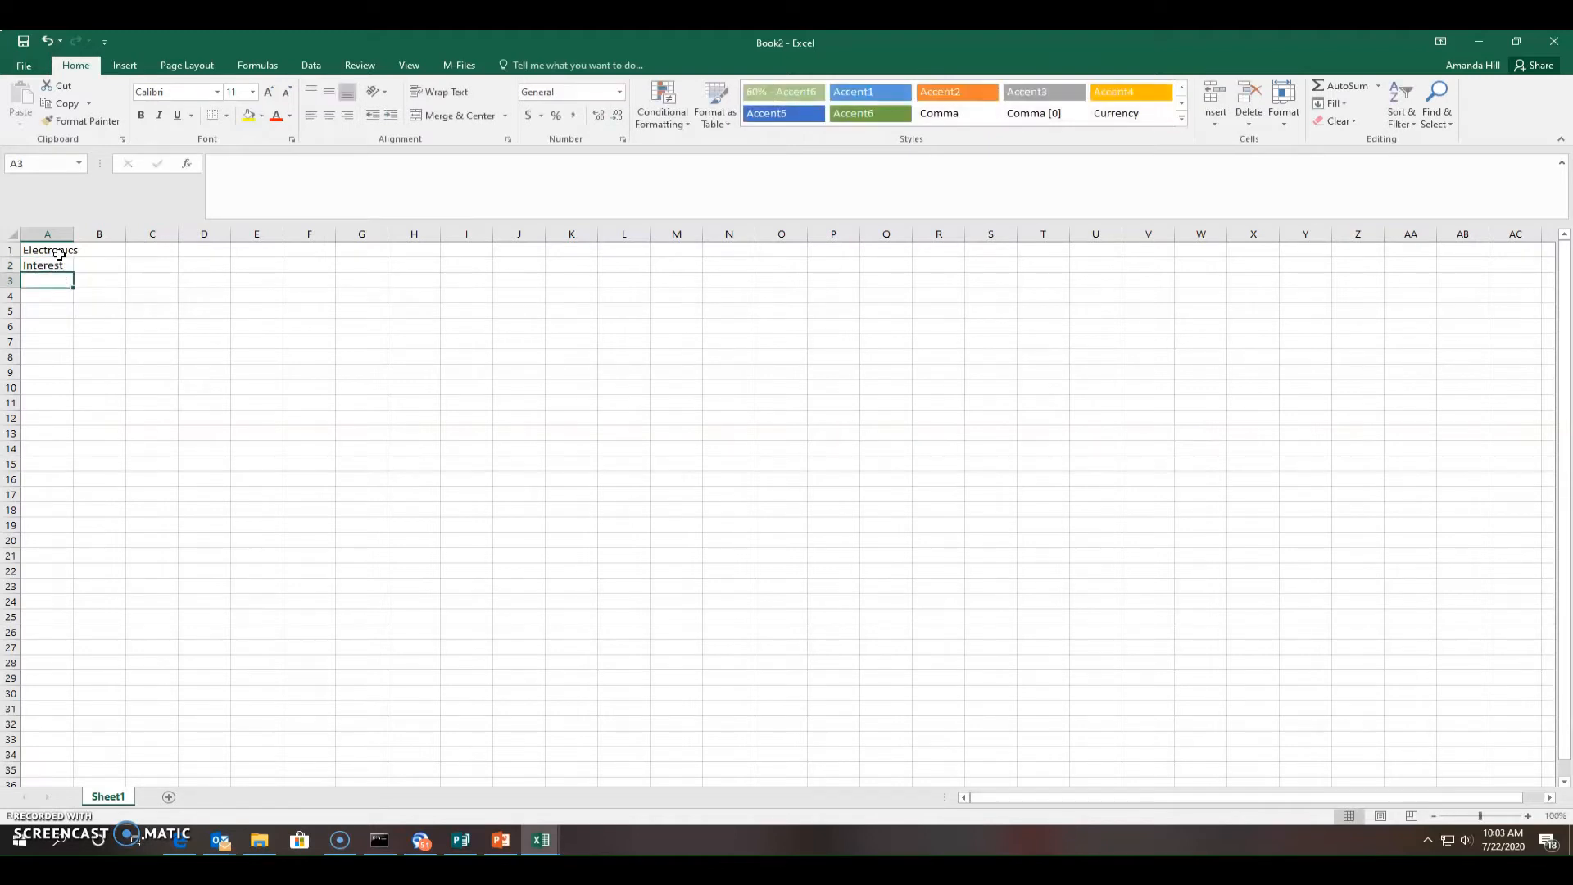
{"action": "type", "text": "Years"}
{"action": "key", "text": "Return"}
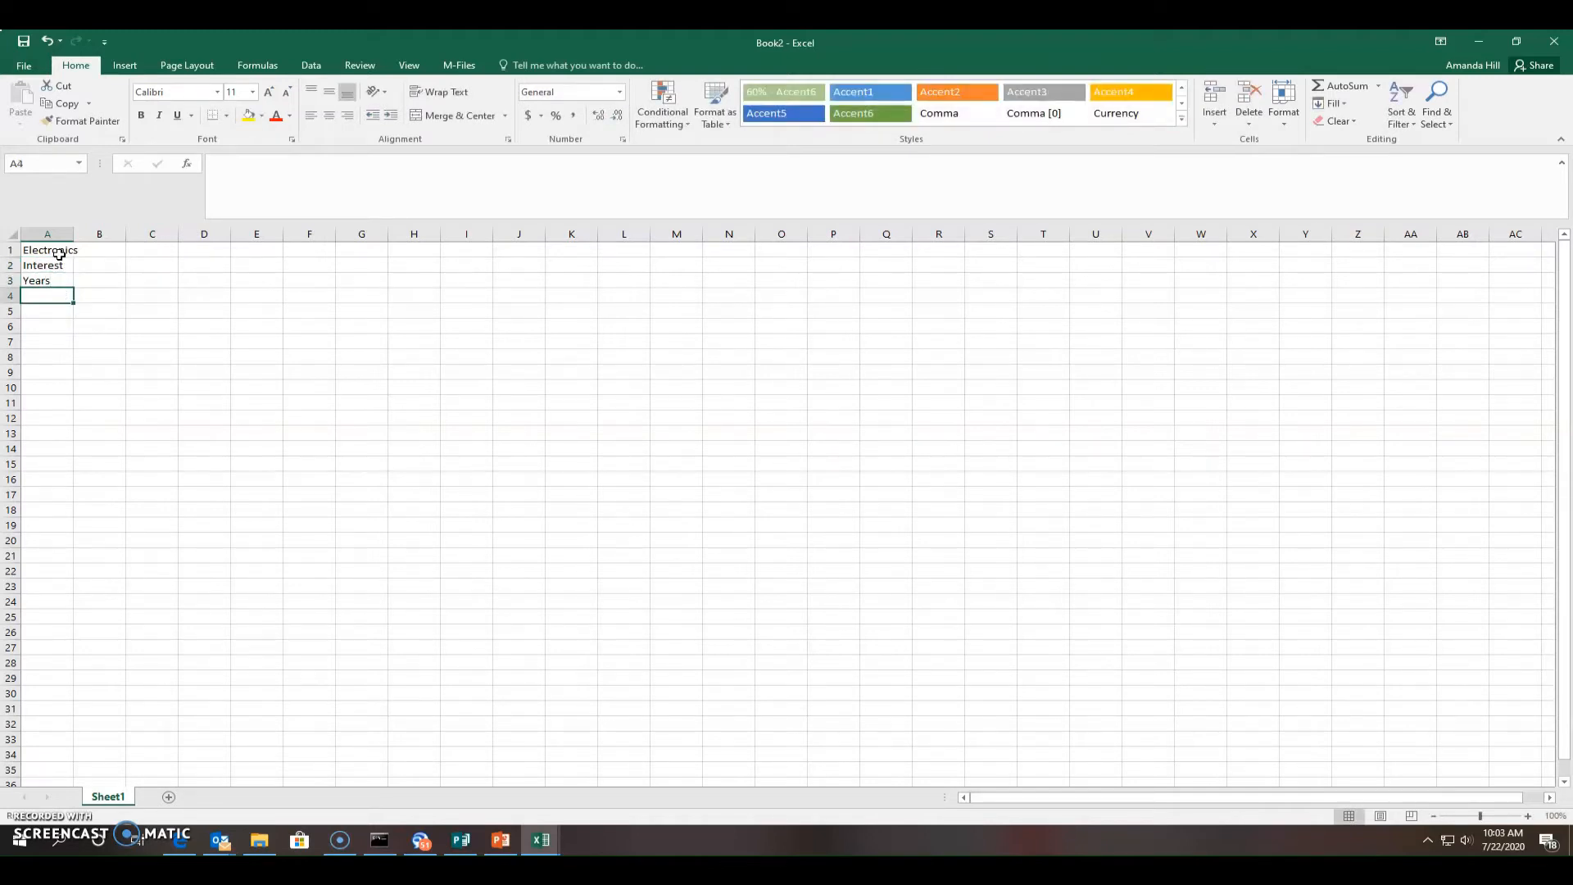
{"action": "type", "text": "Loan am"}
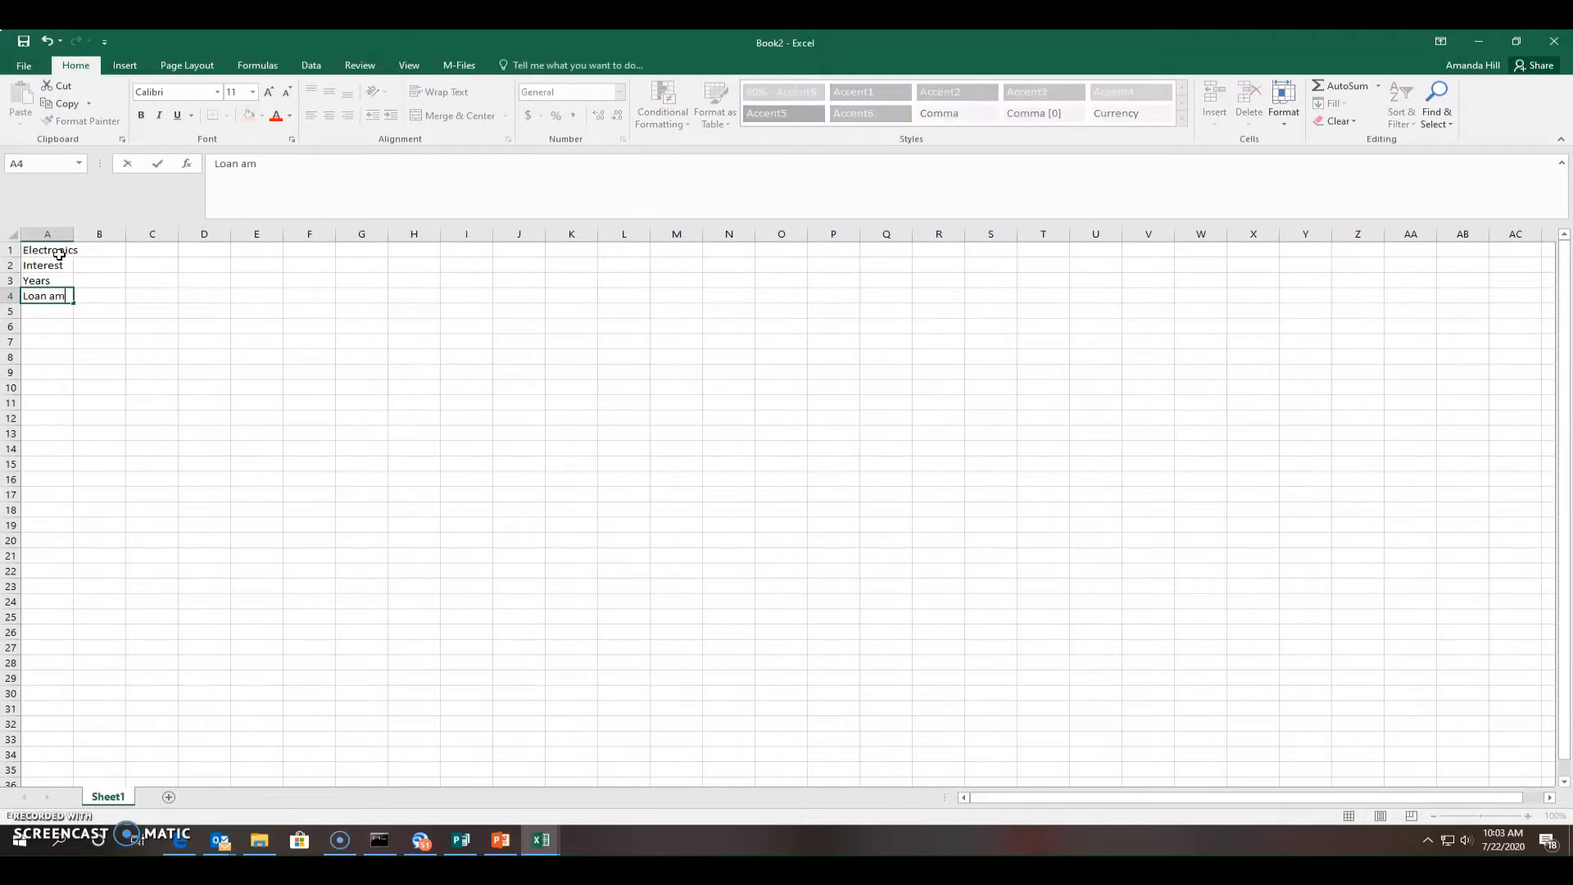
{"action": "key", "text": "BackSpace"}
{"action": "key", "text": "BackSpace"}
{"action": "type", "text": "Amt"}
{"action": "key", "text": "Return"}
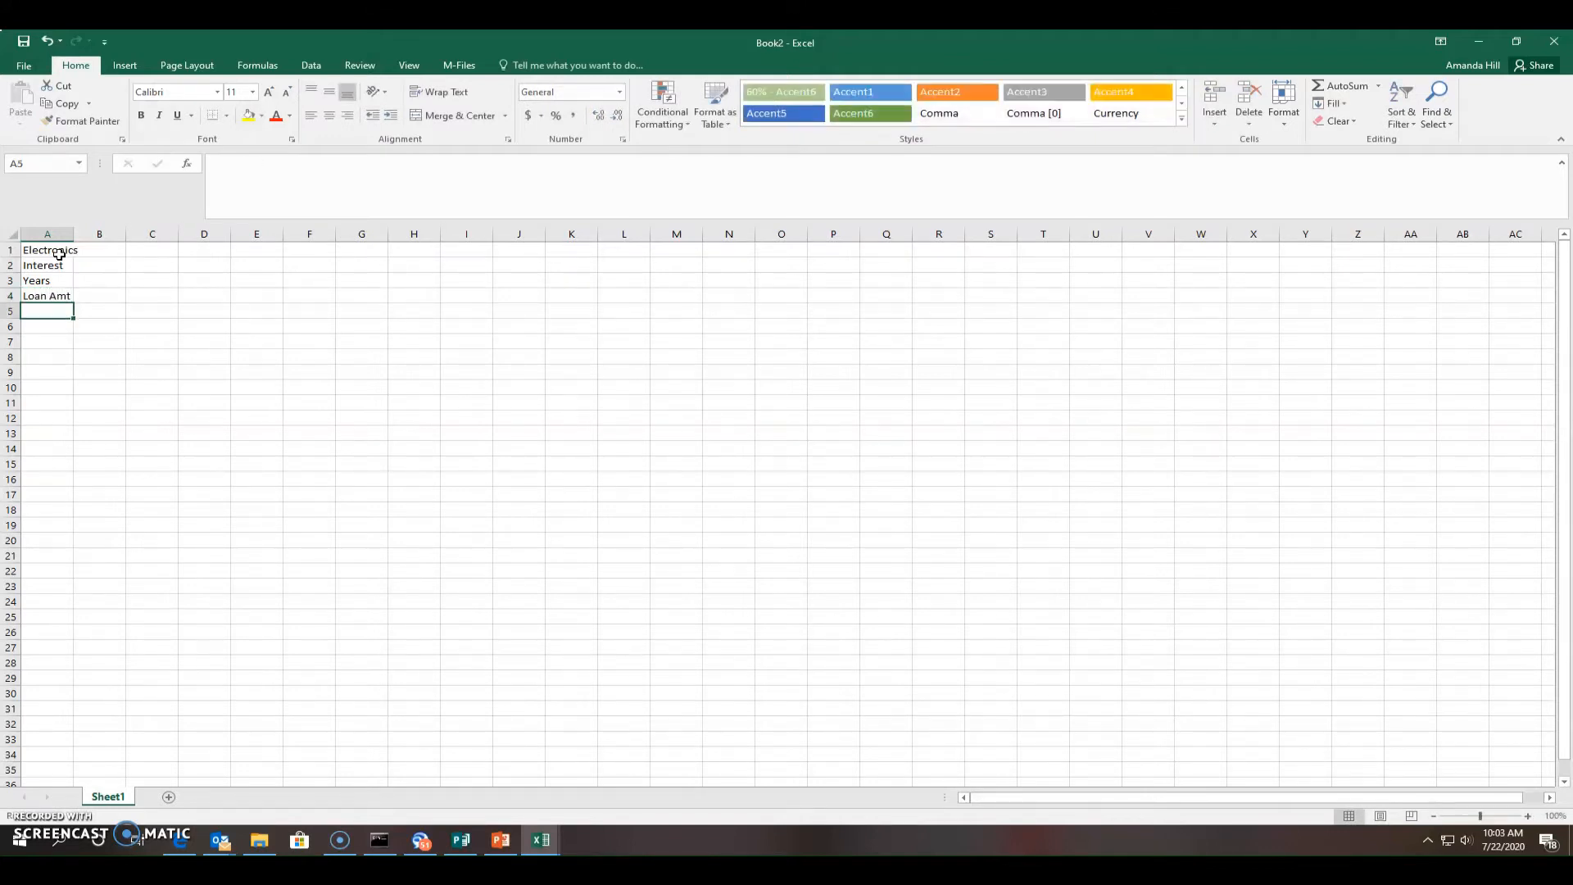
{"action": "type", "text": "Payment"}
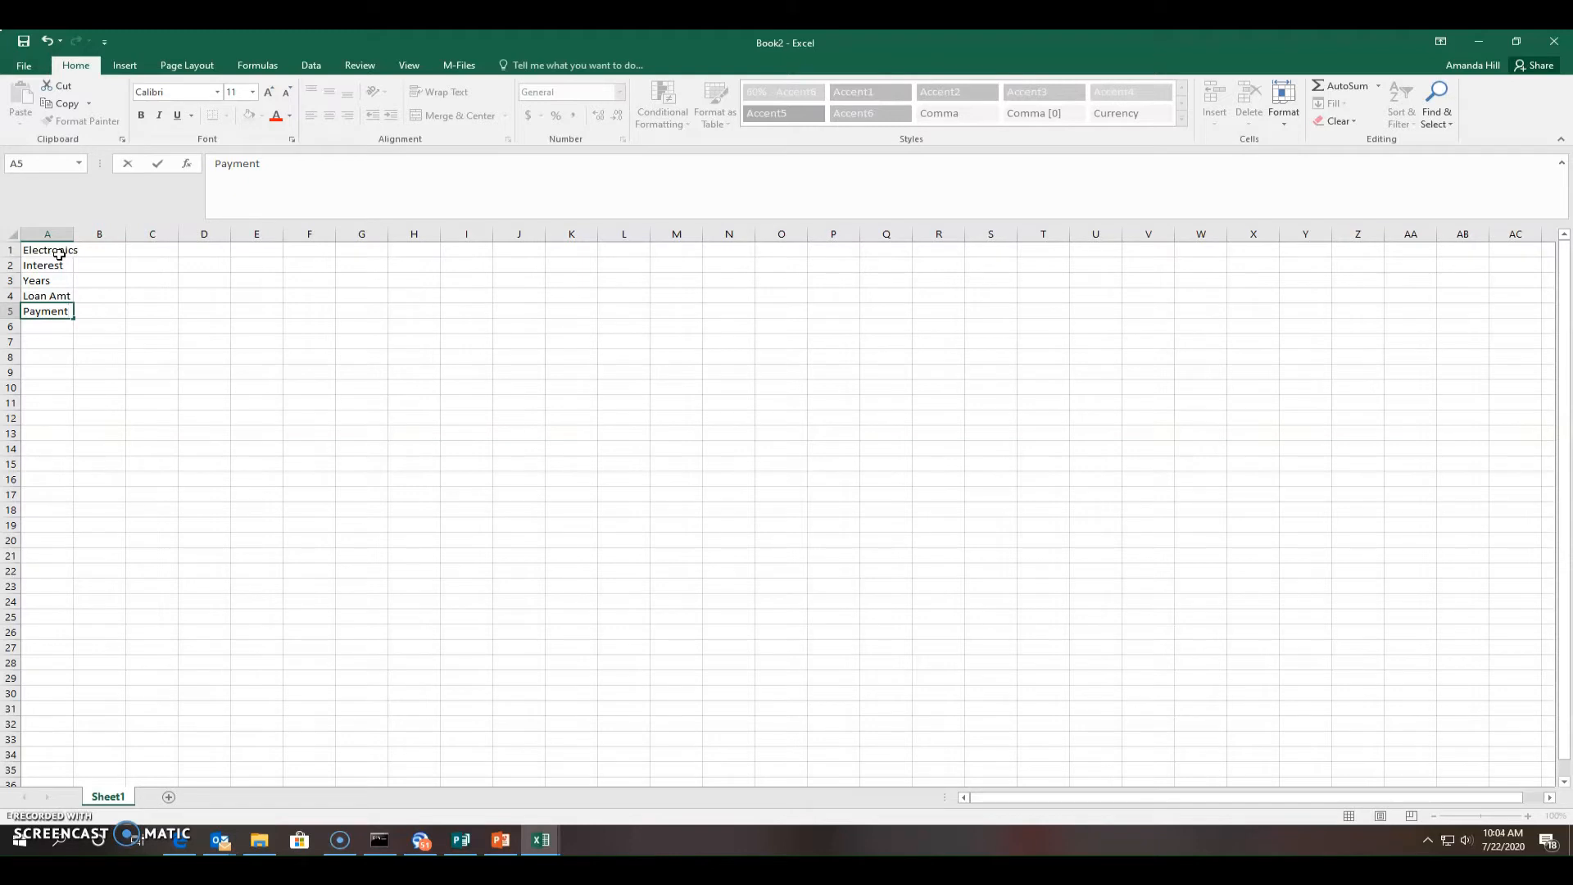
{"action": "left_click", "coordinate": [119, 269]}
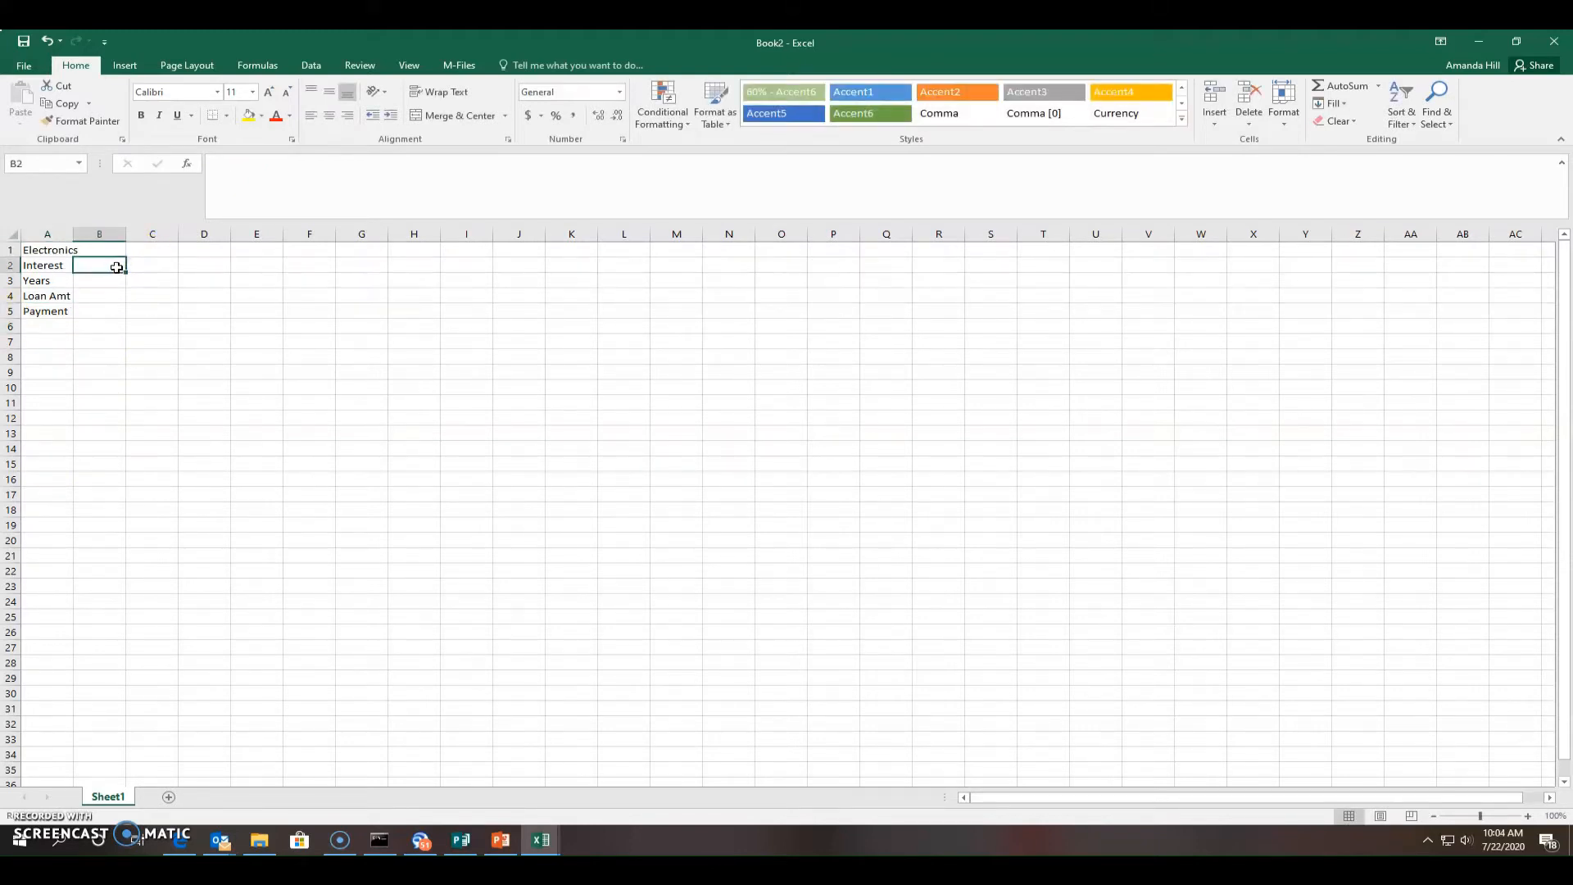
Enter 7.5, 2 and 2500 in B2, B3 and B4 for Interest, Years and Loan Amt
{"action": "type", "text": "7.5"}
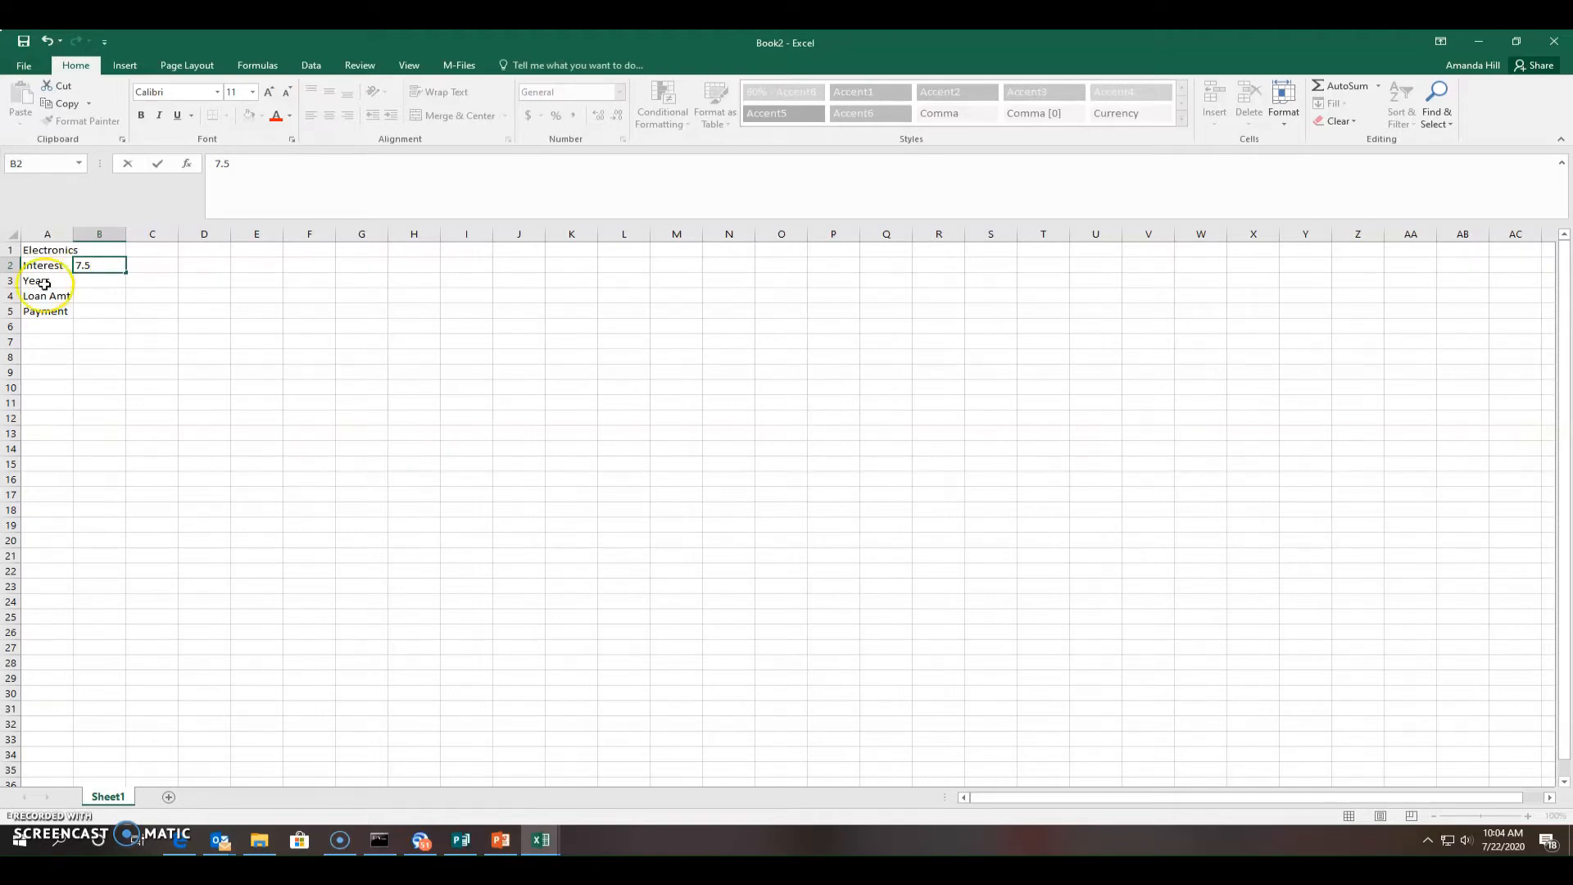
{"action": "left_click", "coordinate": [91, 280]}
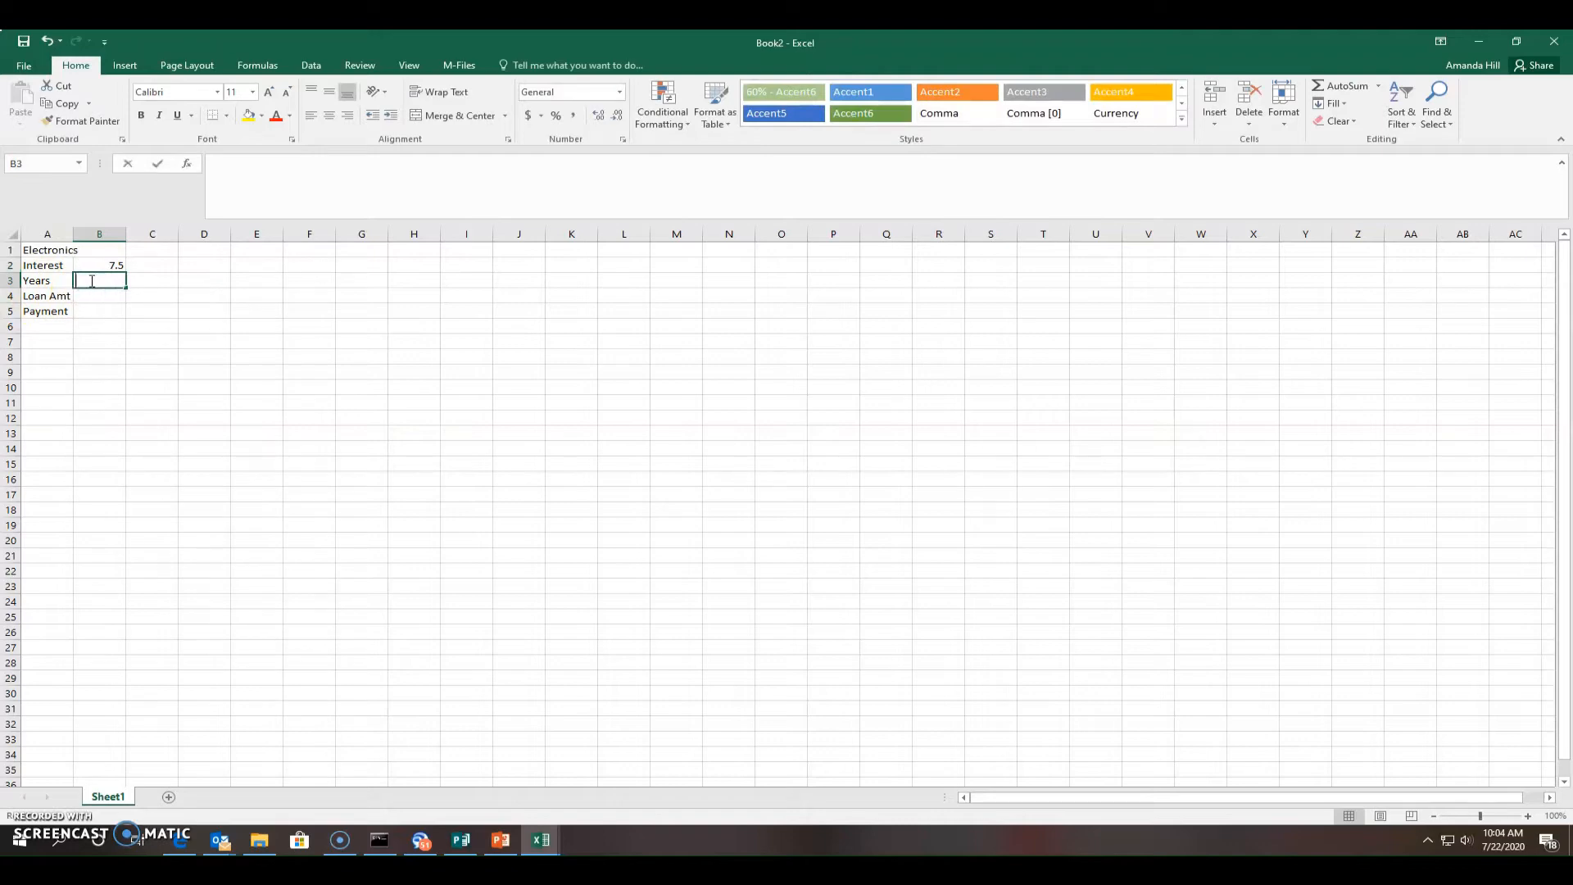
{"action": "type", "text": "2"}
{"action": "left_click", "coordinate": [95, 309]}
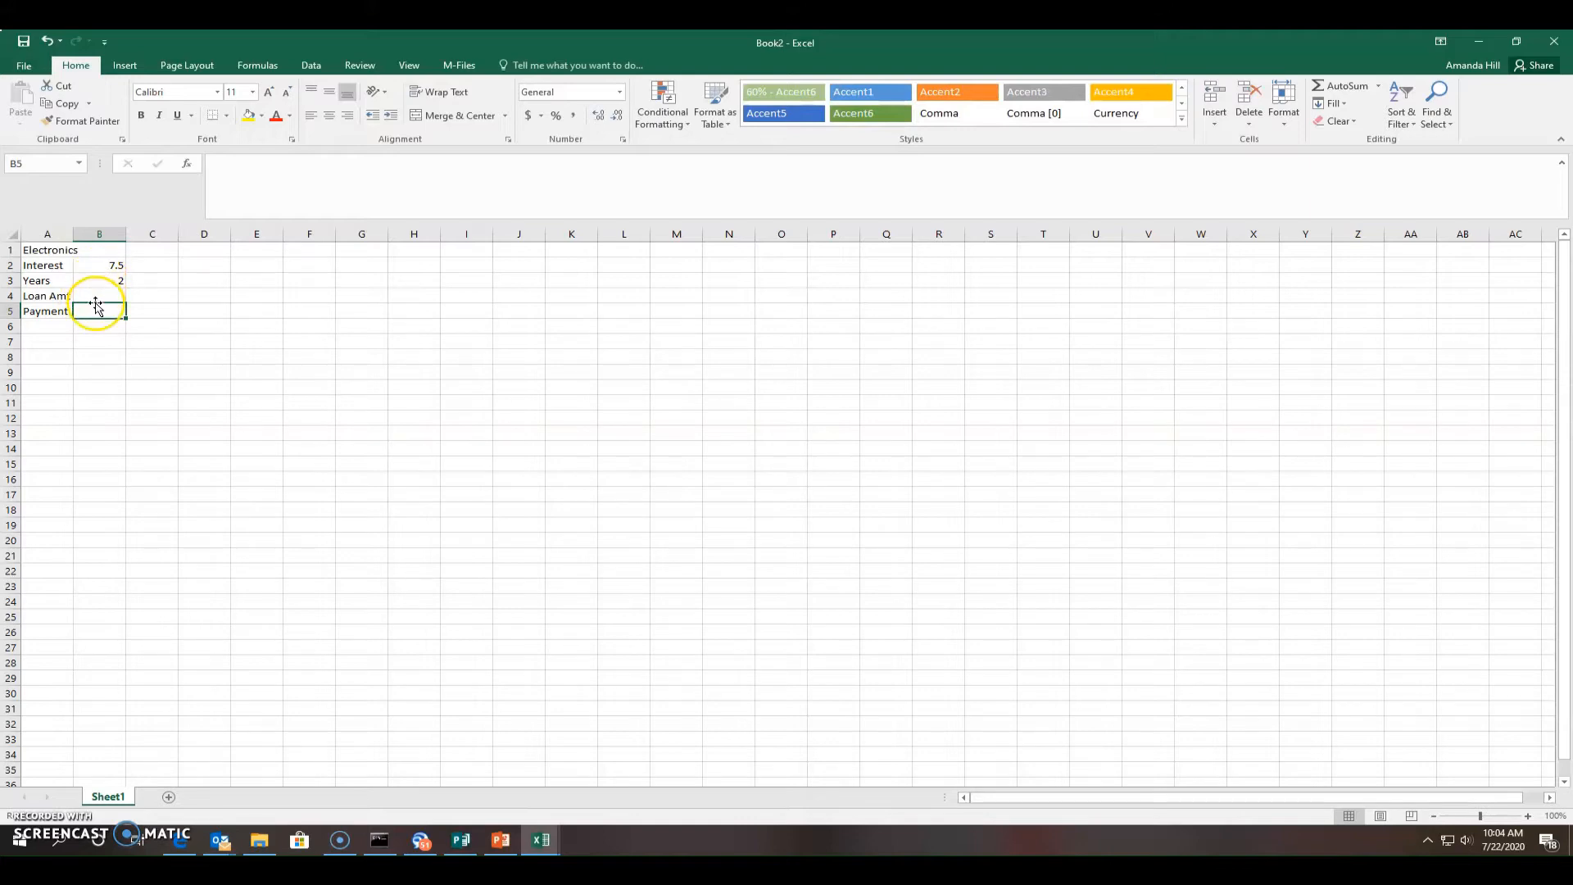
{"action": "left_click", "coordinate": [92, 295]}
{"action": "type", "text": "2500"}
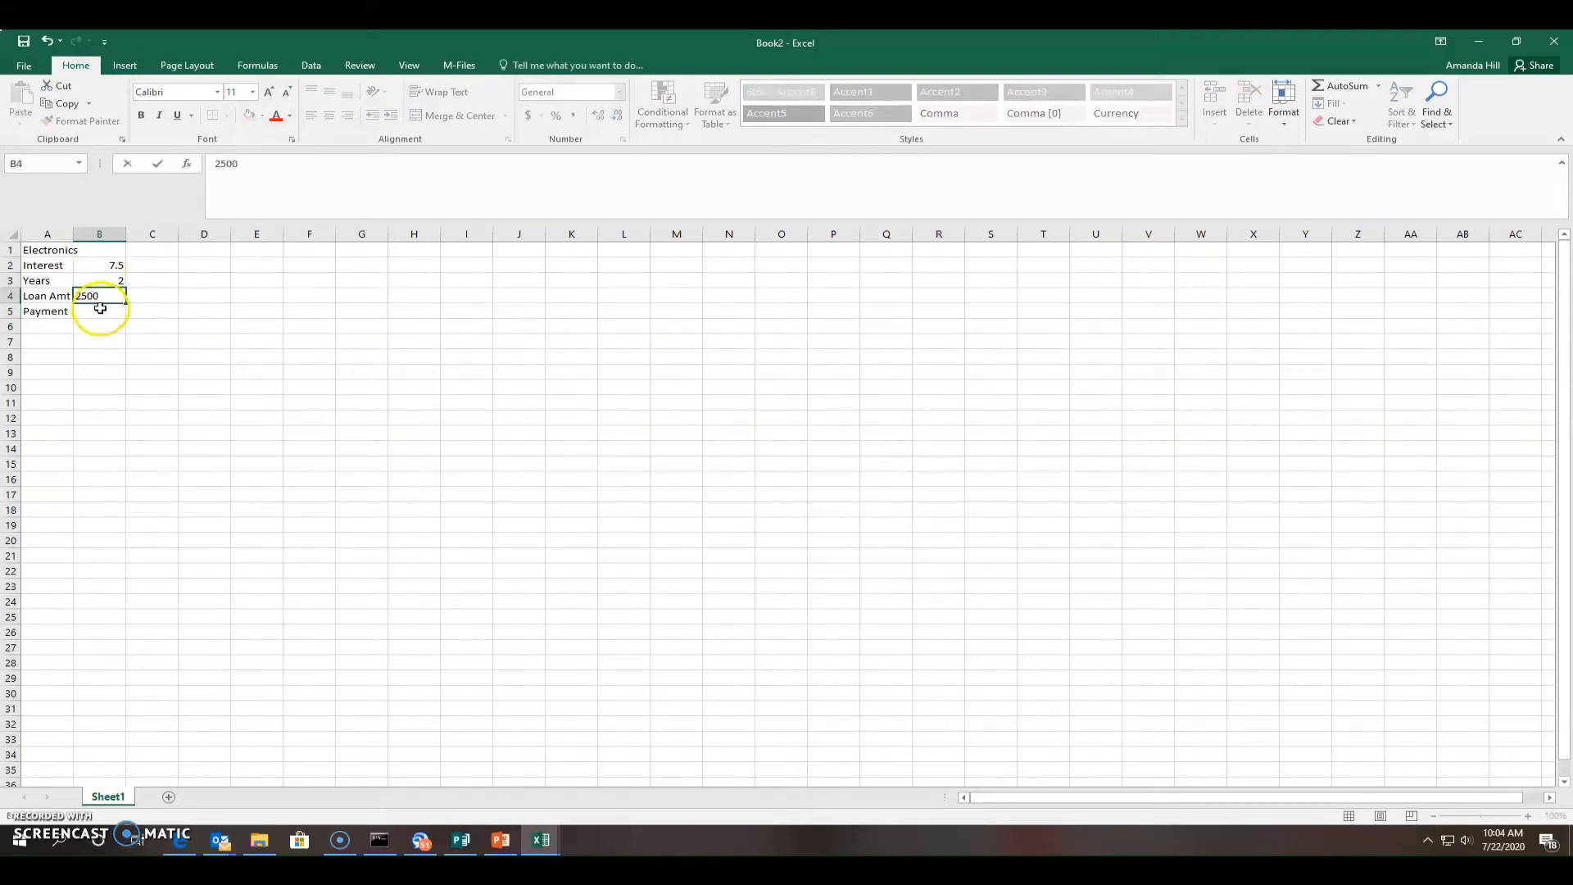
{"action": "left_click", "coordinate": [159, 326]}
{"action": "left_click", "coordinate": [108, 312]}
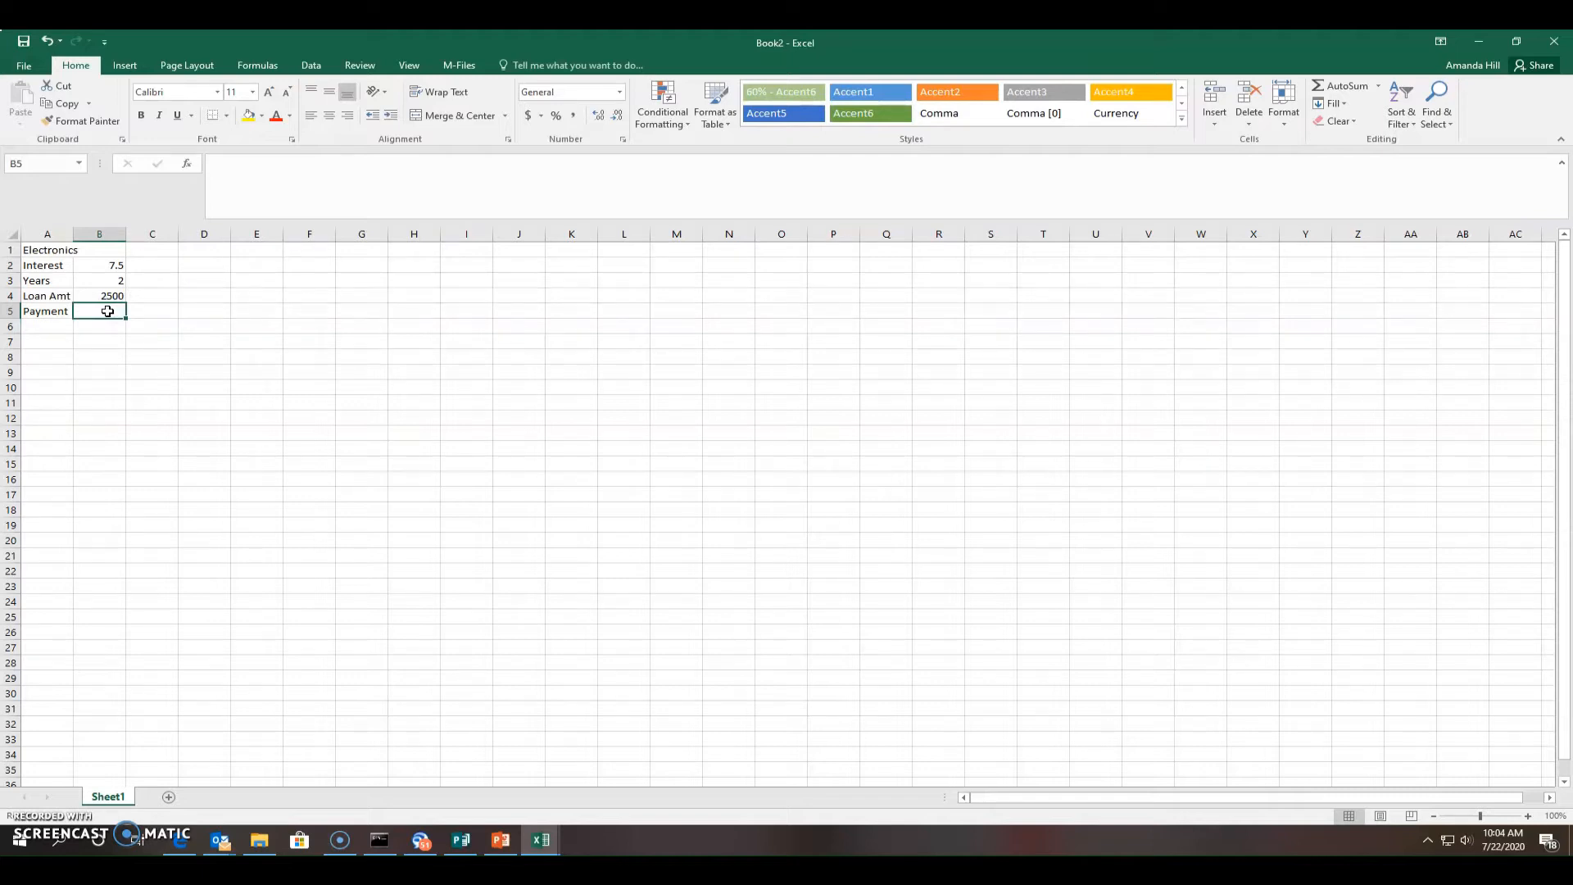
Enter the monthly payment formula =-PMT(B2/12, B3*12,B4) in B5
{"action": "type", "text": "="}
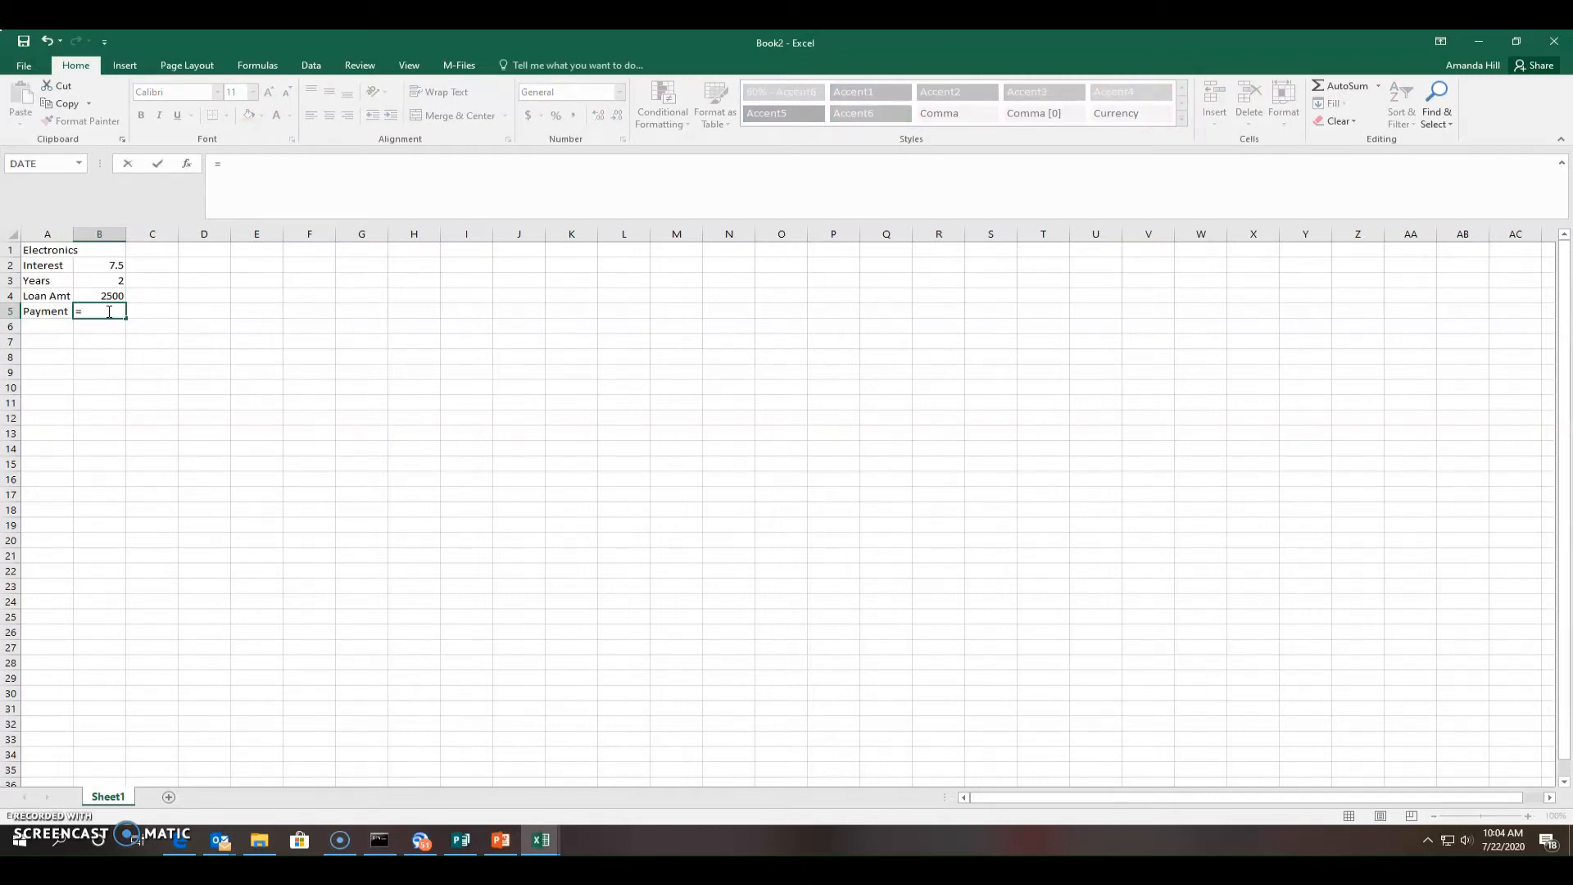
{"action": "type", "text": "-PMT"}
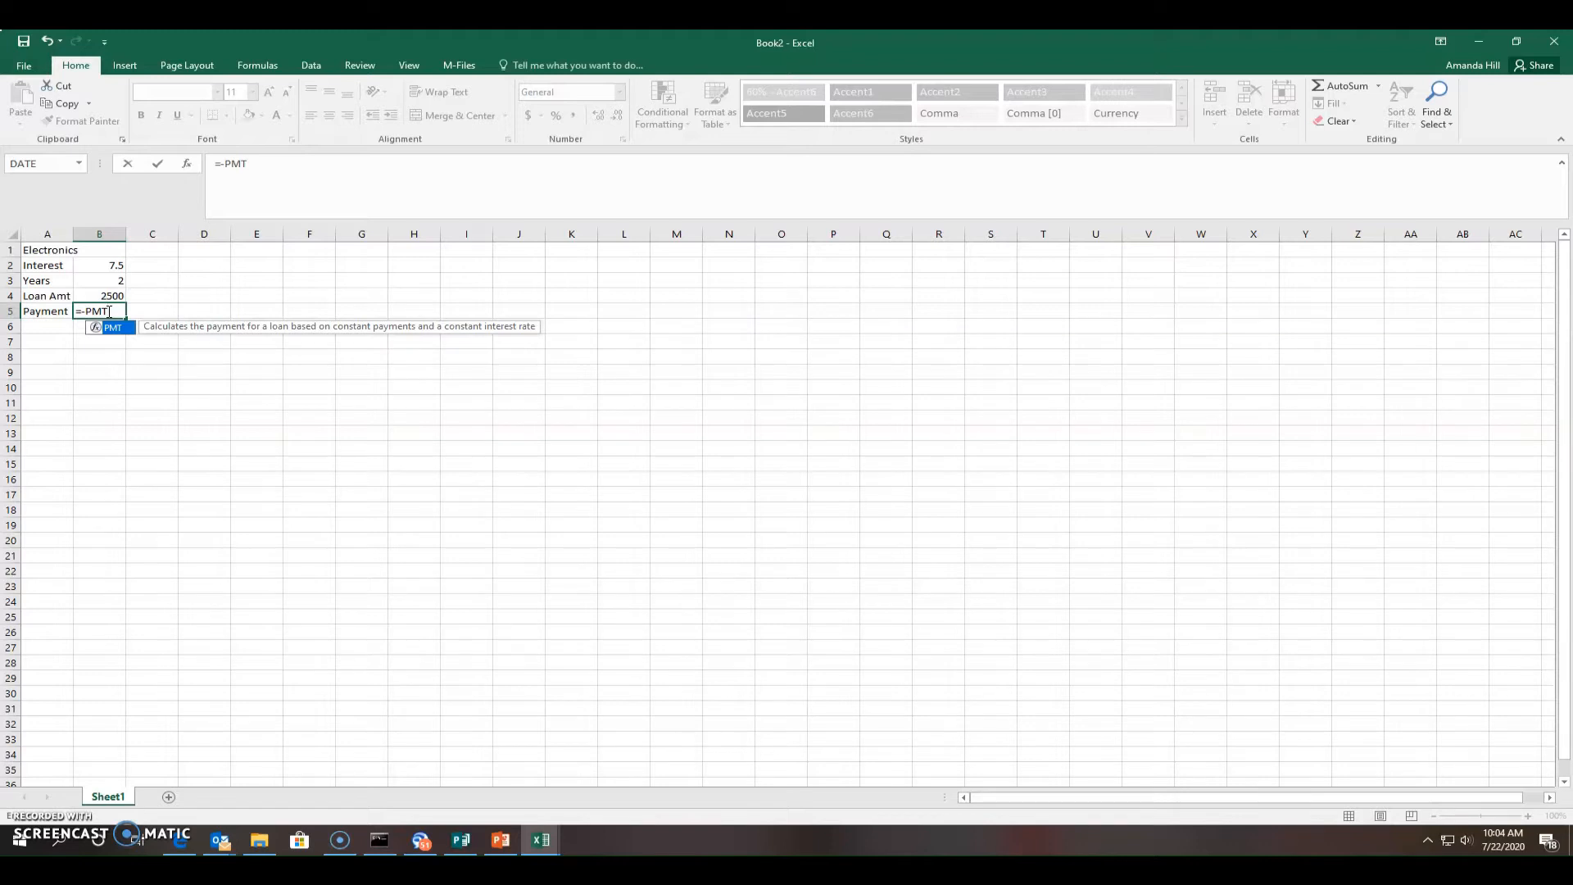
{"action": "type", "text": "("}
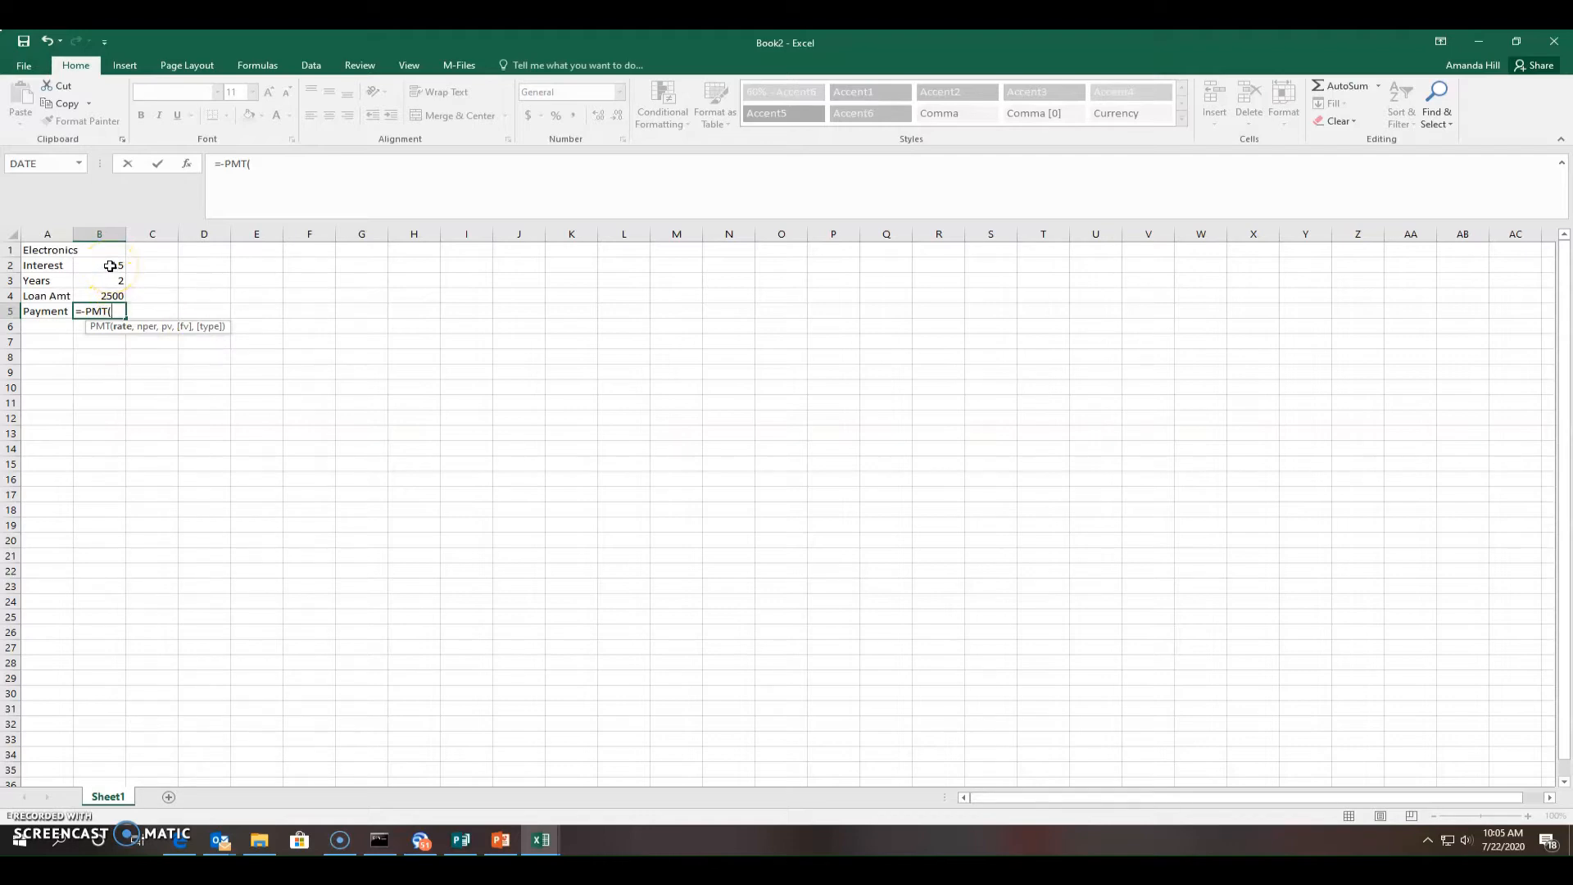
{"action": "type", "text": "B"}
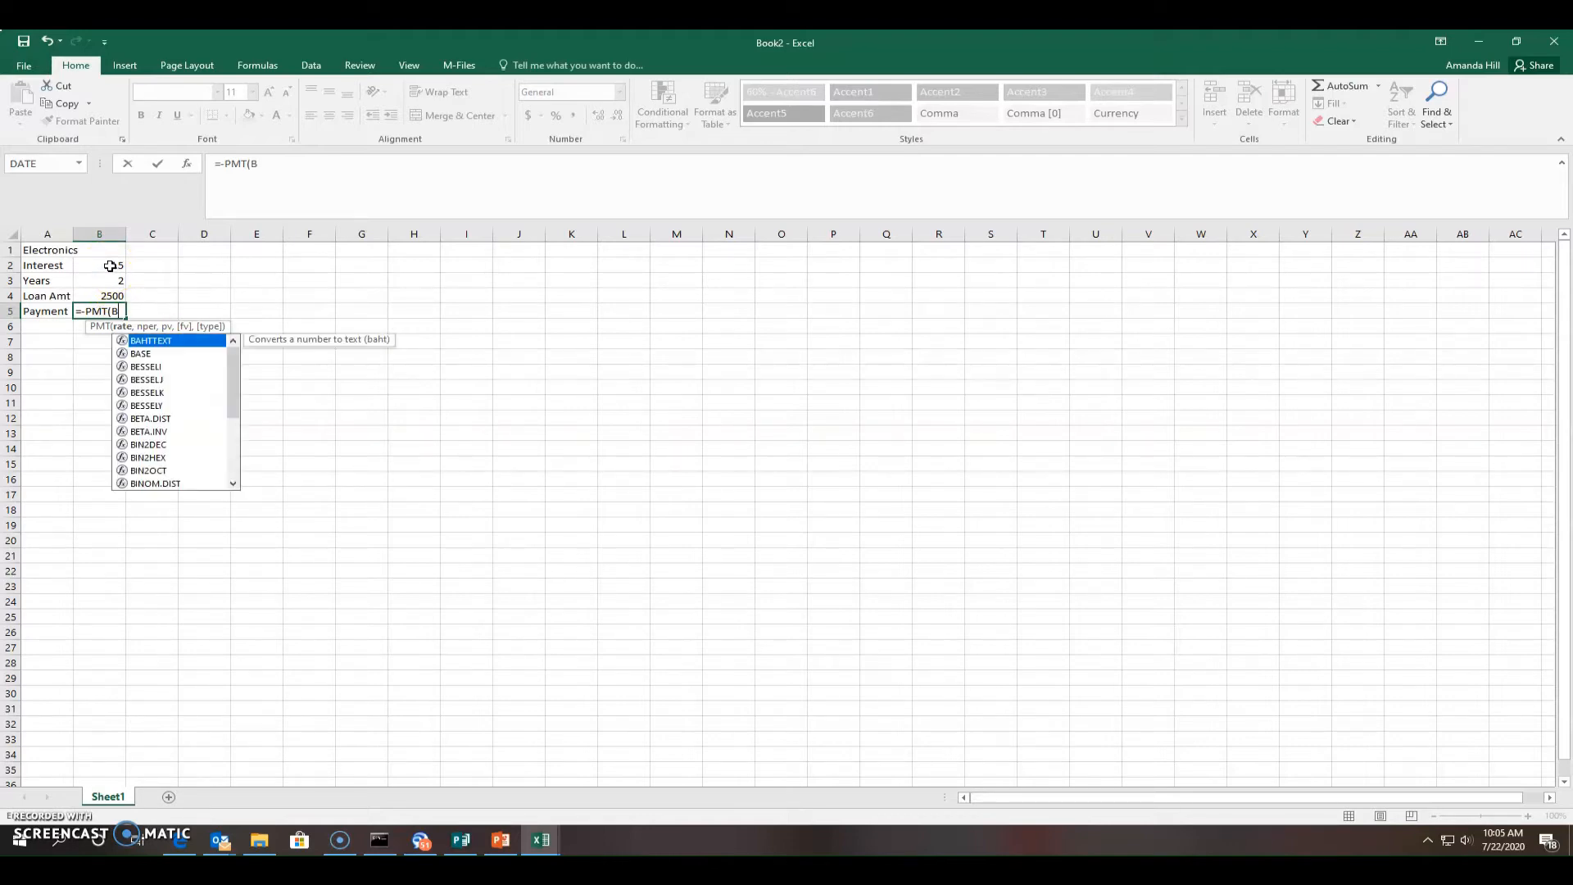
{"action": "type", "text": "2"}
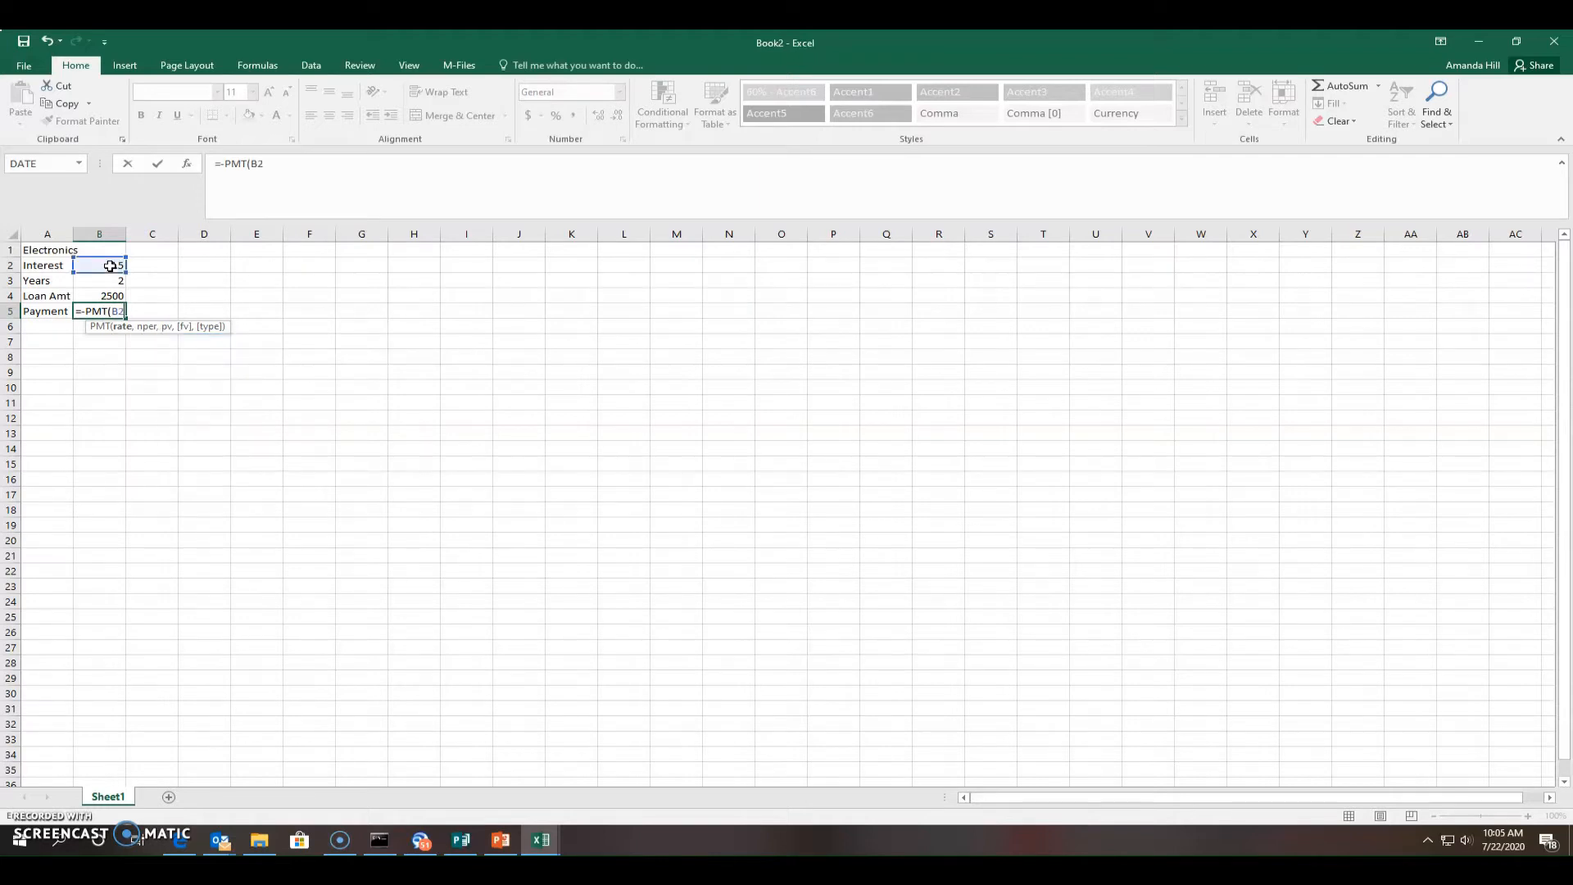
{"action": "type", "text": "/12, B3"}
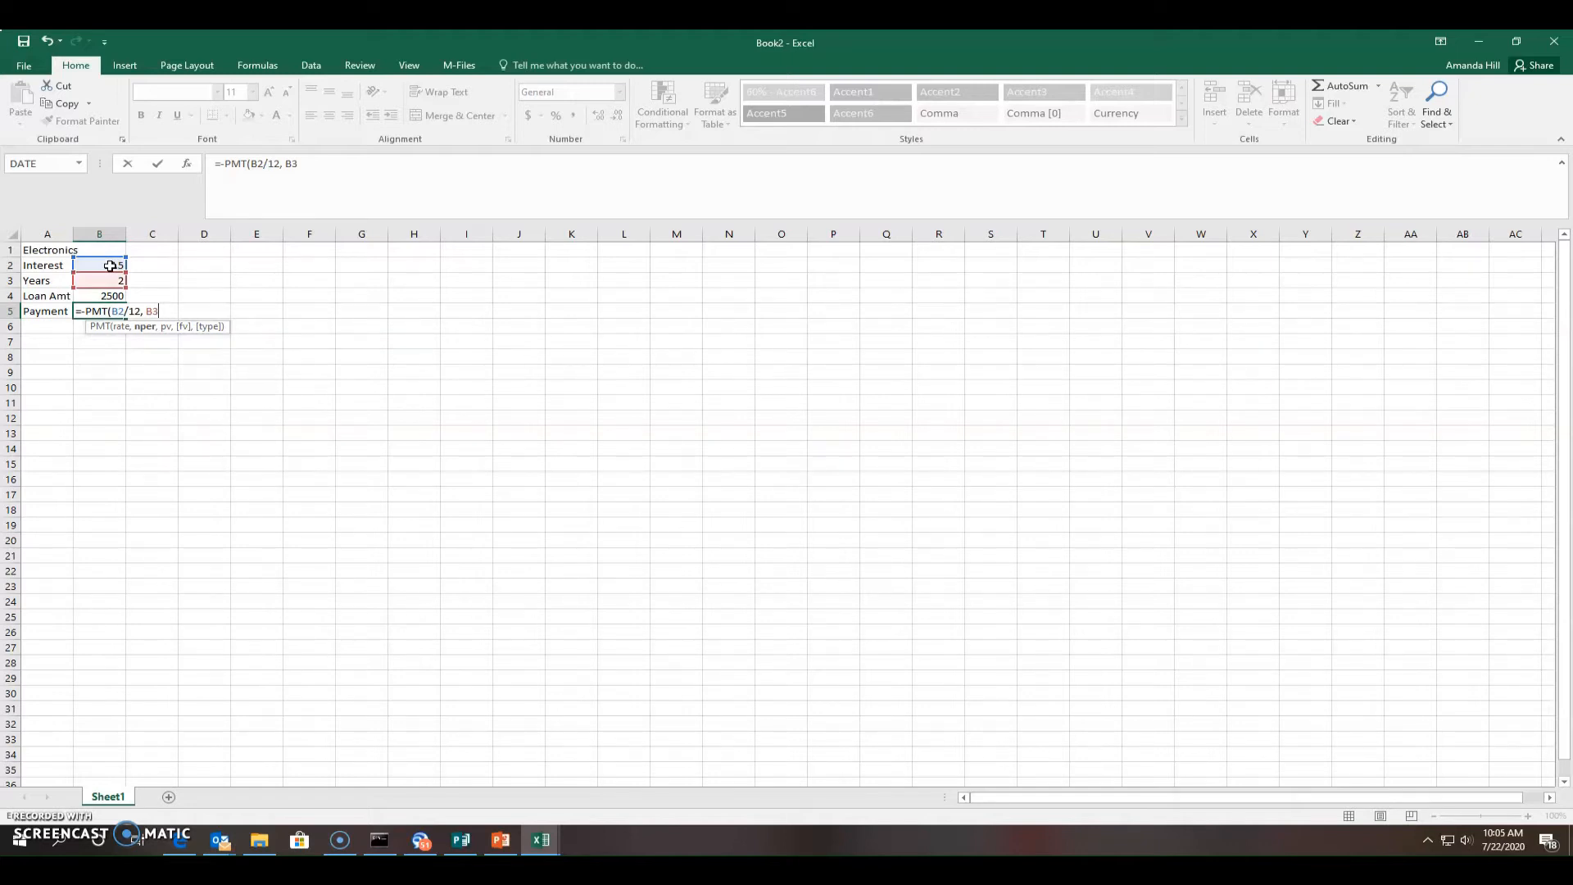
{"action": "type", "text": "*12,B"}
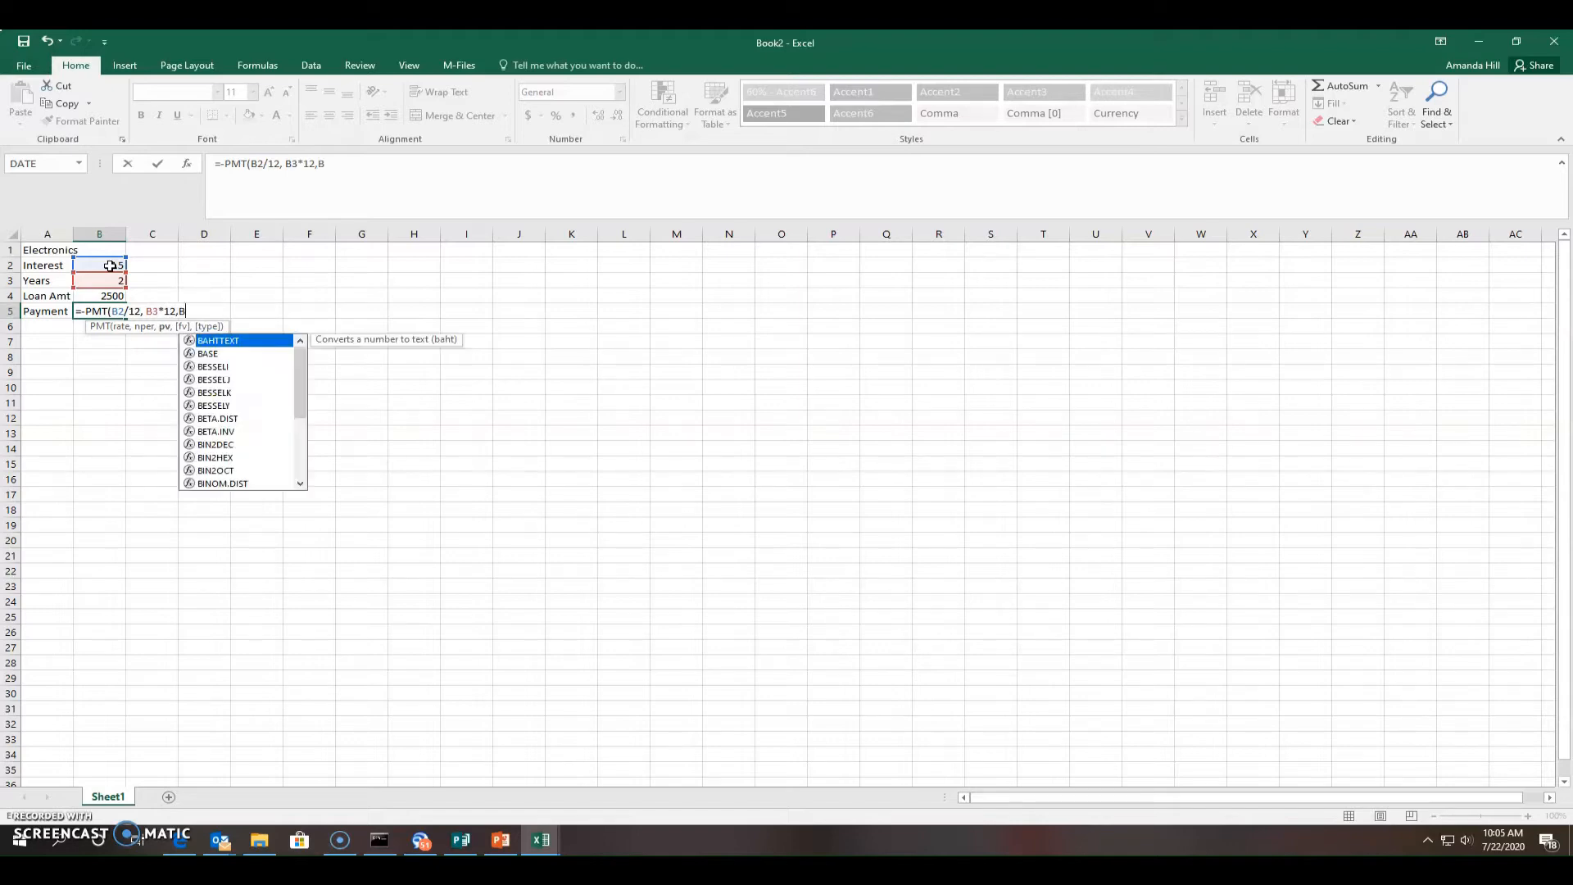
{"action": "type", "text": "4"}
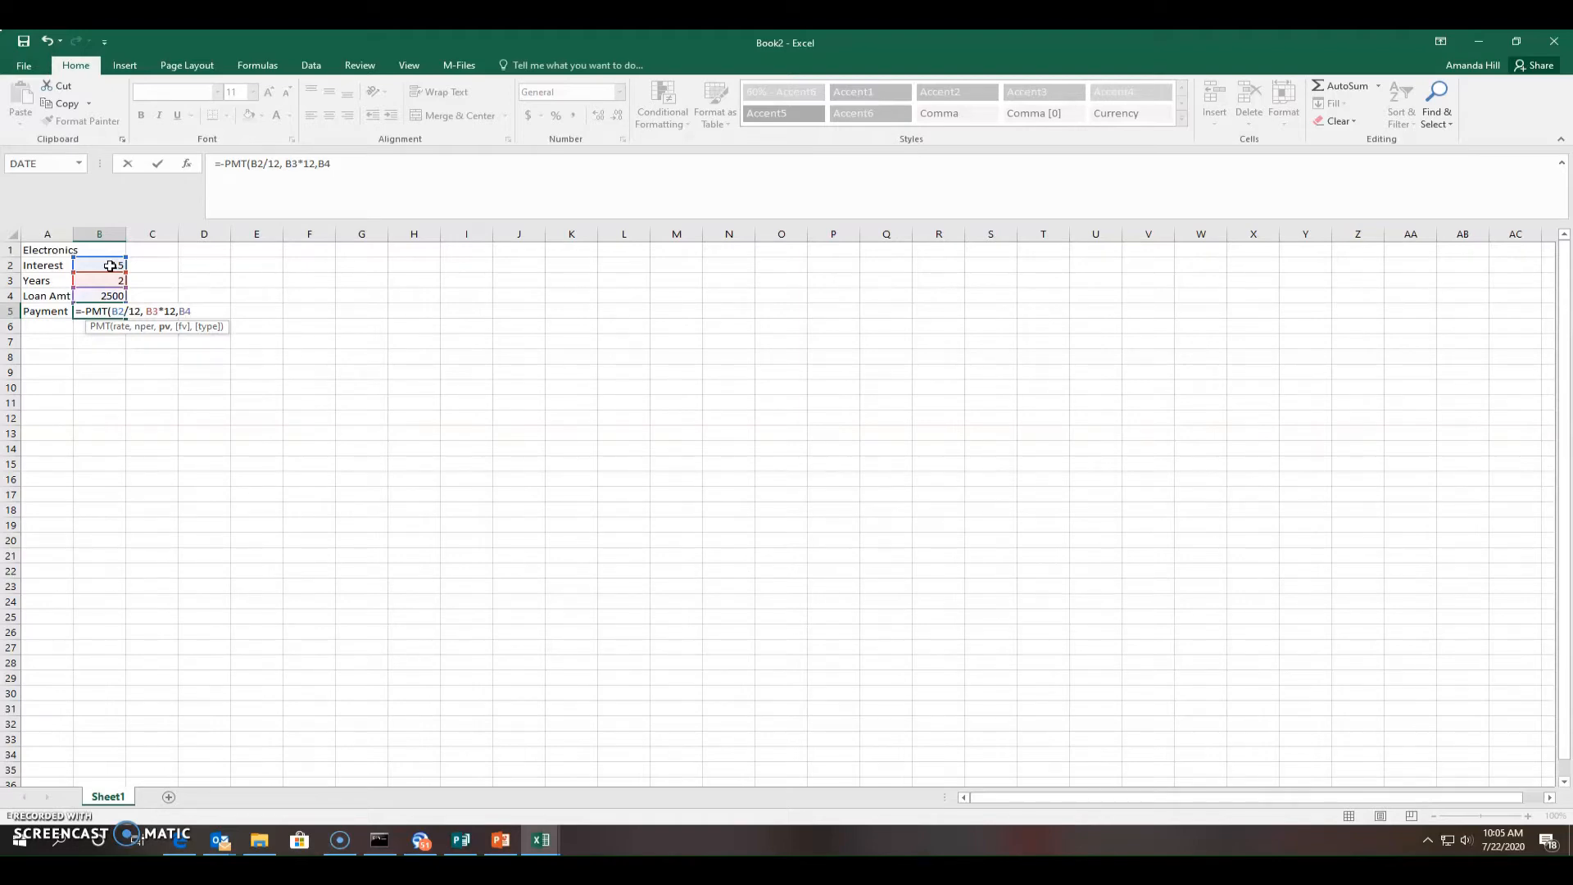
{"action": "type", "text": ")"}
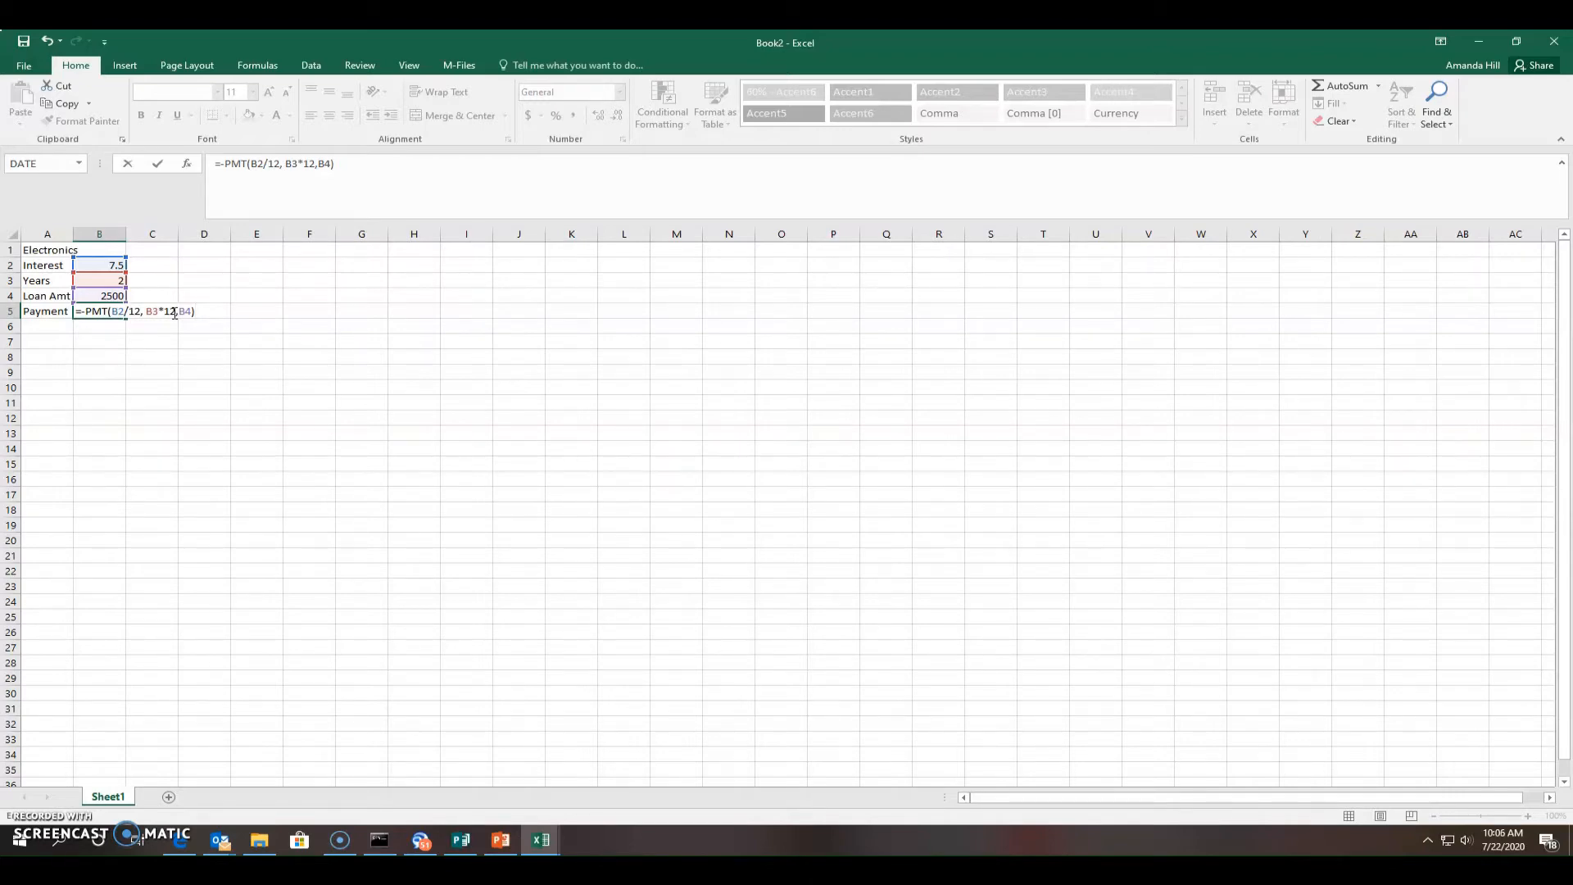
{"action": "key", "text": "Return"}
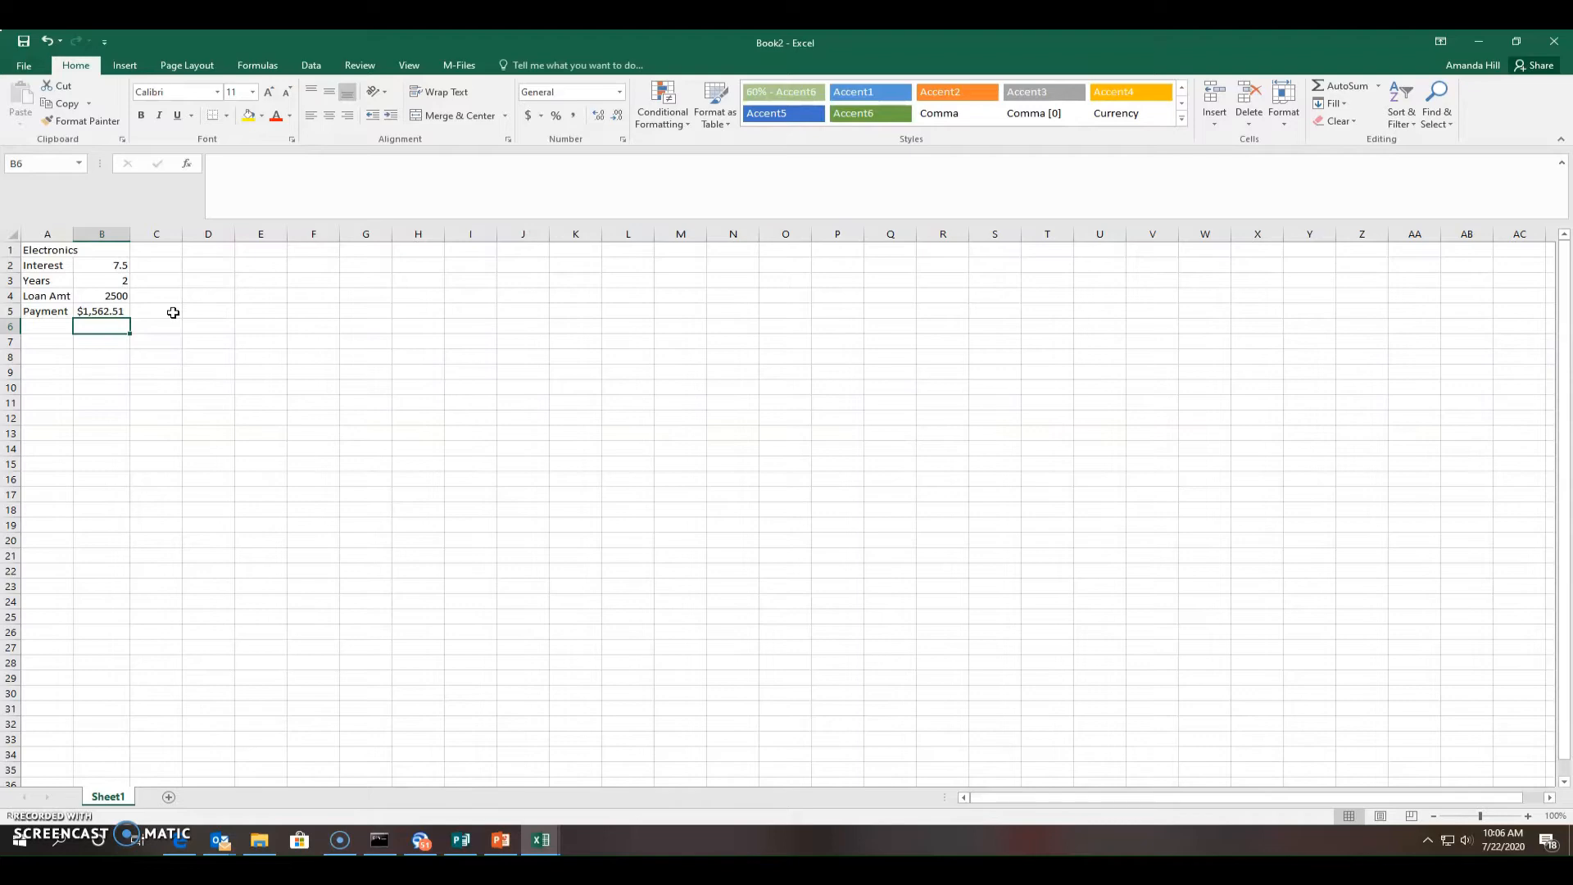
Change the Interest in B2 to 7.5% so the Payment in B5 shows $112.50
{"action": "left_click", "coordinate": [115, 267]}
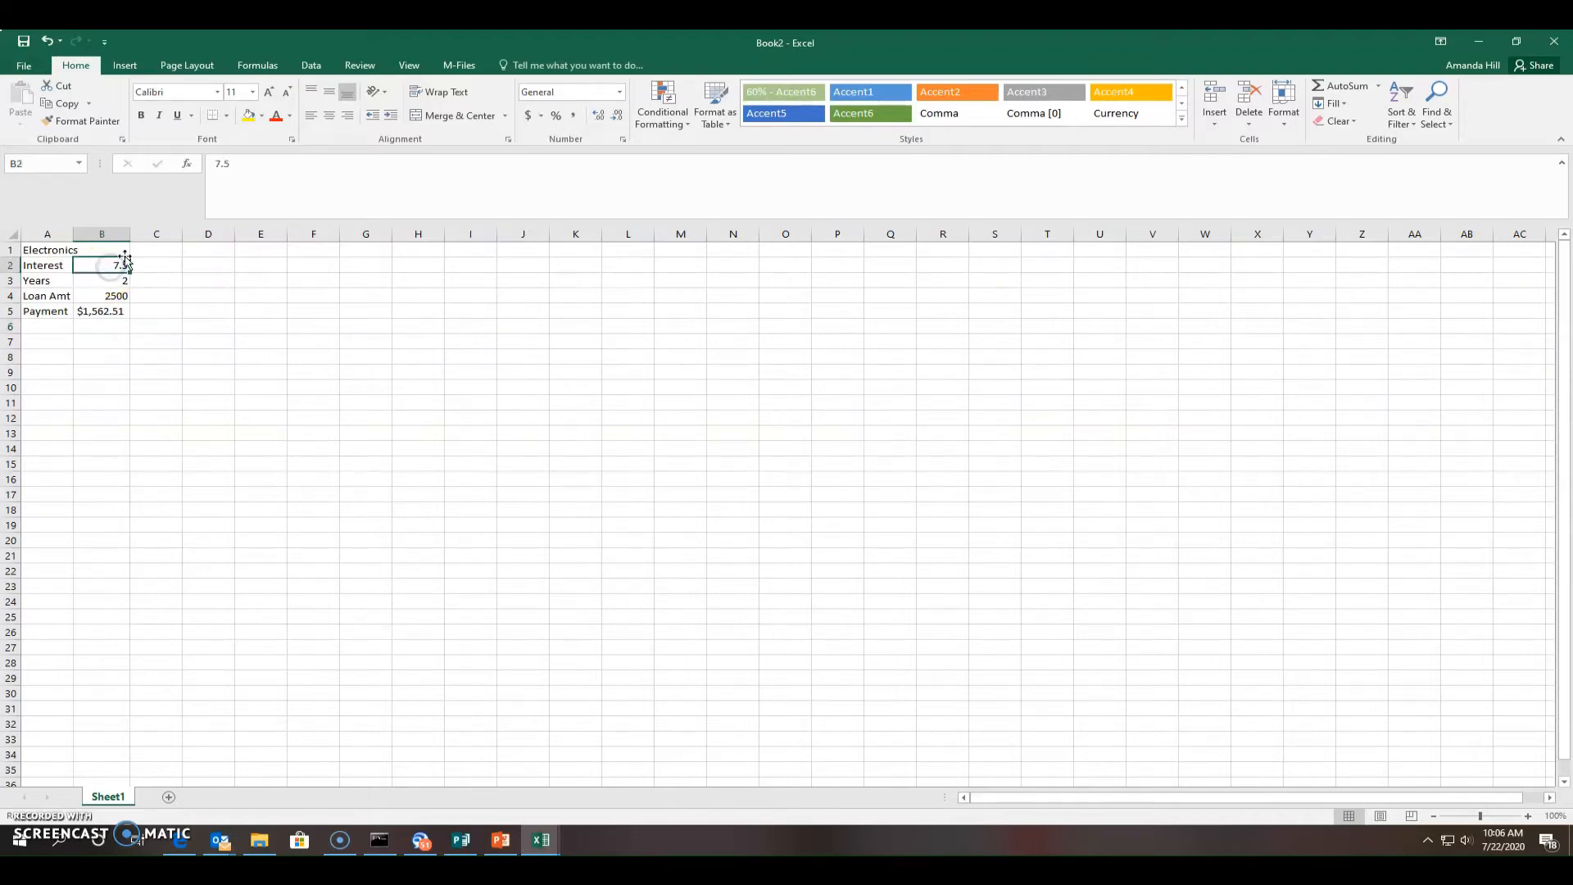
{"action": "left_click", "coordinate": [245, 166]}
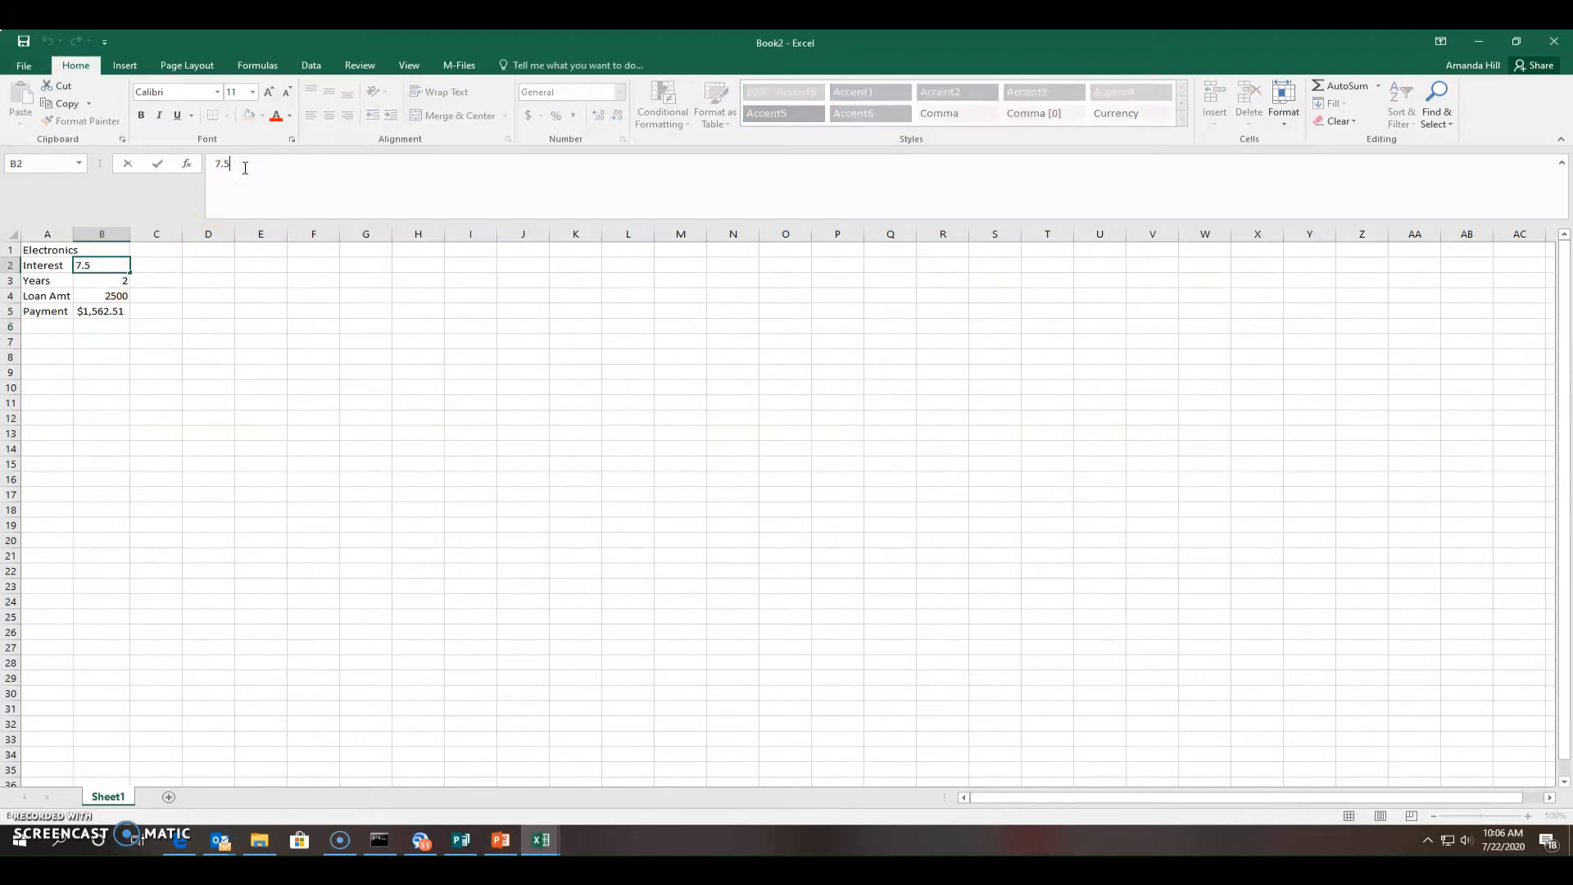
{"action": "type", "text": "%"}
{"action": "left_click", "coordinate": [213, 340]}
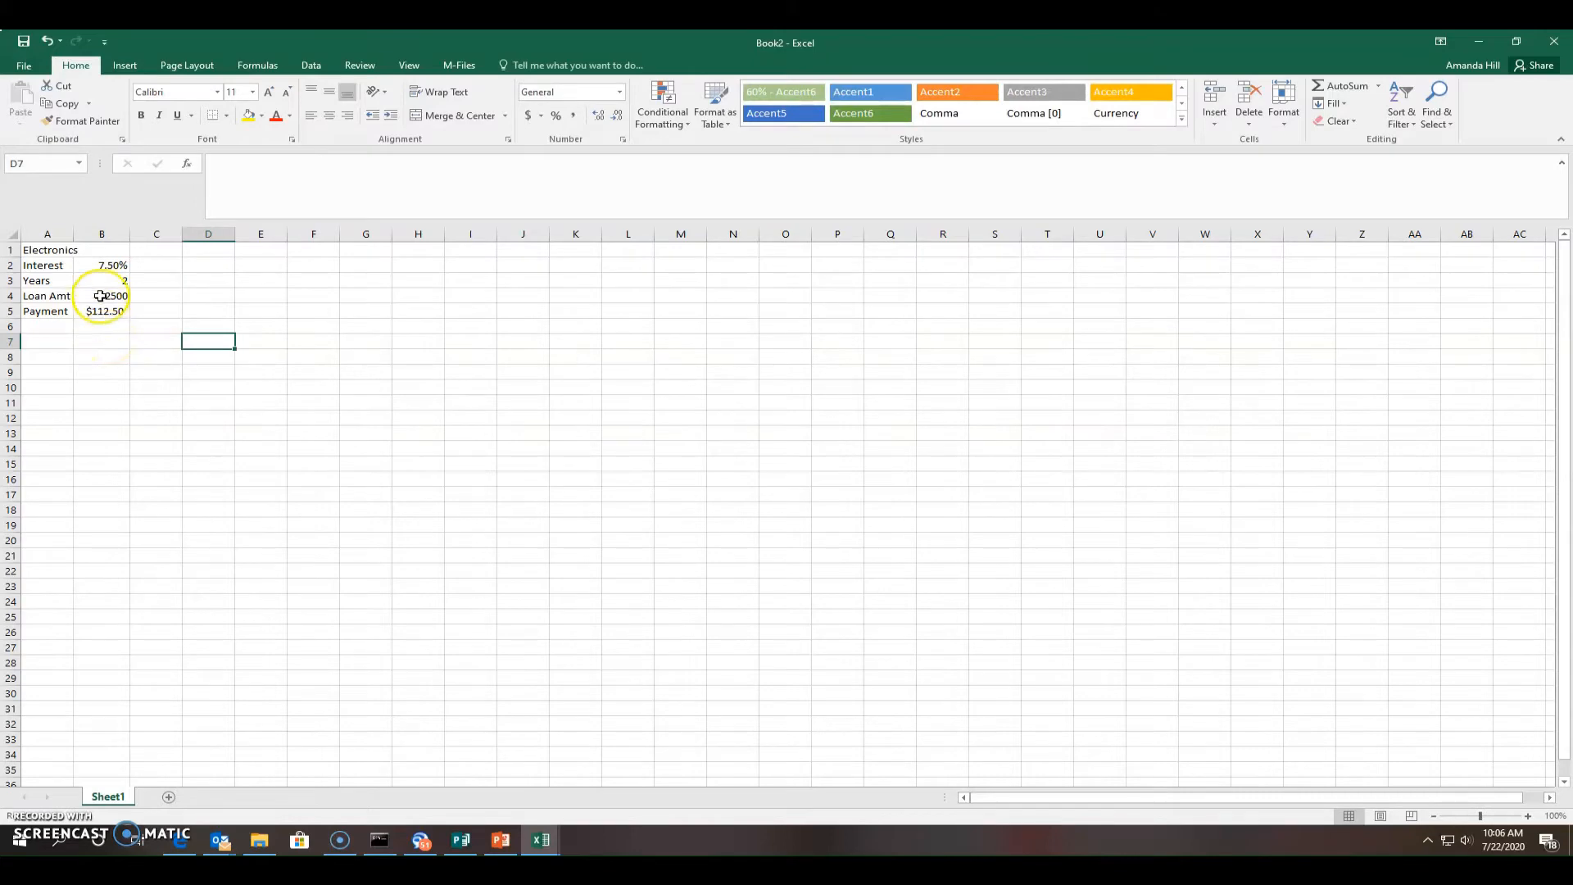
{"action": "left_click", "coordinate": [102, 264]}
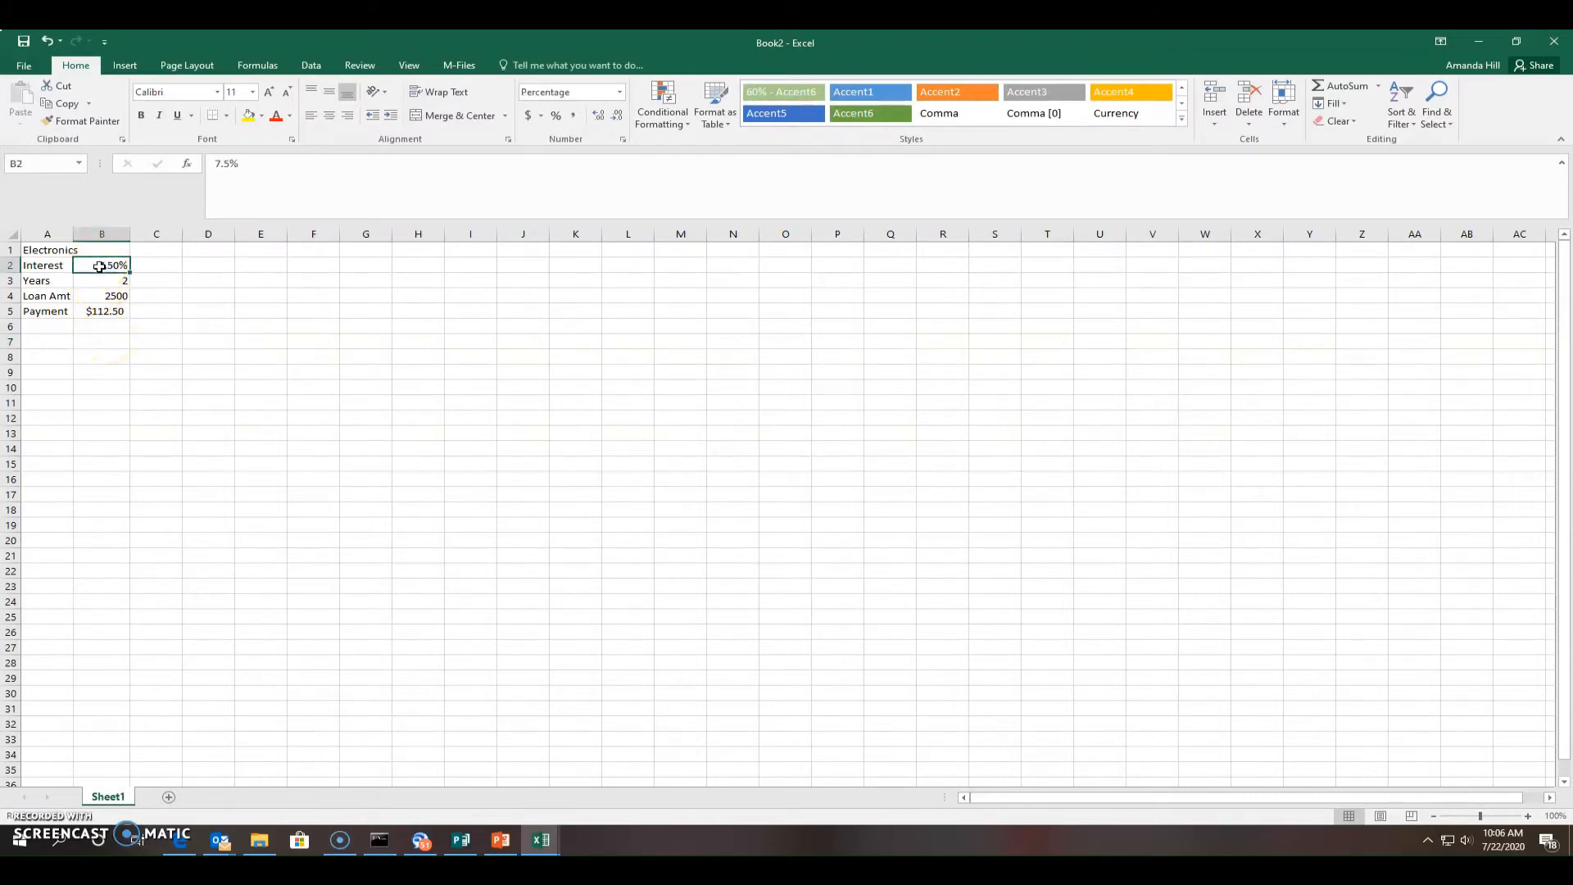
{"action": "left_click", "coordinate": [236, 180]}
{"action": "left_click", "coordinate": [118, 268]}
{"action": "left_click", "coordinate": [107, 316]}
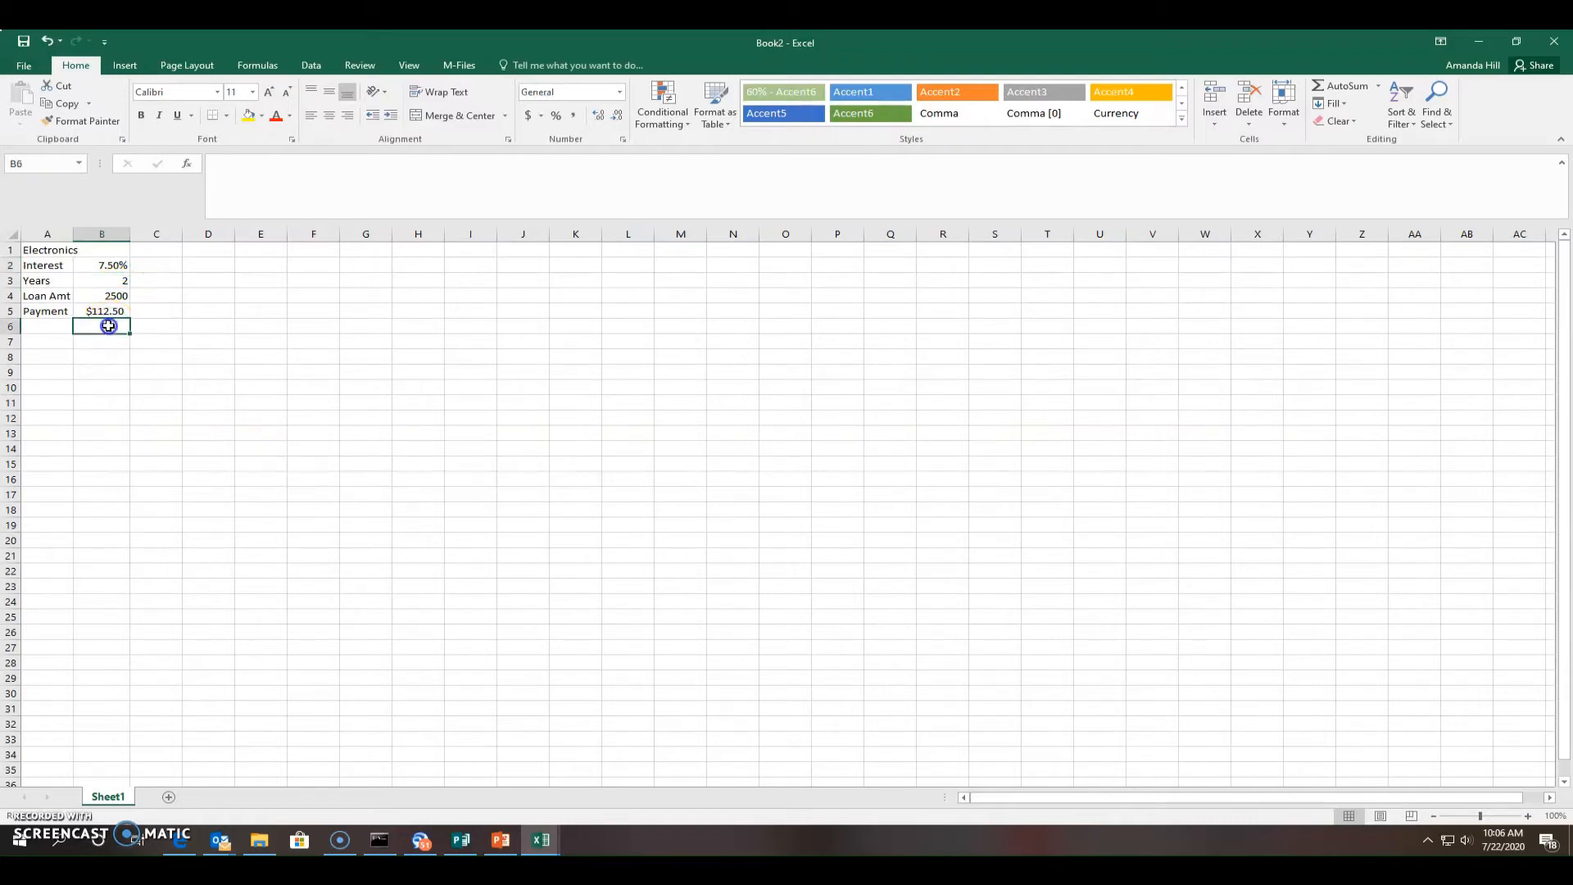
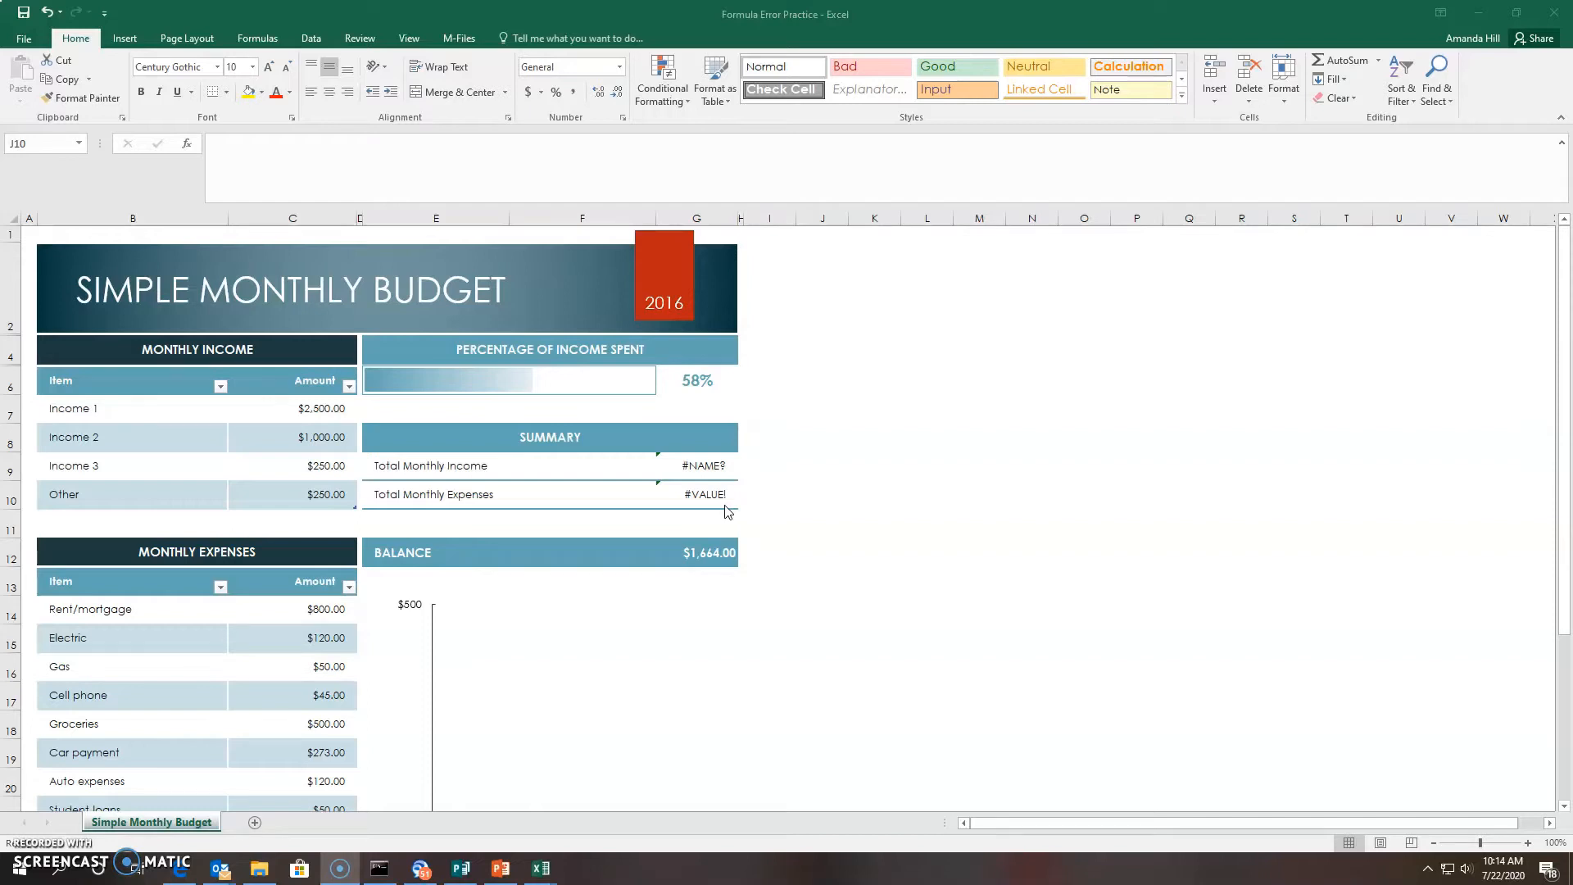
Select the Total Monthly Income #NAME? cell and open Help on this error
{"action": "left_click", "coordinate": [703, 466]}
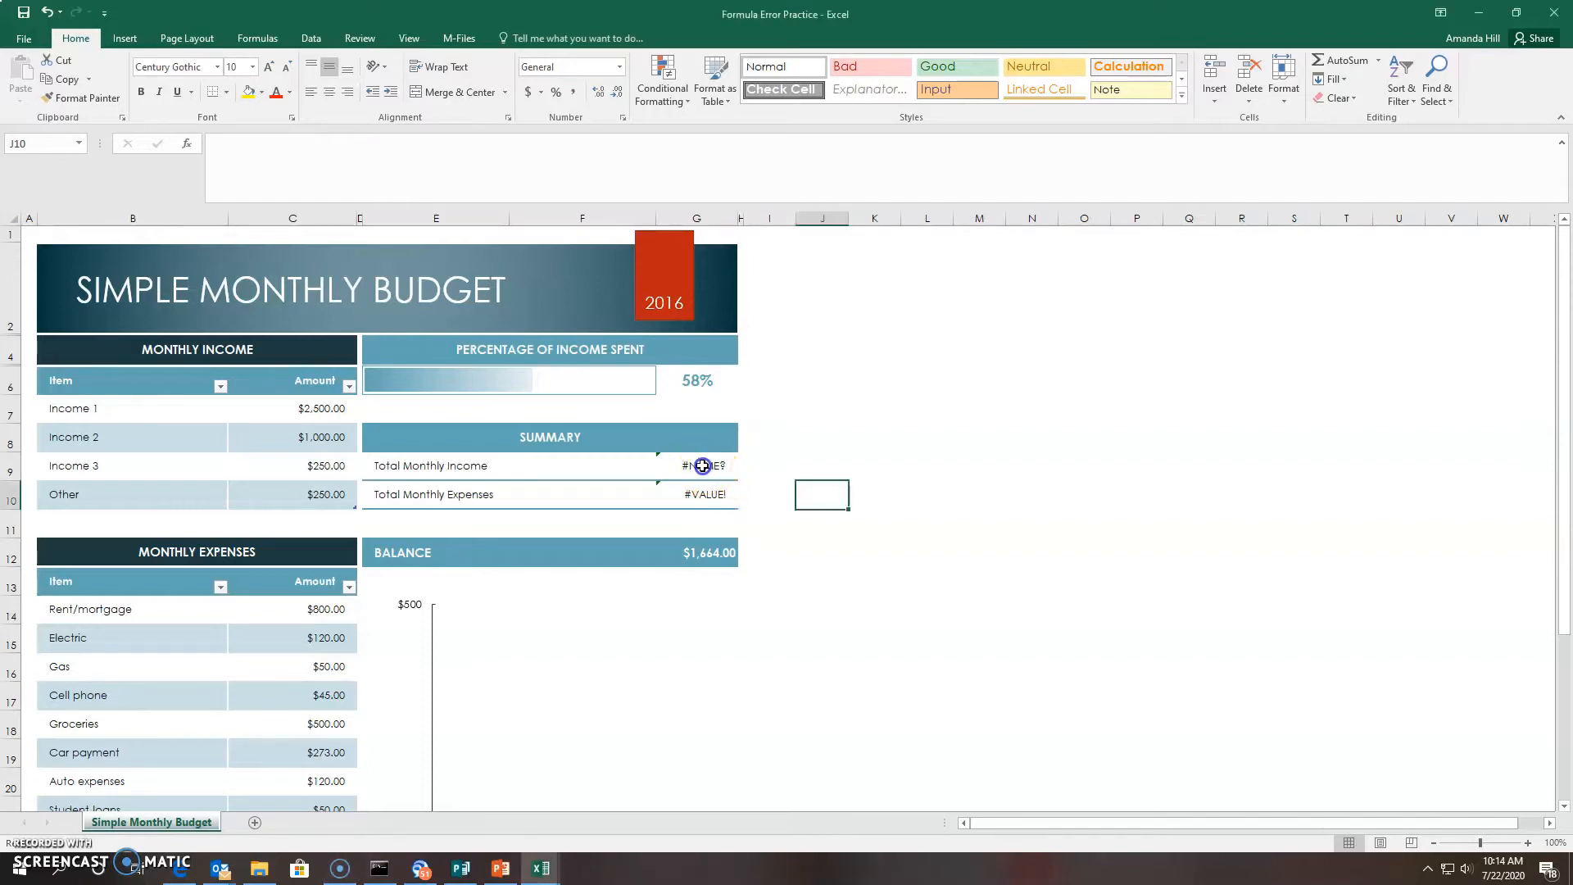
{"action": "left_click", "coordinate": [702, 465]}
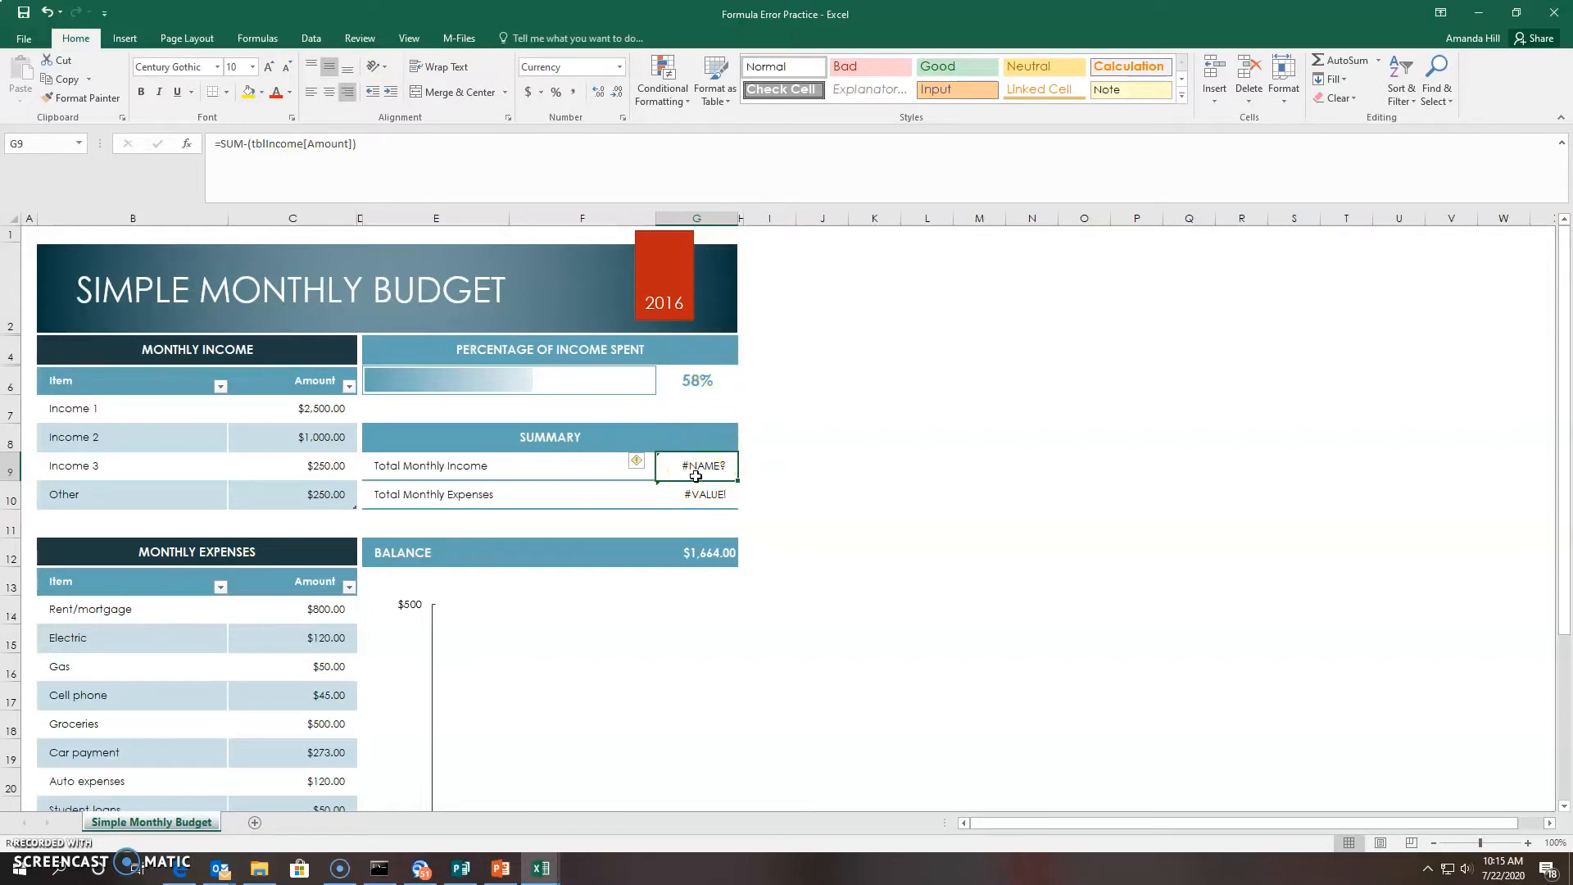
{"action": "mouse_move", "coordinate": [639, 471]}
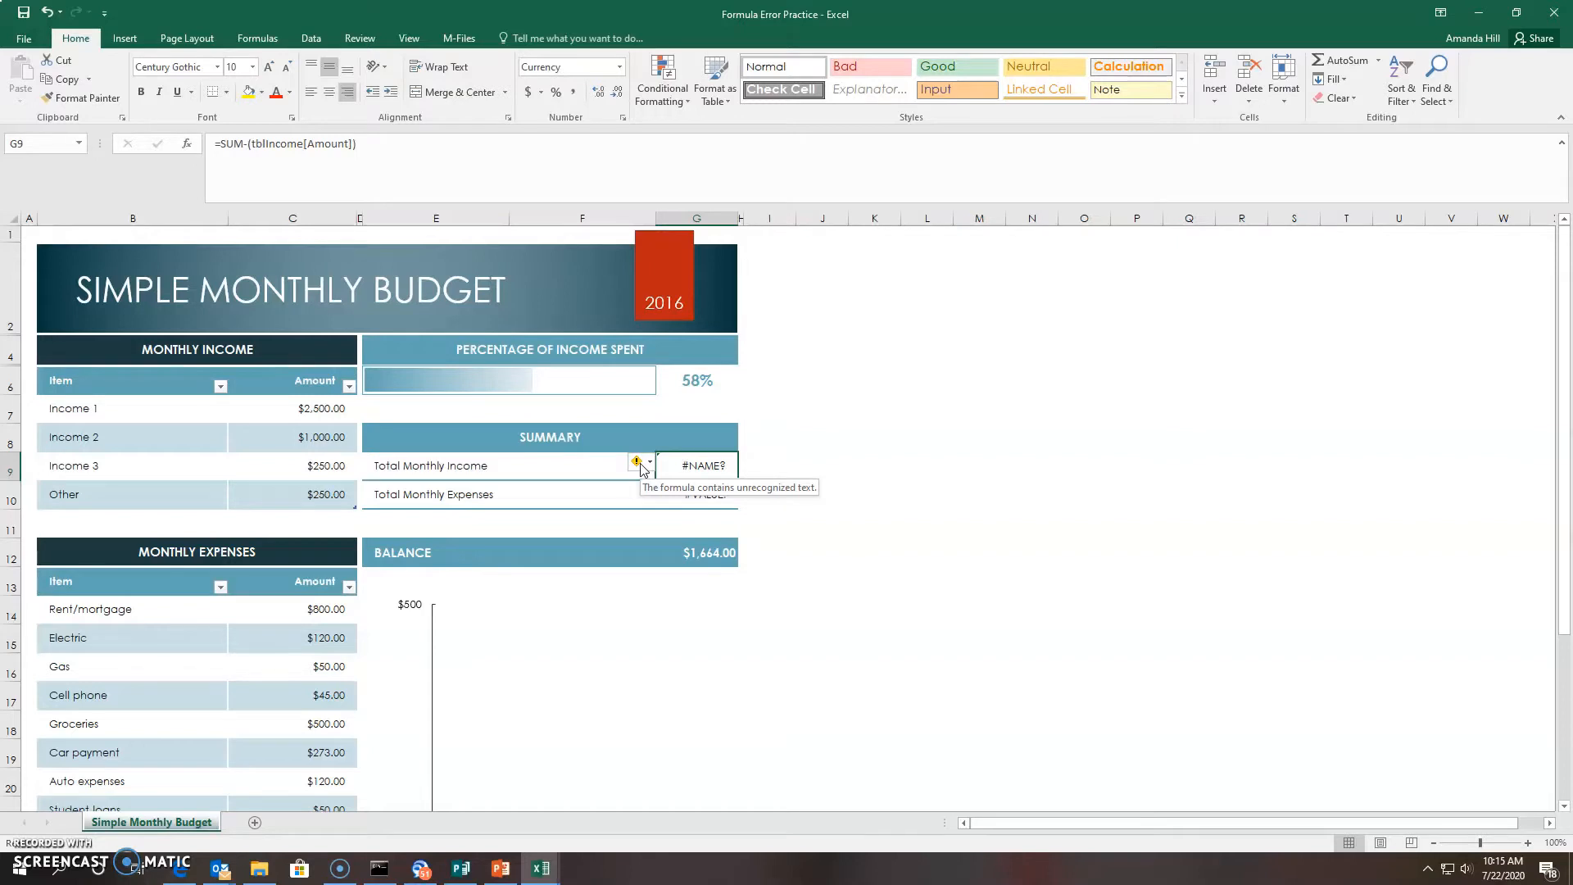
{"action": "left_click", "coordinate": [650, 463]}
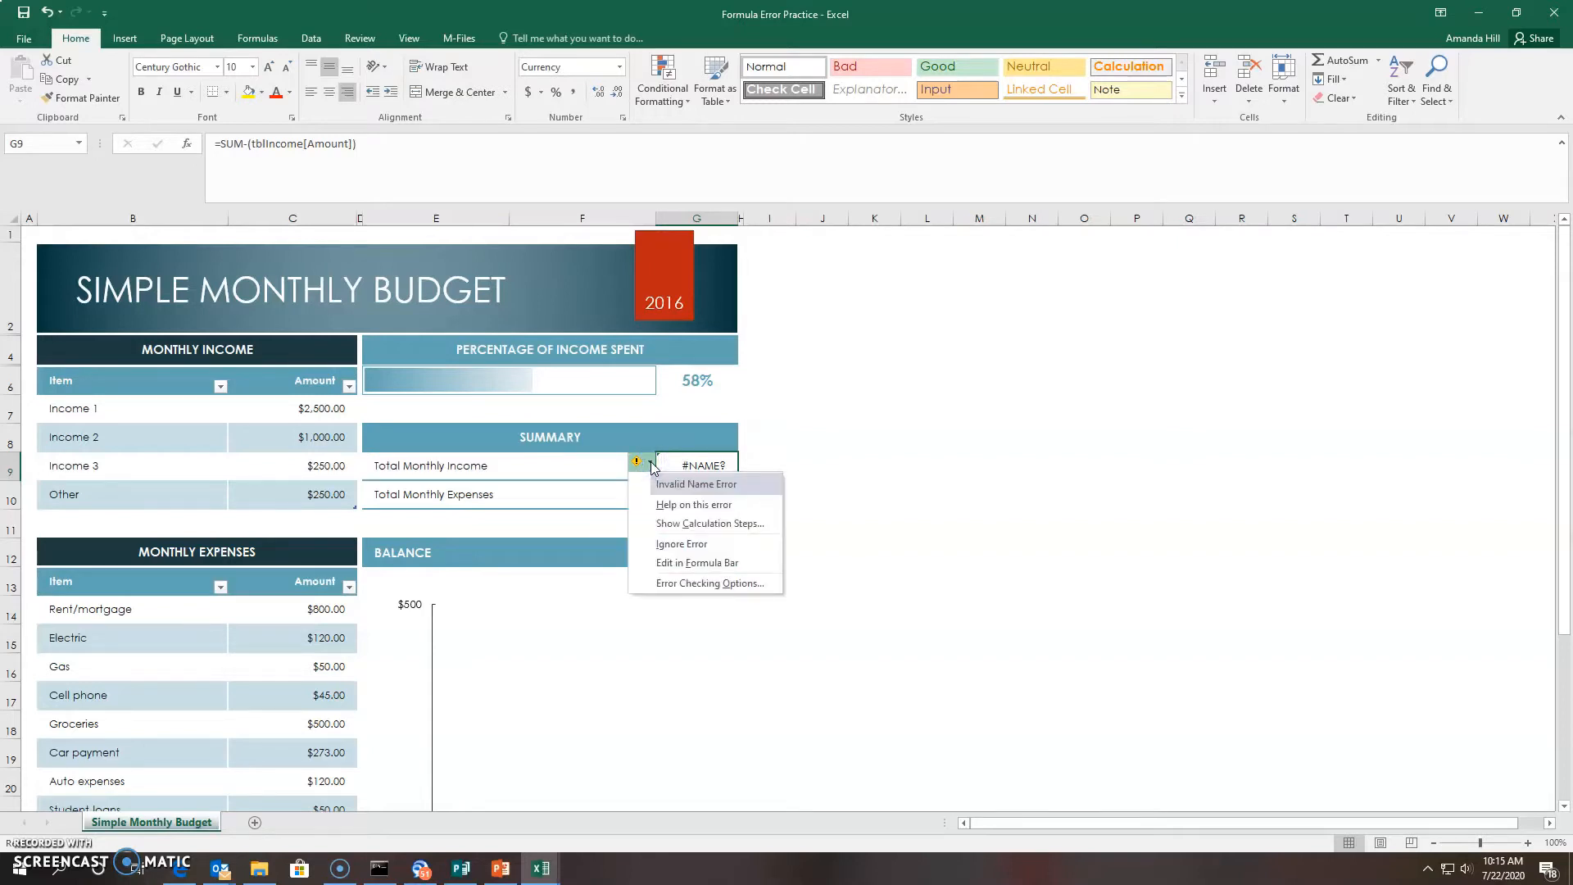
{"action": "left_click", "coordinate": [662, 508]}
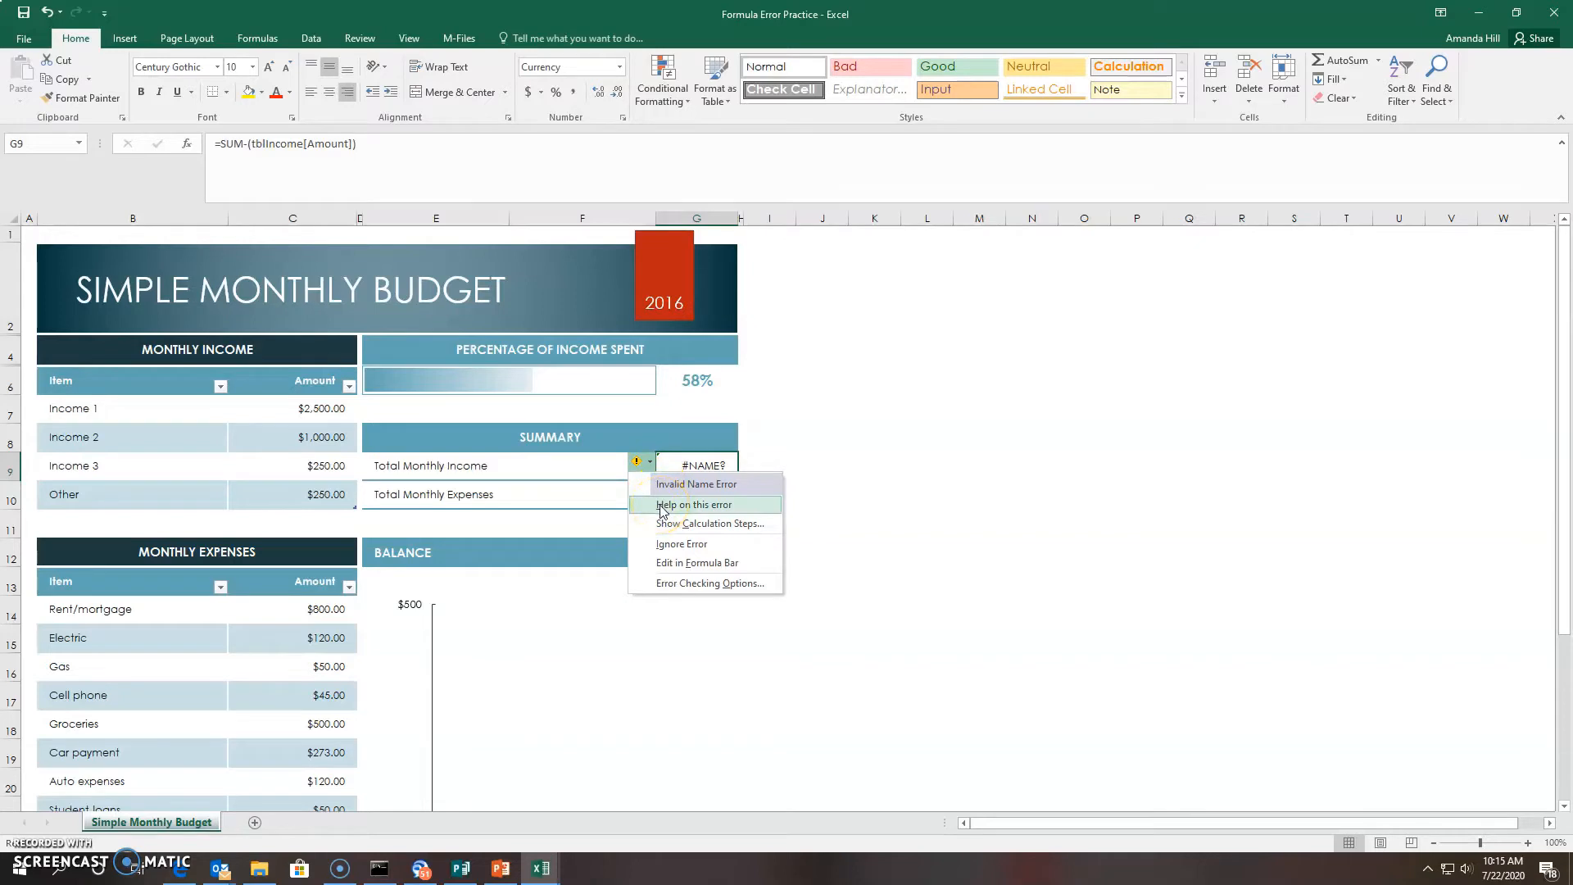
{"action": "left_click", "coordinate": [659, 503]}
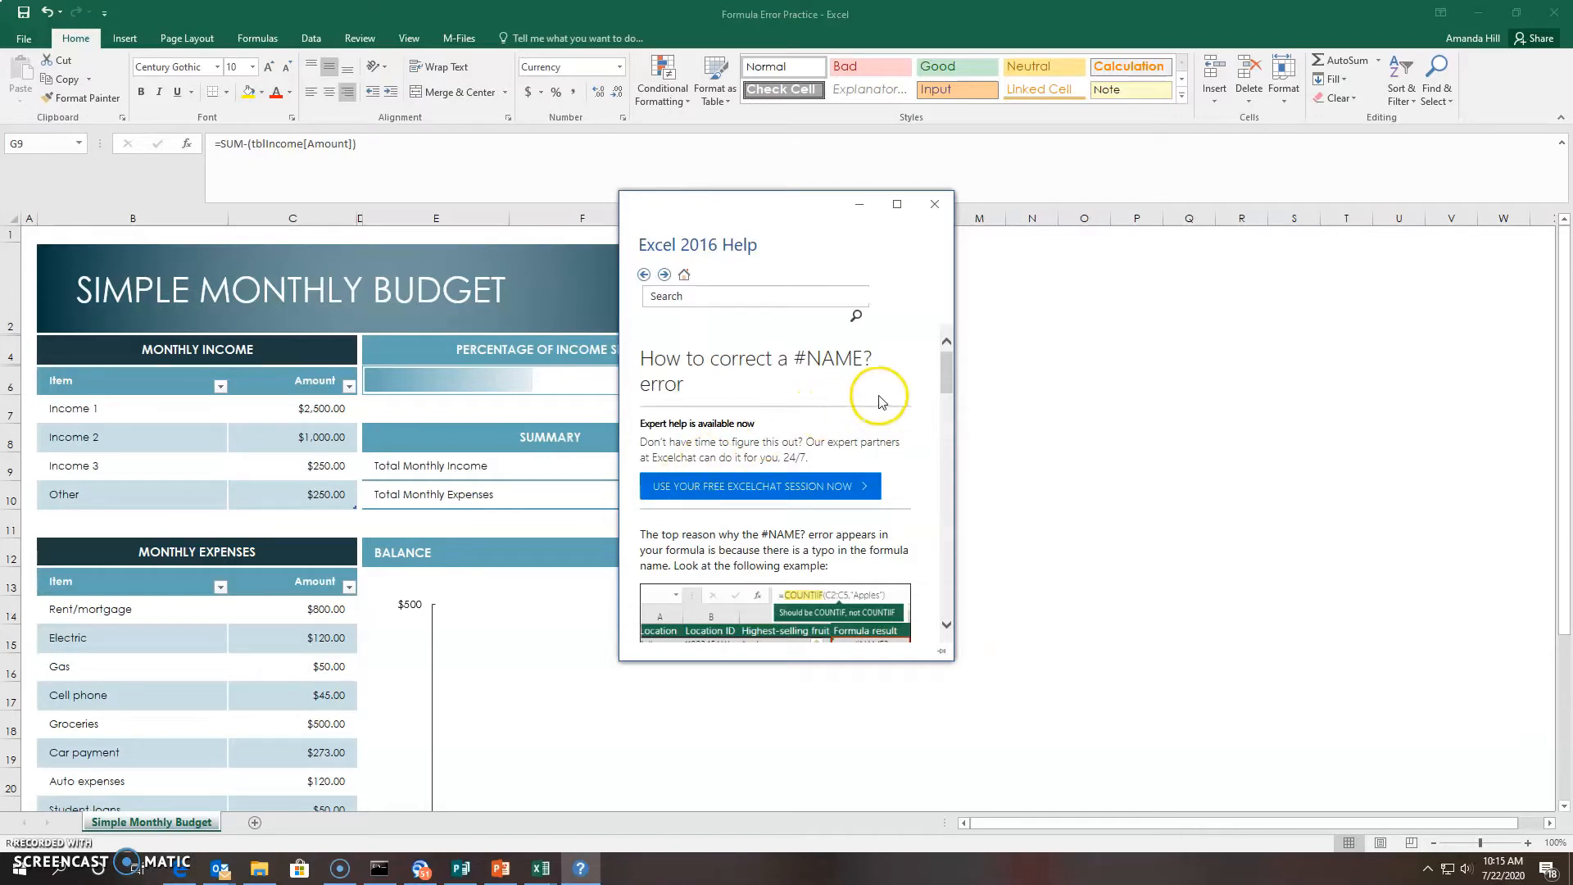
Scroll through the #NAME? help article, then return to the budget worksheet
{"action": "left_click_drag", "start_coordinate": [944, 376], "coordinate": [943, 402]}
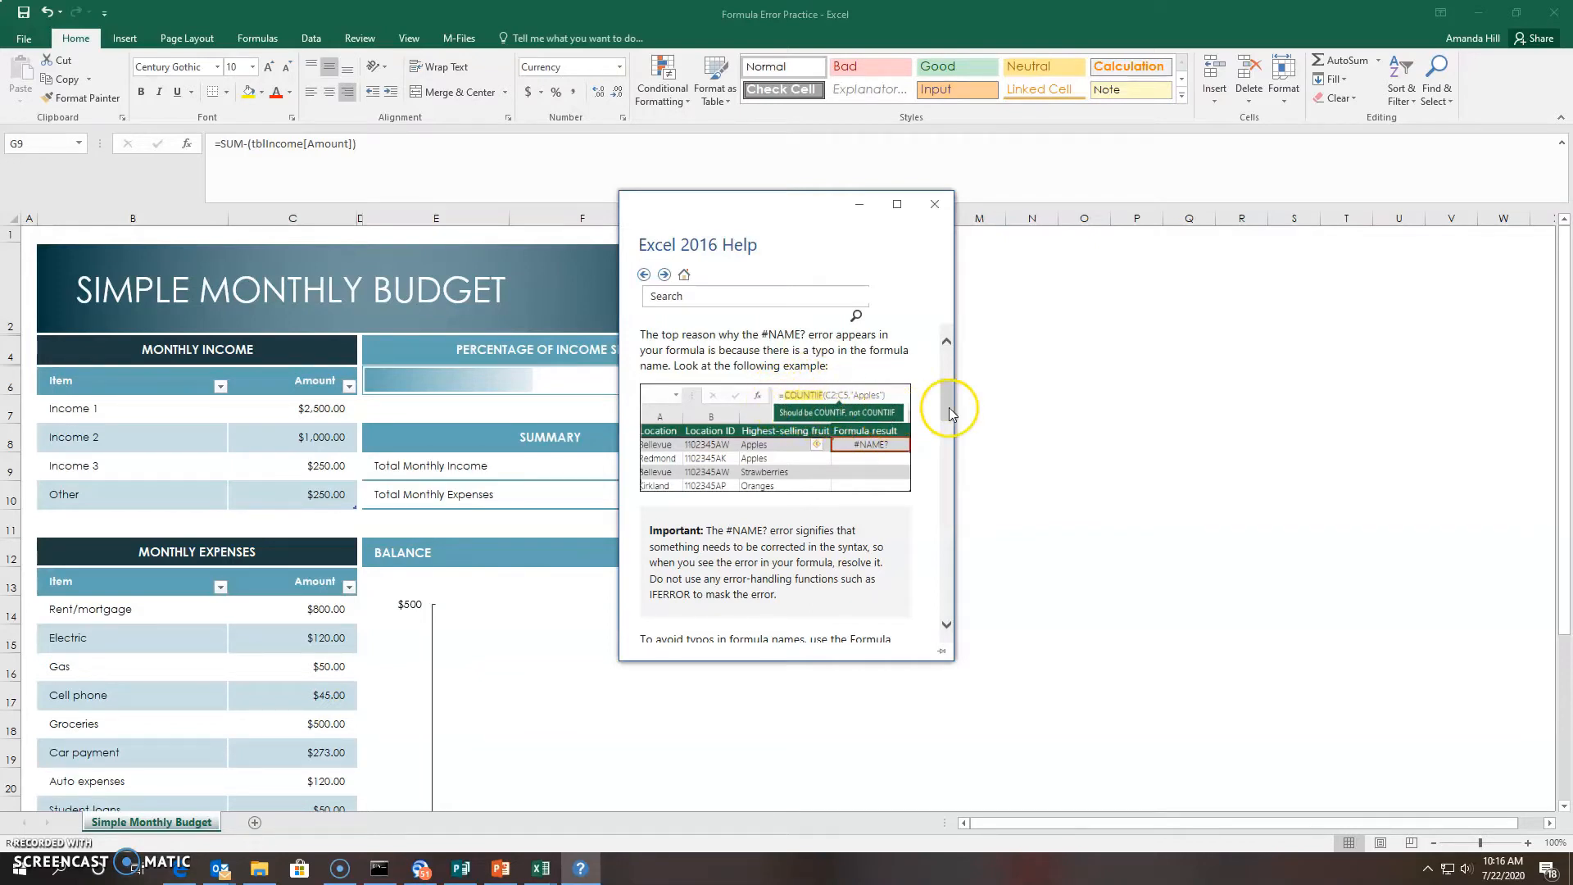
{"action": "left_click_drag", "start_coordinate": [949, 407], "coordinate": [943, 562]}
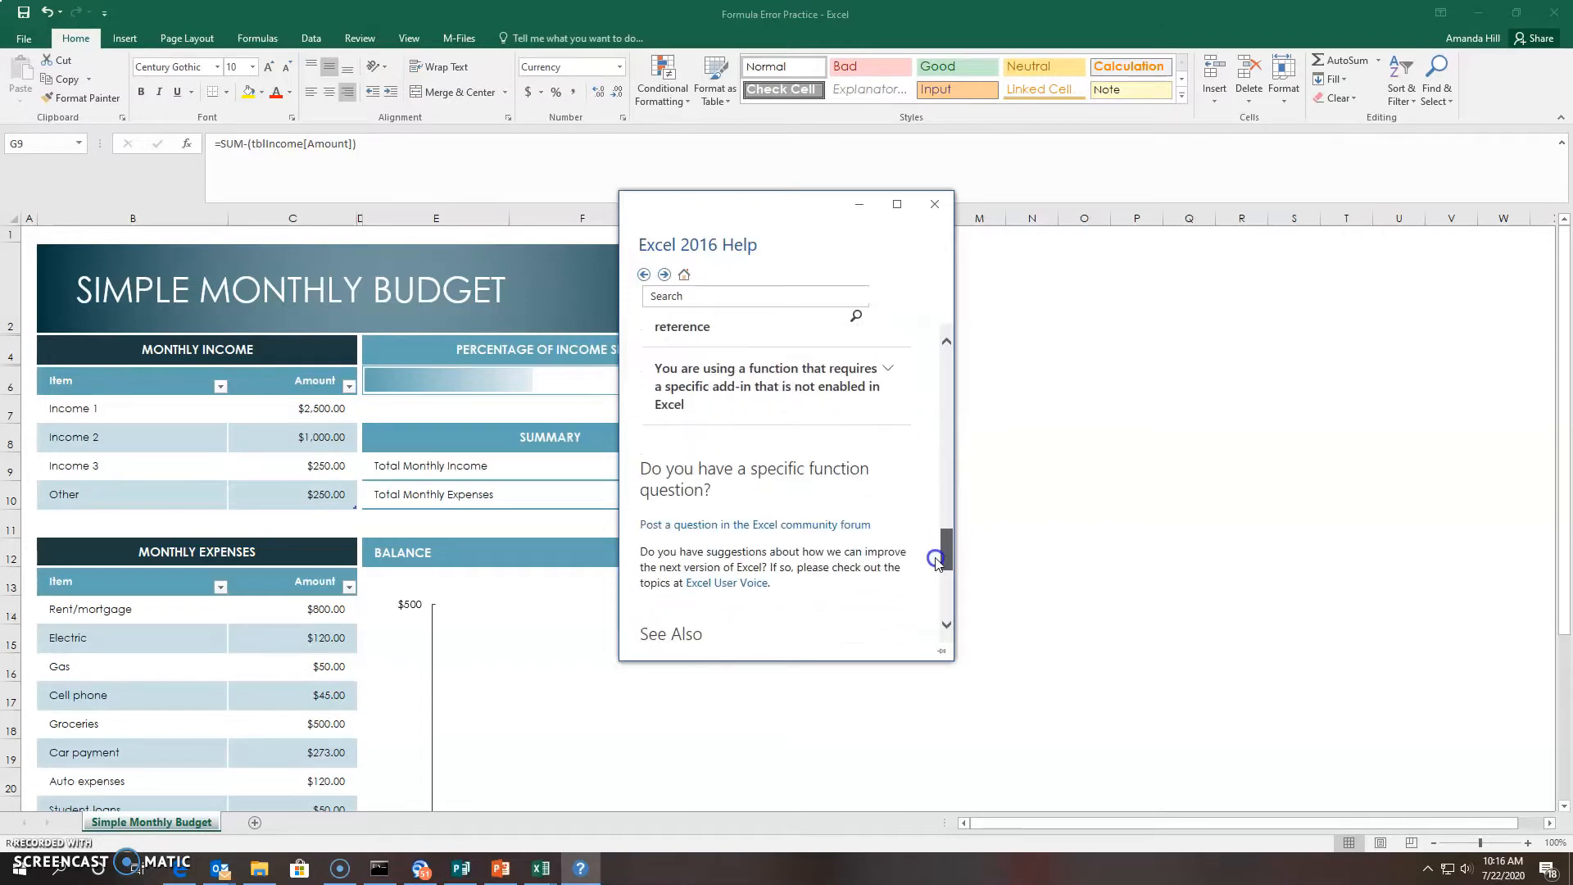
{"action": "left_click", "coordinate": [545, 601]}
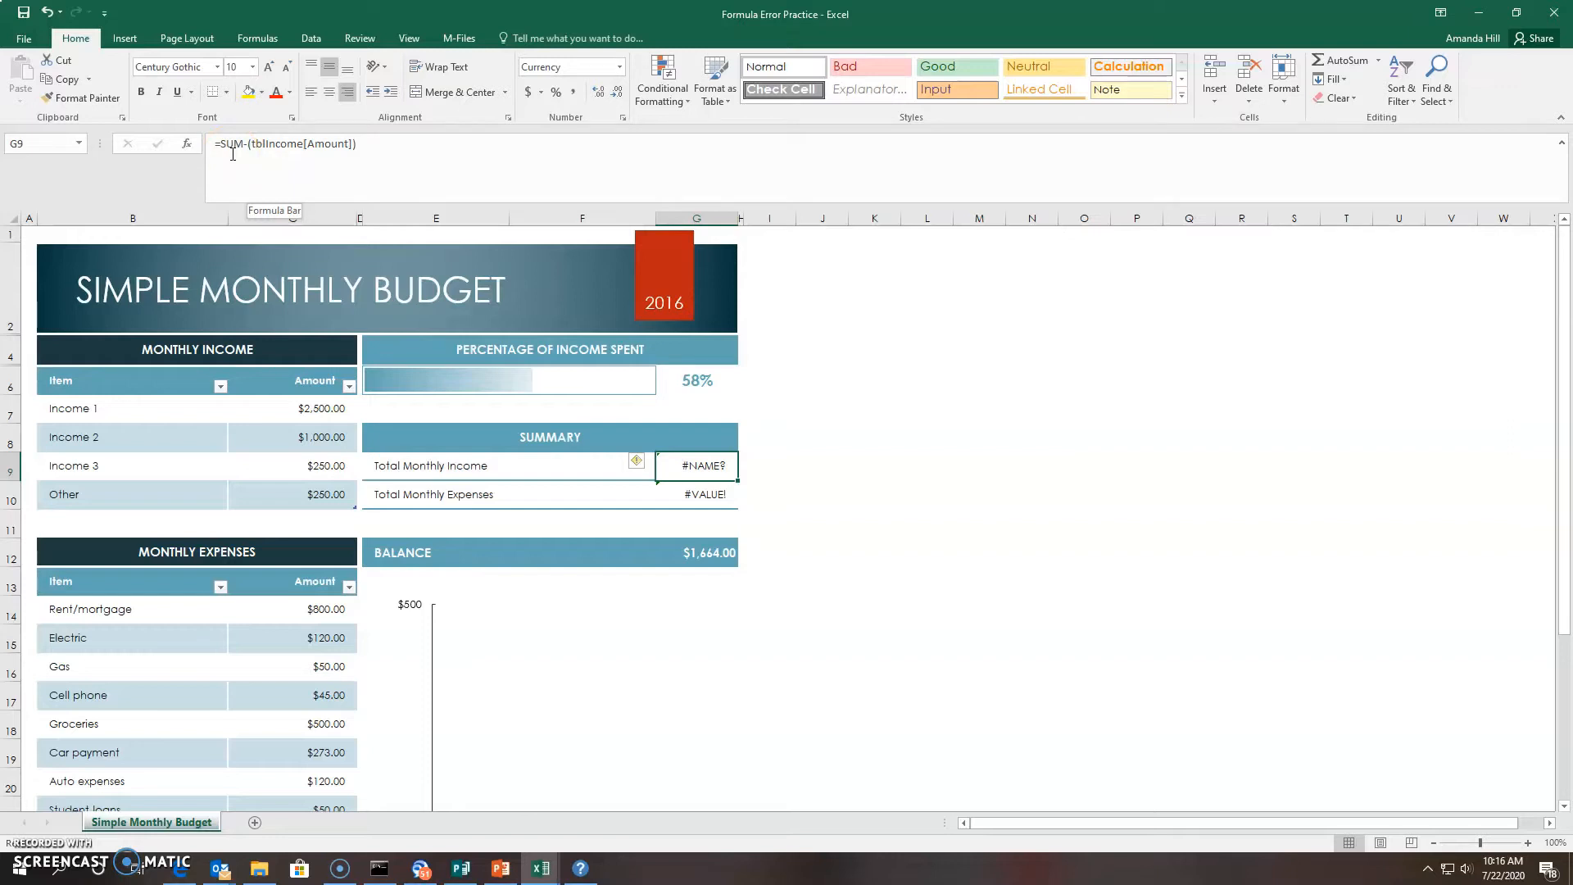
Correct the income formula to =SUM(tblIncome[Amount]) by adding ')' and deleting the stray minus
{"action": "left_click", "coordinate": [378, 155]}
{"action": "type", "text": ")"}
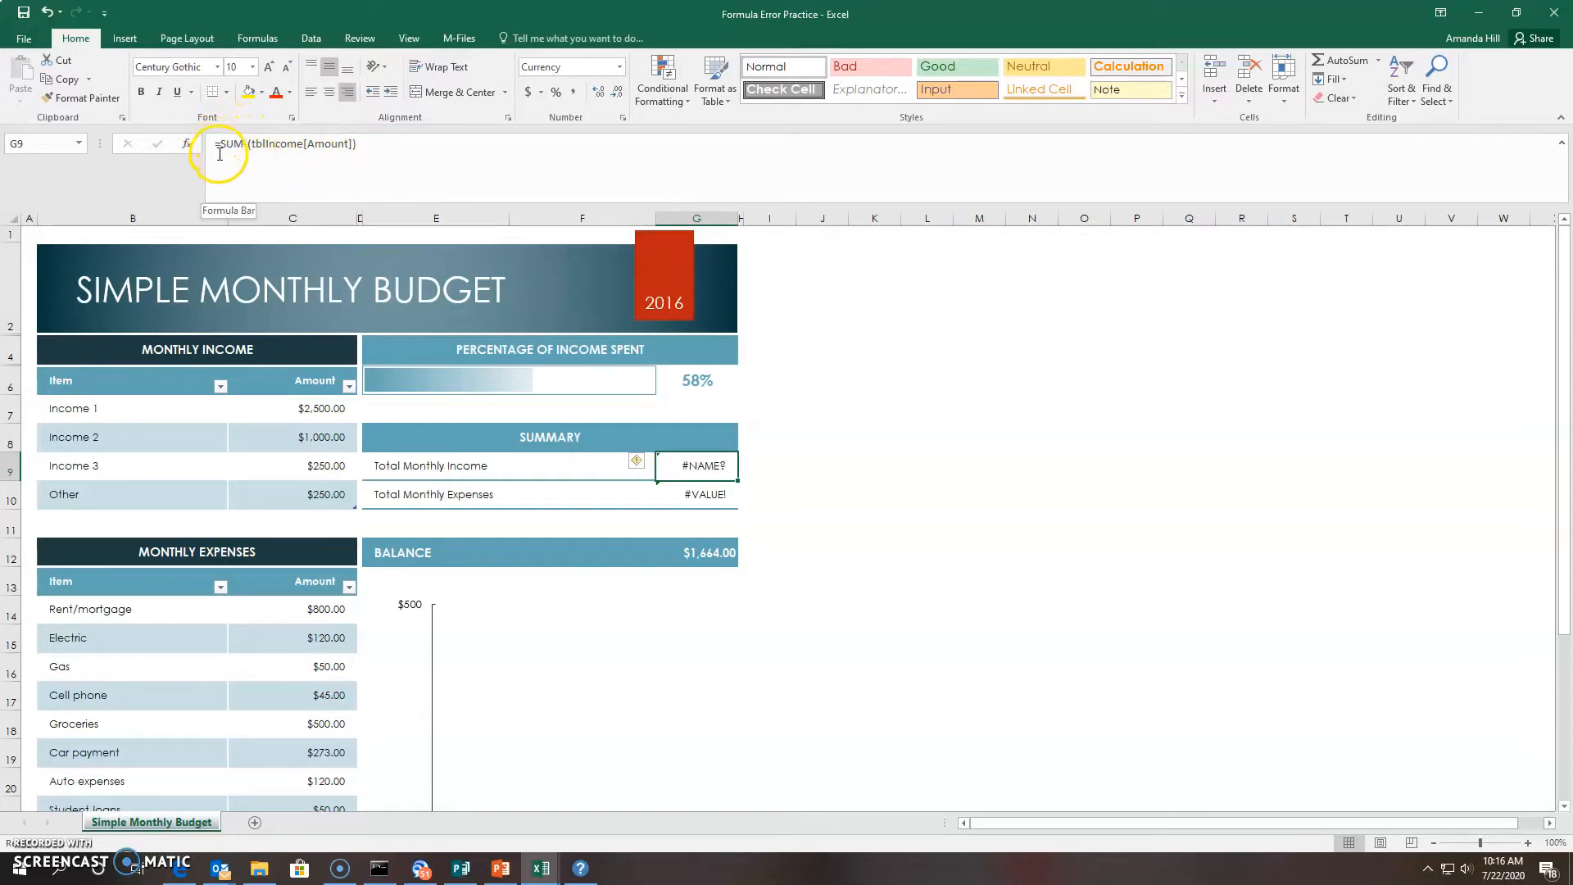
{"action": "left_click", "coordinate": [248, 143]}
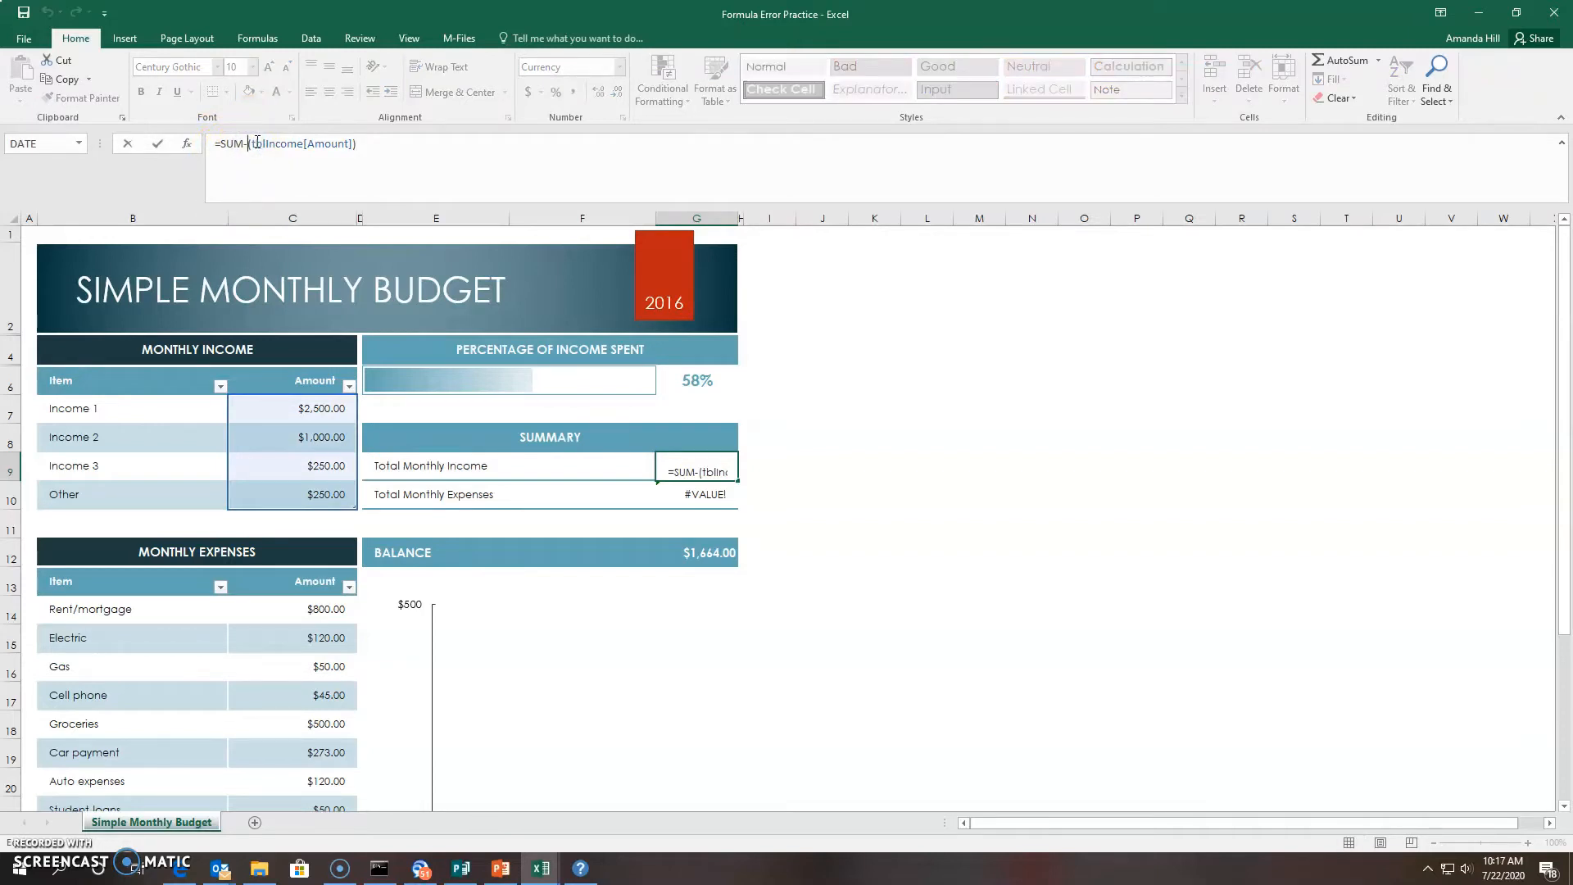
{"action": "key", "text": "BackSpace"}
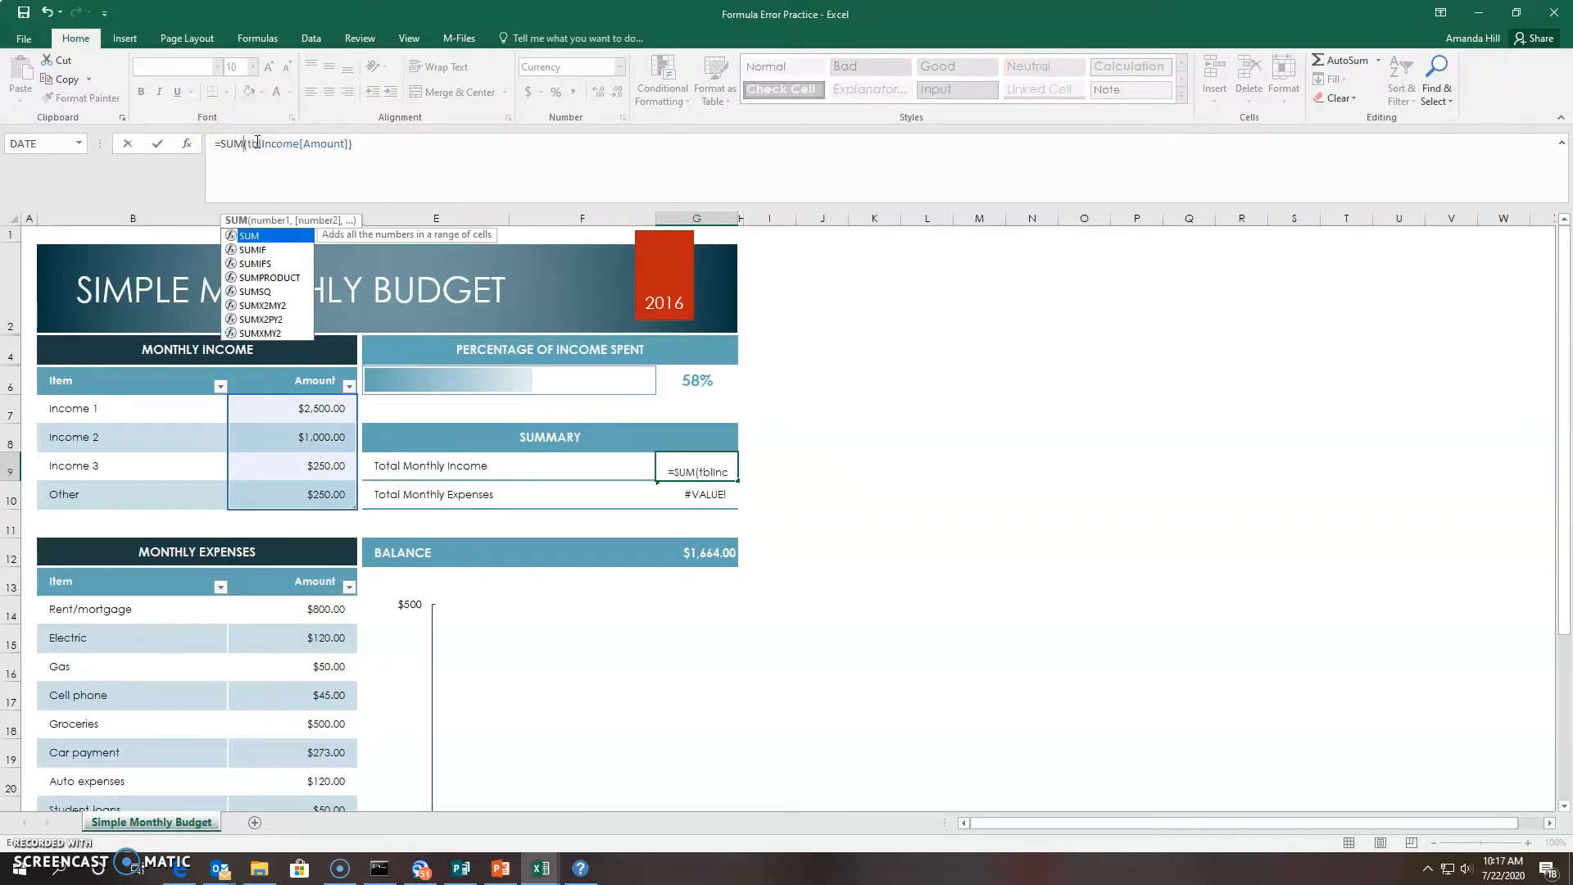
{"action": "key", "text": "Return"}
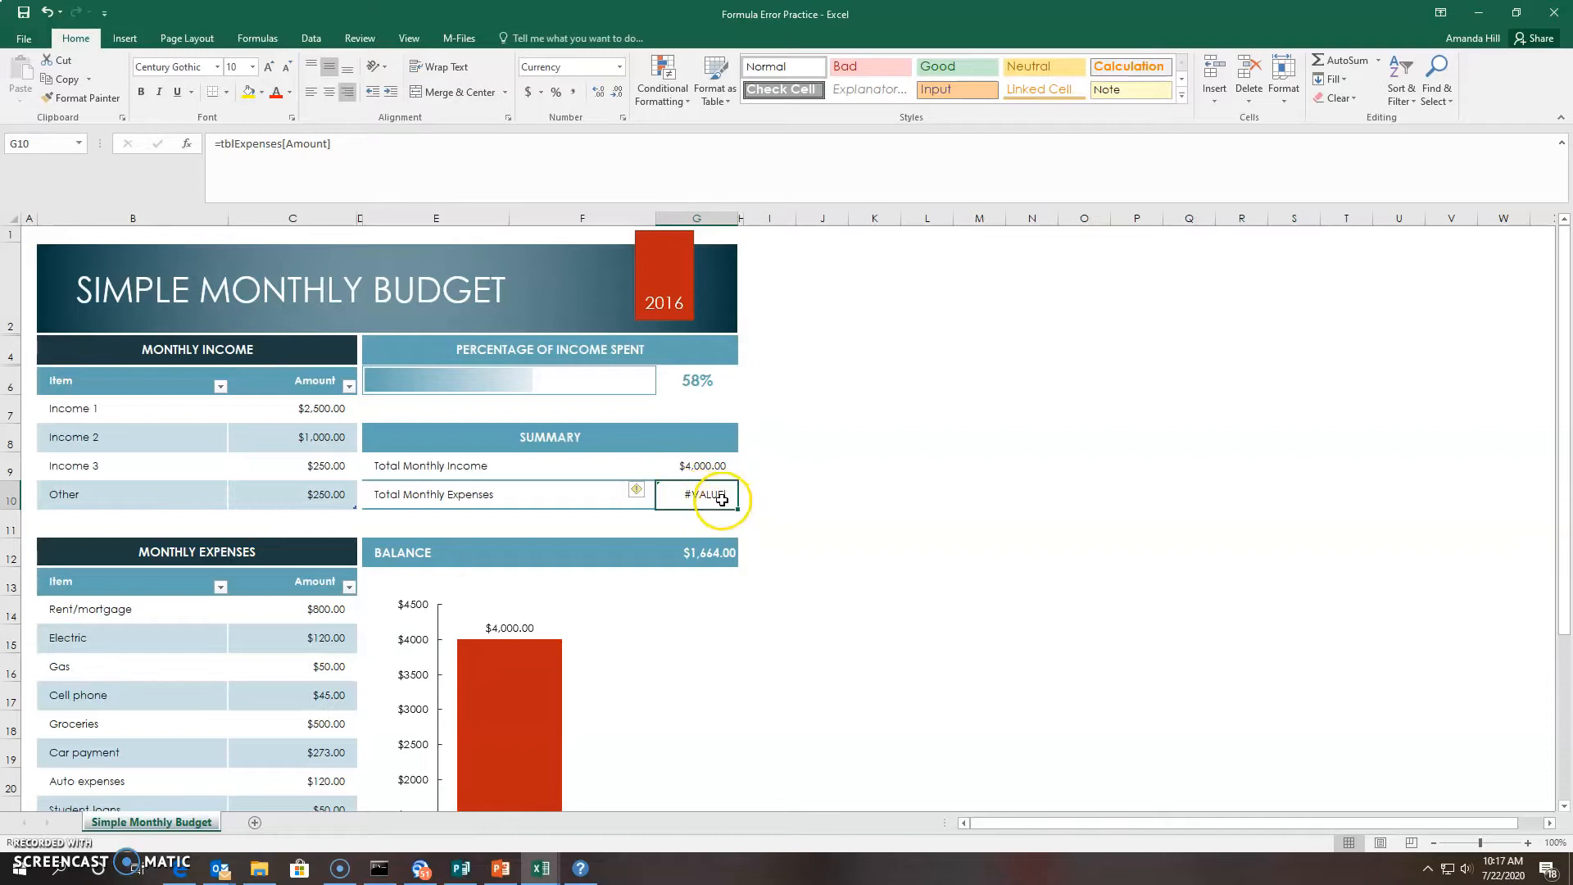
{"action": "mouse_move", "coordinate": [645, 500]}
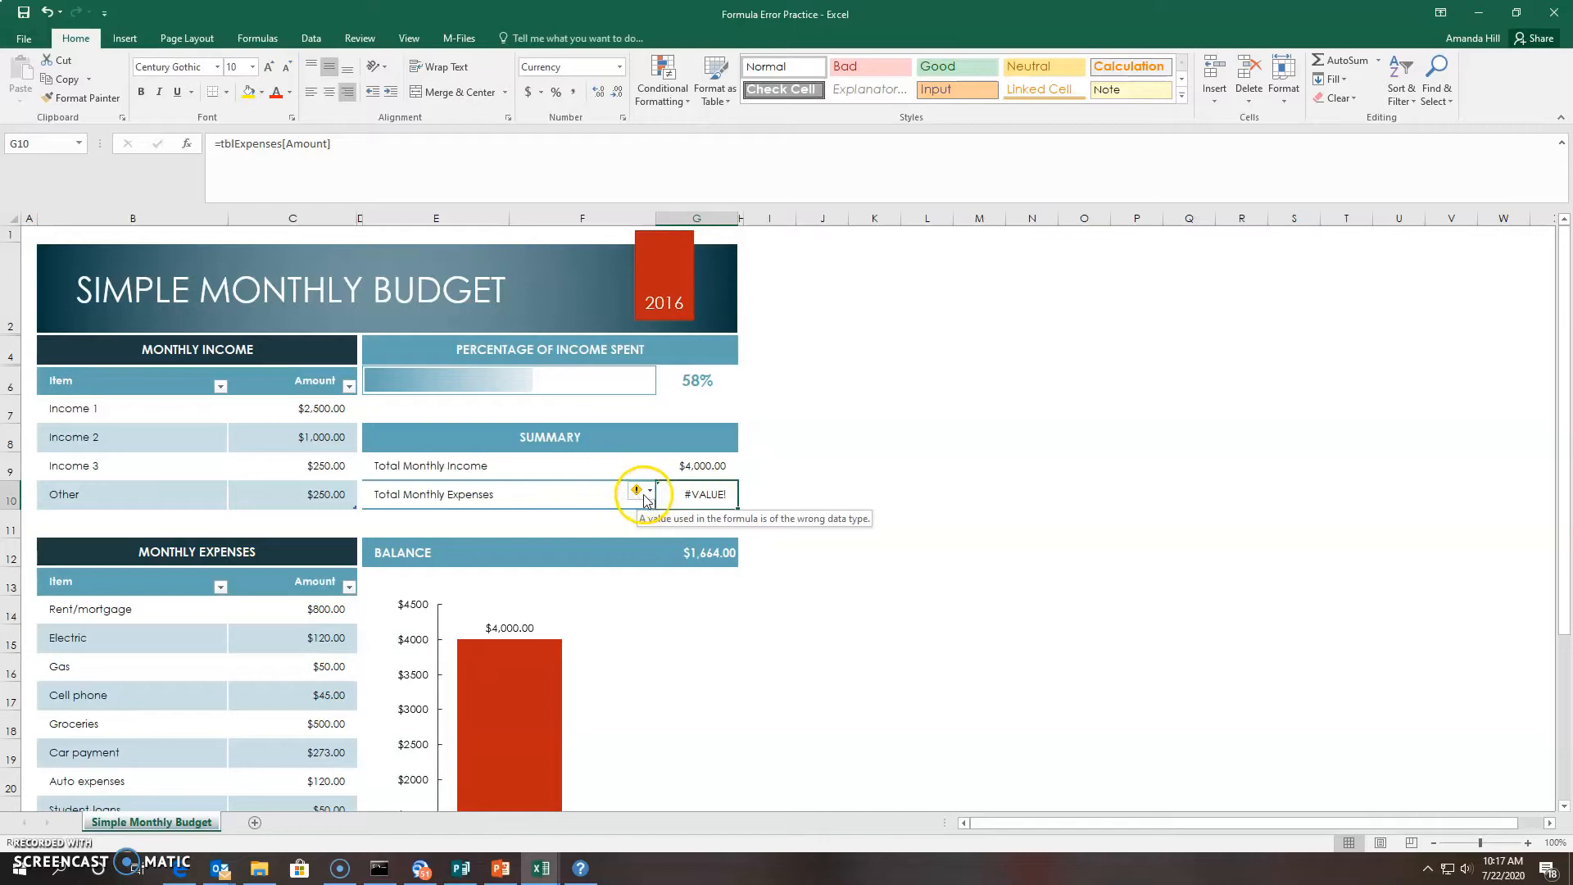
{"action": "left_click", "coordinate": [650, 495]}
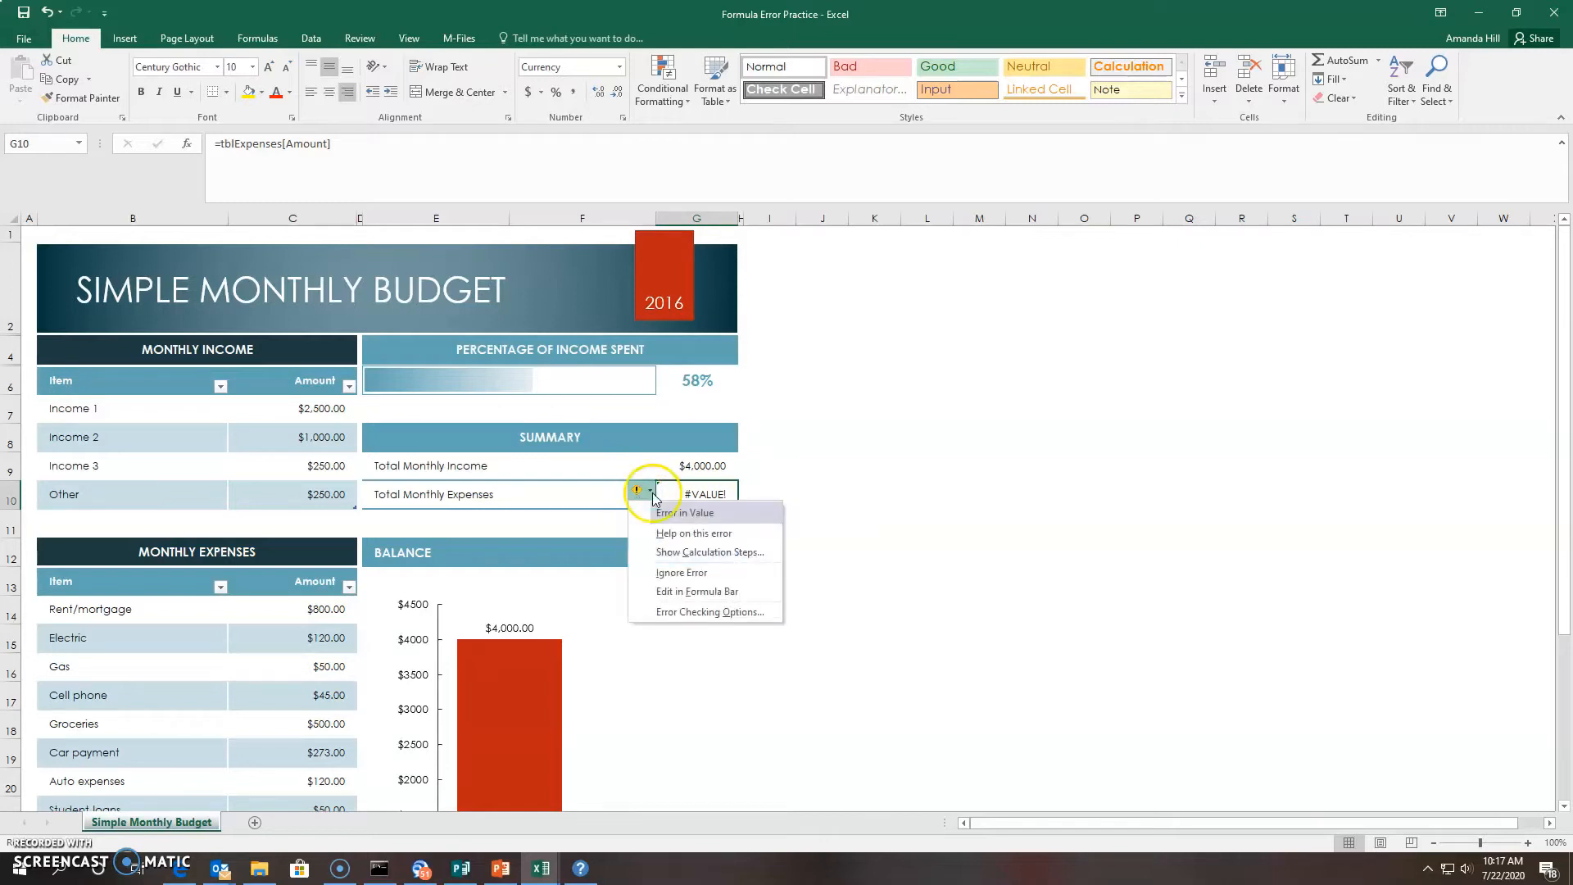
{"action": "left_click", "coordinate": [669, 533]}
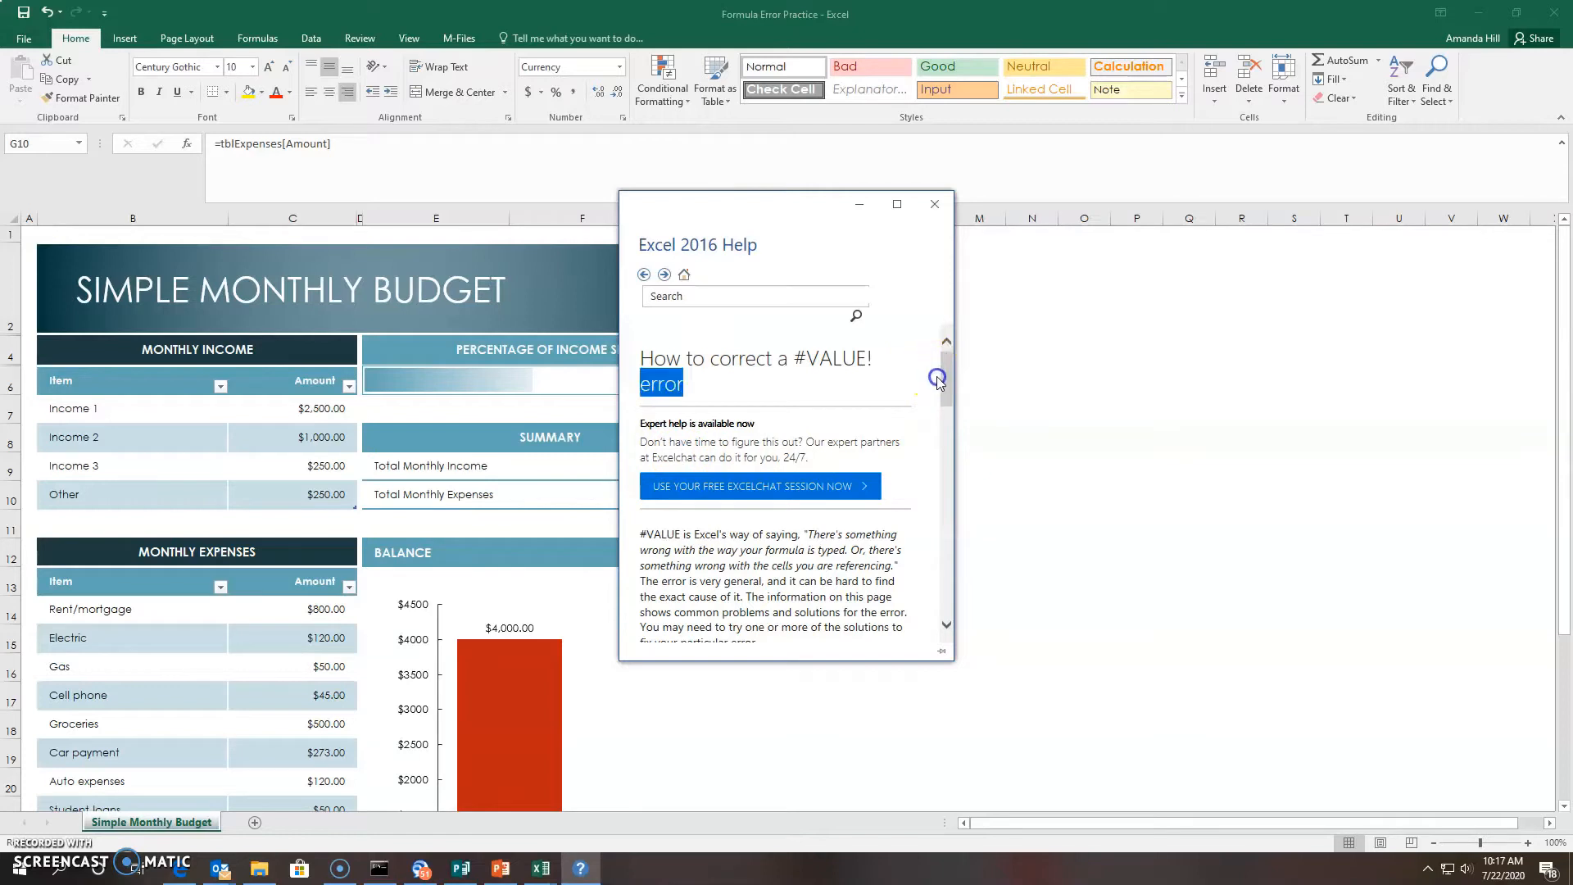
{"action": "left_click_drag", "start_coordinate": [939, 375], "coordinate": [948, 415]}
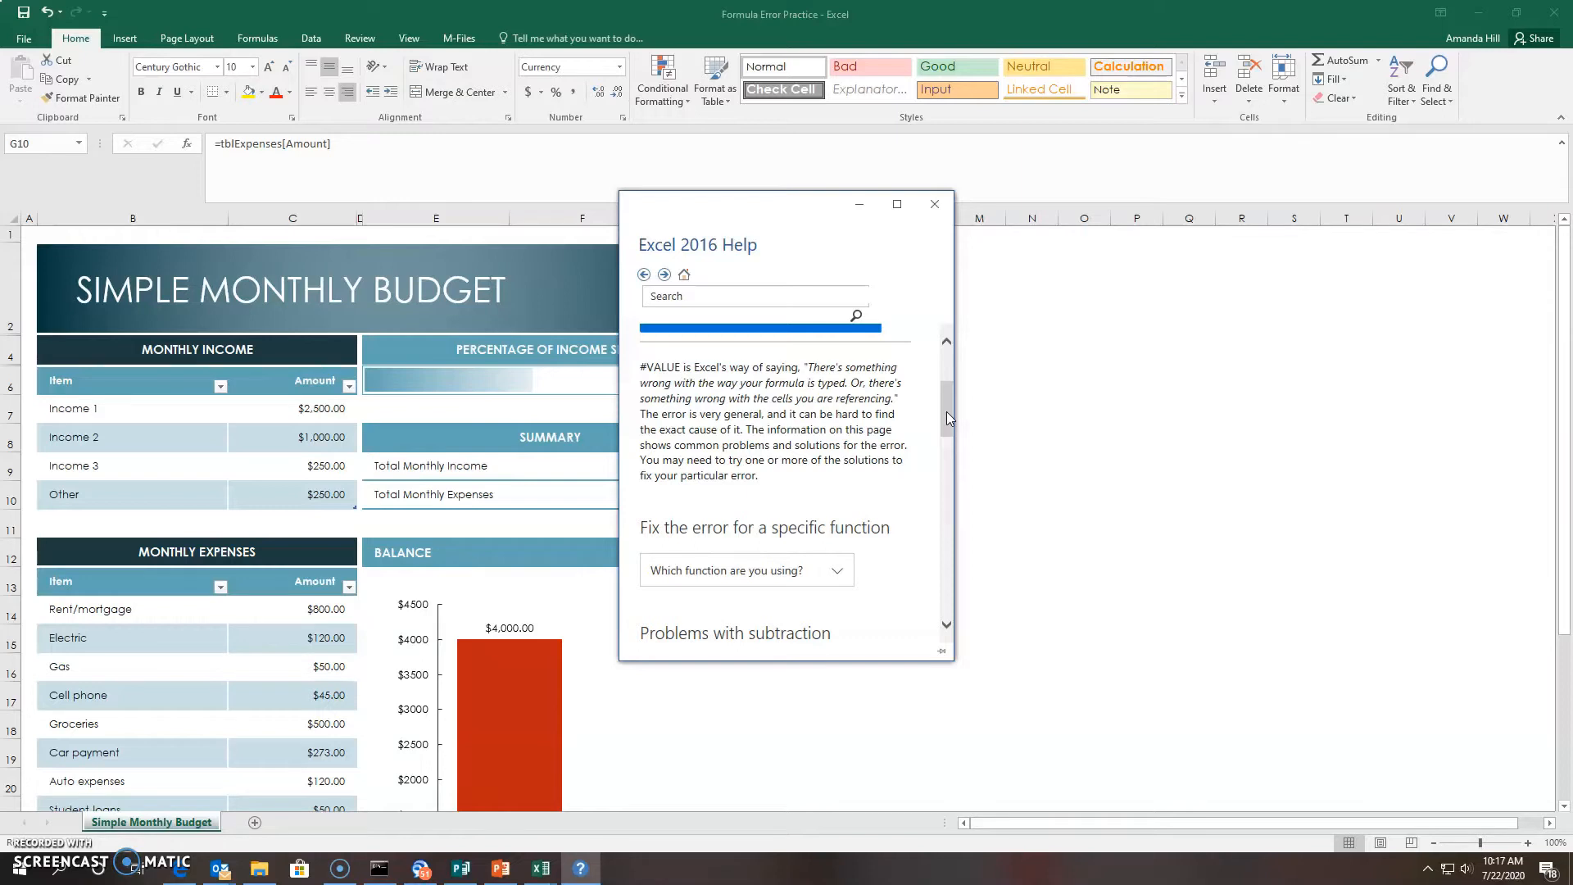
{"action": "left_click_drag", "start_coordinate": [946, 417], "coordinate": [905, 381]}
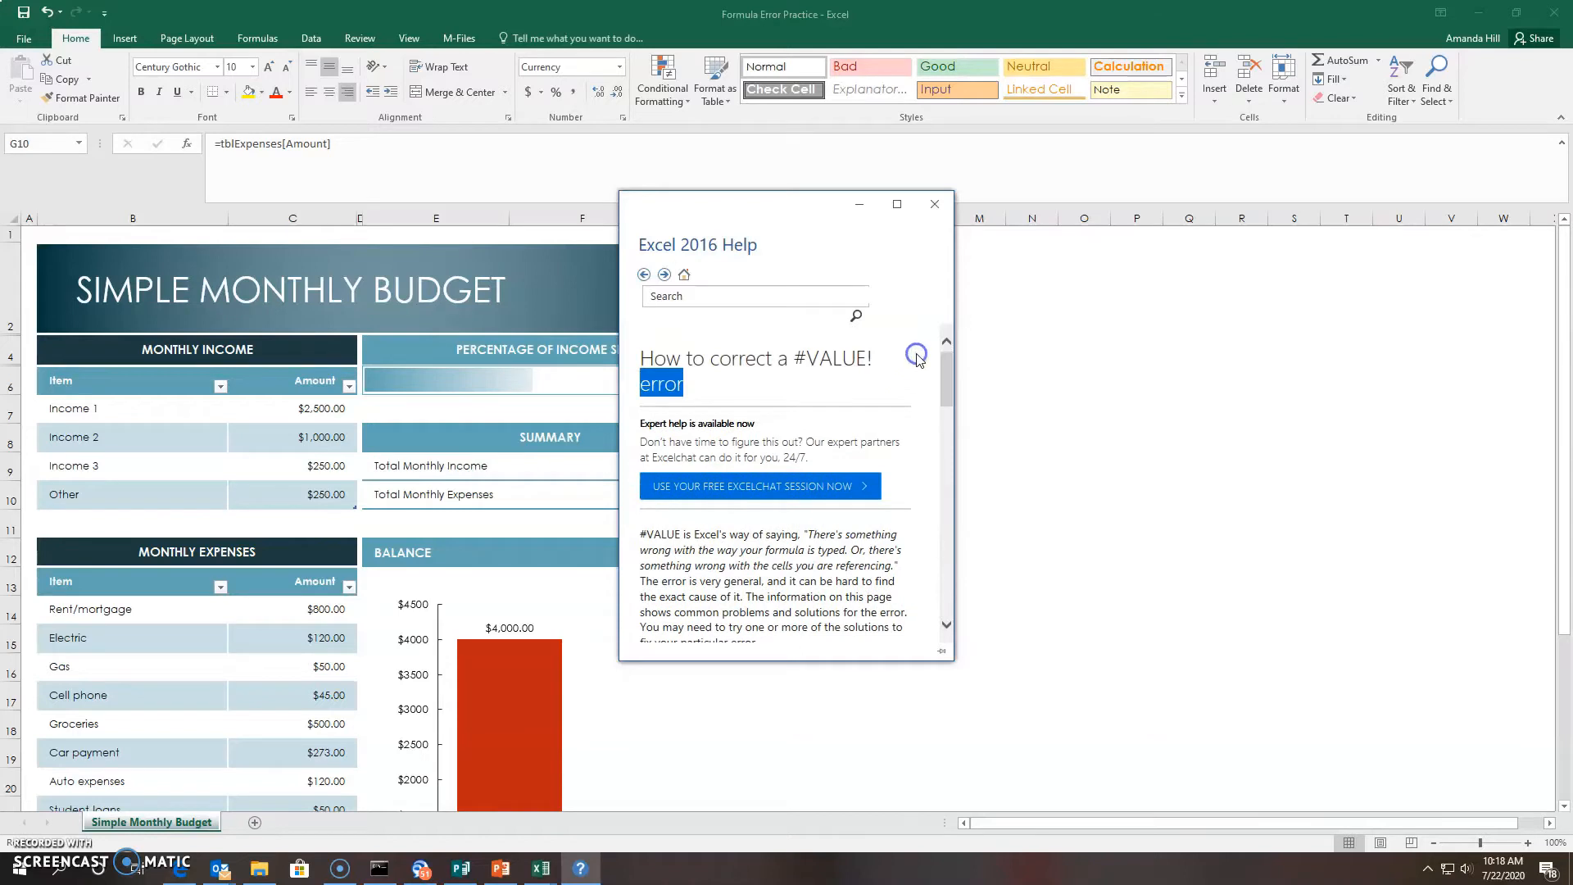
{"action": "left_click", "coordinate": [856, 205]}
{"action": "left_click", "coordinate": [705, 498]}
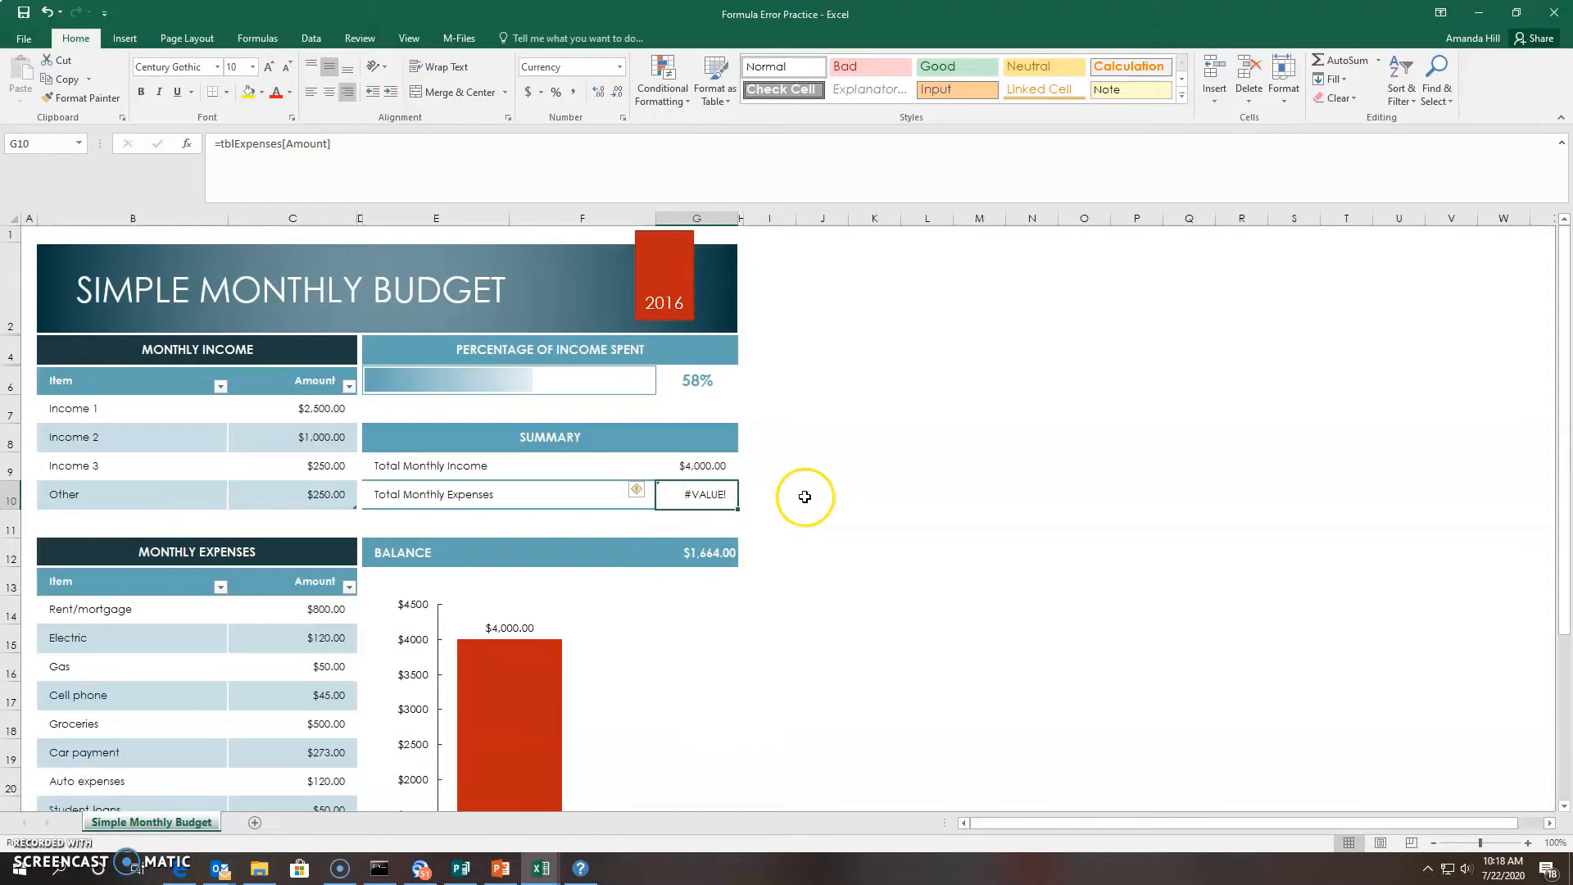
Wrap the Total Monthly Expenses formula in sum( ) so it totals $2,336.00
{"action": "left_click", "coordinate": [752, 492]}
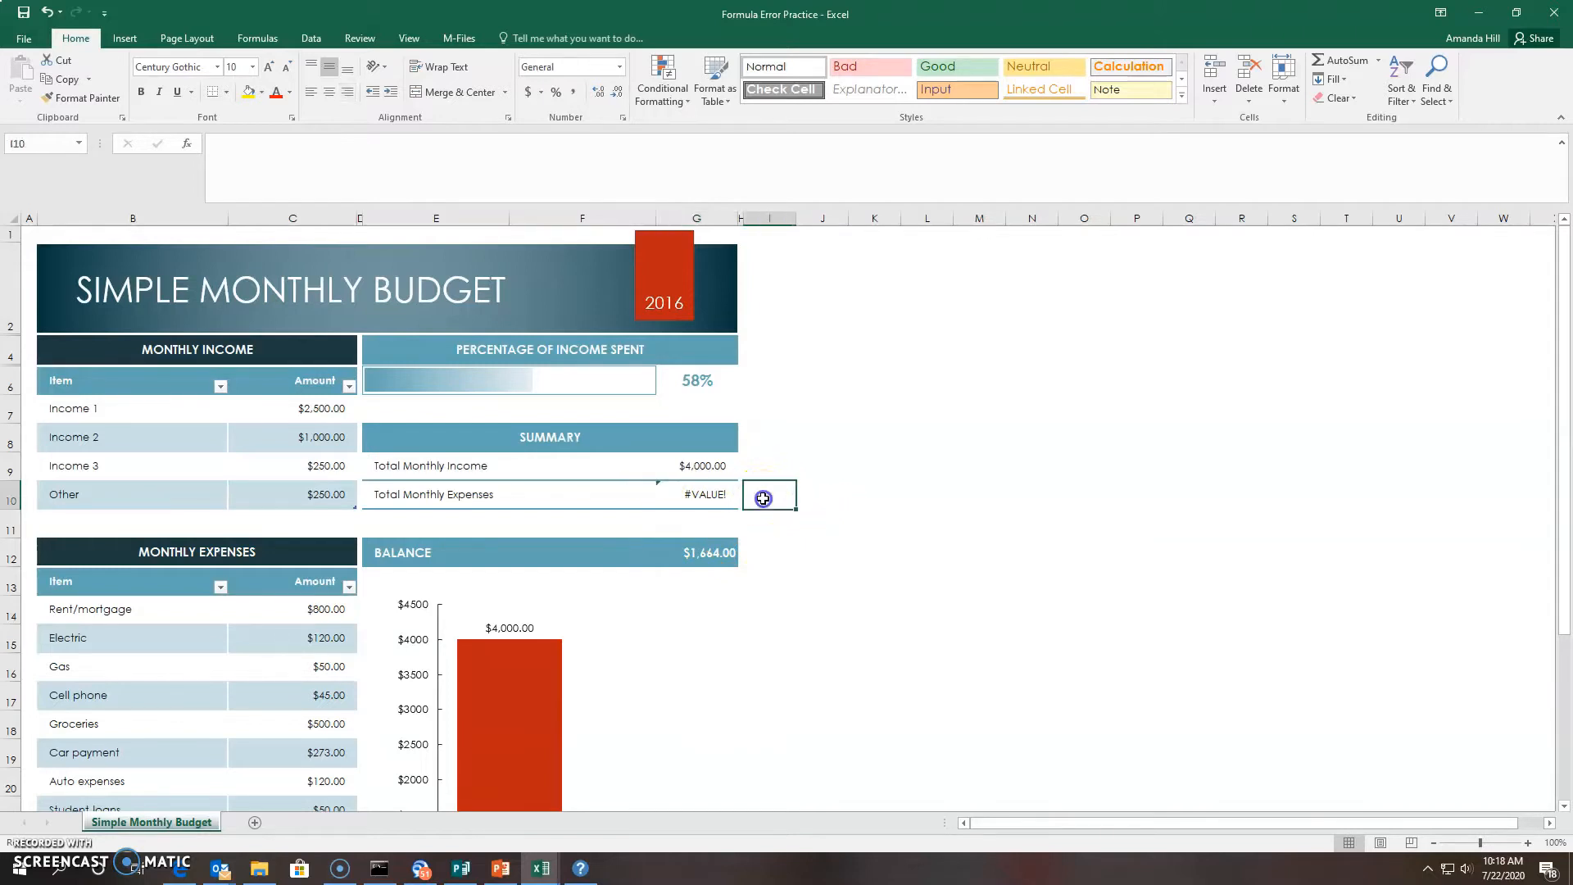
{"action": "left_click", "coordinate": [702, 494]}
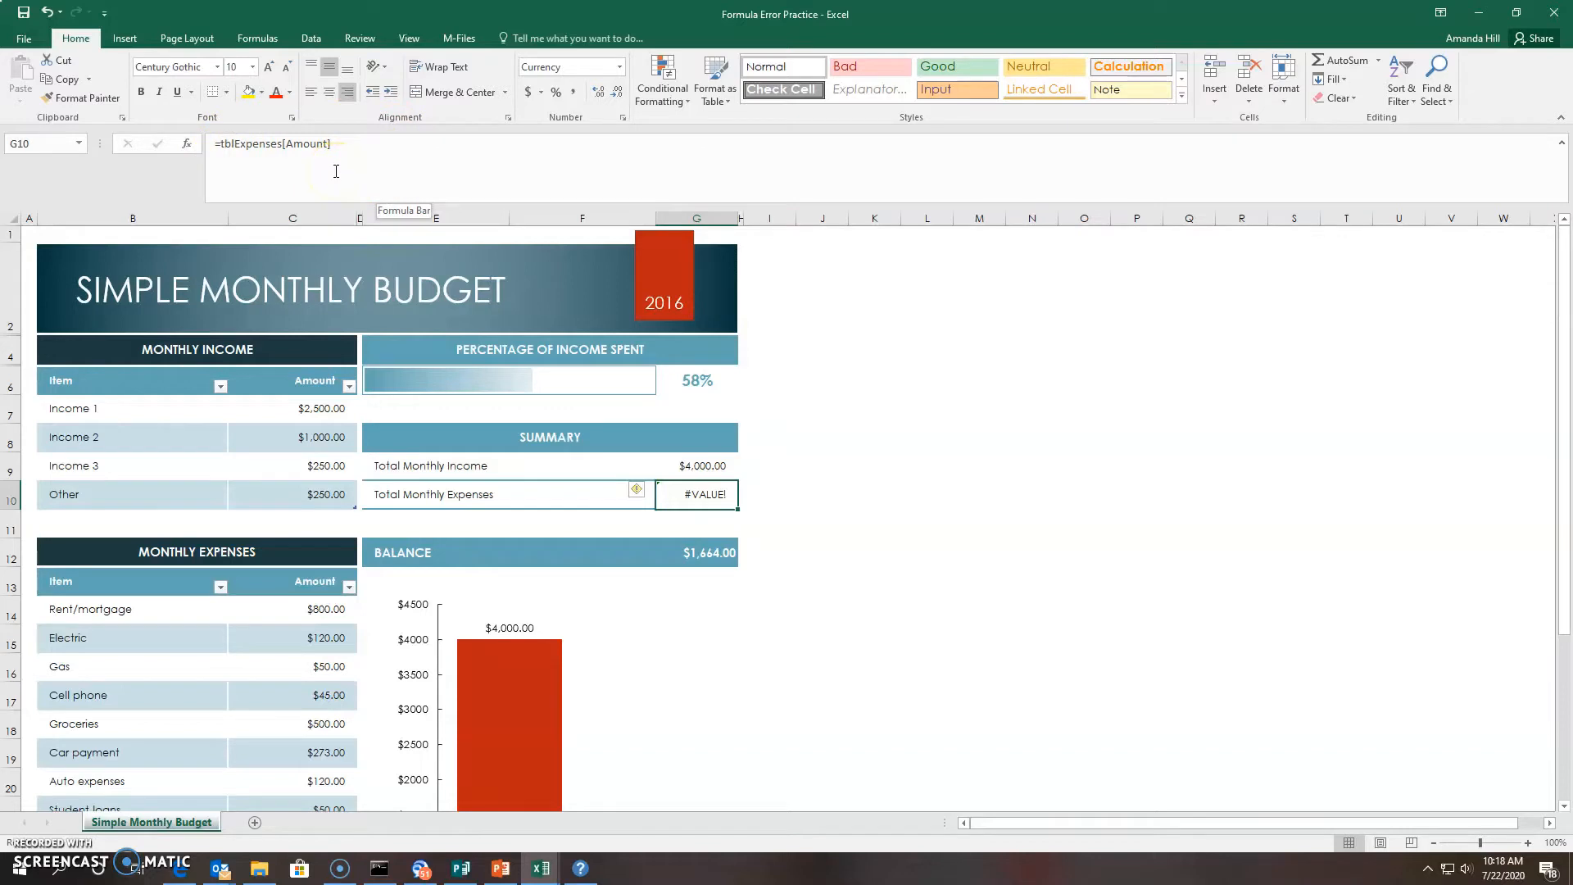
{"action": "left_click", "coordinate": [221, 144]}
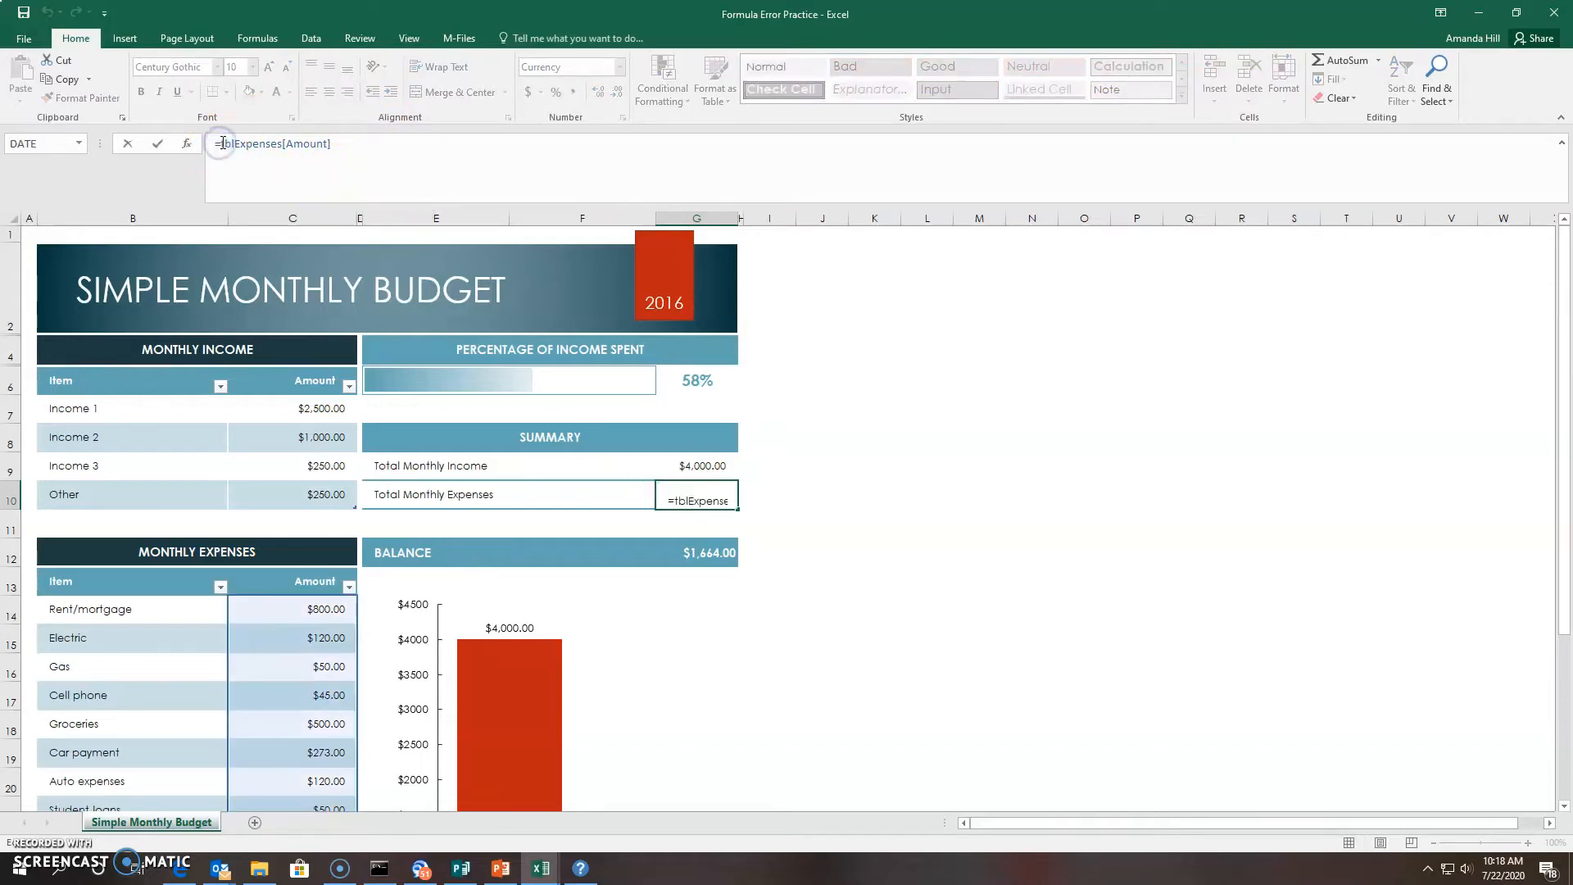
{"action": "type", "text": "sum"}
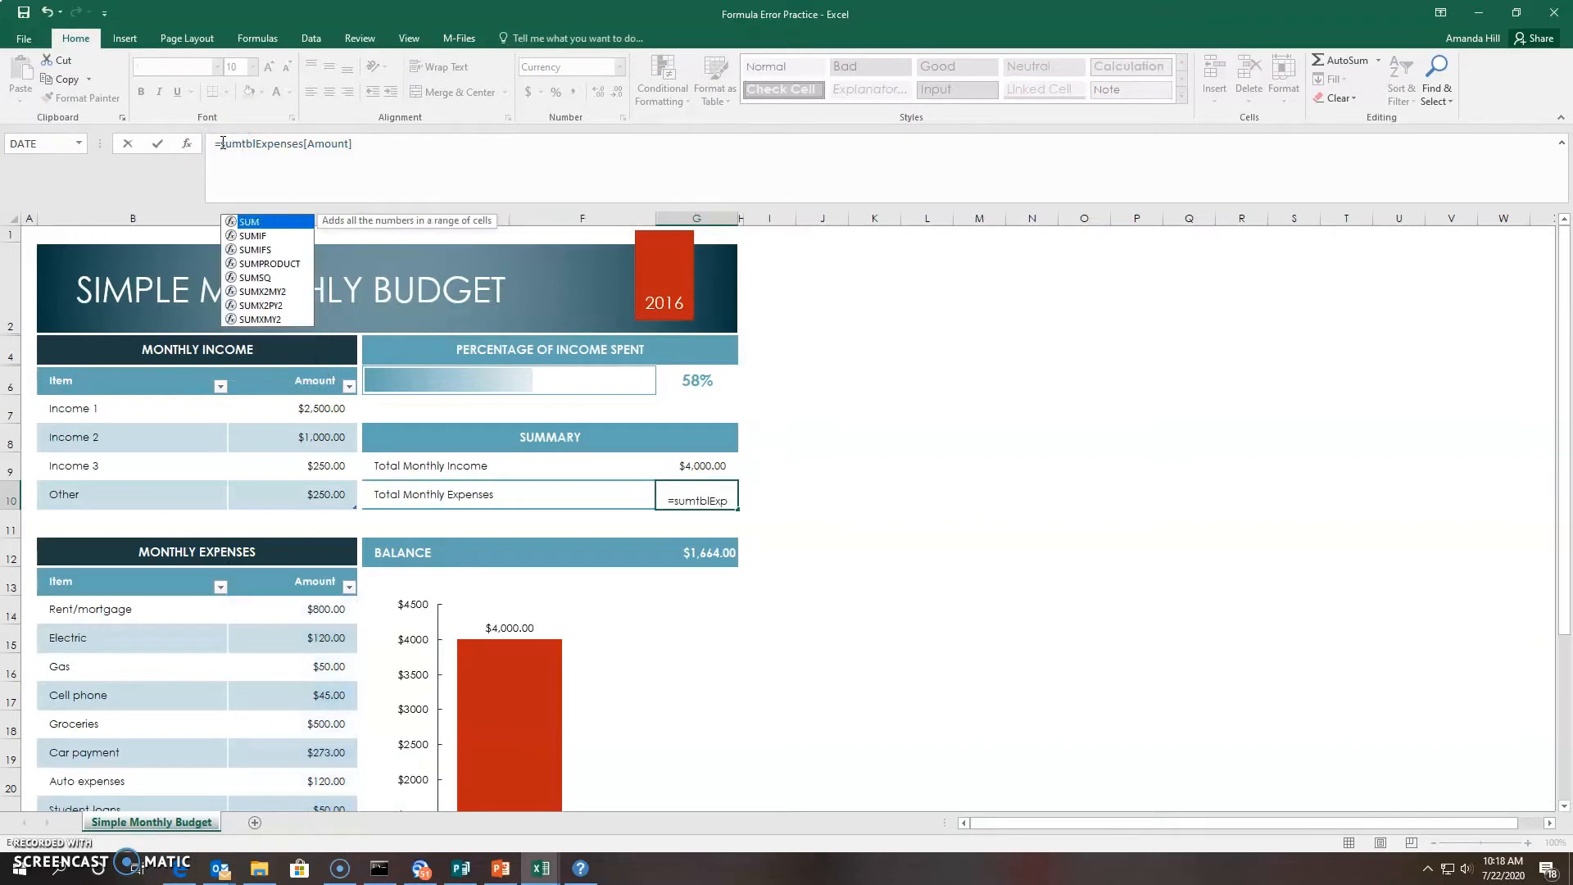
{"action": "type", "text": "("}
{"action": "left_click", "coordinate": [368, 144]}
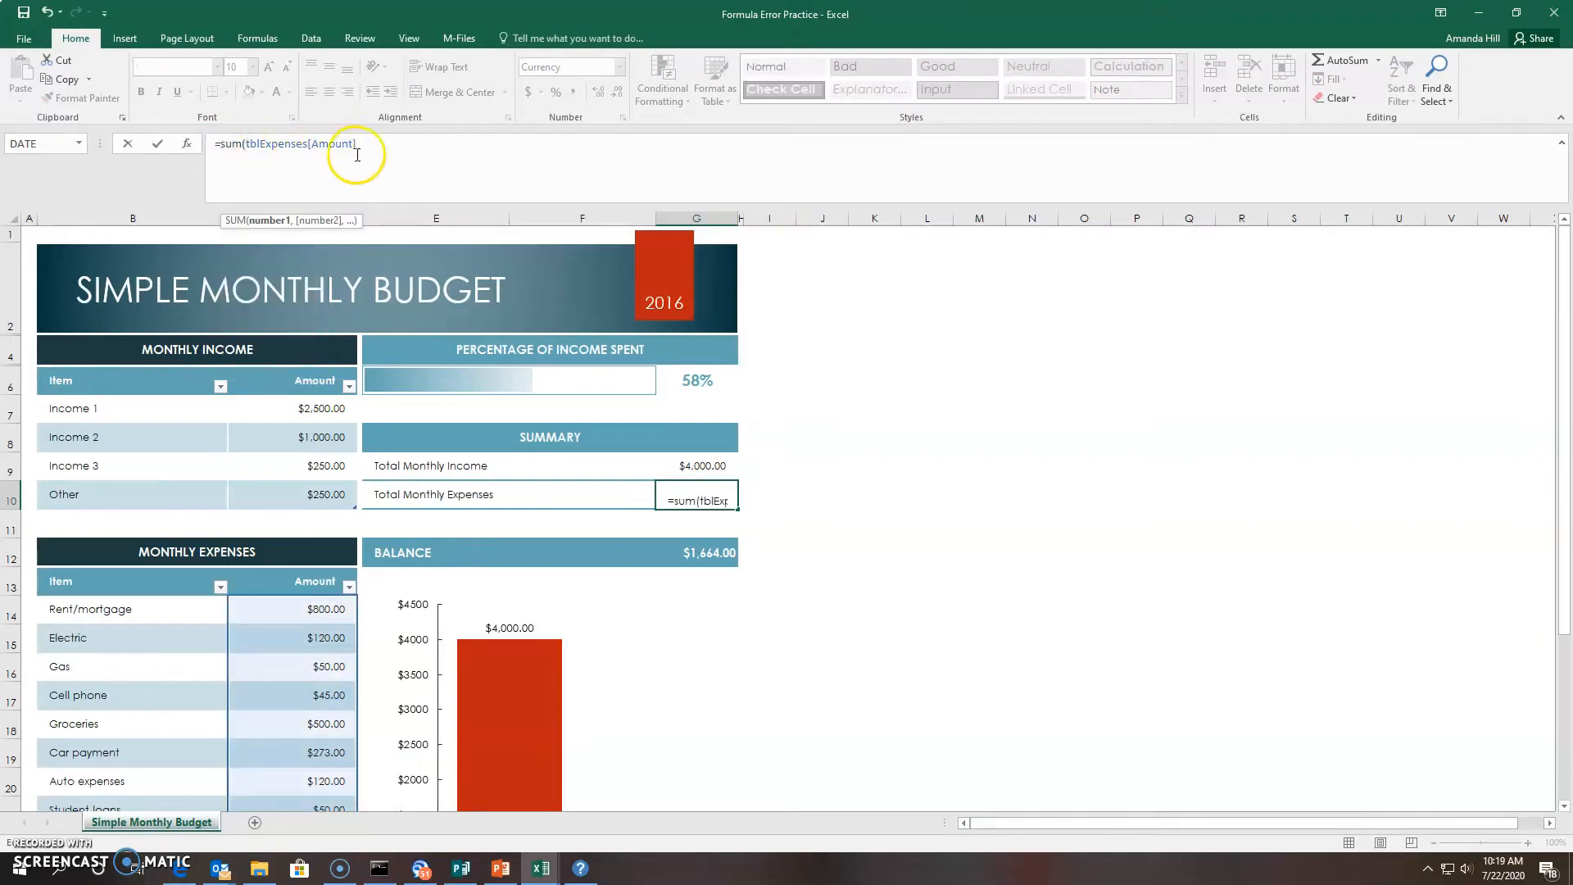
{"action": "type", "text": ")"}
{"action": "key", "text": "Return"}
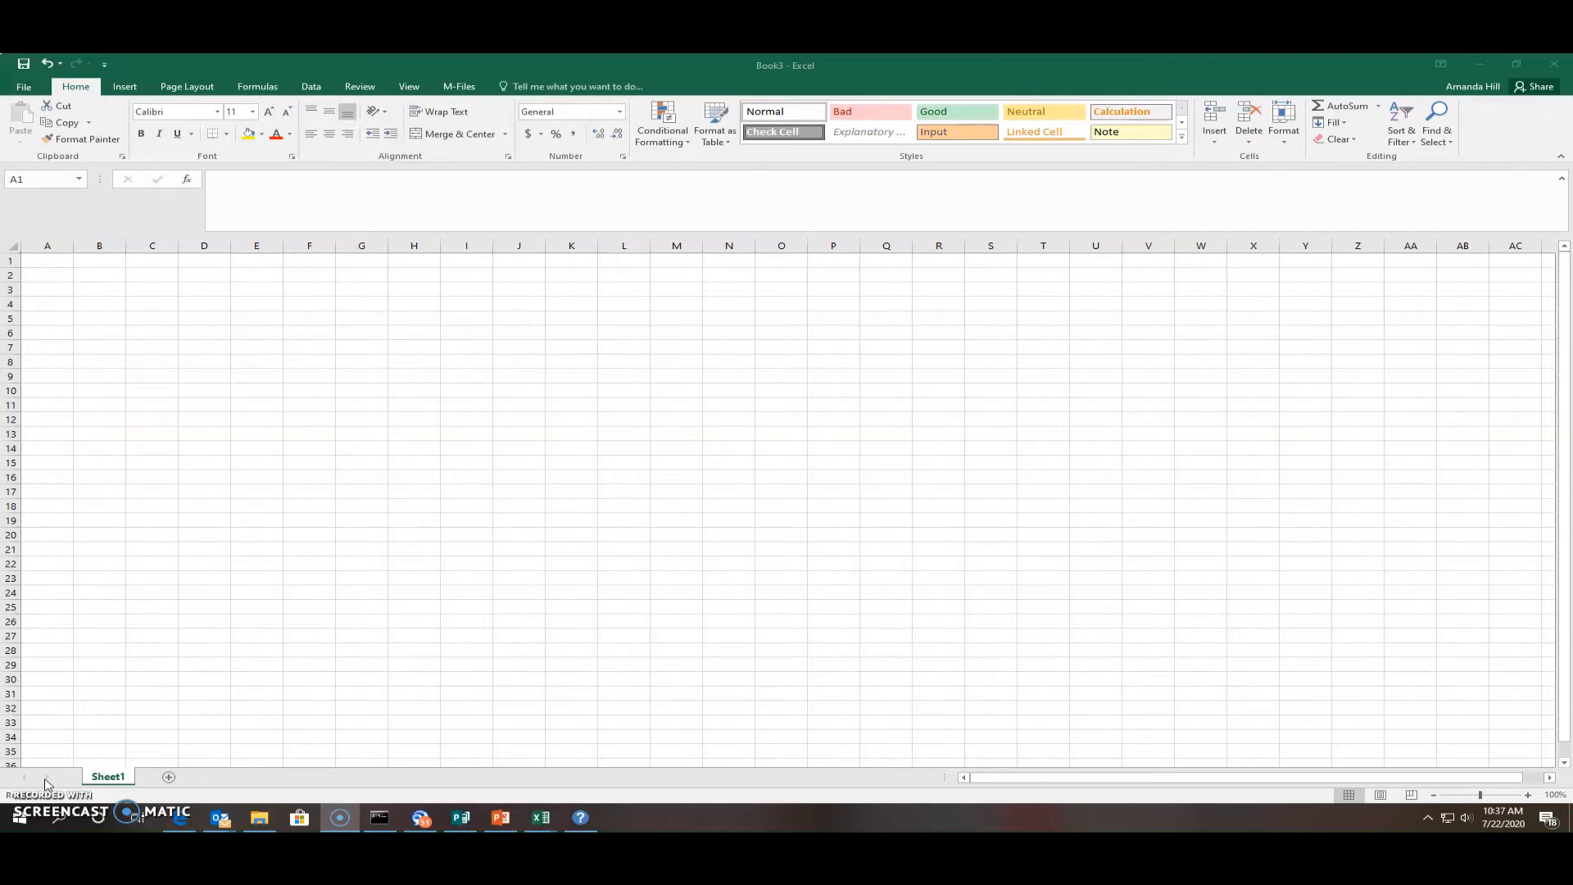
Start a From Text import from the Data tab's Get External Data group
{"action": "left_click", "coordinate": [309, 88]}
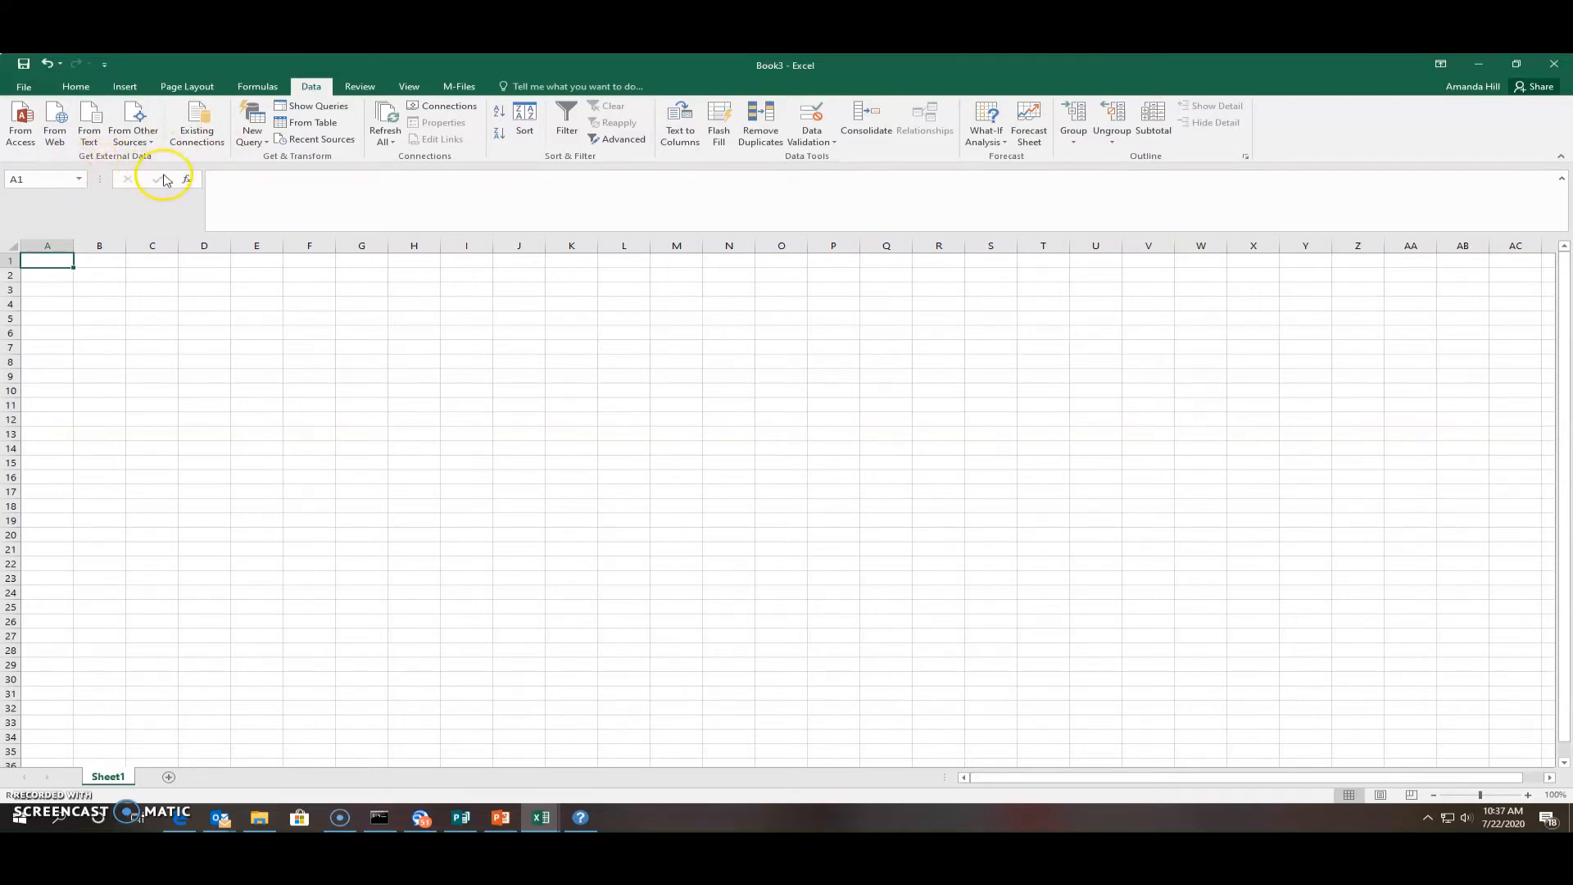
{"action": "left_click", "coordinate": [90, 133]}
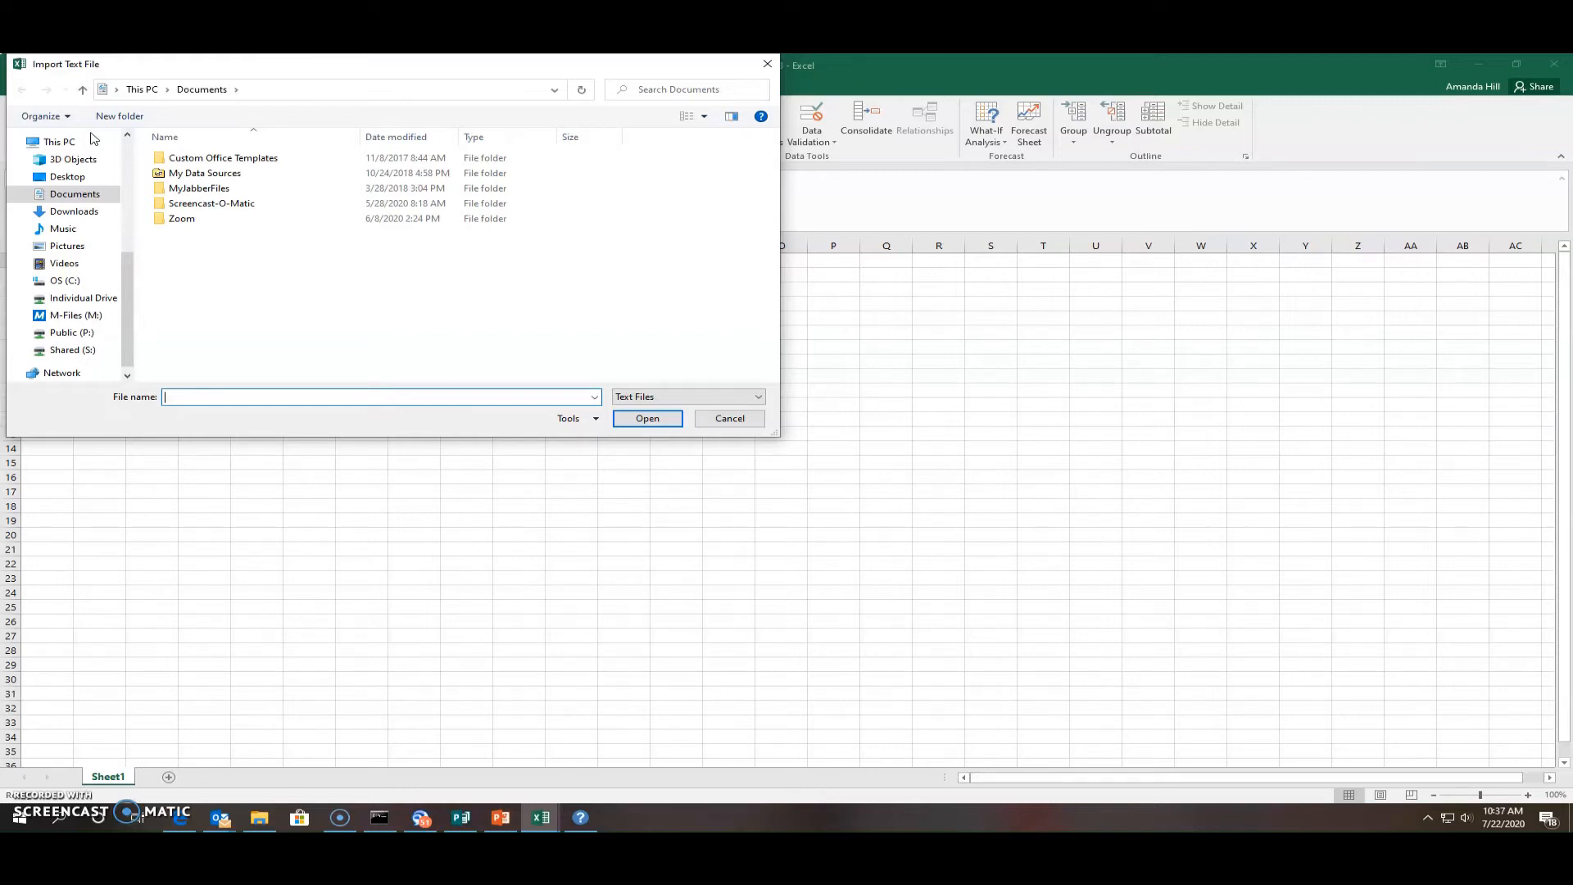
Browse to the Desktop and open Data Export Practice in the Text Import Wizard
{"action": "left_click", "coordinate": [65, 177]}
{"action": "left_click", "coordinate": [706, 235]}
{"action": "left_click_drag", "start_coordinate": [772, 201], "coordinate": [777, 371]}
{"action": "left_click", "coordinate": [292, 374]}
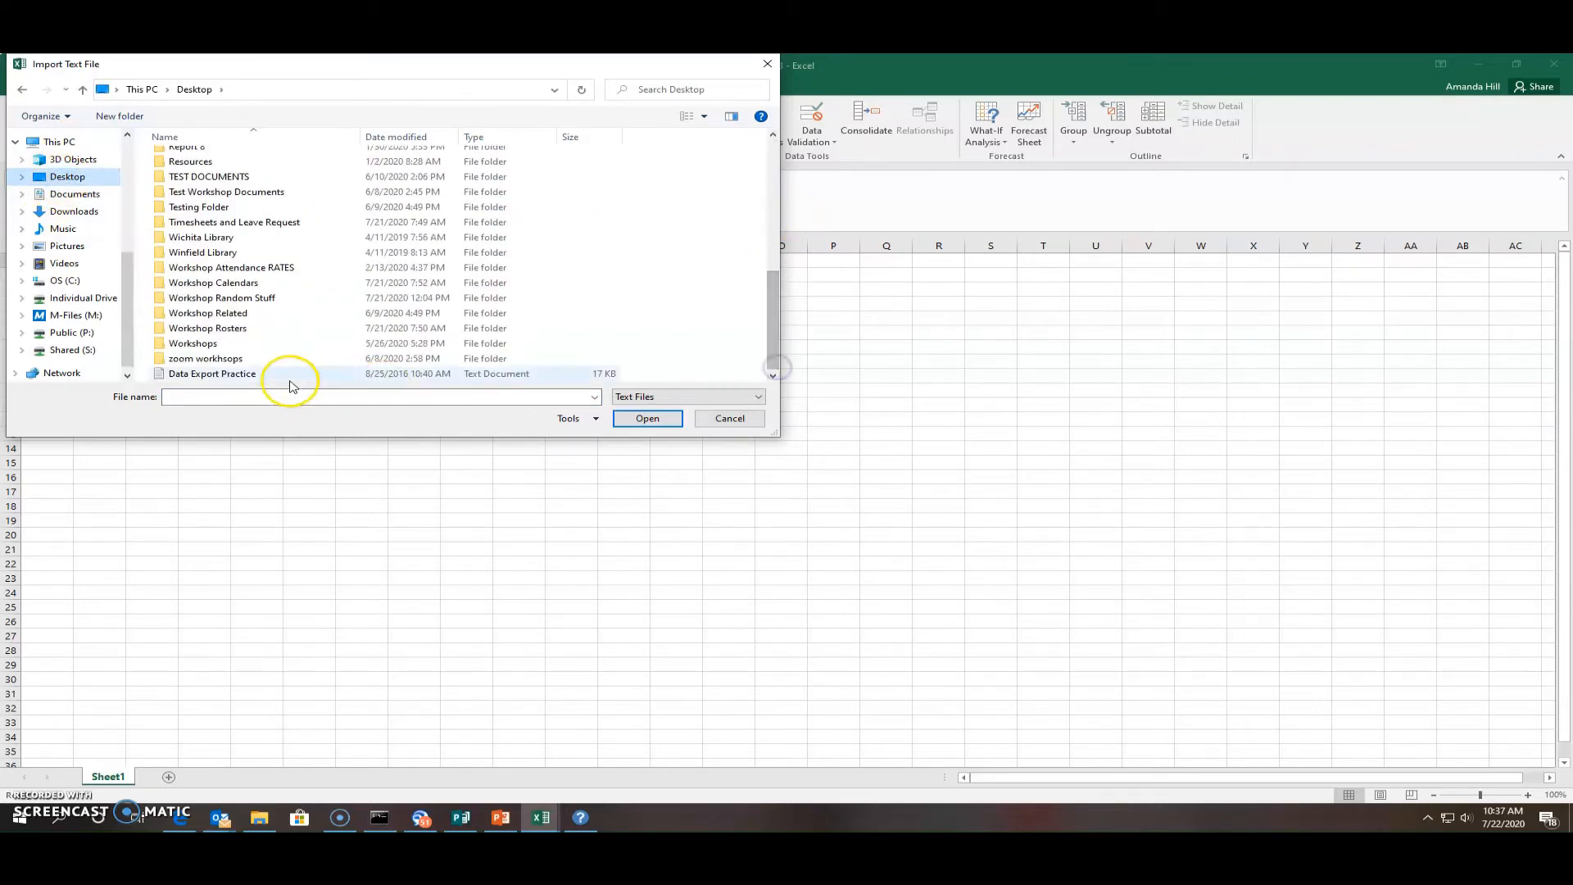
{"action": "double_click", "coordinate": [247, 374]}
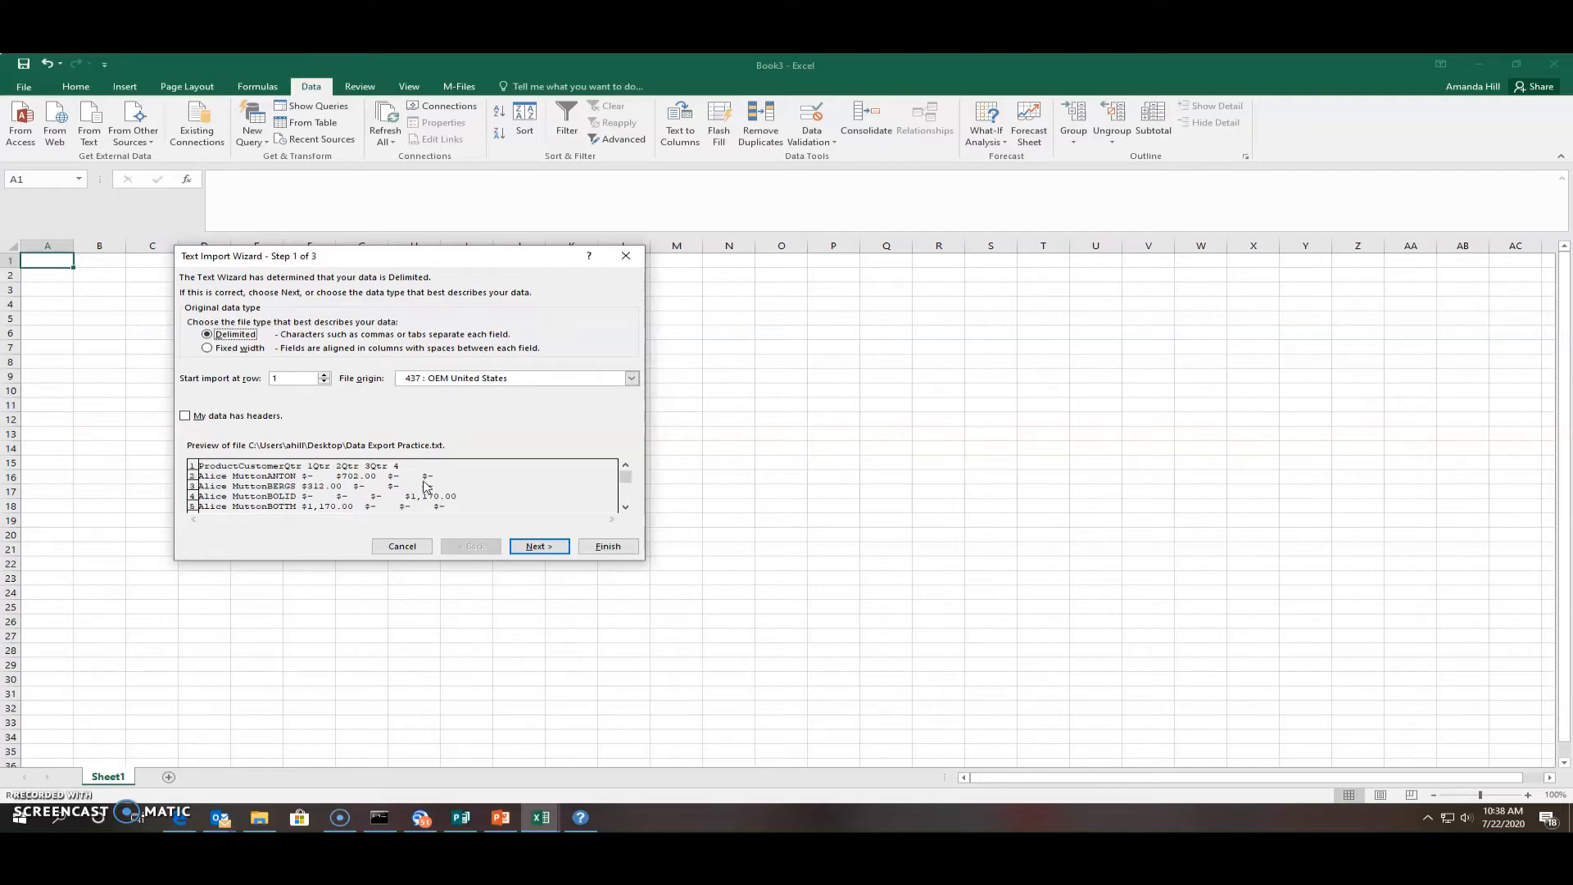
Keep Delimited, mark the data as having headers, and advance to step 2
{"action": "left_click", "coordinate": [208, 338]}
{"action": "left_click", "coordinate": [186, 416]}
{"action": "left_click", "coordinate": [538, 547]}
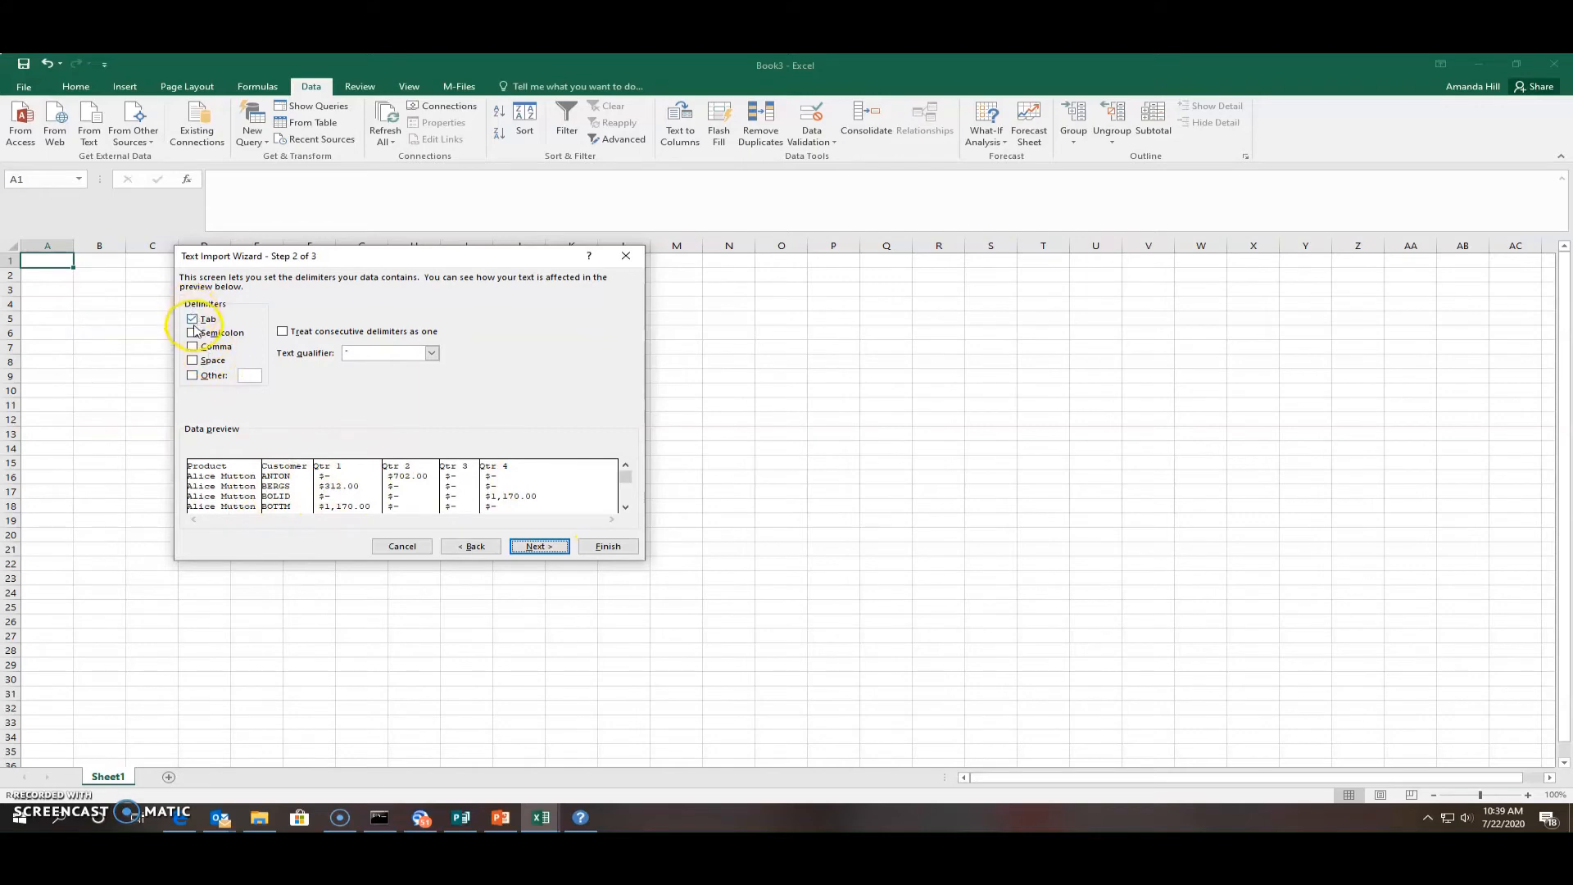
Keep Tab as the delimiter, leave columns as General, and finish the wizard
{"action": "left_click", "coordinate": [193, 319]}
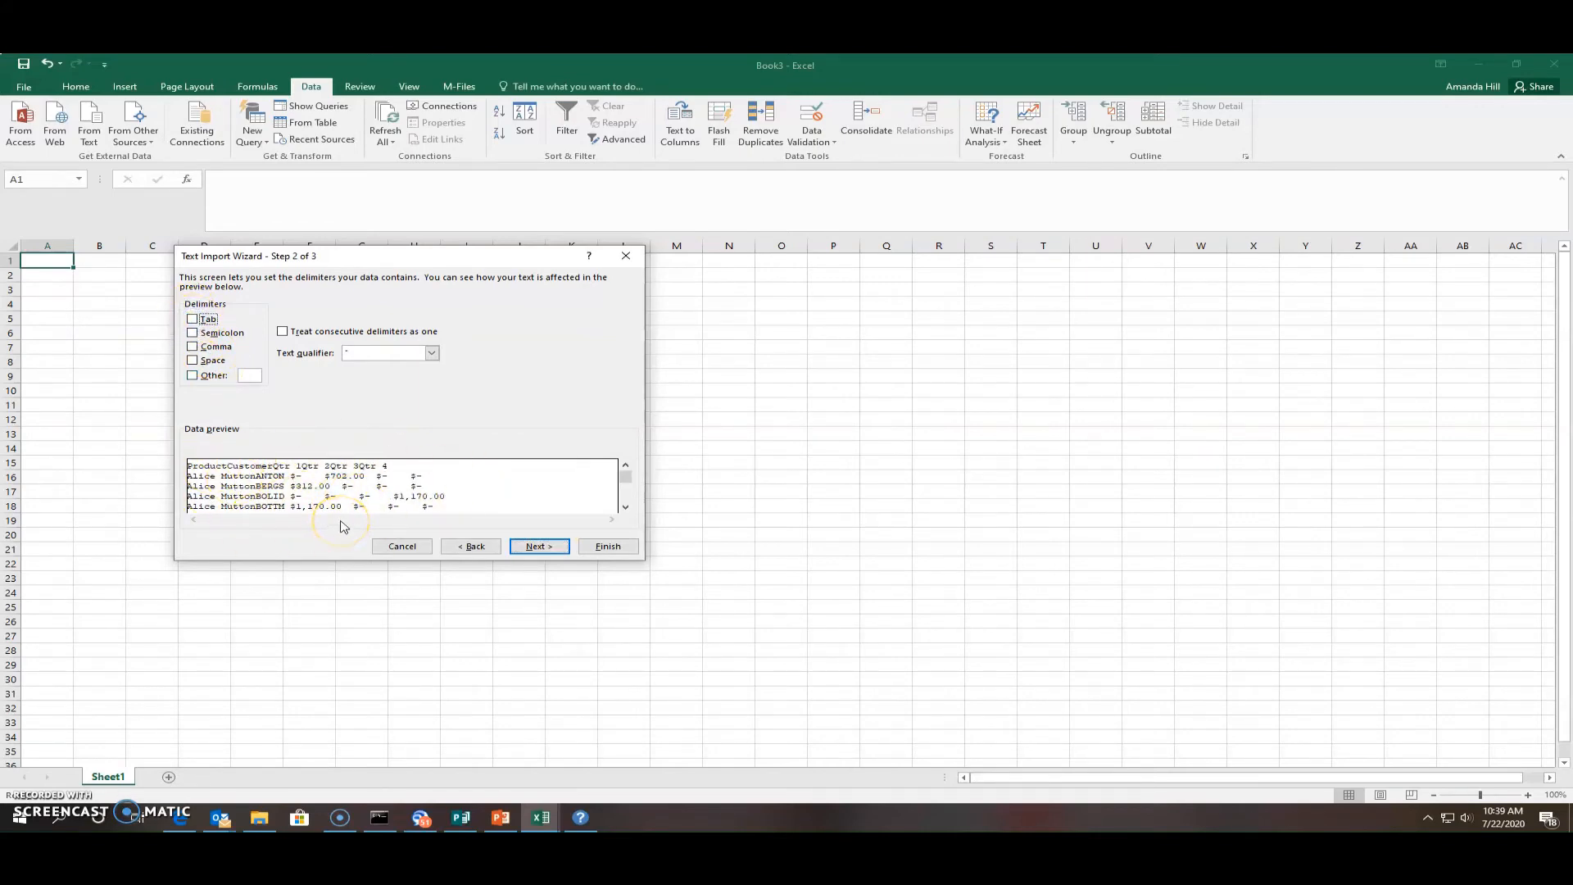
{"action": "left_click", "coordinate": [194, 320]}
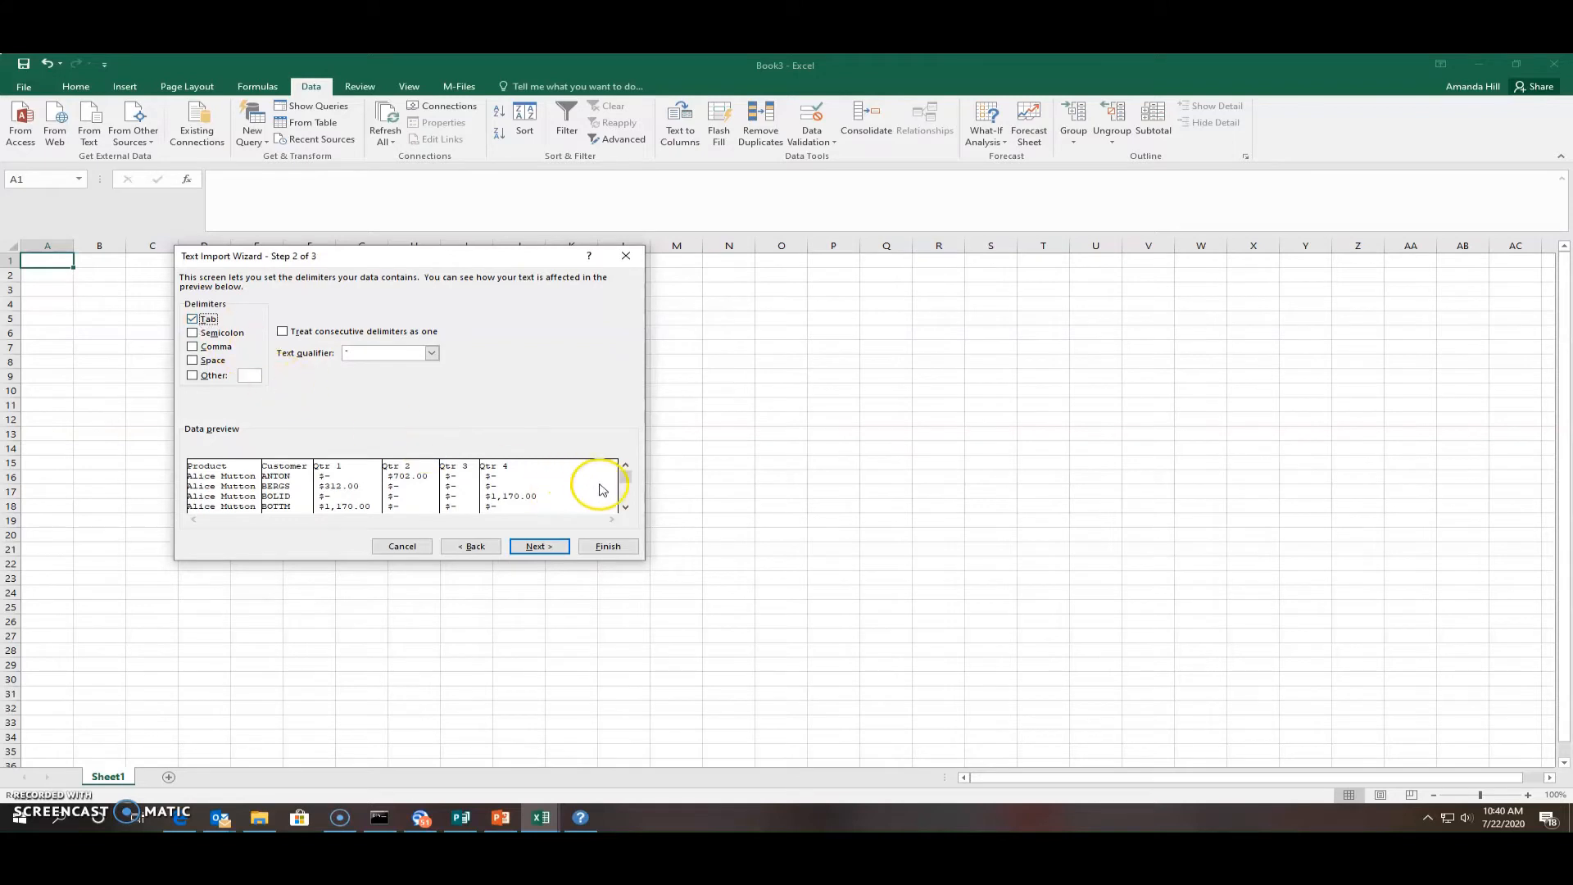
{"action": "left_click_drag", "start_coordinate": [630, 476], "coordinate": [637, 510]}
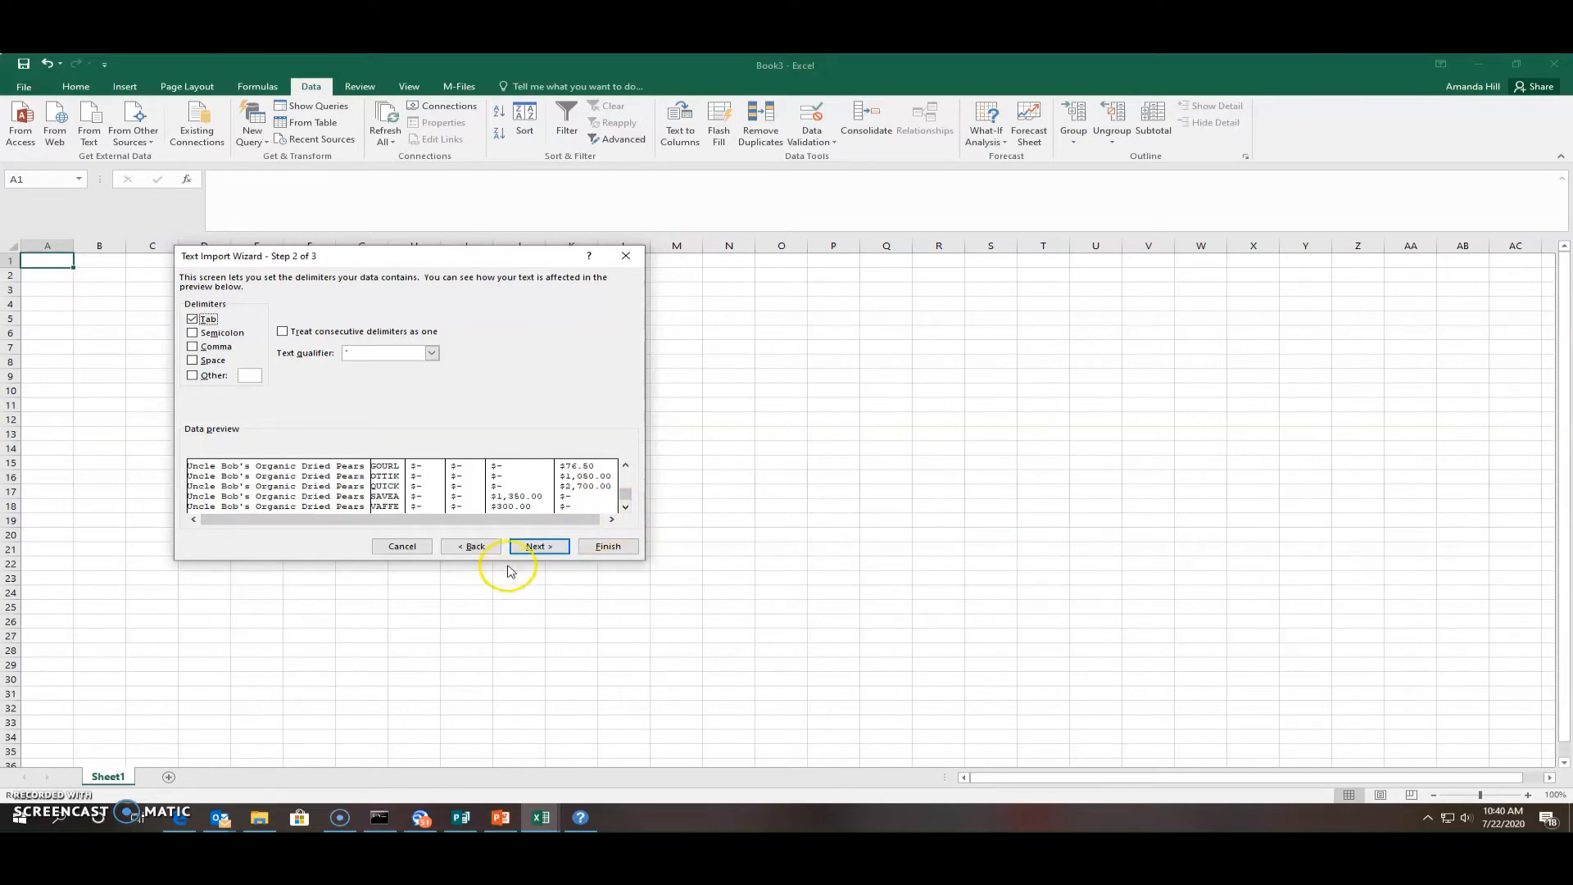
{"action": "left_click", "coordinate": [540, 548]}
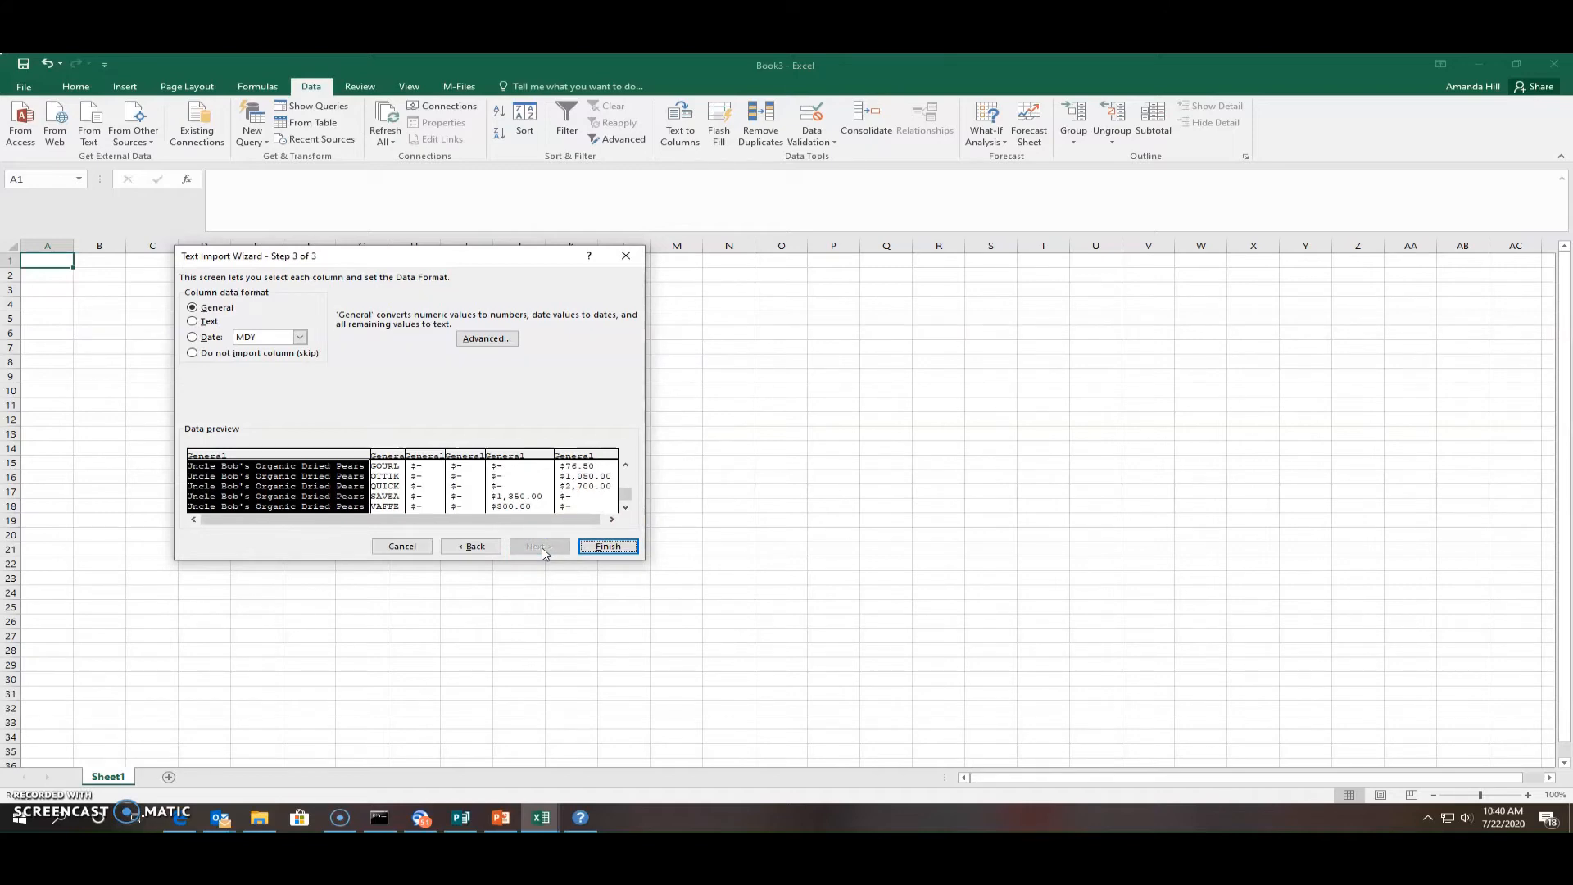
{"action": "left_click", "coordinate": [613, 546]}
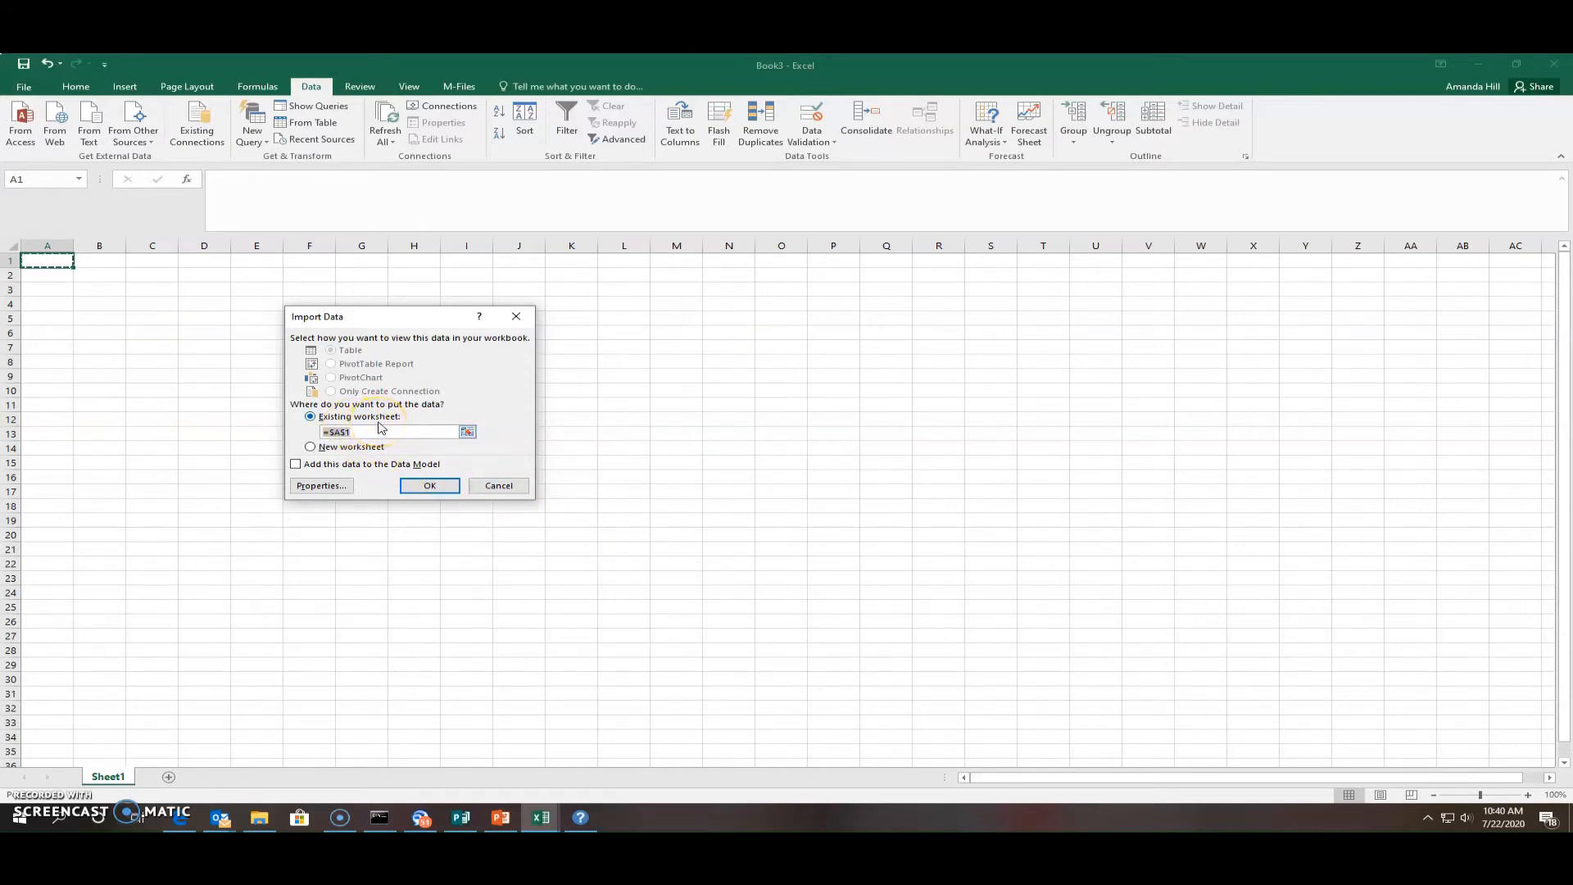
Place the imported data at $A$1 of the existing worksheet and check the headers
{"action": "left_click", "coordinate": [413, 487]}
{"action": "left_click", "coordinate": [417, 489]}
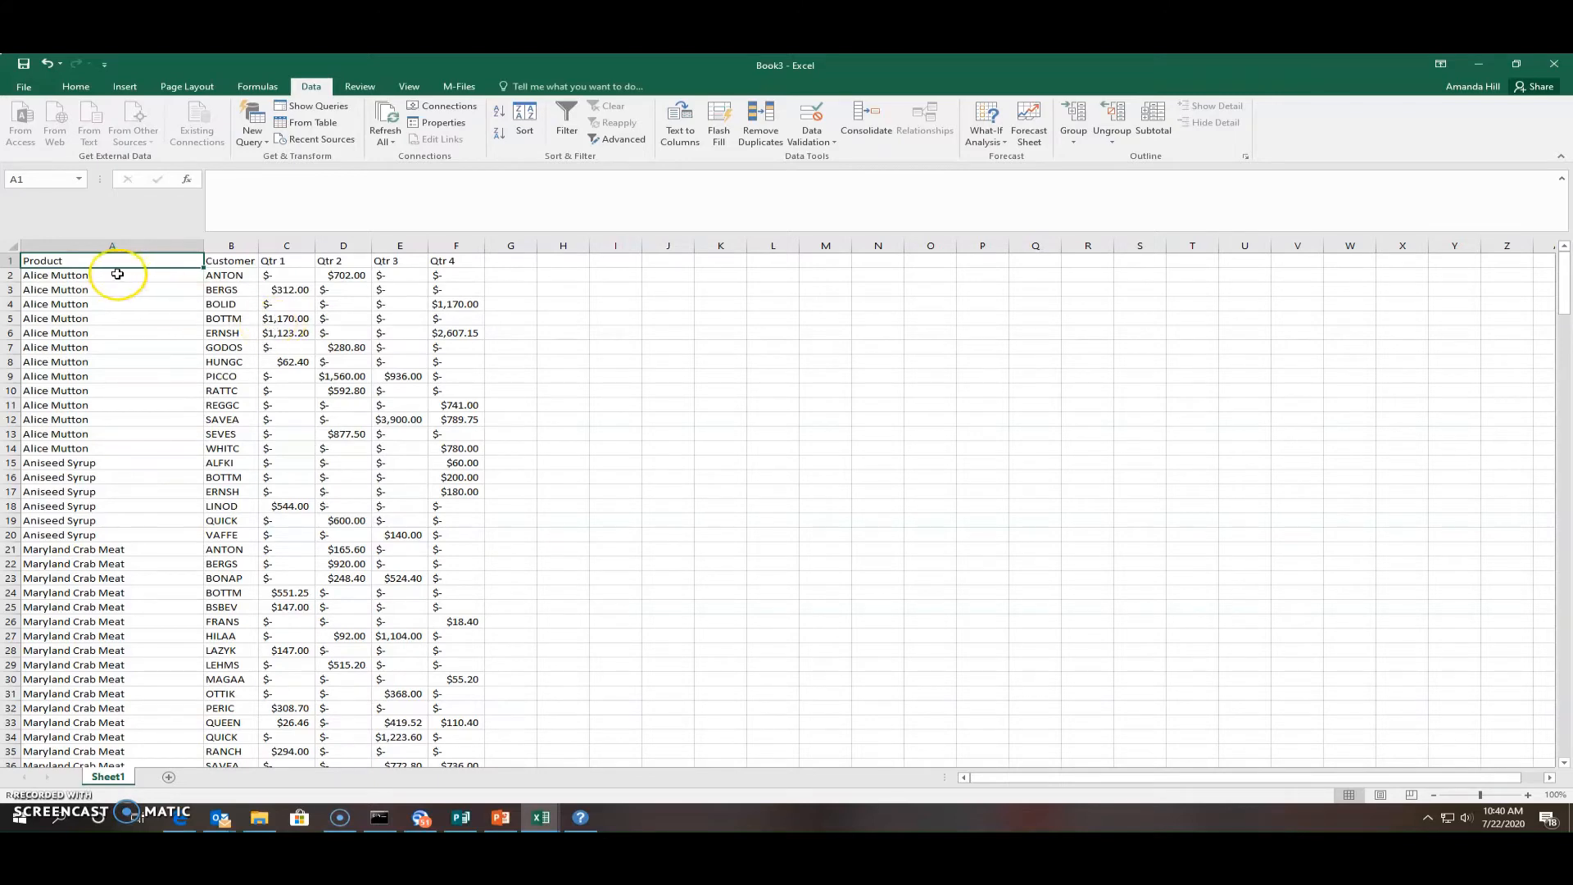
{"action": "left_click", "coordinate": [249, 260]}
{"action": "left_click", "coordinate": [443, 261]}
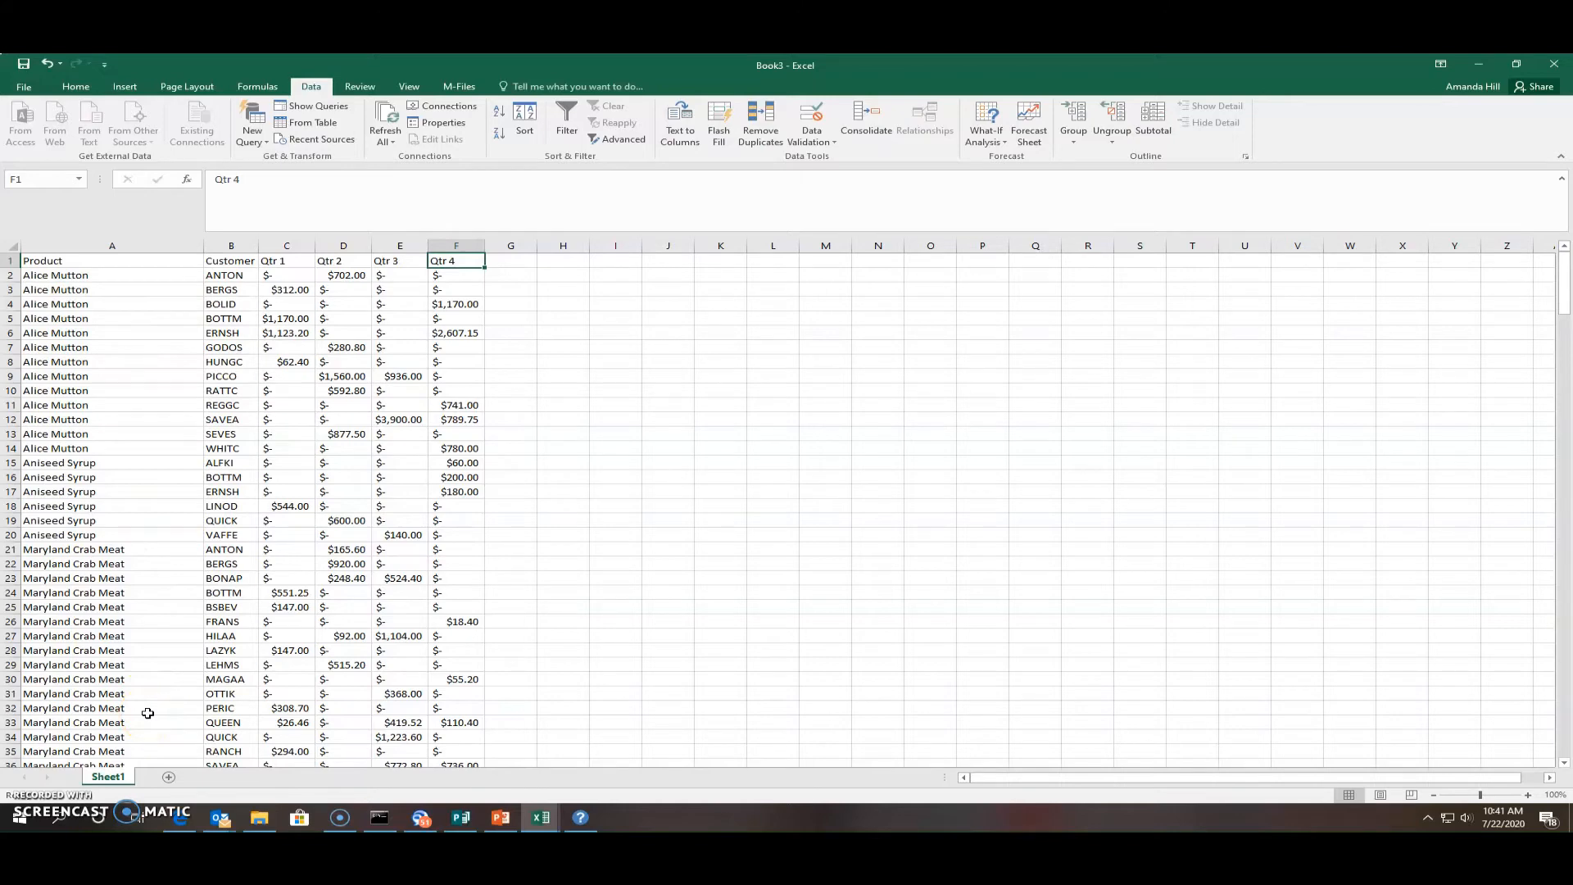
Bold the header row A1:F1, Product through Qtr 4
{"action": "left_click", "coordinate": [78, 265]}
{"action": "left_click_drag", "start_coordinate": [78, 265], "coordinate": [462, 262]}
{"action": "left_click", "coordinate": [25, 86]}
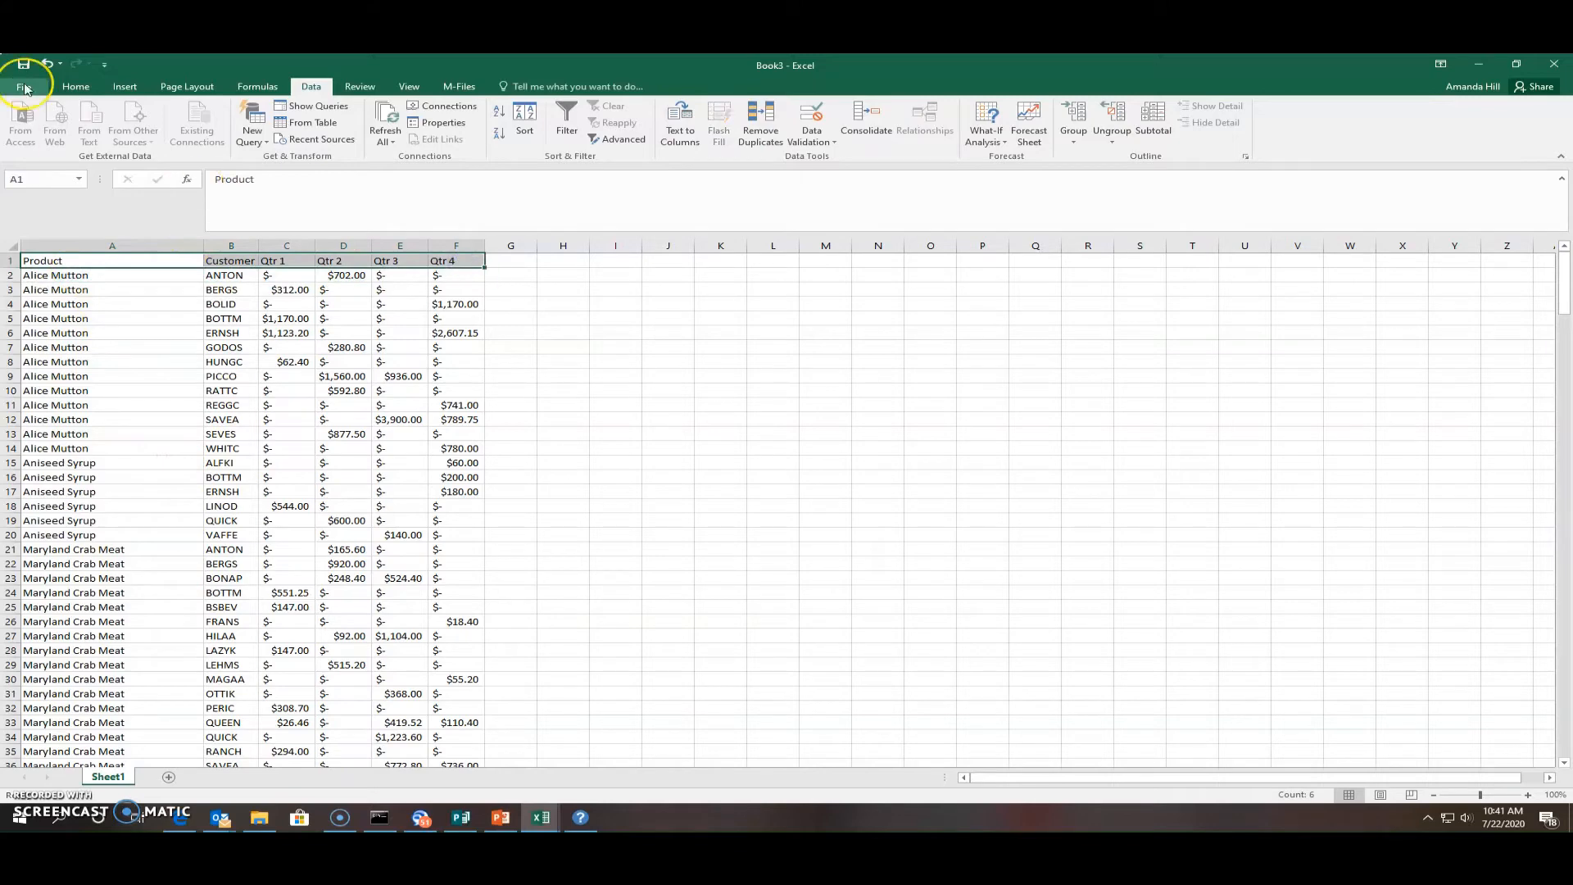
{"action": "left_click", "coordinate": [31, 85]}
{"action": "left_click", "coordinate": [67, 89]}
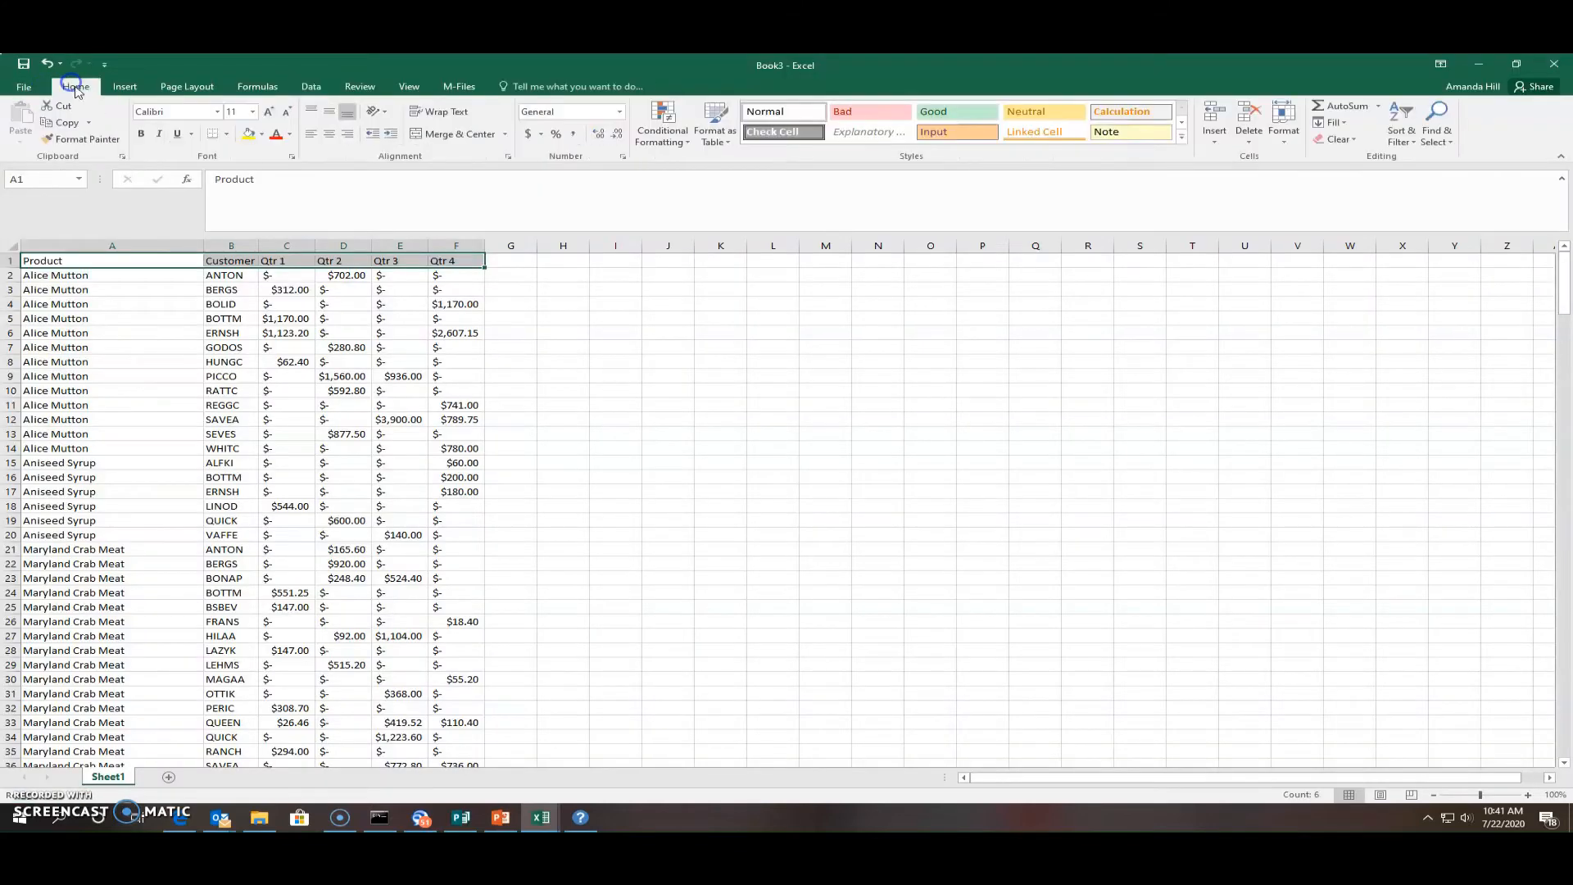
{"action": "left_click", "coordinate": [141, 134]}
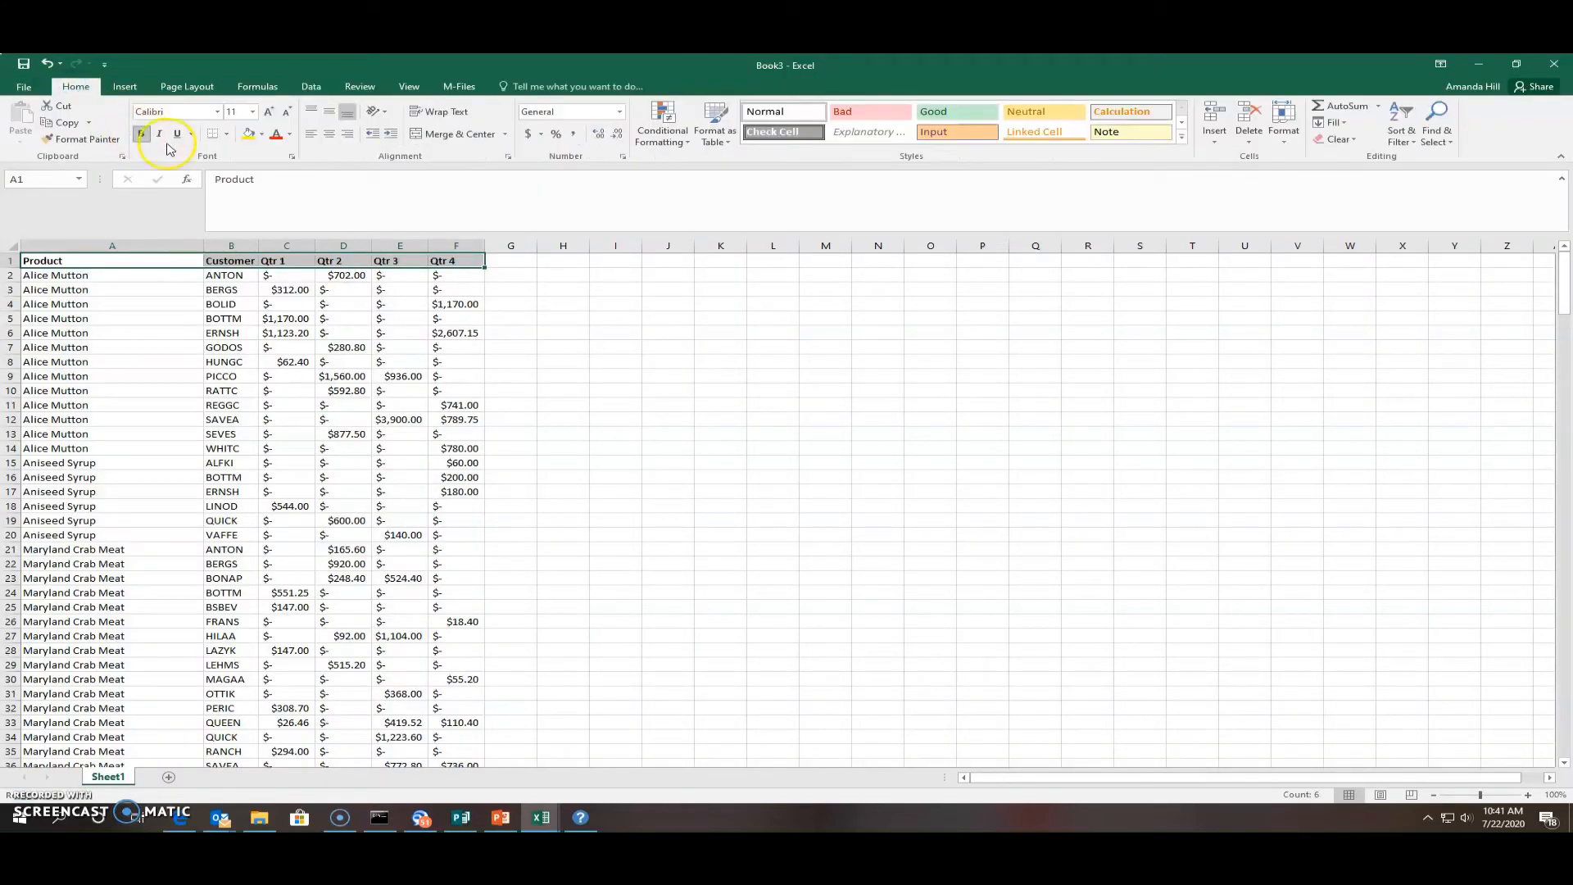
{"action": "left_click", "coordinate": [549, 351]}
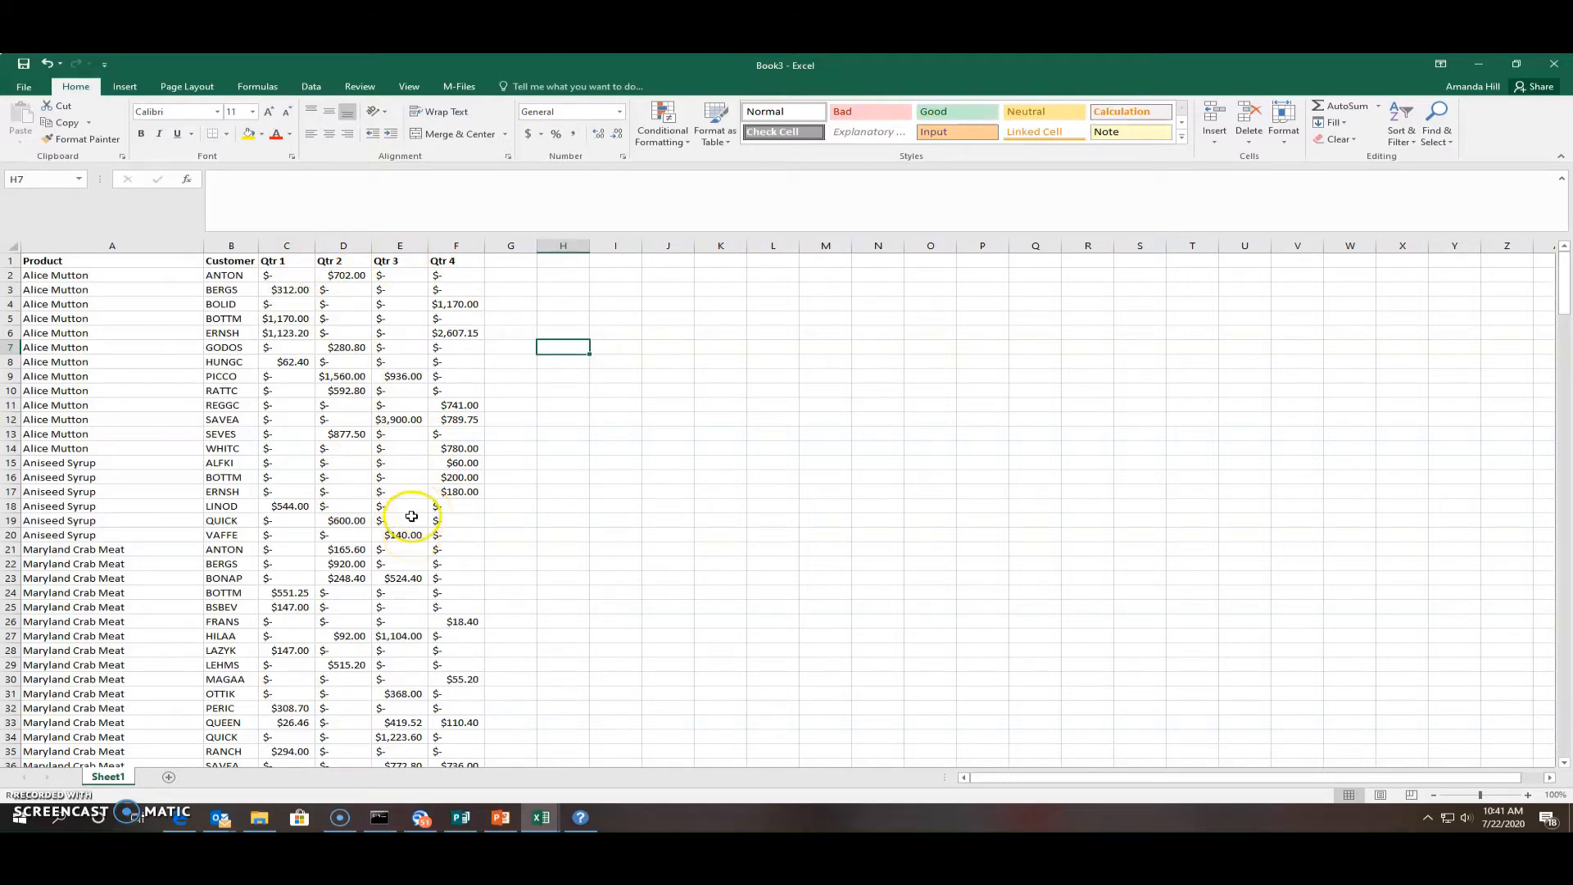
Scroll down through the imported data to row 278
{"action": "scroll", "coordinate": [422, 511], "scroll_direction": "down", "scroll_amount": 7}
{"action": "scroll", "coordinate": [411, 516], "scroll_direction": "down", "scroll_amount": 14}
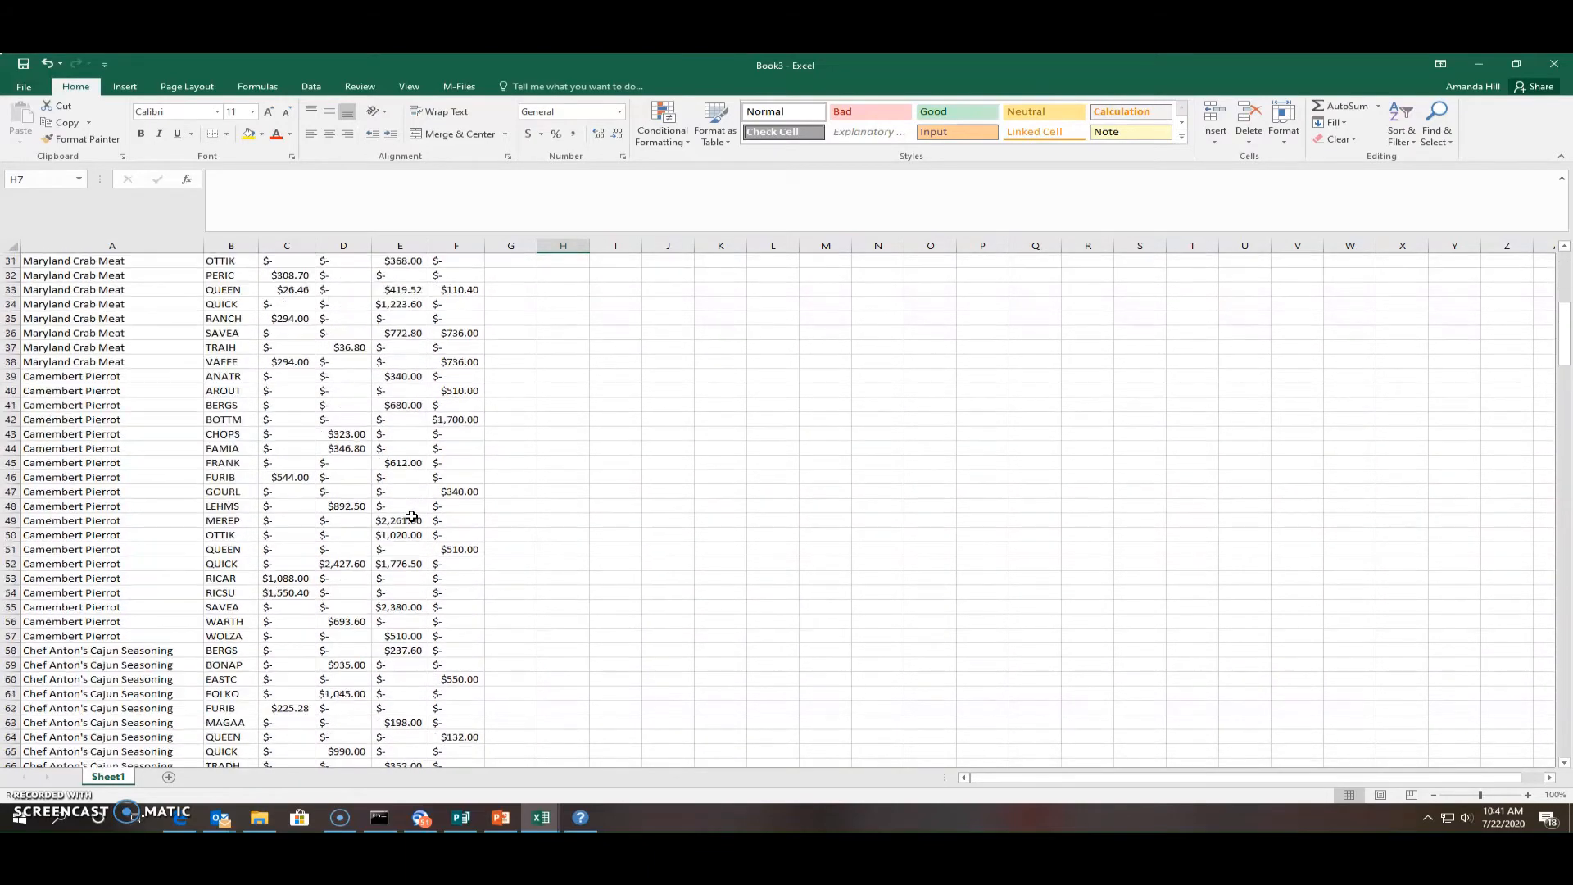
{"action": "scroll", "coordinate": [411, 516], "scroll_direction": "down", "scroll_amount": 19}
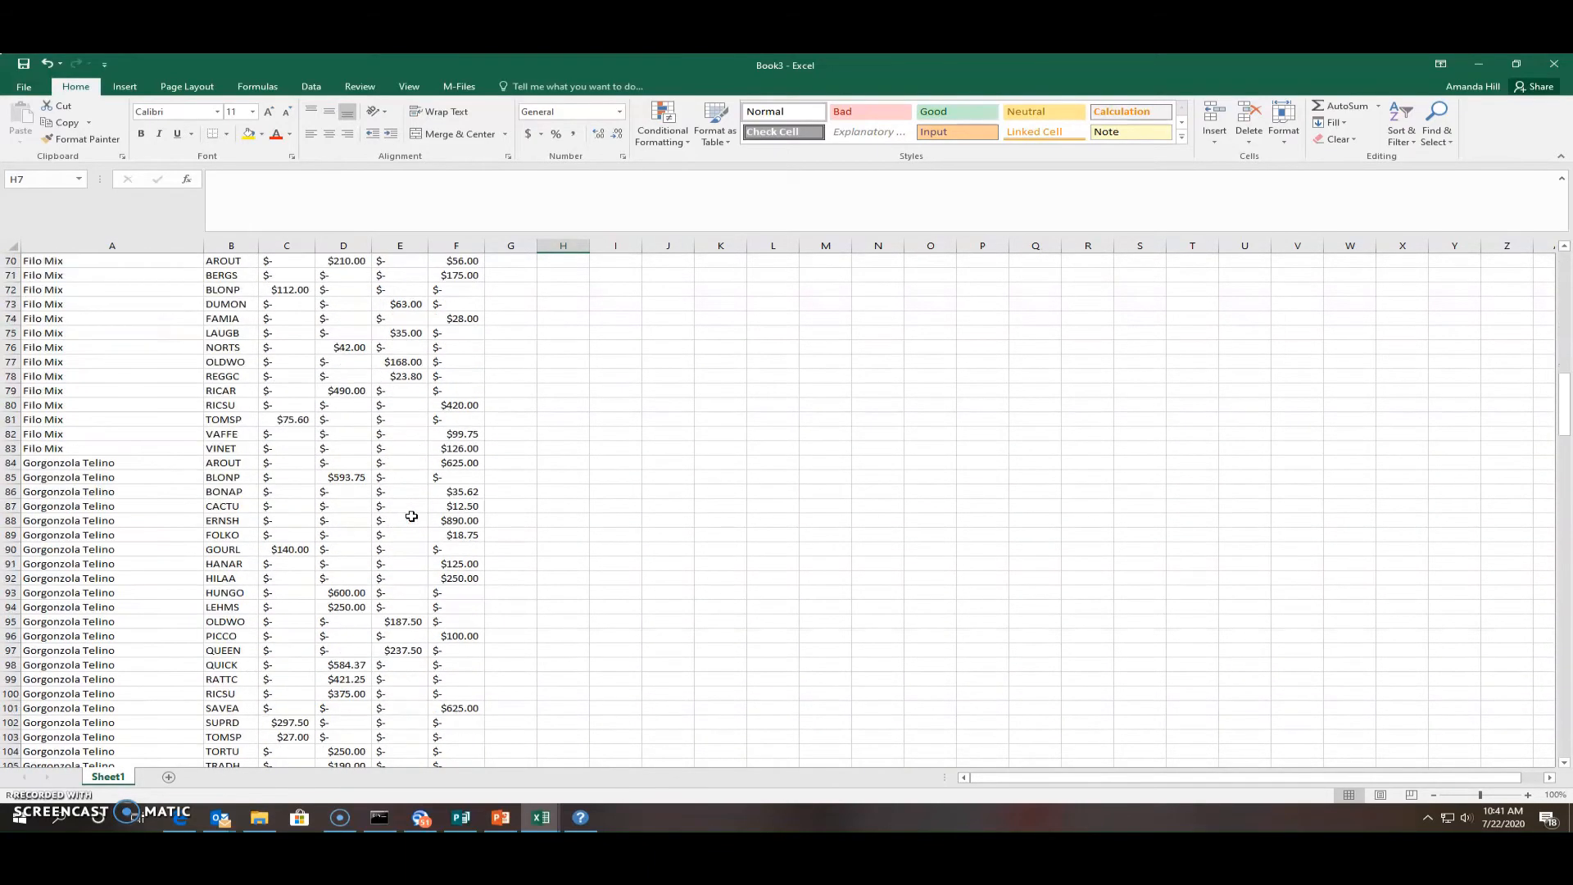
{"action": "scroll", "coordinate": [411, 516], "scroll_direction": "down", "scroll_amount": 18}
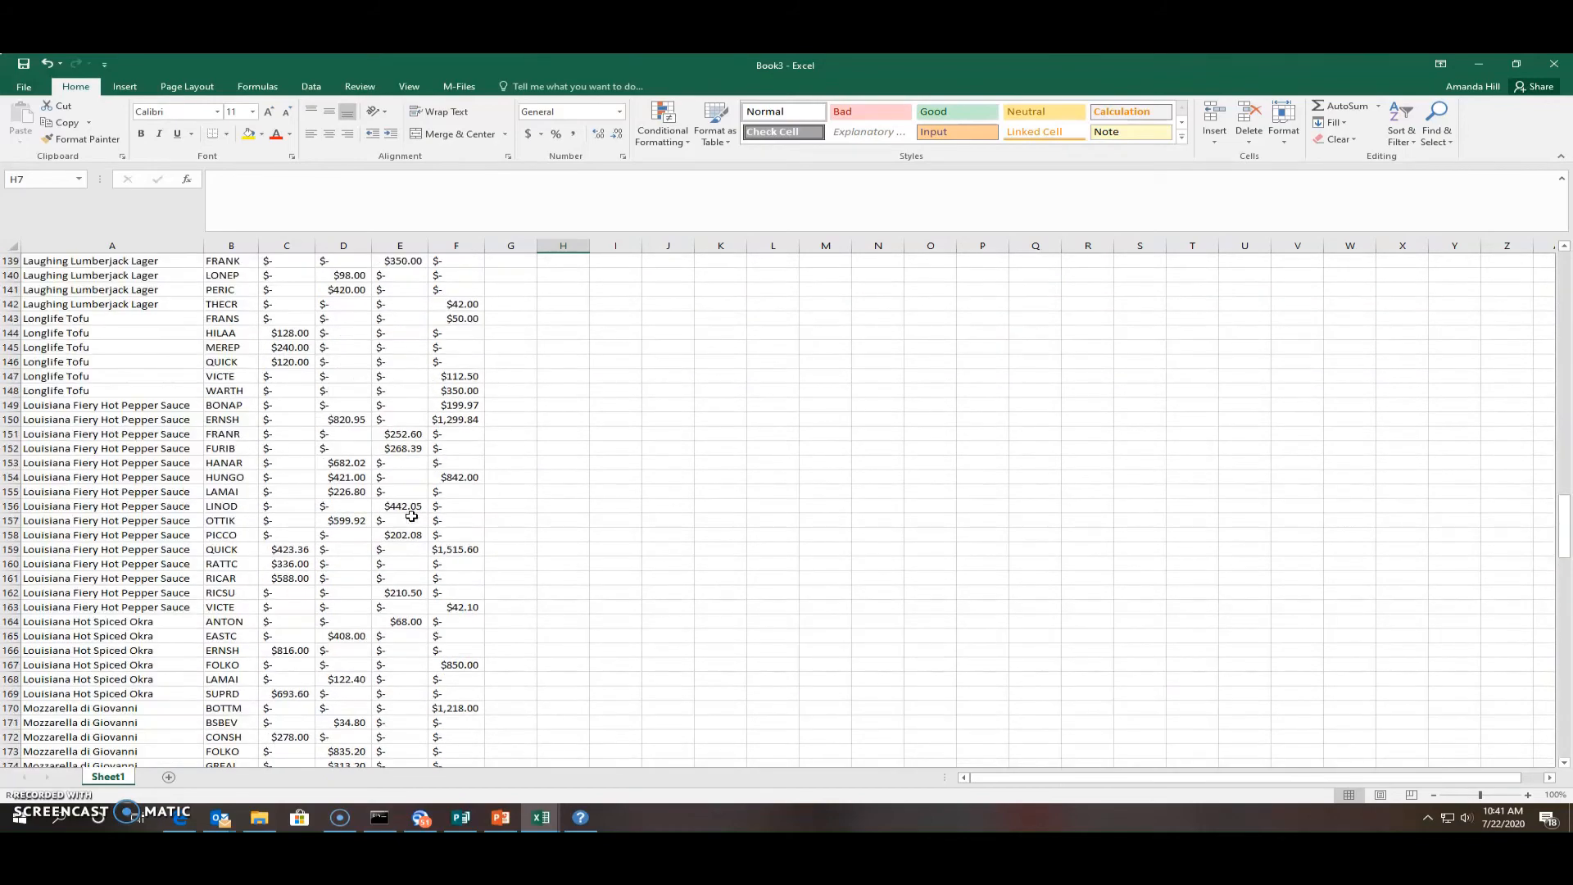
{"action": "scroll", "coordinate": [411, 516], "scroll_direction": "down", "scroll_amount": 20}
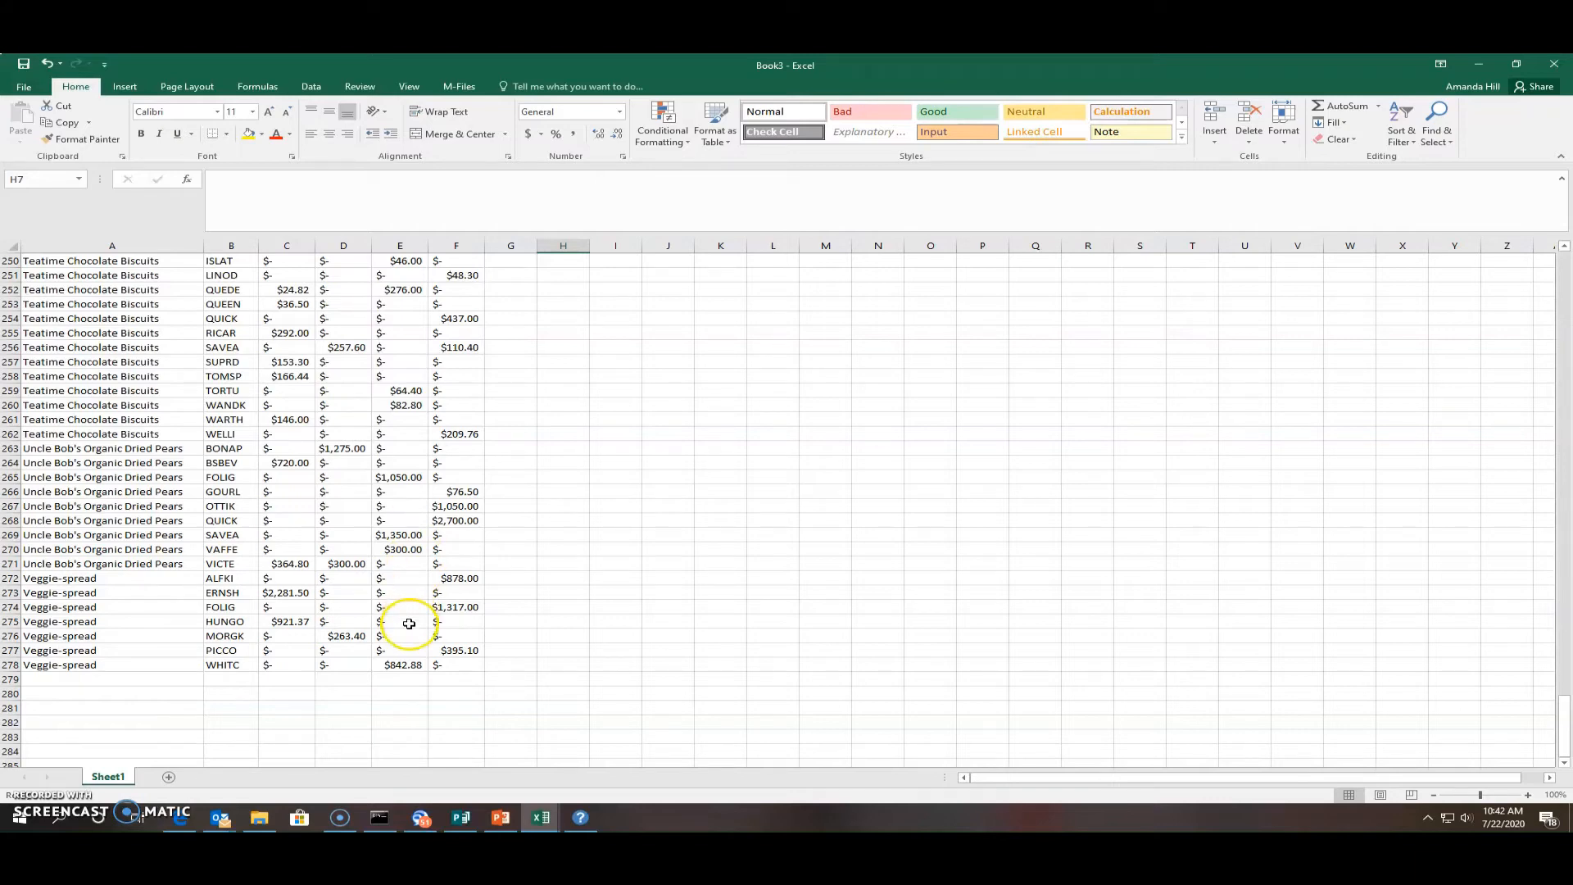
Apply Currency number format to the quarterly values in C2:F278
{"action": "left_click_drag", "start_coordinate": [464, 666], "coordinate": [287, 228]}
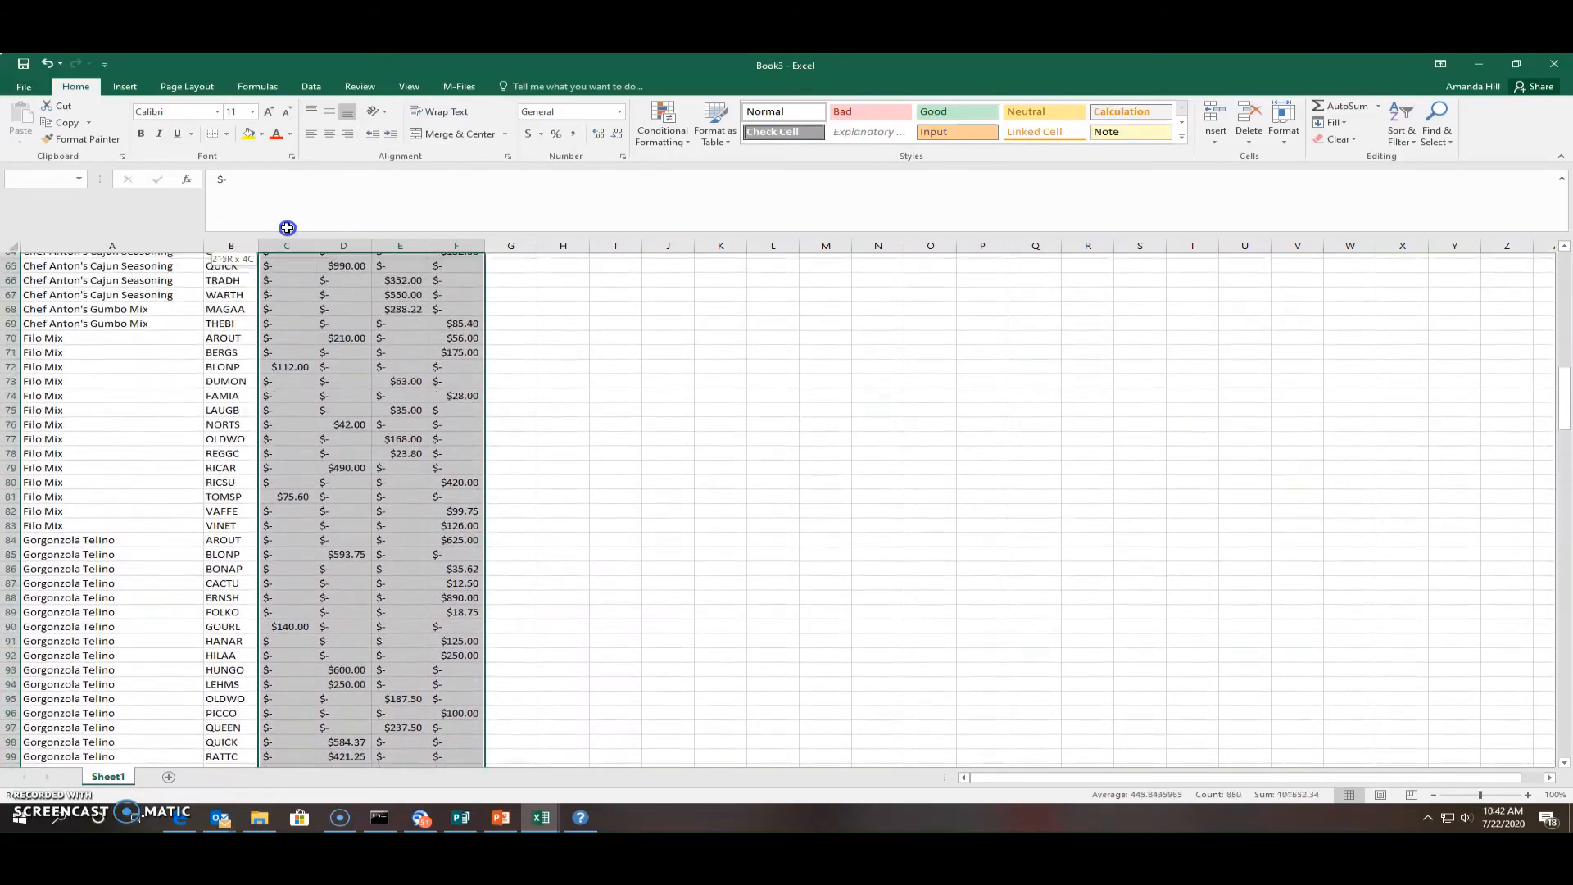
{"action": "left_click_drag", "start_coordinate": [287, 228], "coordinate": [277, 273]}
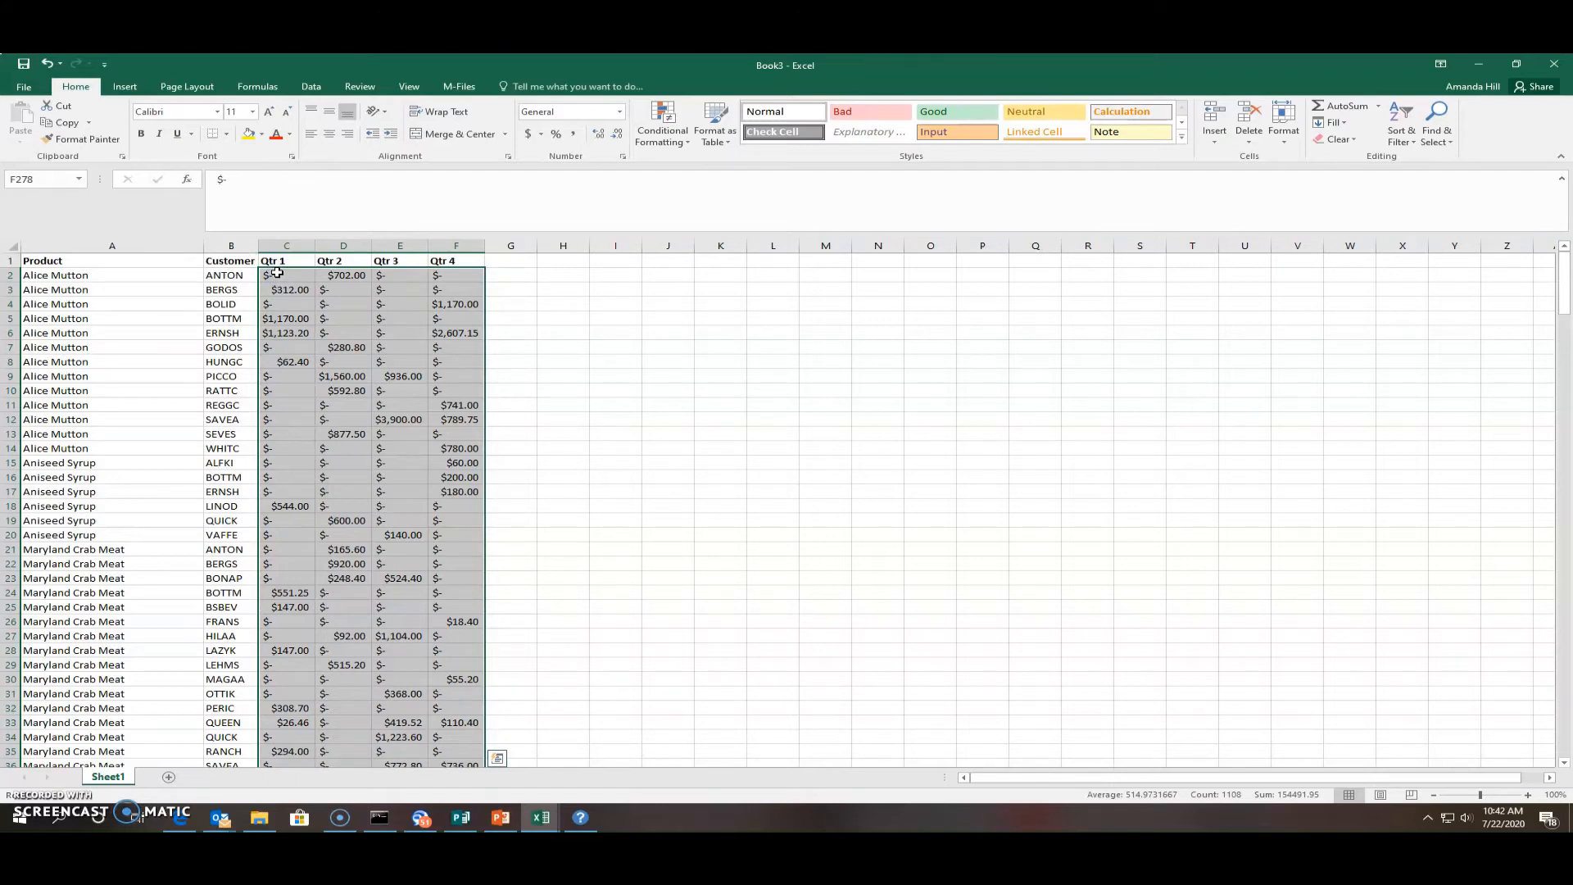
{"action": "left_click", "coordinate": [82, 138]}
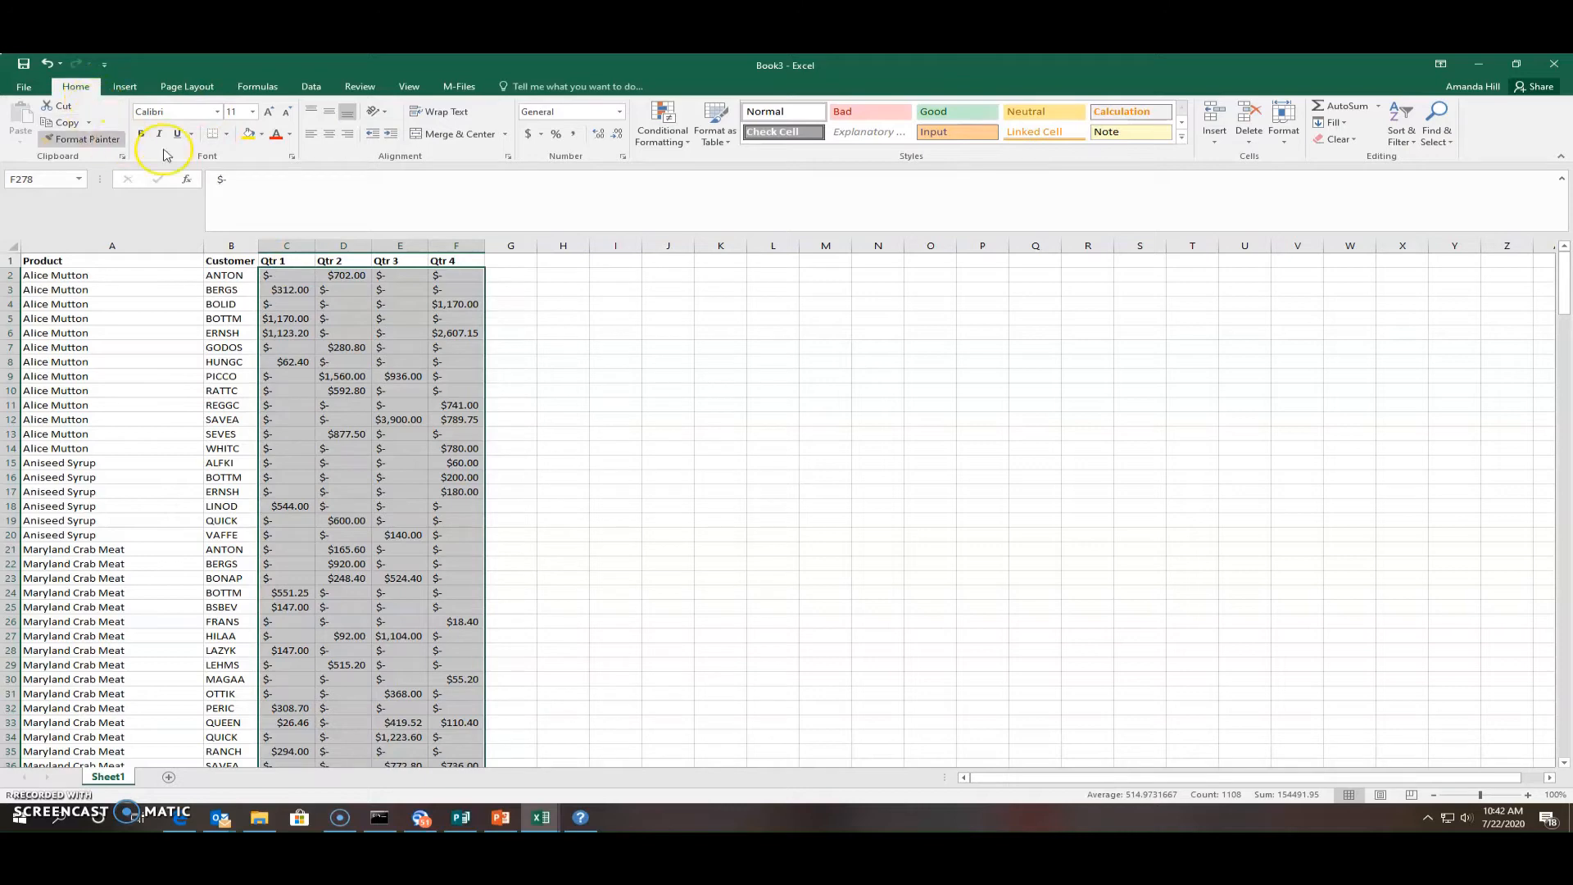
{"action": "key", "text": "Escape"}
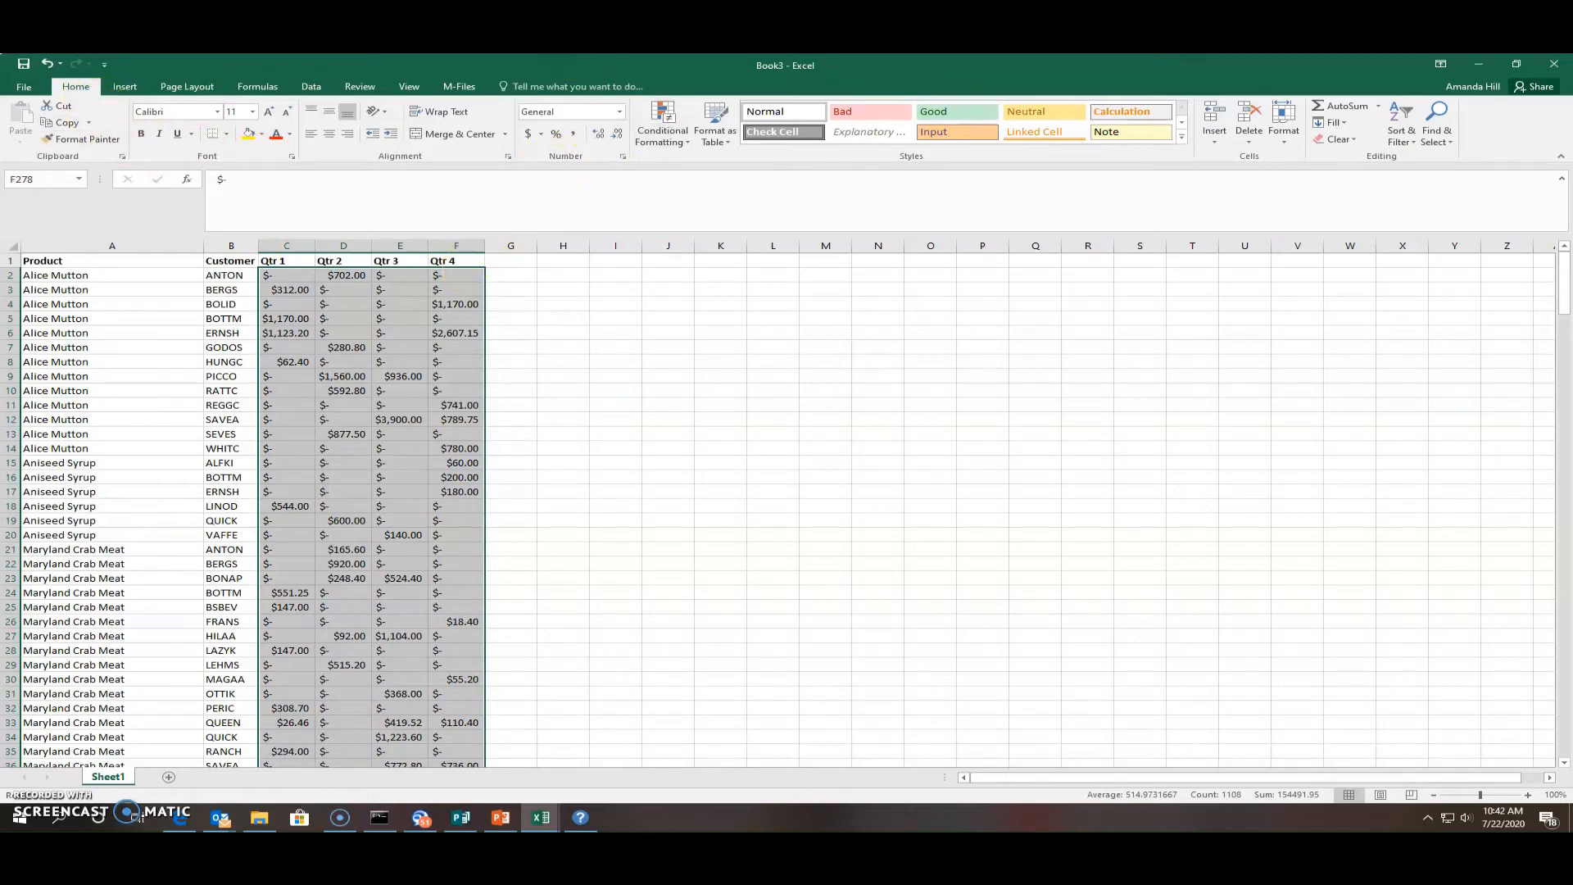
{"action": "left_click", "coordinate": [620, 112]}
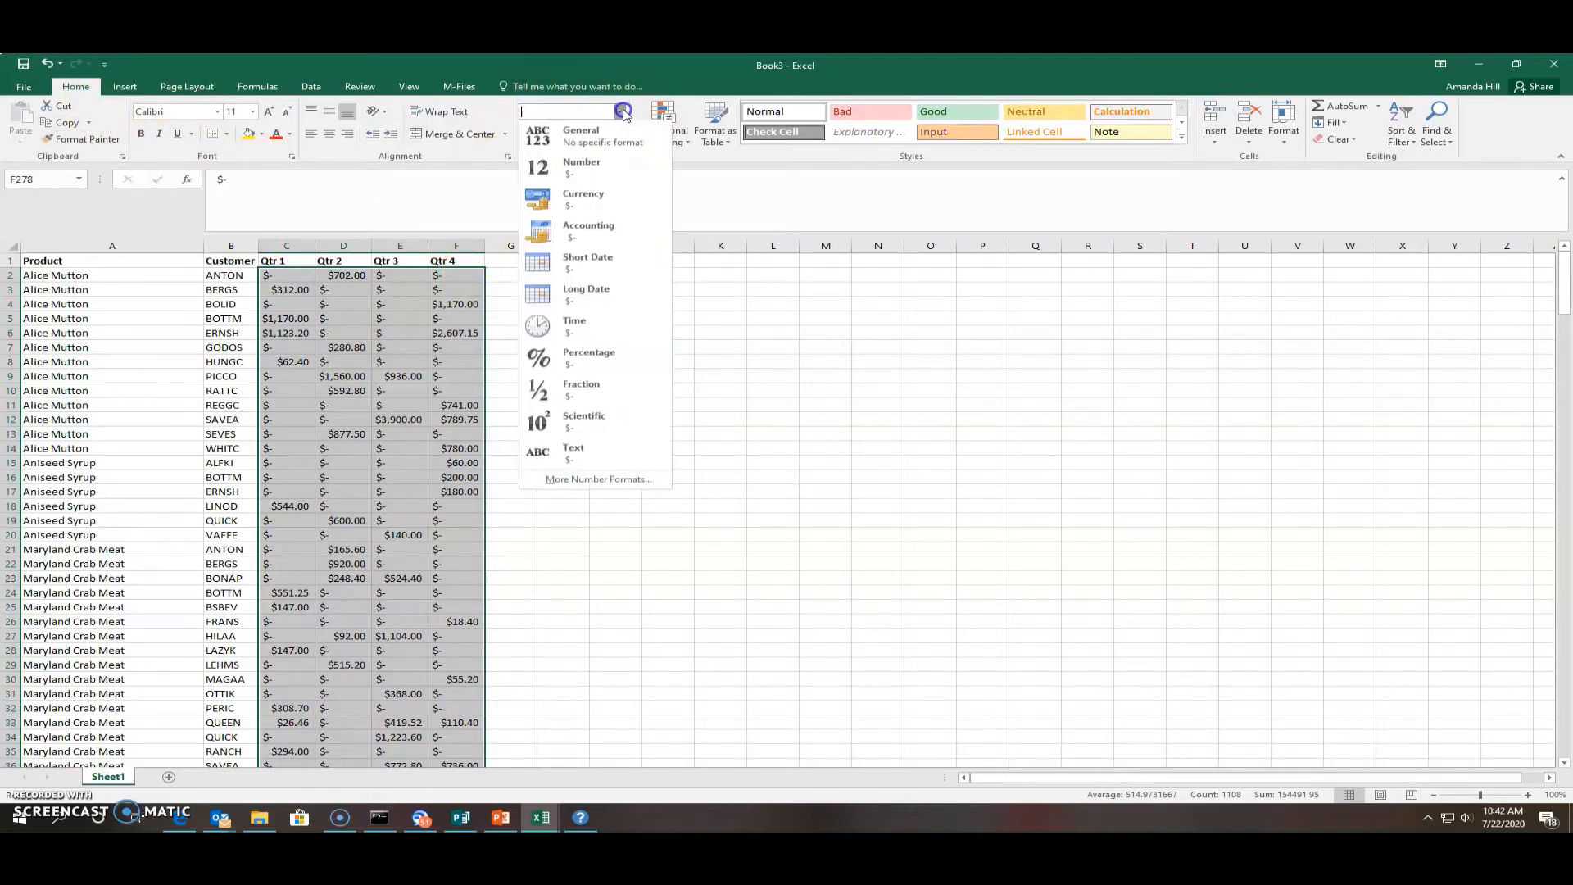
{"action": "left_click", "coordinate": [602, 210]}
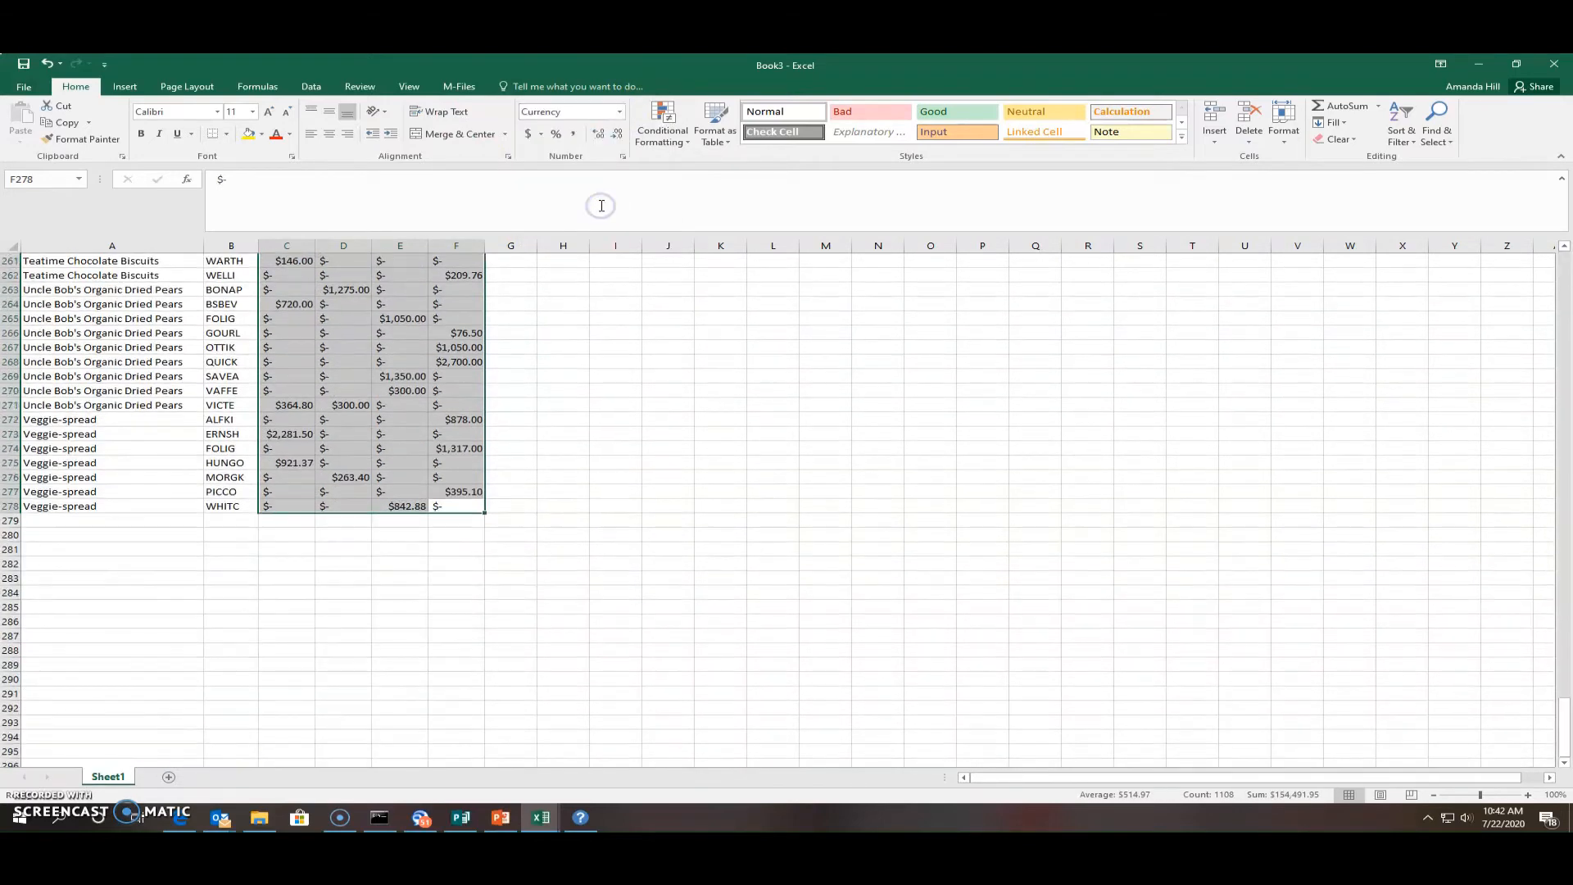
{"action": "left_click", "coordinate": [519, 475]}
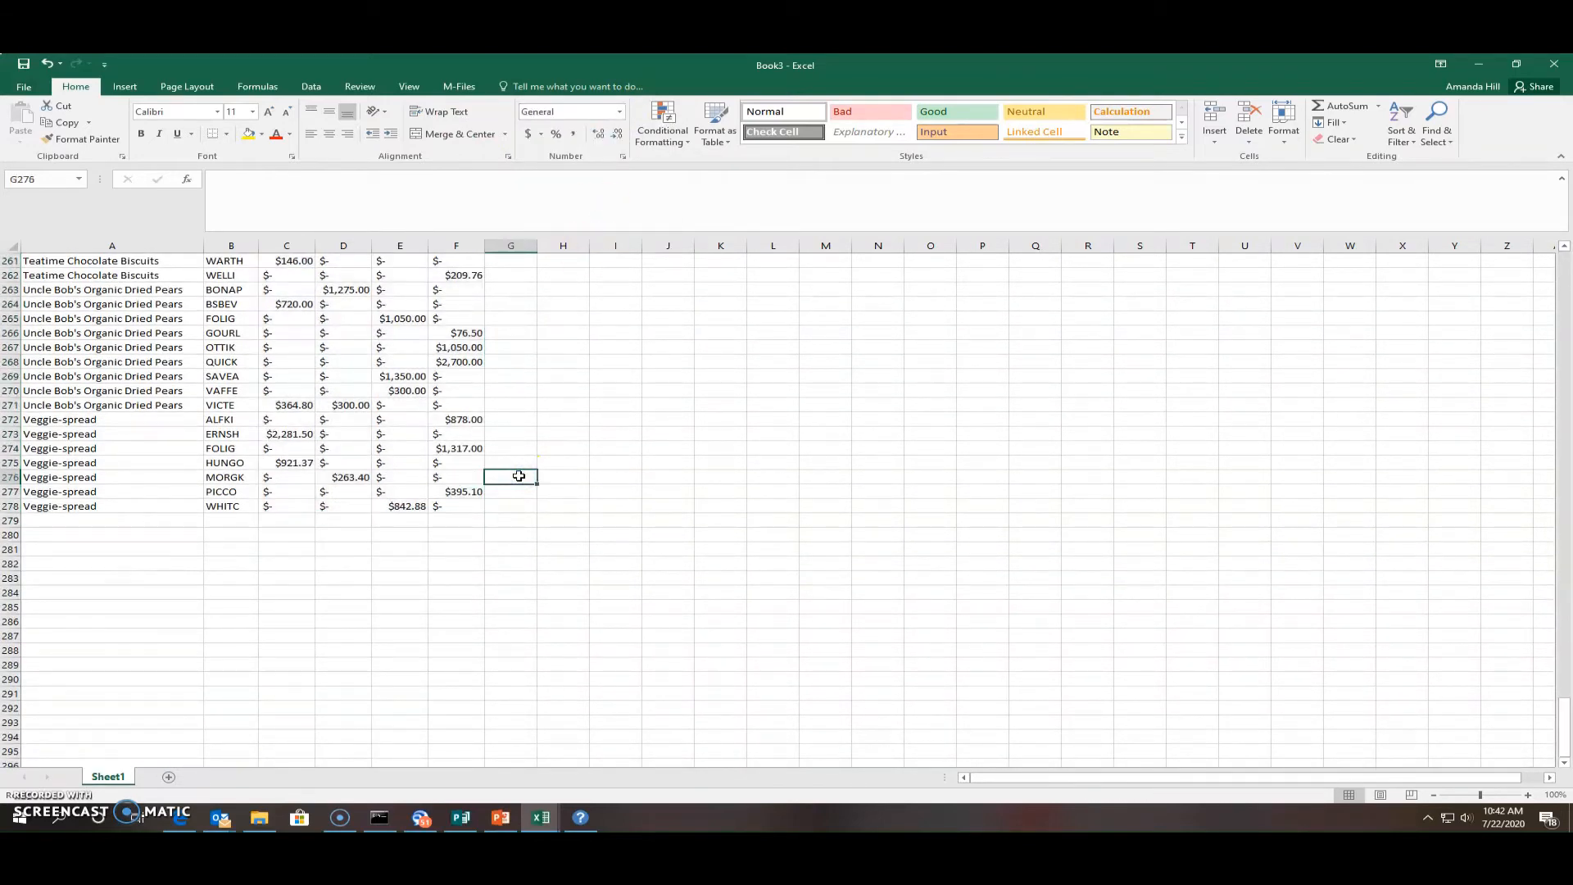
{"action": "left_click", "coordinate": [477, 507]}
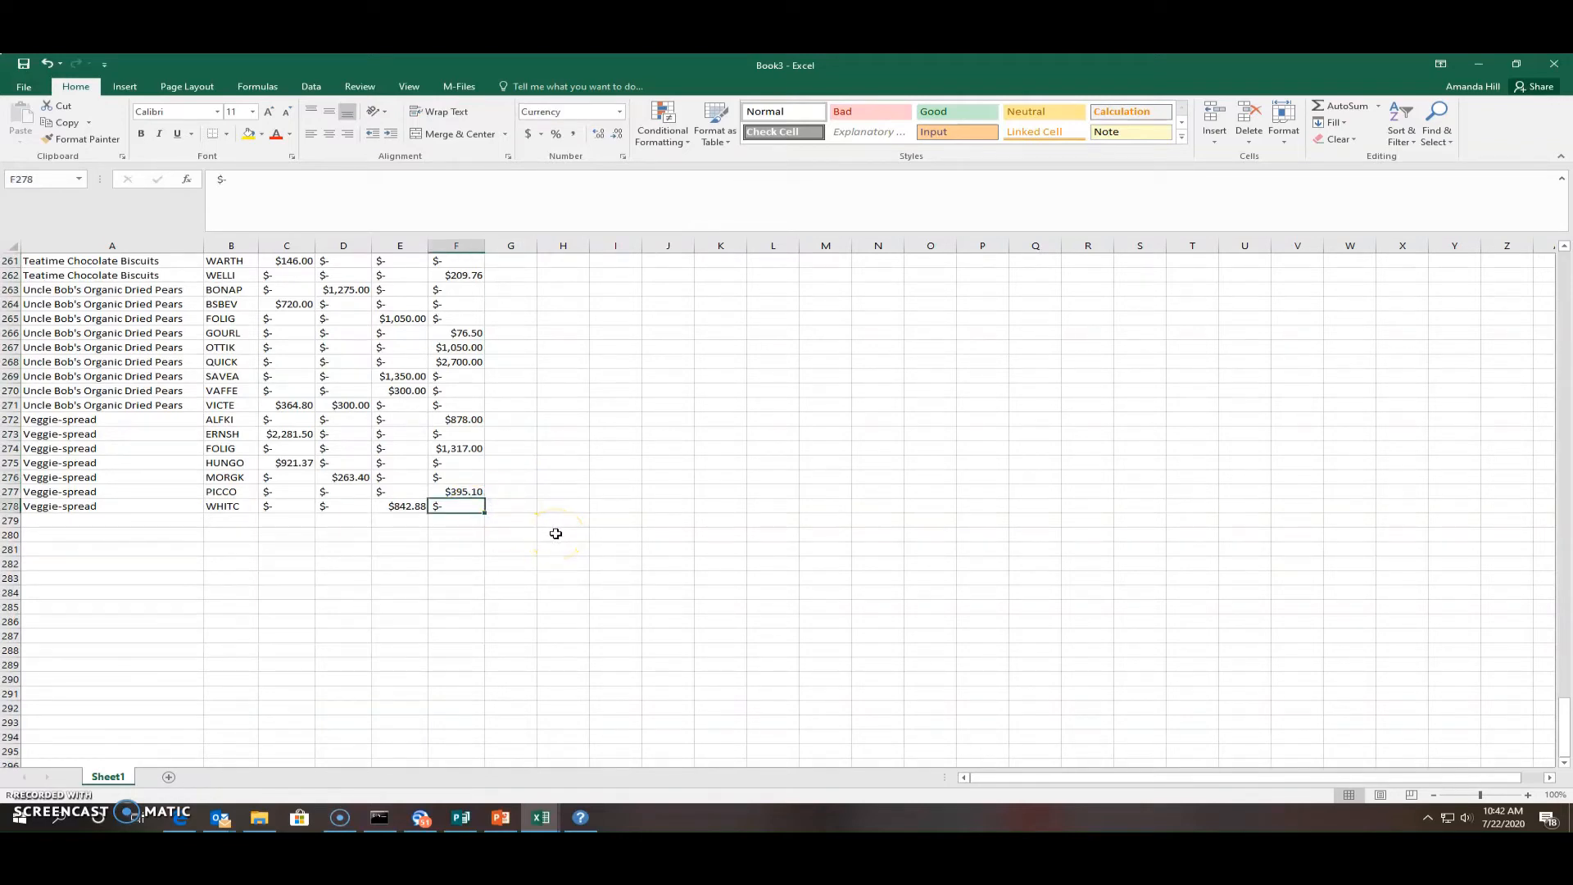
{"action": "scroll", "coordinate": [549, 565], "scroll_direction": "up", "scroll_amount": 20}
{"action": "scroll", "coordinate": [532, 553], "scroll_direction": "up", "scroll_amount": 20}
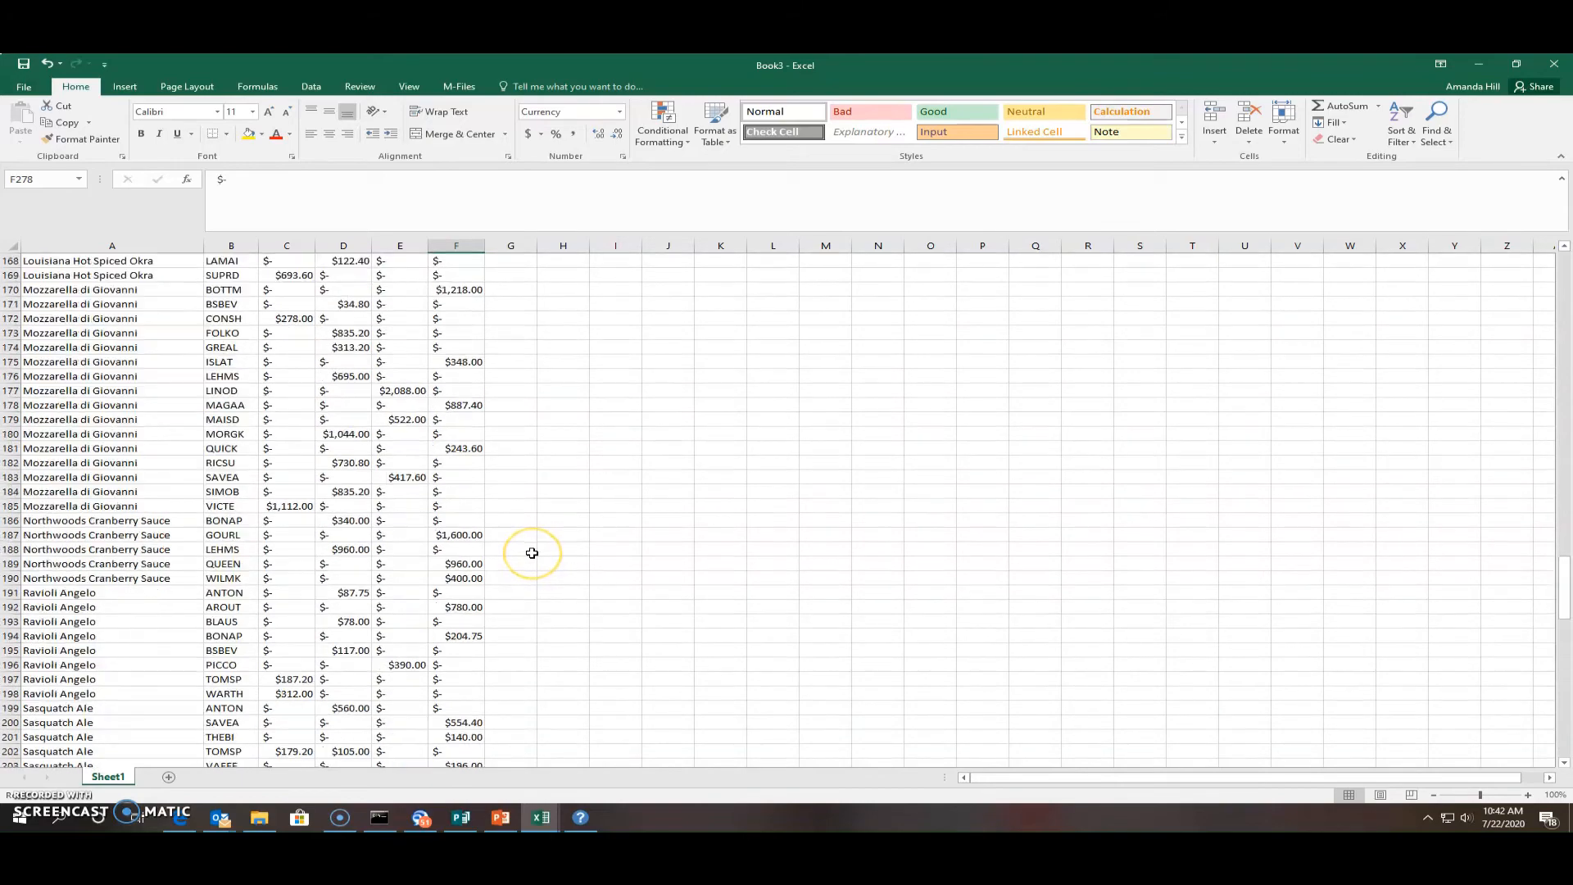
{"action": "scroll", "coordinate": [531, 553], "scroll_direction": "up", "scroll_amount": 20}
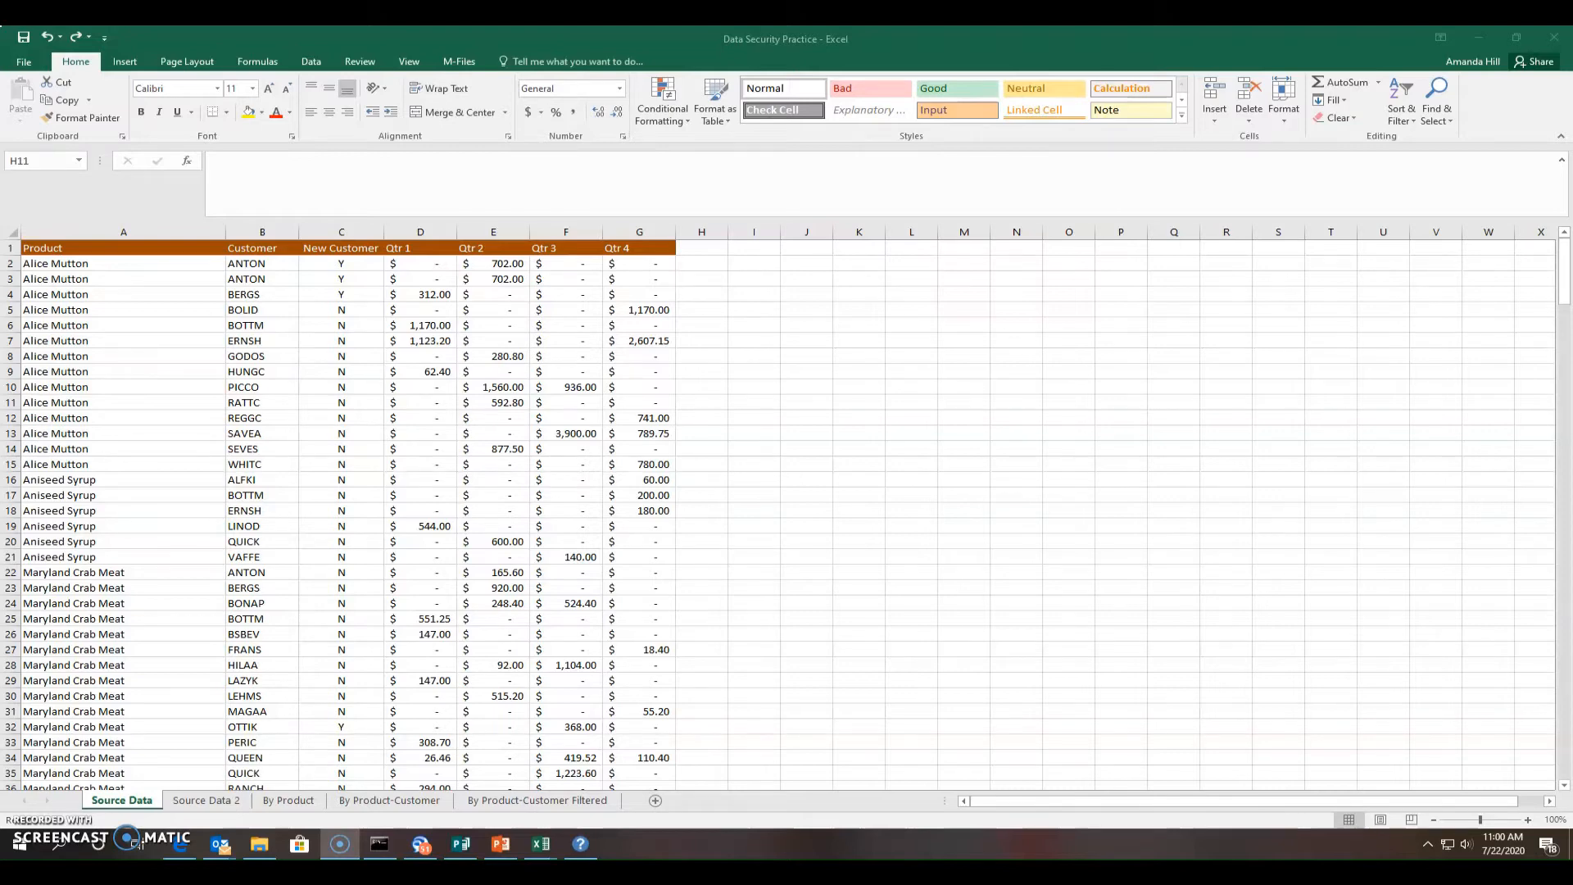
Open Remove Duplicates from the Data tab for the Source Data table, all columns selected
{"action": "left_click", "coordinate": [318, 63]}
{"action": "left_click", "coordinate": [318, 64]}
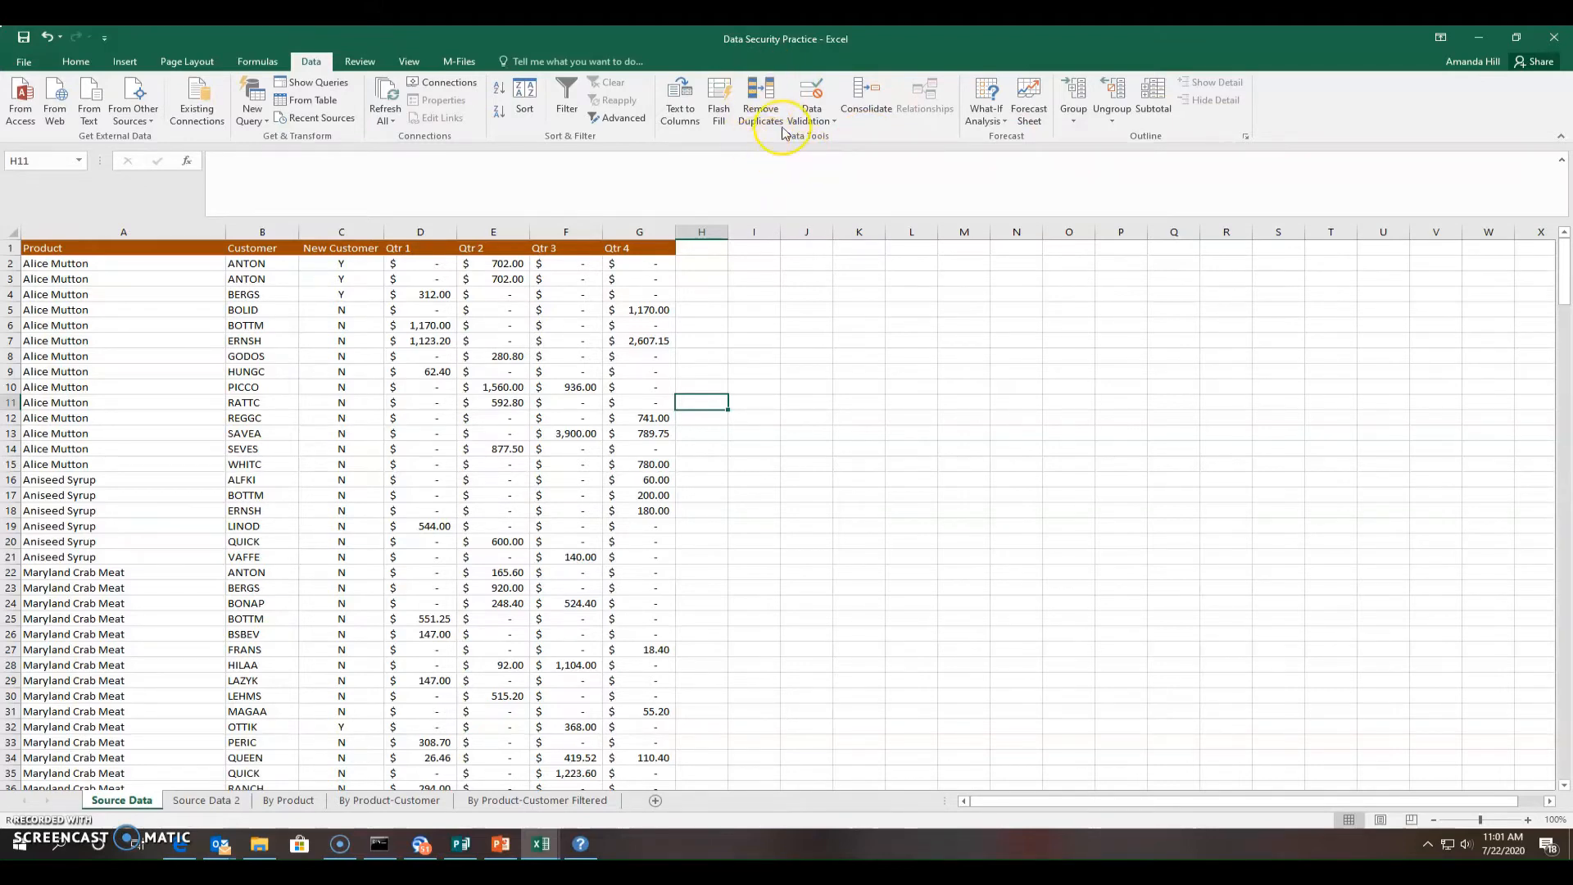
{"action": "left_click", "coordinate": [758, 106]}
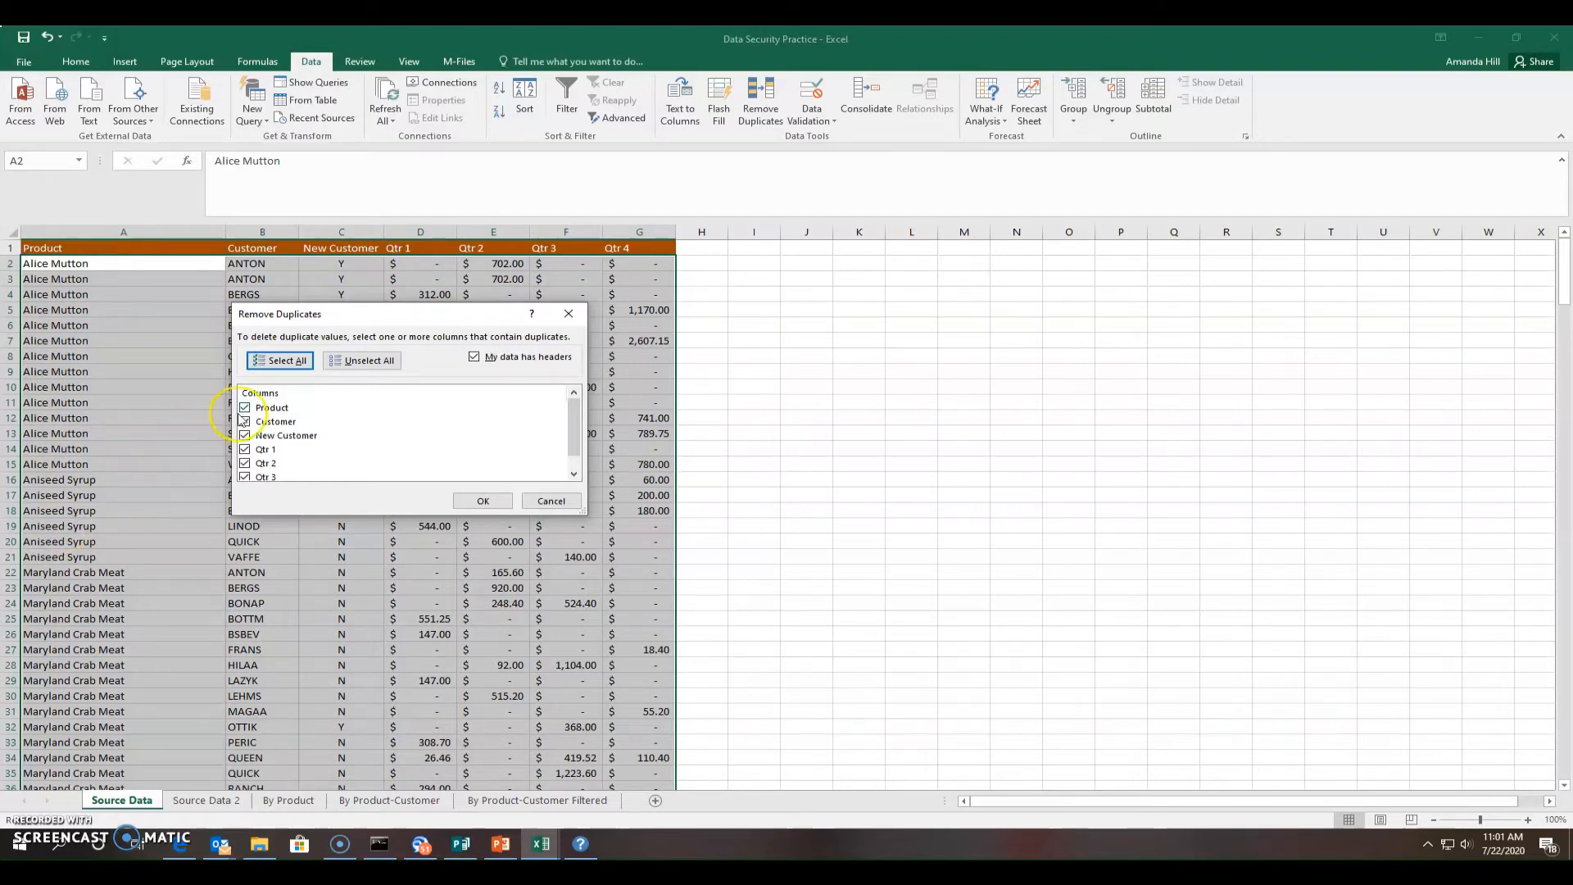
Remove duplicates comparing only the Product column, deleting 253 rows and leaving 25 products
{"action": "left_click", "coordinate": [361, 361]}
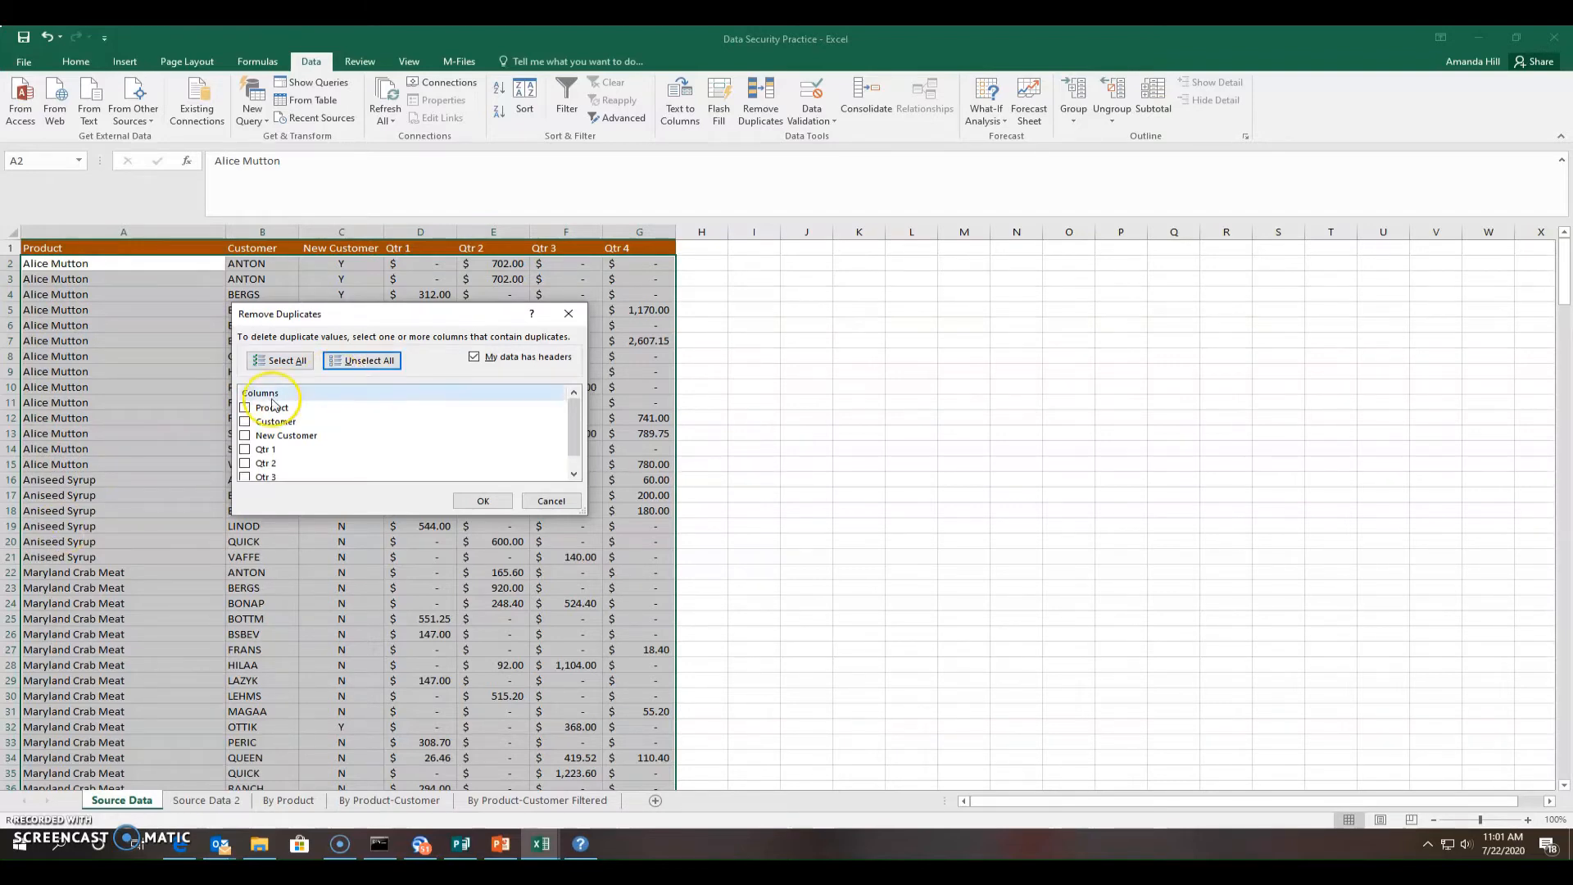
{"action": "left_click", "coordinate": [245, 408]}
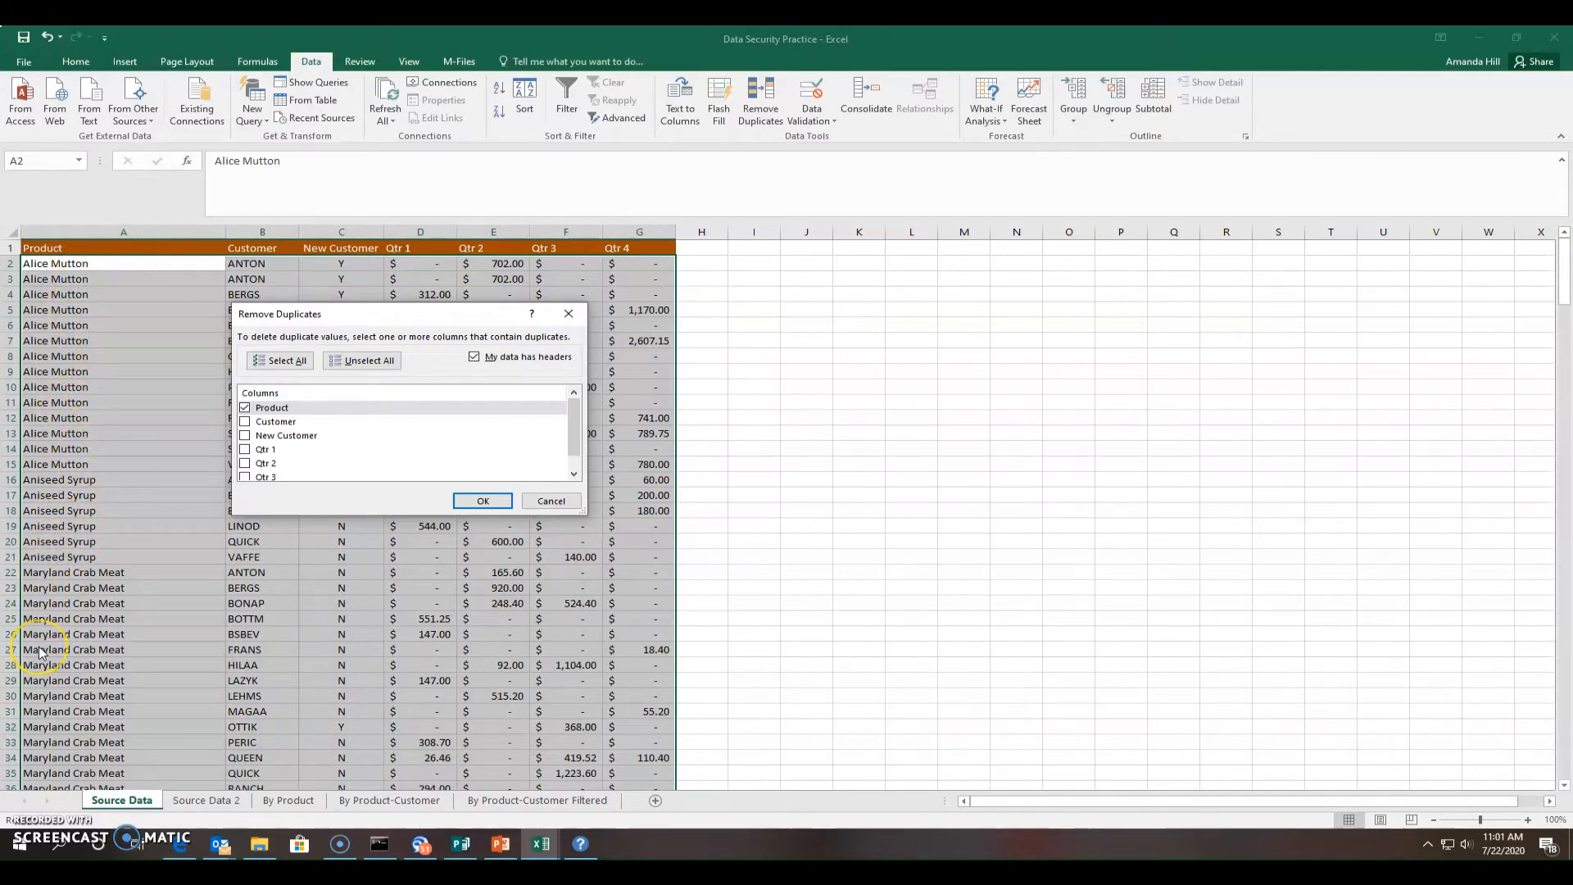
{"action": "left_click", "coordinate": [469, 500]}
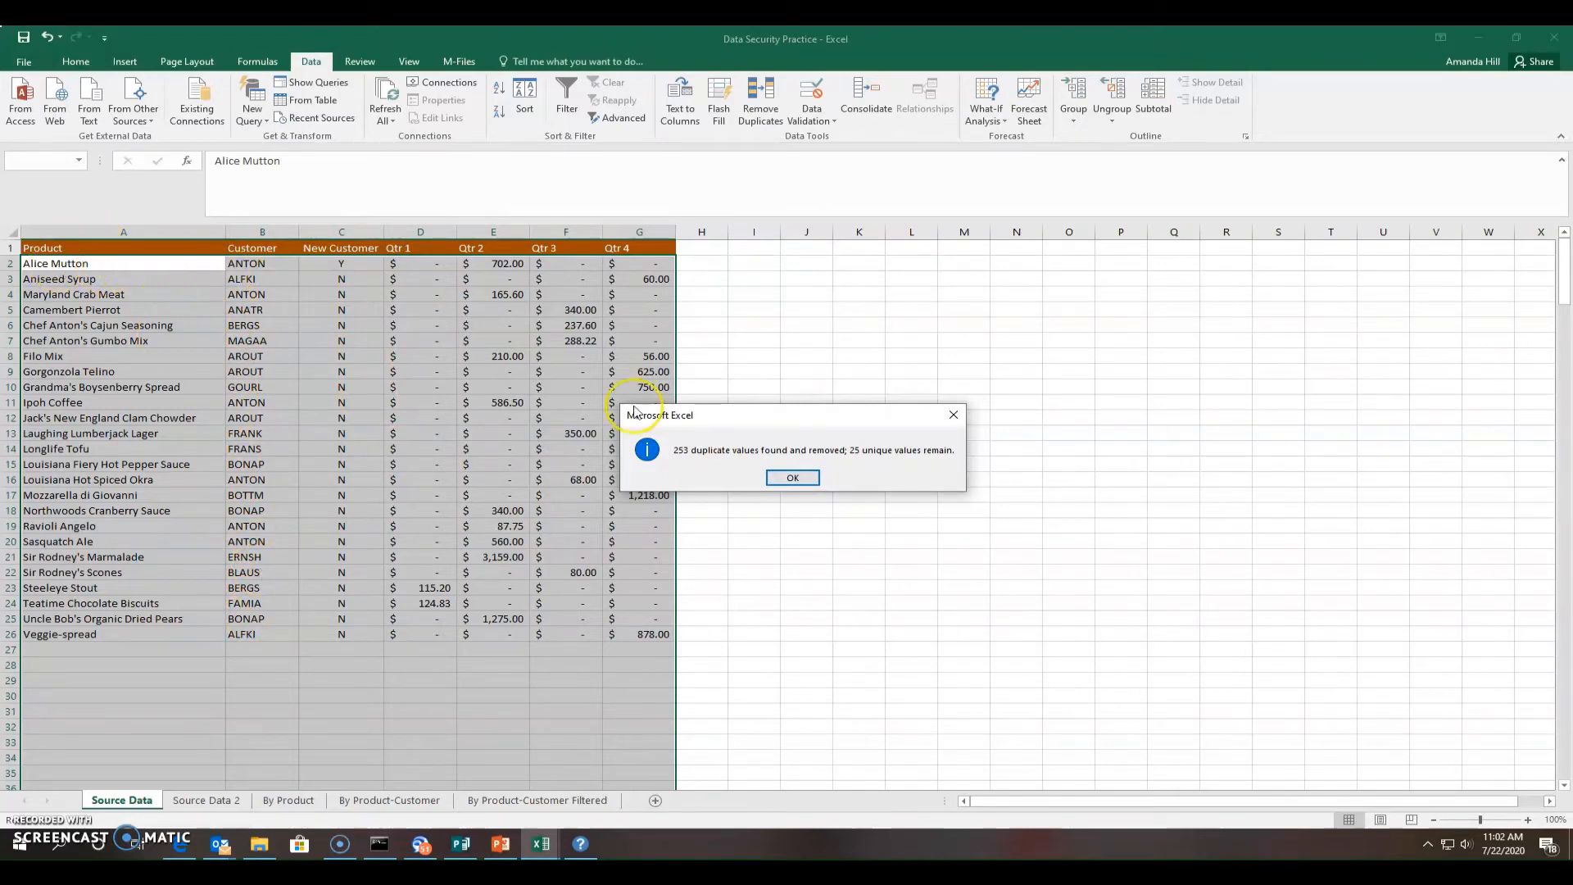
{"action": "left_click", "coordinate": [792, 480]}
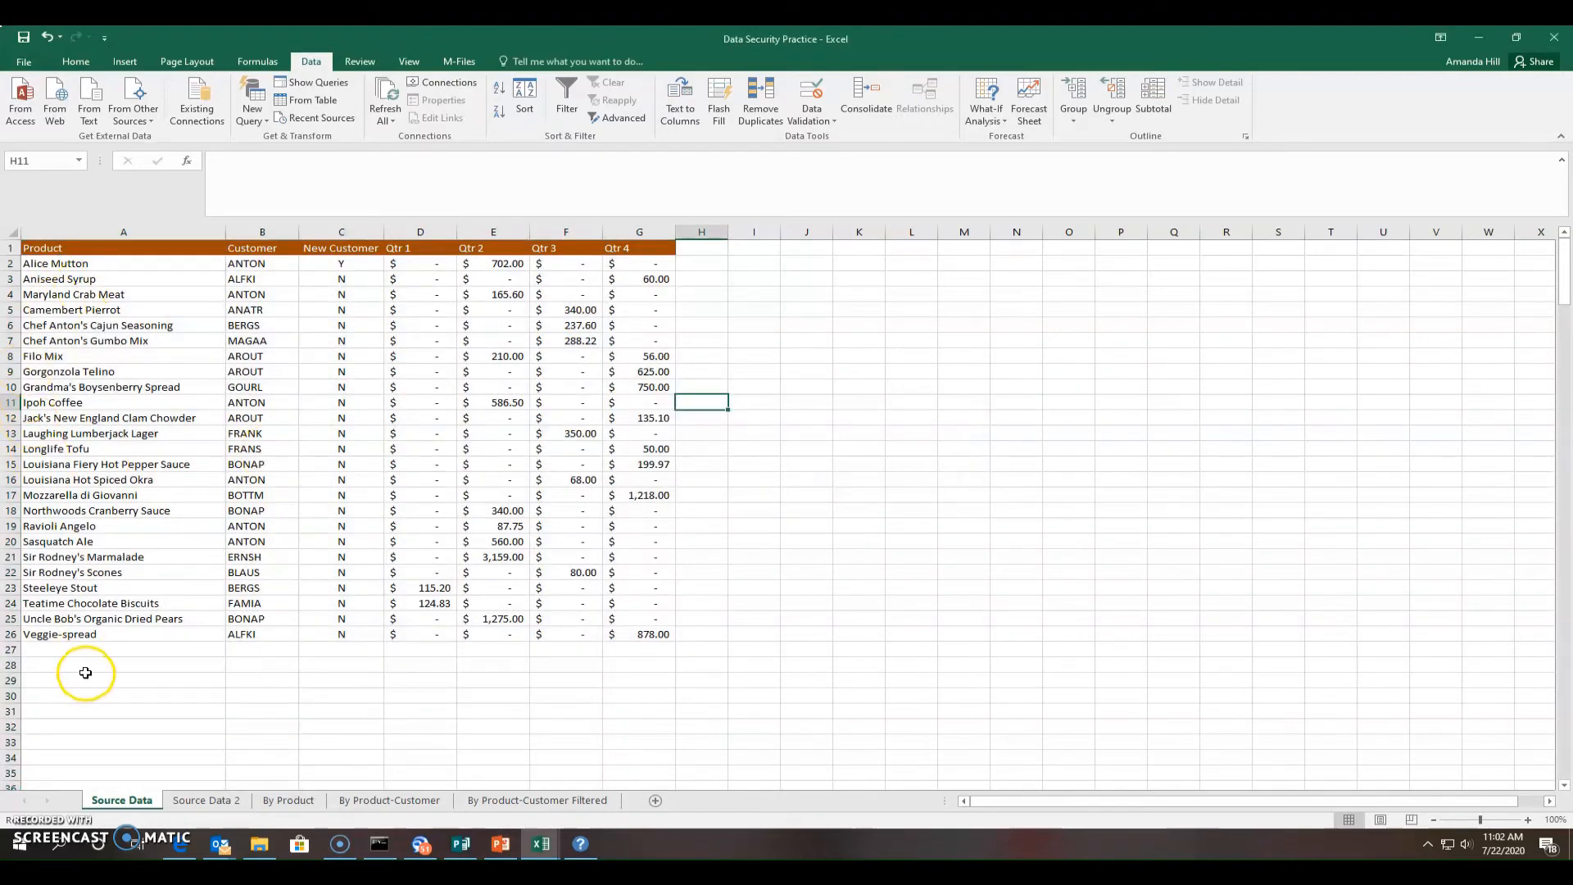
Undo that removal, then remove only rows duplicated across all columns, keeping 277 unique rows
{"action": "left_click", "coordinate": [48, 36]}
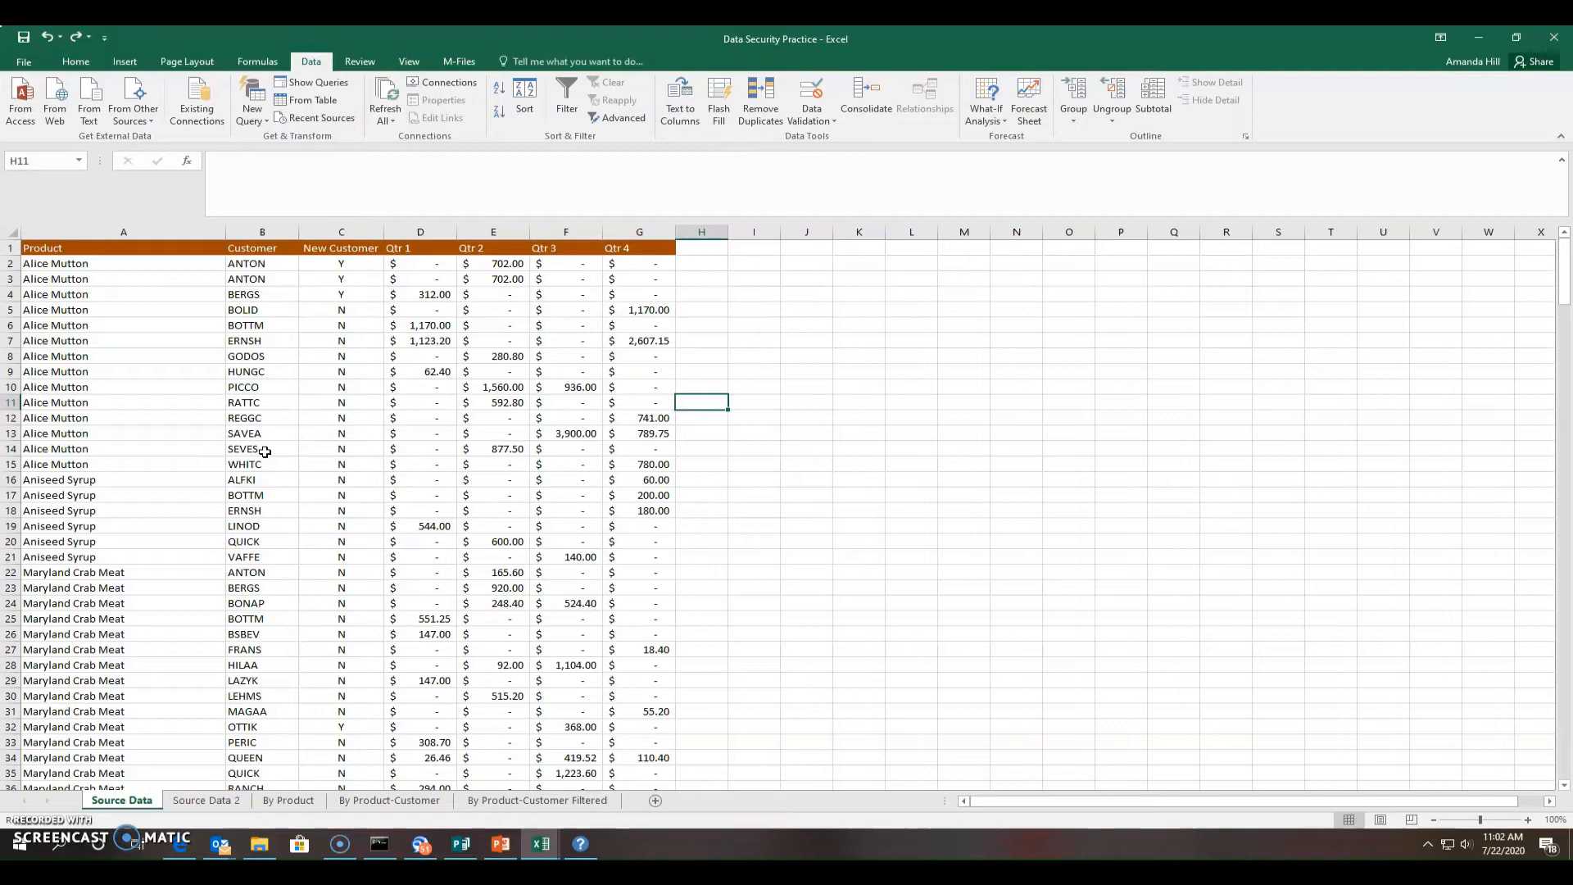
{"action": "left_click", "coordinate": [771, 103]}
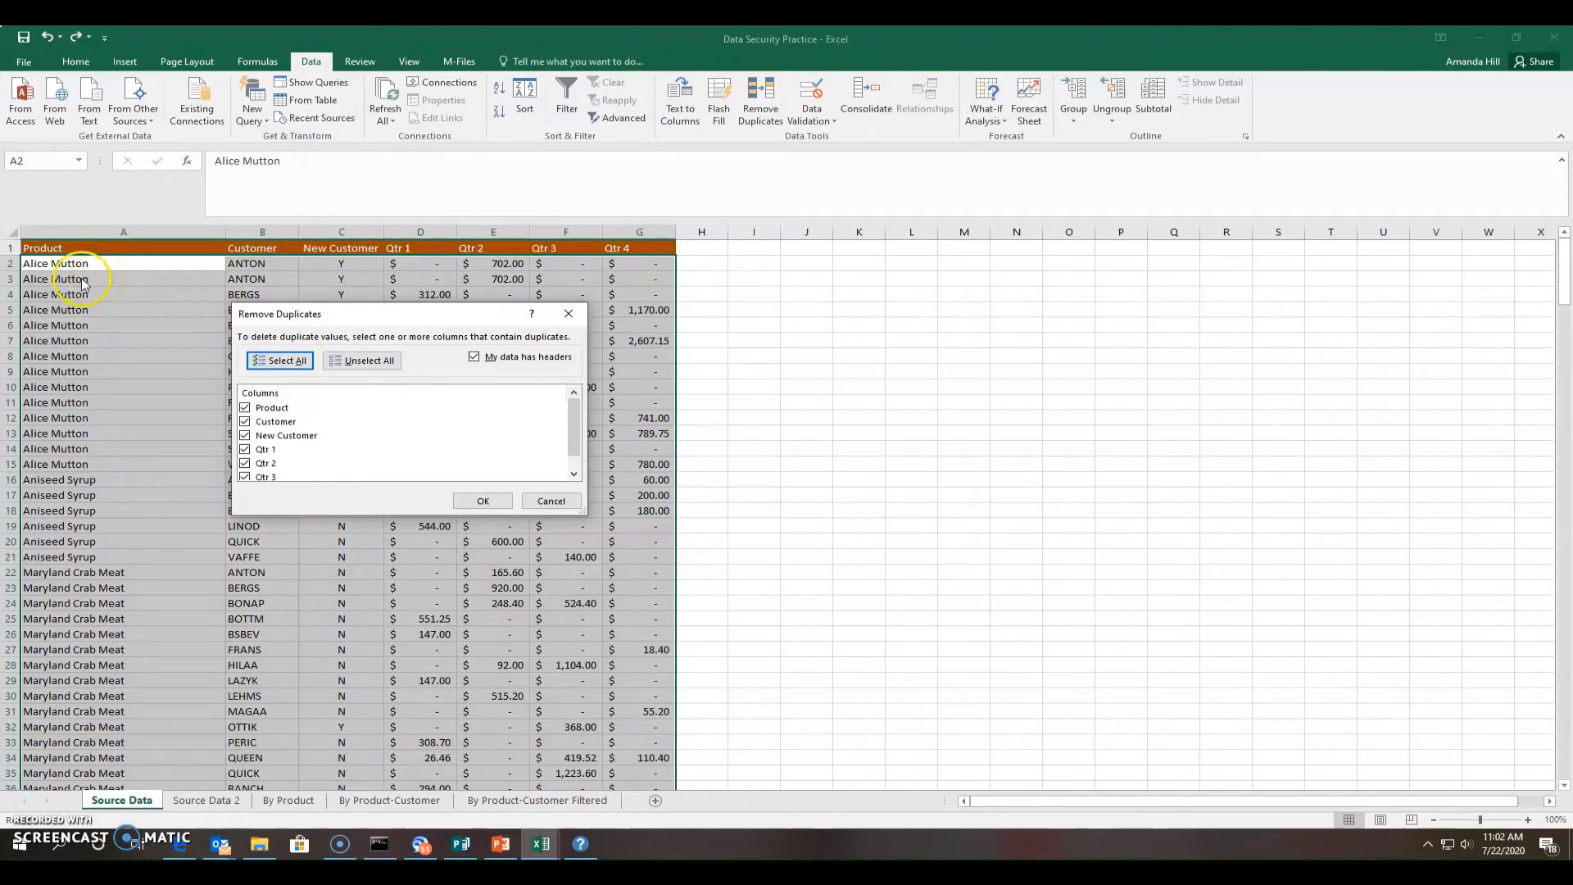
{"action": "left_click", "coordinate": [297, 422]}
{"action": "left_click", "coordinate": [480, 502]}
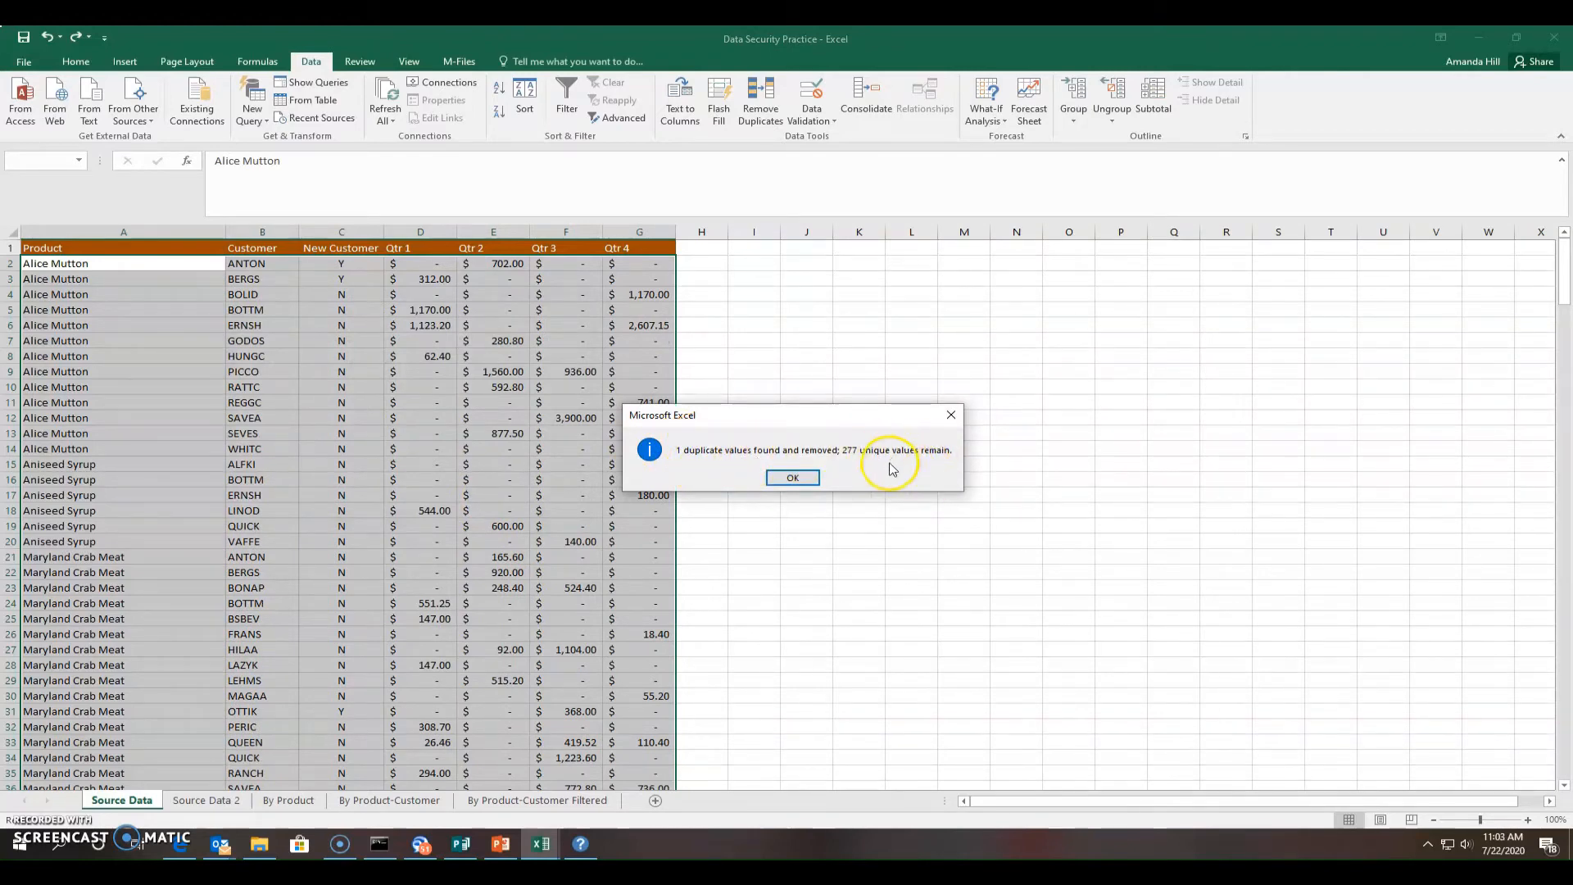
{"action": "left_click", "coordinate": [799, 479]}
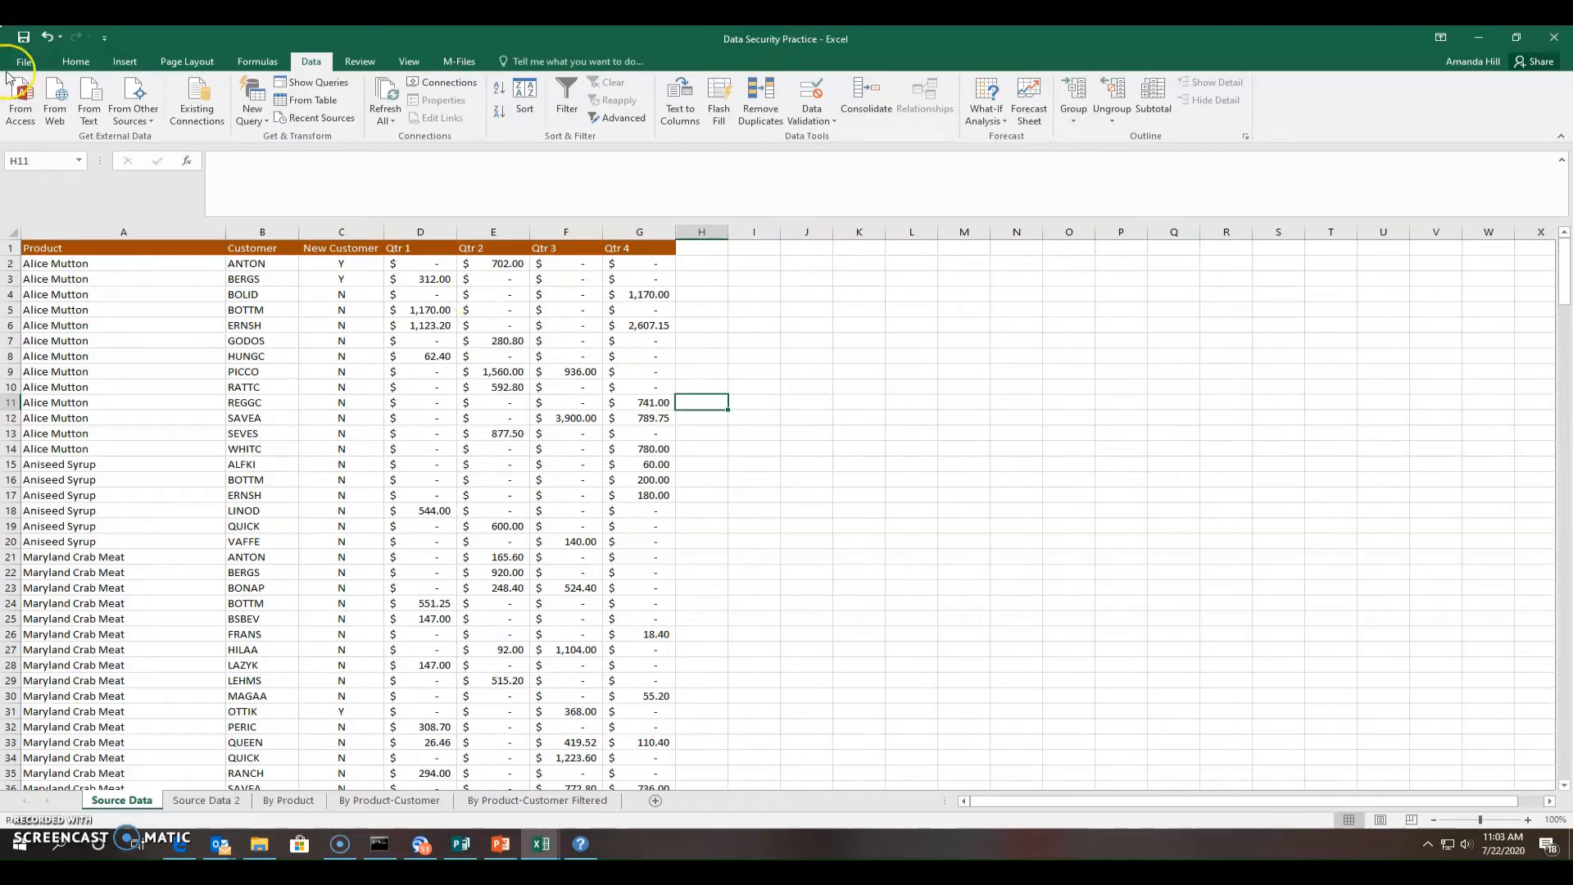
Add a header via Insert > Header & Footer and delete the &[Page] code from its right section
{"action": "left_click", "coordinate": [112, 66]}
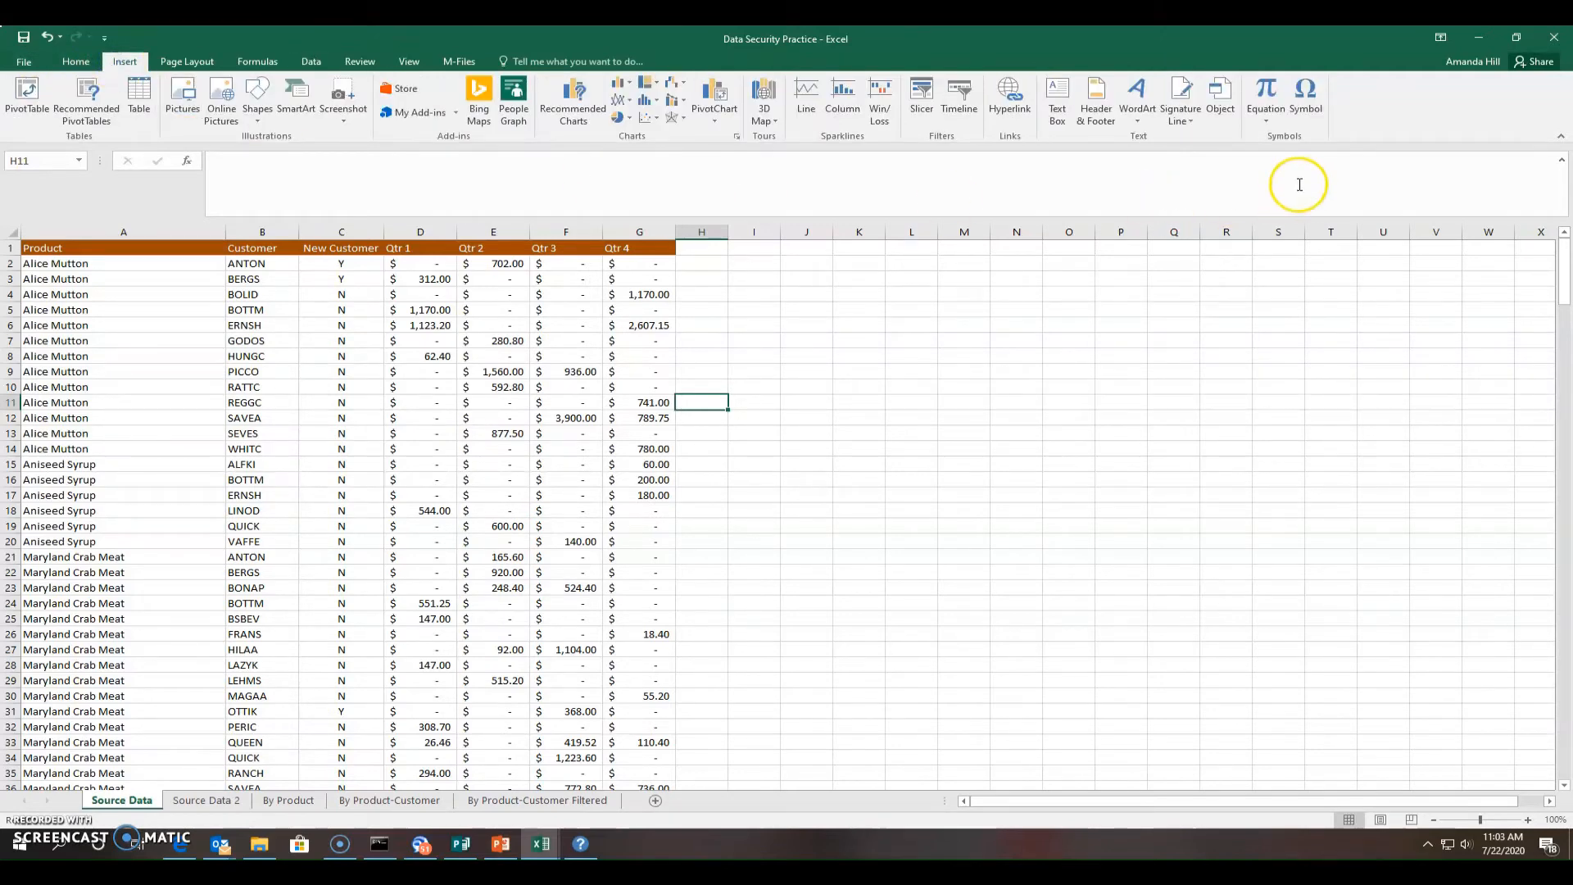
{"action": "left_click", "coordinate": [1098, 105]}
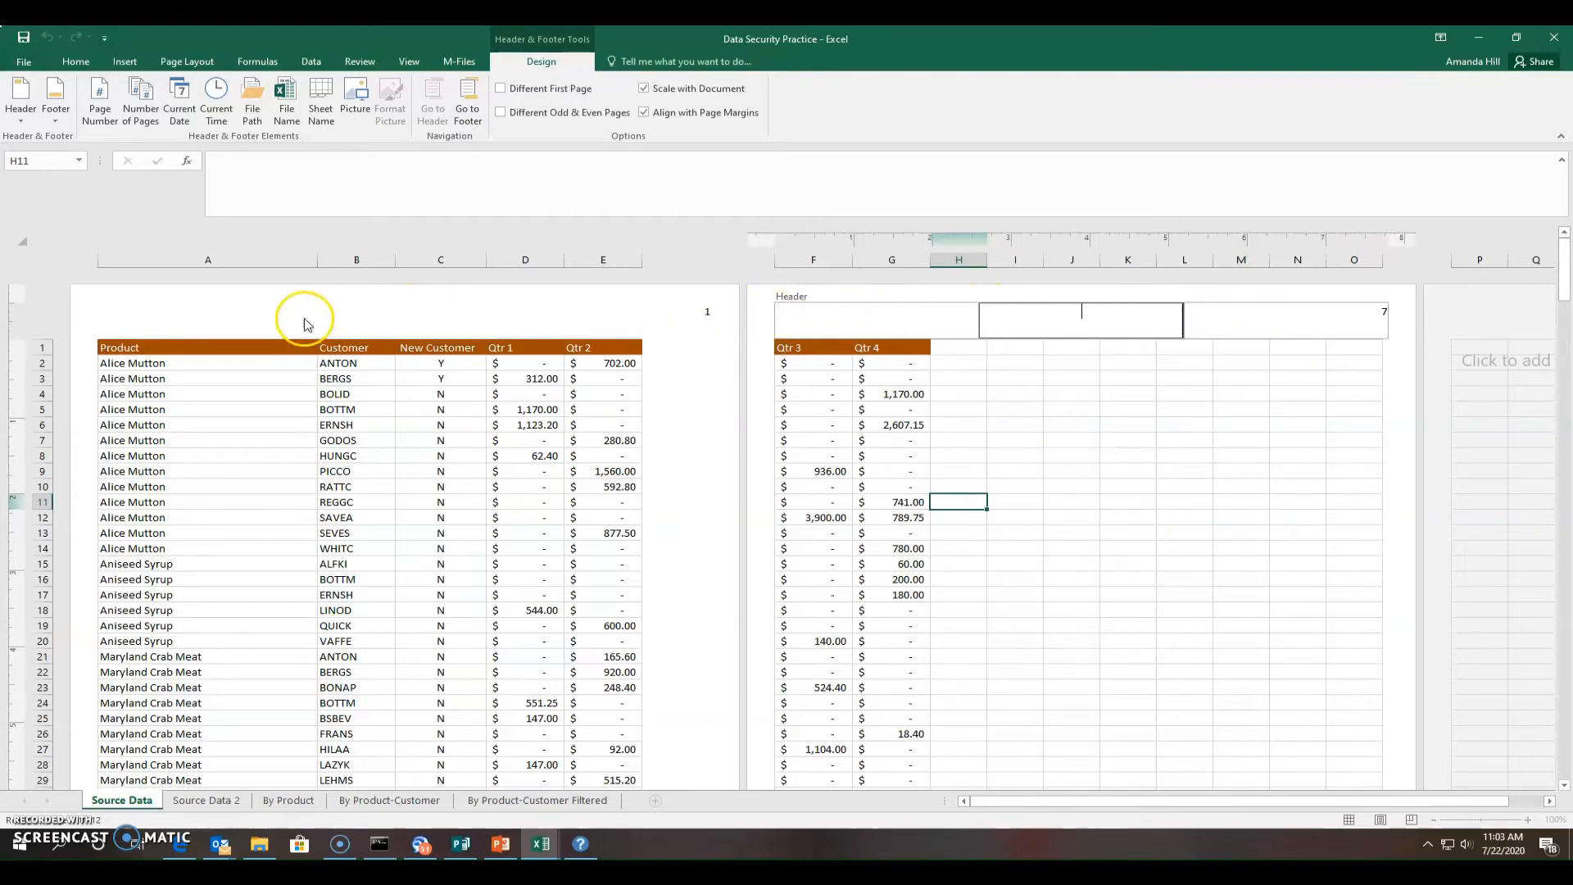
{"action": "left_click", "coordinate": [247, 322]}
{"action": "left_click", "coordinate": [683, 315]}
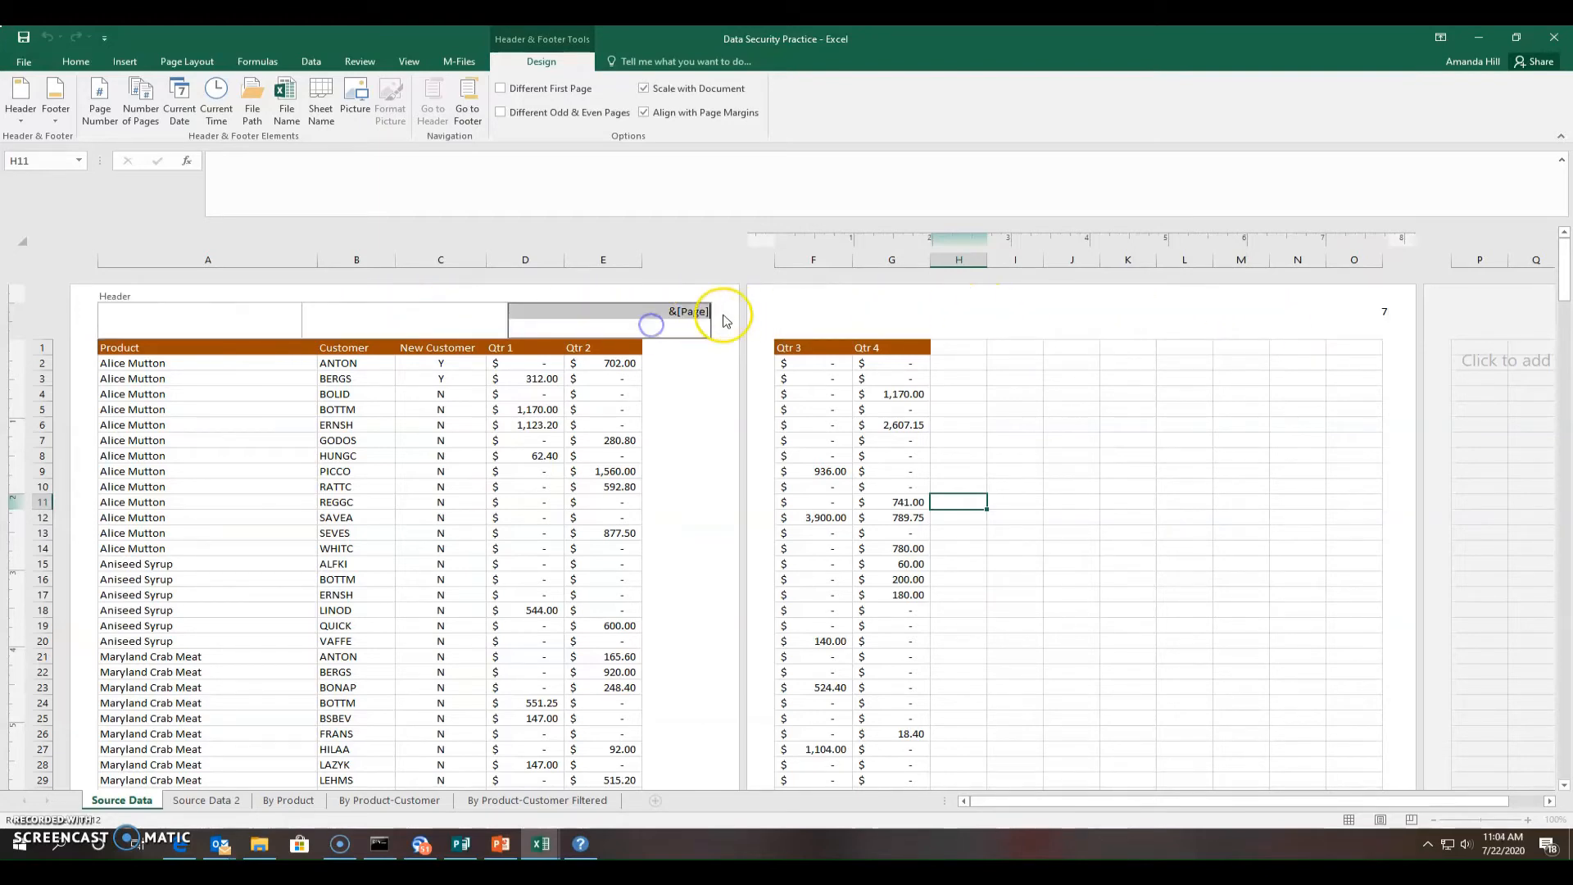
{"action": "left_click", "coordinate": [683, 315]}
{"action": "left_click_drag", "start_coordinate": [665, 312], "coordinate": [709, 312]}
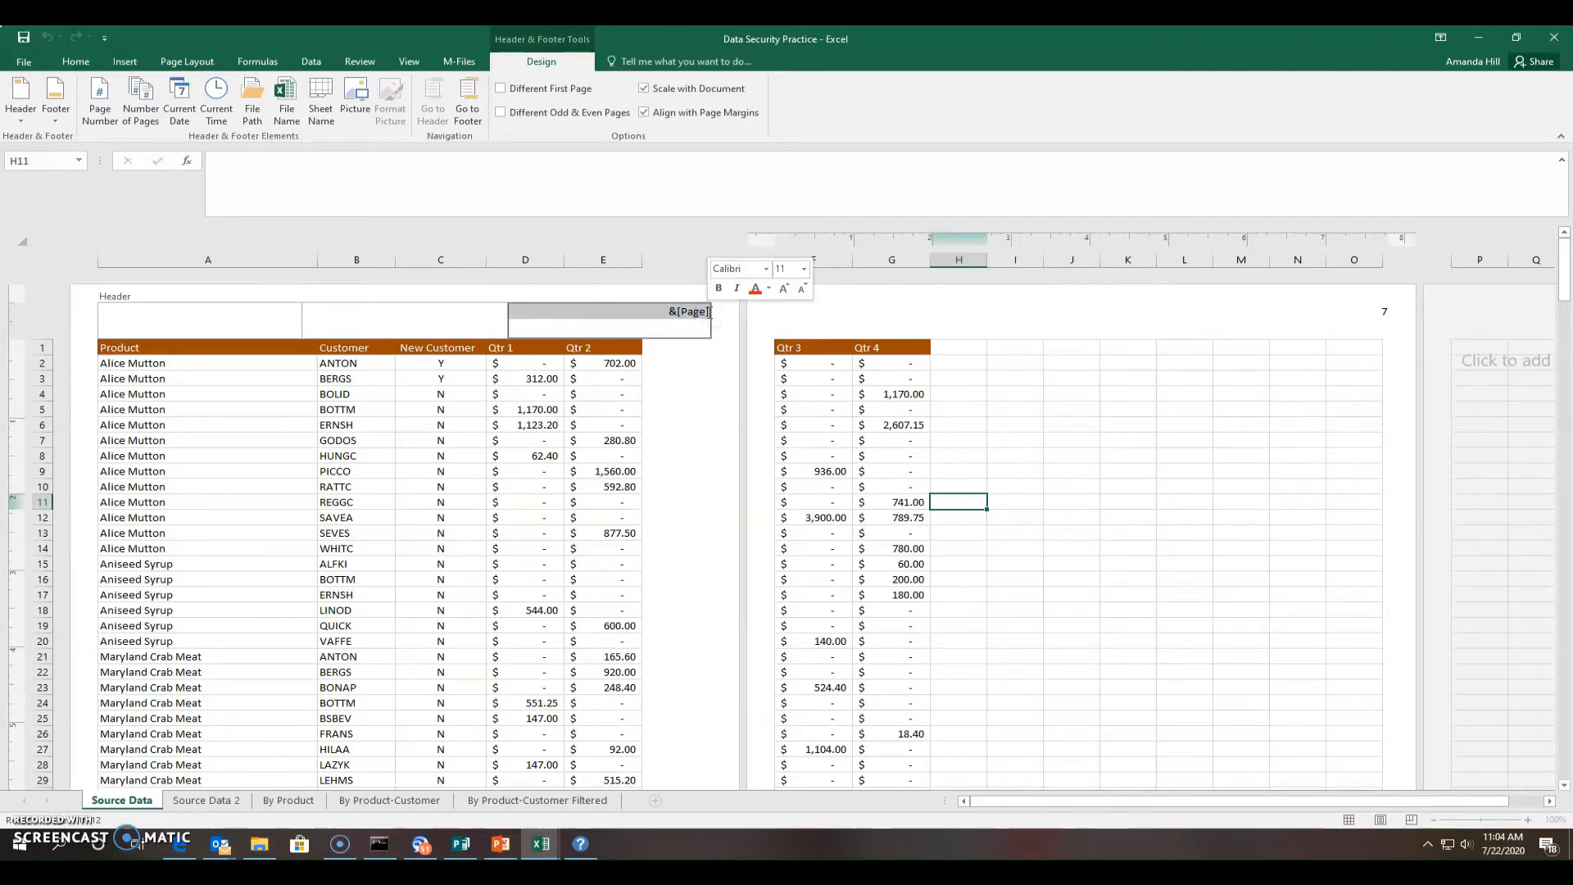
{"action": "key", "text": "Delete"}
Reopen the page header and browse the preset footers without choosing one
{"action": "left_click", "coordinate": [710, 372]}
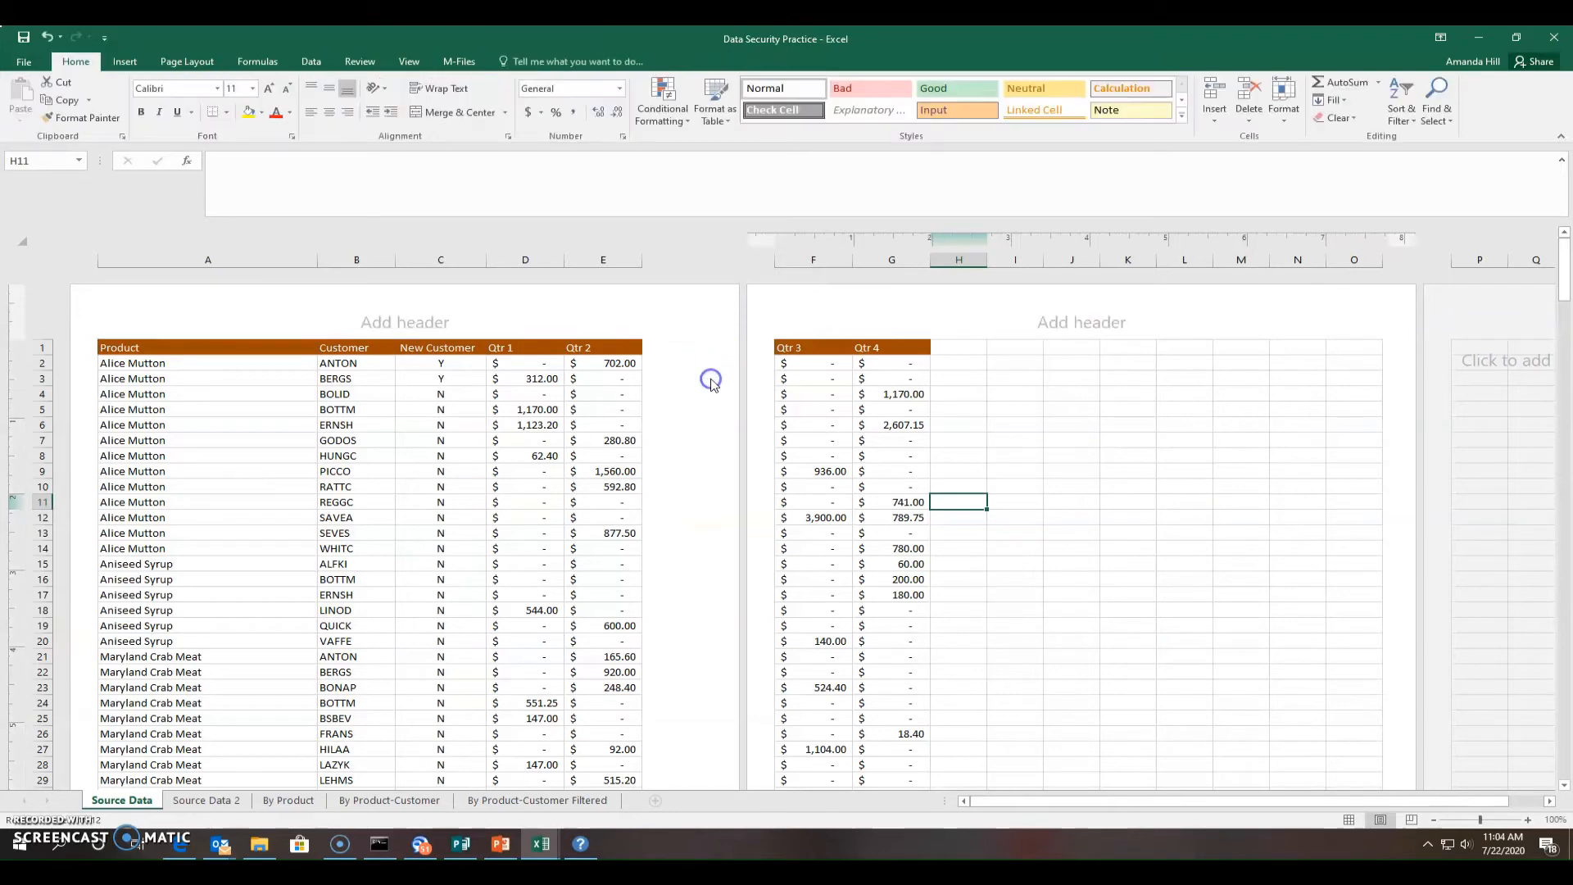
{"action": "left_click", "coordinate": [540, 317]}
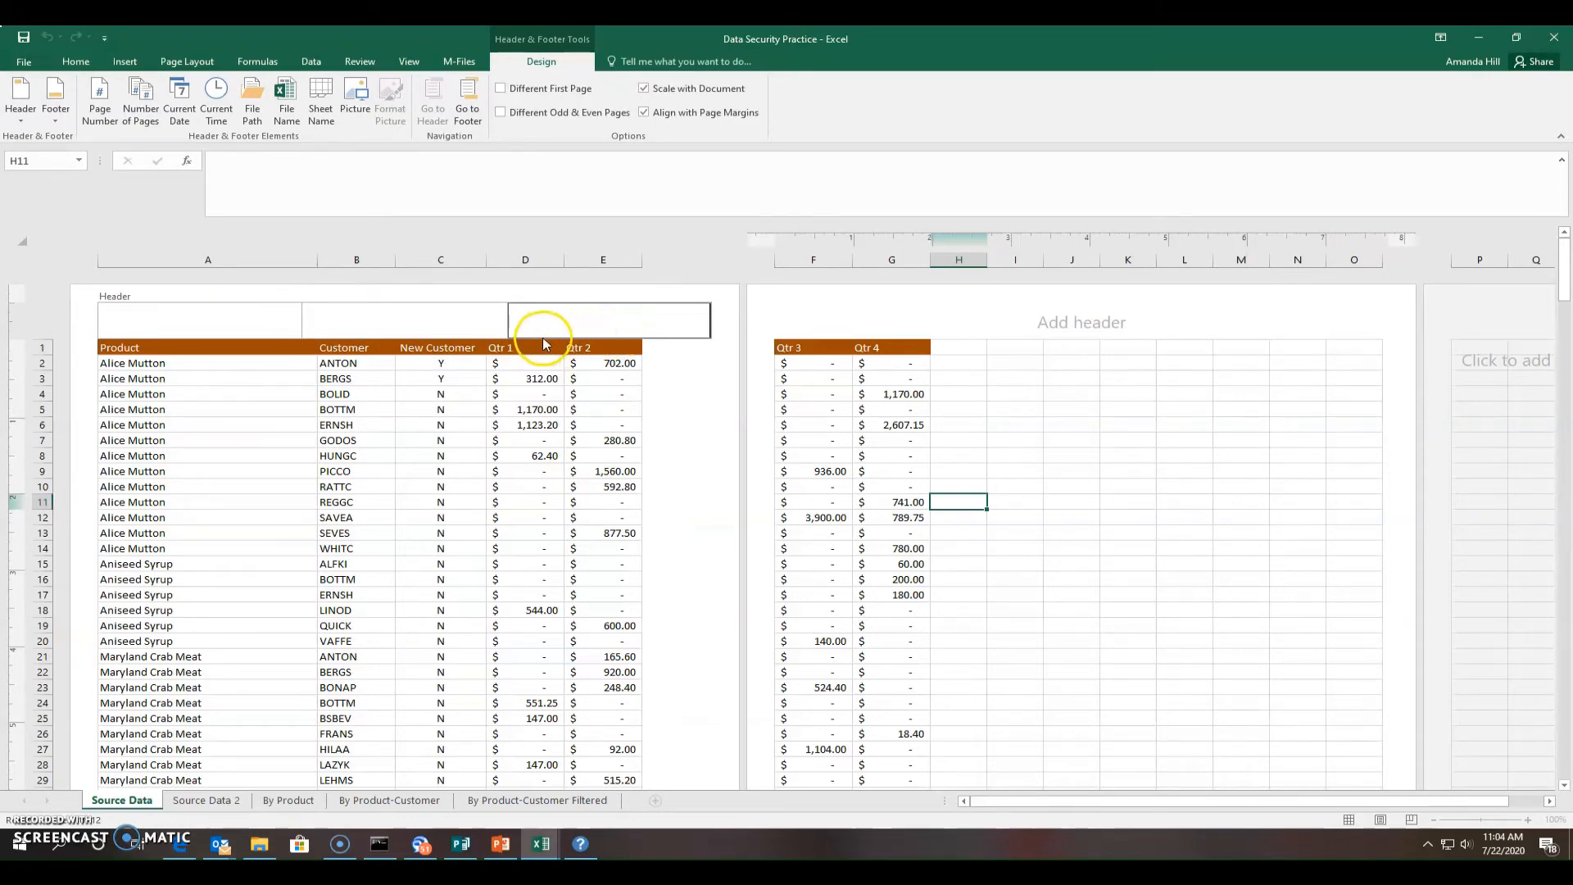
{"action": "left_click", "coordinate": [59, 116]}
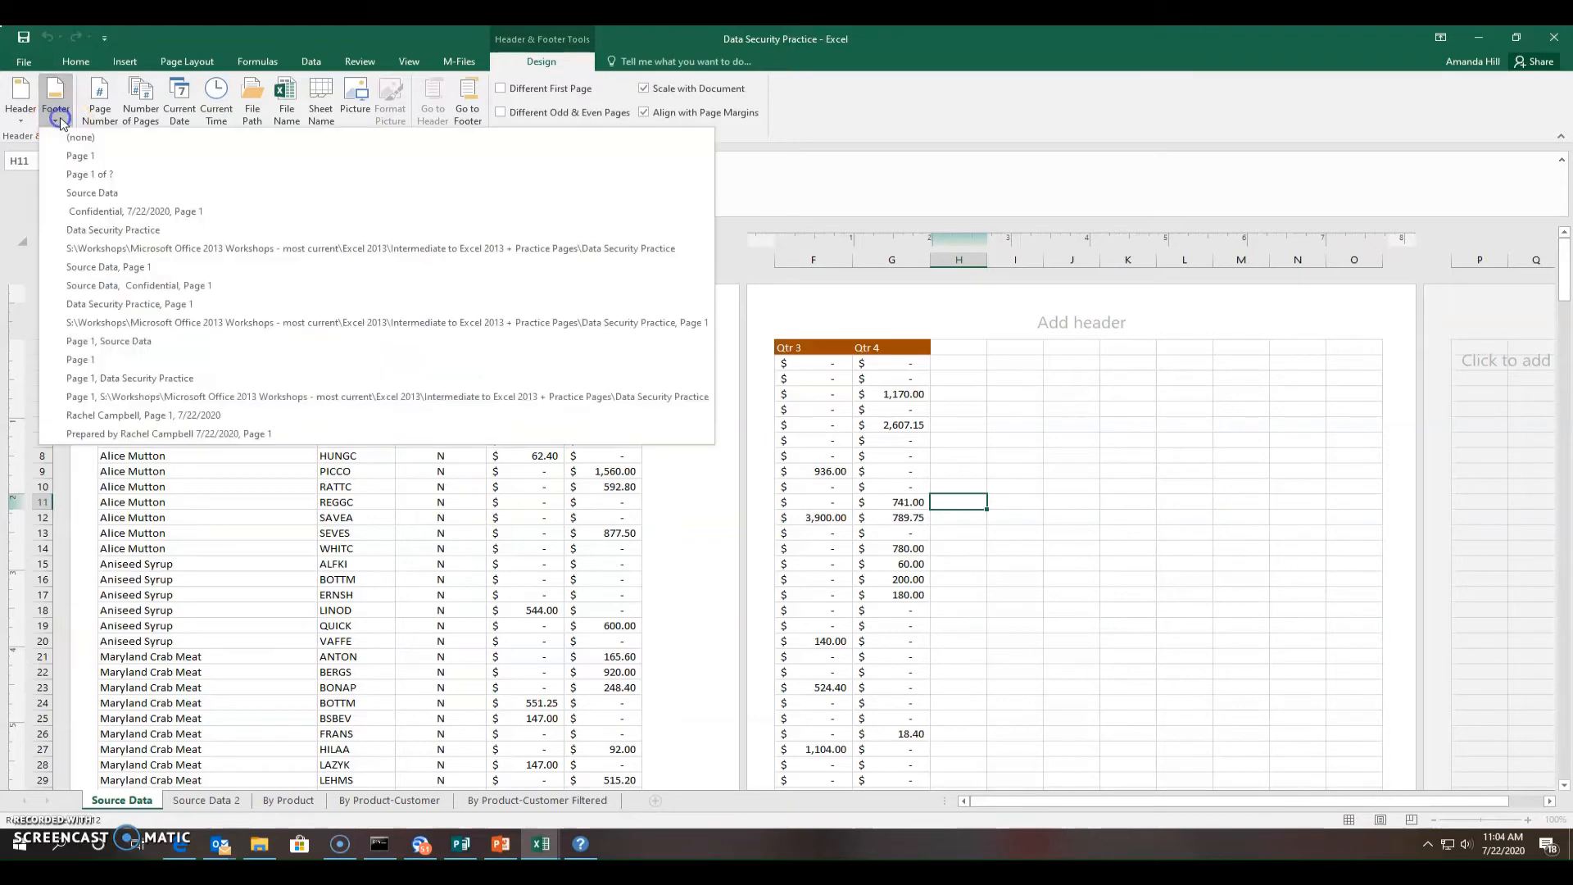
{"action": "left_click", "coordinate": [59, 116]}
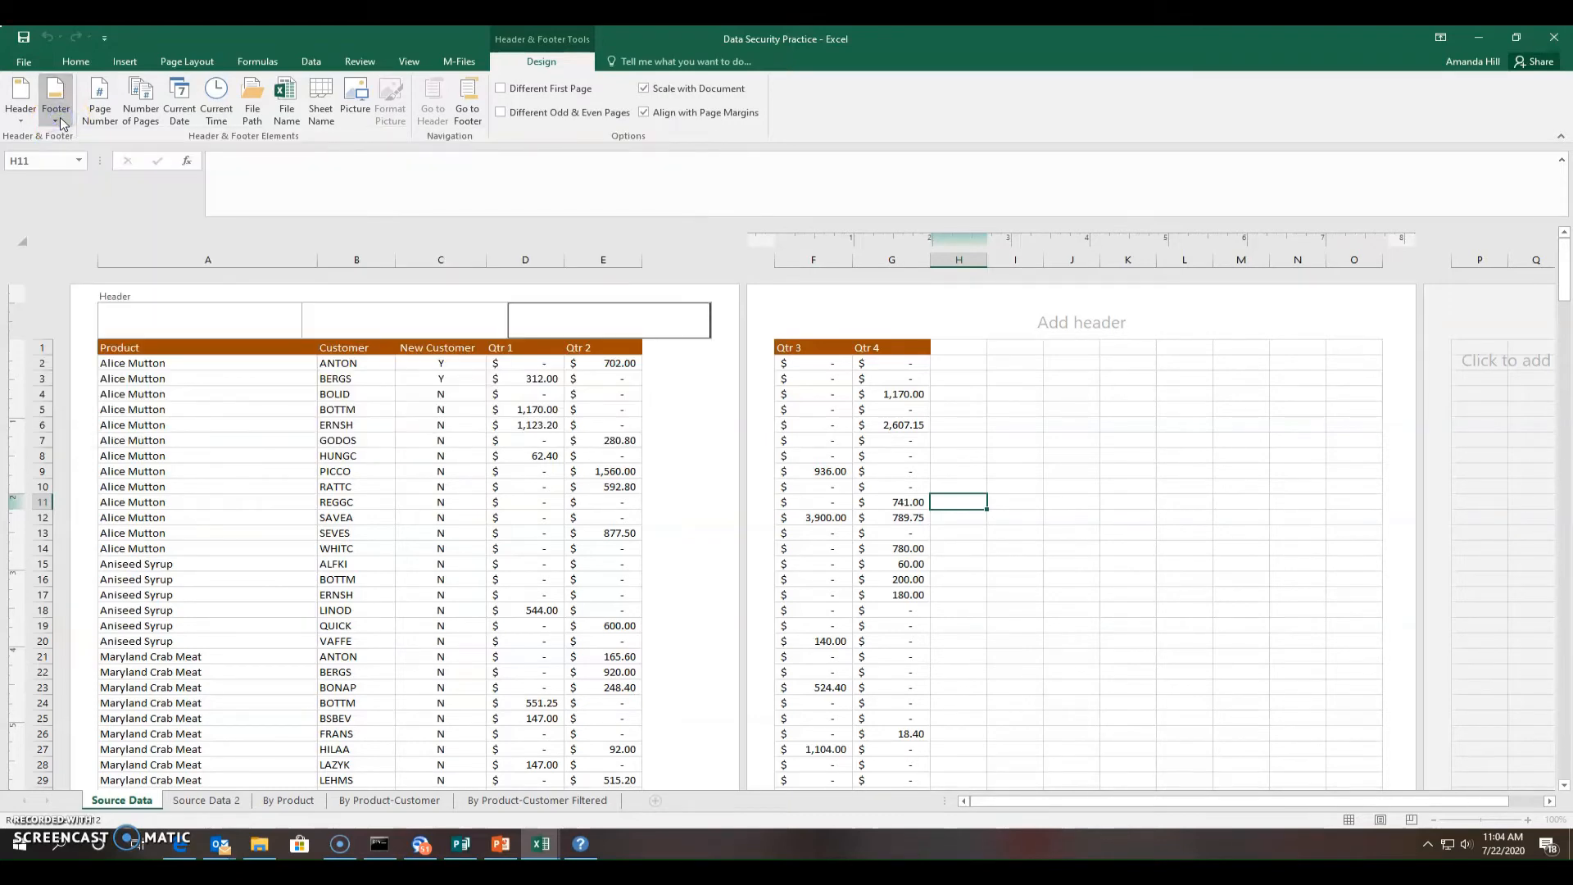
Leave the header and start editing the right section of the page 1 footer
{"action": "left_click", "coordinate": [718, 389]}
{"action": "scroll", "coordinate": [715, 404], "scroll_direction": "down", "scroll_amount": 4}
{"action": "scroll", "coordinate": [715, 404], "scroll_direction": "down", "scroll_amount": 10}
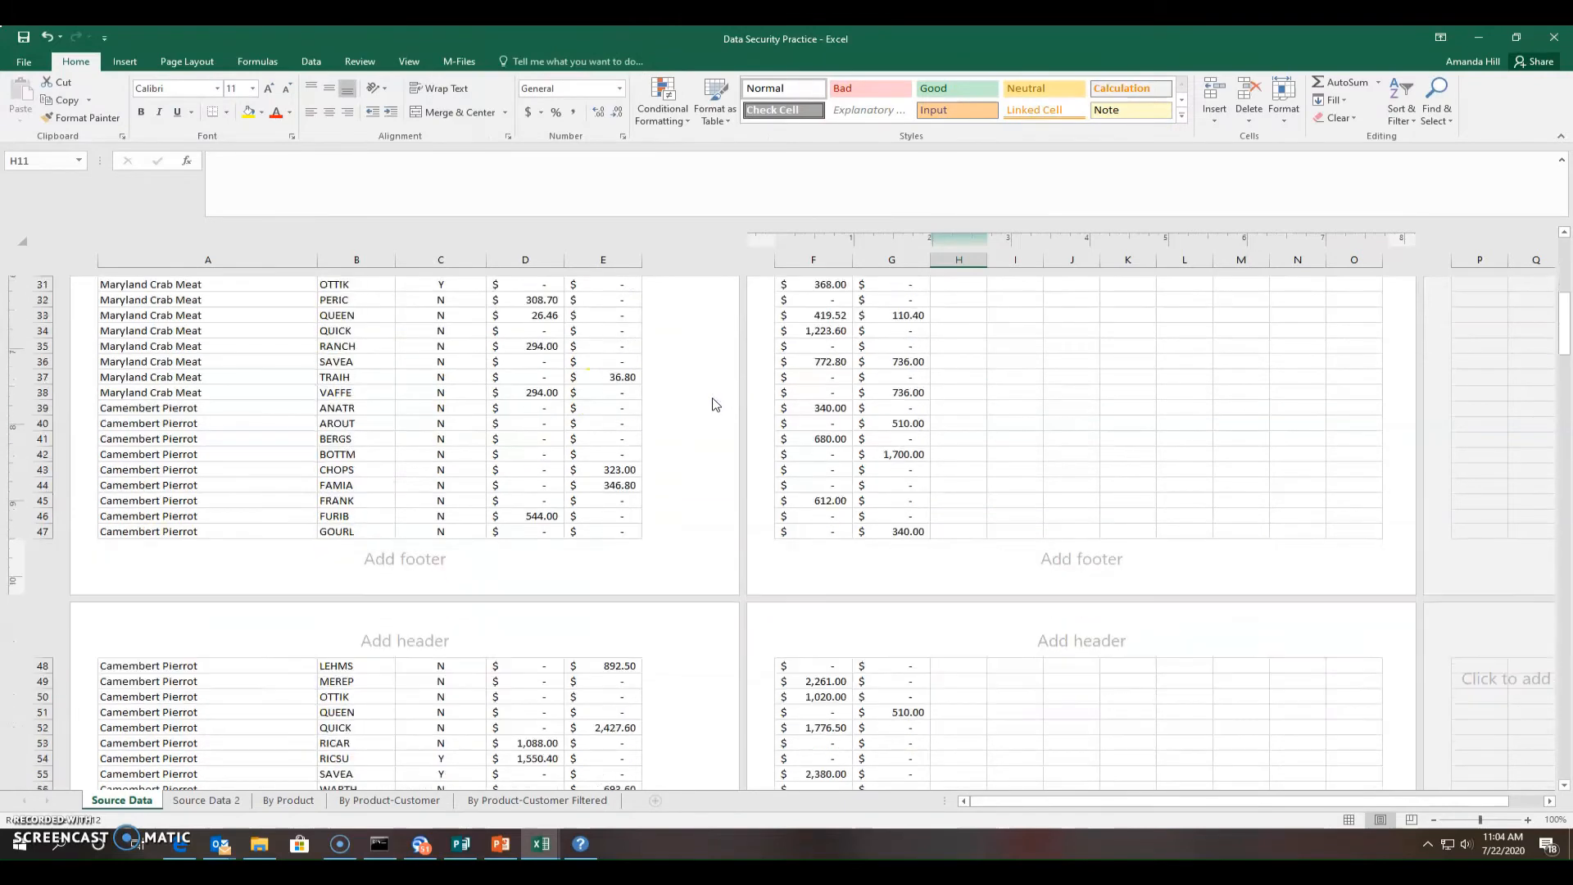
{"action": "left_click", "coordinate": [353, 374]}
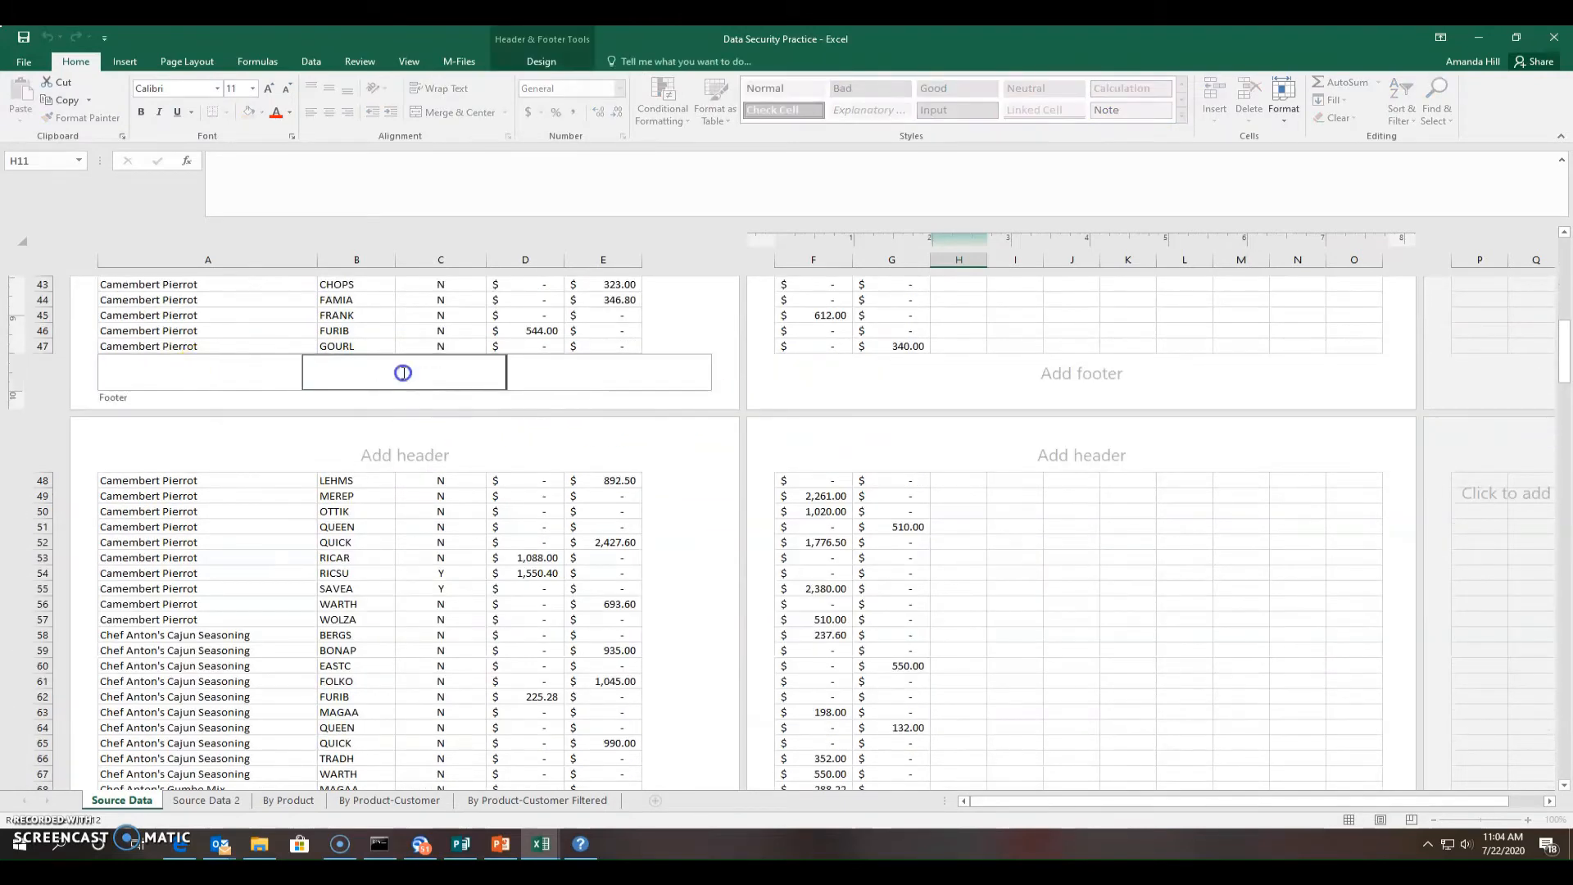
{"action": "left_click", "coordinate": [672, 378]}
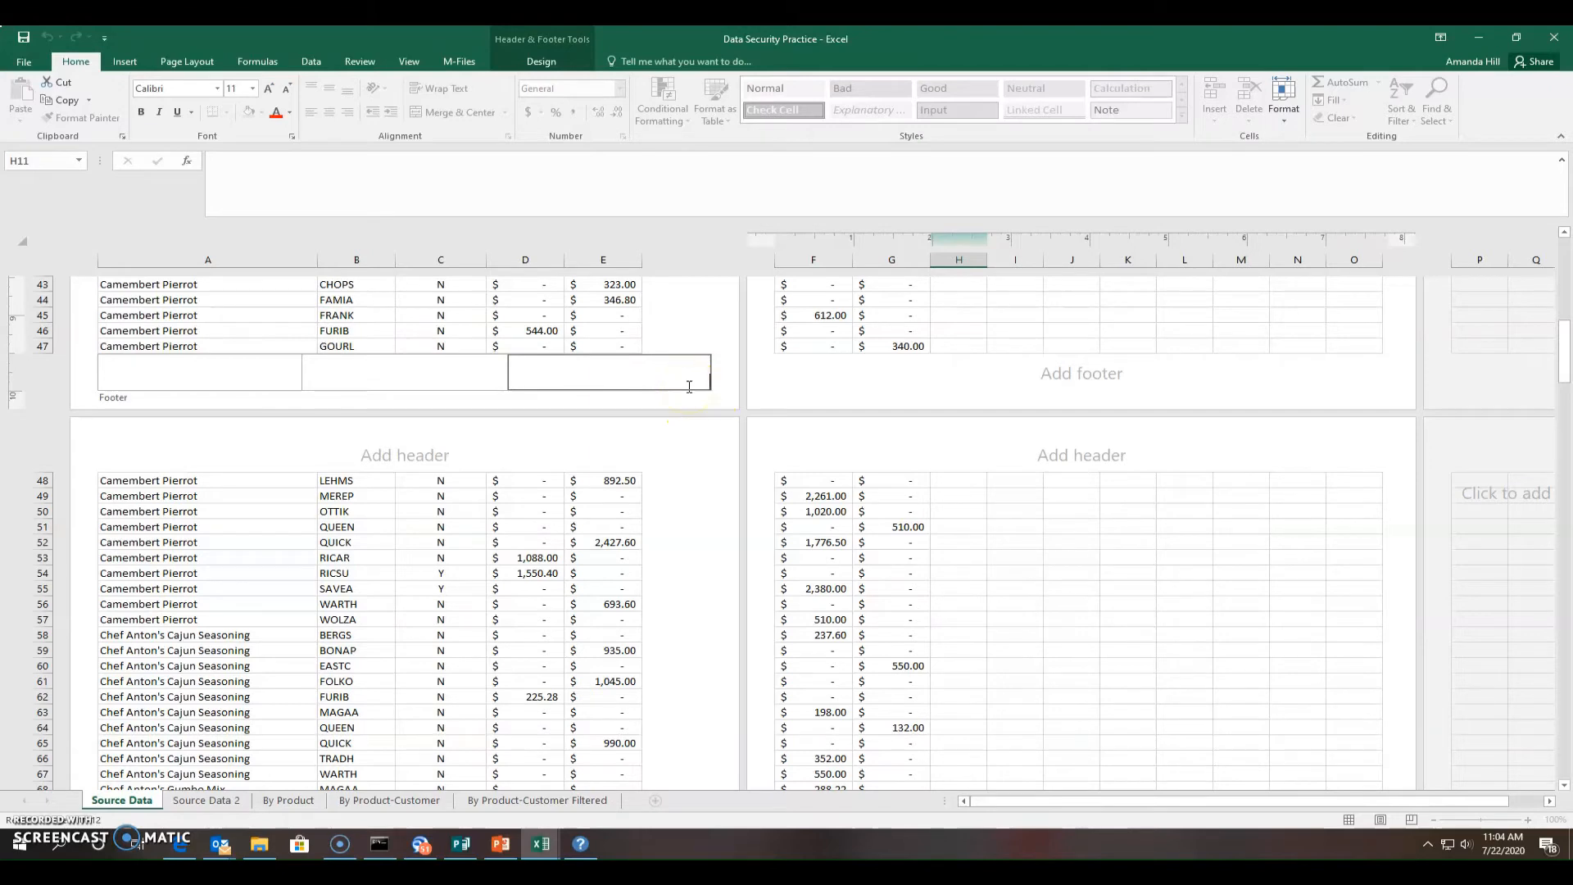
{"action": "left_click", "coordinate": [690, 387]}
Insert the Page Number code into the right footer and scroll through the pages to check
{"action": "left_click", "coordinate": [553, 40]}
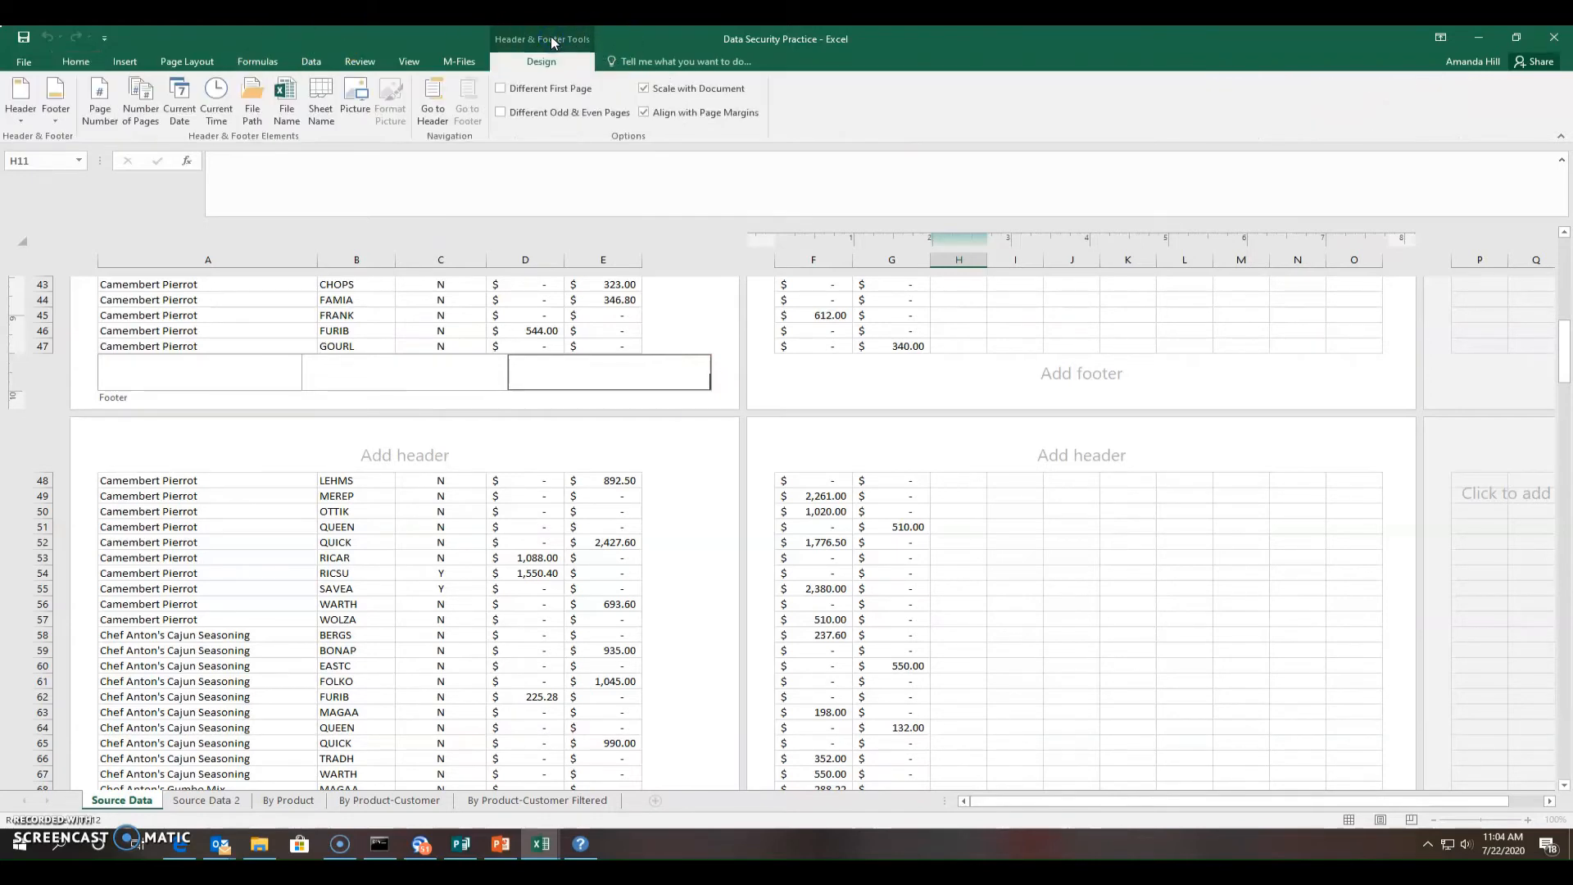
{"action": "left_click", "coordinate": [543, 54]}
{"action": "left_click", "coordinate": [75, 62]}
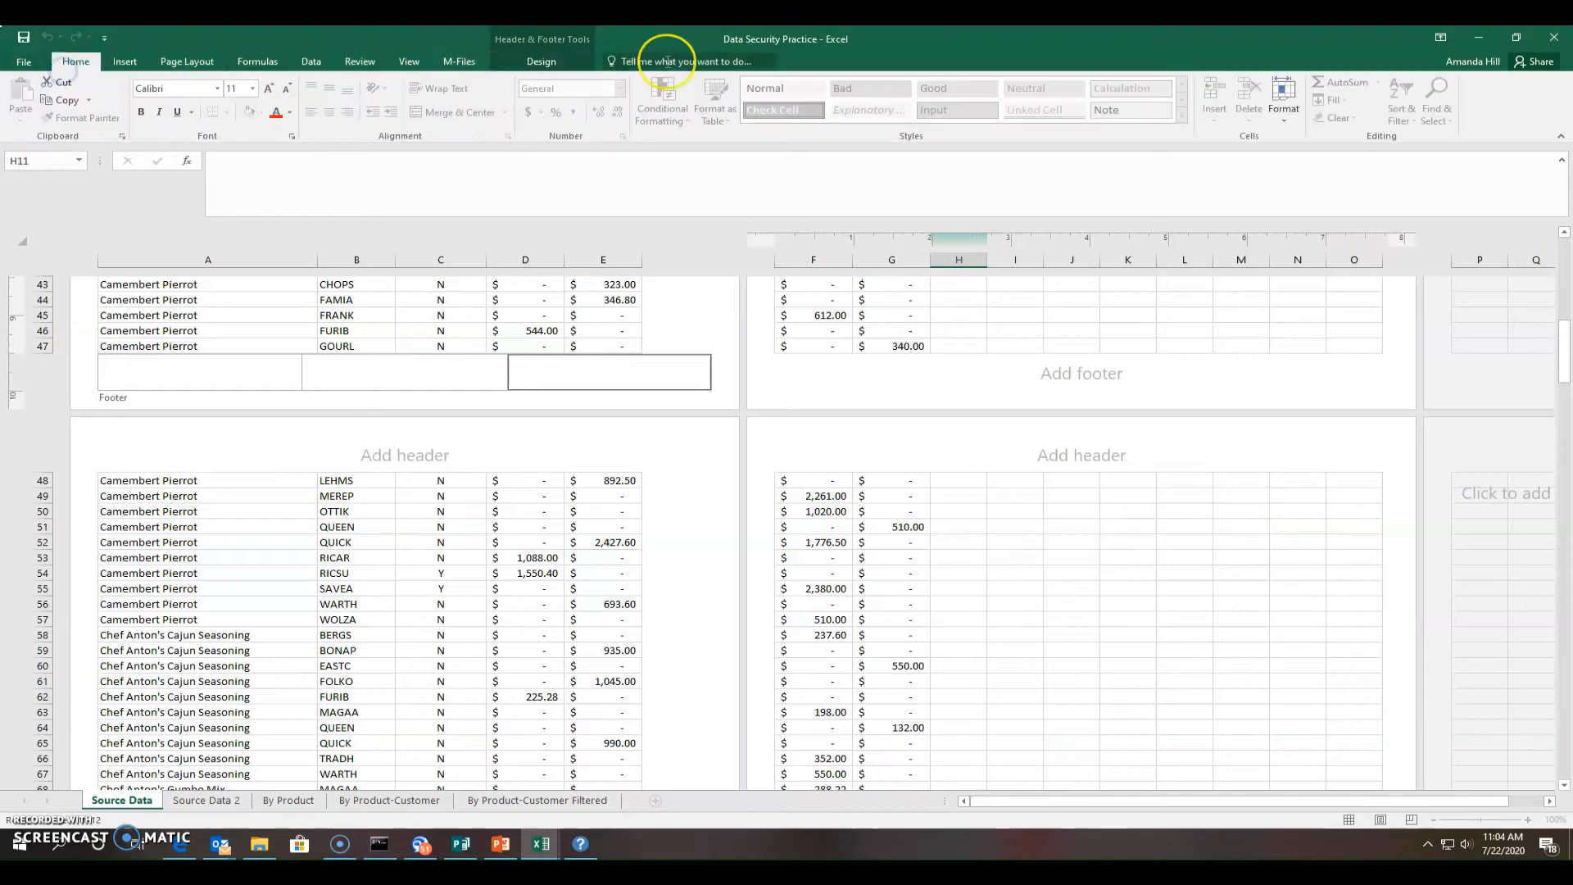
{"action": "left_click", "coordinate": [576, 64]}
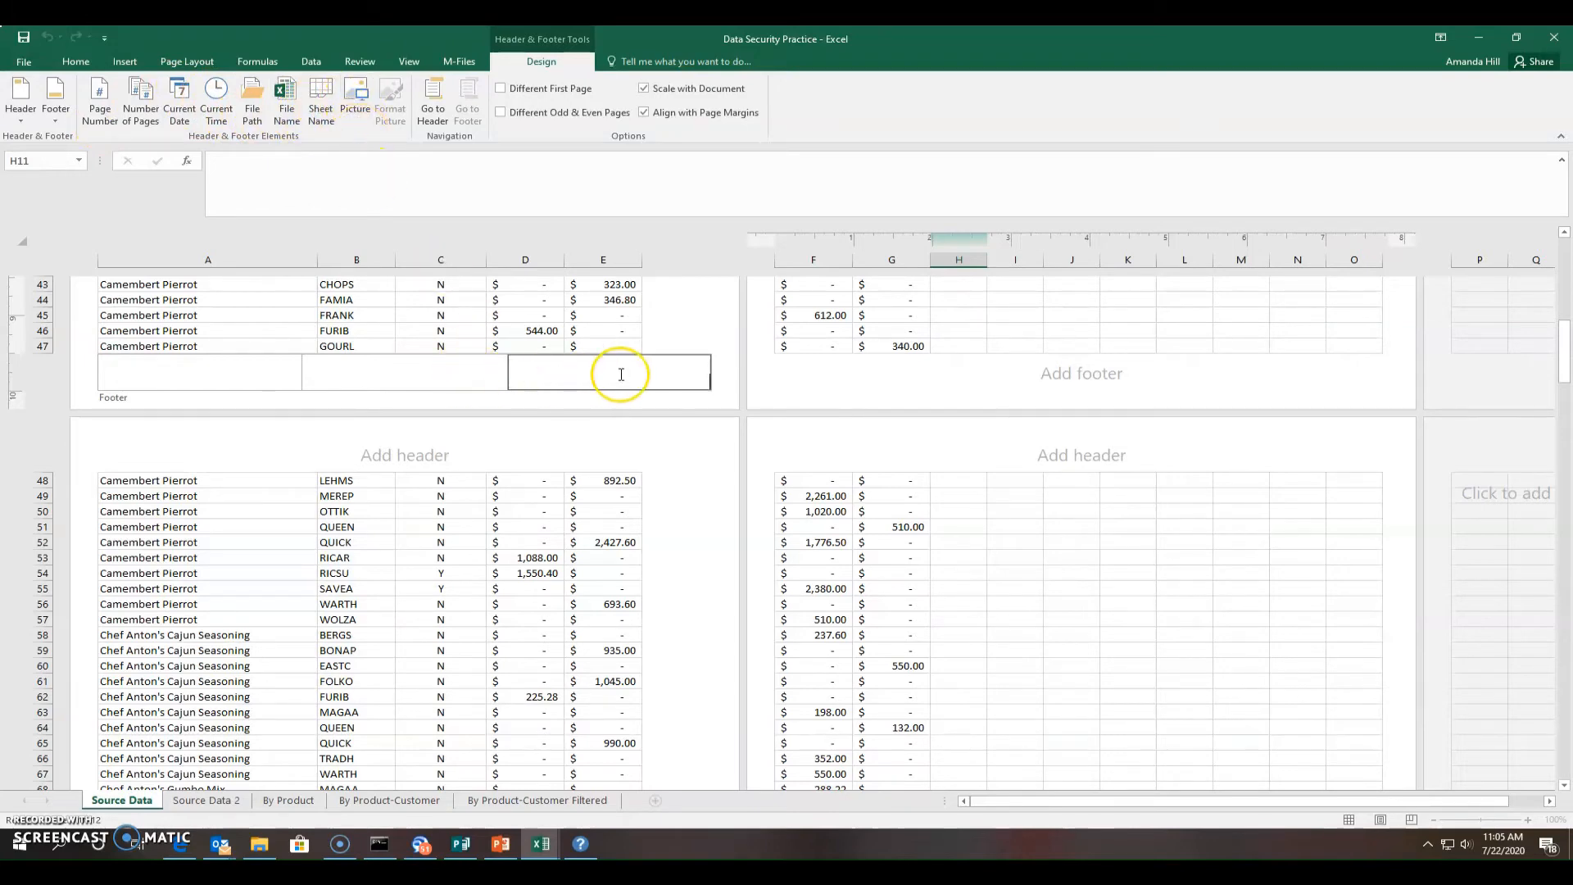
{"action": "left_click", "coordinate": [102, 105]}
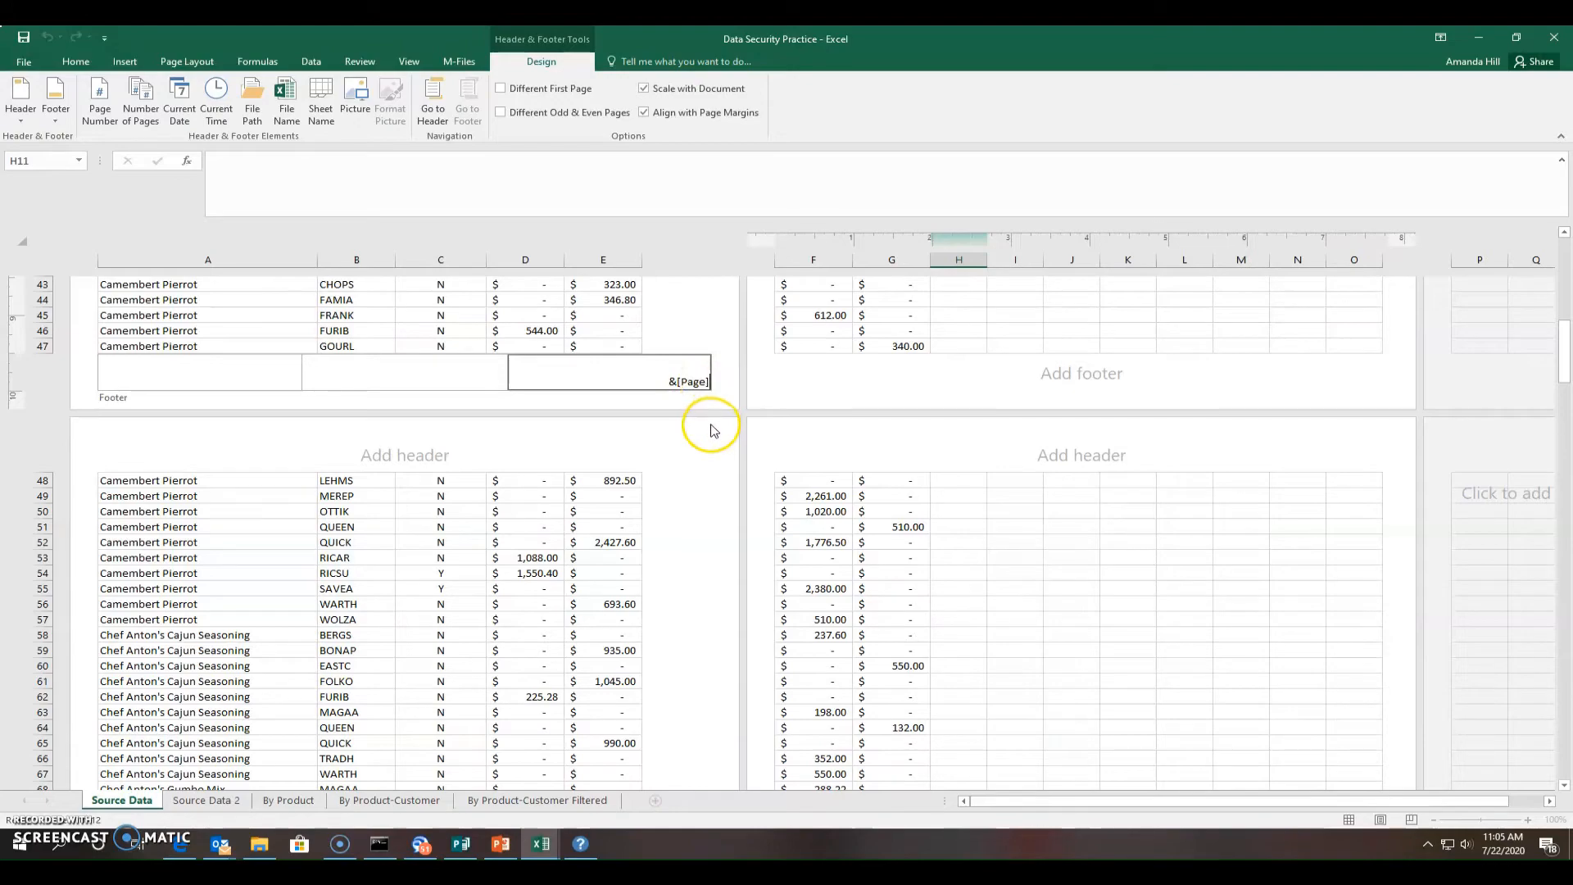
{"action": "left_click", "coordinate": [692, 459]}
{"action": "scroll", "coordinate": [692, 483], "scroll_direction": "down", "scroll_amount": 3}
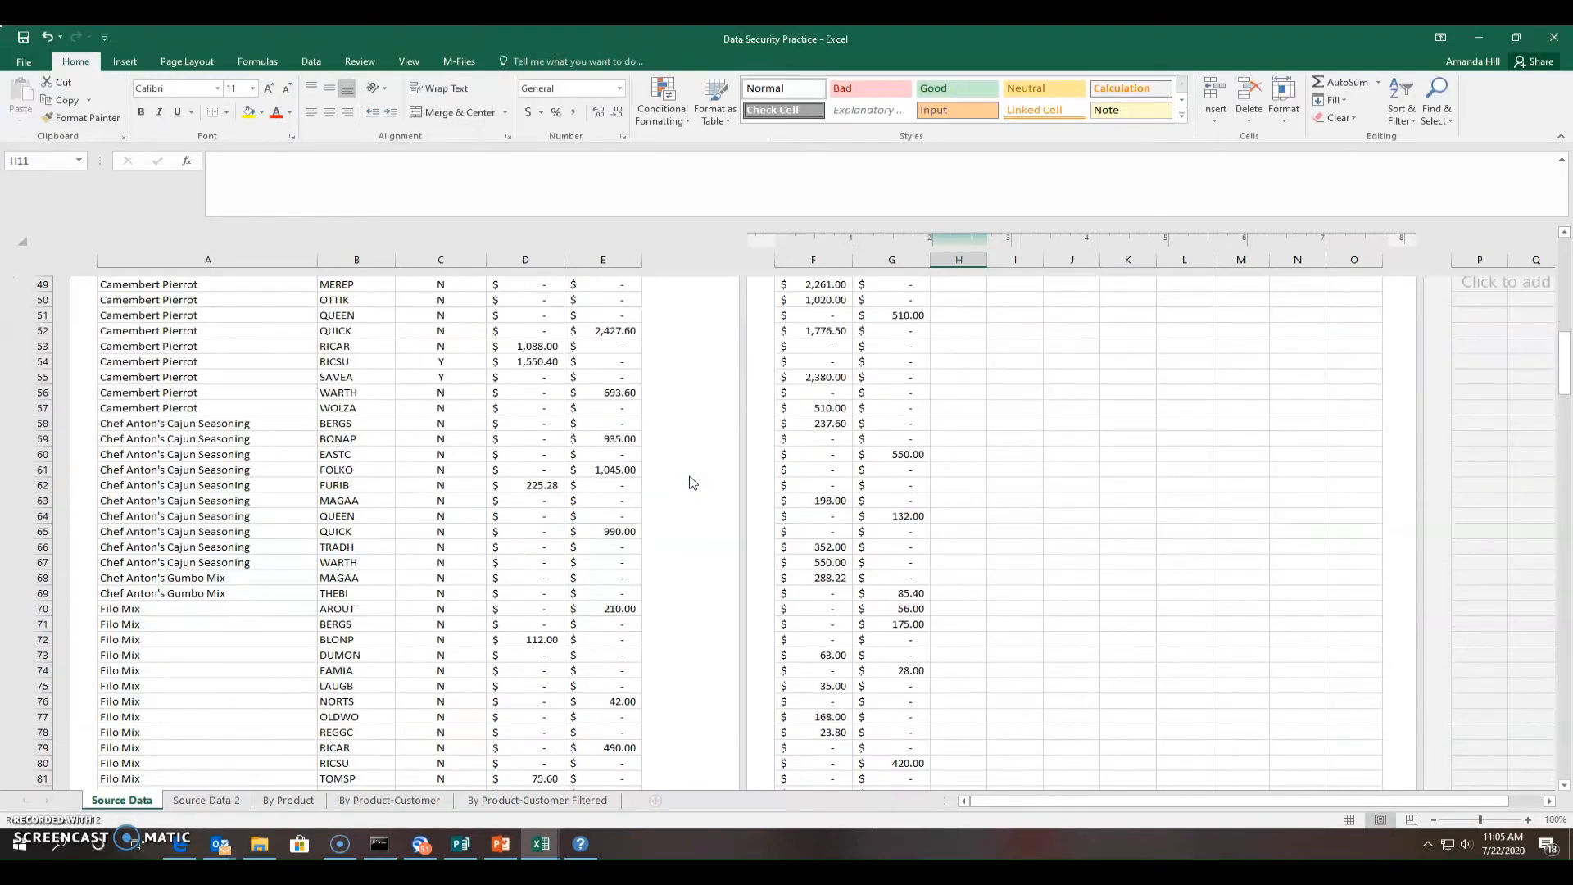
{"action": "scroll", "coordinate": [692, 483], "scroll_direction": "up", "scroll_amount": 7}
{"action": "scroll", "coordinate": [693, 482], "scroll_direction": "down", "scroll_amount": 14}
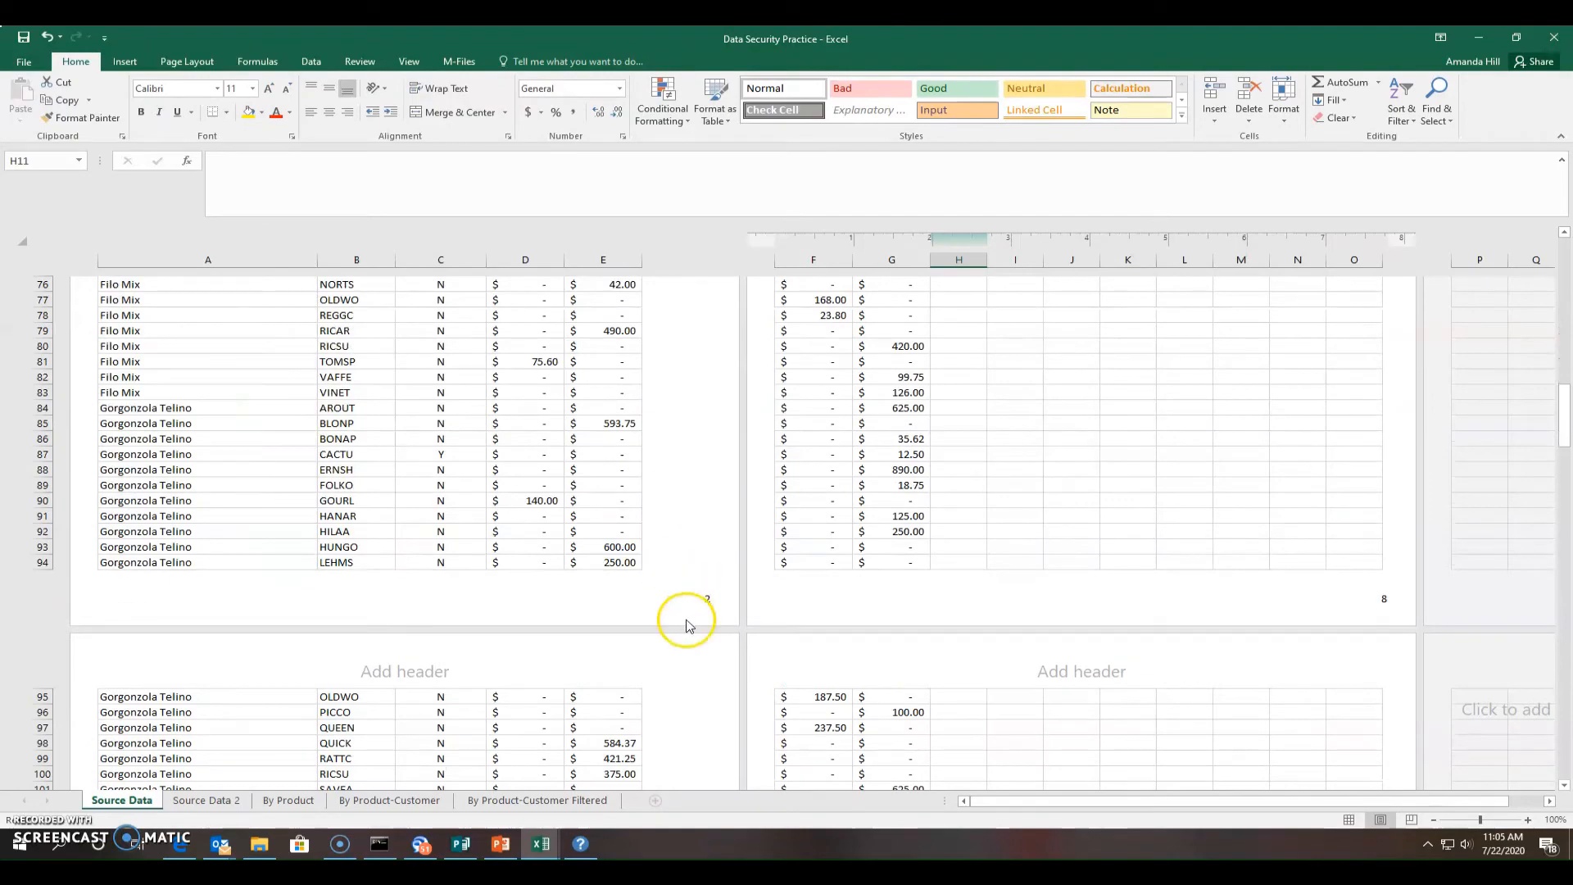
{"action": "scroll", "coordinate": [680, 590], "scroll_direction": "down", "scroll_amount": 14}
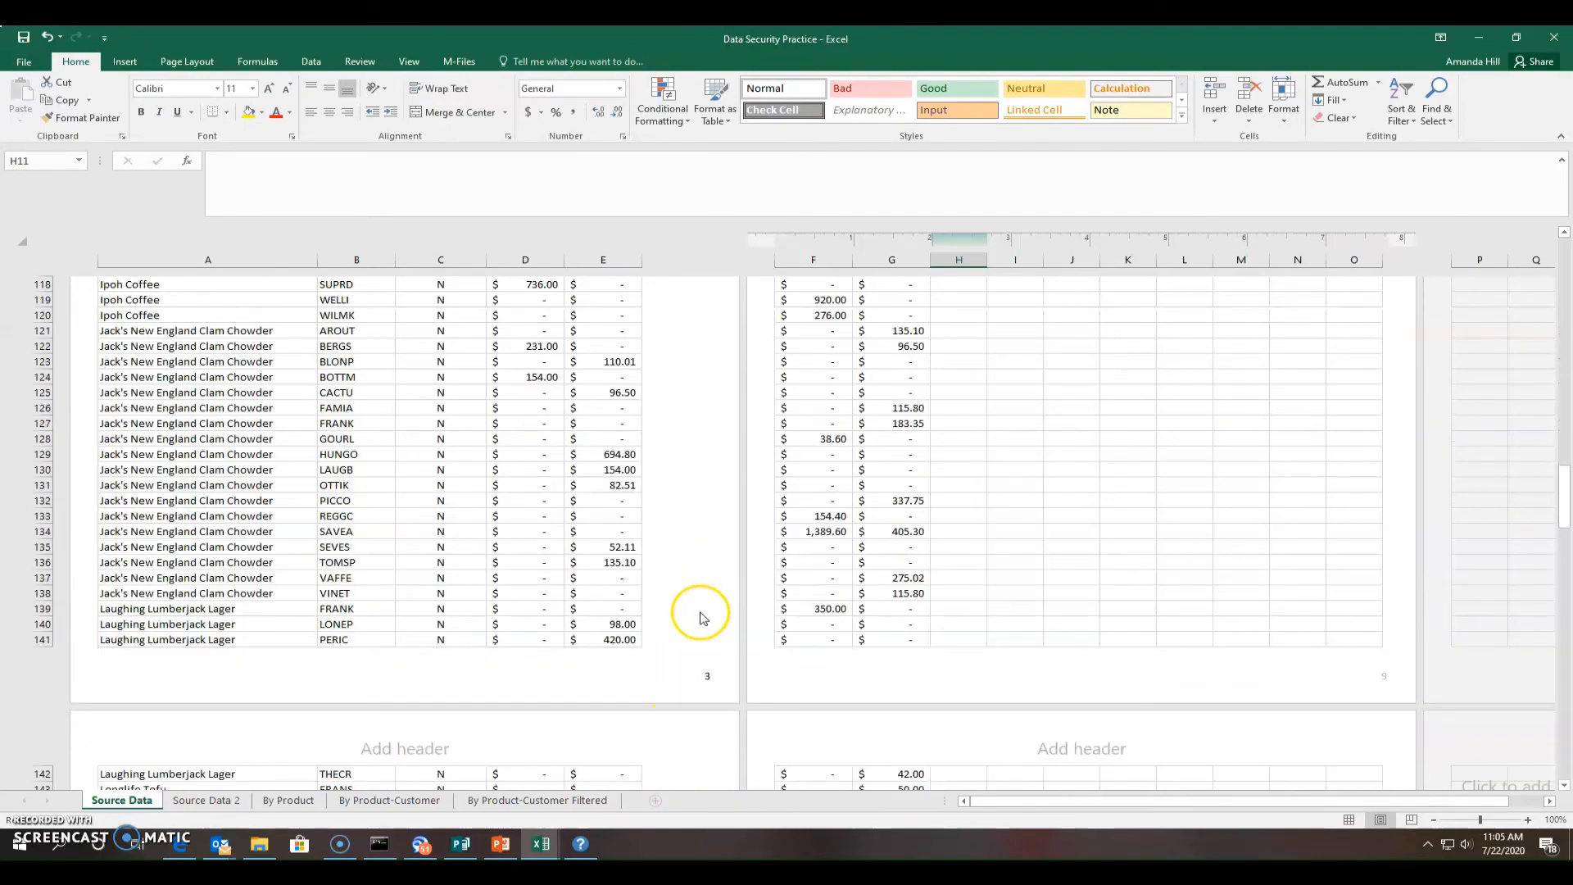
{"action": "scroll", "coordinate": [697, 607], "scroll_direction": "up", "scroll_amount": 20}
{"action": "scroll", "coordinate": [697, 597], "scroll_direction": "up", "scroll_amount": 12}
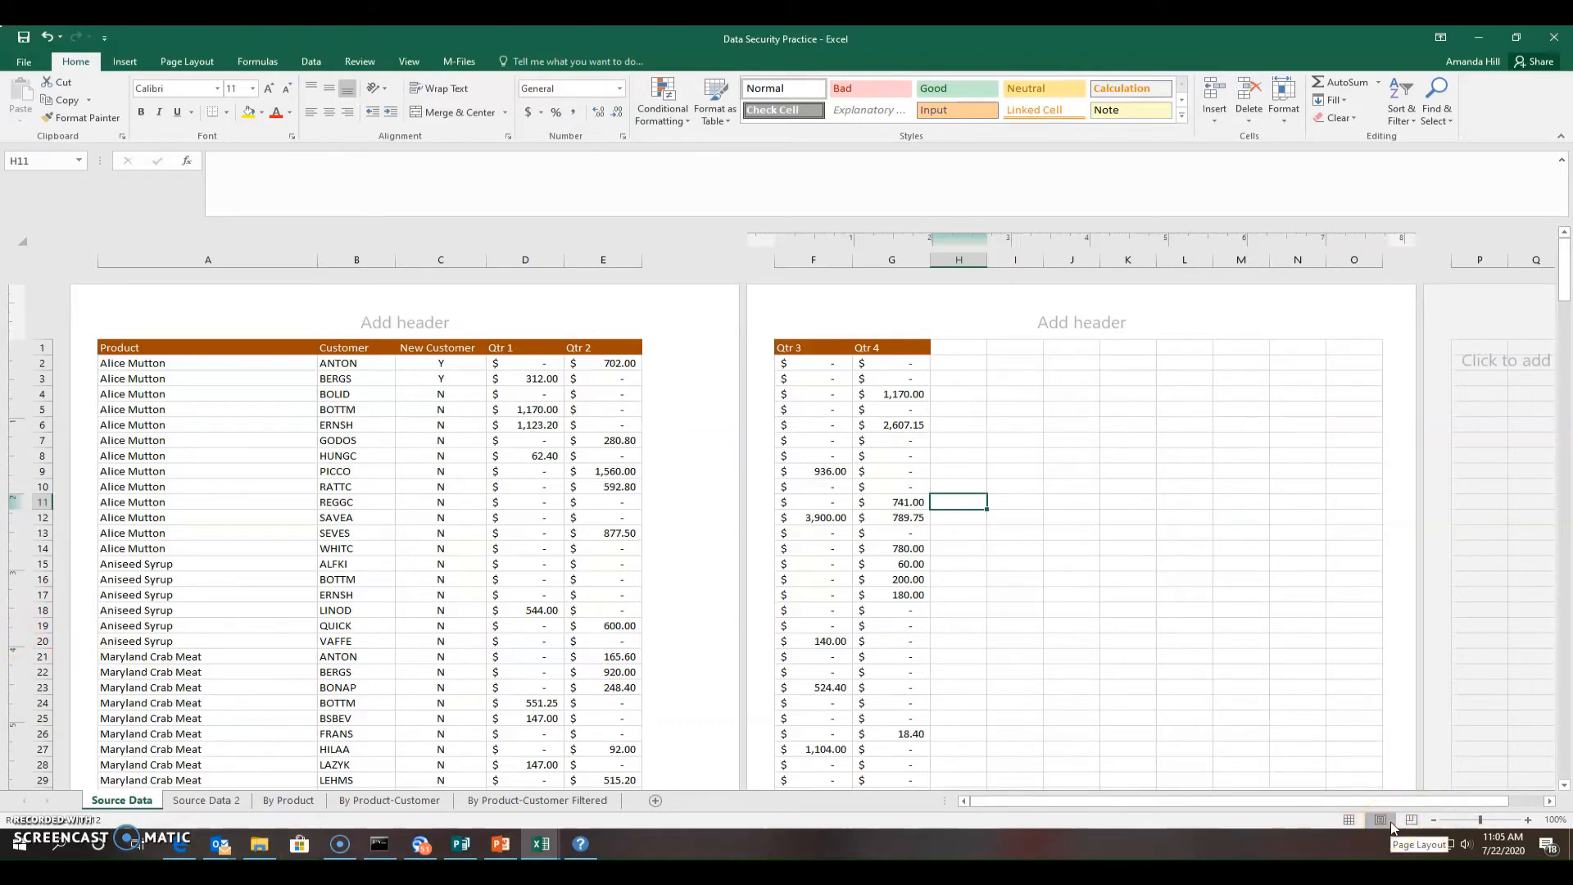
{"action": "left_click", "coordinate": [1349, 820]}
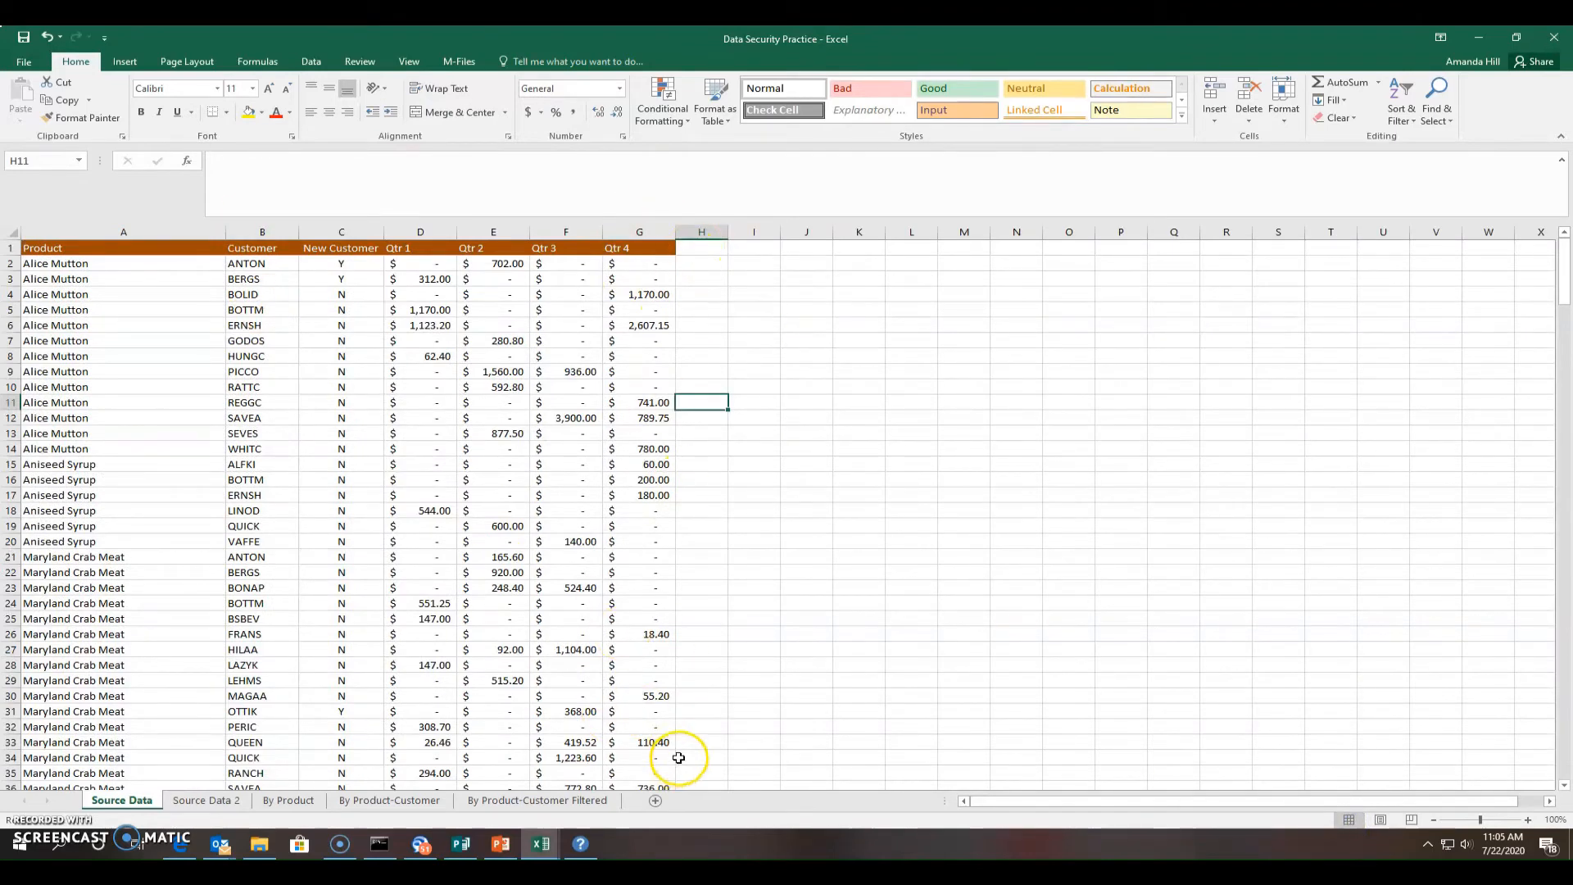
{"action": "left_click", "coordinate": [1385, 822]}
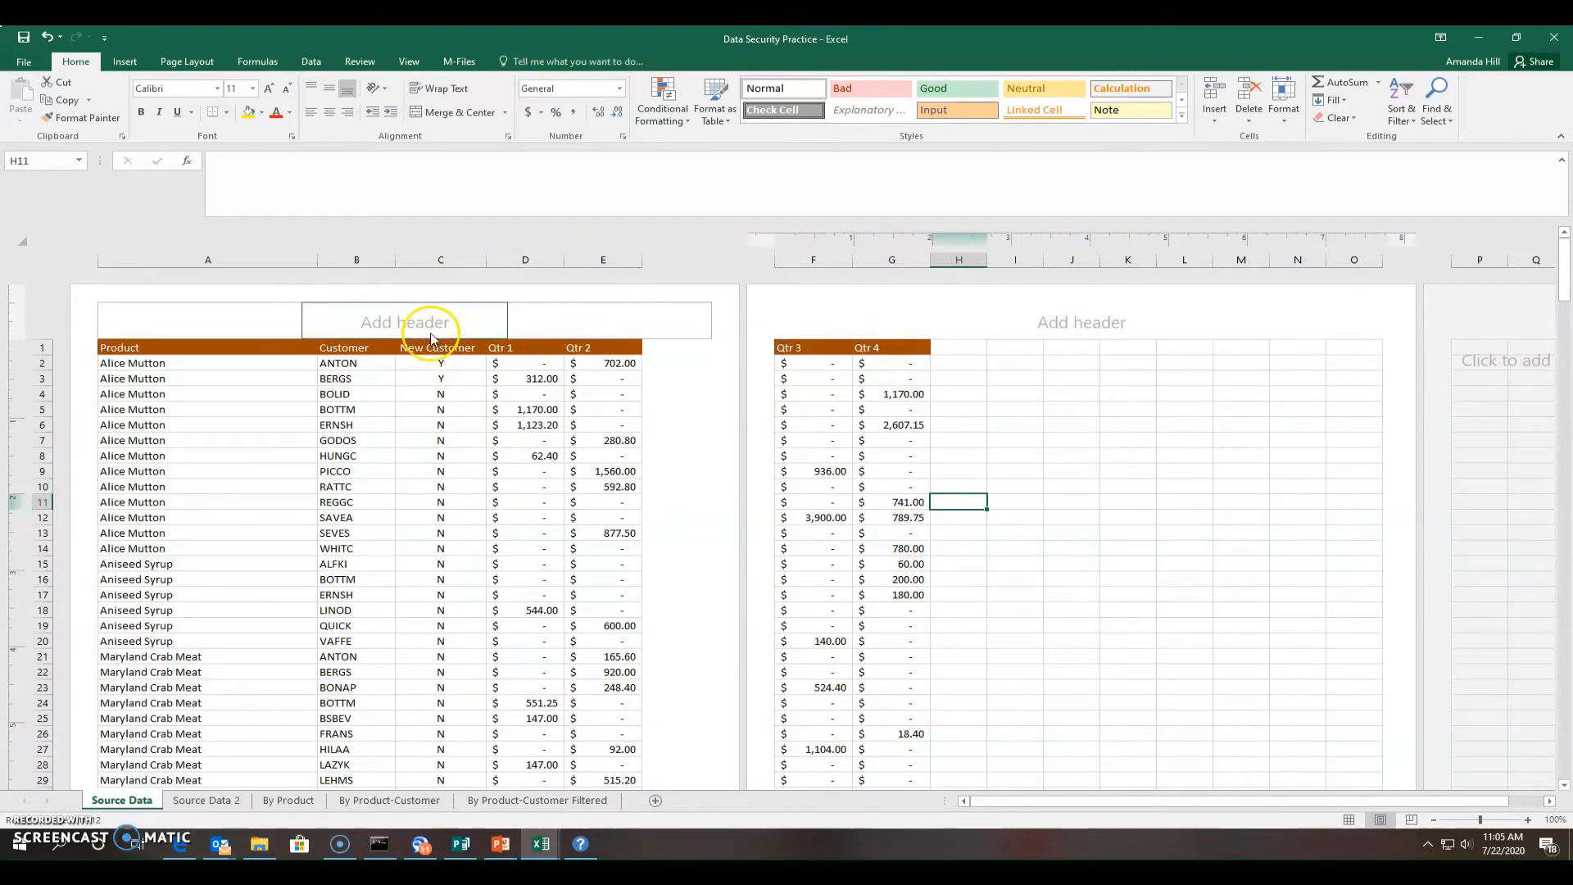
Insert the File Name code into the centre header so it shows Data Security Practice
{"action": "left_click", "coordinate": [404, 315]}
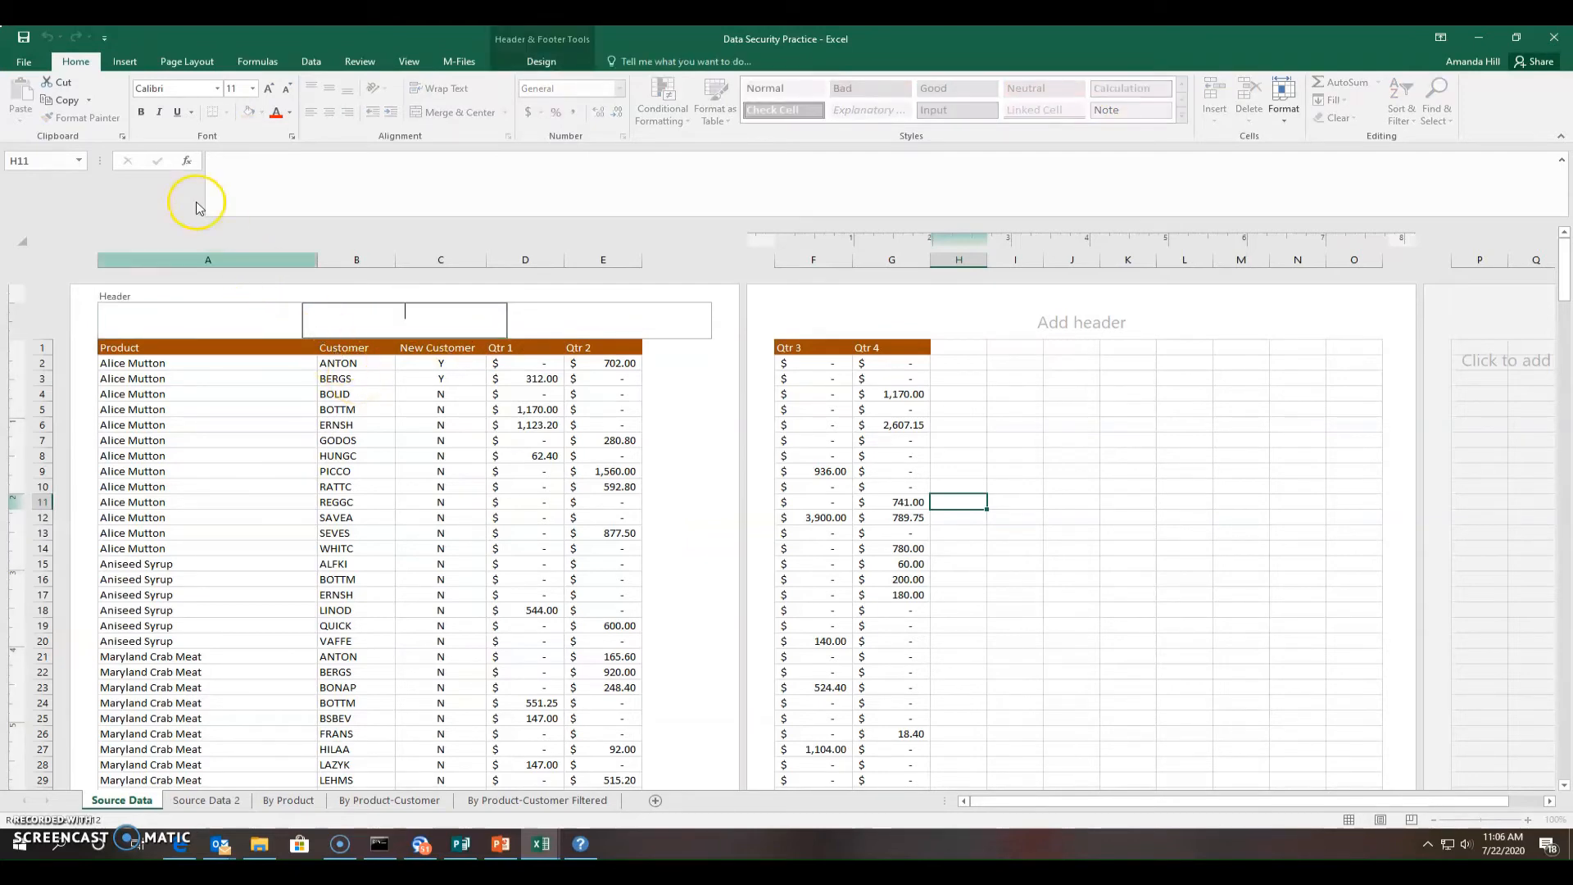
{"action": "left_click", "coordinate": [541, 62]}
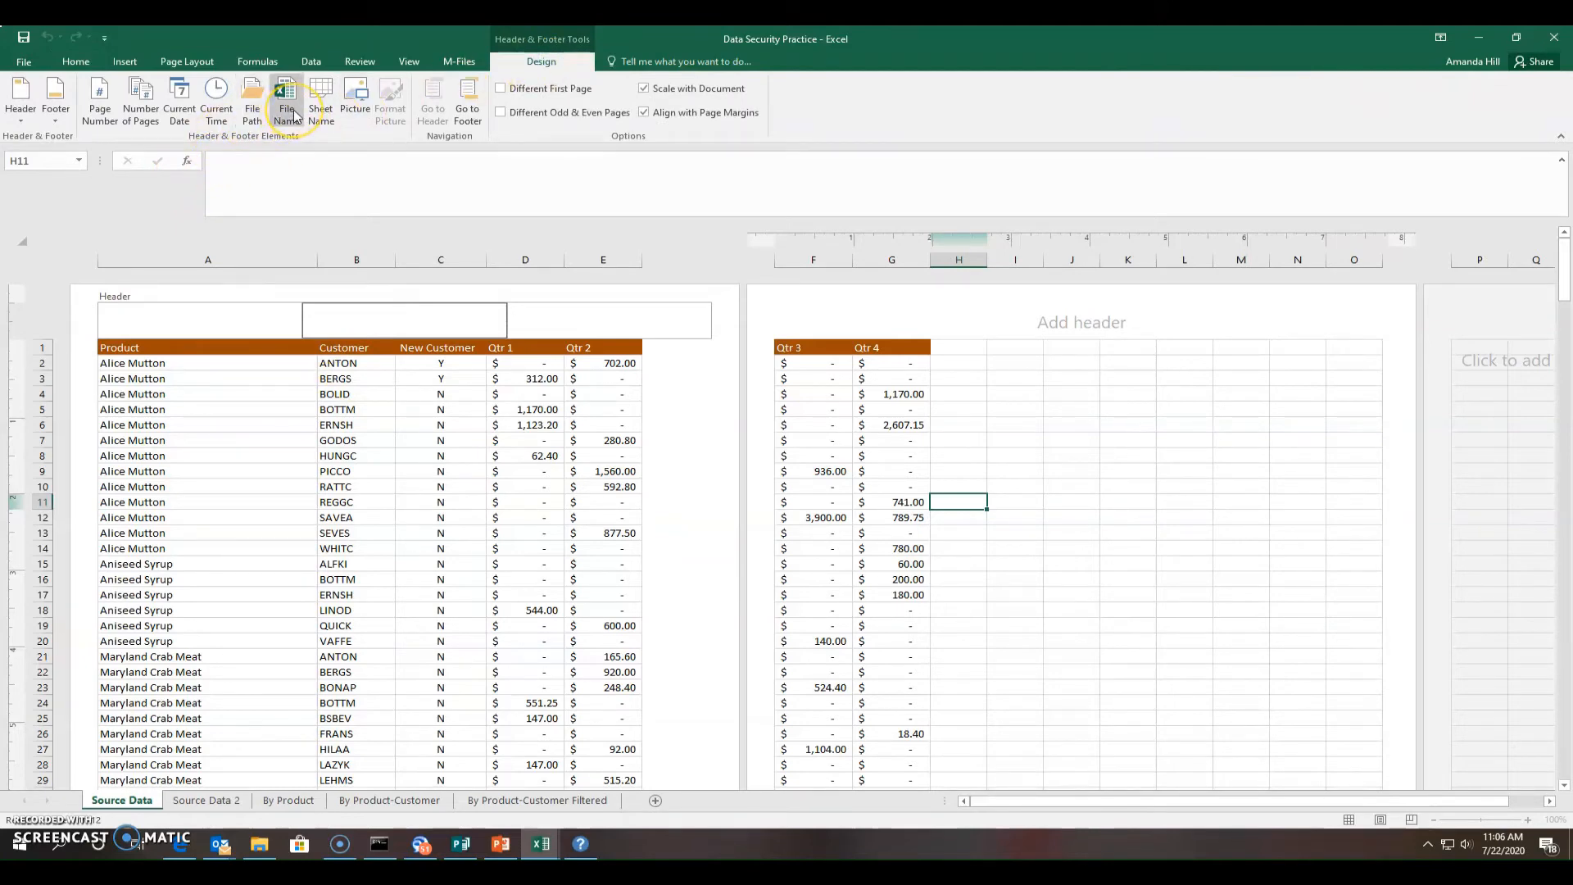
{"action": "left_click", "coordinate": [347, 97]}
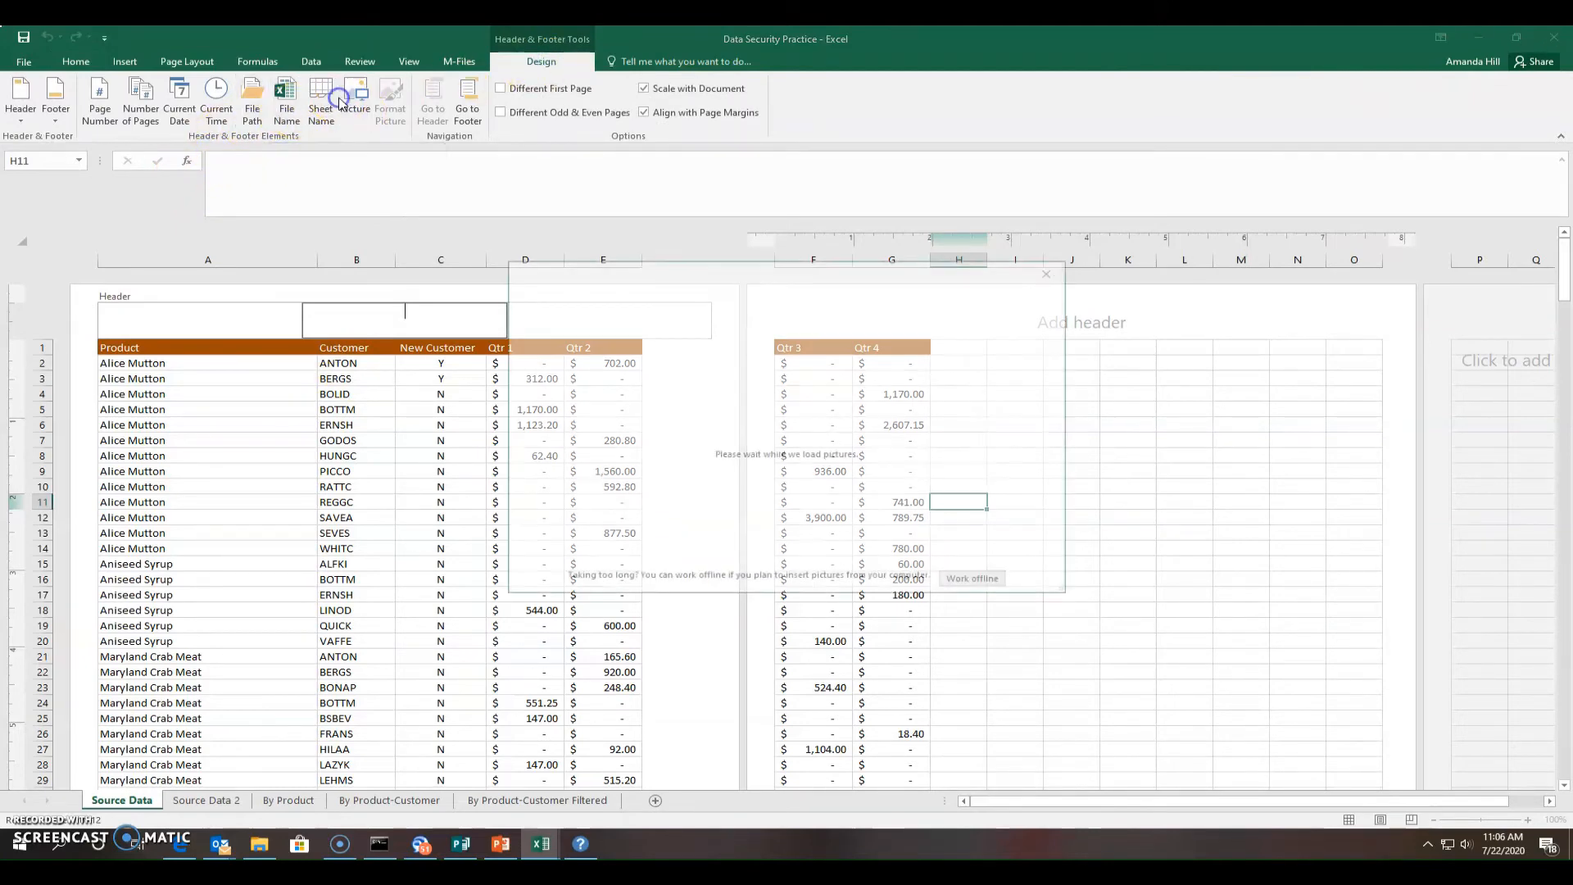
{"action": "left_click", "coordinate": [1052, 270]}
{"action": "left_click", "coordinate": [288, 98]}
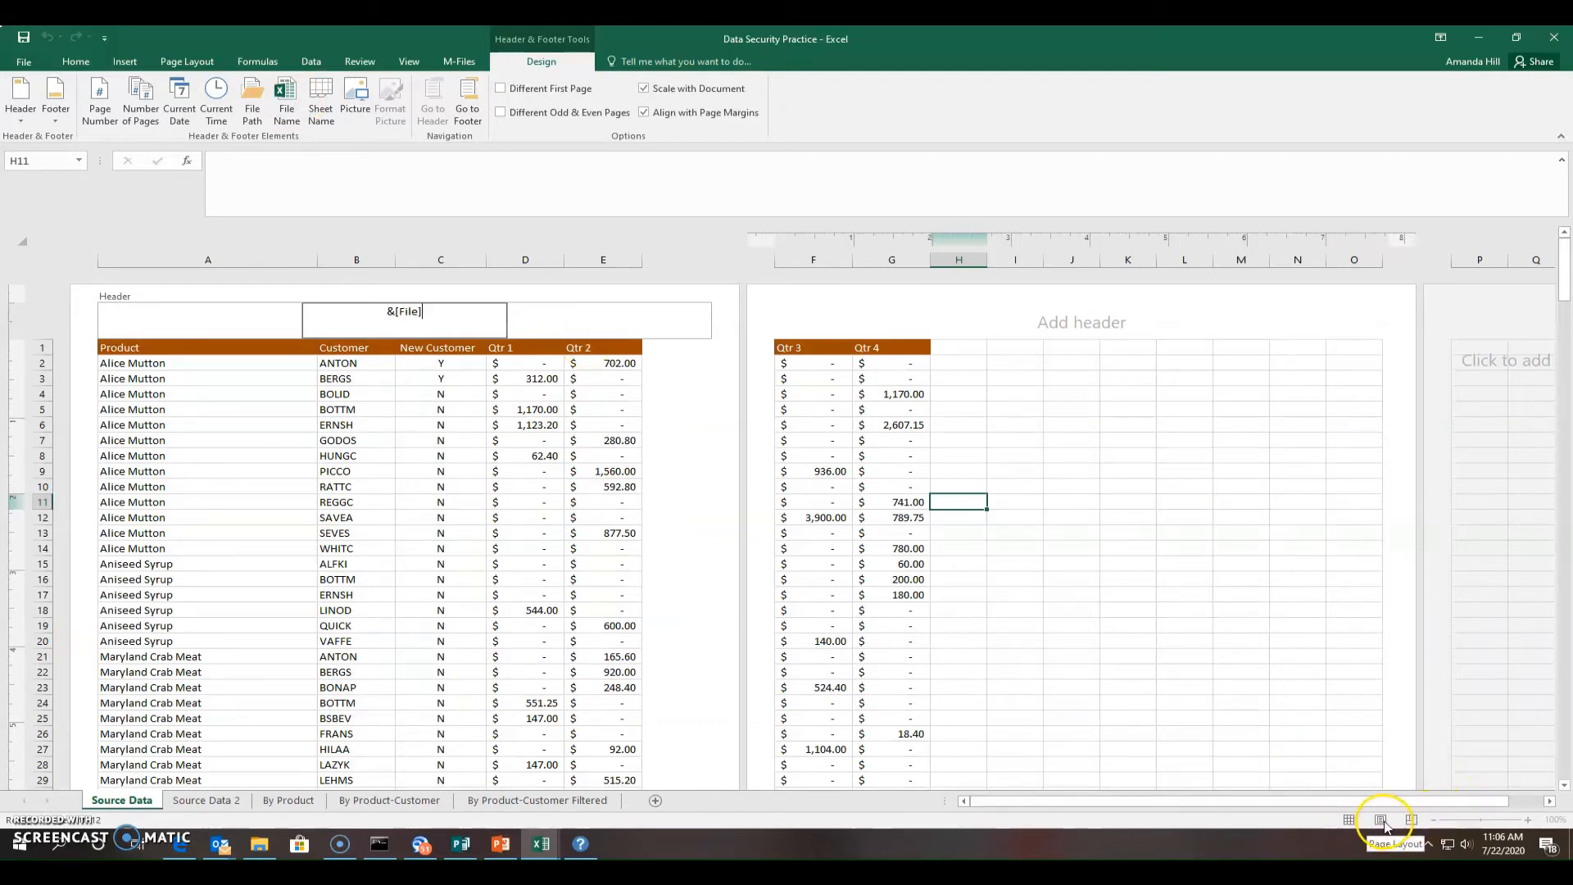
{"action": "left_click", "coordinate": [737, 604]}
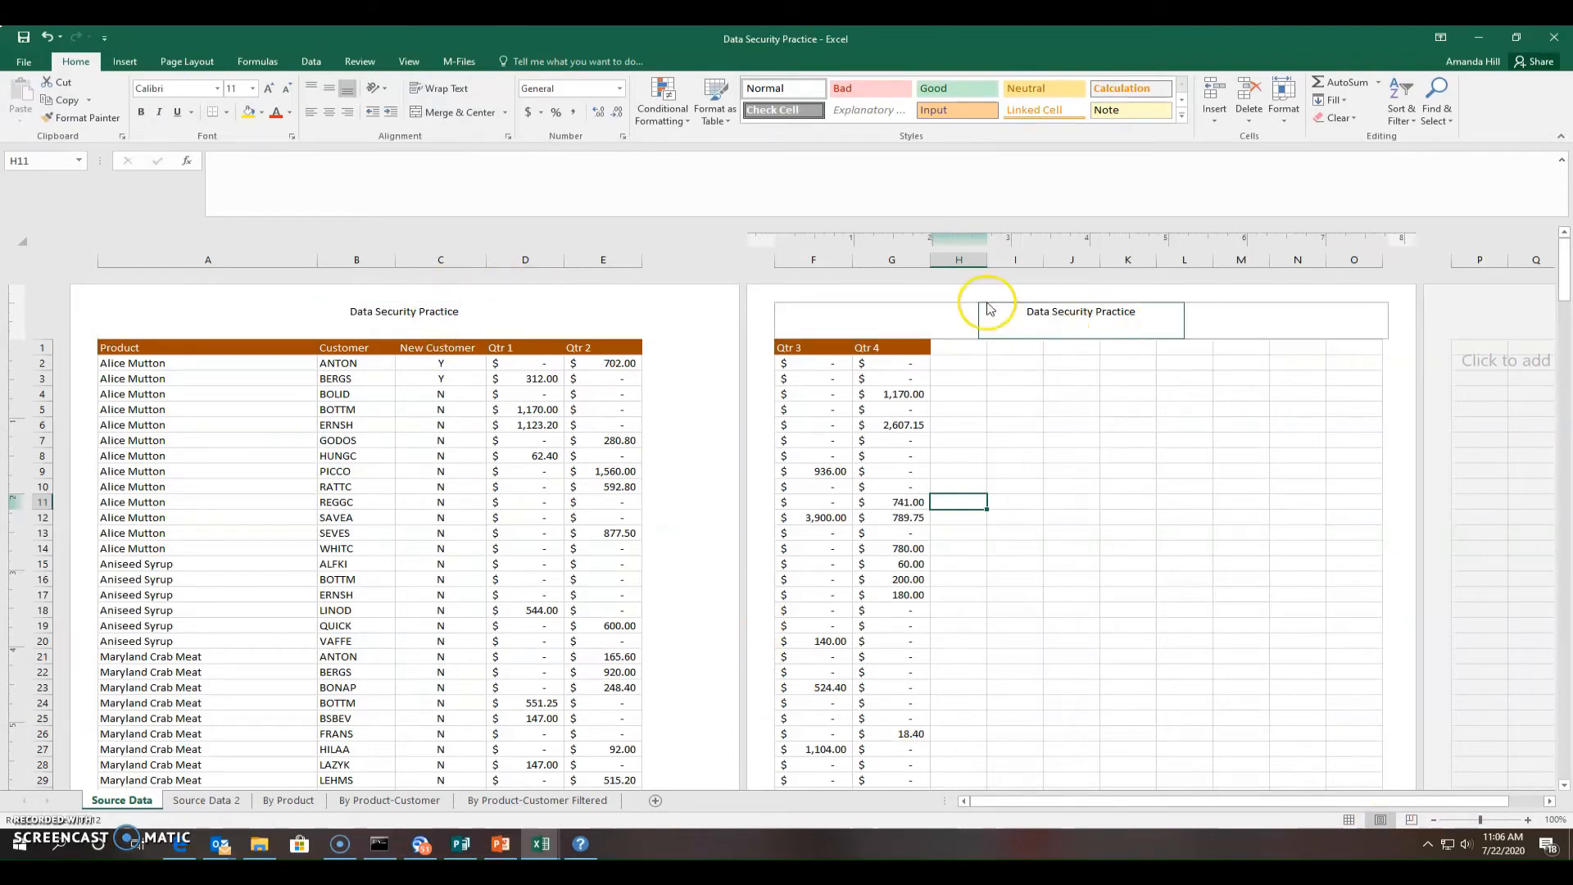
{"action": "scroll", "coordinate": [653, 533], "scroll_direction": "down", "scroll_amount": 10}
Return to Normal view, then reopen the header for editing with Insert > Header & Footer
{"action": "scroll", "coordinate": [653, 542], "scroll_direction": "down", "scroll_amount": 1}
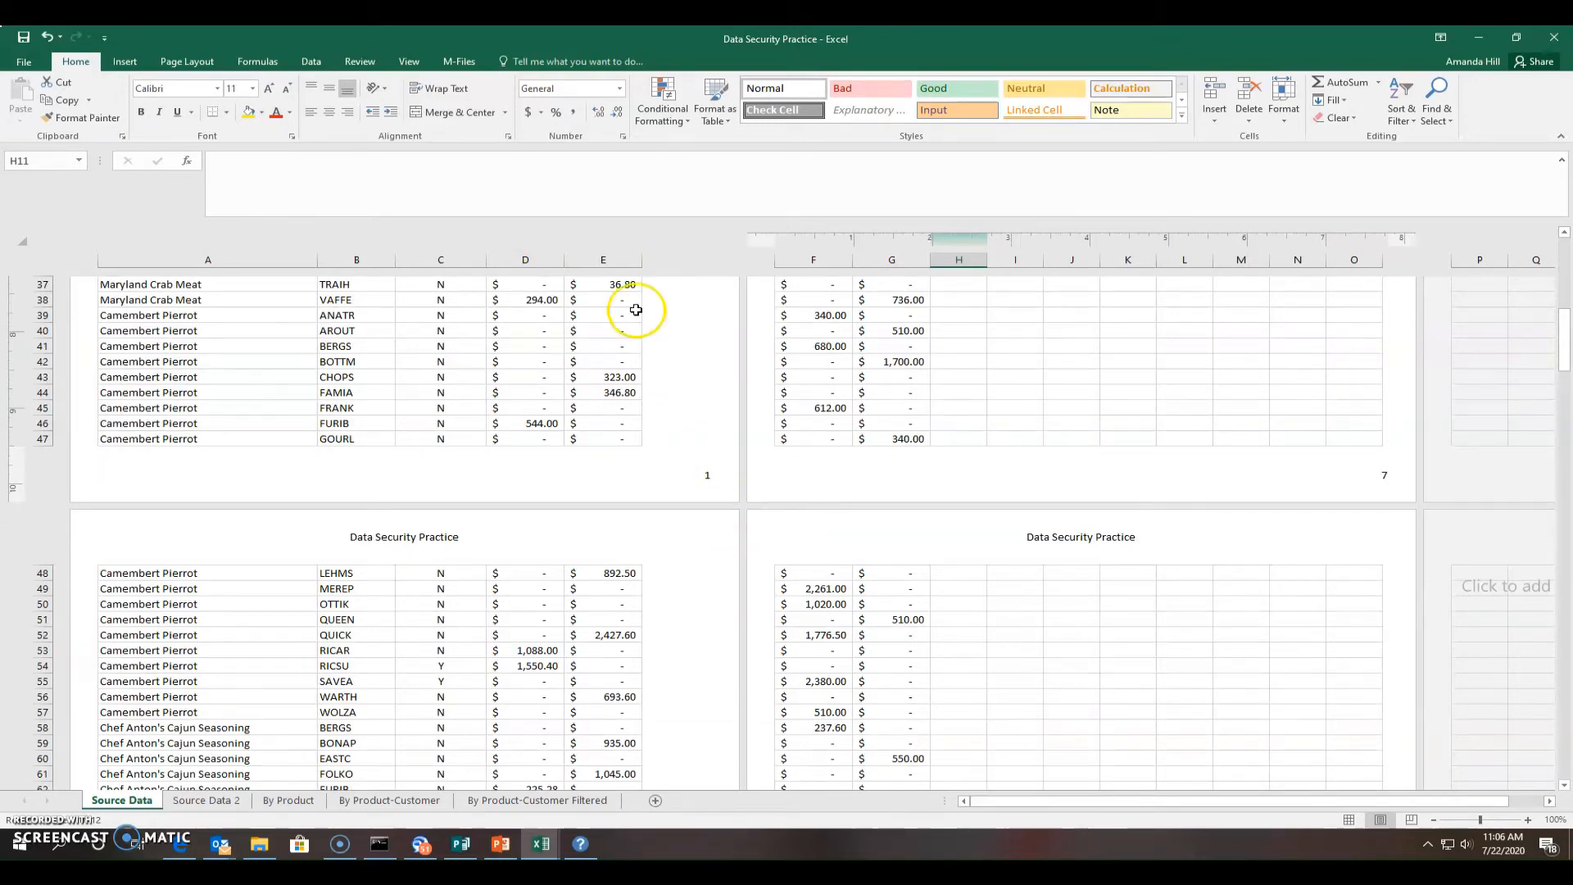
{"action": "left_click", "coordinate": [1348, 820]}
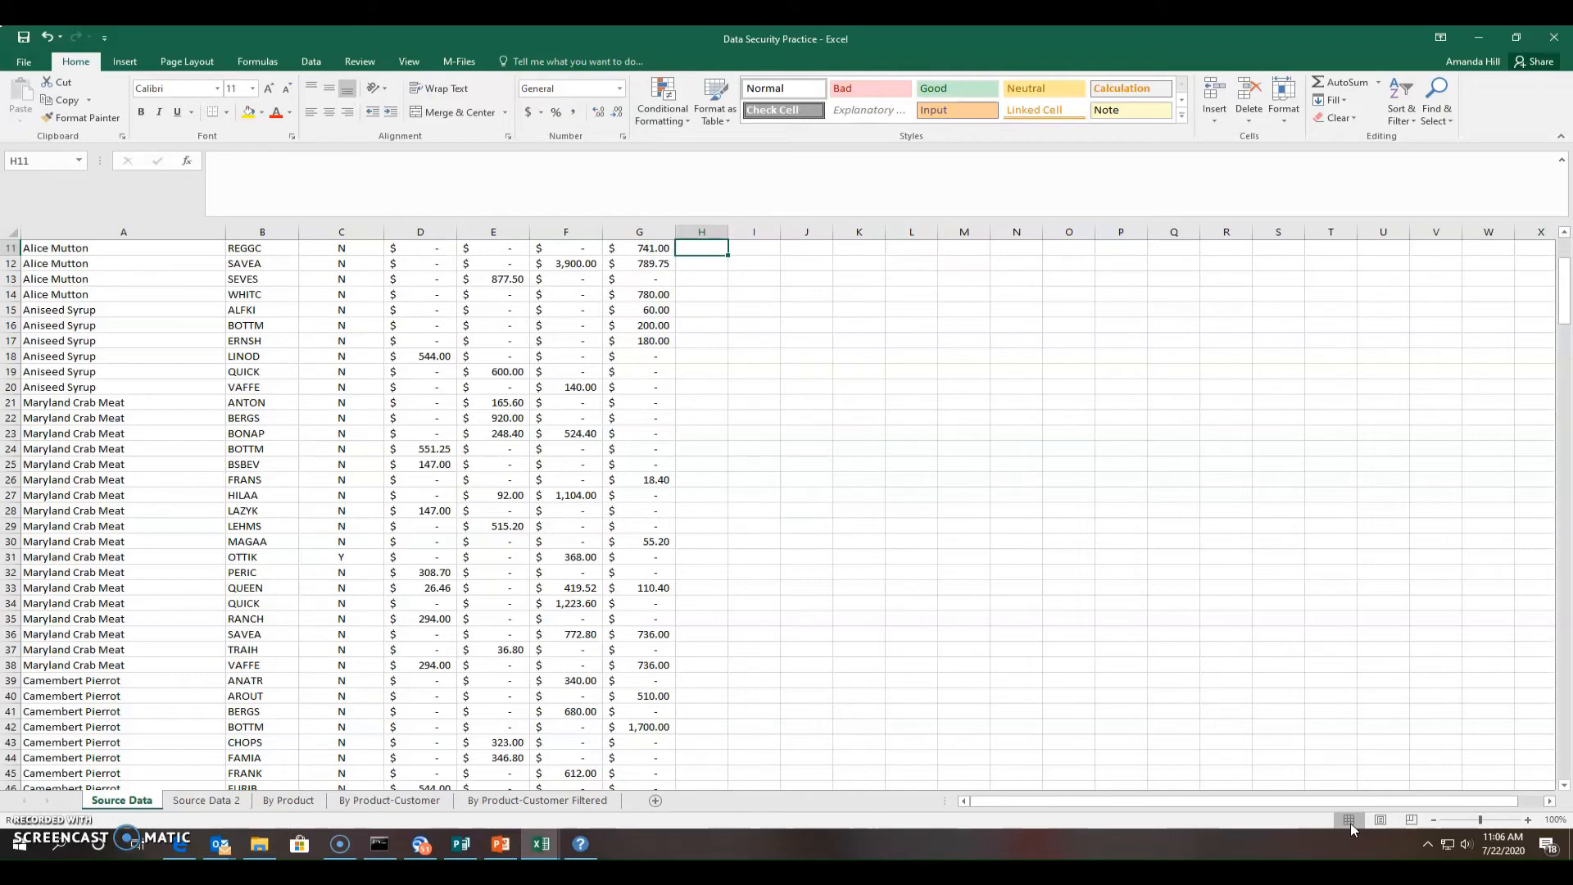
{"action": "left_click", "coordinate": [115, 68]}
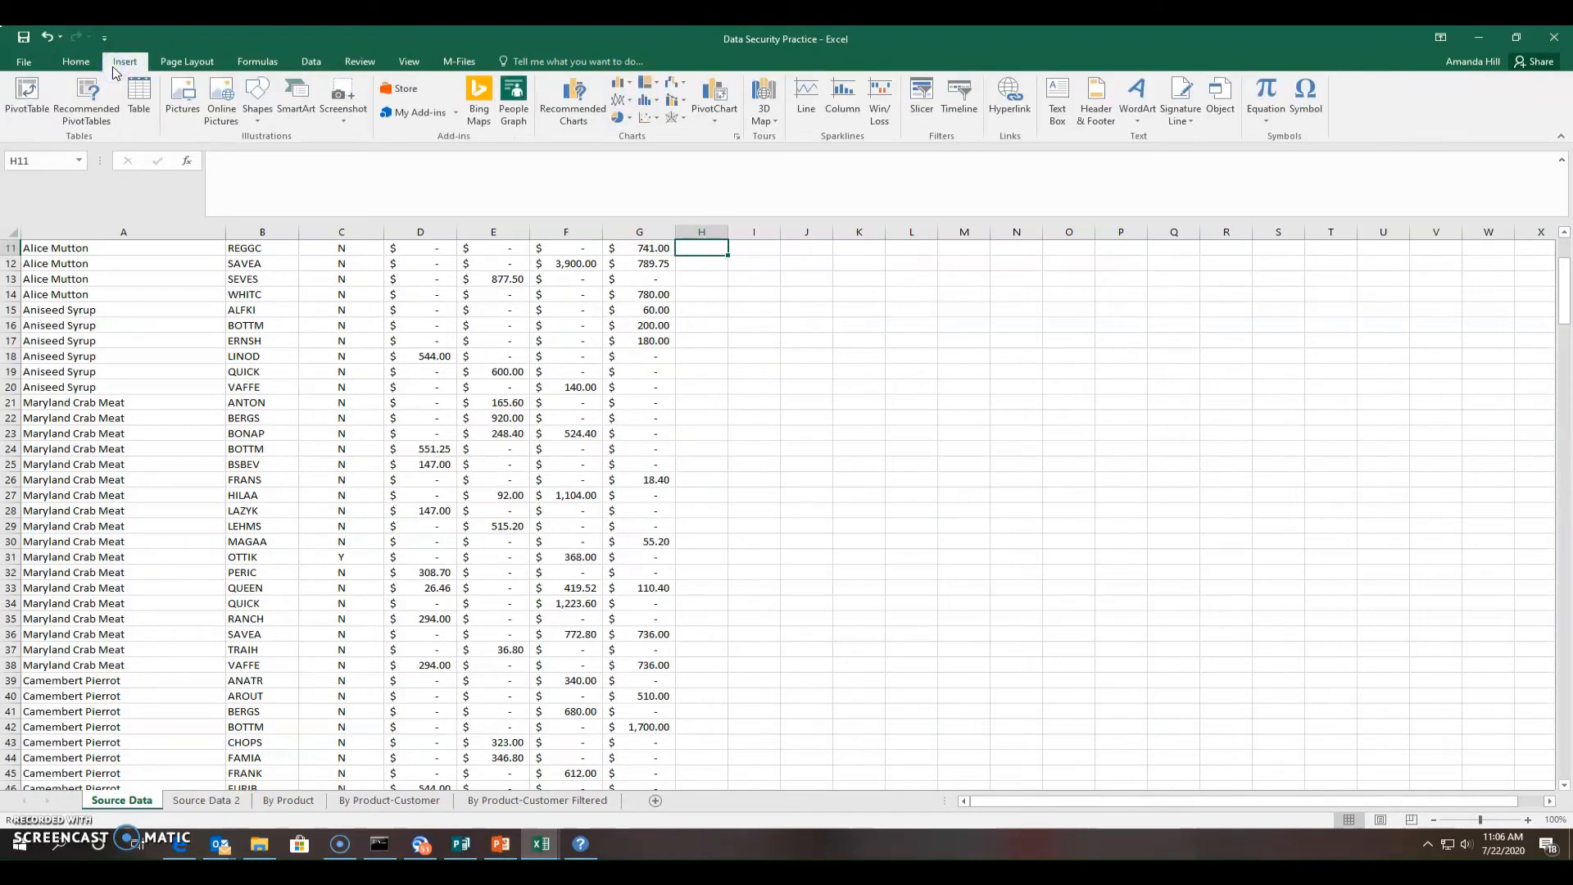
{"action": "left_click", "coordinate": [1098, 100]}
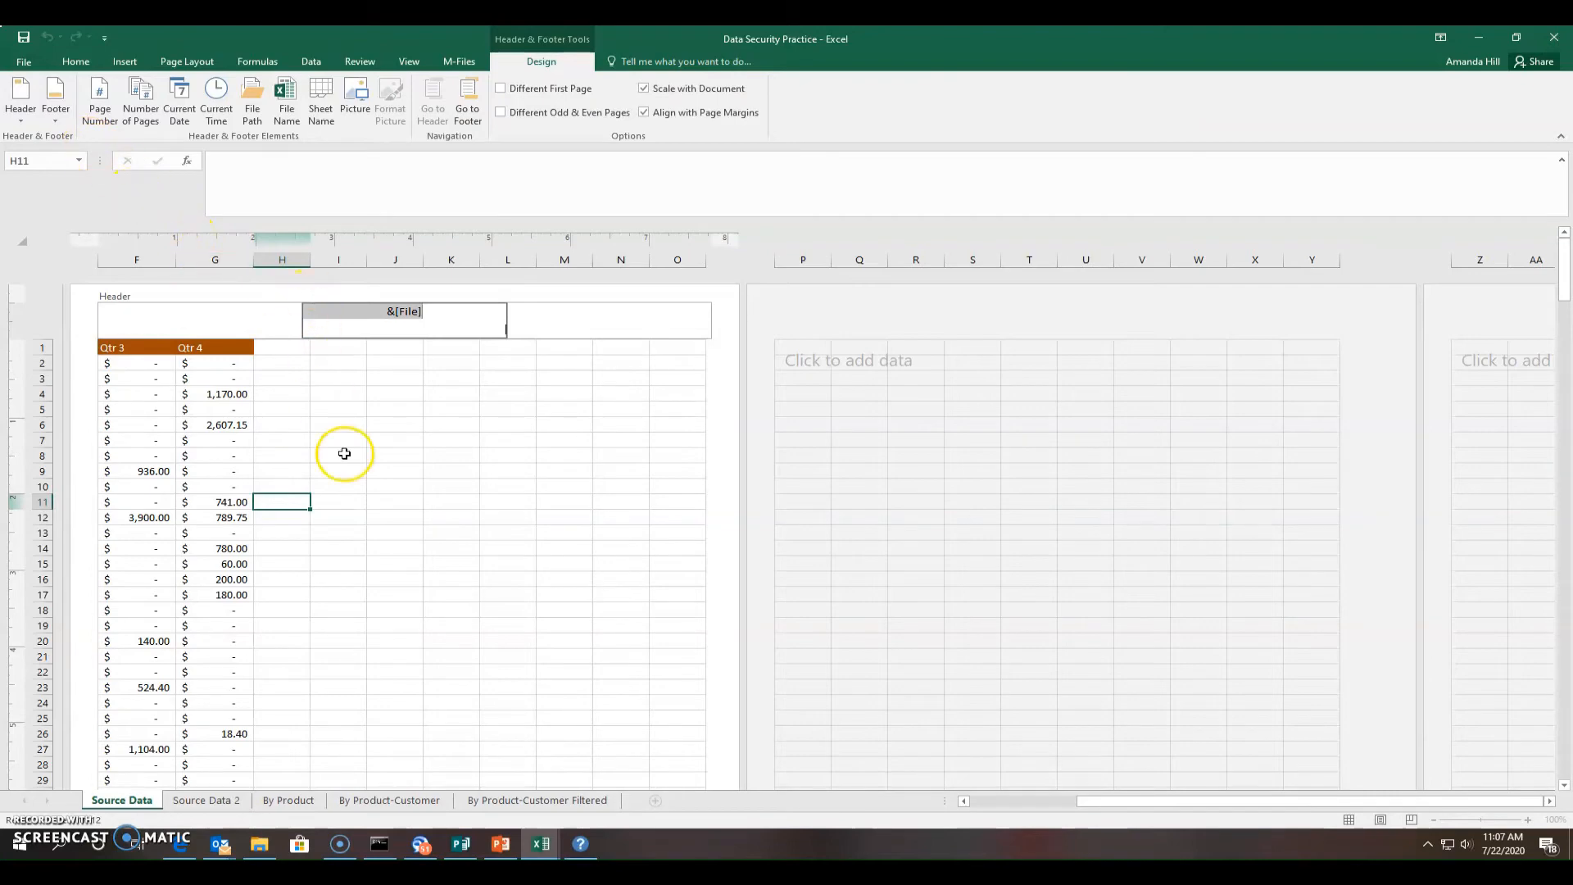
Insert the File Path code into the centre footer, then jump from the header to the footer
{"action": "left_click", "coordinate": [396, 441]}
{"action": "scroll", "coordinate": [397, 446], "scroll_direction": "down", "scroll_amount": 10}
{"action": "left_click", "coordinate": [365, 329]}
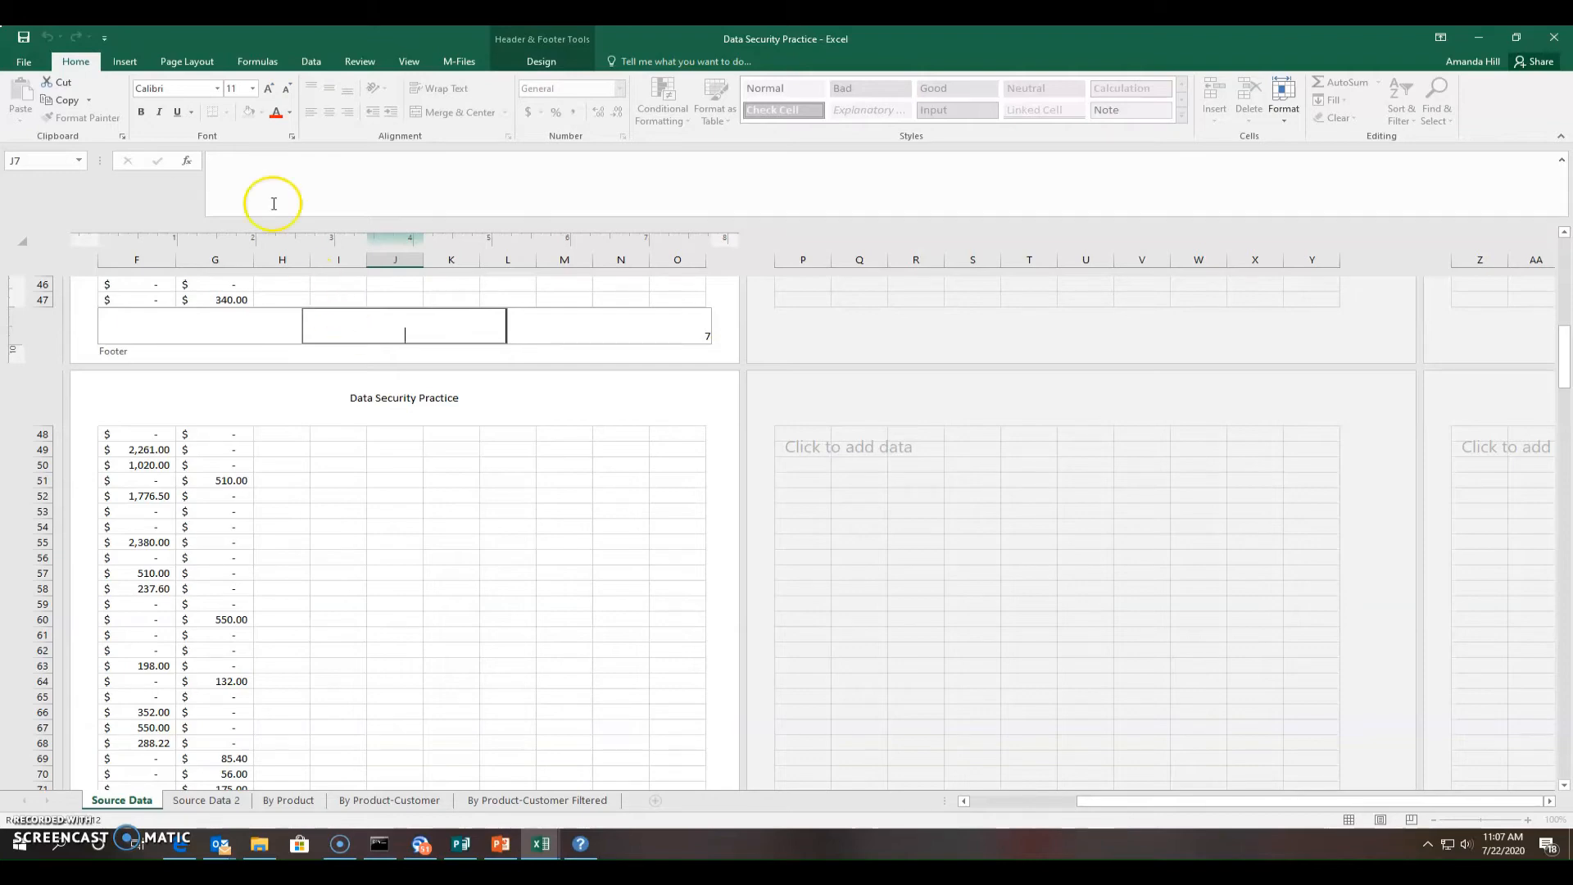
{"action": "left_click", "coordinate": [123, 62]}
{"action": "left_click", "coordinate": [582, 49]}
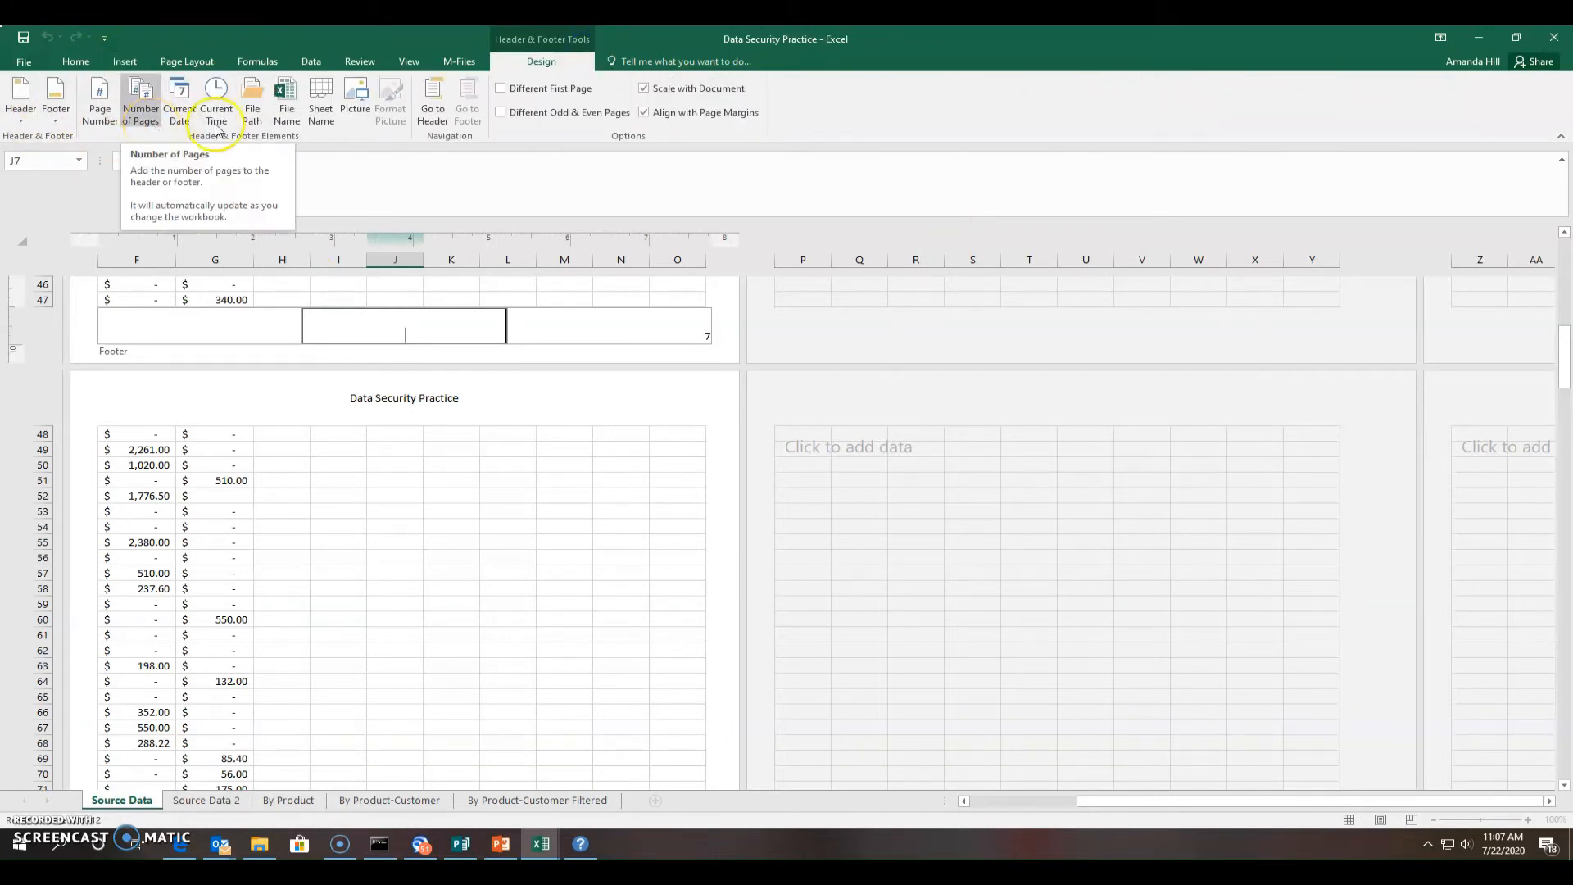
{"action": "left_click", "coordinate": [268, 127]}
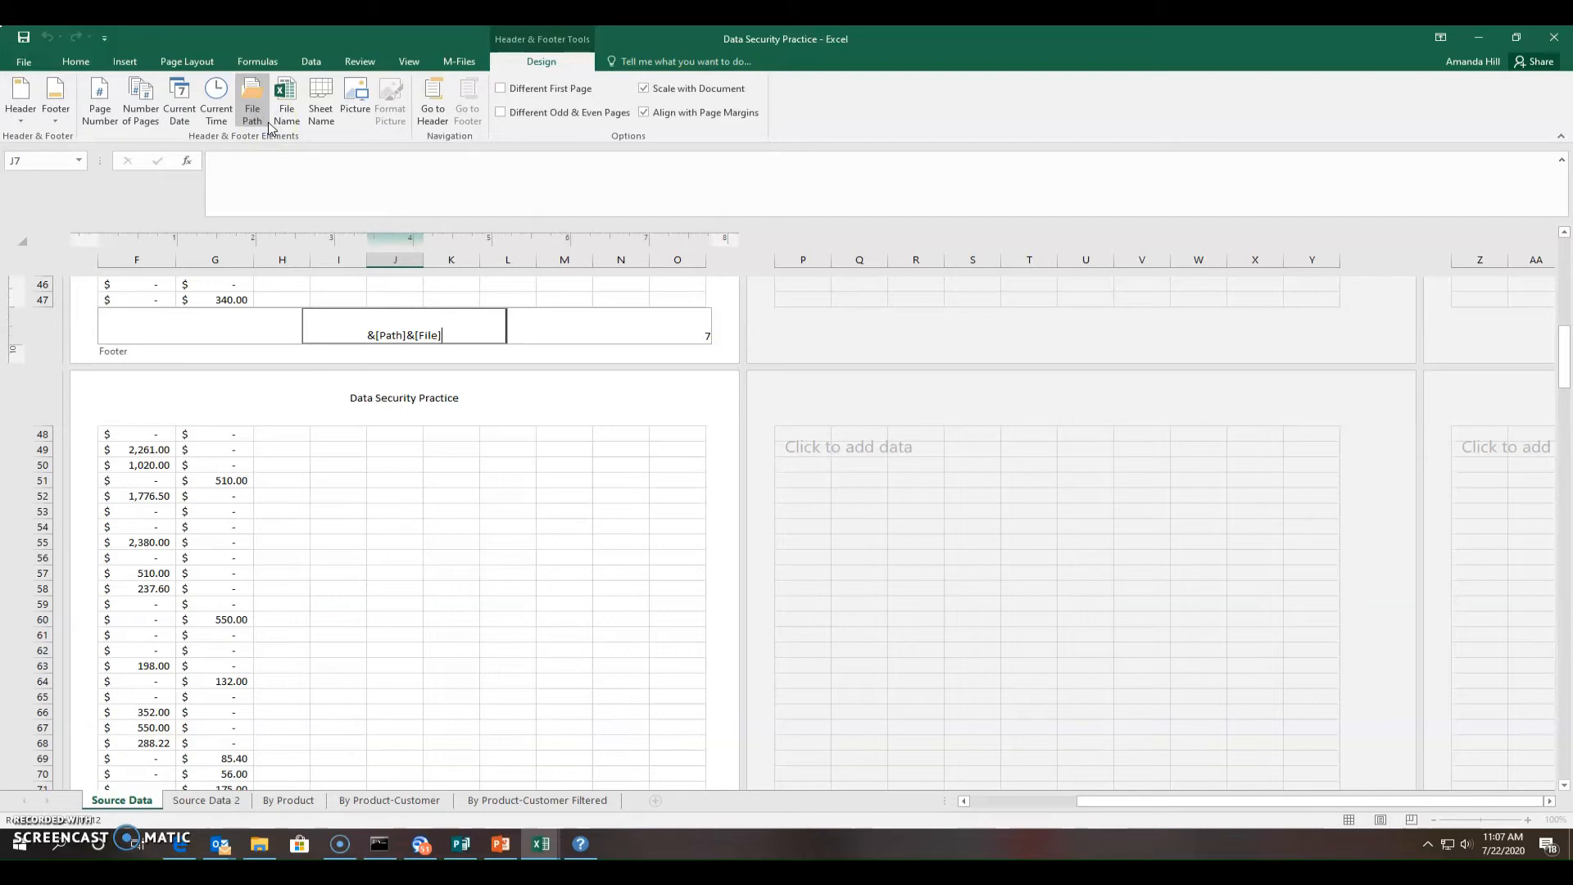
{"action": "left_click", "coordinate": [607, 396]}
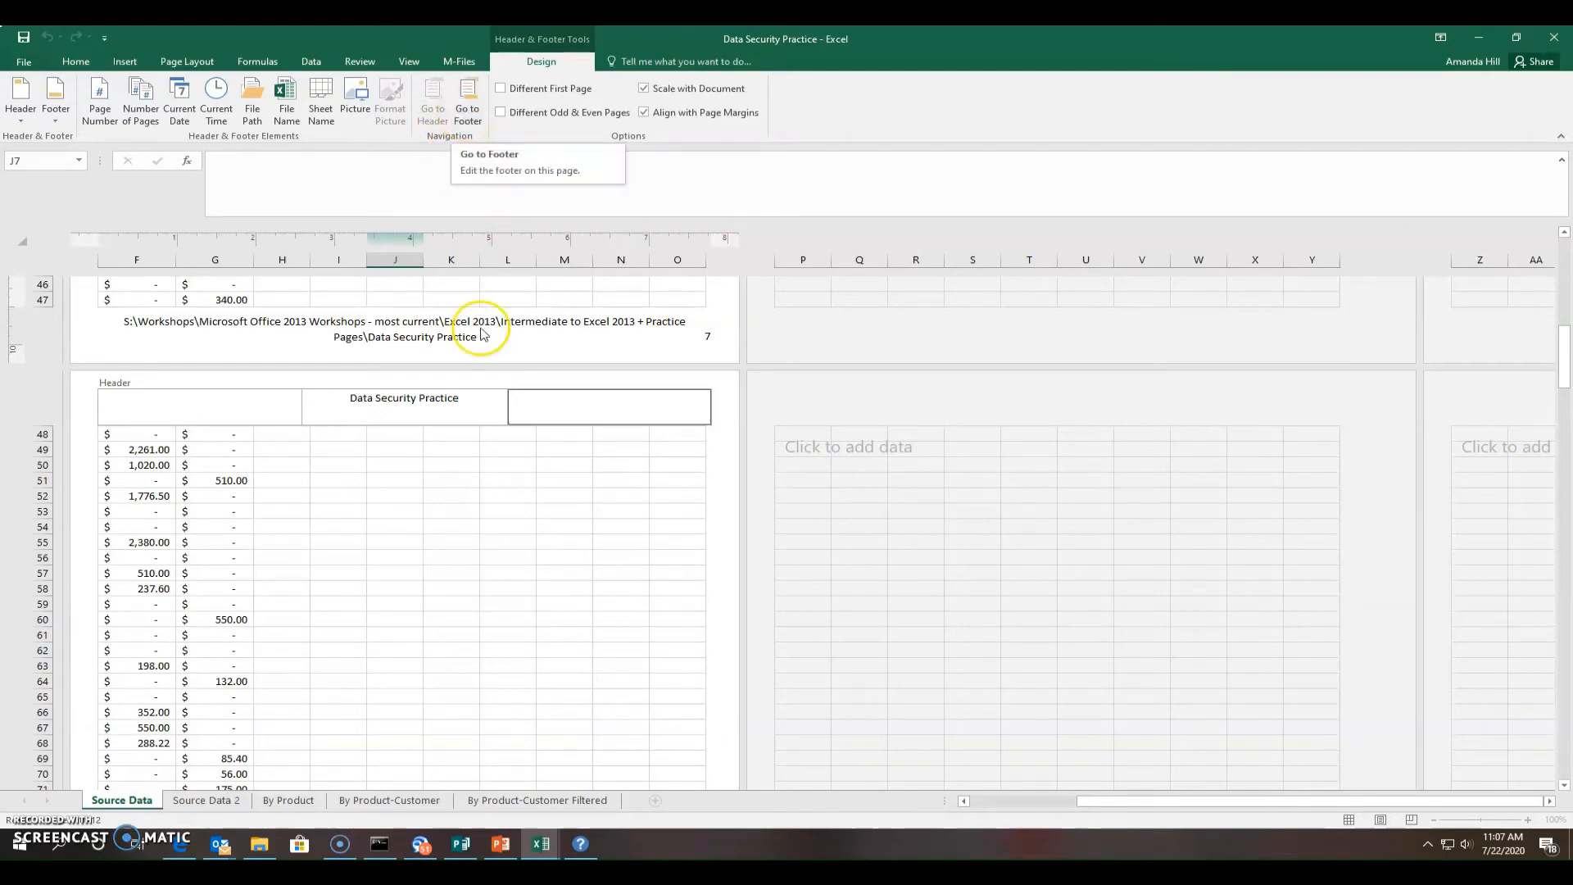
{"action": "left_click", "coordinate": [468, 106]}
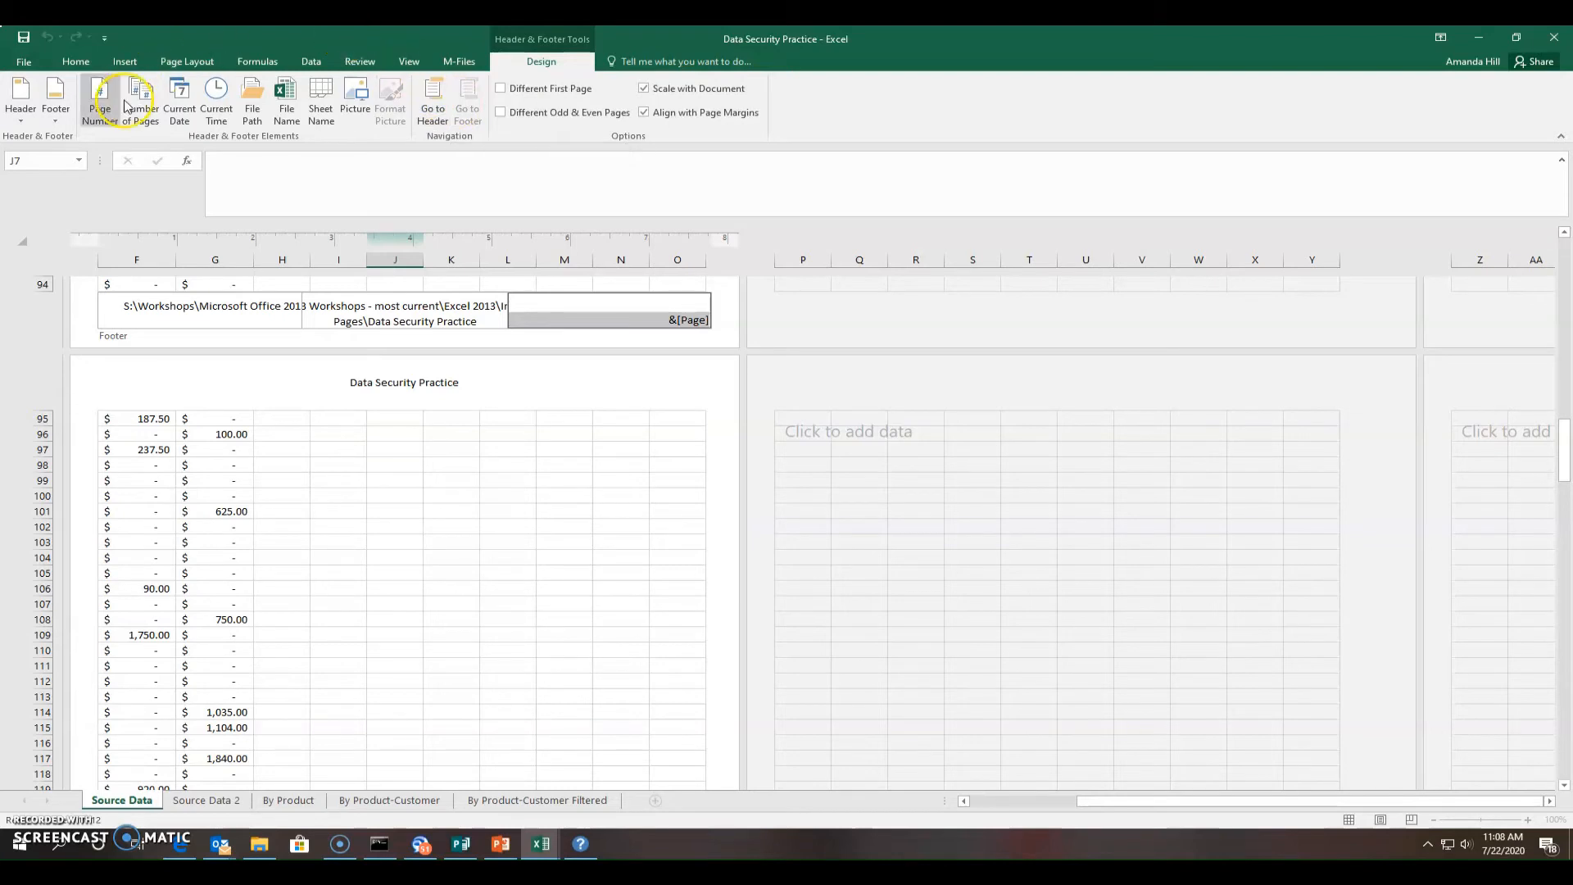
Apply the Prepared by footer preset, showing the author, 7/22/2020 and the page number
{"action": "left_click", "coordinate": [57, 127]}
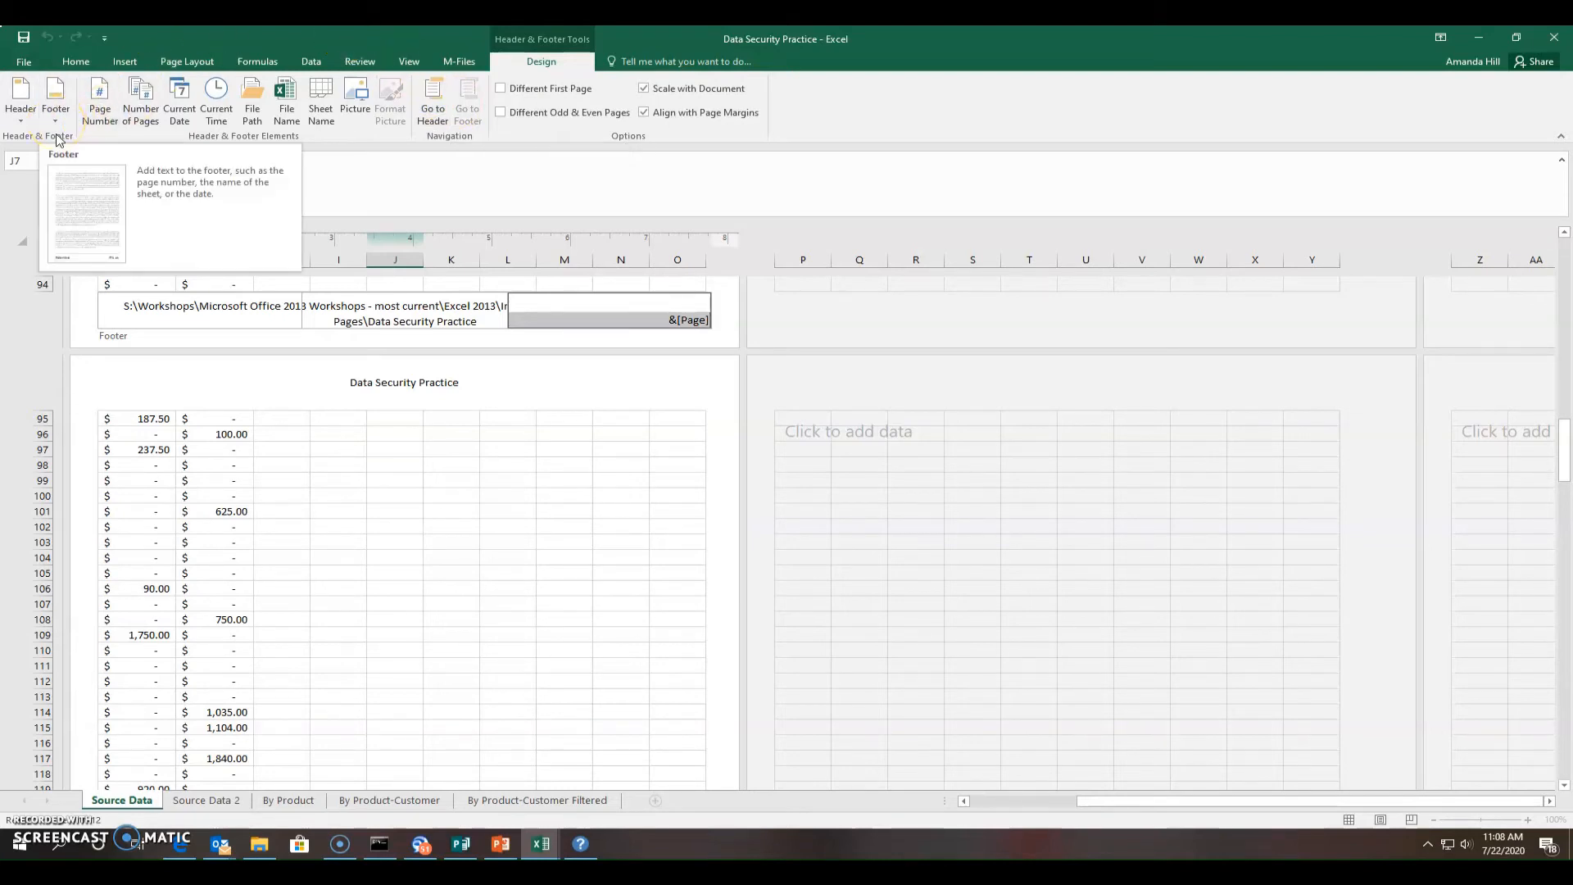
{"action": "left_click", "coordinate": [175, 316]}
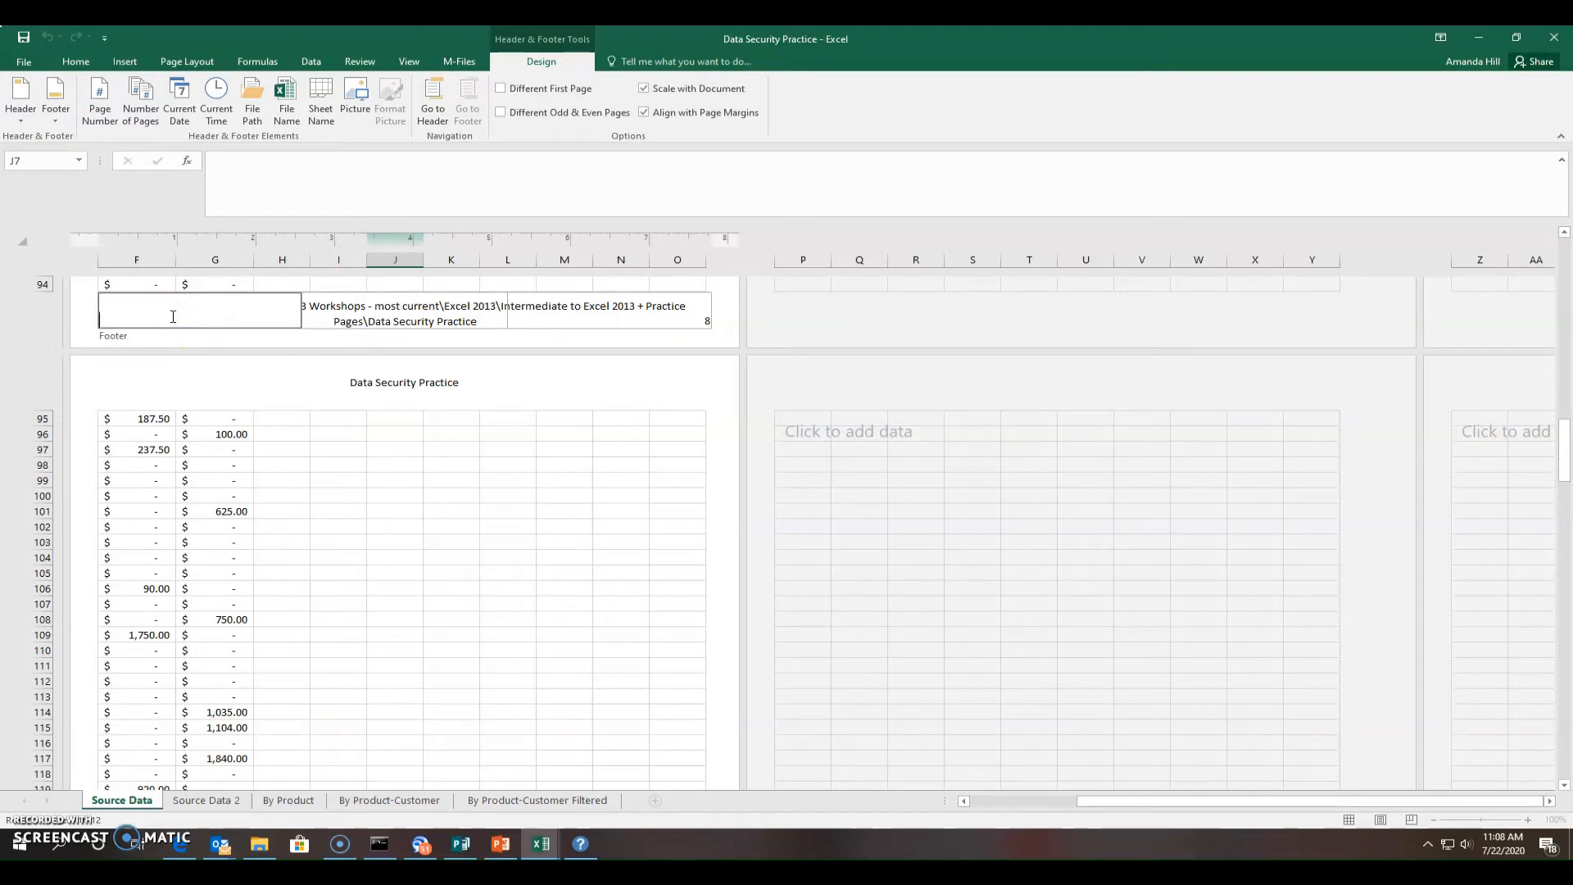
{"action": "left_click", "coordinate": [59, 117]}
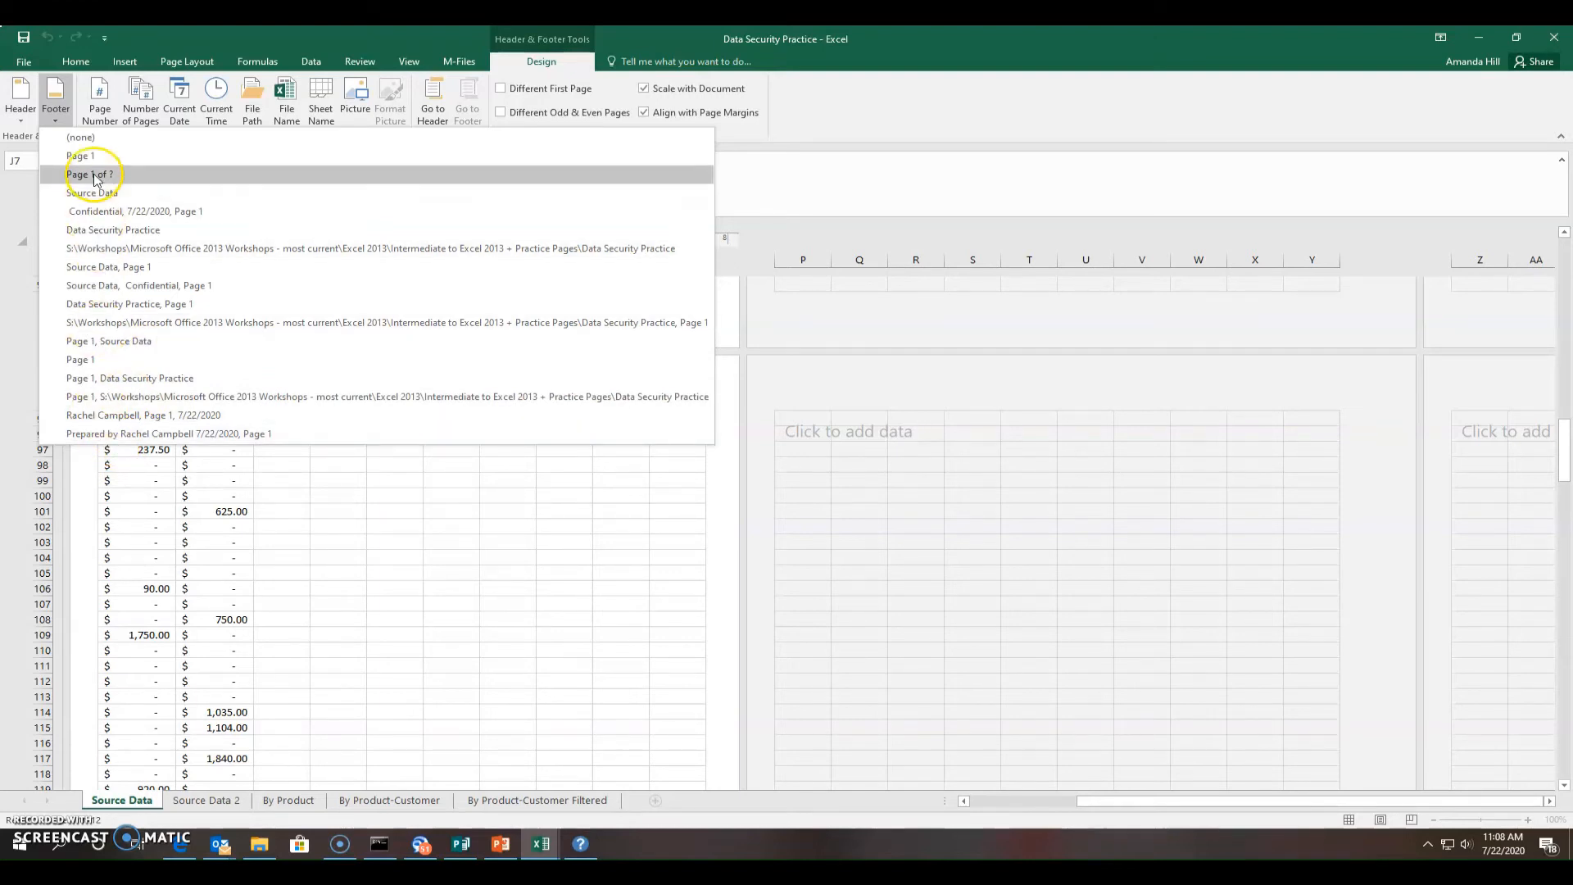
{"action": "left_click", "coordinate": [100, 436]}
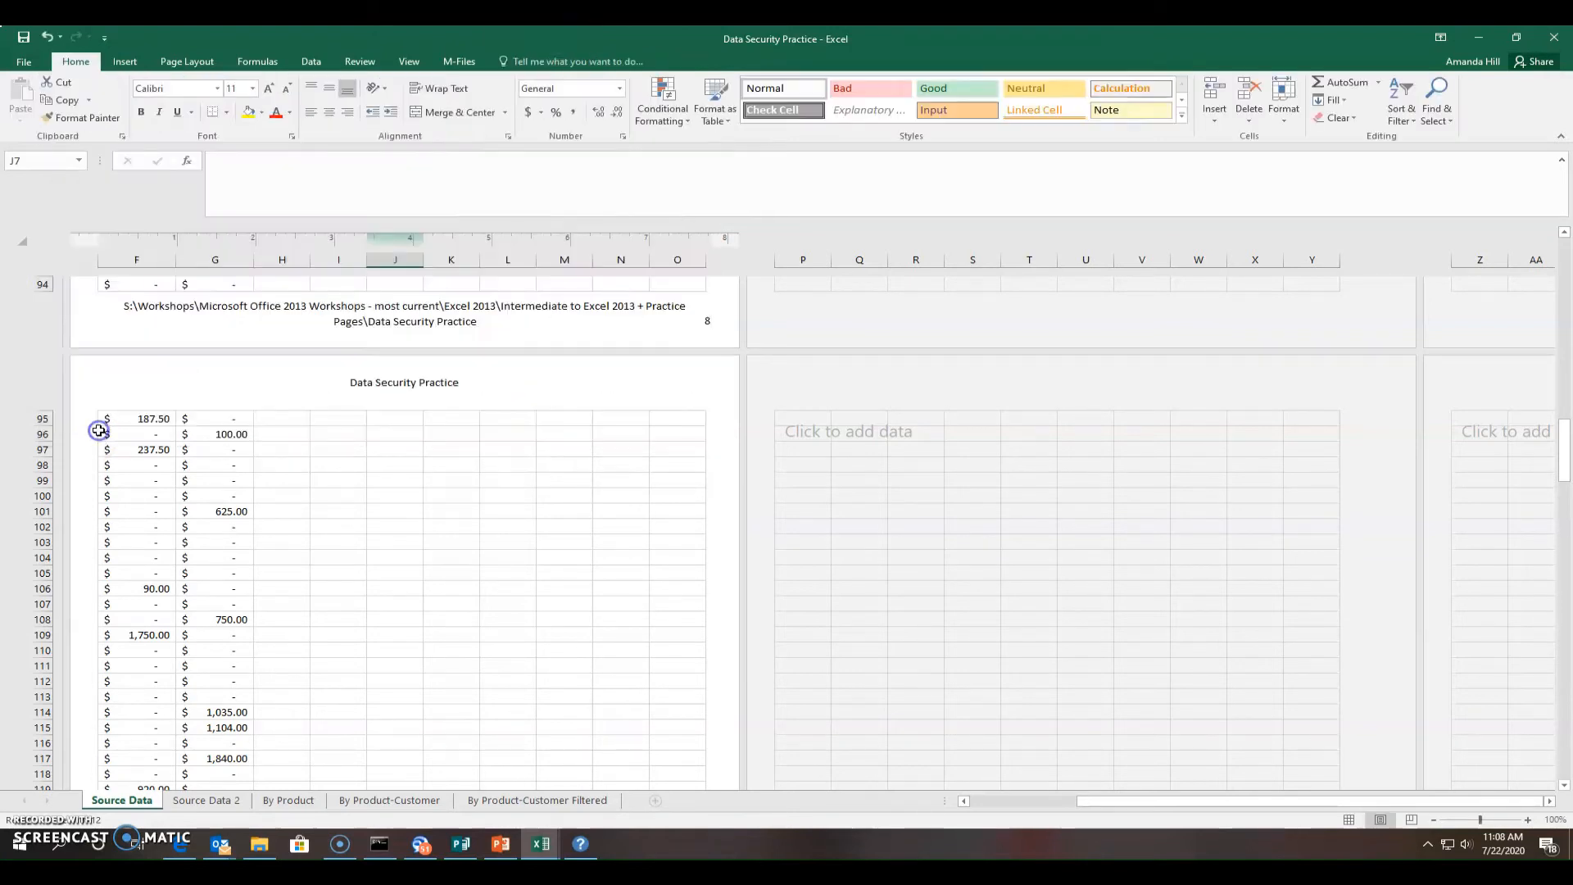
Exit header editing and scroll down the worksheet
{"action": "left_click", "coordinate": [672, 384]}
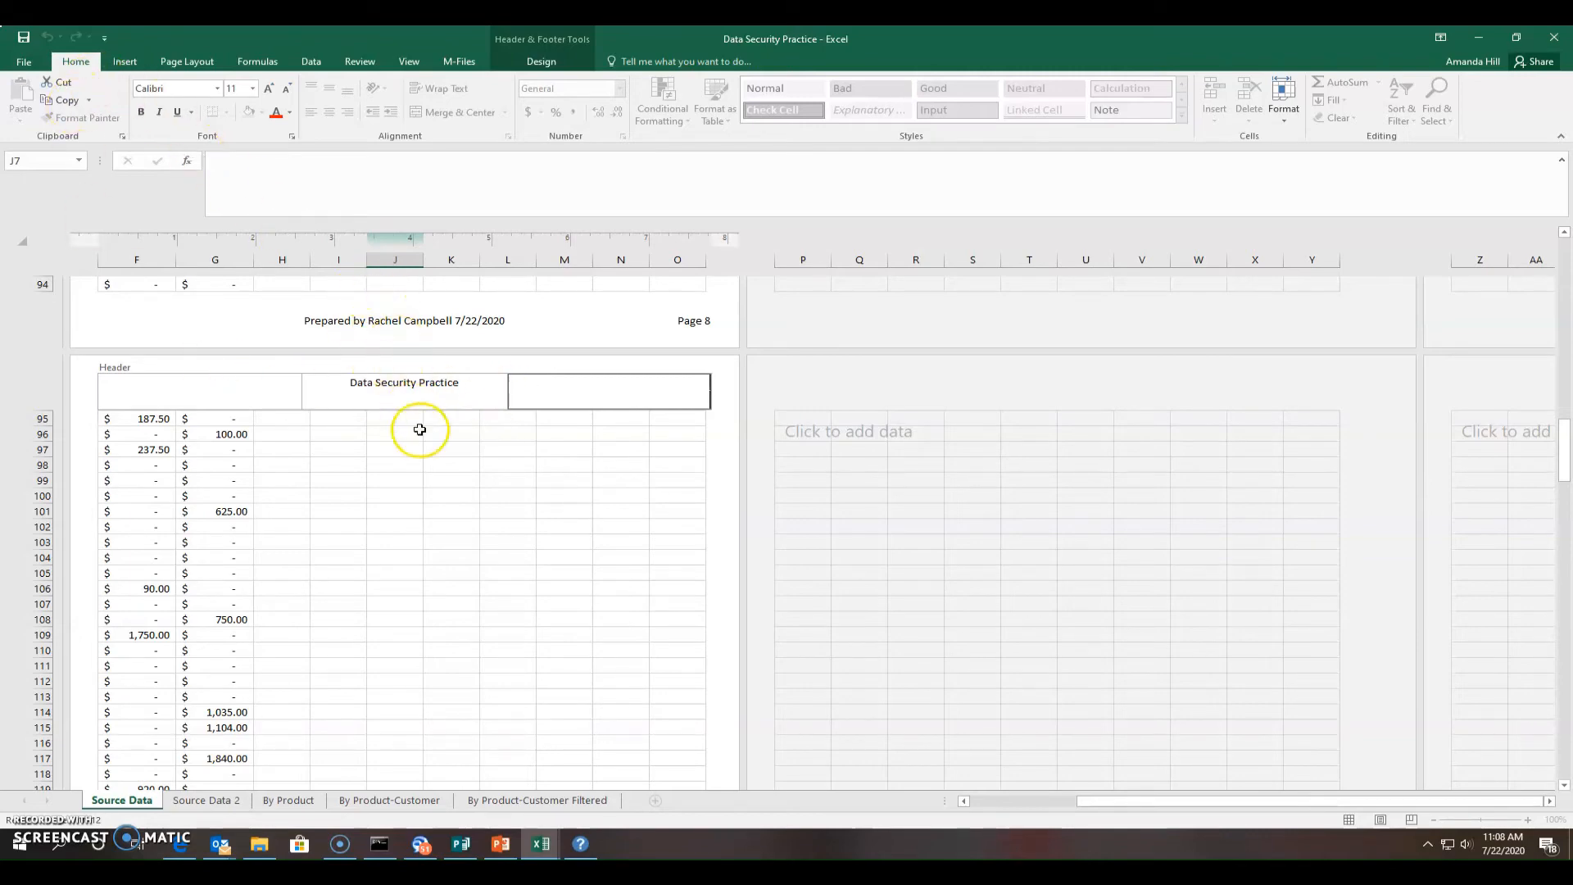
{"action": "left_click", "coordinate": [524, 608]}
{"action": "scroll", "coordinate": [534, 607], "scroll_direction": "down", "scroll_amount": 5}
{"action": "scroll", "coordinate": [535, 604], "scroll_direction": "down", "scroll_amount": 2}
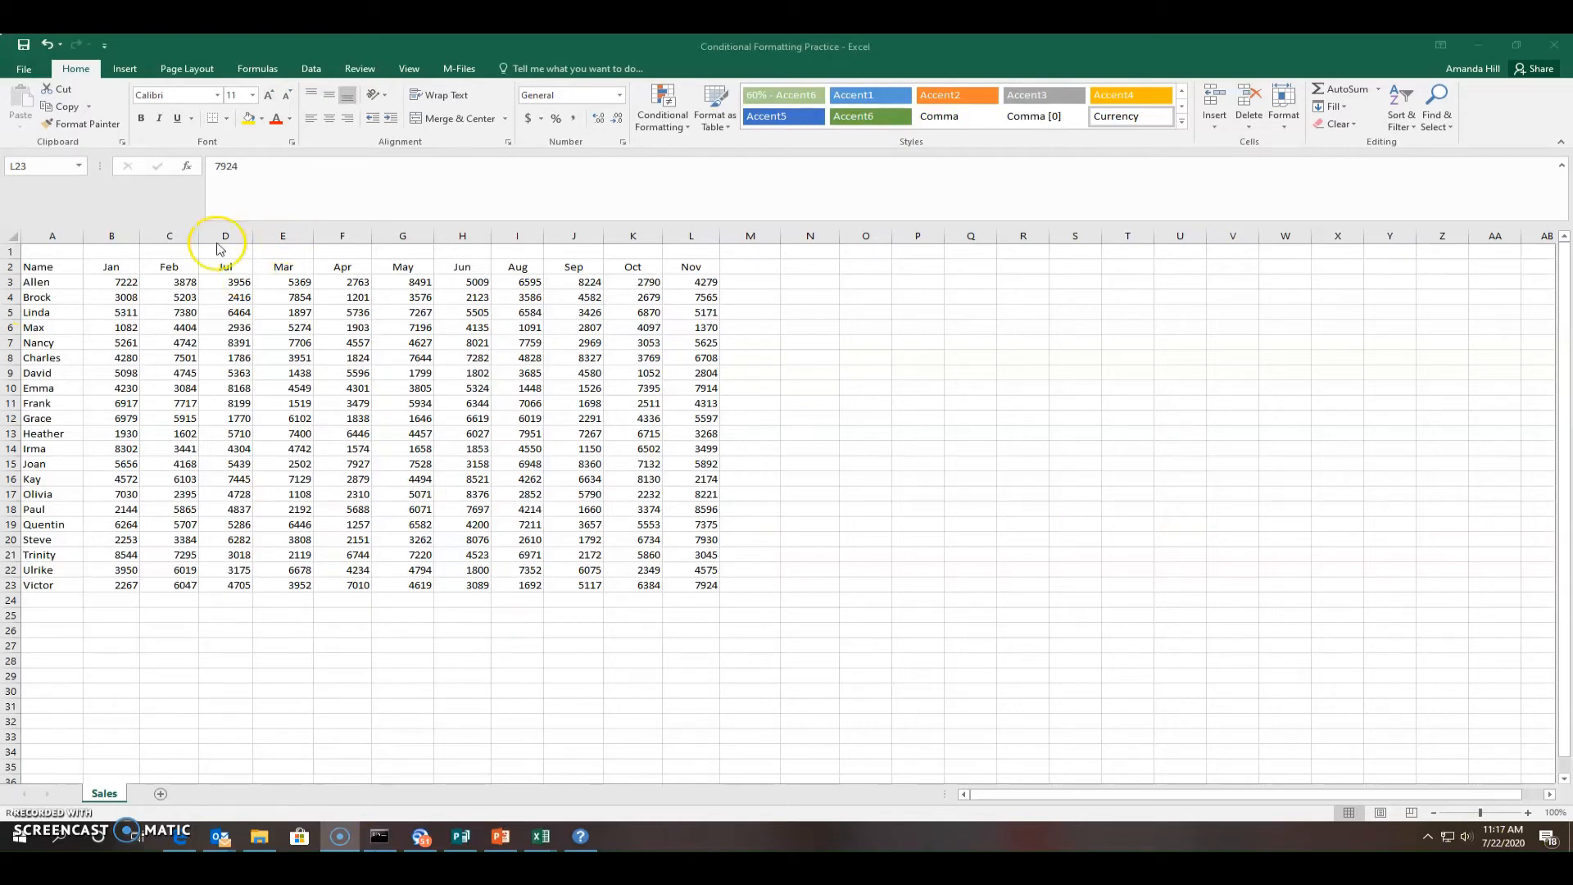
Bring the sales workbook forward and select the monthly figures in B3:L23
{"action": "left_click", "coordinate": [105, 283]}
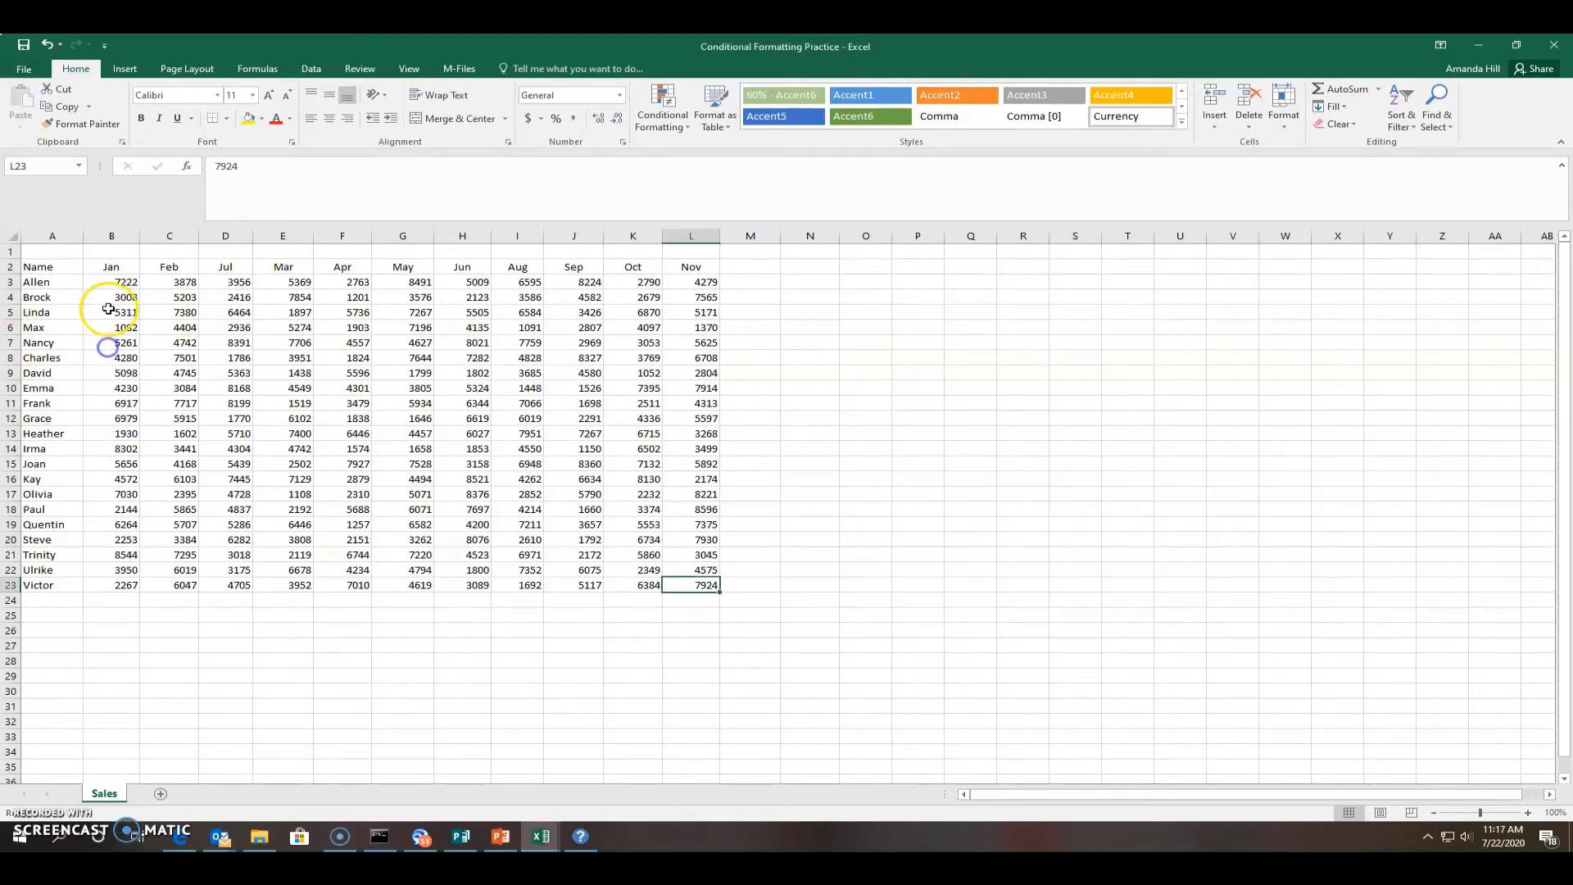
{"action": "left_click_drag", "start_coordinate": [113, 282], "coordinate": [711, 584]}
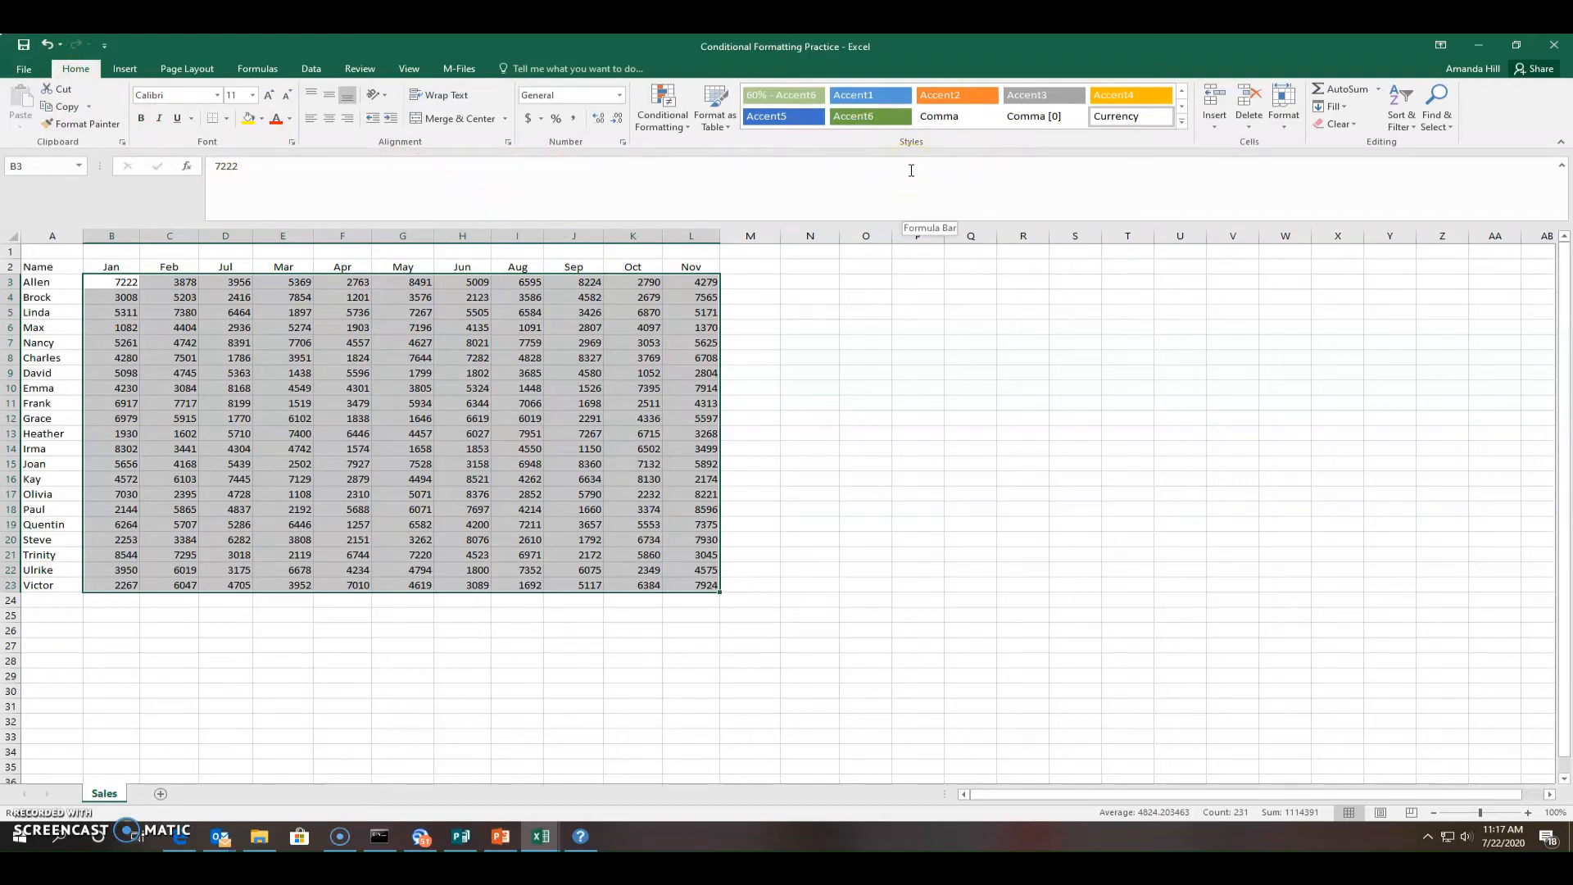
Add a Greater Than 7500 rule with Green Fill with Dark Green Text
{"action": "left_click", "coordinate": [686, 128]}
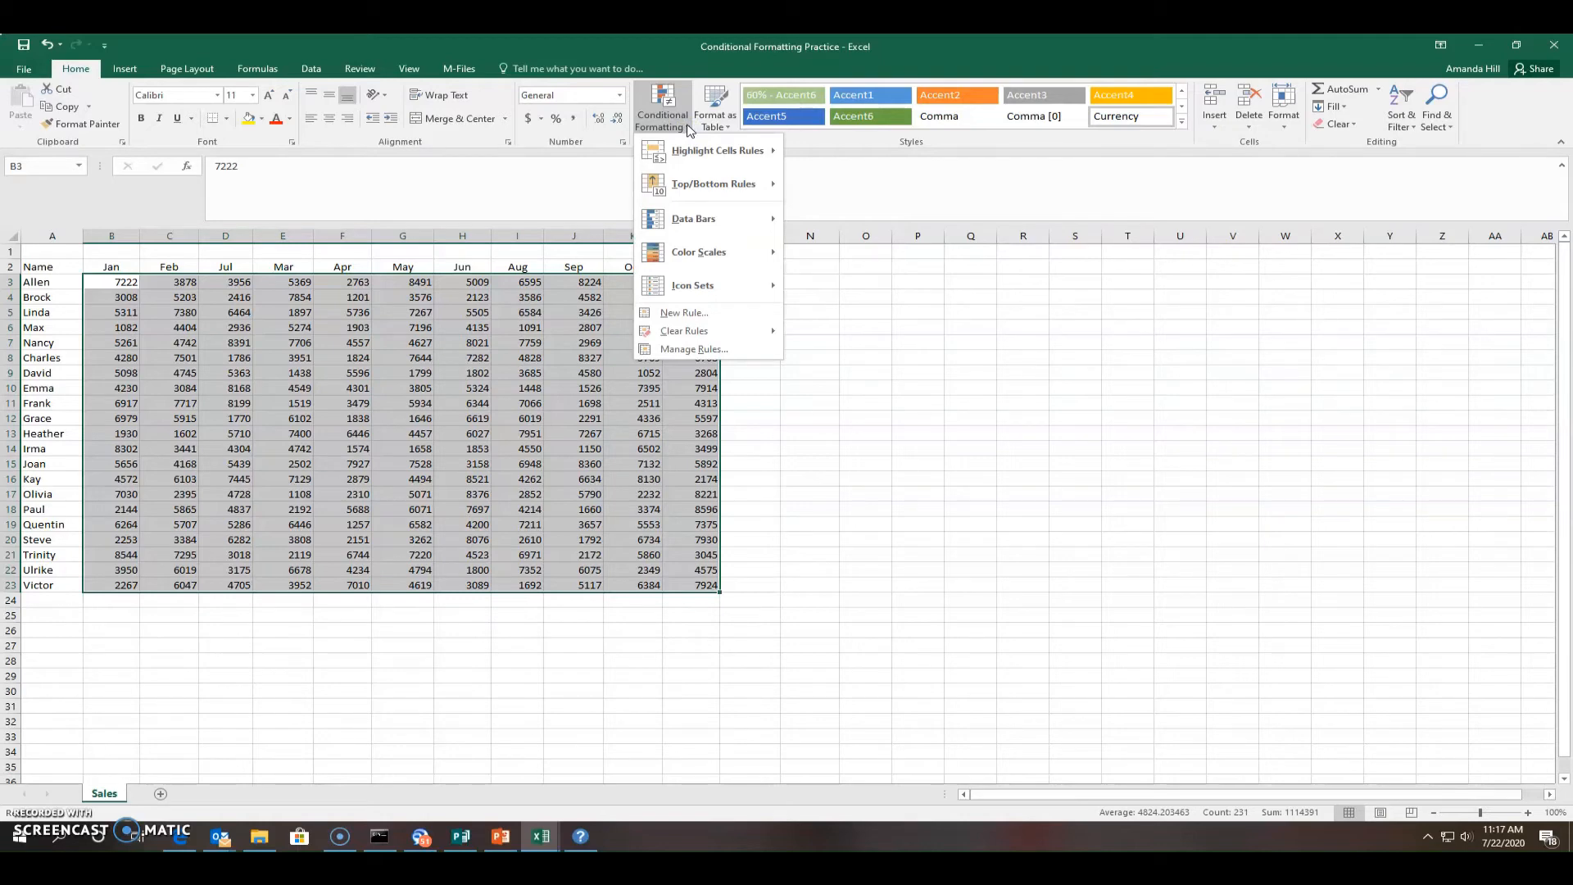
{"action": "left_click", "coordinate": [691, 159]}
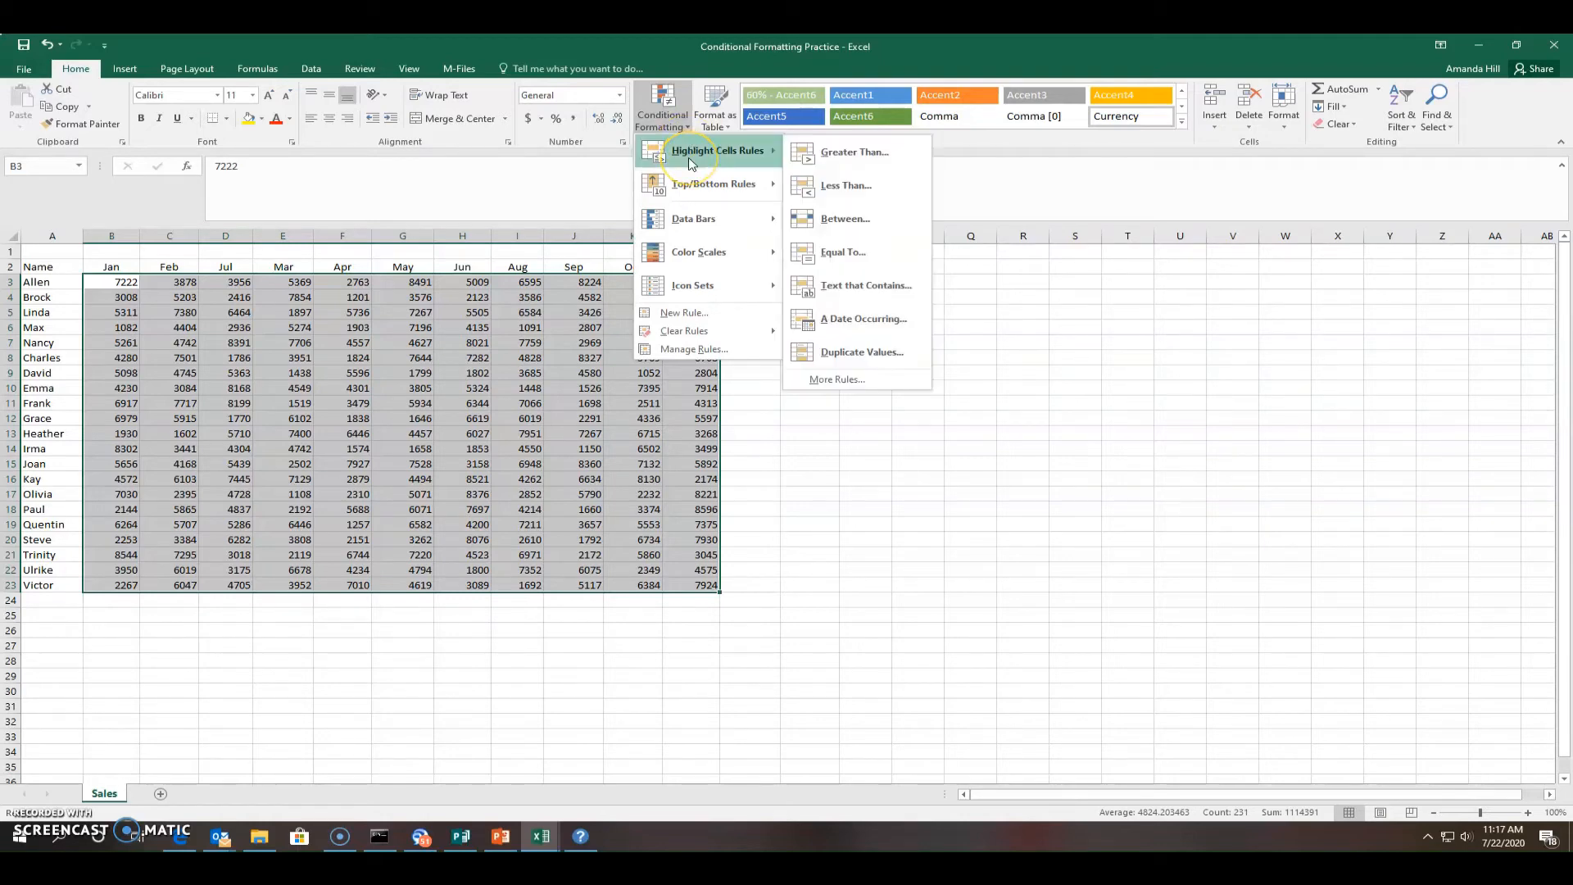
{"action": "left_click", "coordinate": [823, 161]}
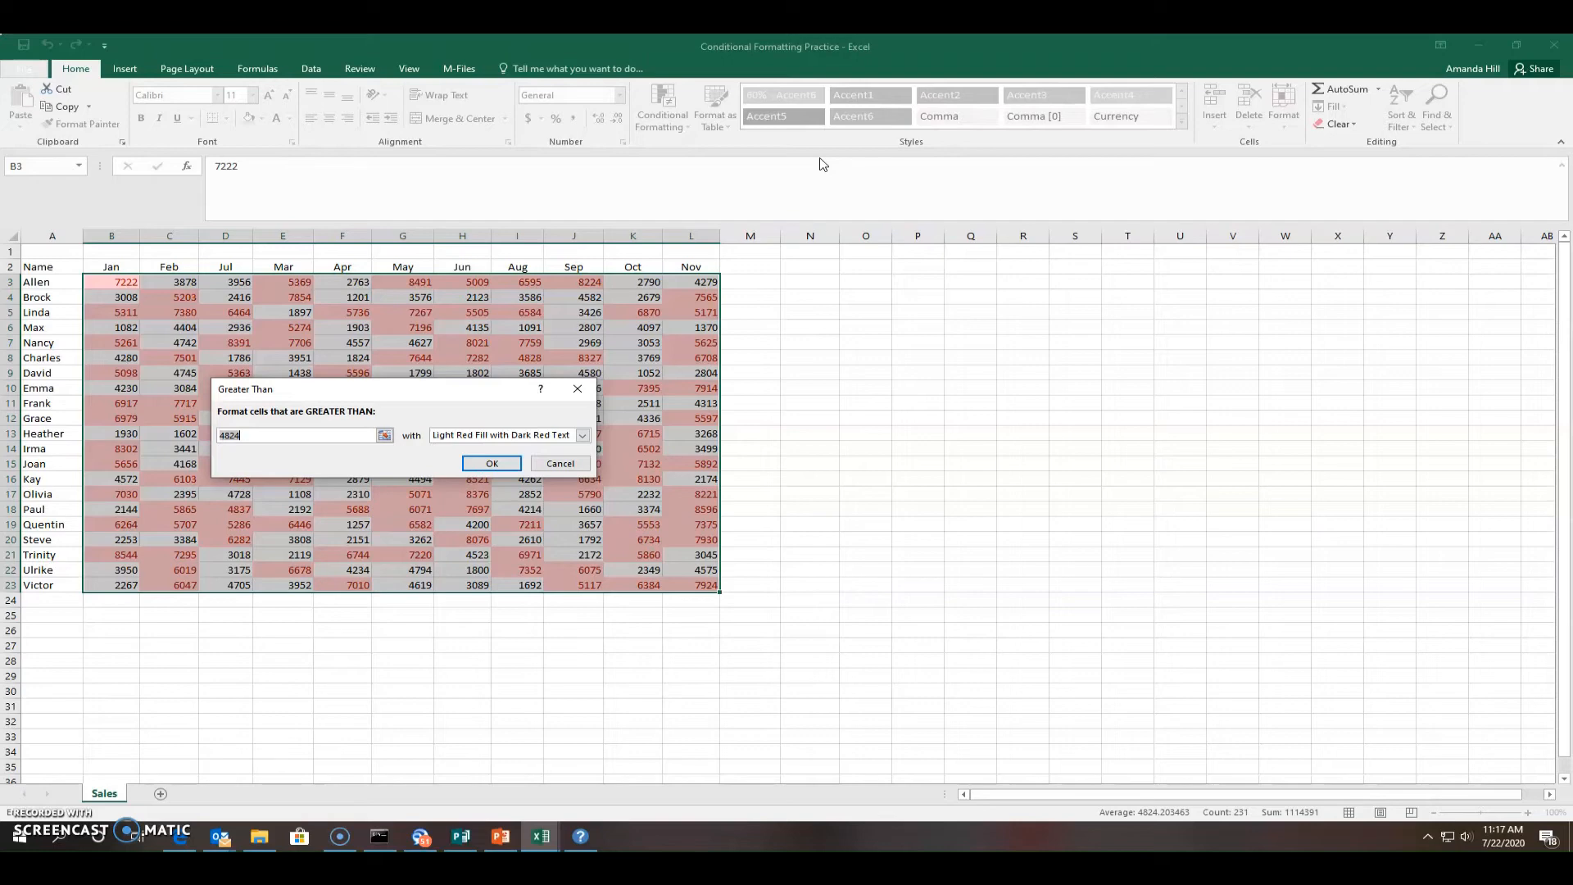
{"action": "type", "text": "75"}
{"action": "type", "text": "00"}
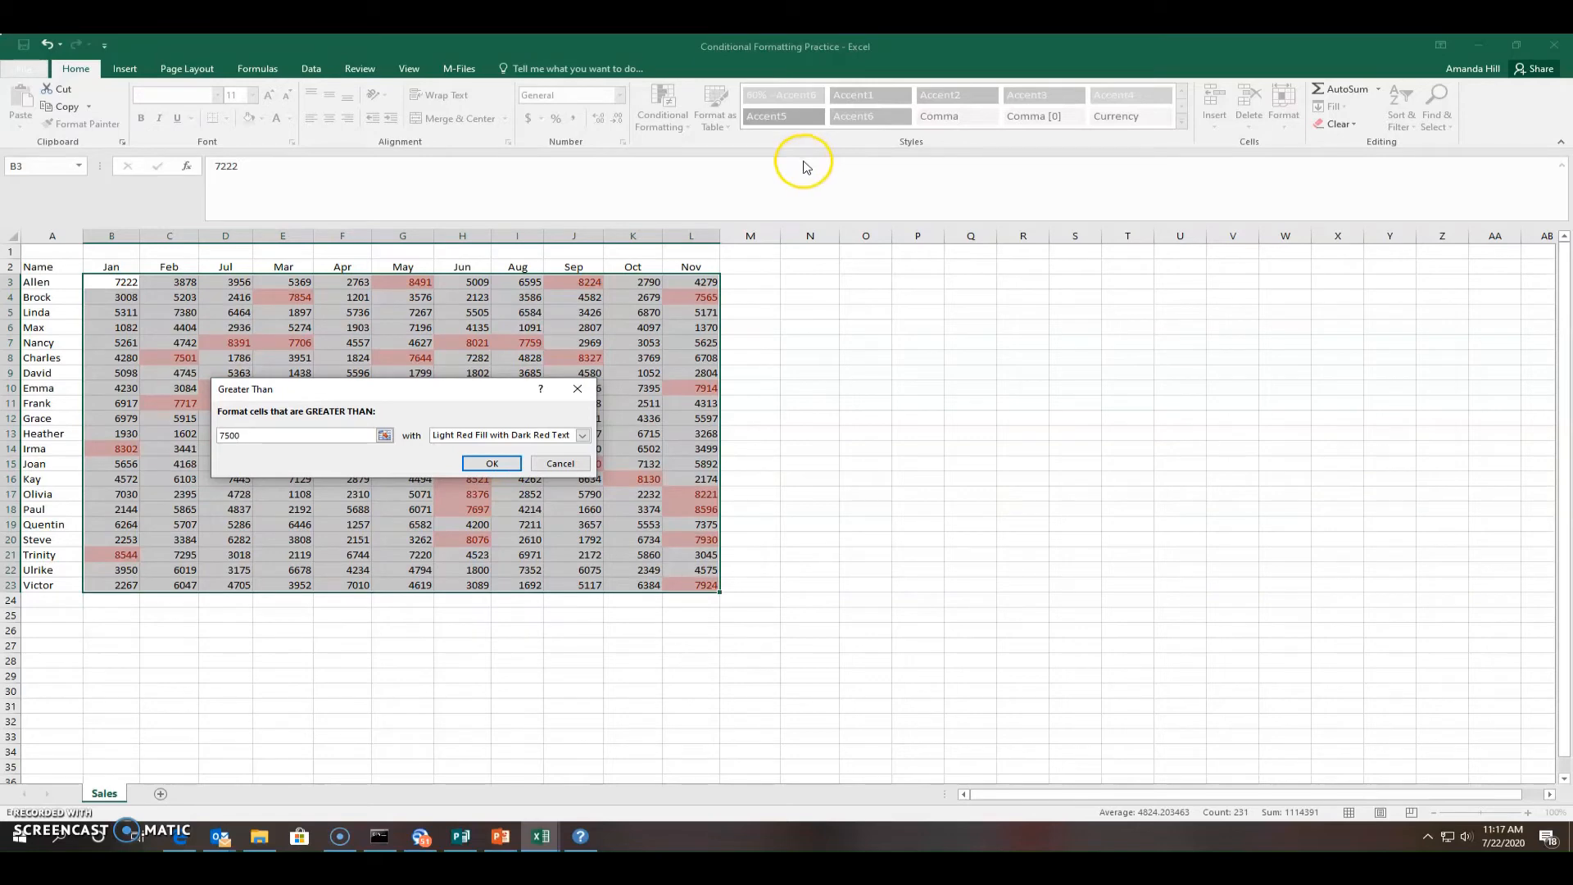
{"action": "left_click", "coordinate": [581, 435]}
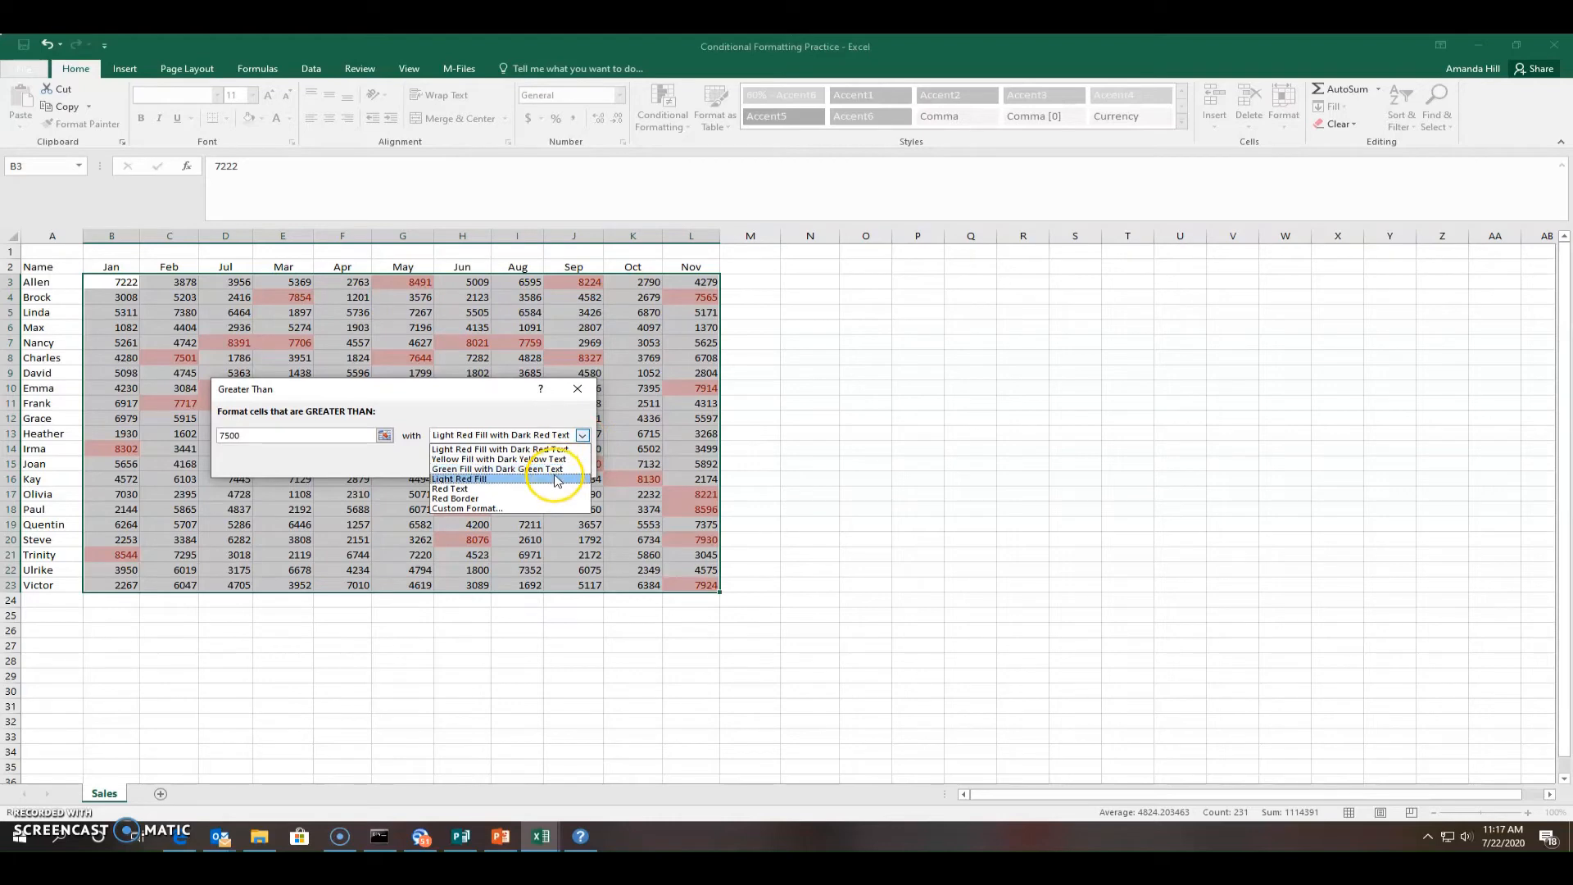
{"action": "left_click", "coordinate": [554, 469]}
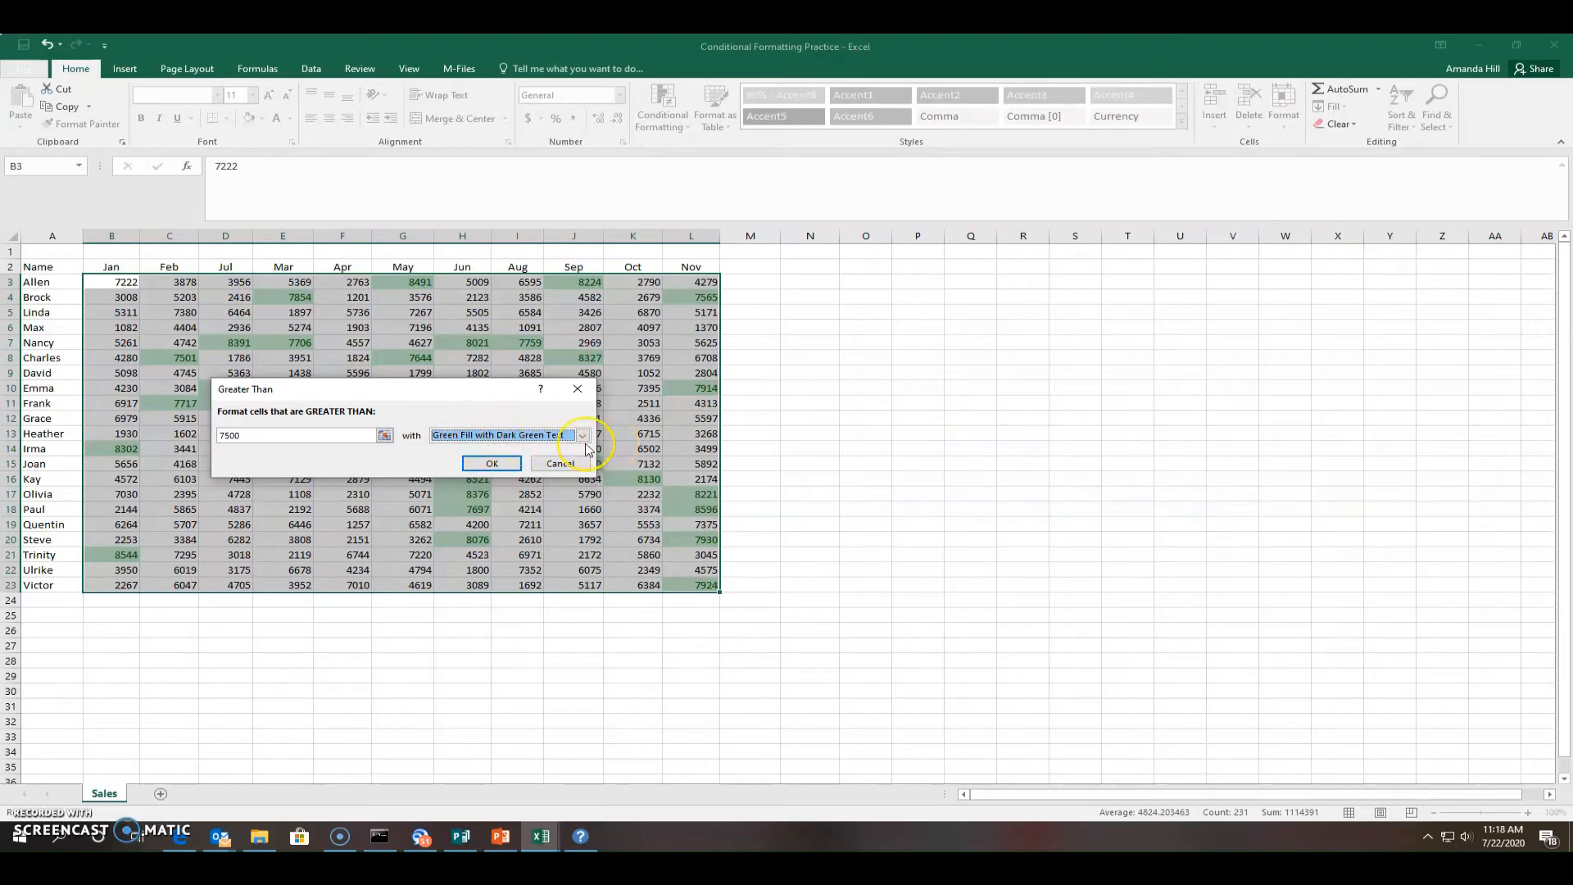
{"action": "left_click", "coordinate": [496, 464]}
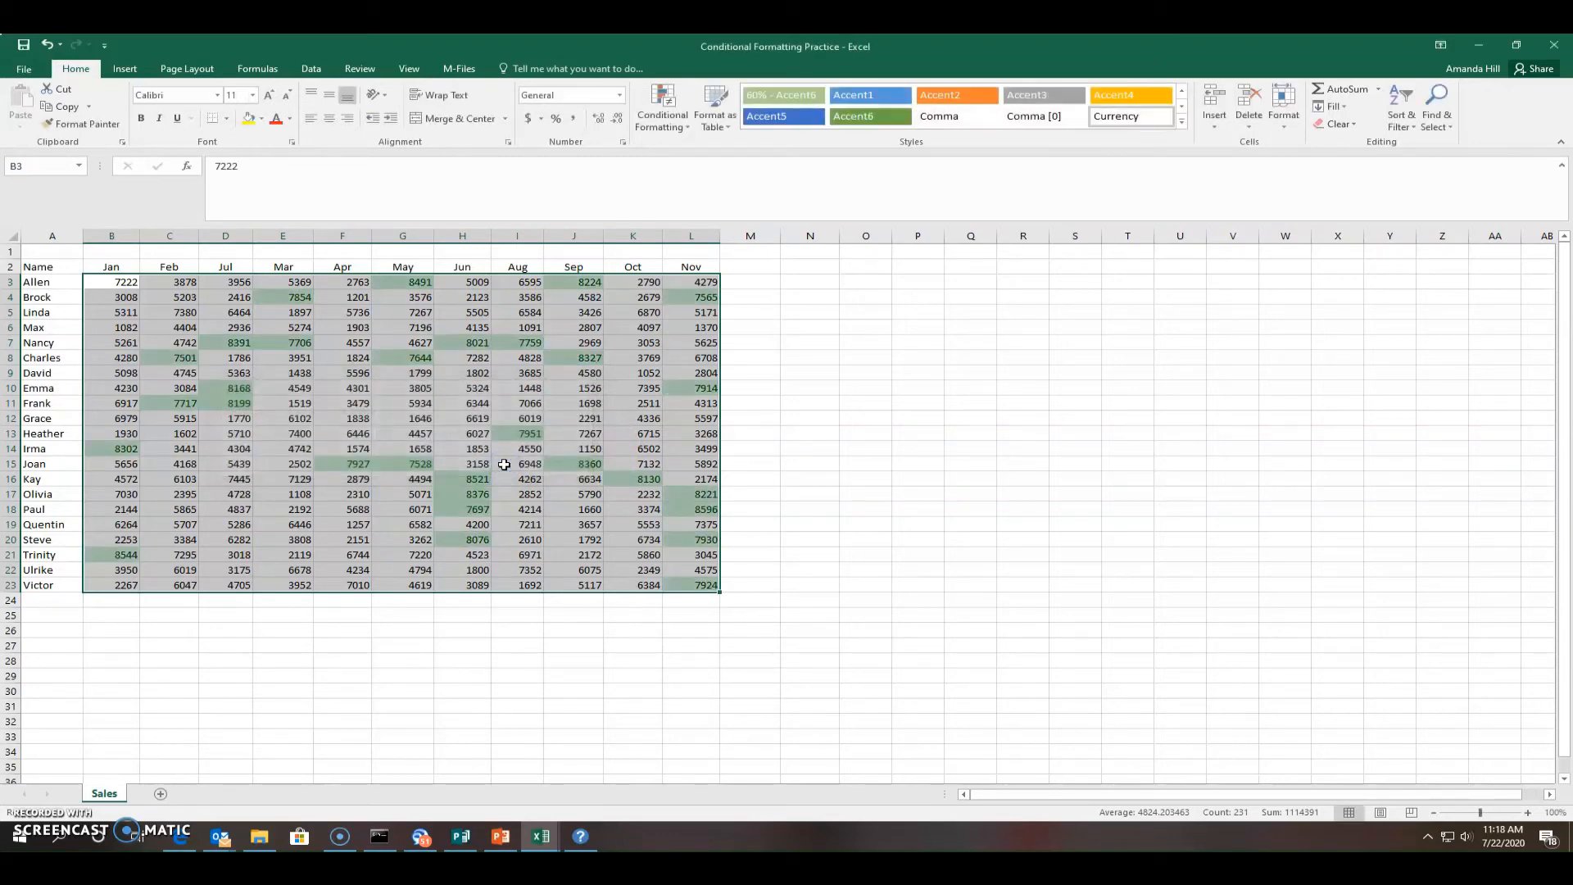
{"action": "left_click", "coordinate": [770, 454]}
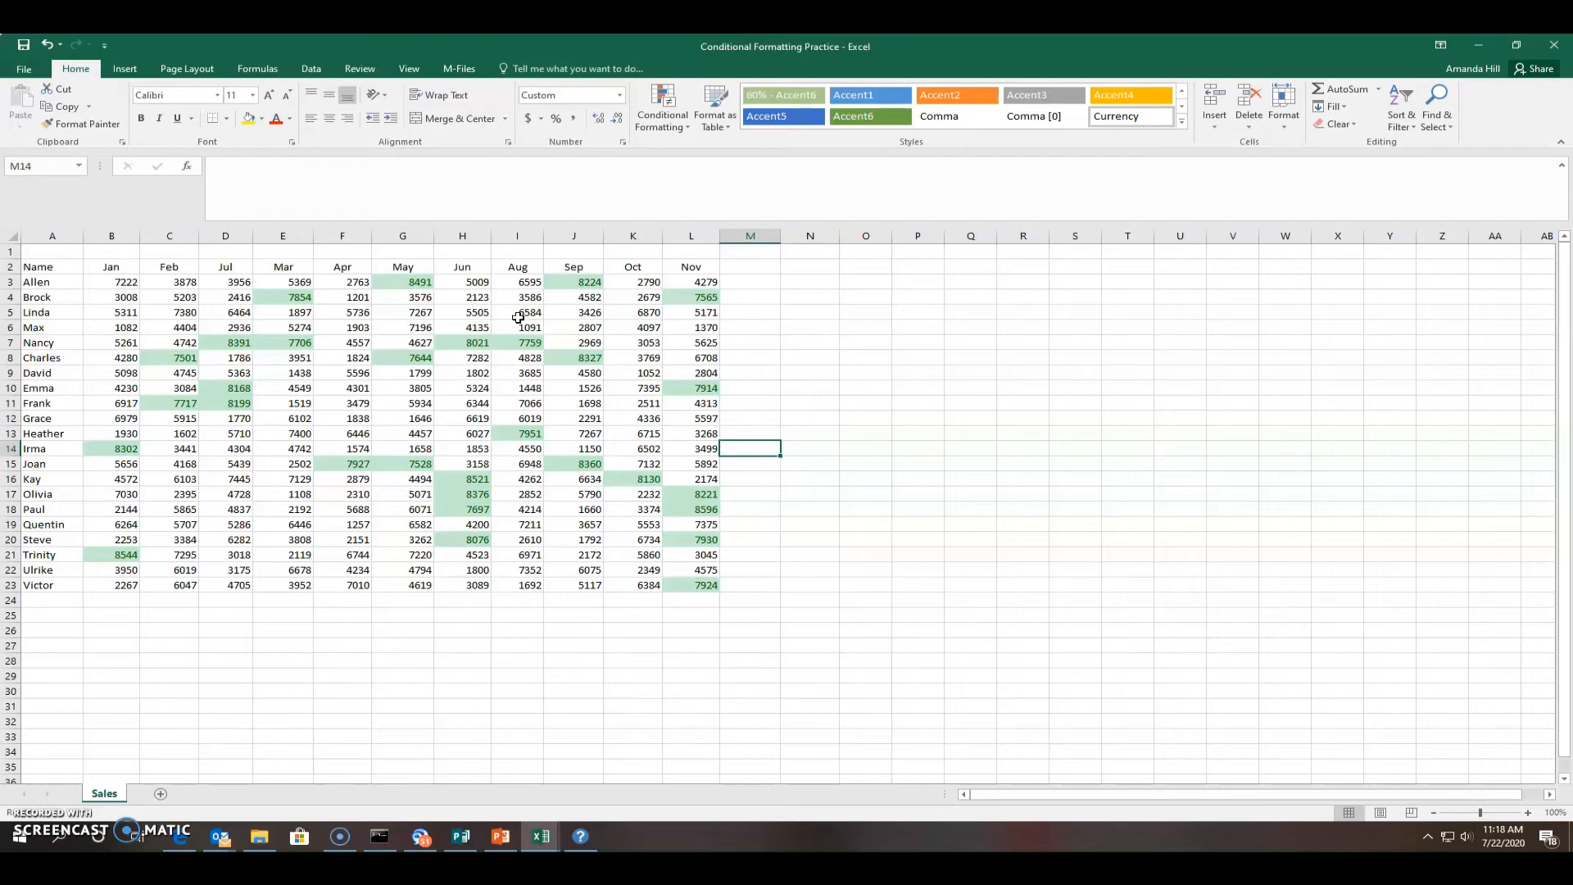
Reselect B3:L23 and bring up the Conditional Formatting menu
{"action": "left_click_drag", "start_coordinate": [126, 282], "coordinate": [720, 584]}
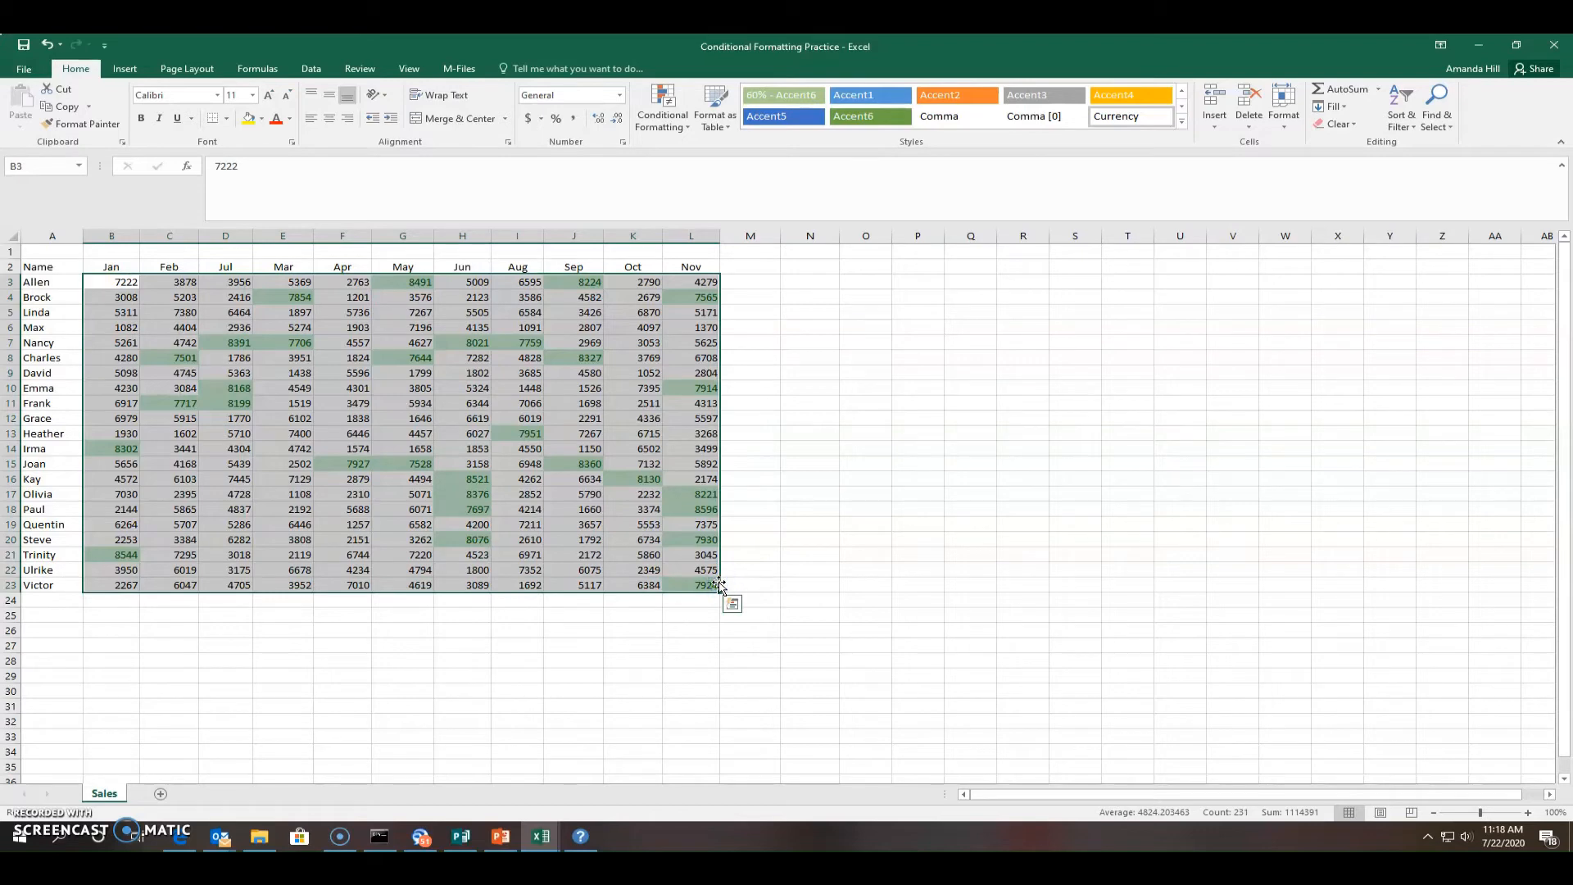
{"action": "left_click", "coordinate": [662, 117]}
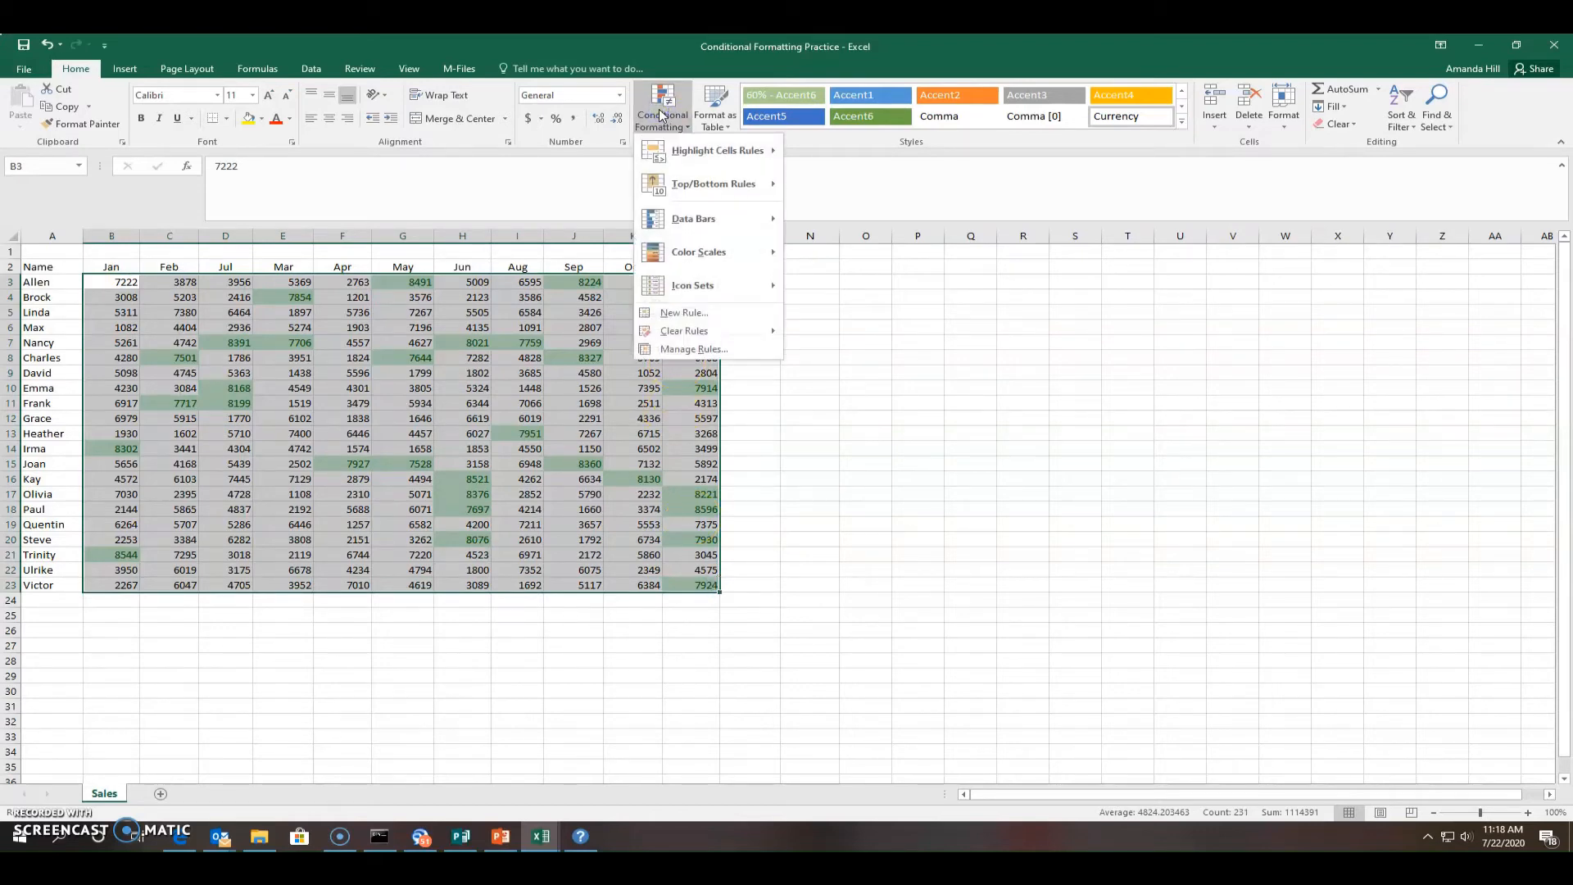
Add a Less Than 2000 rule with Light Red Fill with Dark Red Text
{"action": "mouse_move", "coordinate": [666, 156]}
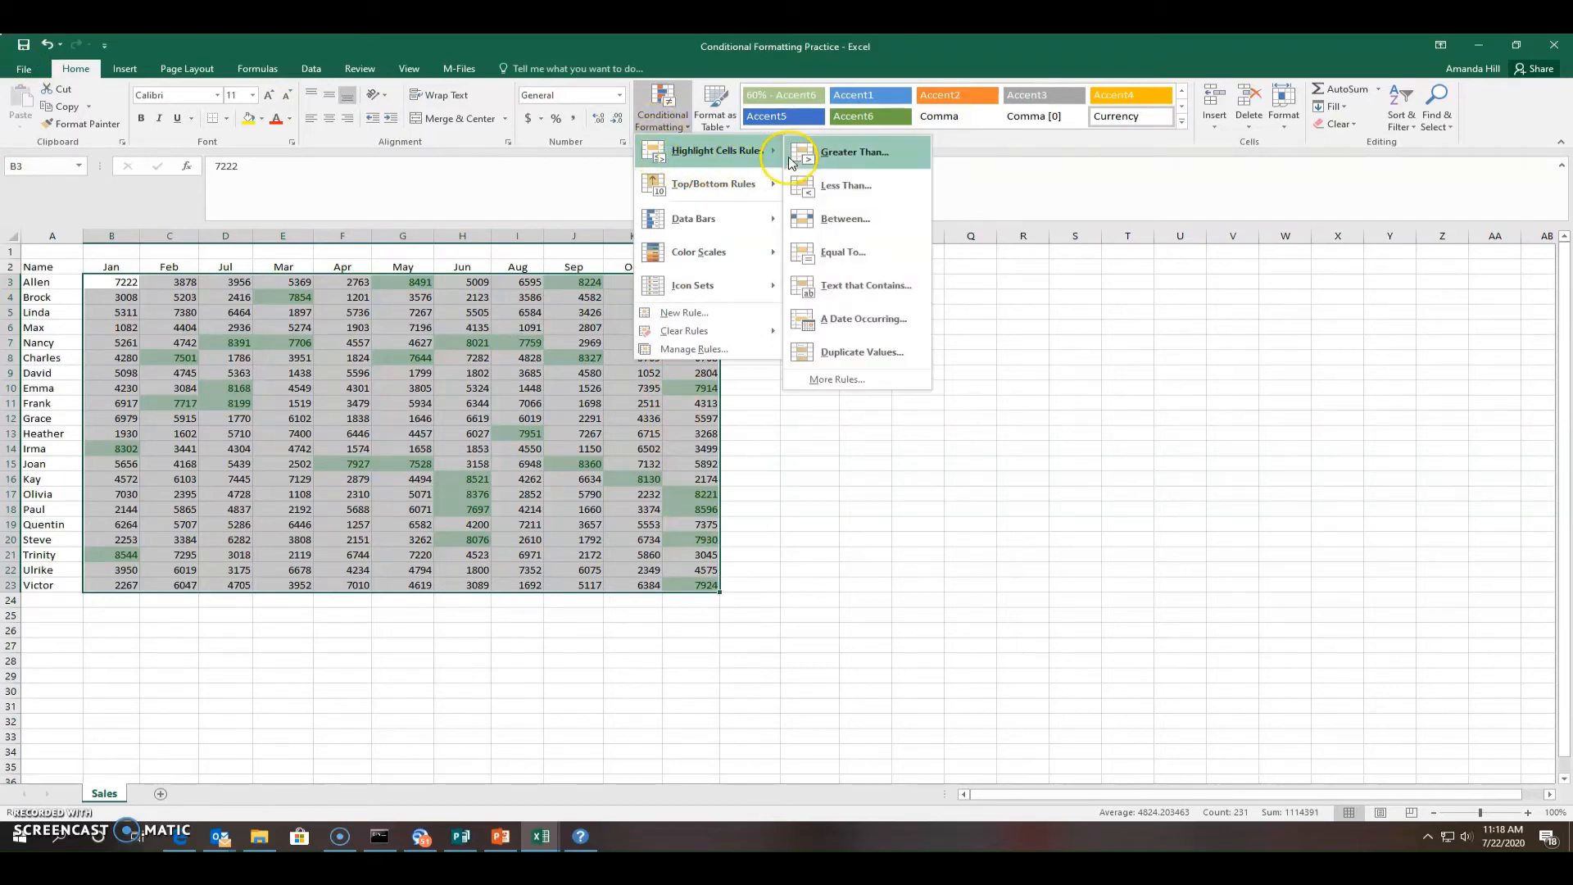
{"action": "left_click", "coordinate": [844, 186]}
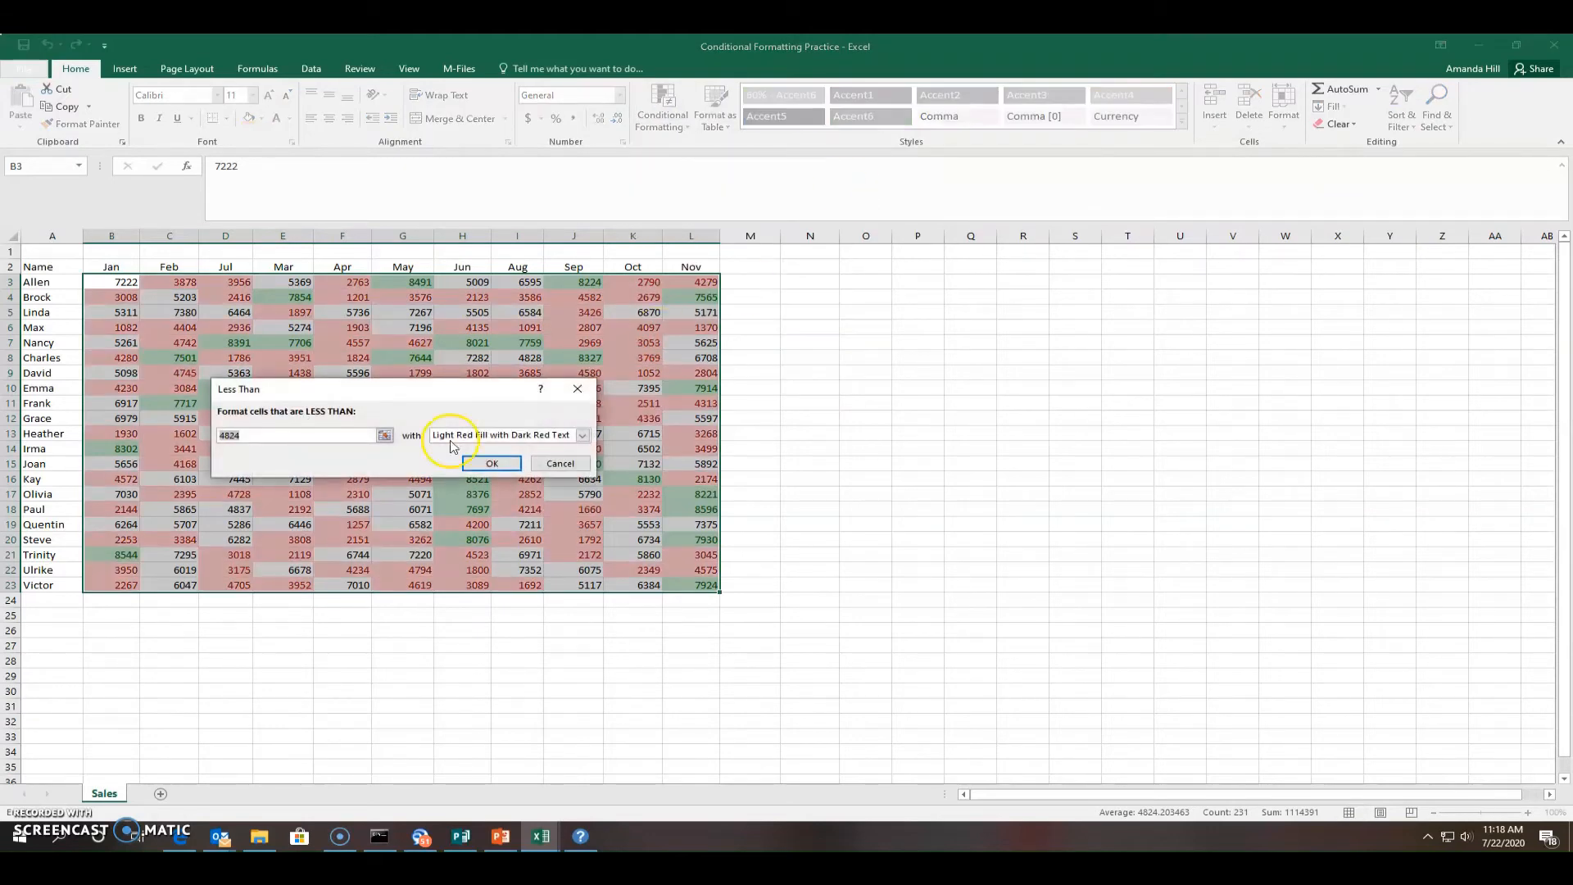
{"action": "left_click", "coordinate": [308, 434]}
{"action": "type", "text": "2"}
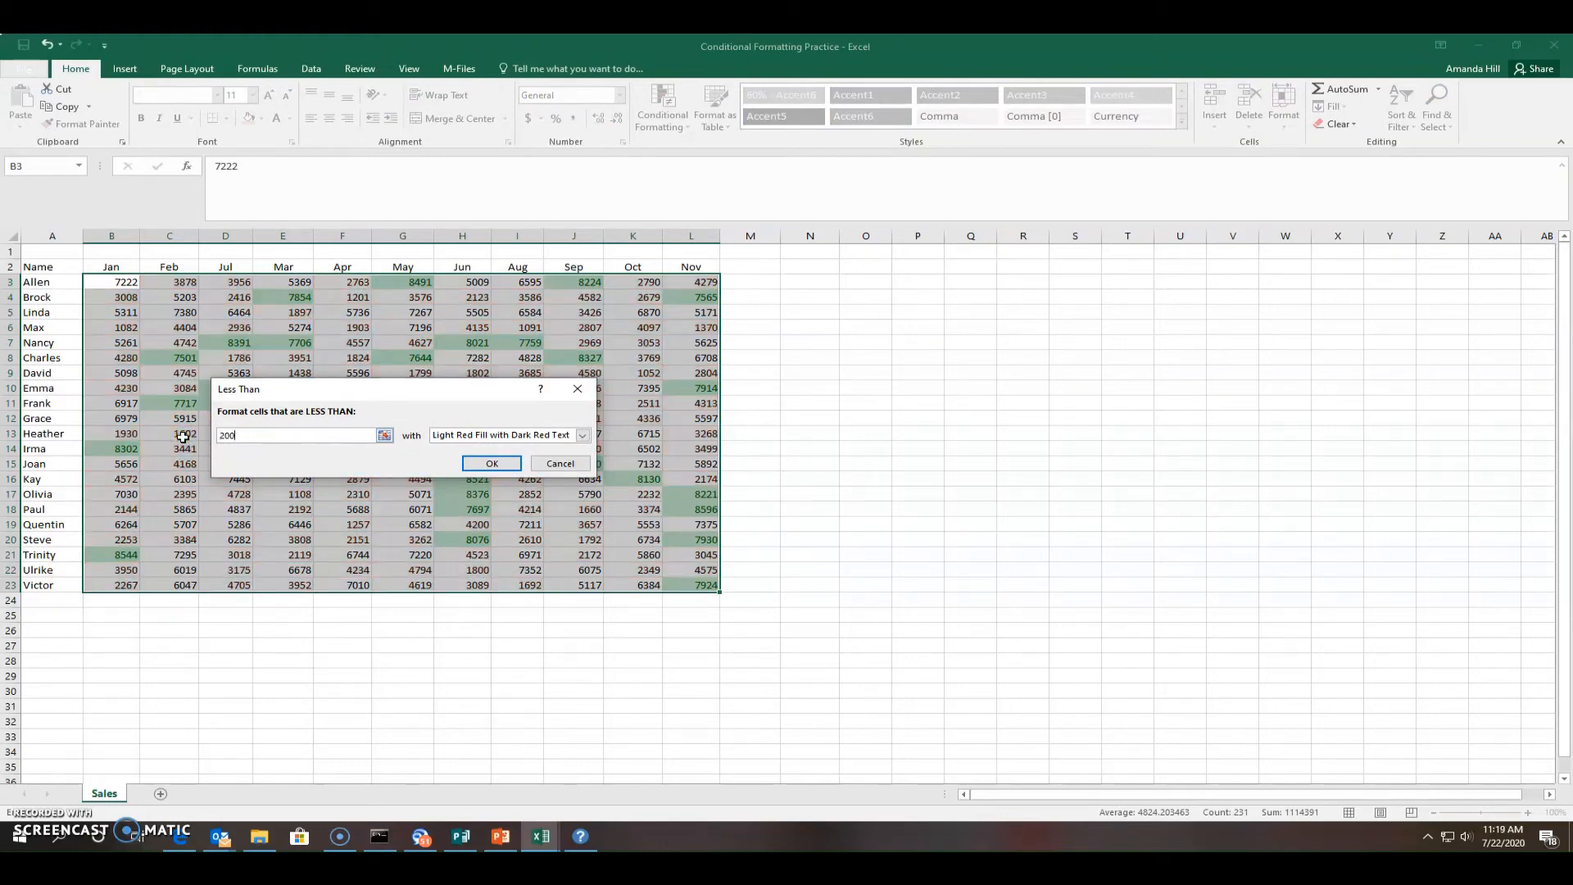
{"action": "type", "text": "000"}
{"action": "left_click", "coordinate": [584, 436]}
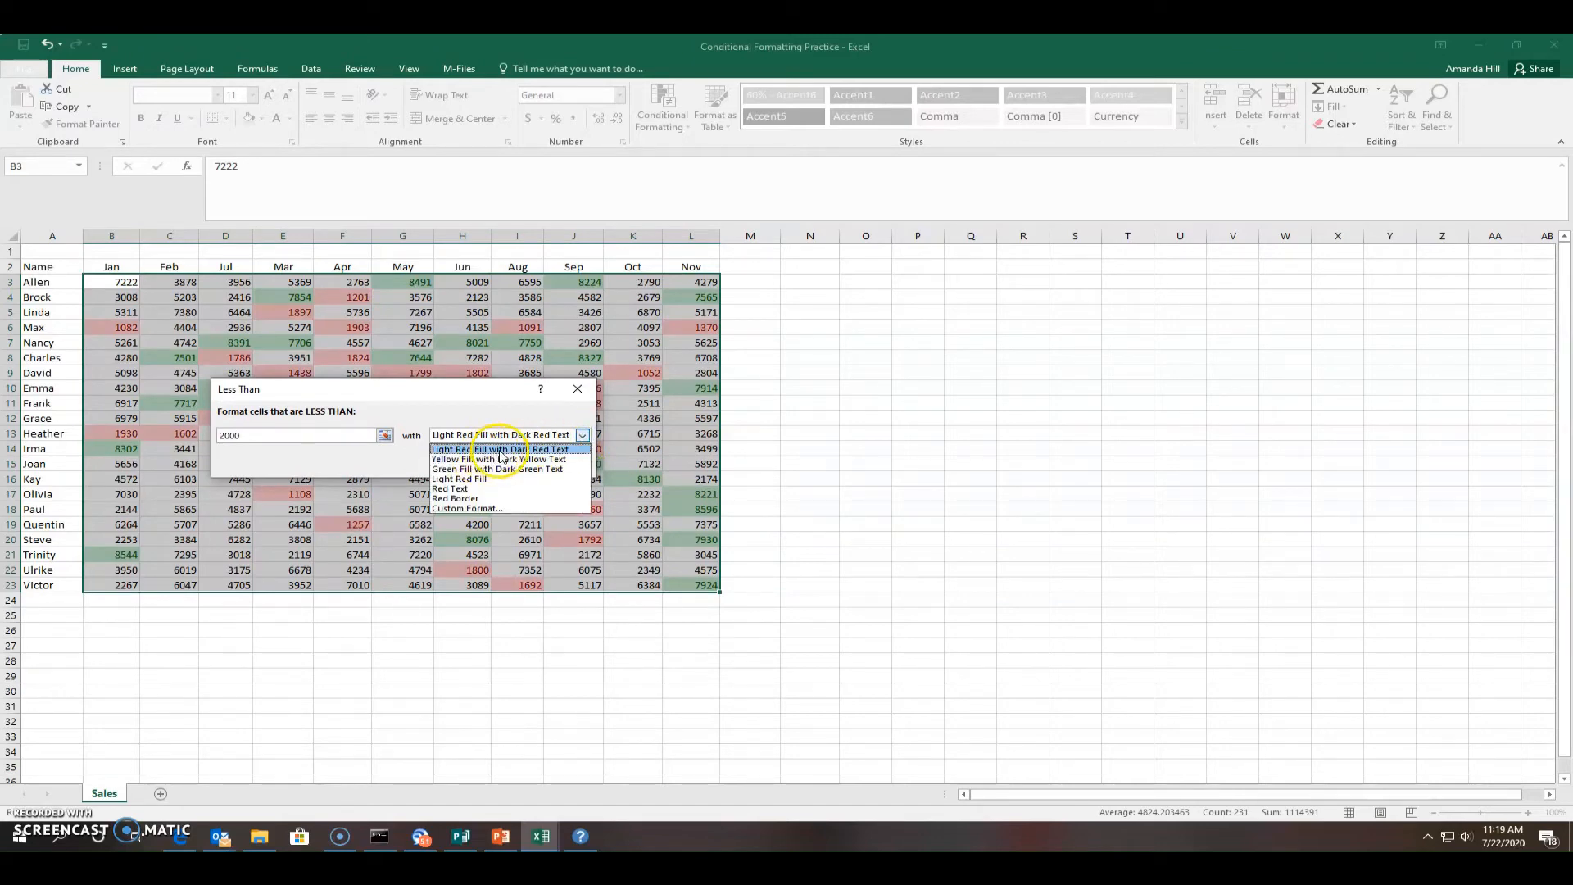
{"action": "left_click", "coordinate": [519, 450]}
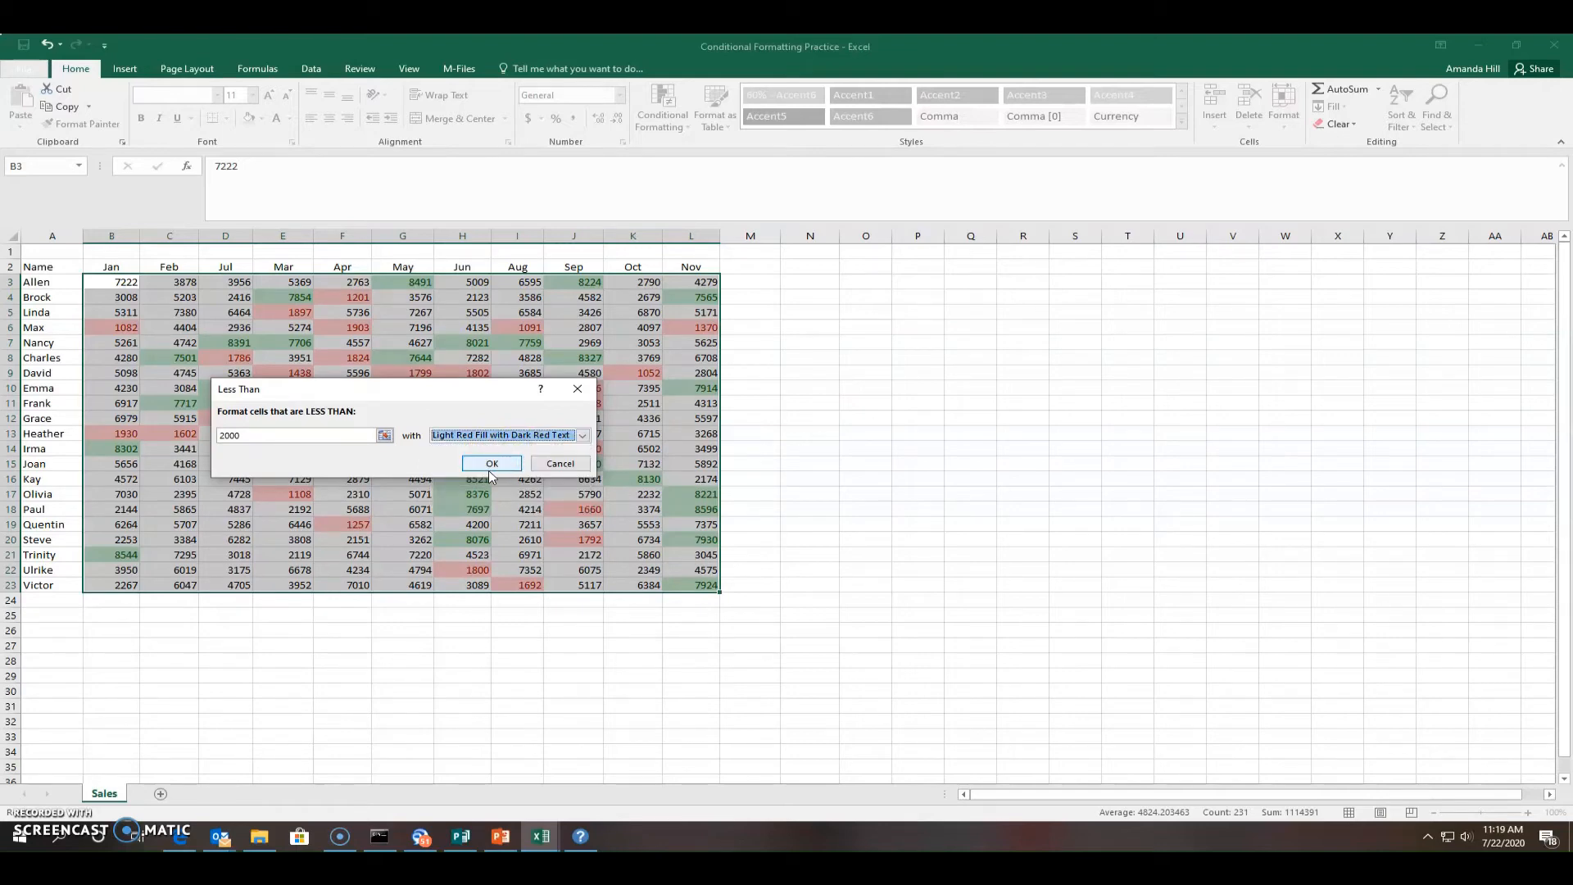
{"action": "left_click", "coordinate": [490, 464]}
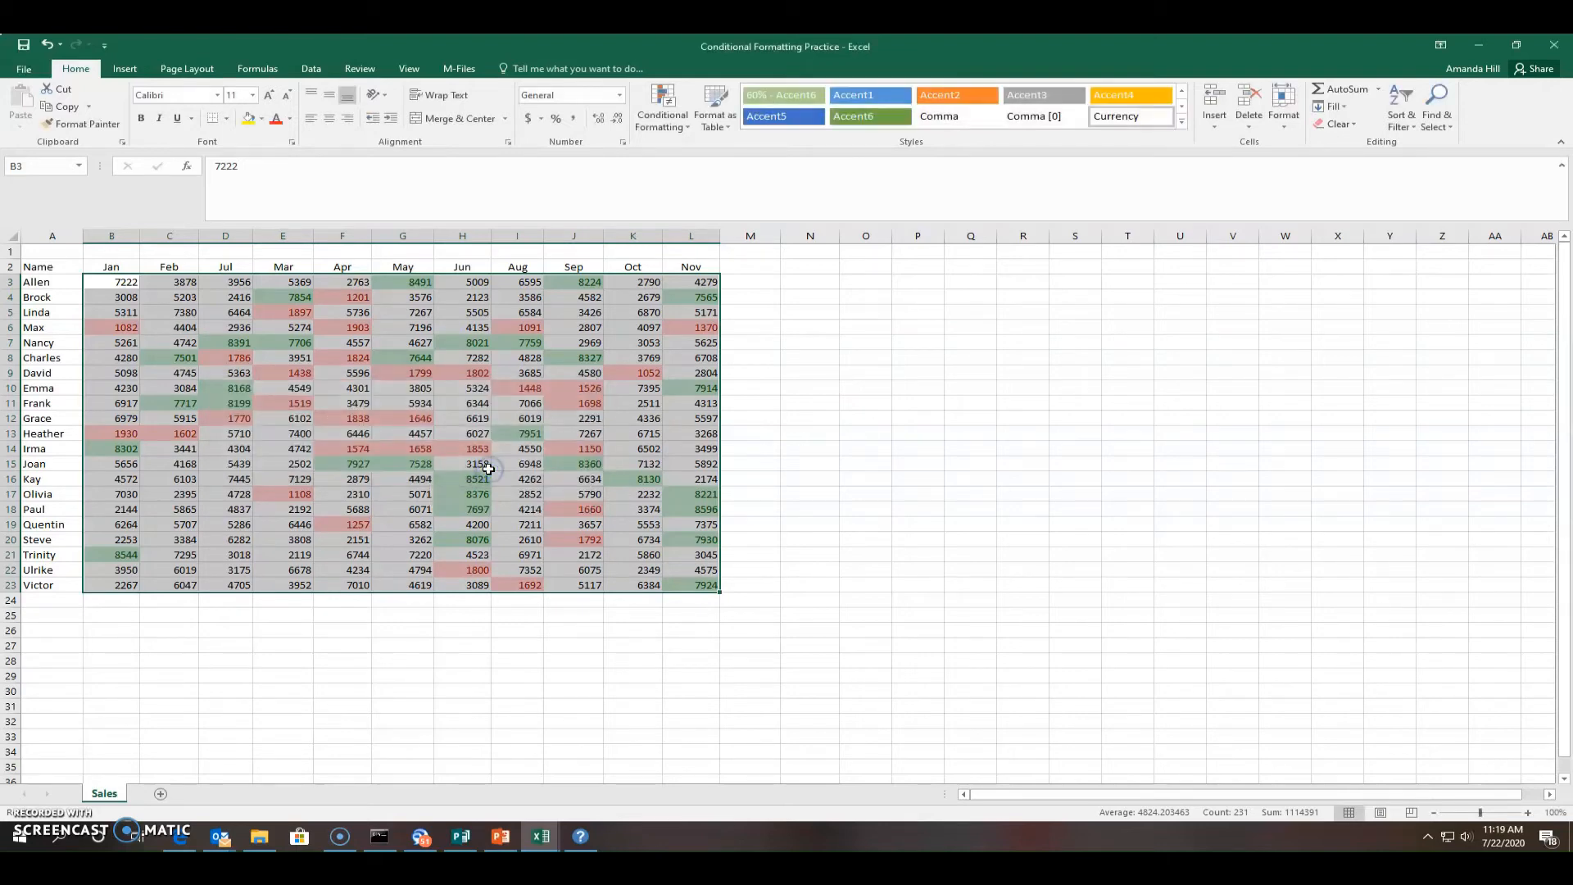
{"action": "left_click", "coordinate": [587, 584]}
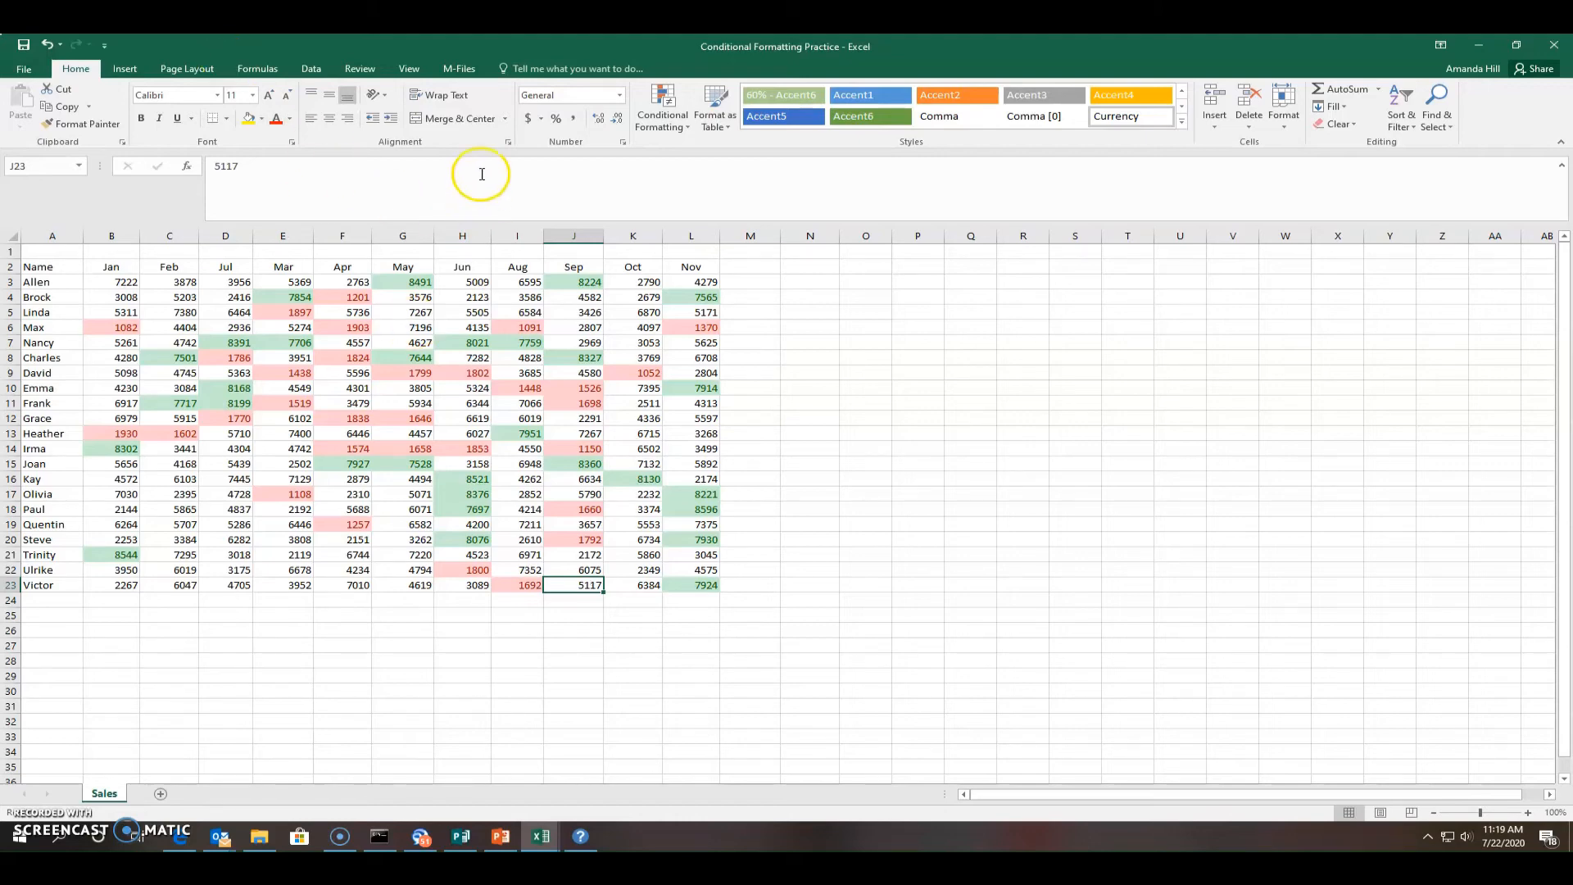
Apply a Between 3000 and 5000 yellow-fill rule to J23 only, then reselect B3:L23
{"action": "left_click", "coordinate": [657, 106]}
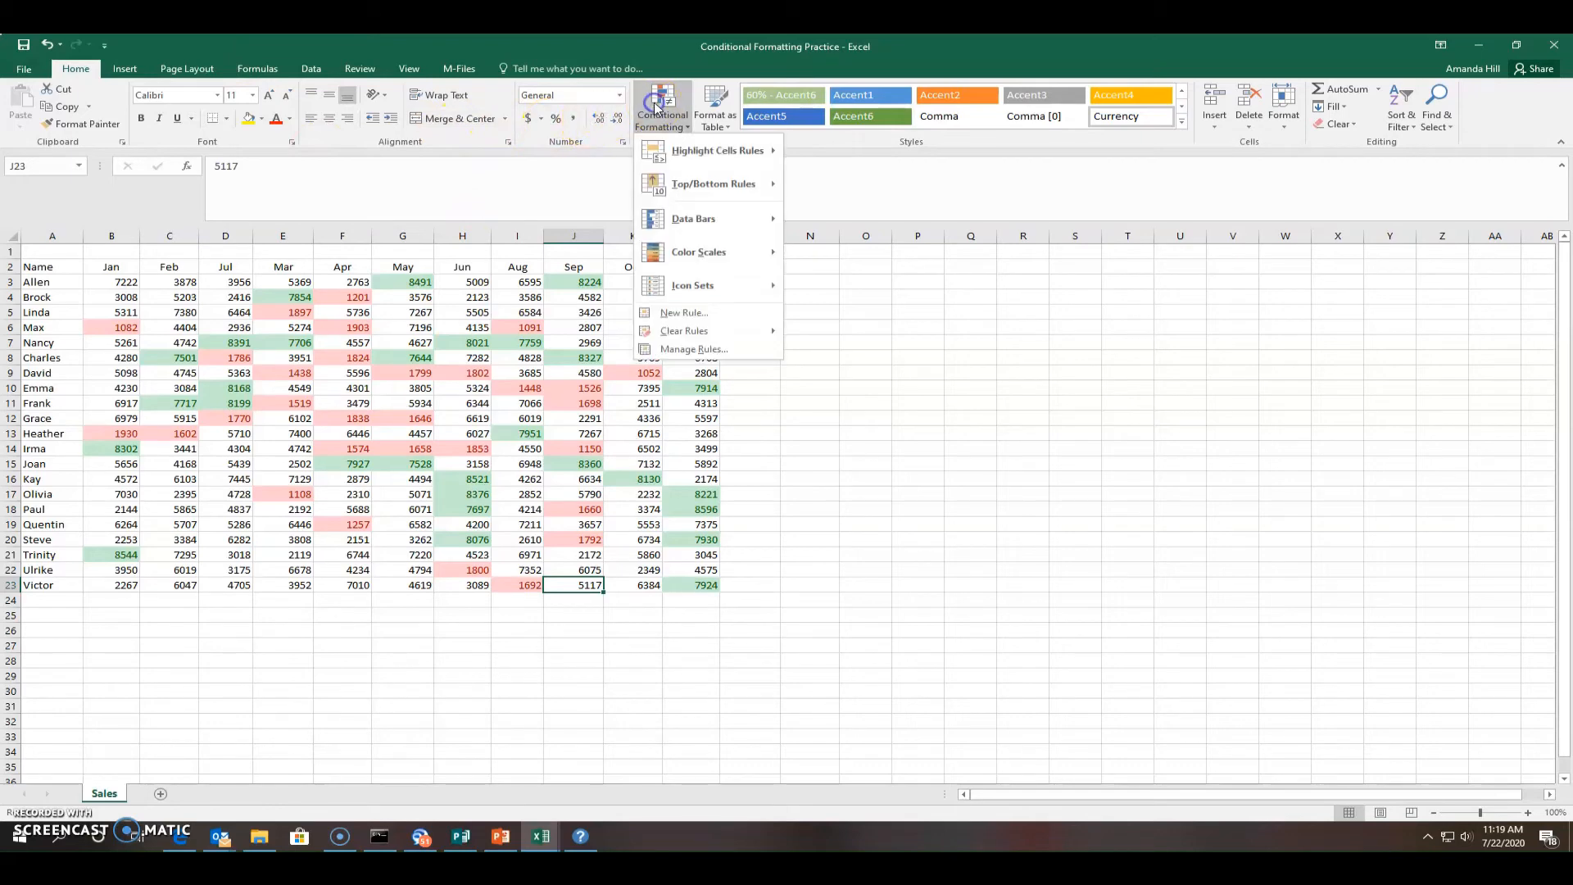
{"action": "left_click", "coordinate": [692, 164]}
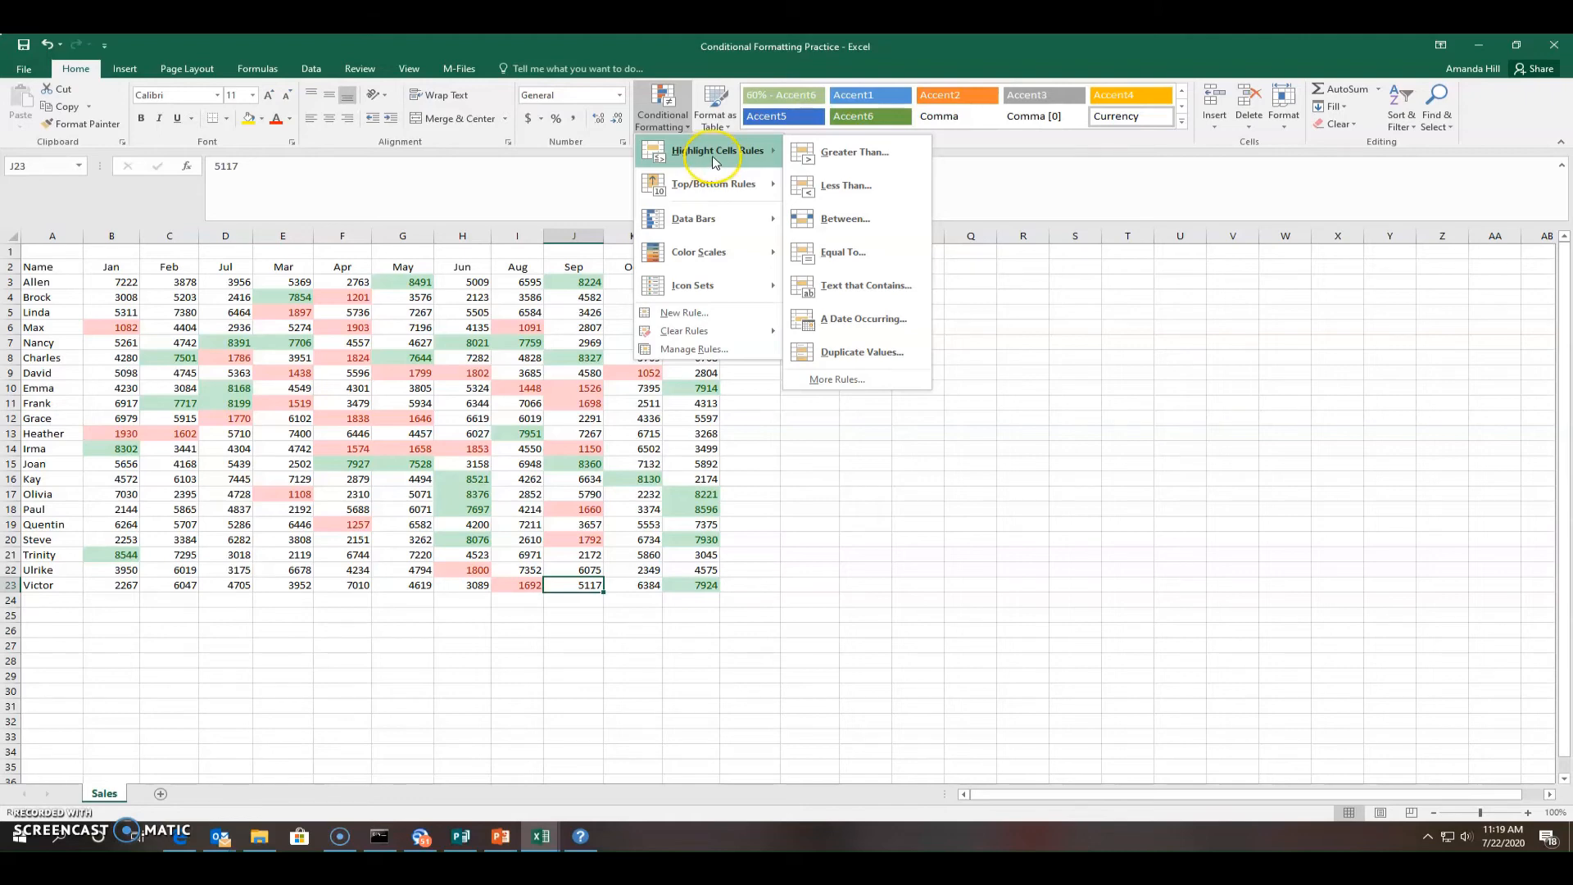
{"action": "left_click", "coordinate": [835, 219]}
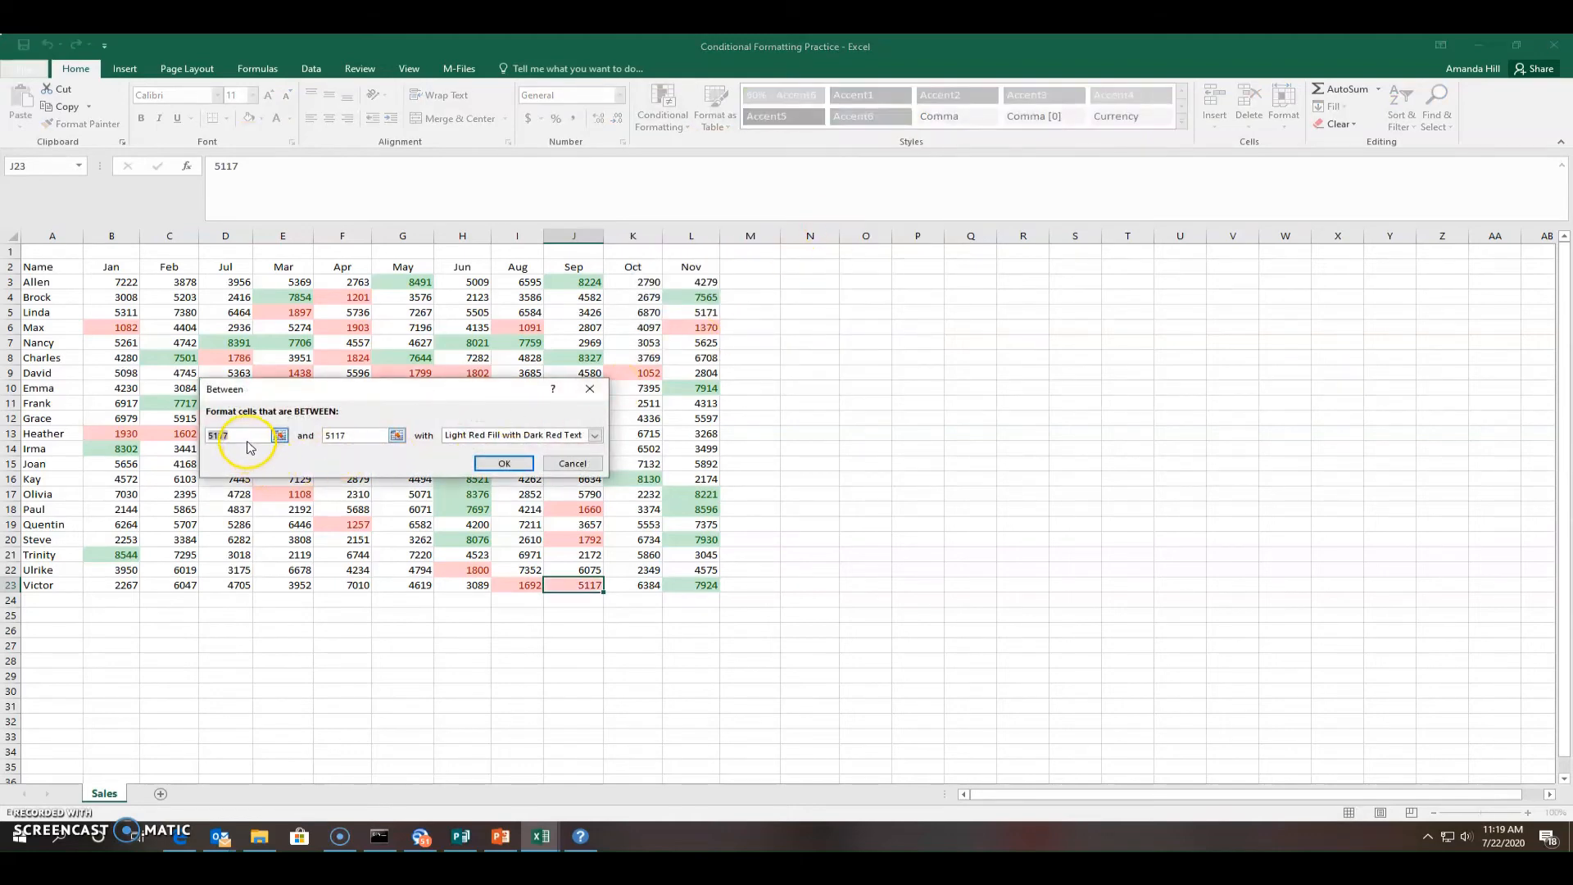
{"action": "left_click", "coordinate": [212, 438]}
{"action": "type", "text": "3000"}
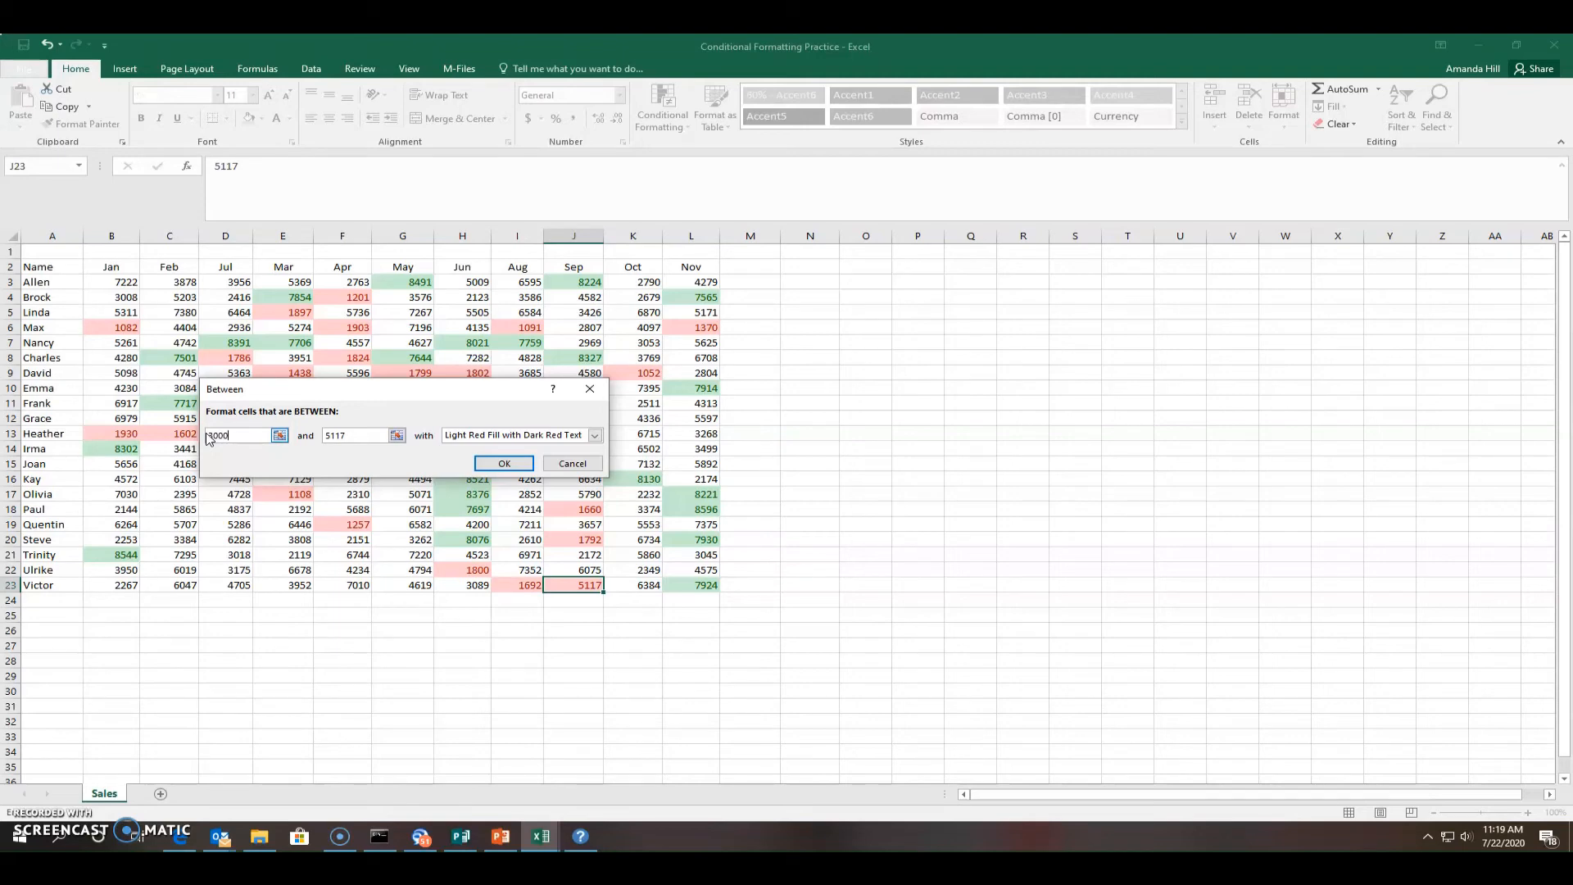
{"action": "left_click", "coordinate": [339, 439]}
{"action": "double_click", "coordinate": [332, 437]}
{"action": "type", "text": "5000"}
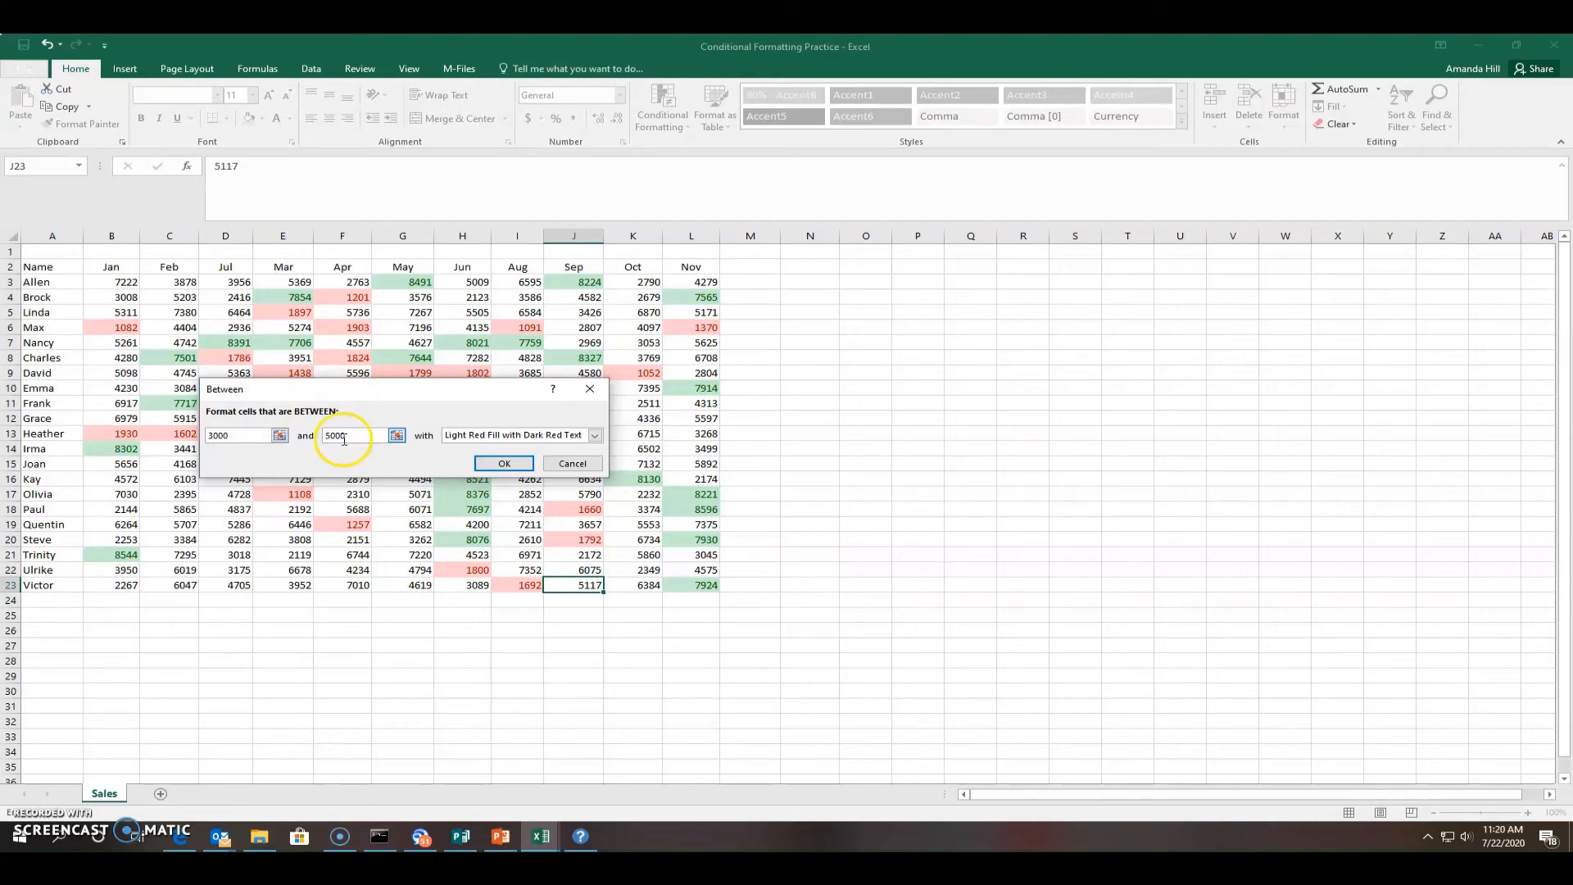
{"action": "left_click", "coordinate": [595, 436]}
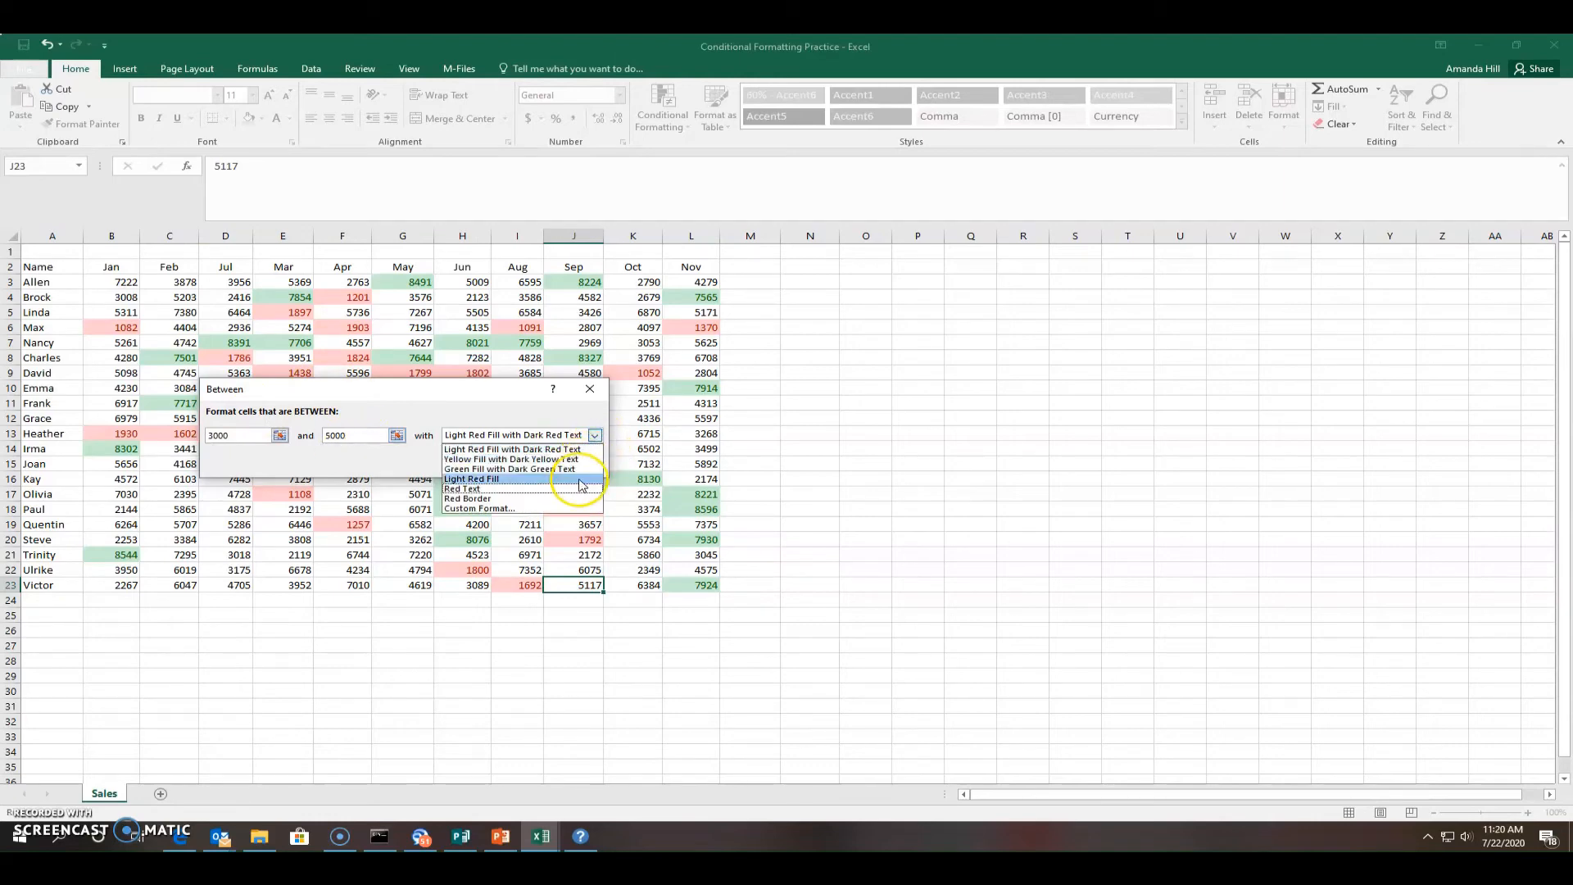
{"action": "left_click", "coordinate": [565, 460]}
{"action": "left_click", "coordinate": [514, 460]}
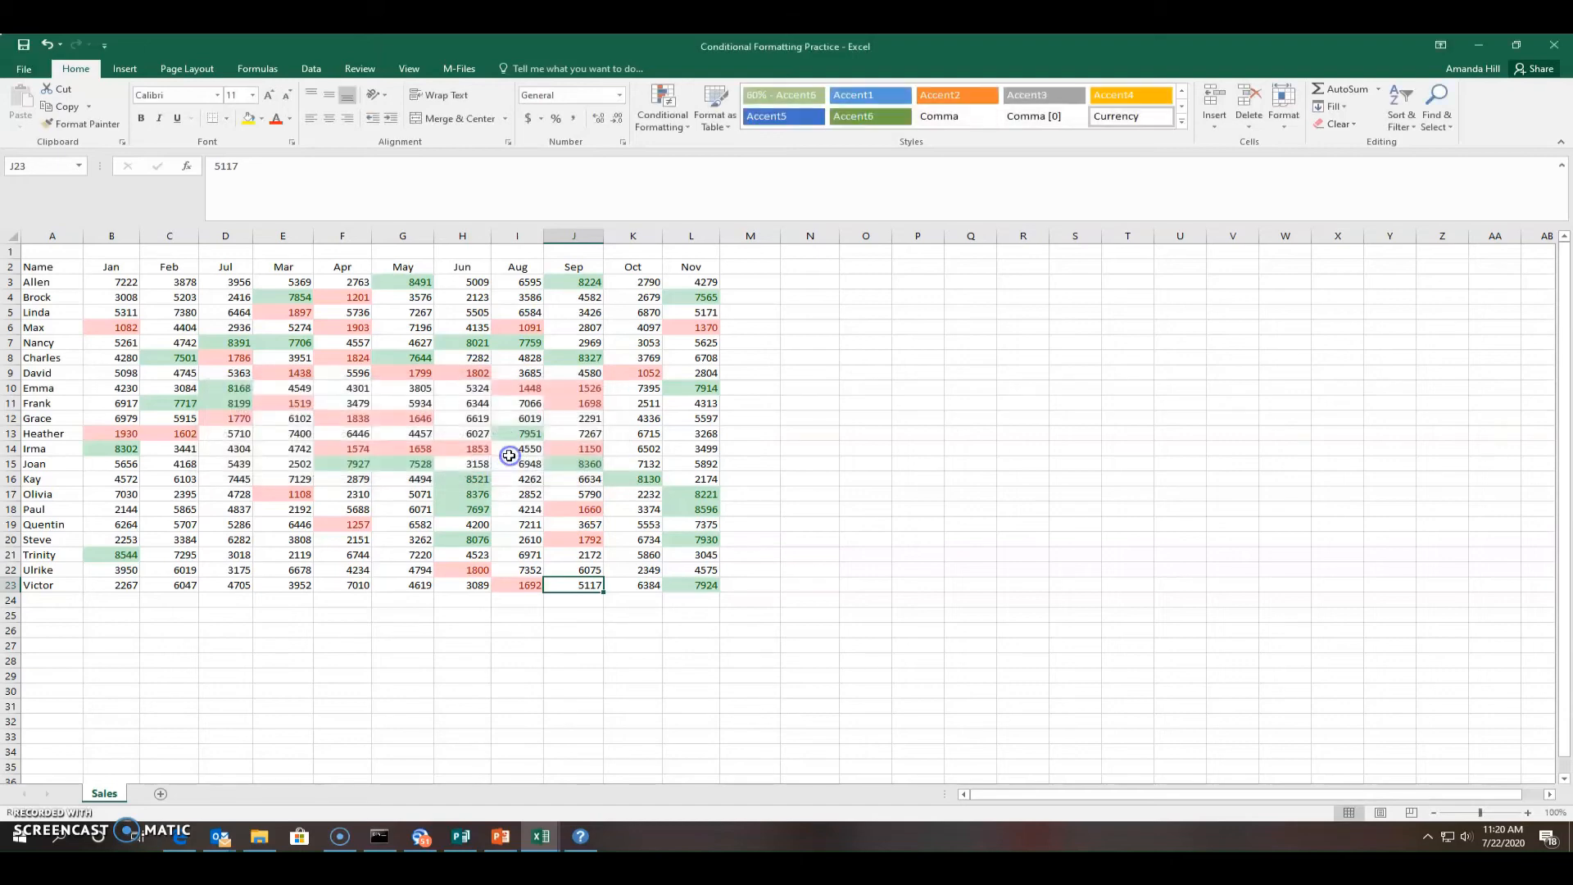
{"action": "left_click", "coordinate": [641, 657]}
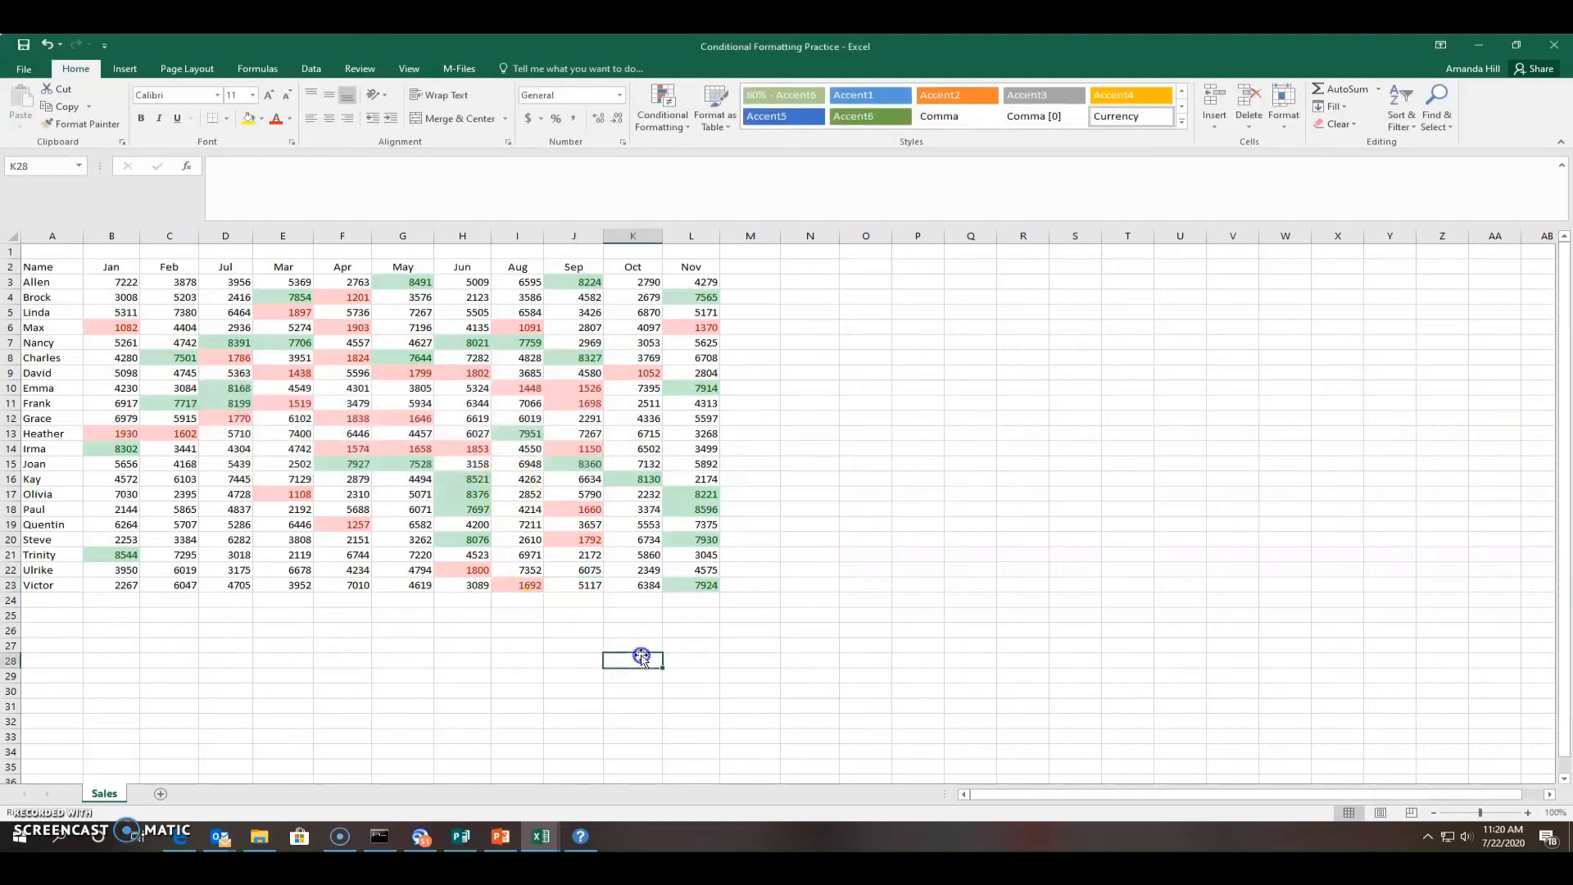
{"action": "left_click_drag", "start_coordinate": [113, 282], "coordinate": [699, 578]}
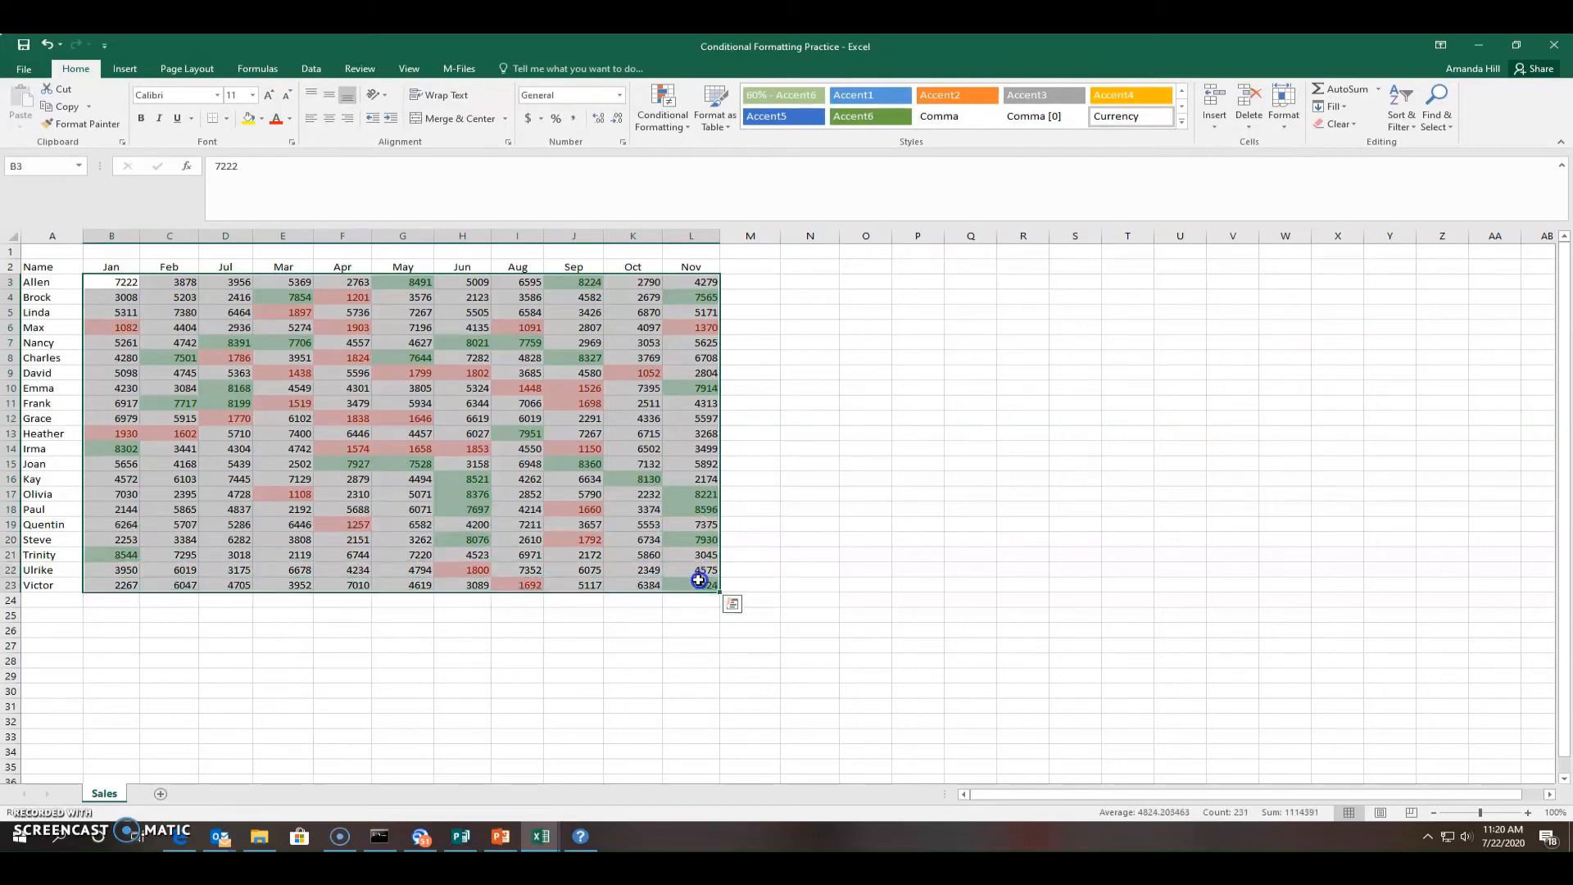
Add a Between 2938 and 6710 rule with Yellow Fill with Dark Yellow Text to B3:L23
{"action": "left_click", "coordinate": [671, 115]}
{"action": "mouse_move", "coordinate": [711, 150]}
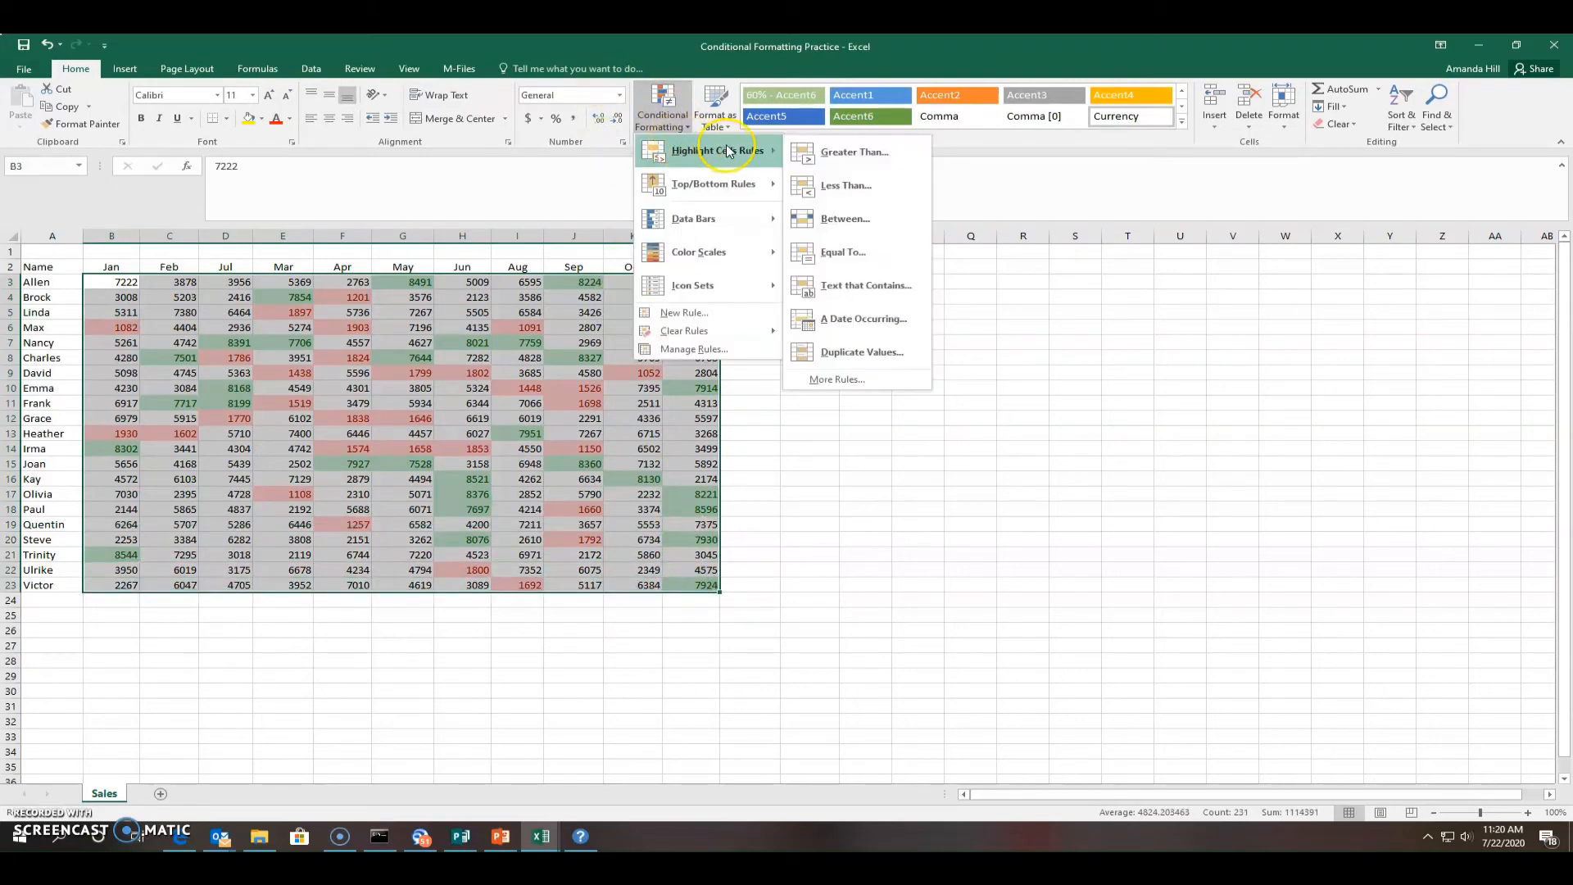
{"action": "left_click", "coordinate": [881, 212]}
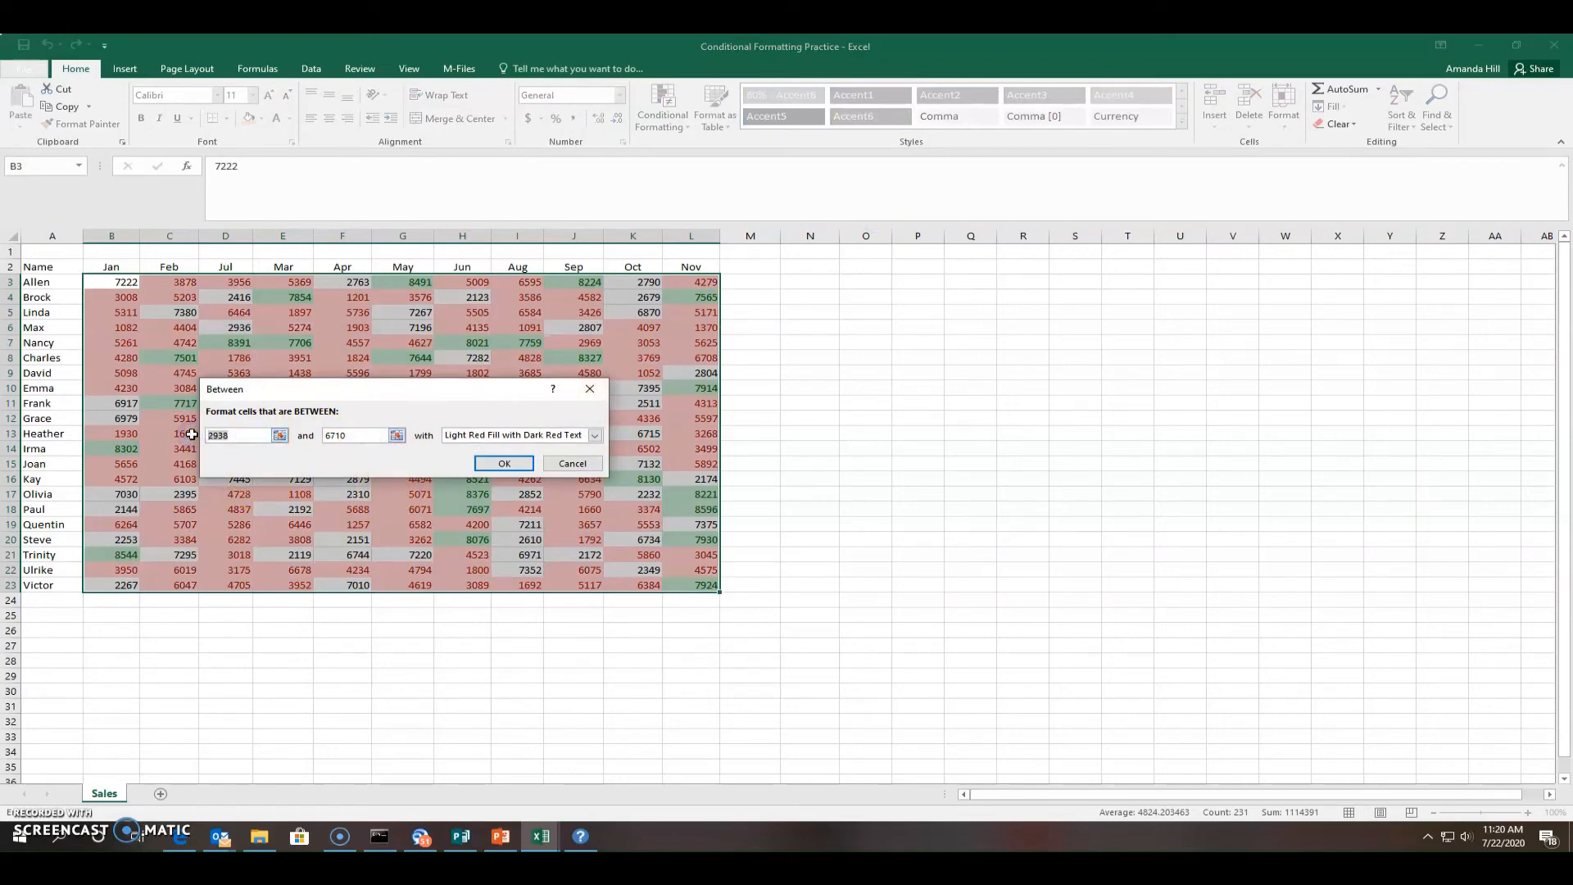
{"action": "left_click", "coordinate": [595, 435]}
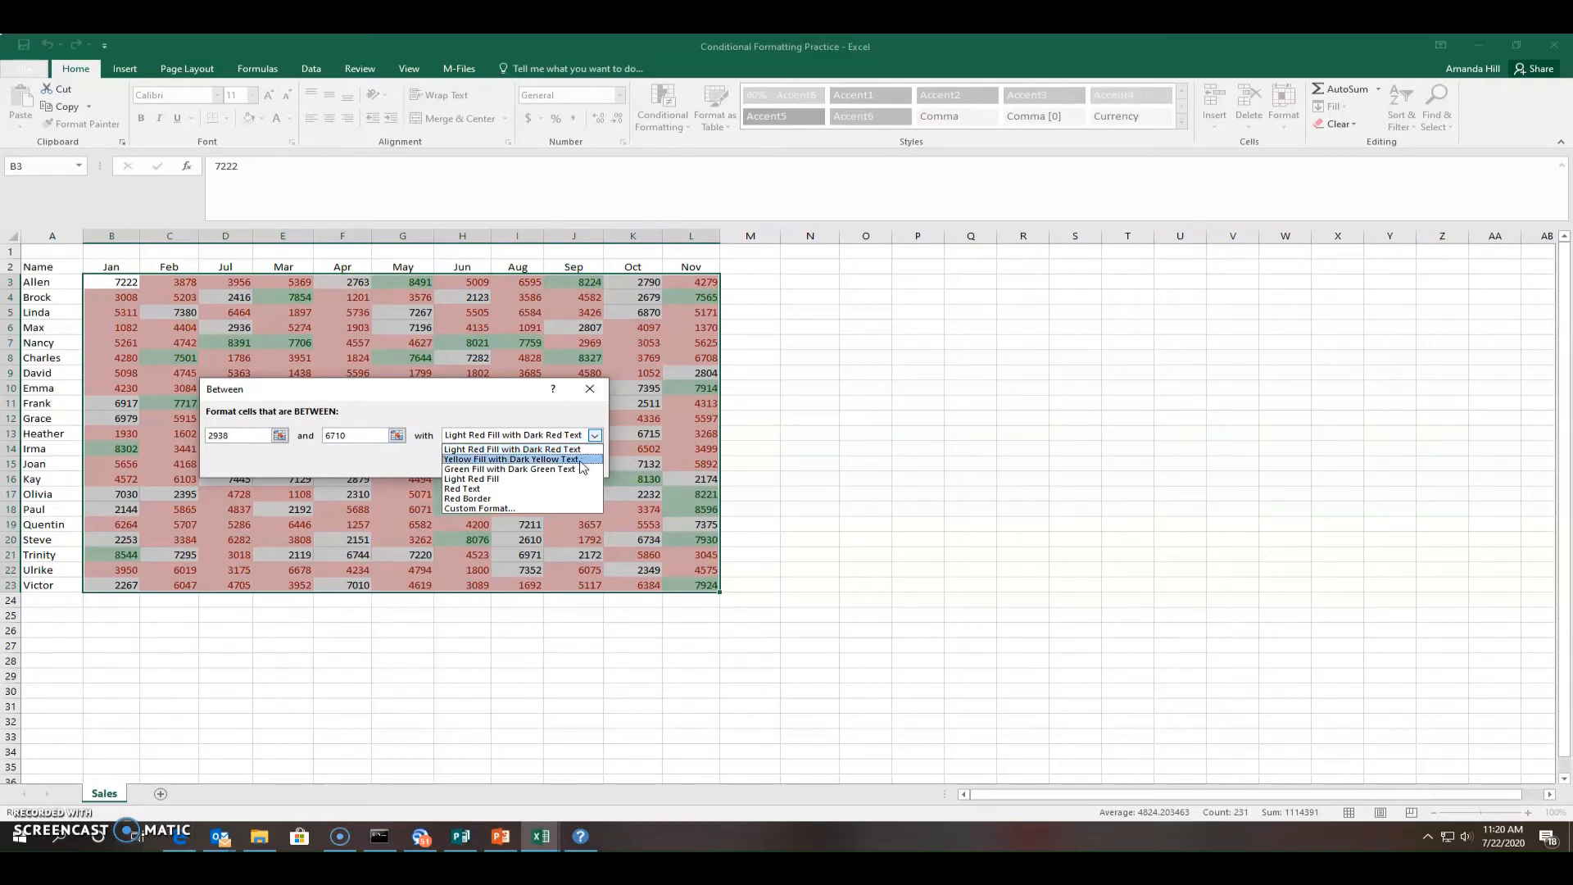
{"action": "left_click", "coordinate": [581, 459]}
{"action": "left_click", "coordinate": [491, 464]}
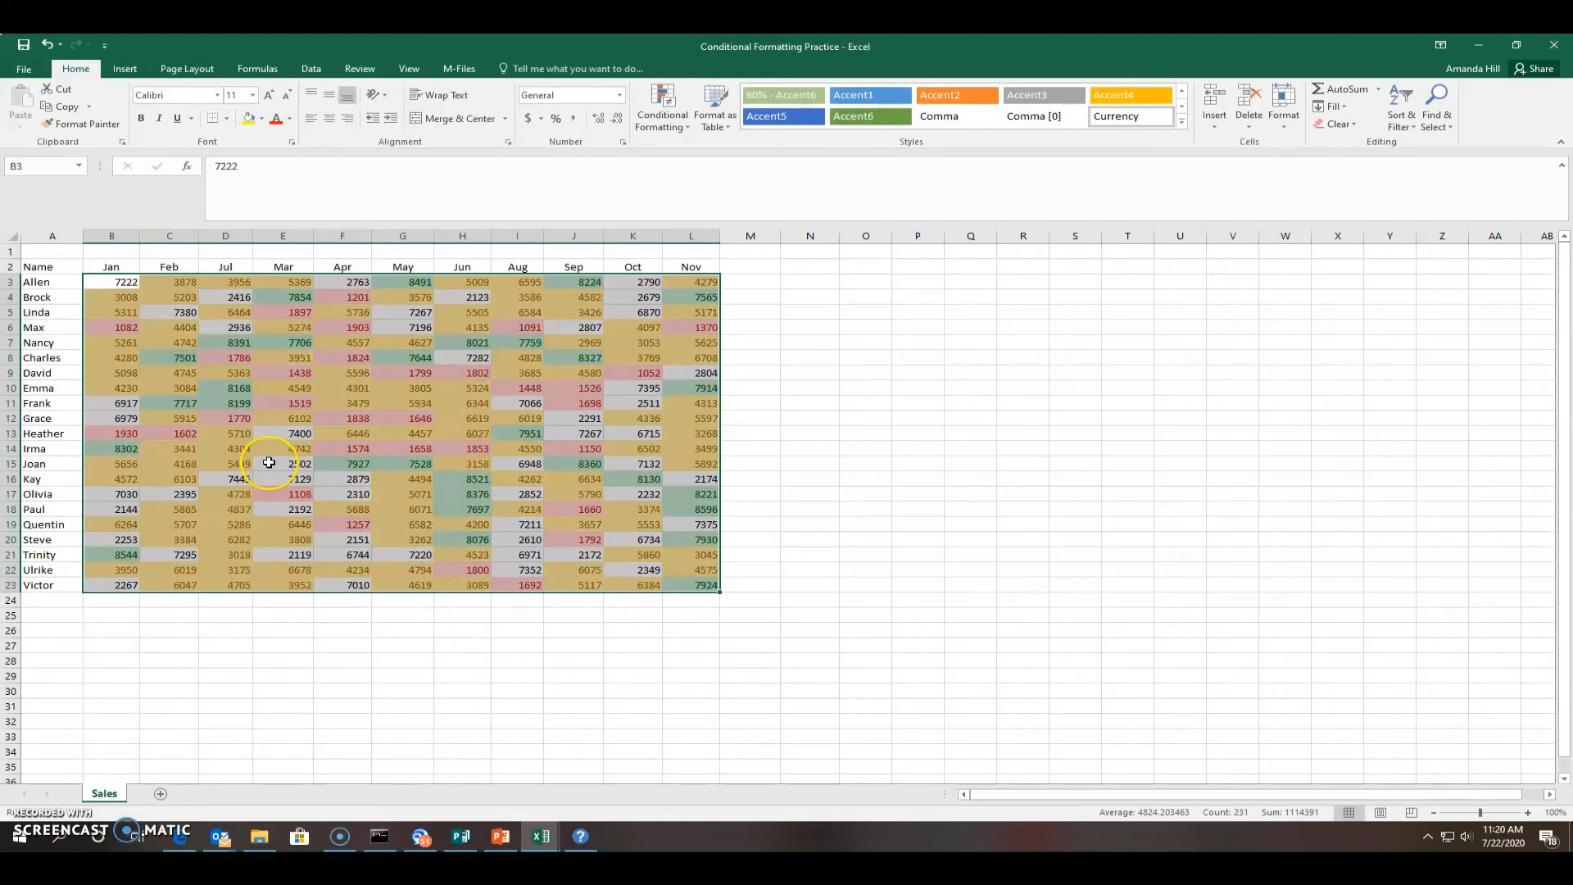
{"action": "left_click", "coordinate": [748, 379]}
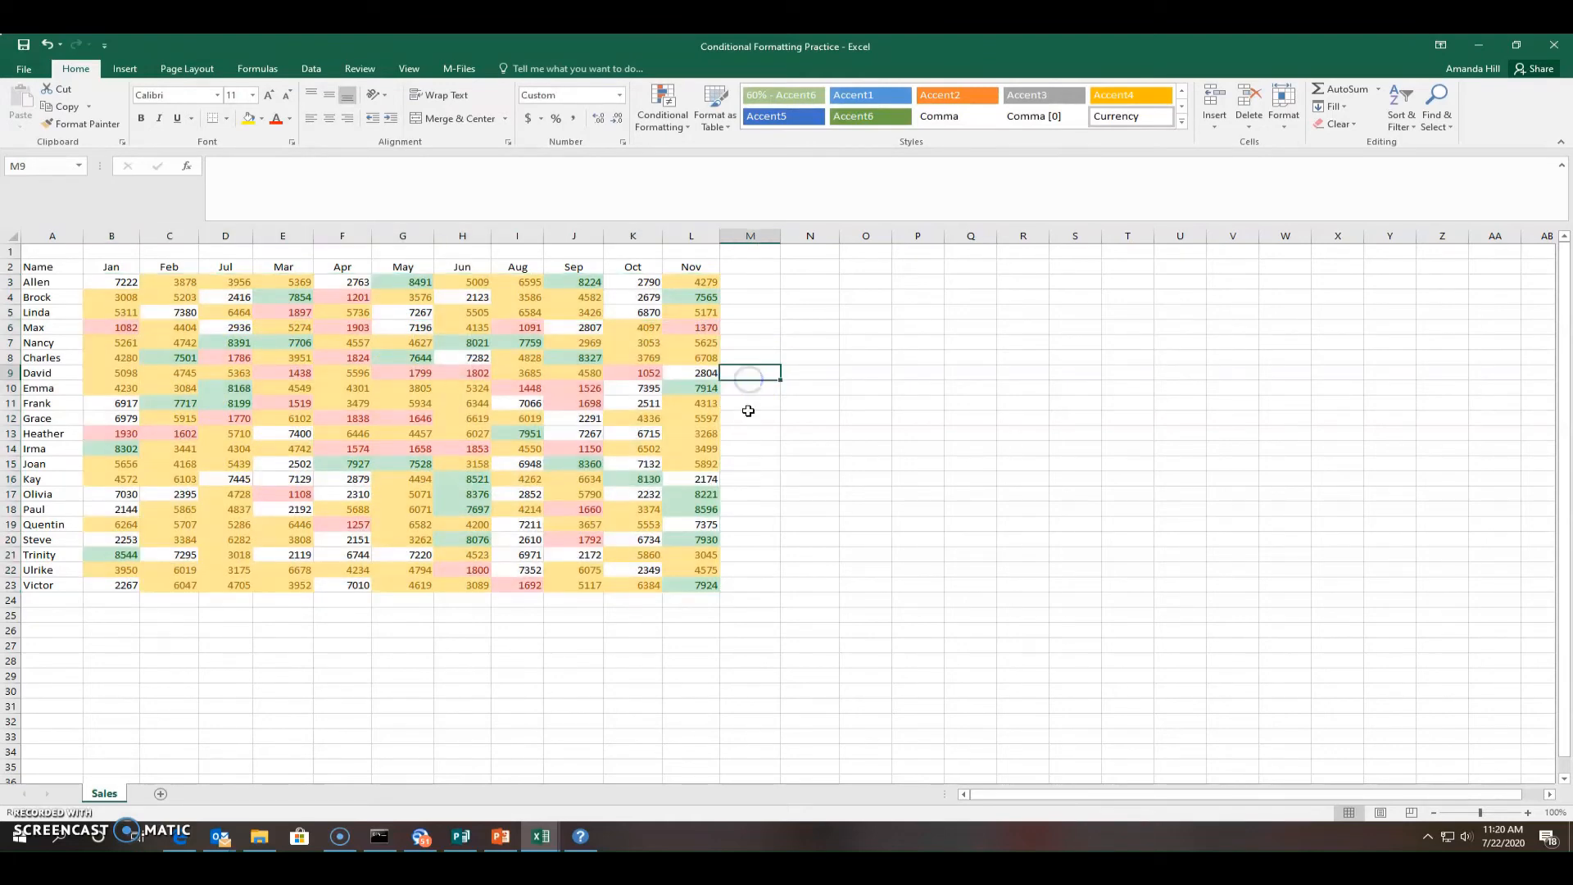
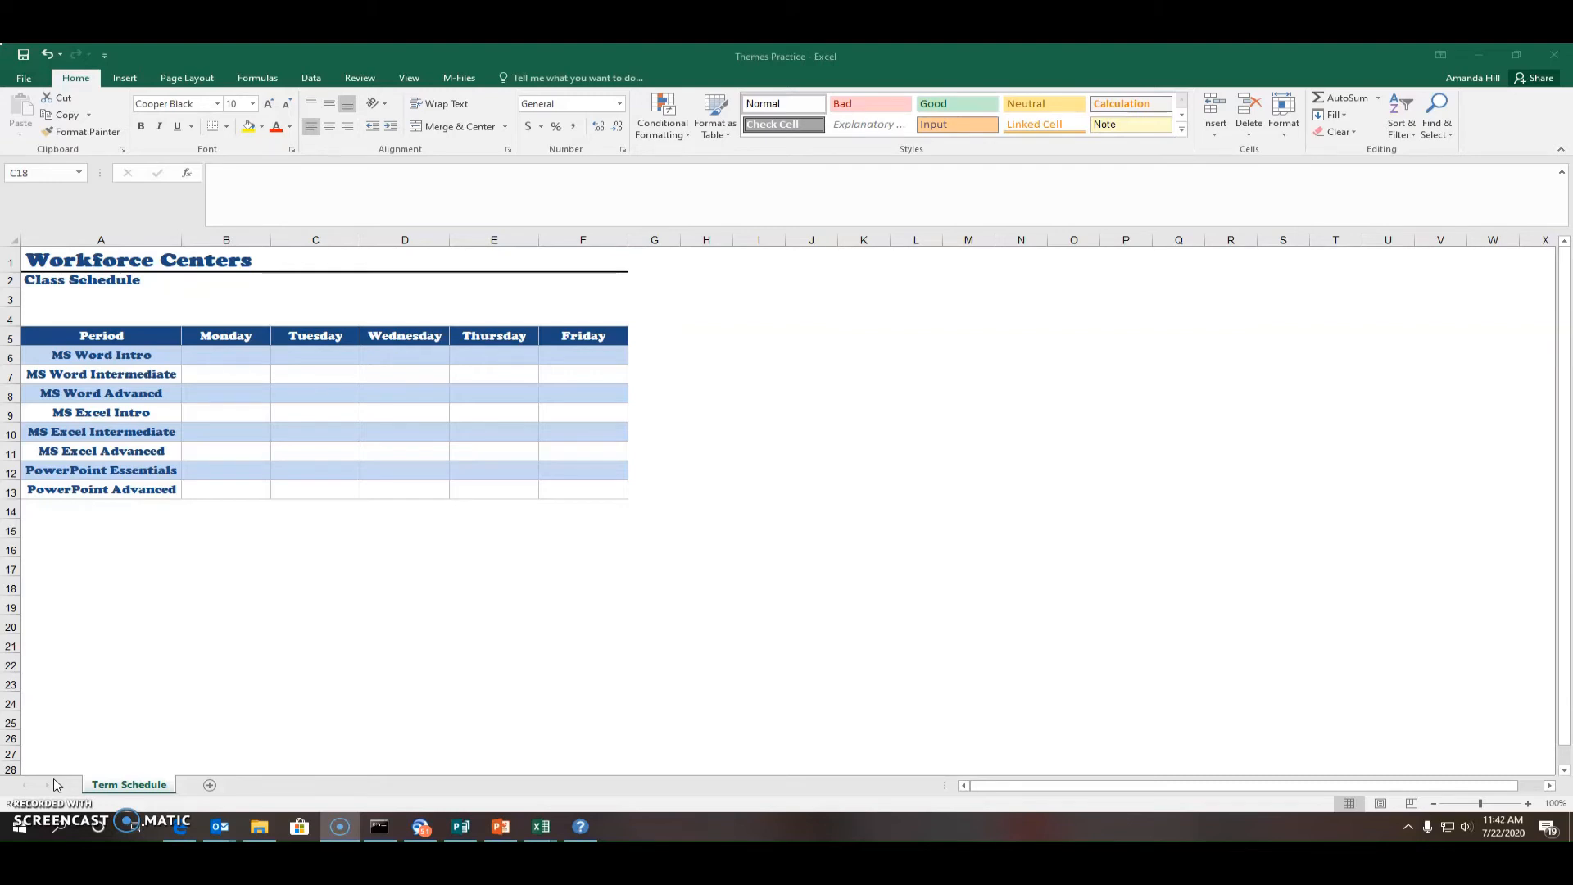
Apply the Celestial theme to the workbook from the Page Layout Themes gallery
{"action": "left_click", "coordinate": [634, 490]}
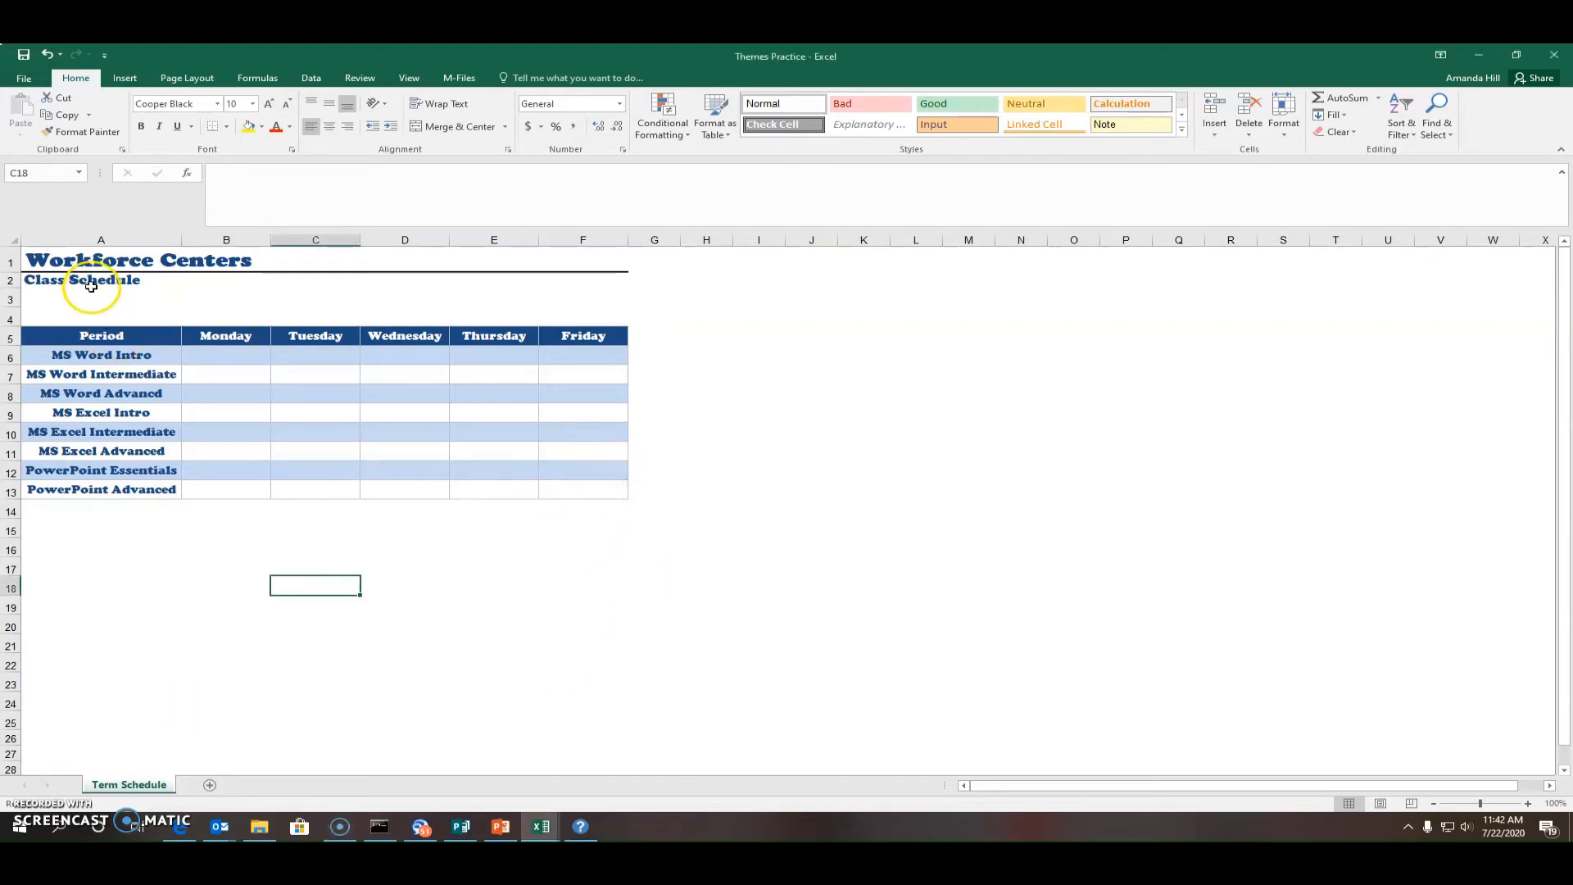
{"action": "left_click", "coordinate": [189, 79]}
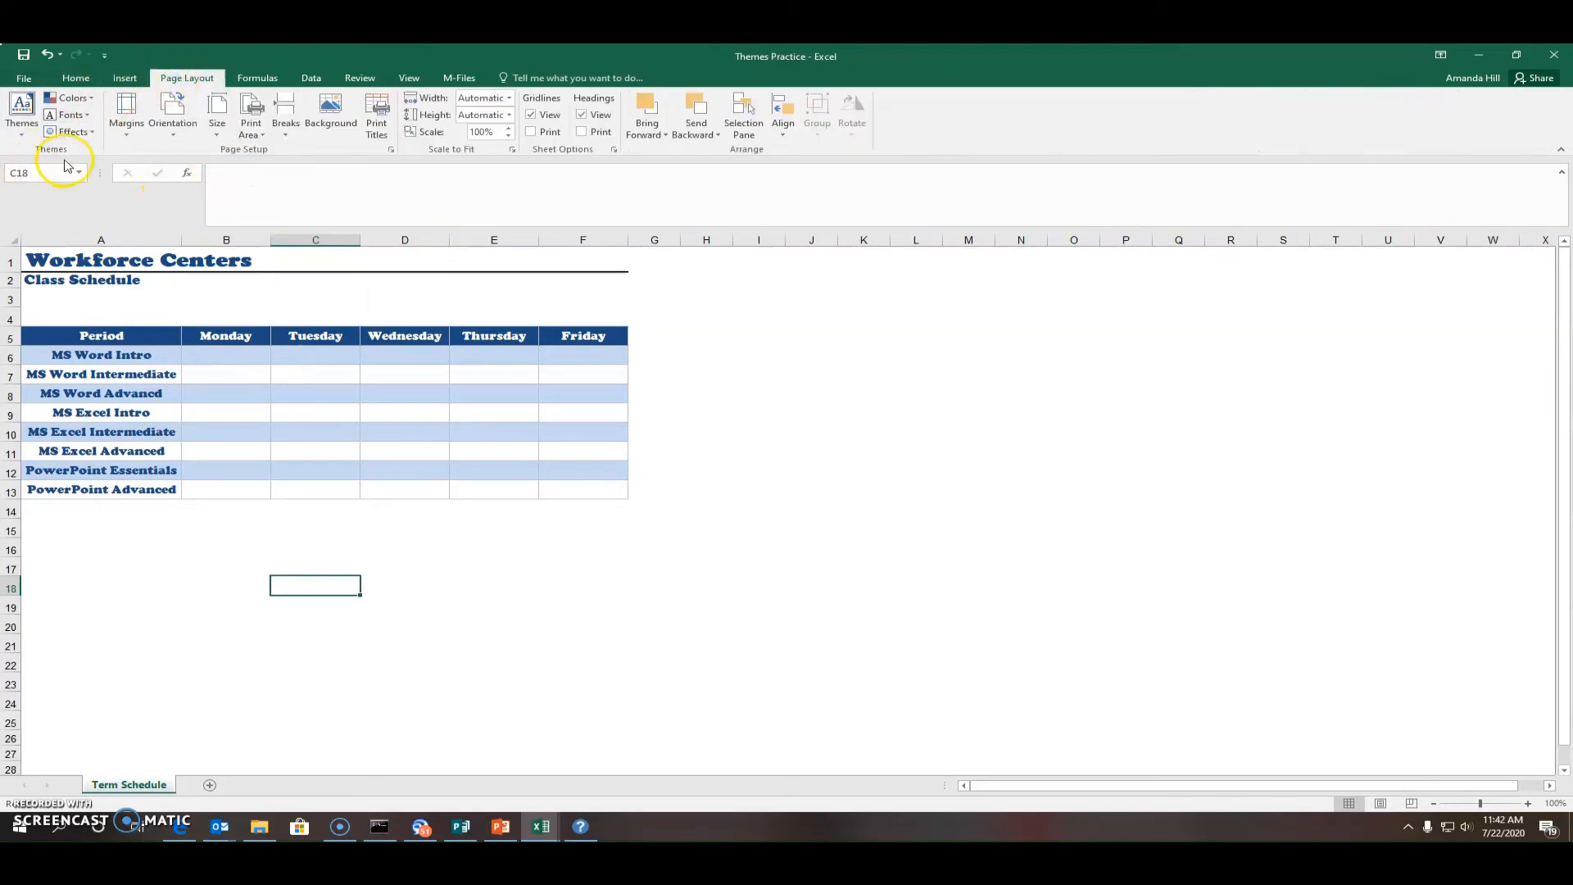
{"action": "left_click", "coordinate": [22, 115]}
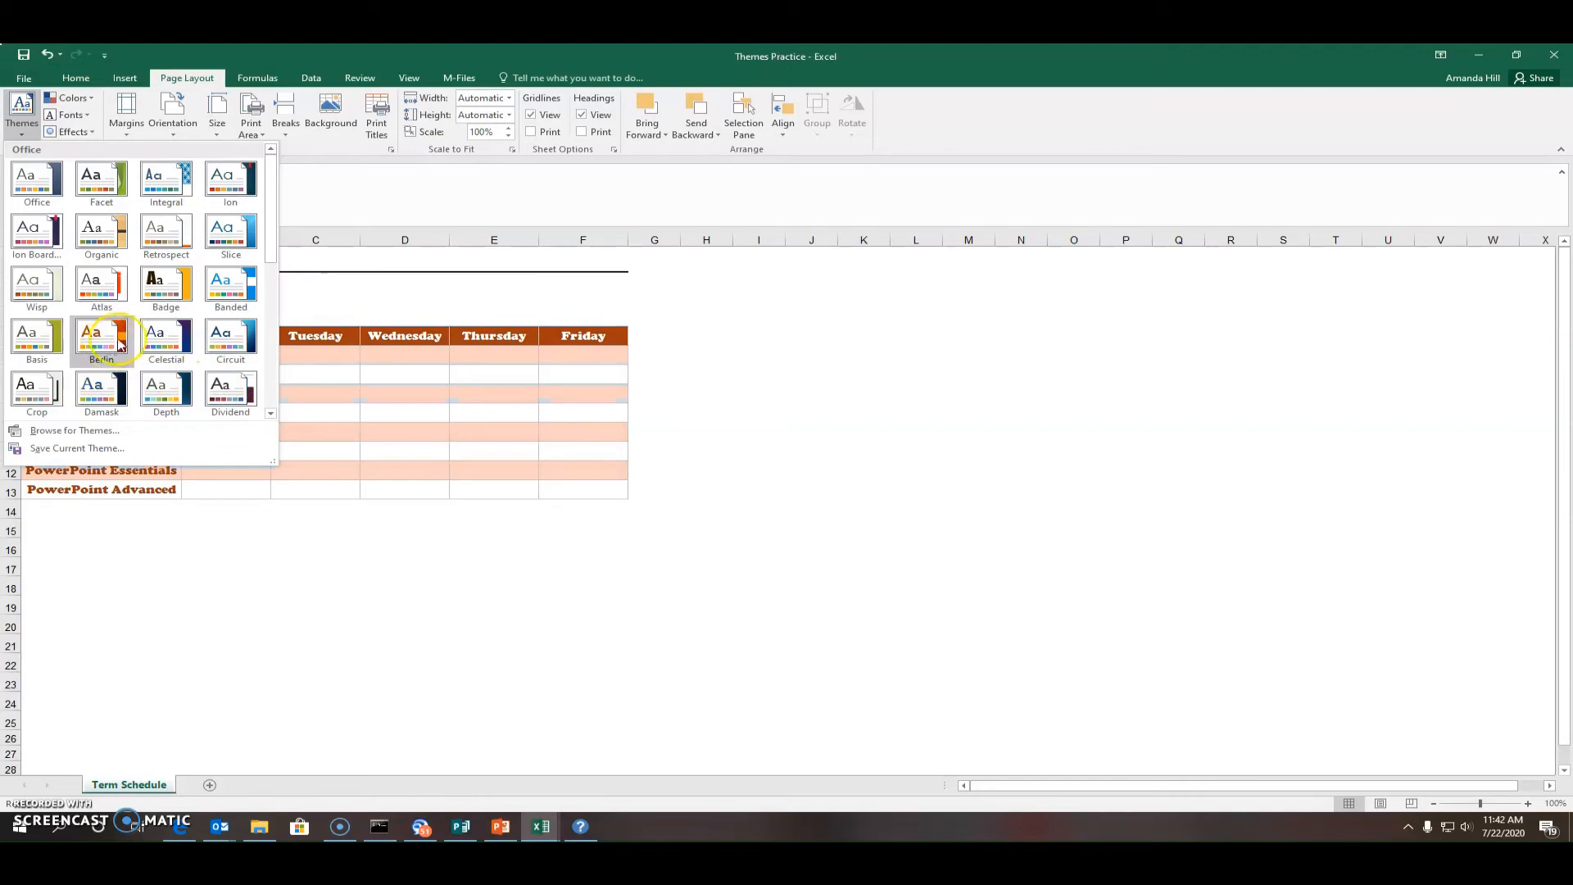
{"action": "left_click", "coordinate": [170, 336]}
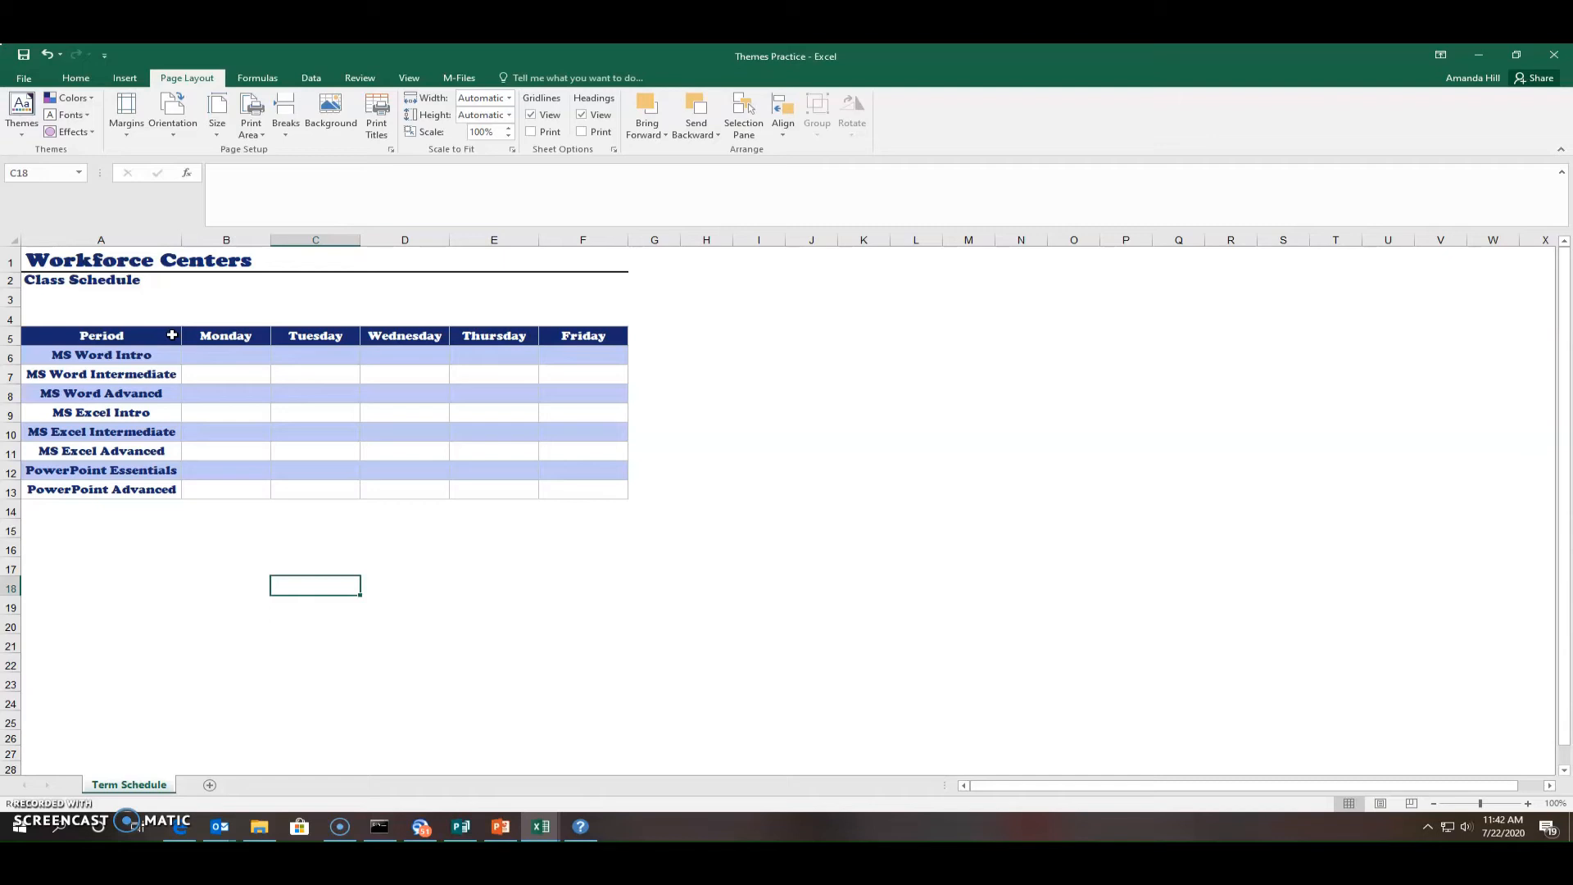
{"action": "left_click", "coordinate": [76, 77]}
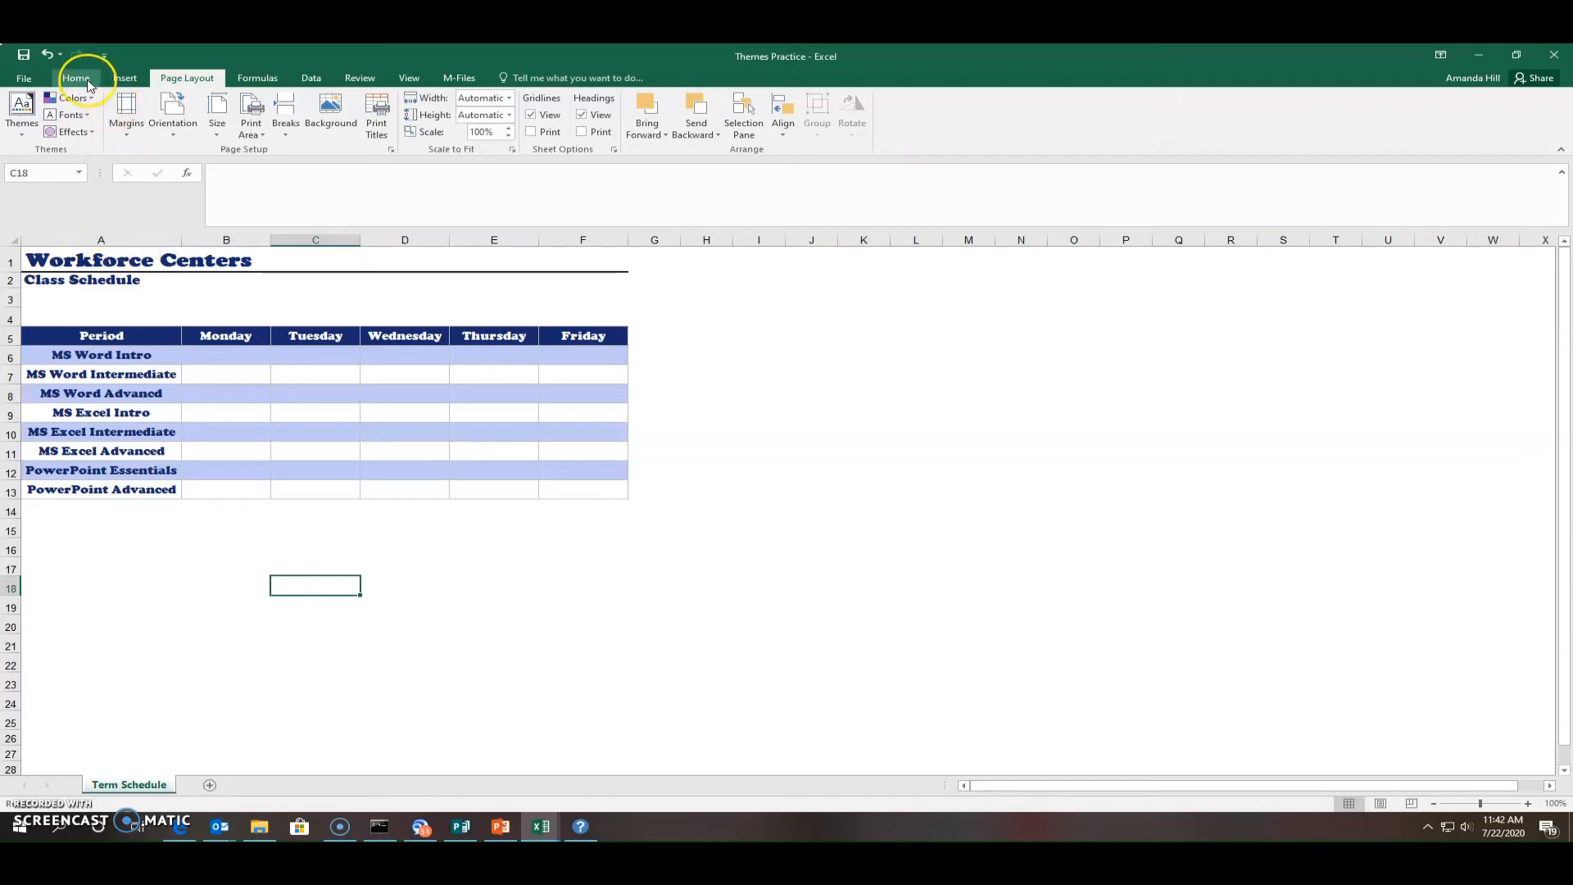
Browse the Cell Styles gallery on the Home tab and close it without applying a style
{"action": "left_click", "coordinate": [677, 134]}
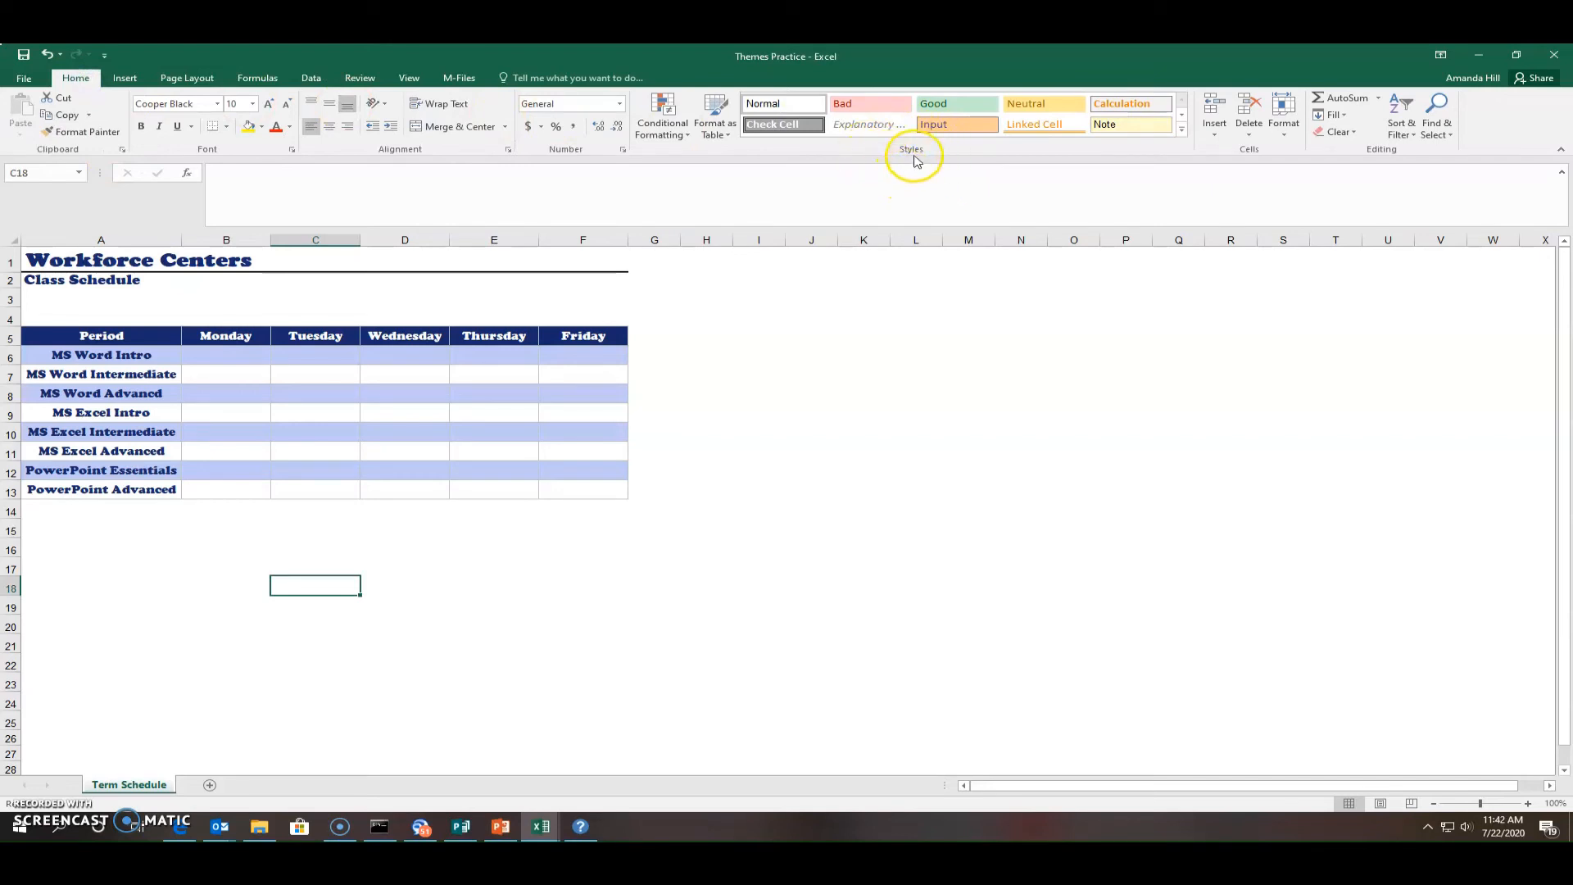
{"action": "left_click", "coordinate": [1180, 131]}
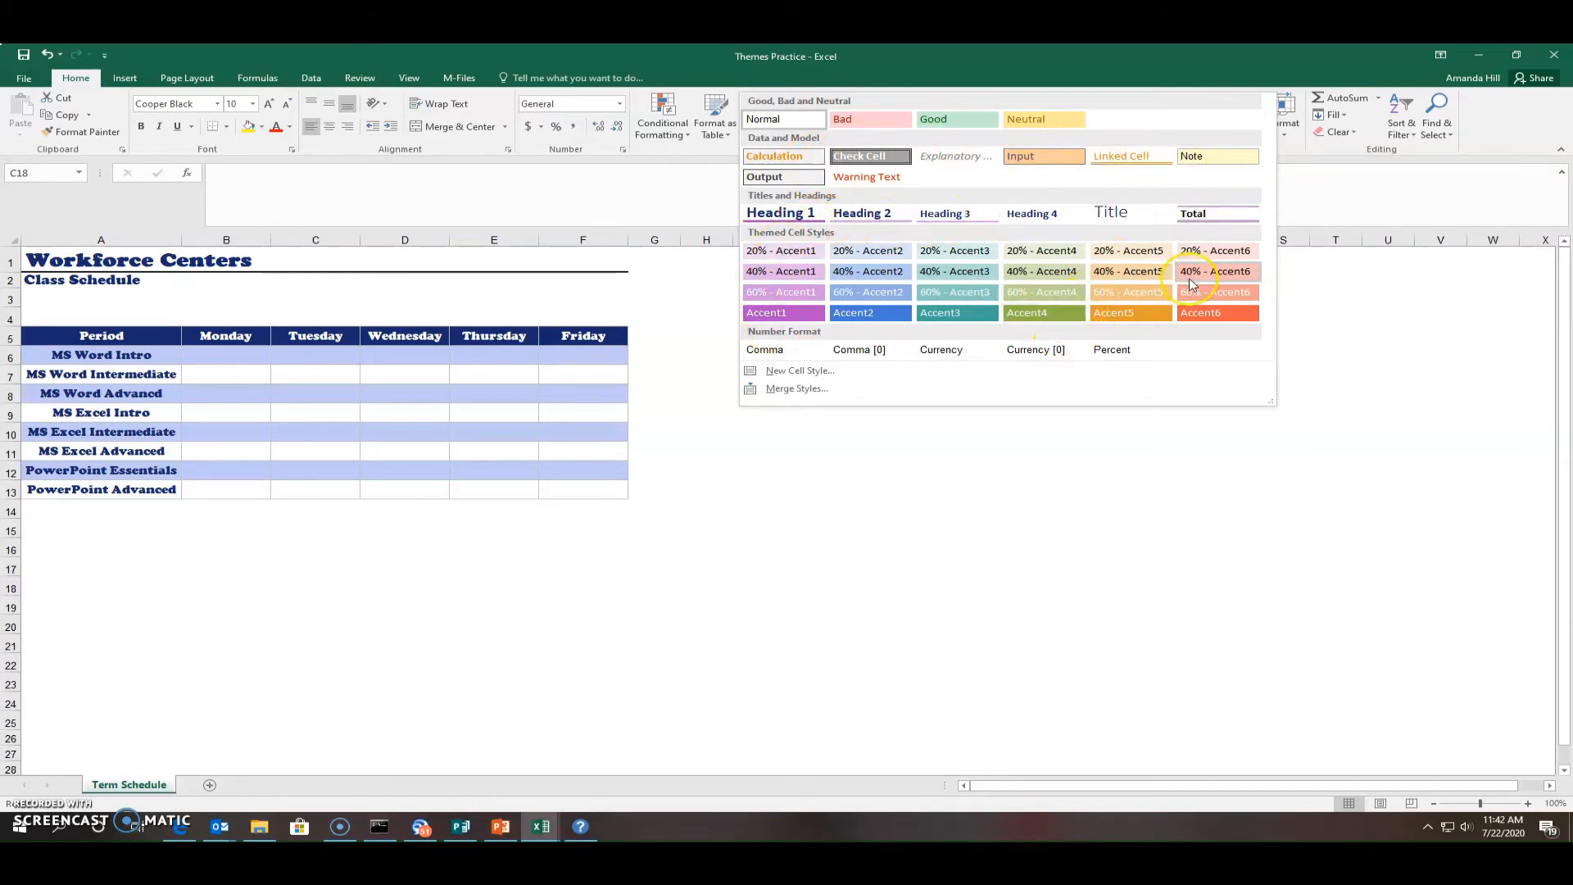
{"action": "left_click", "coordinate": [564, 598]}
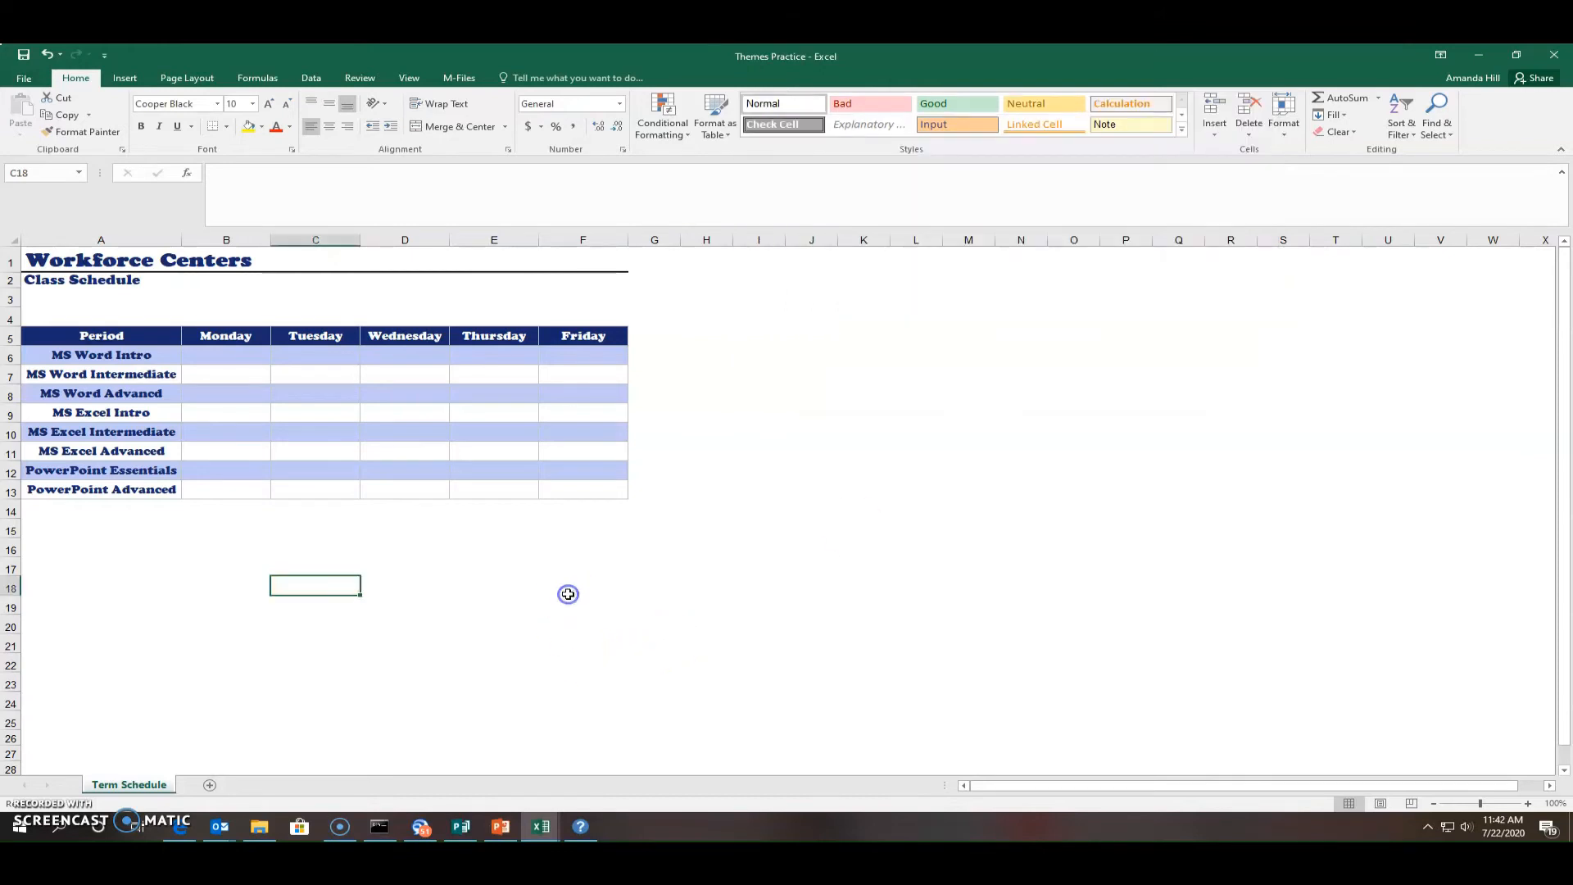
{"action": "left_click", "coordinate": [491, 565]}
Select A1:F13 and apply the Explanatory cell style after previewing 40% - Accent4
{"action": "left_click_drag", "start_coordinate": [631, 496], "coordinate": [28, 258]}
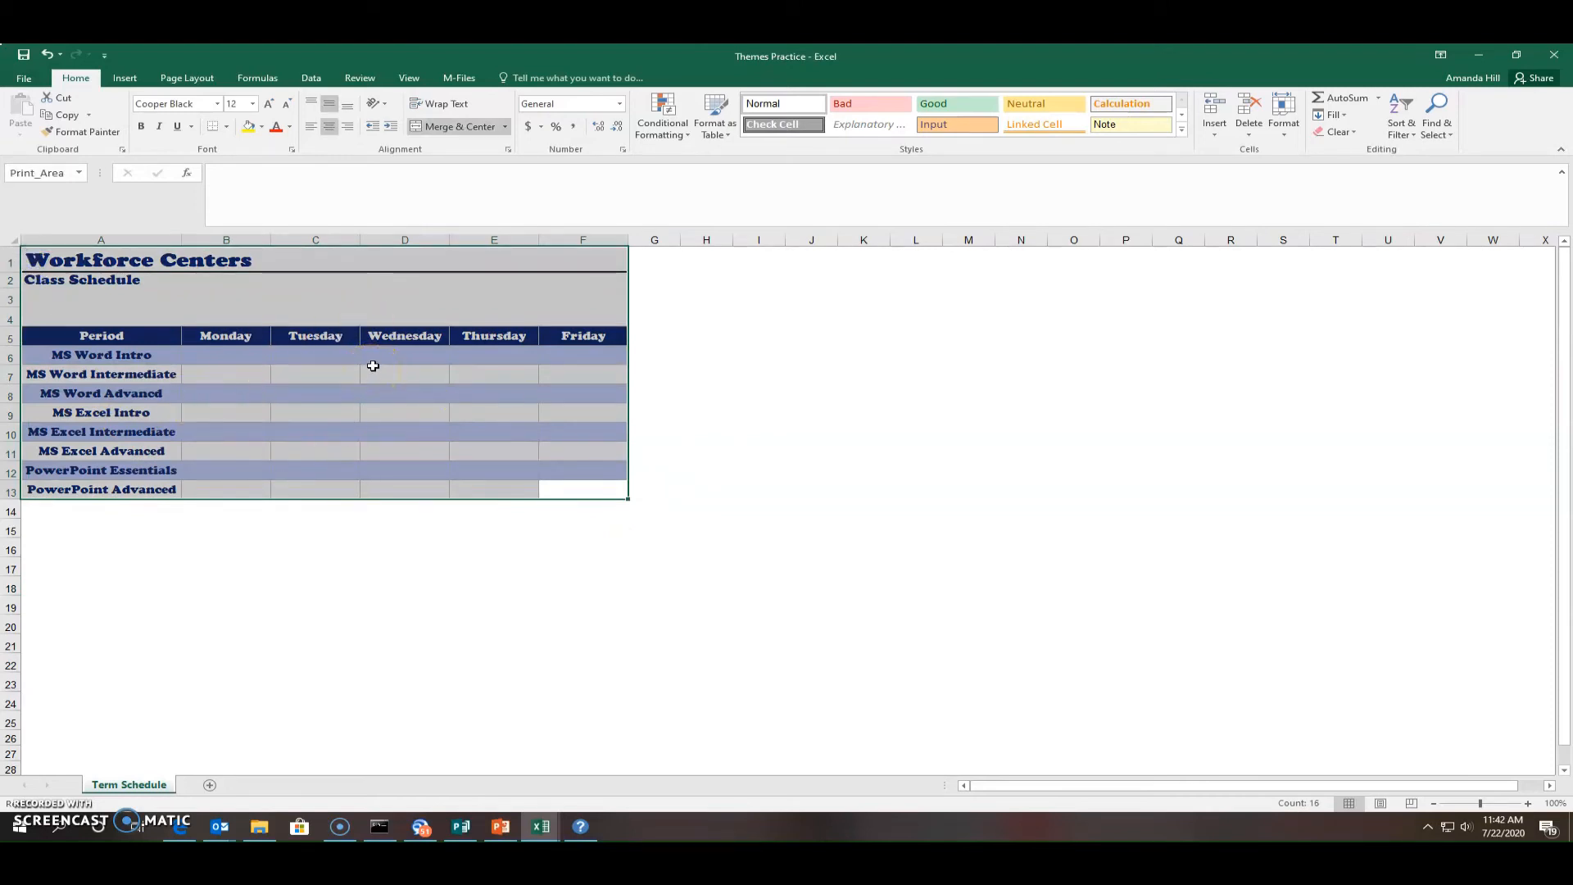
{"action": "left_click", "coordinate": [1182, 130]}
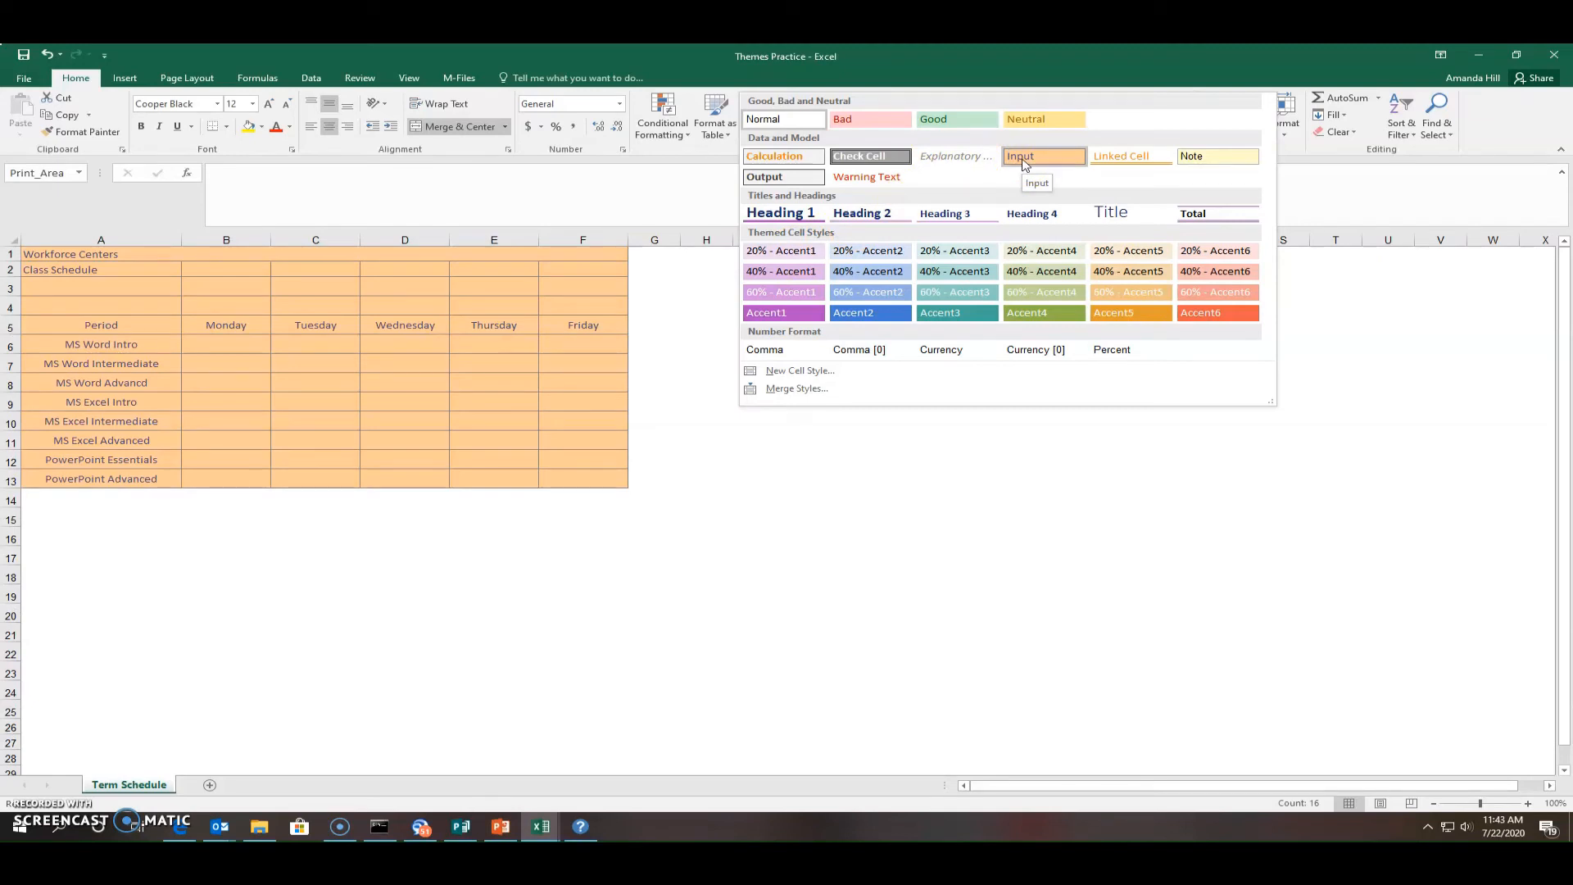
{"action": "left_click", "coordinate": [1026, 279]}
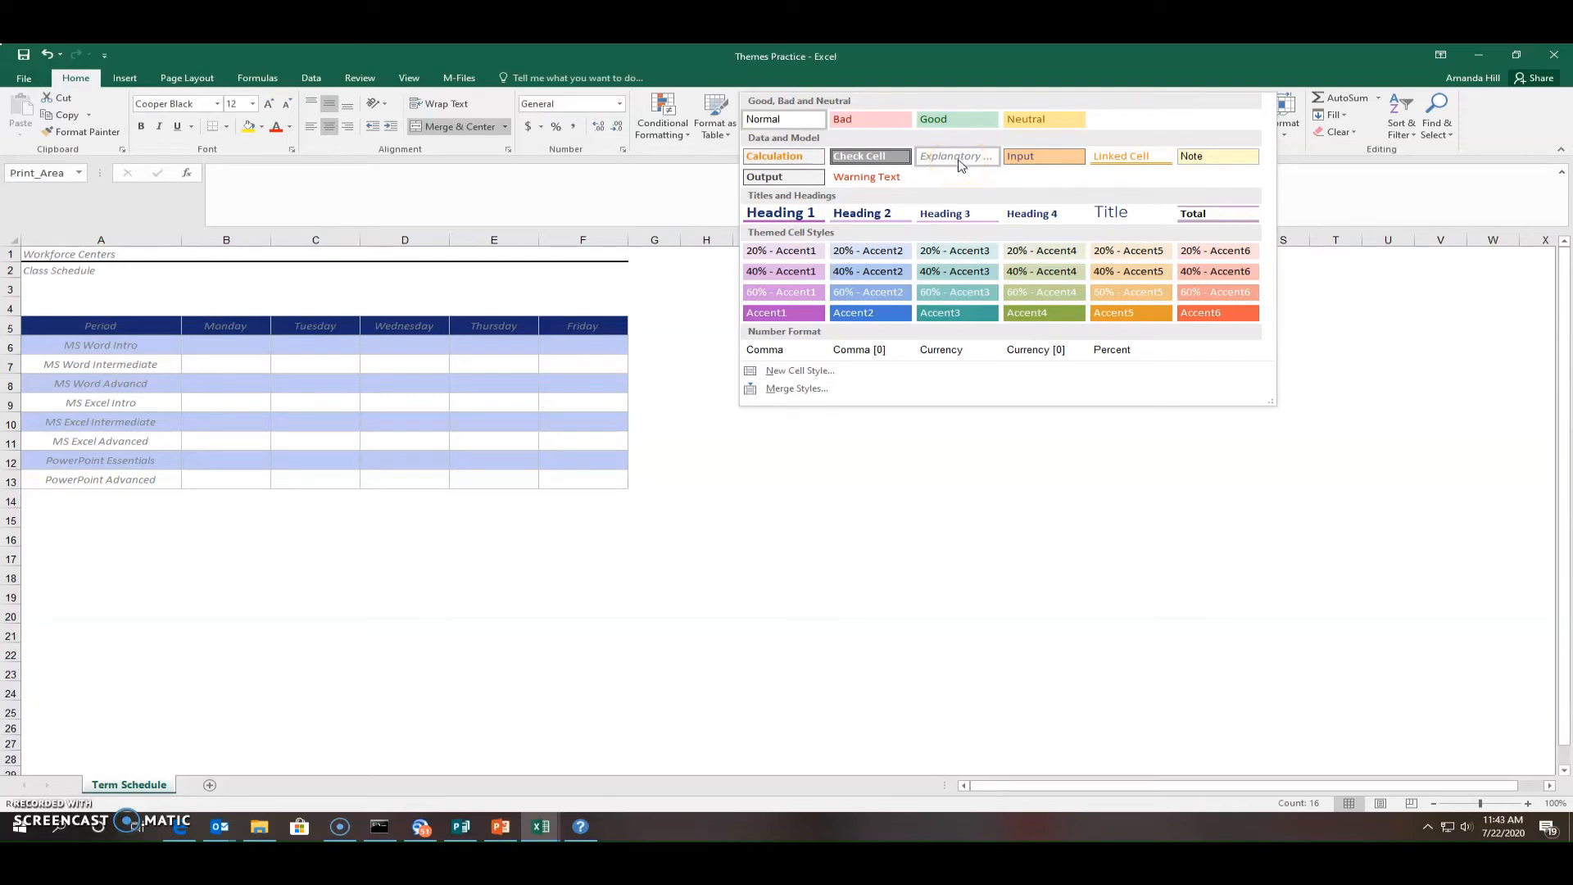
{"action": "left_click", "coordinate": [959, 157]}
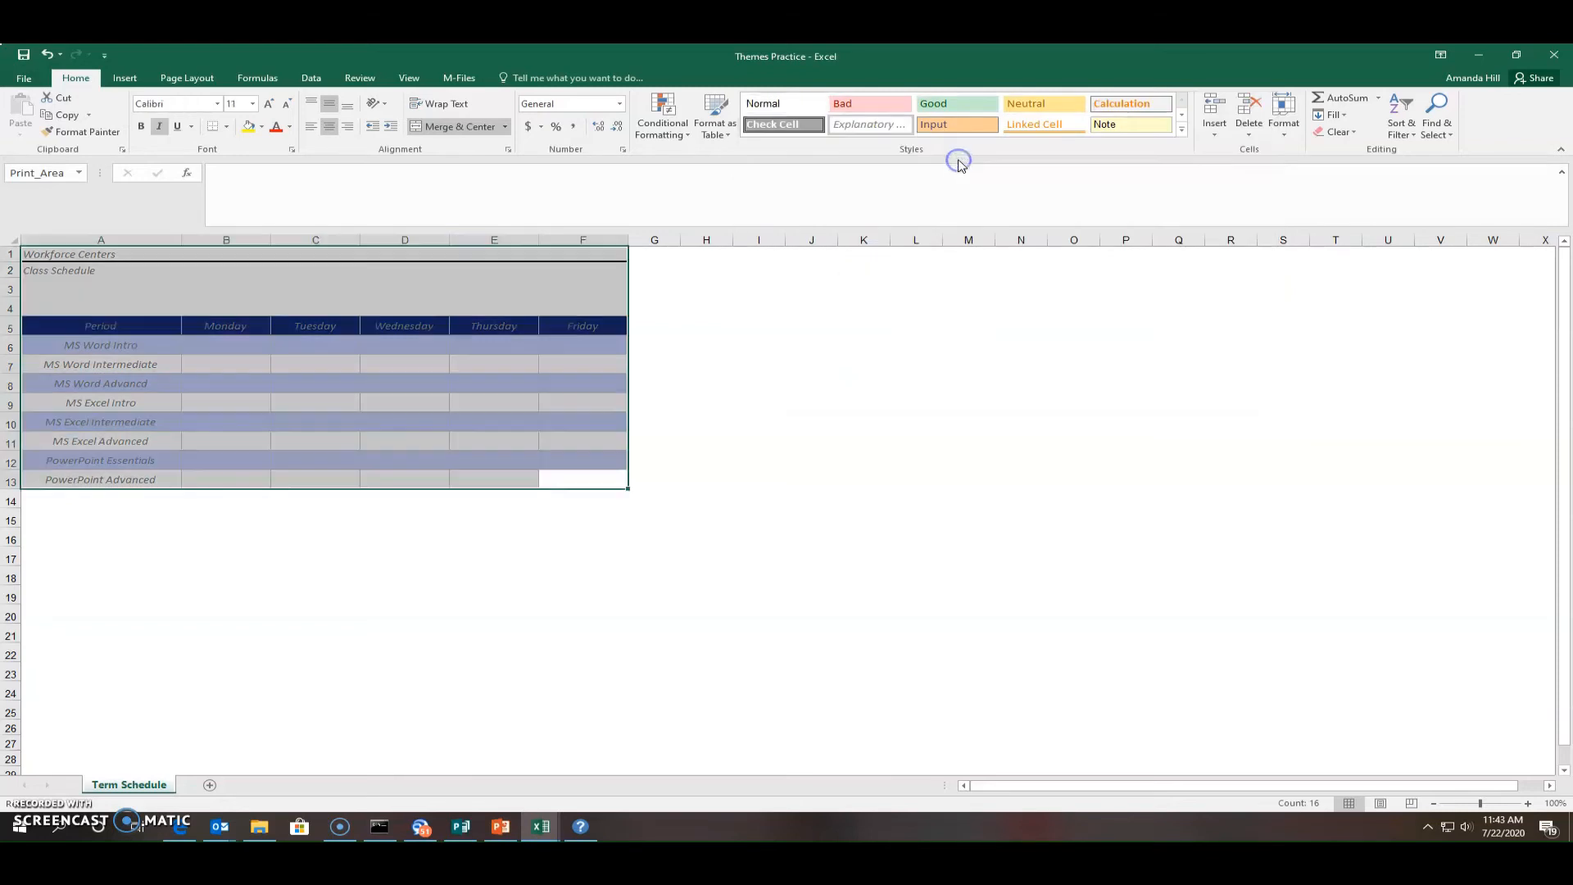
{"action": "left_click", "coordinate": [766, 440]}
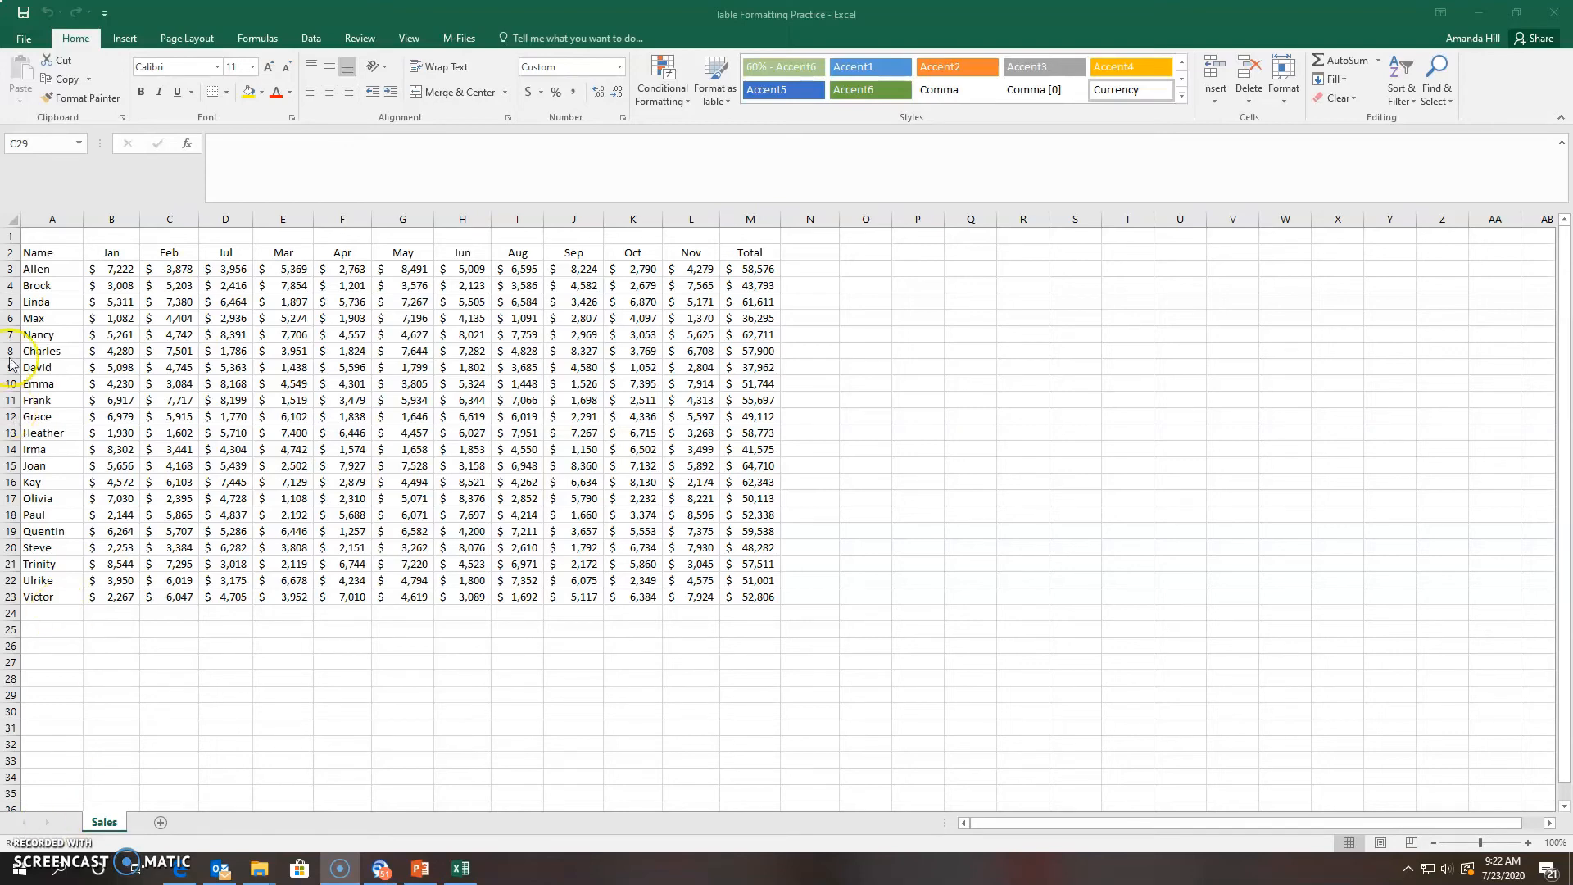
On the Sales sheet, start the data selection at cell A2
{"action": "left_click", "coordinate": [44, 251]}
Format A2:M23 as a table in Table Style Medium 7 with headers
{"action": "left_click_drag", "start_coordinate": [44, 251], "coordinate": [761, 596]}
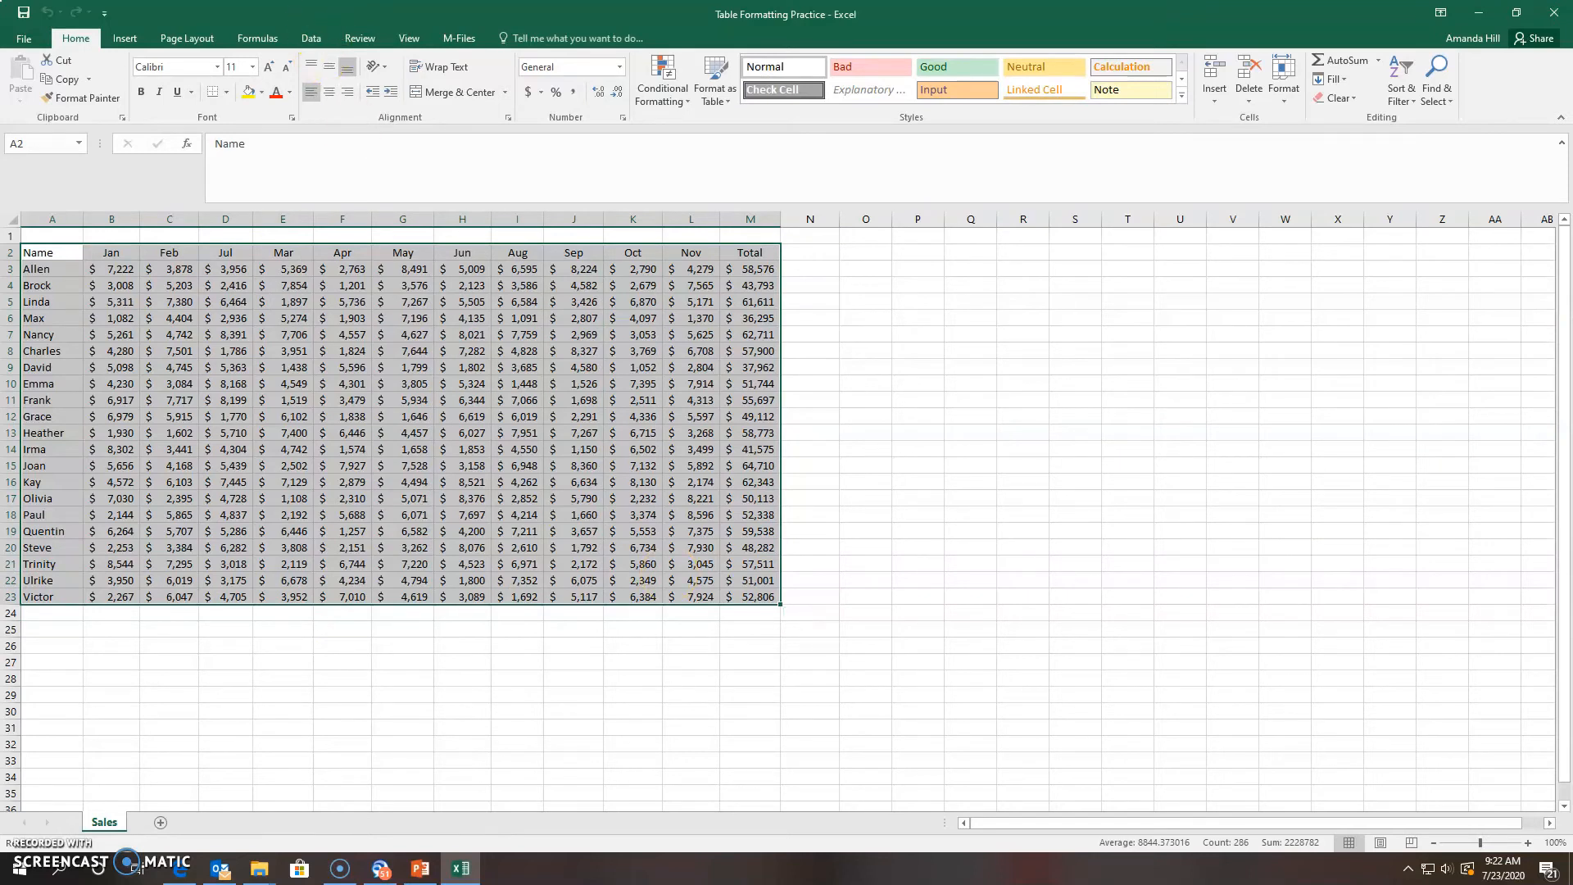
{"action": "left_click", "coordinate": [80, 41]}
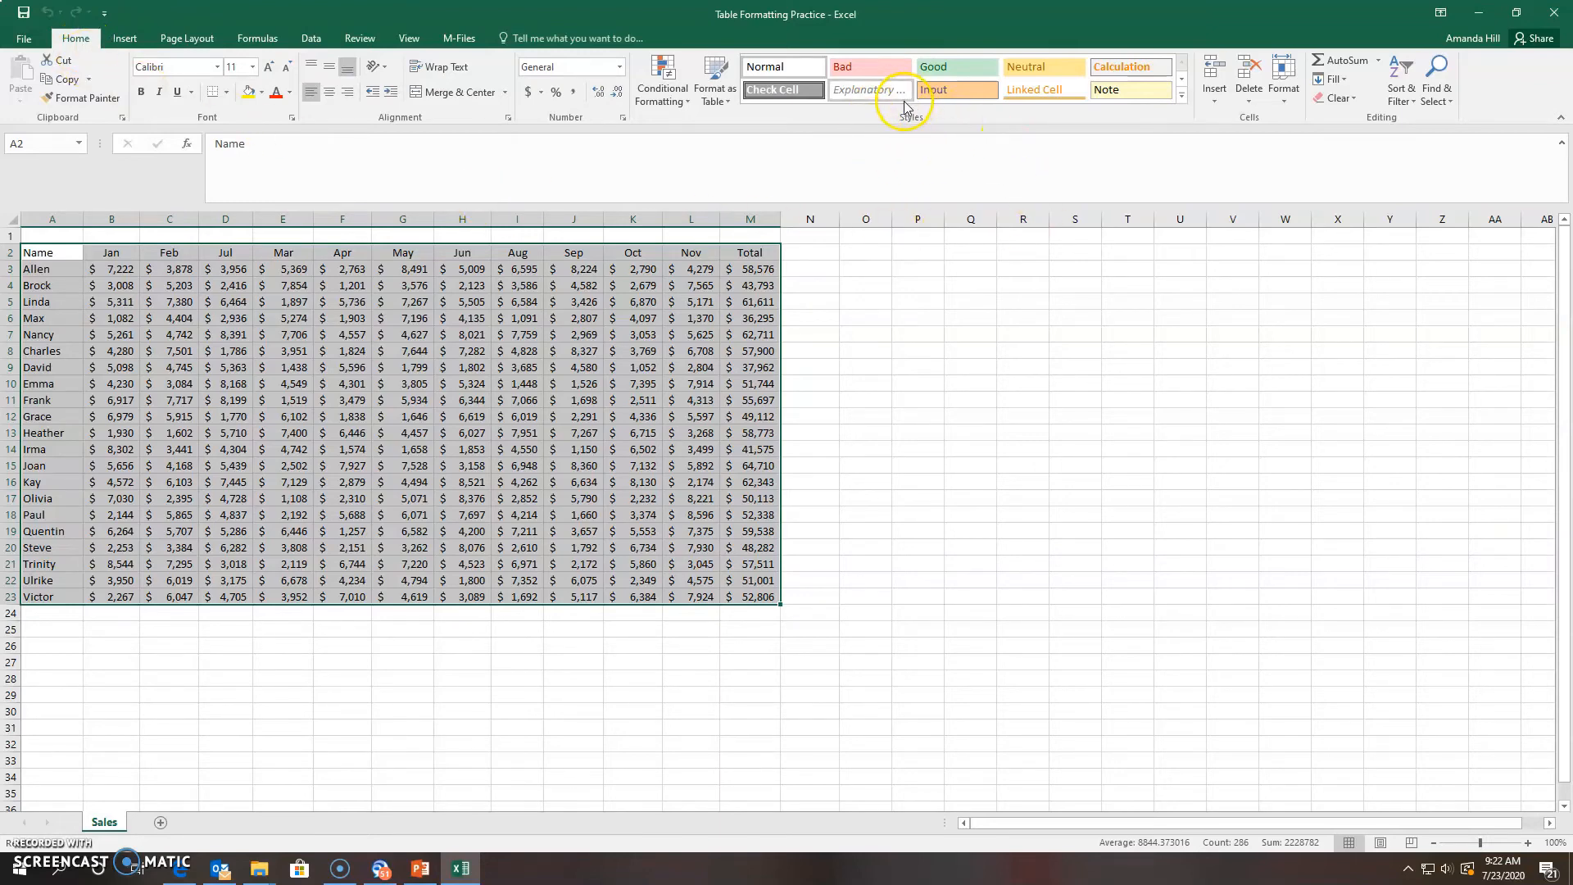
{"action": "left_click", "coordinate": [715, 73]}
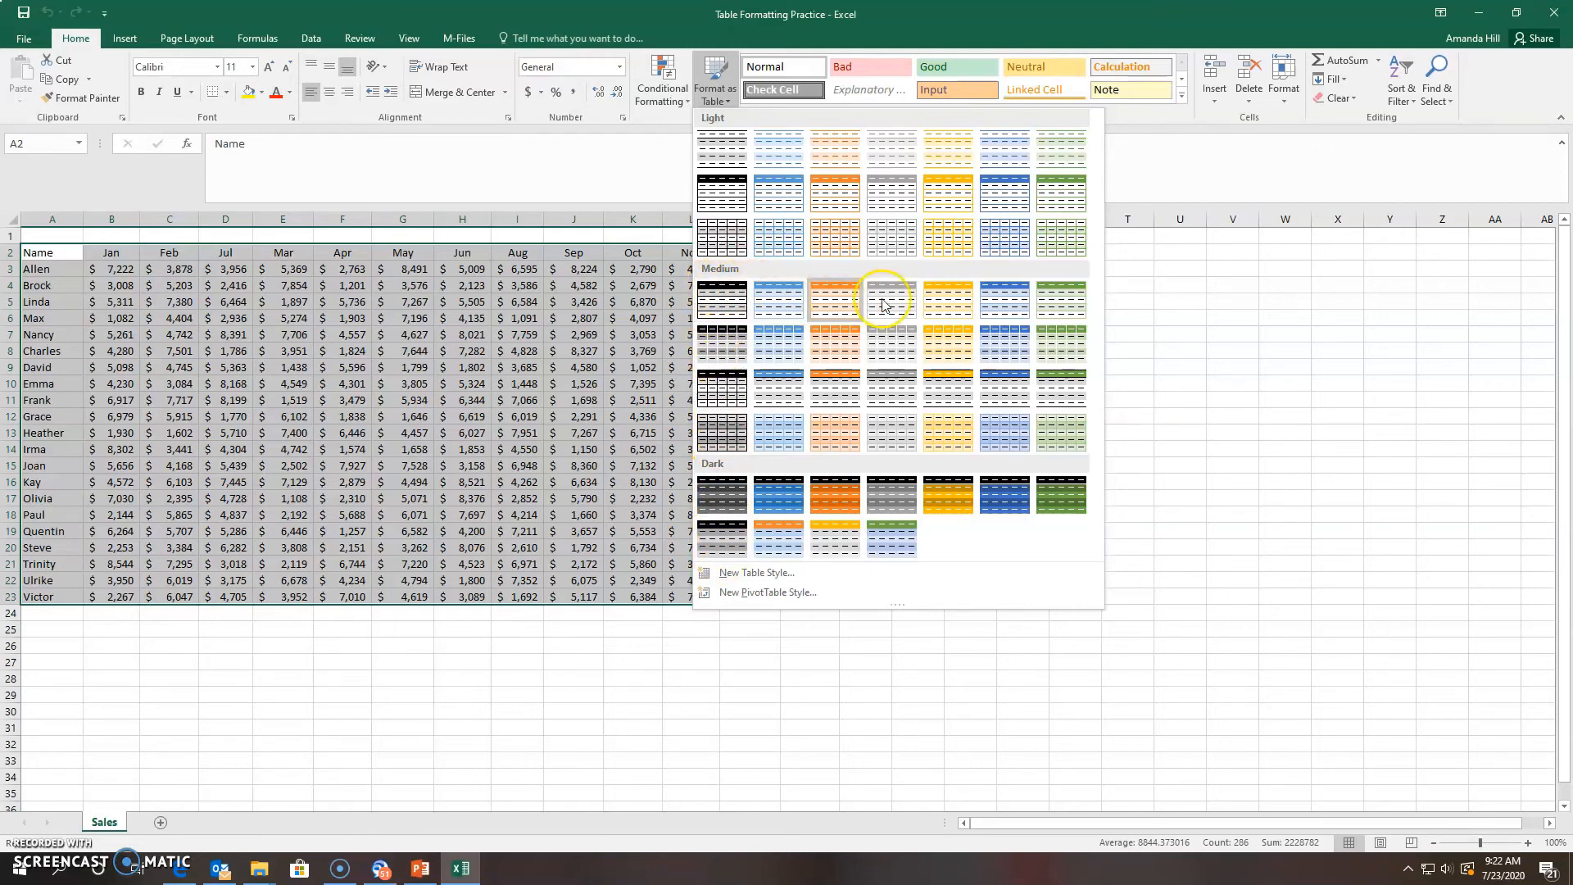
{"action": "left_click", "coordinate": [1063, 319]}
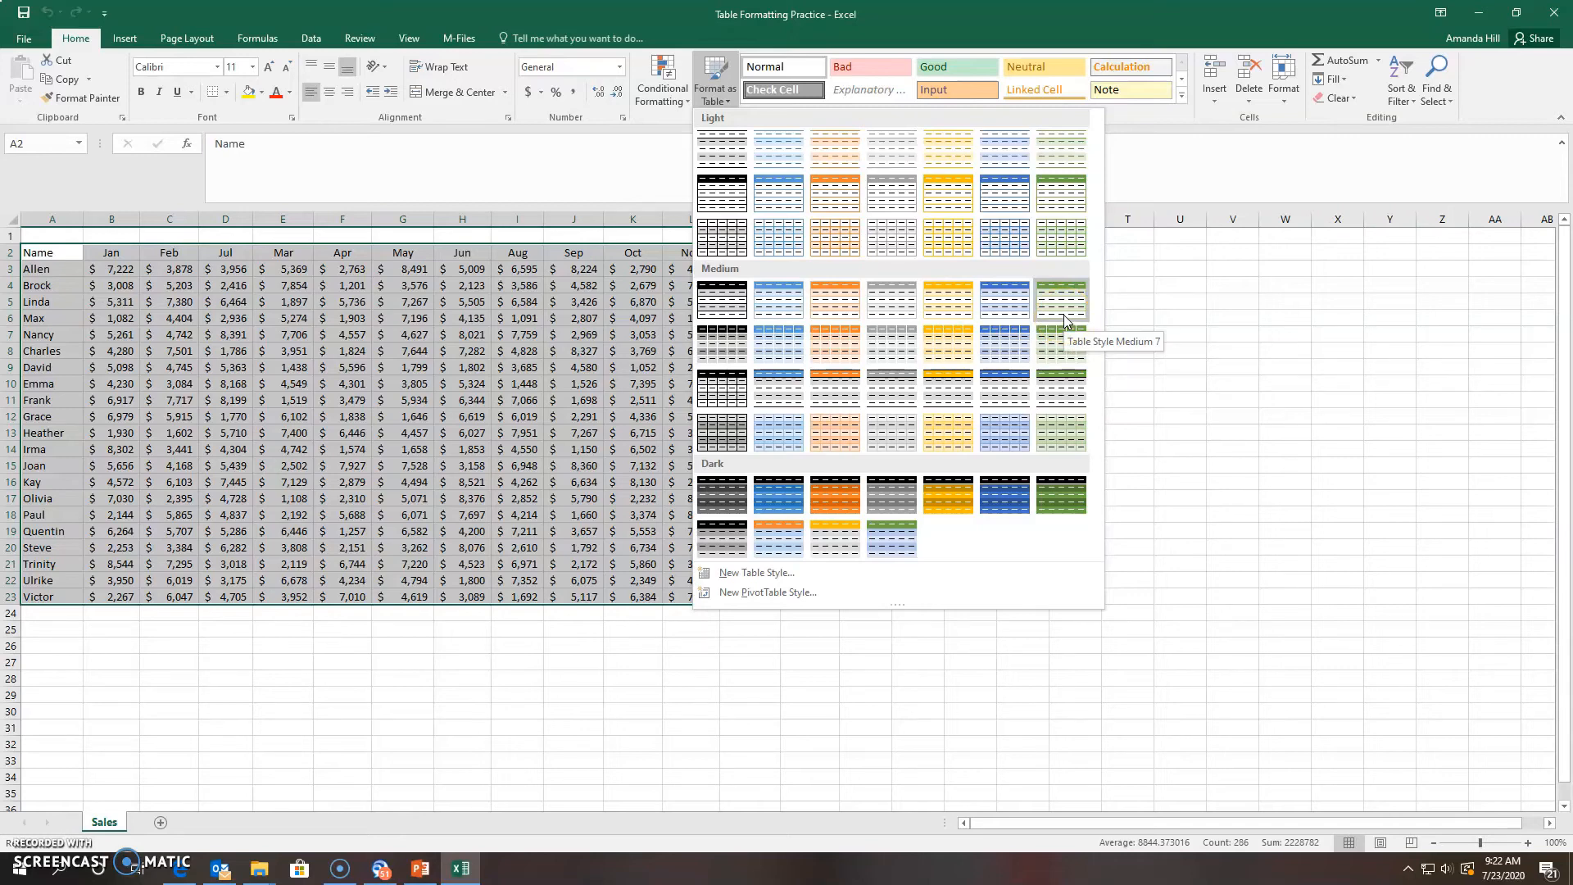
{"action": "left_click", "coordinate": [1069, 293]}
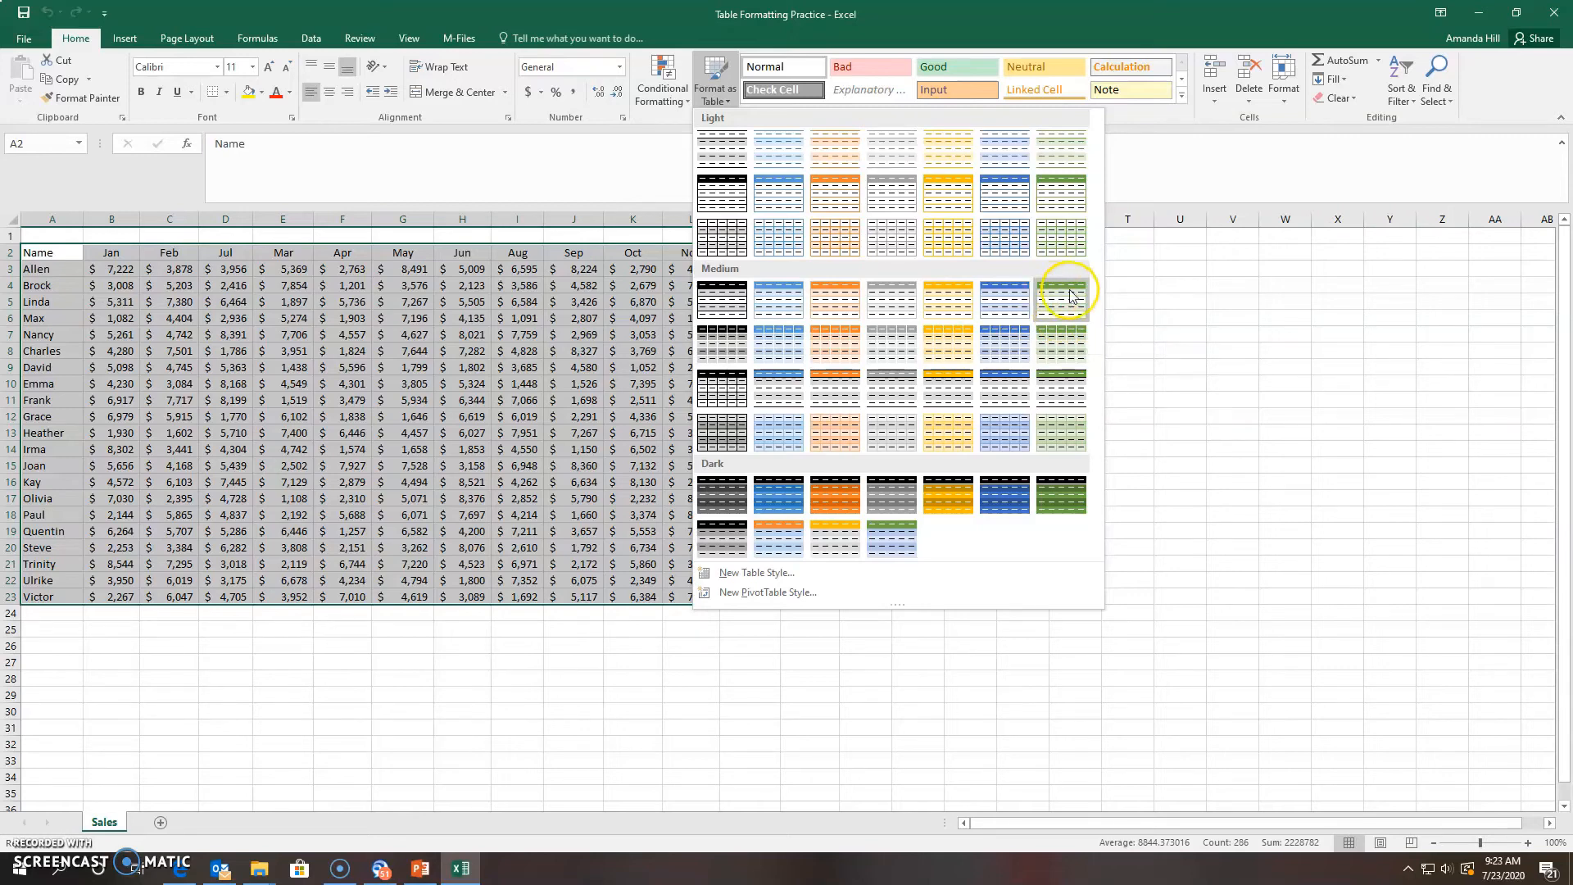
{"action": "left_click", "coordinate": [1065, 318]}
{"action": "left_click", "coordinate": [1064, 317]}
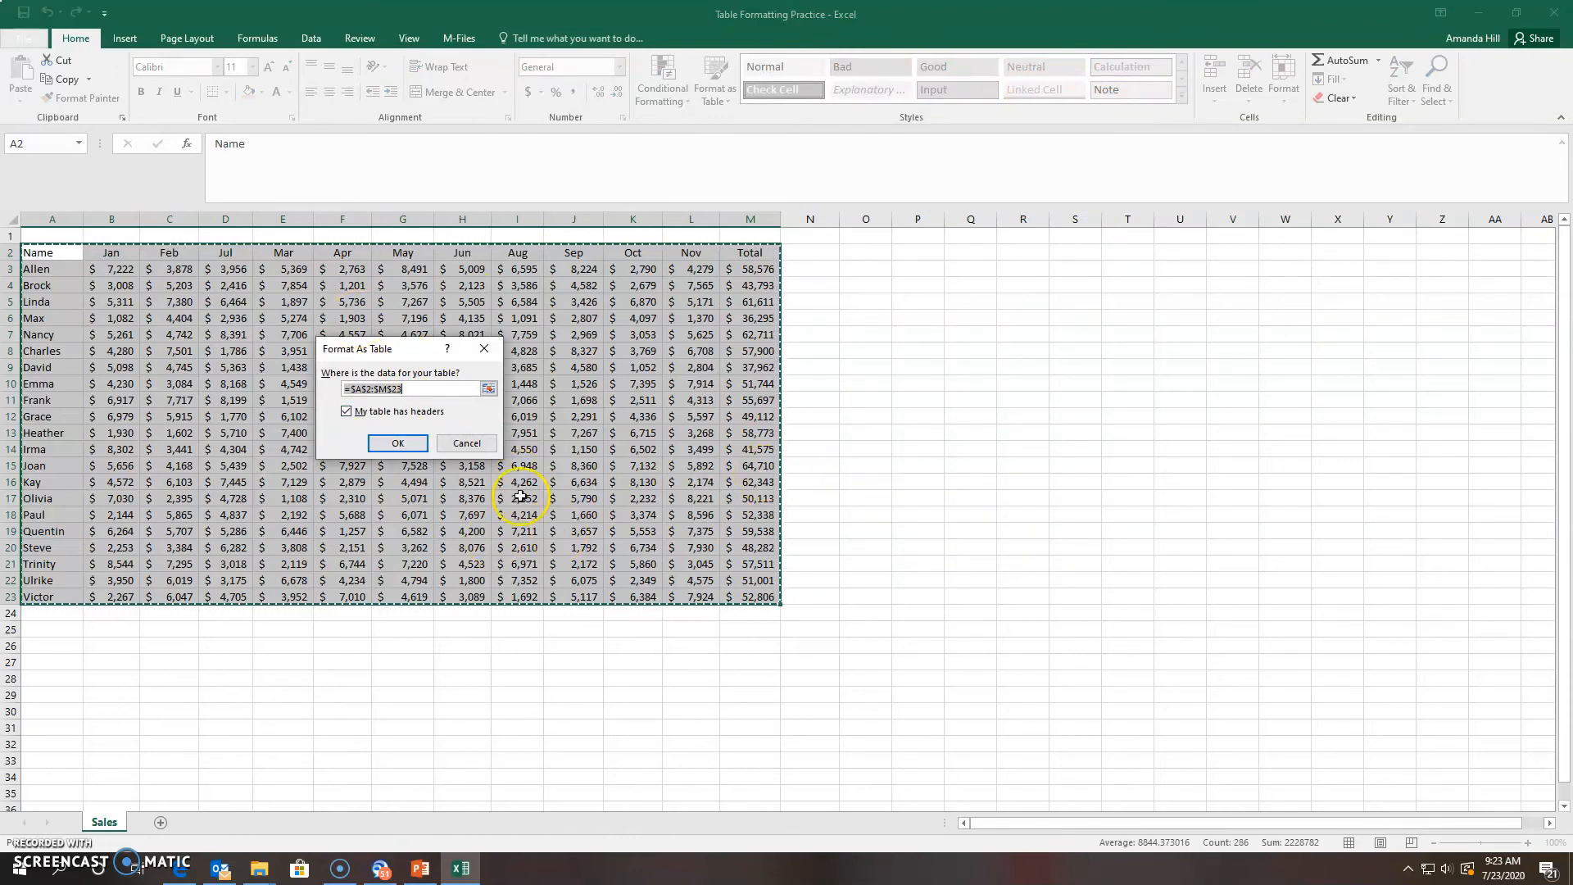
{"action": "left_click", "coordinate": [392, 445]}
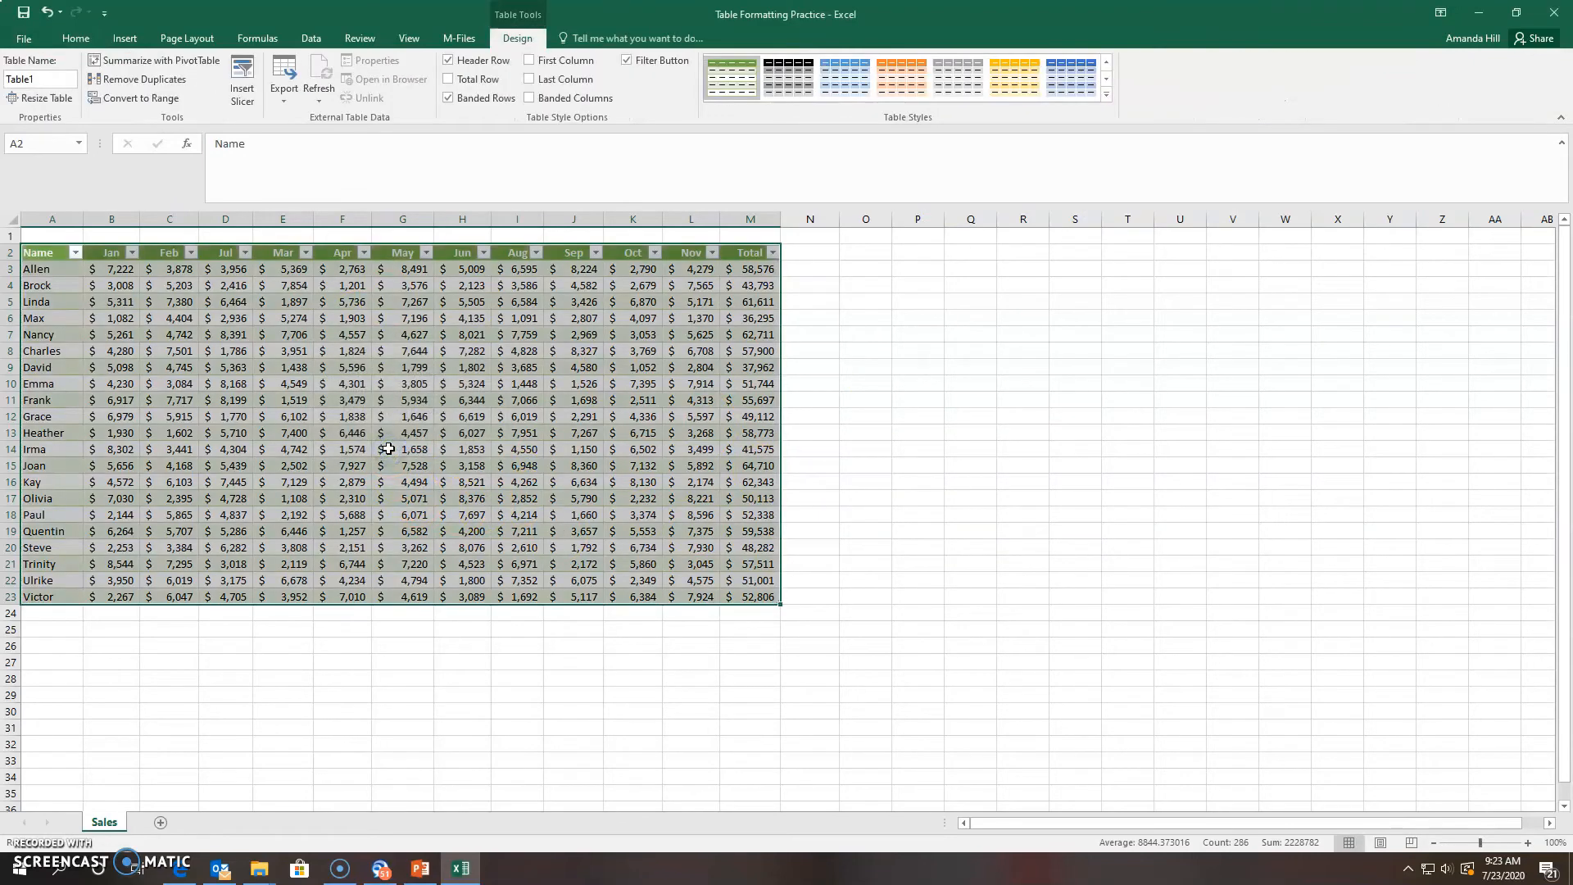
{"action": "left_click", "coordinate": [867, 432]}
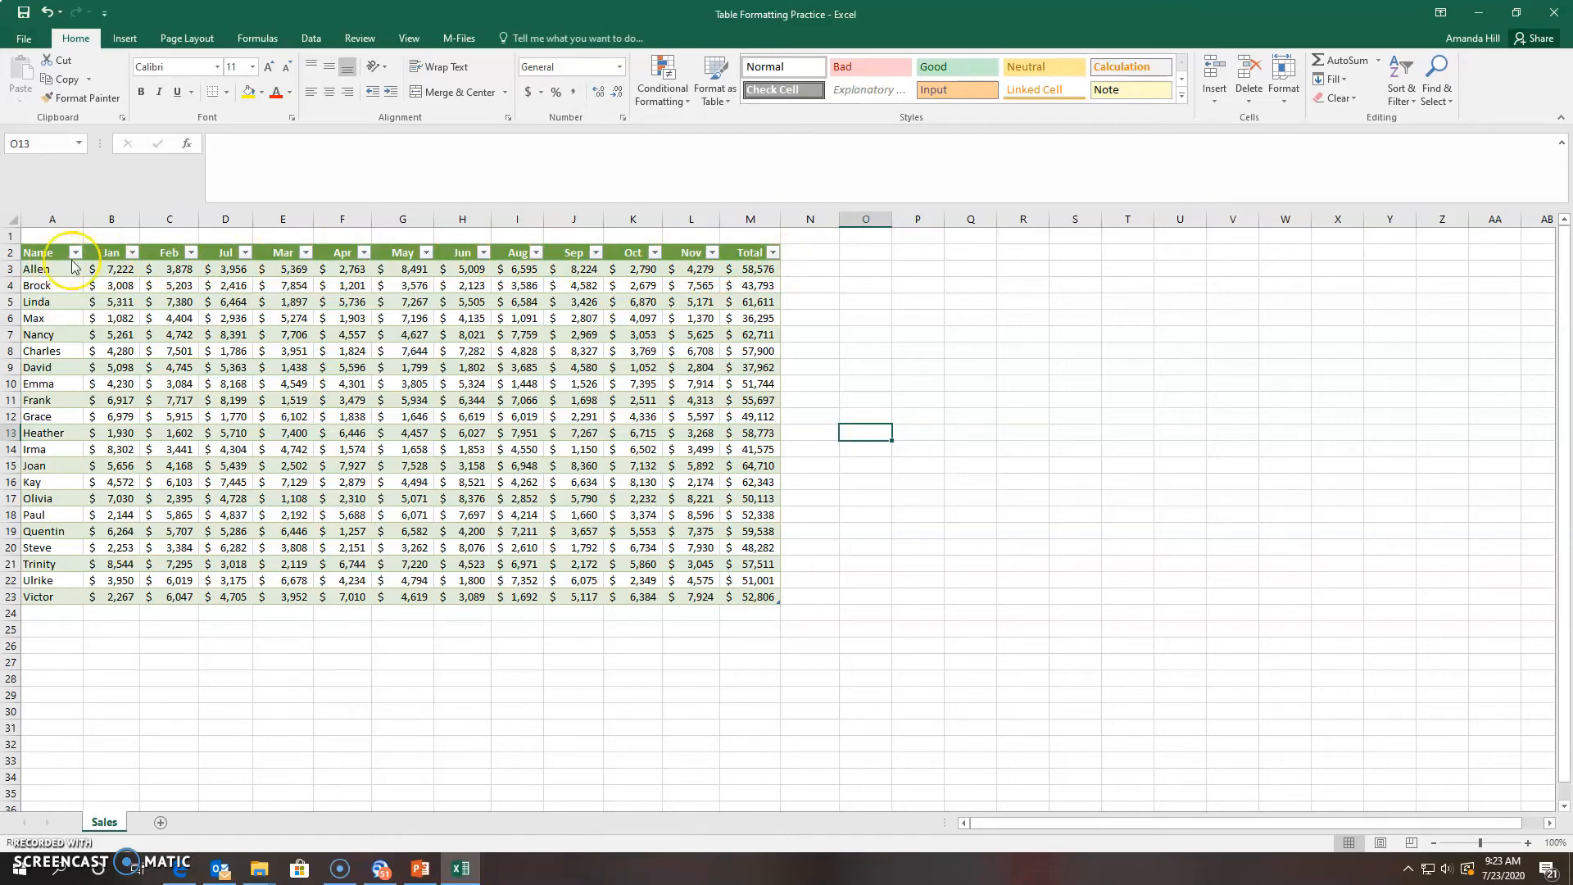
{"action": "left_click", "coordinate": [772, 254]}
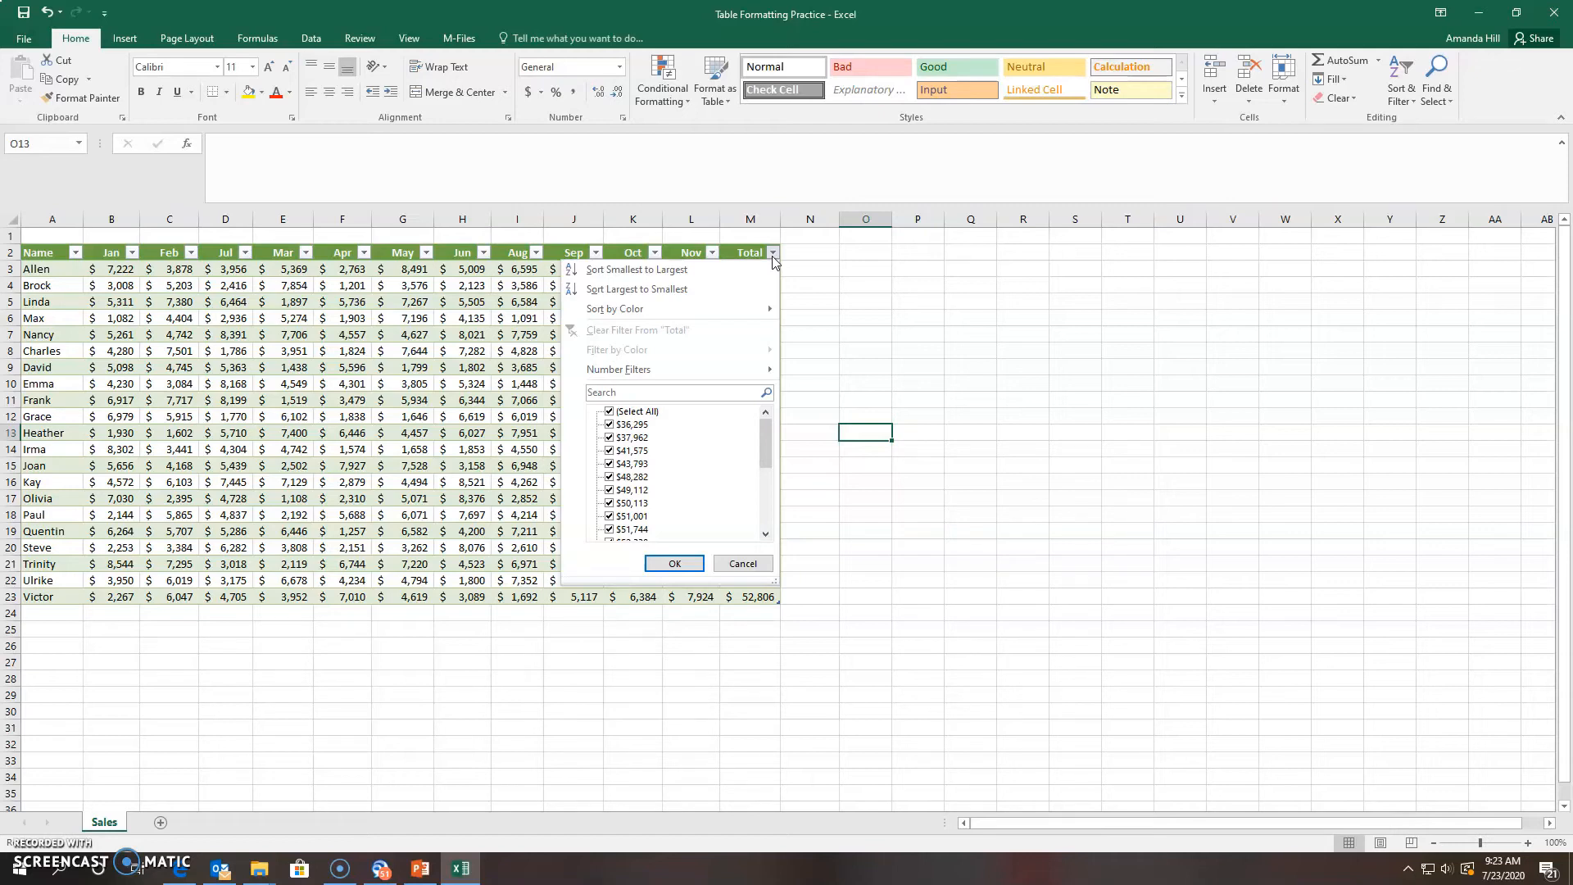
{"action": "left_click", "coordinate": [687, 371]}
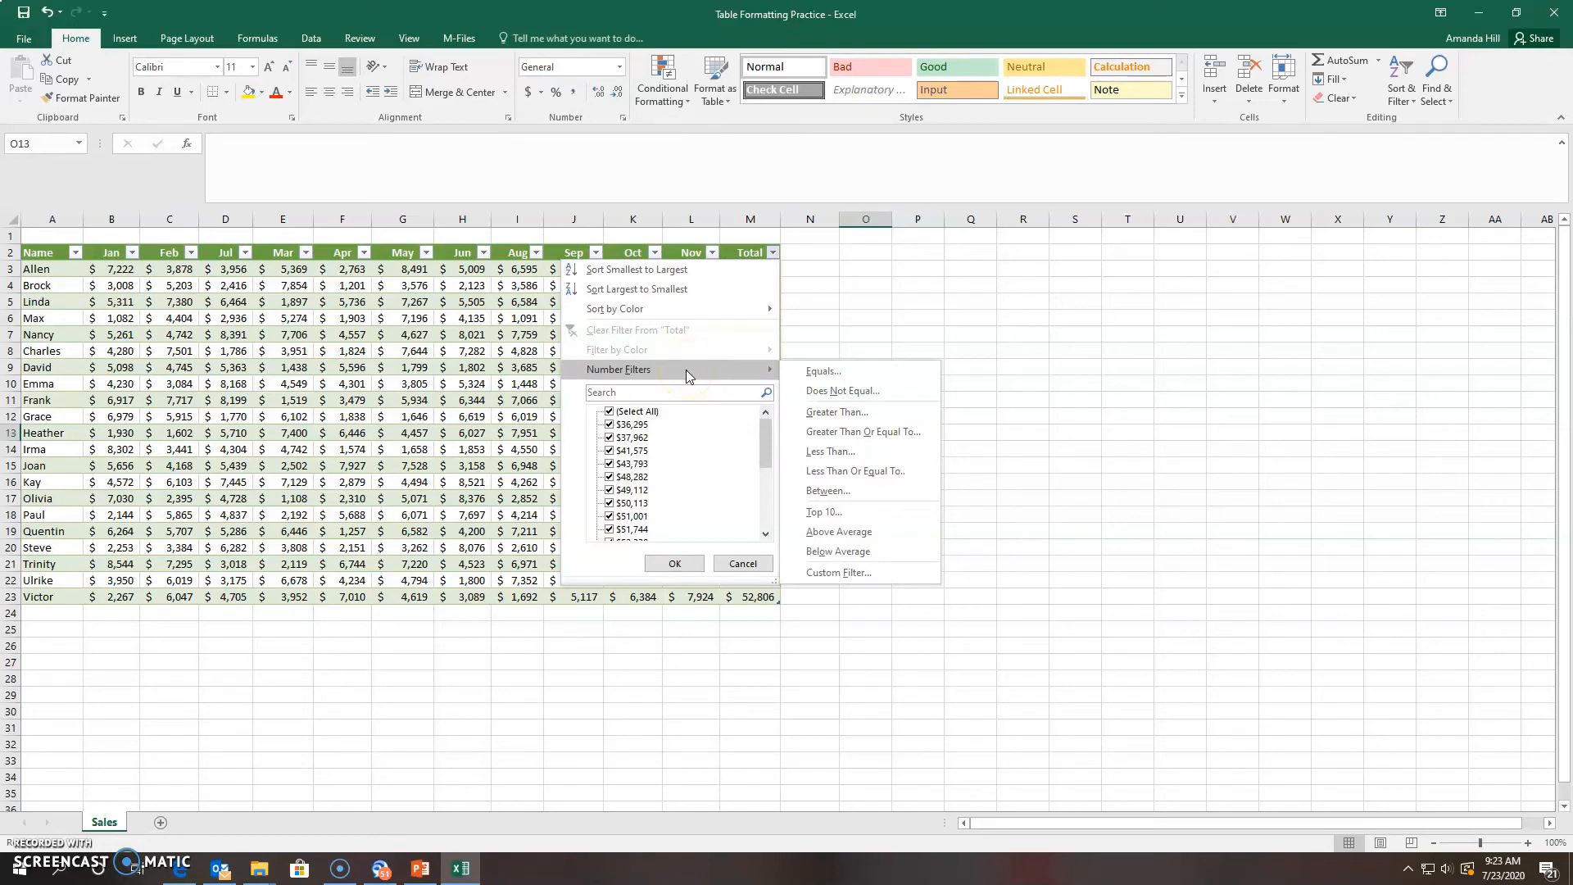
{"action": "left_click", "coordinate": [846, 512]}
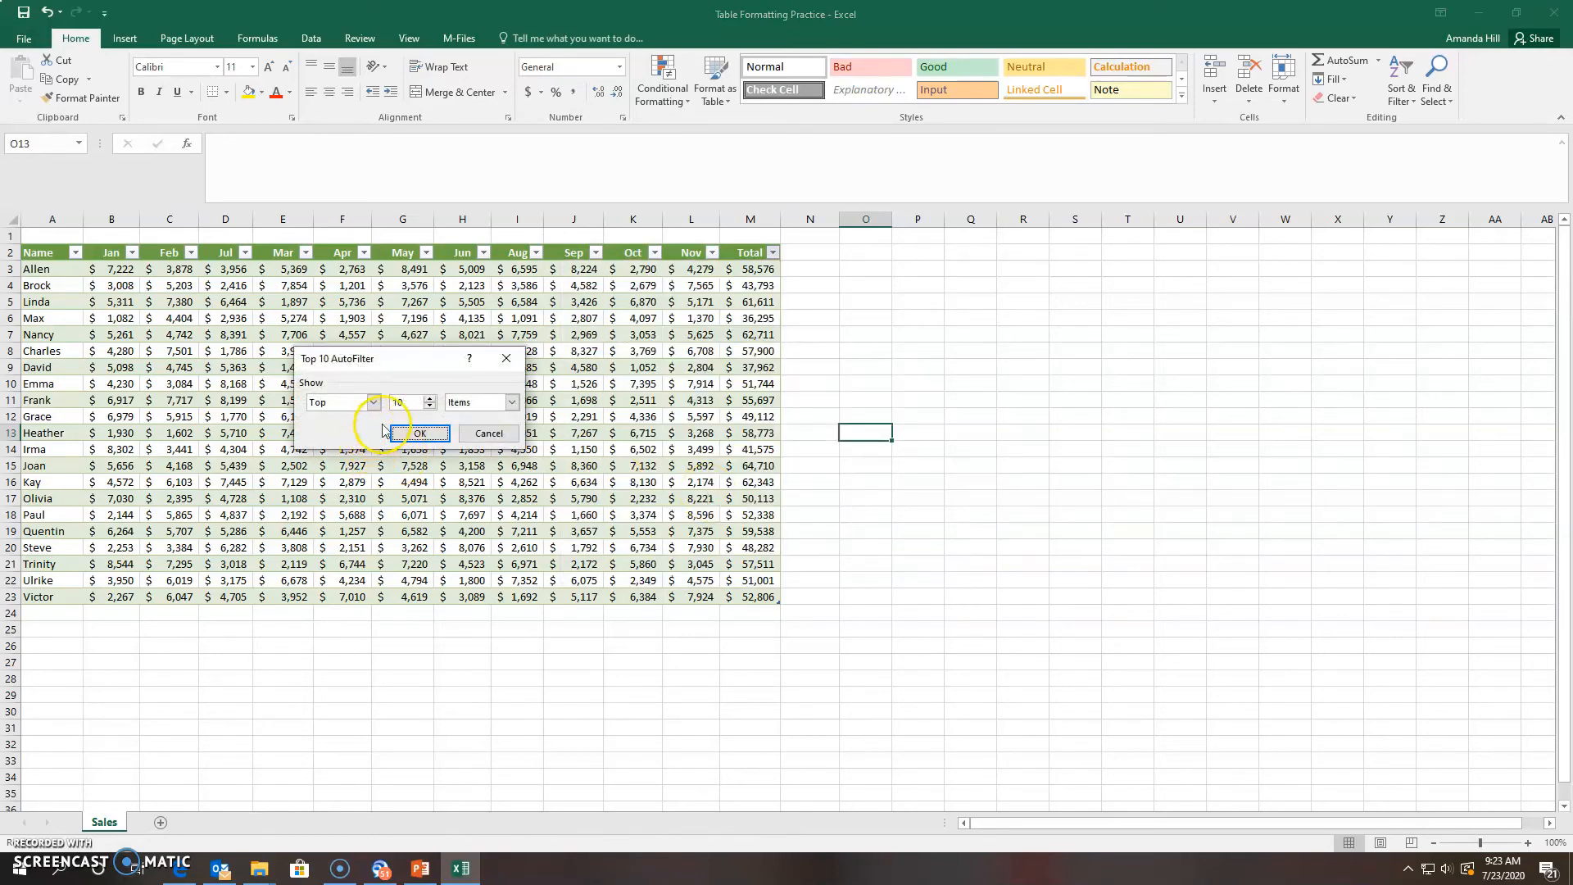
{"action": "left_click", "coordinate": [418, 432]}
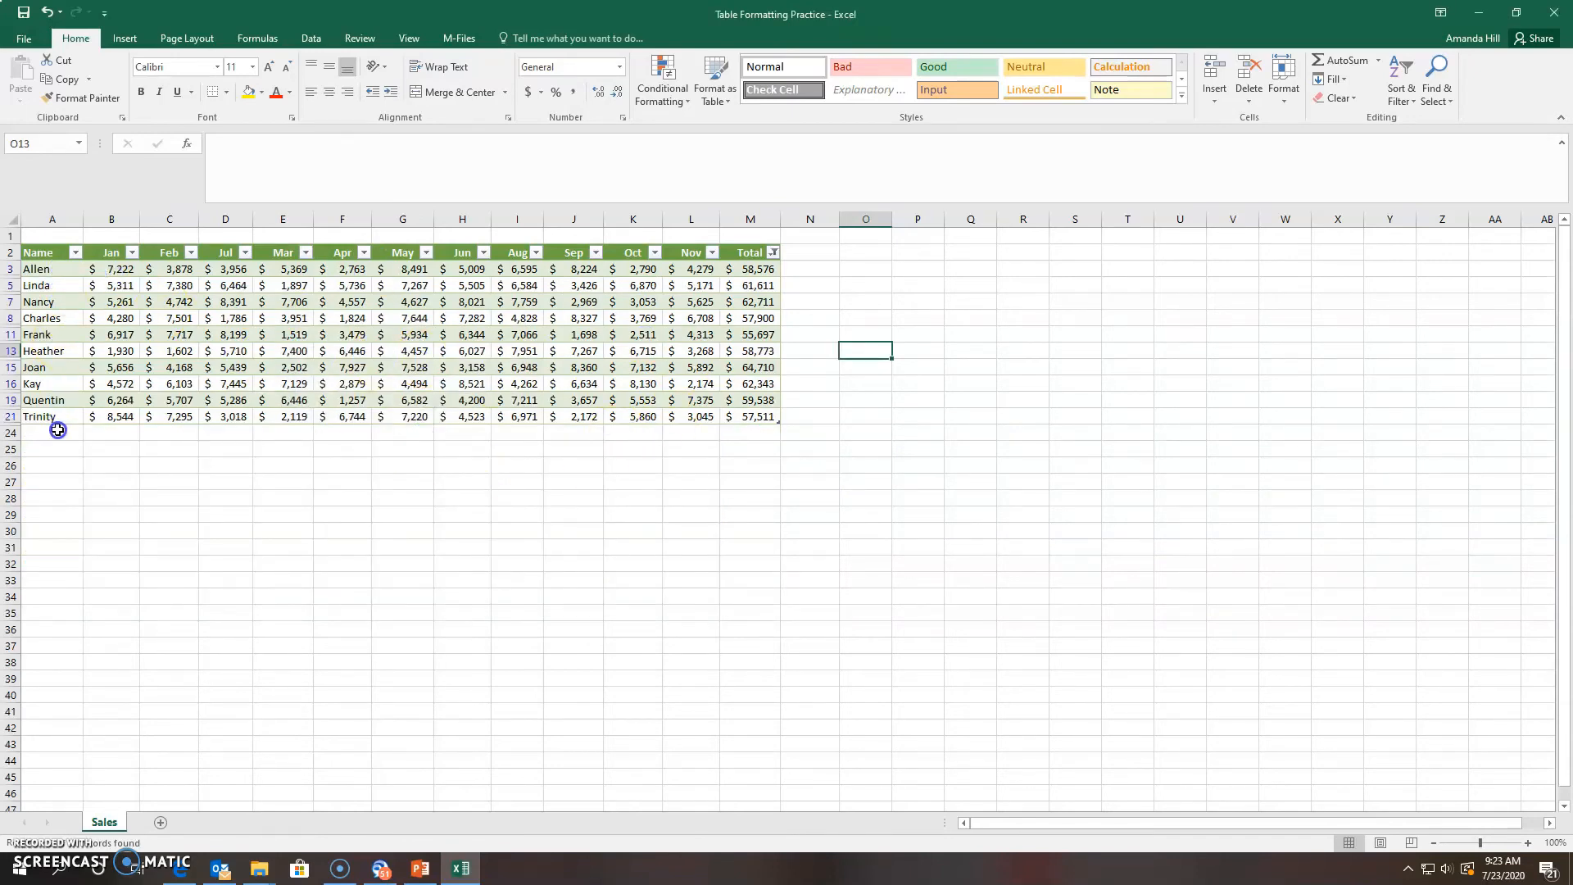
{"action": "left_click", "coordinate": [49, 12]}
{"action": "left_click", "coordinate": [871, 430]}
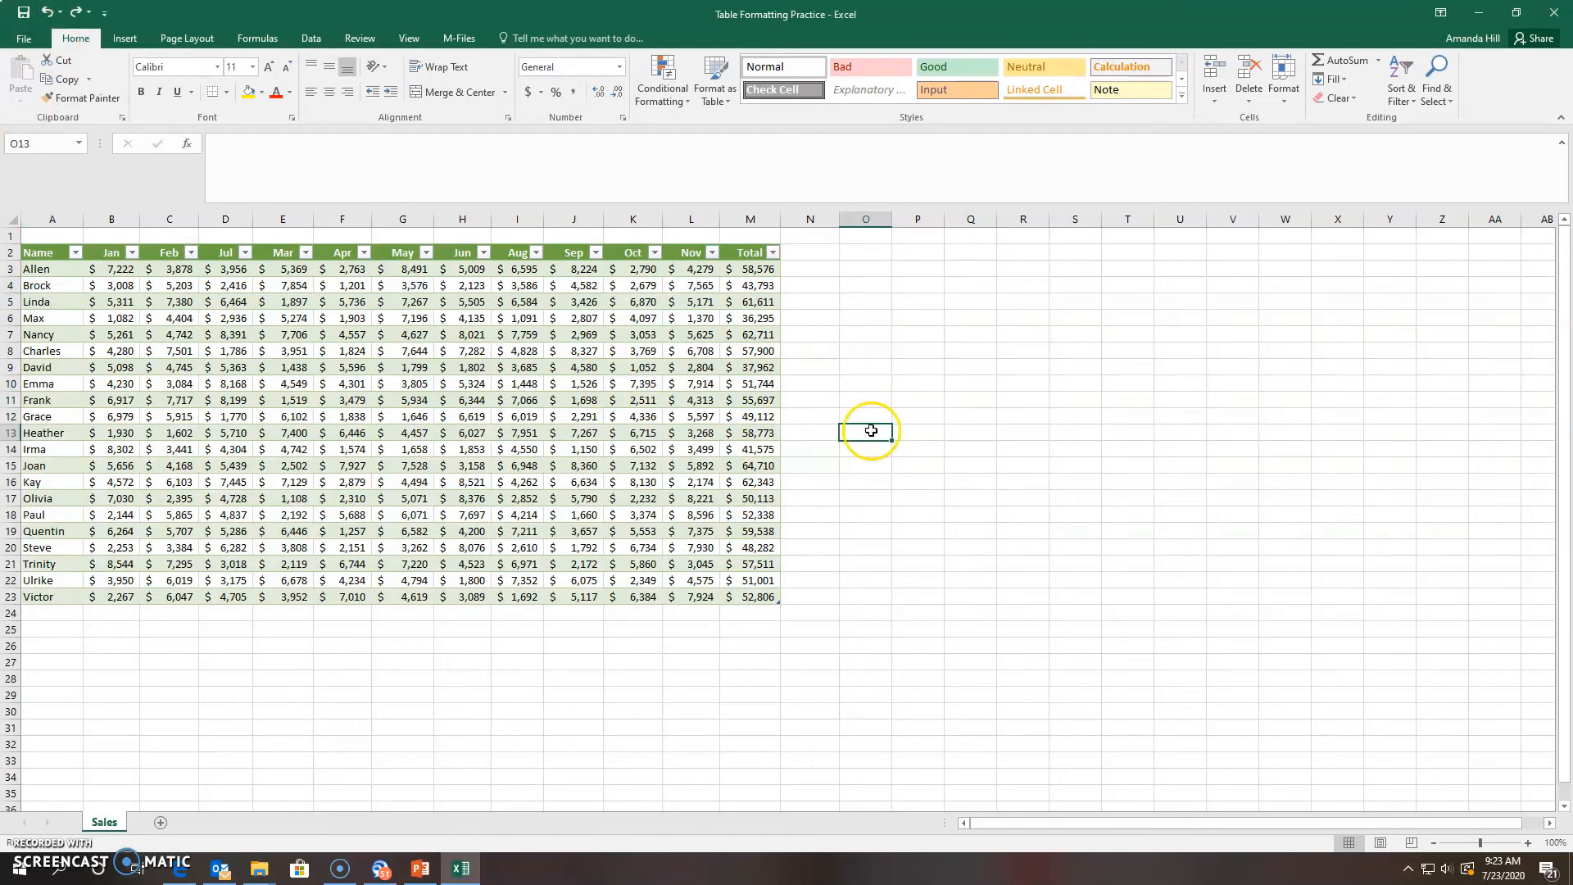
Filter the Apr column to above-average amounts, then undo the filter
{"action": "left_click", "coordinate": [364, 253]}
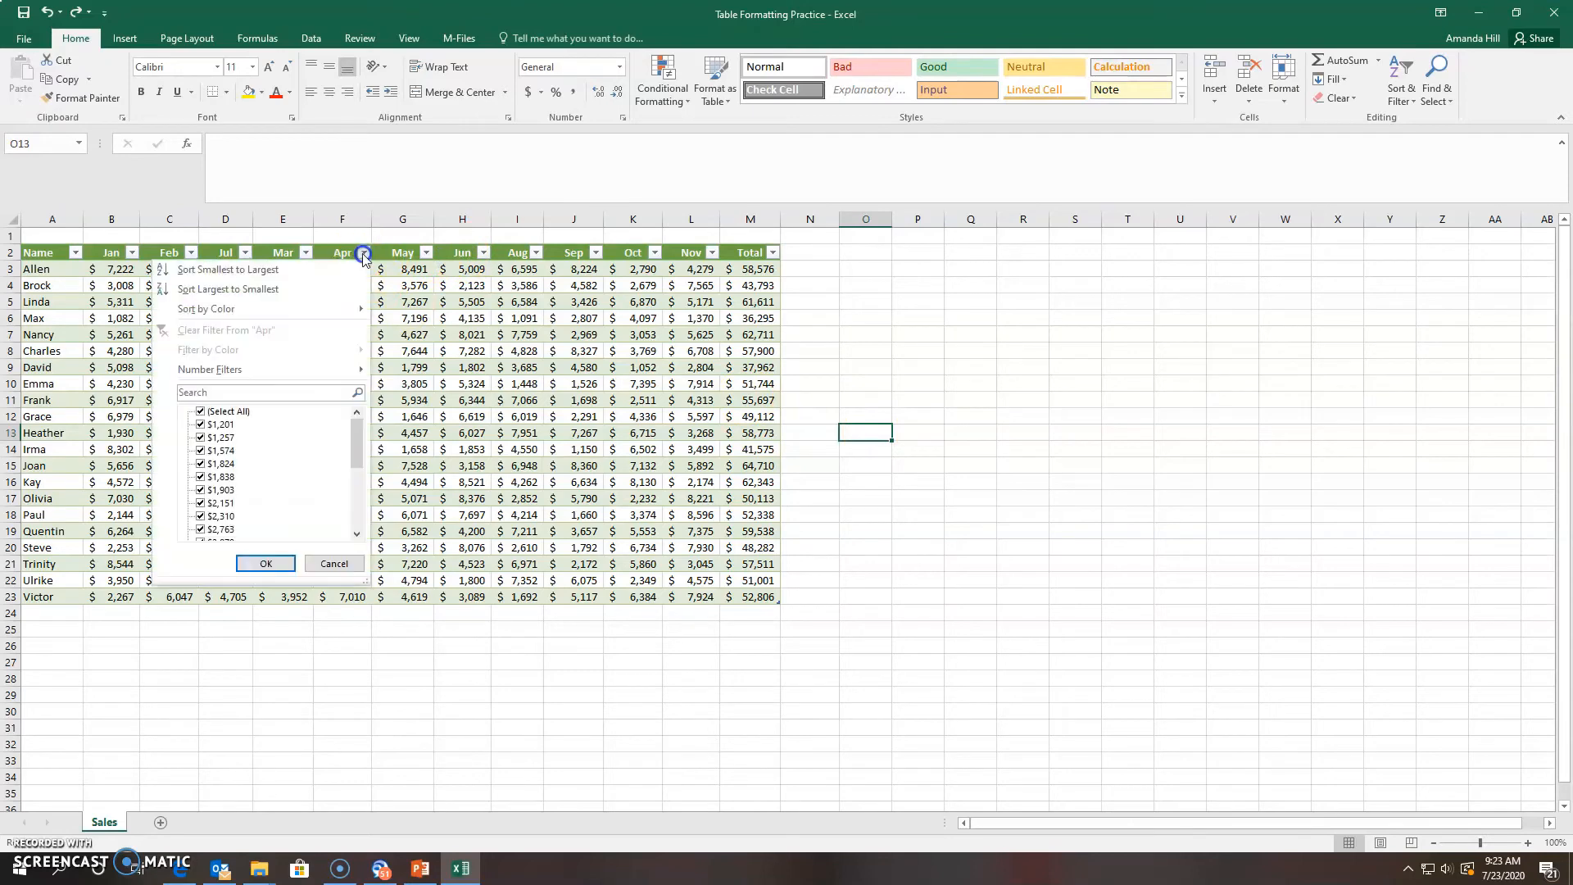
{"action": "left_click", "coordinate": [298, 376]}
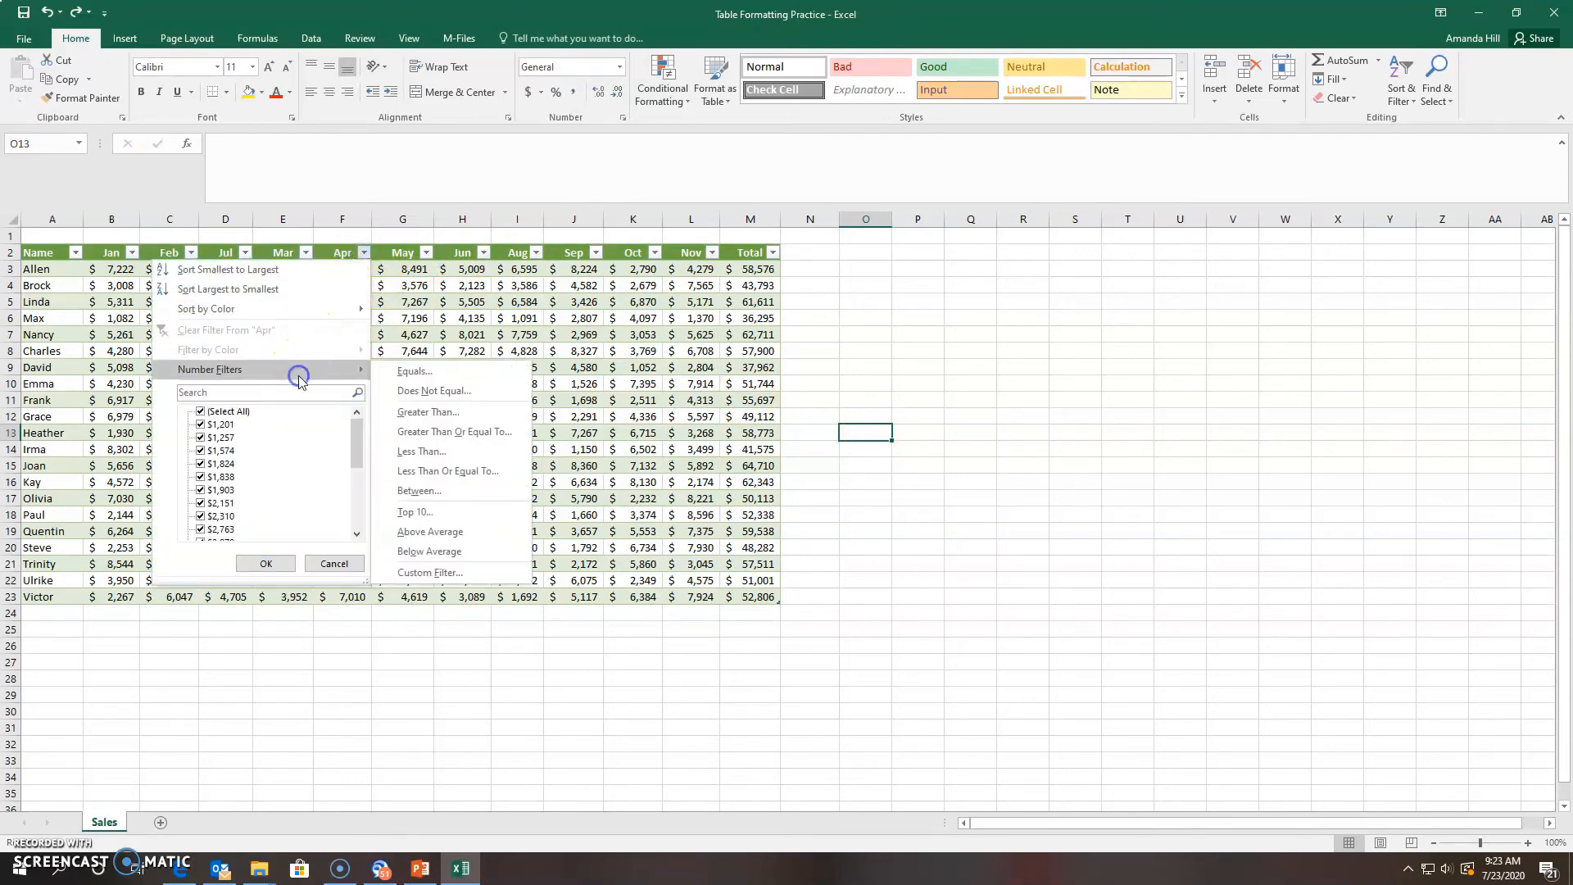
{"action": "left_click", "coordinate": [483, 531]}
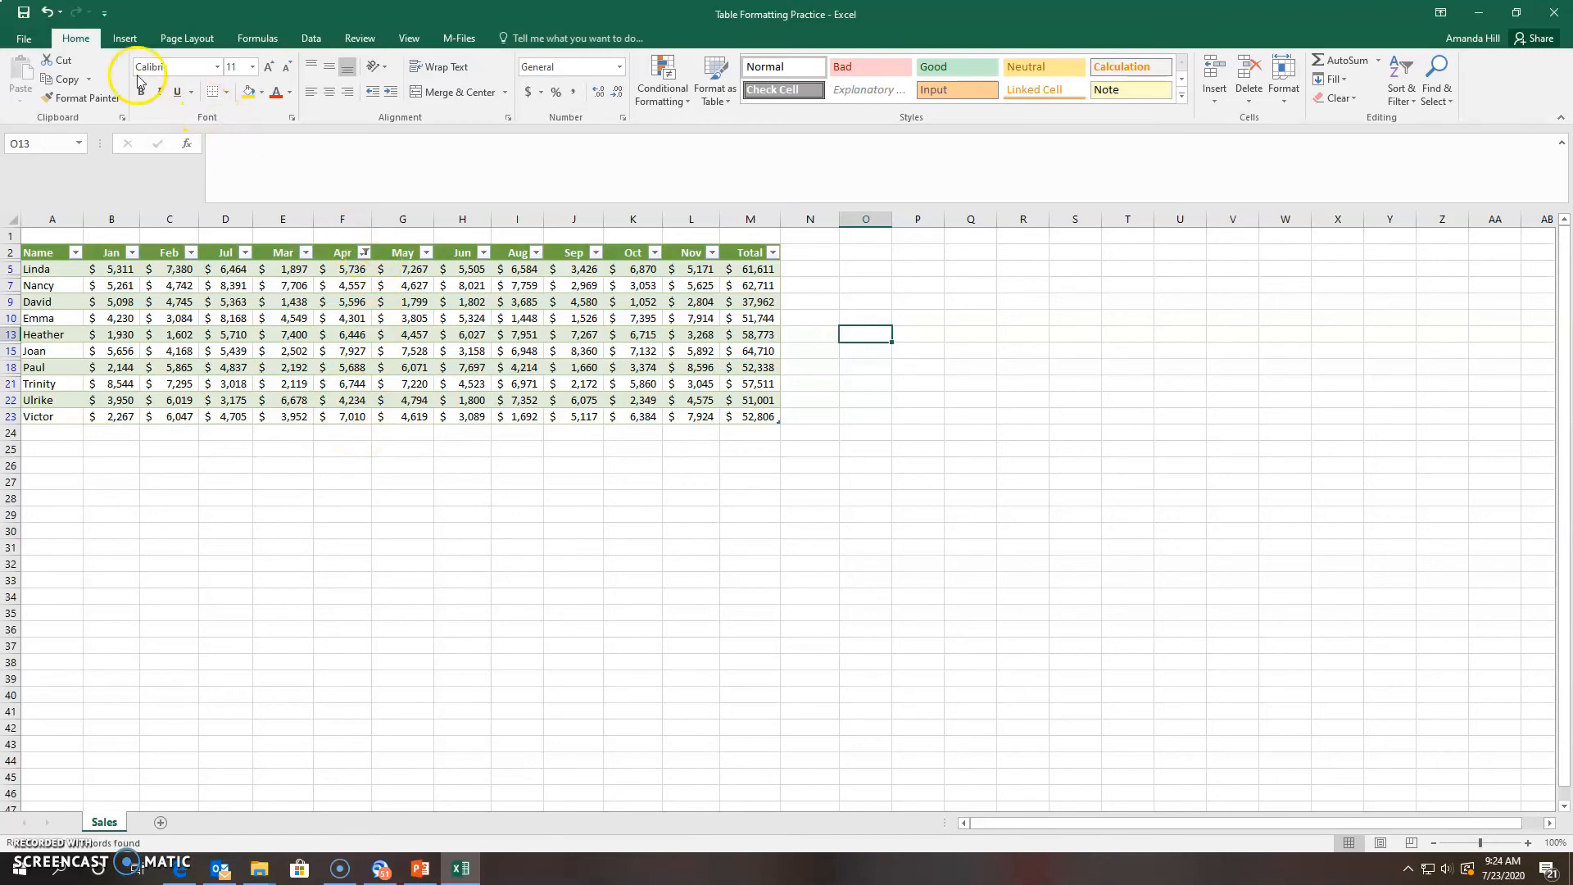
{"action": "left_click", "coordinate": [46, 13]}
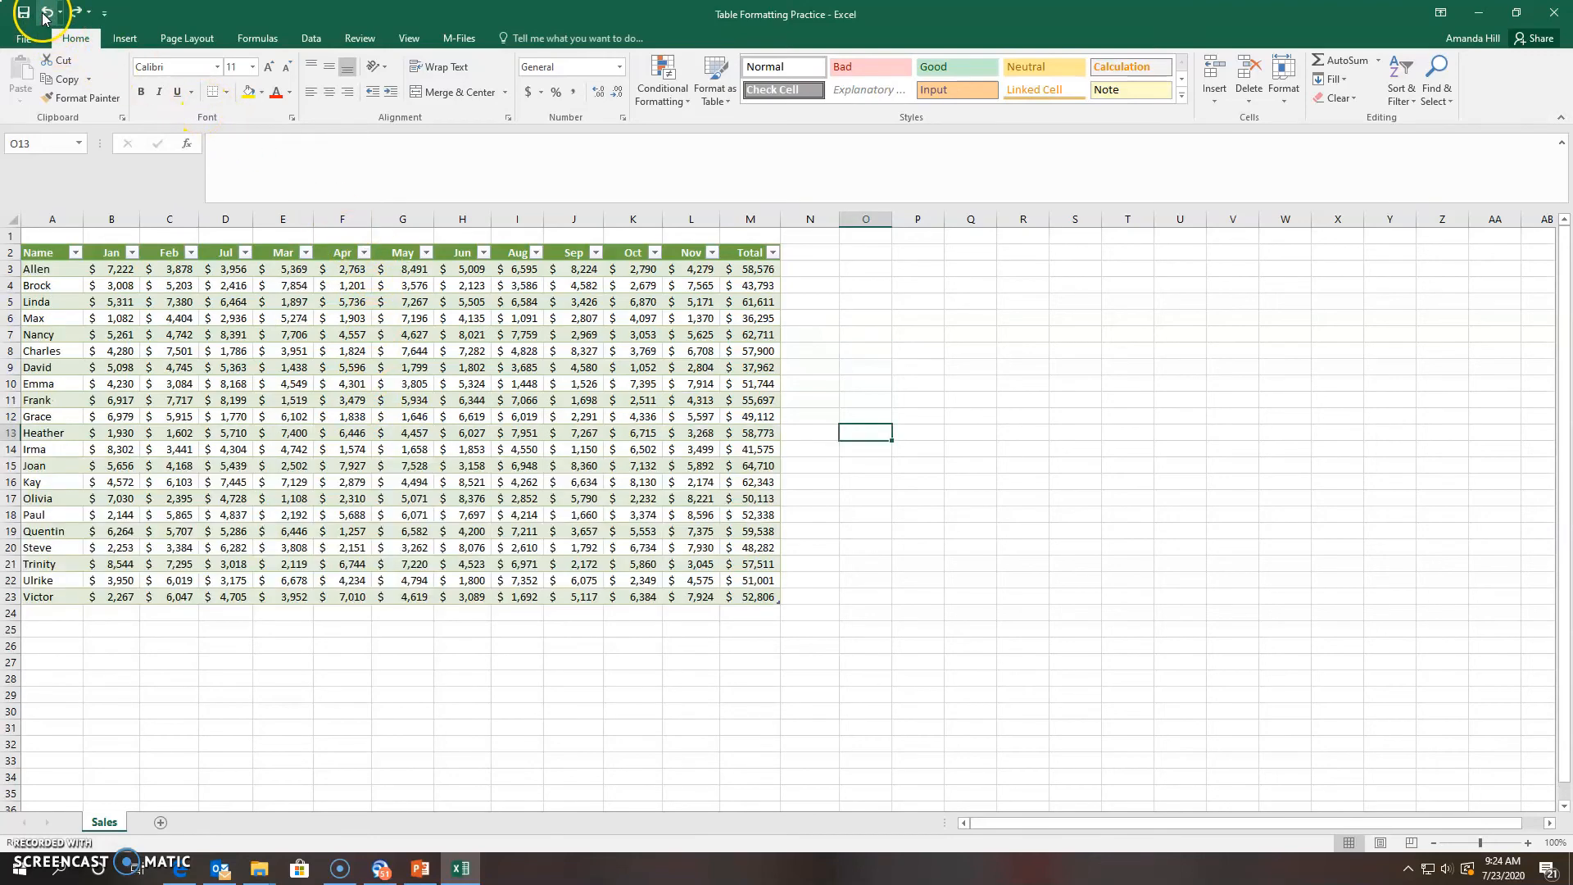
Sort the table by Name Z to A, then back to A to Z
{"action": "left_click", "coordinate": [76, 253]}
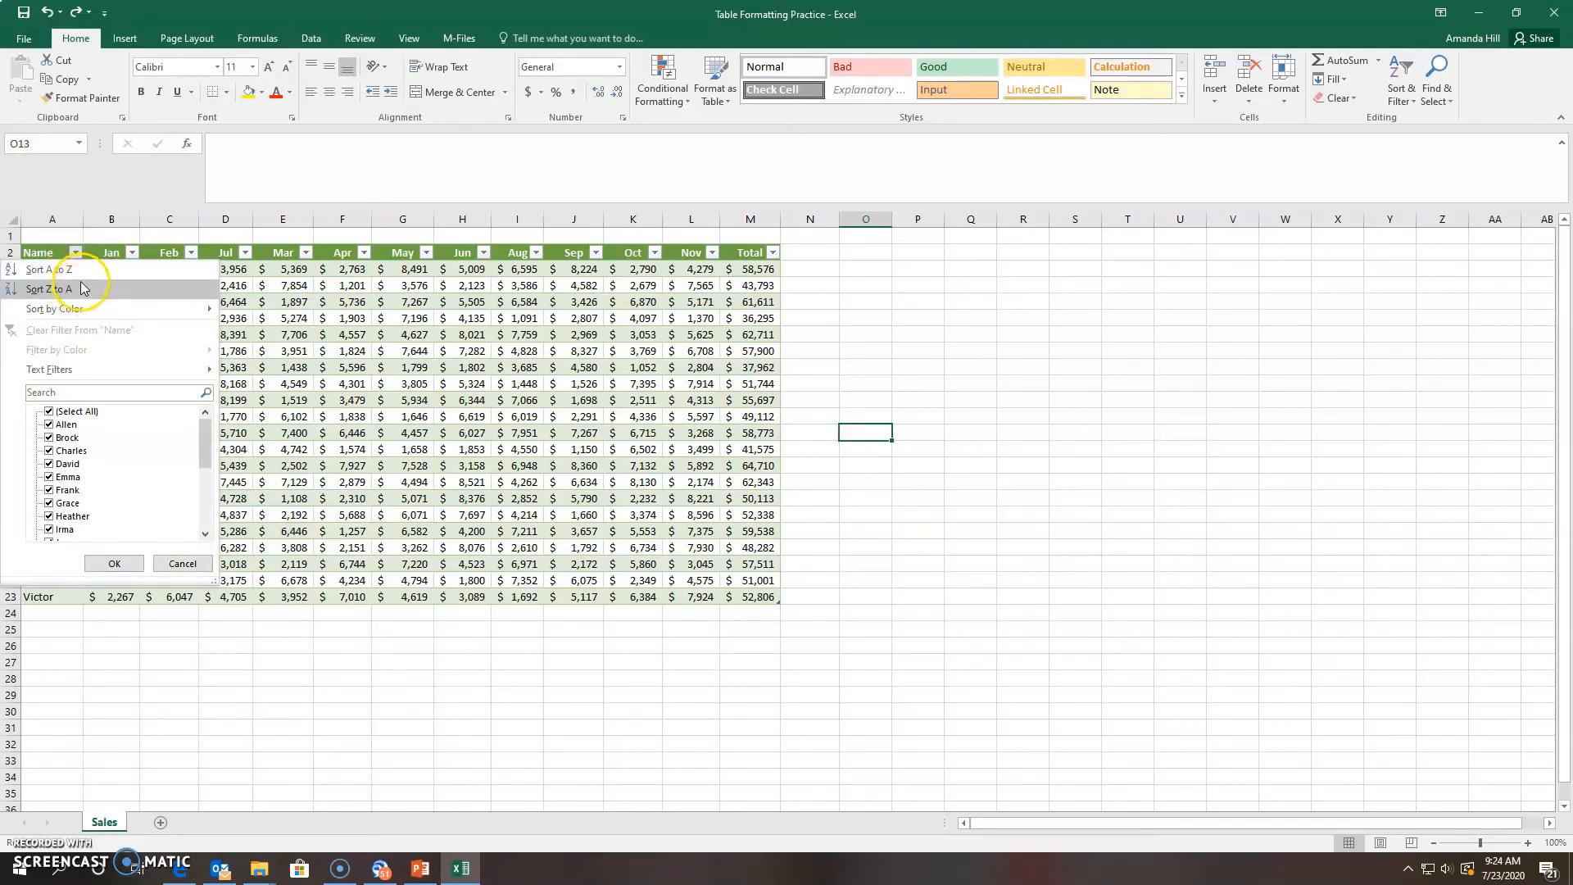
{"action": "left_click", "coordinate": [73, 269]}
{"action": "left_click", "coordinate": [75, 253]}
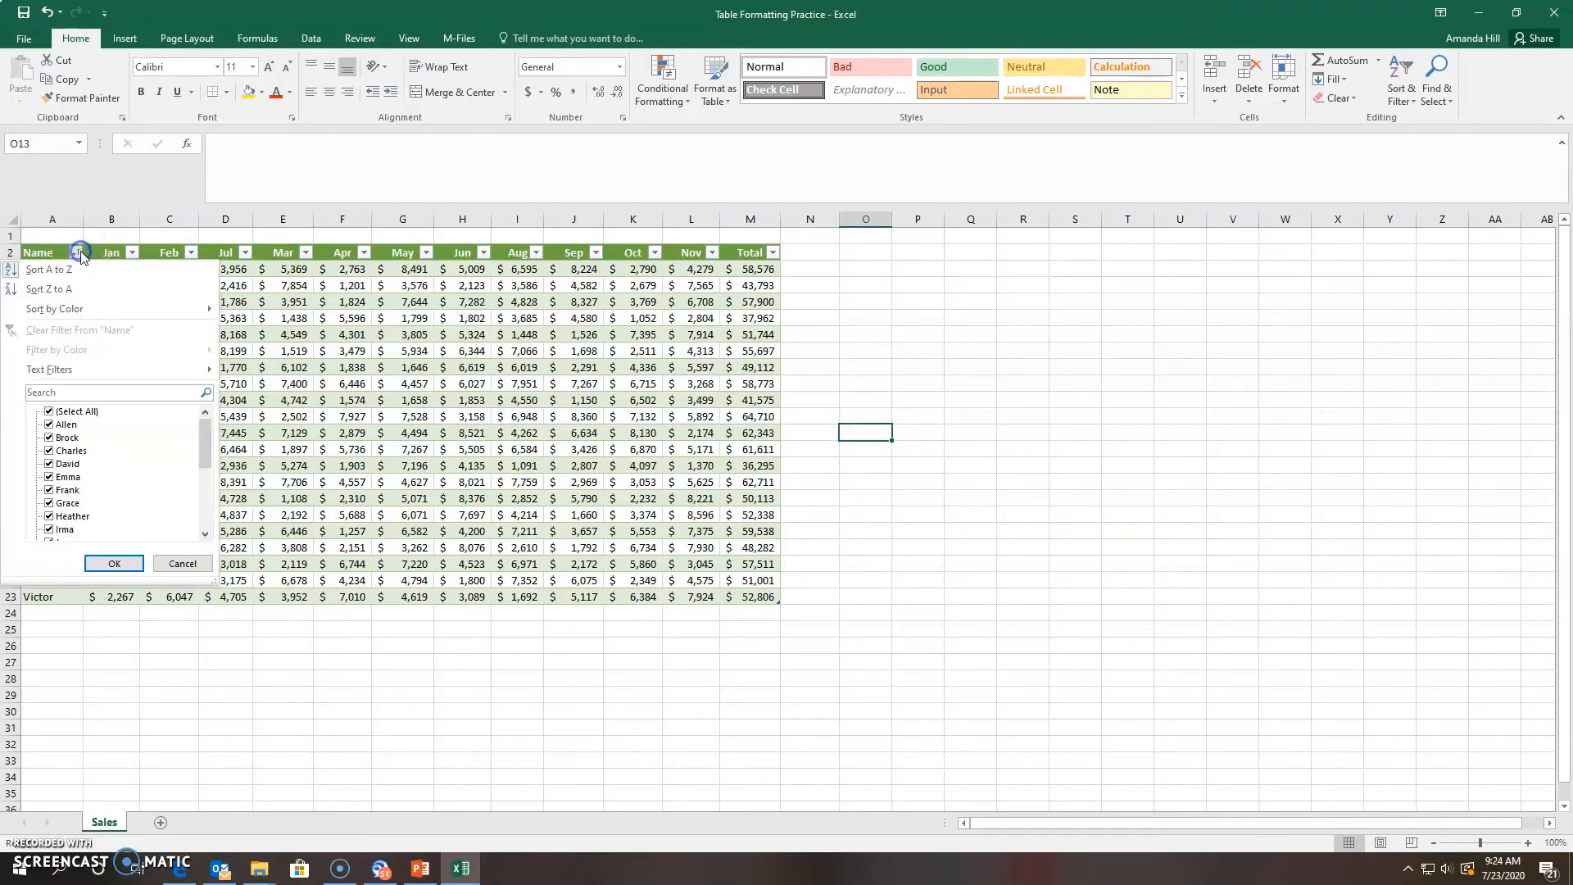
{"action": "left_click", "coordinate": [78, 288]}
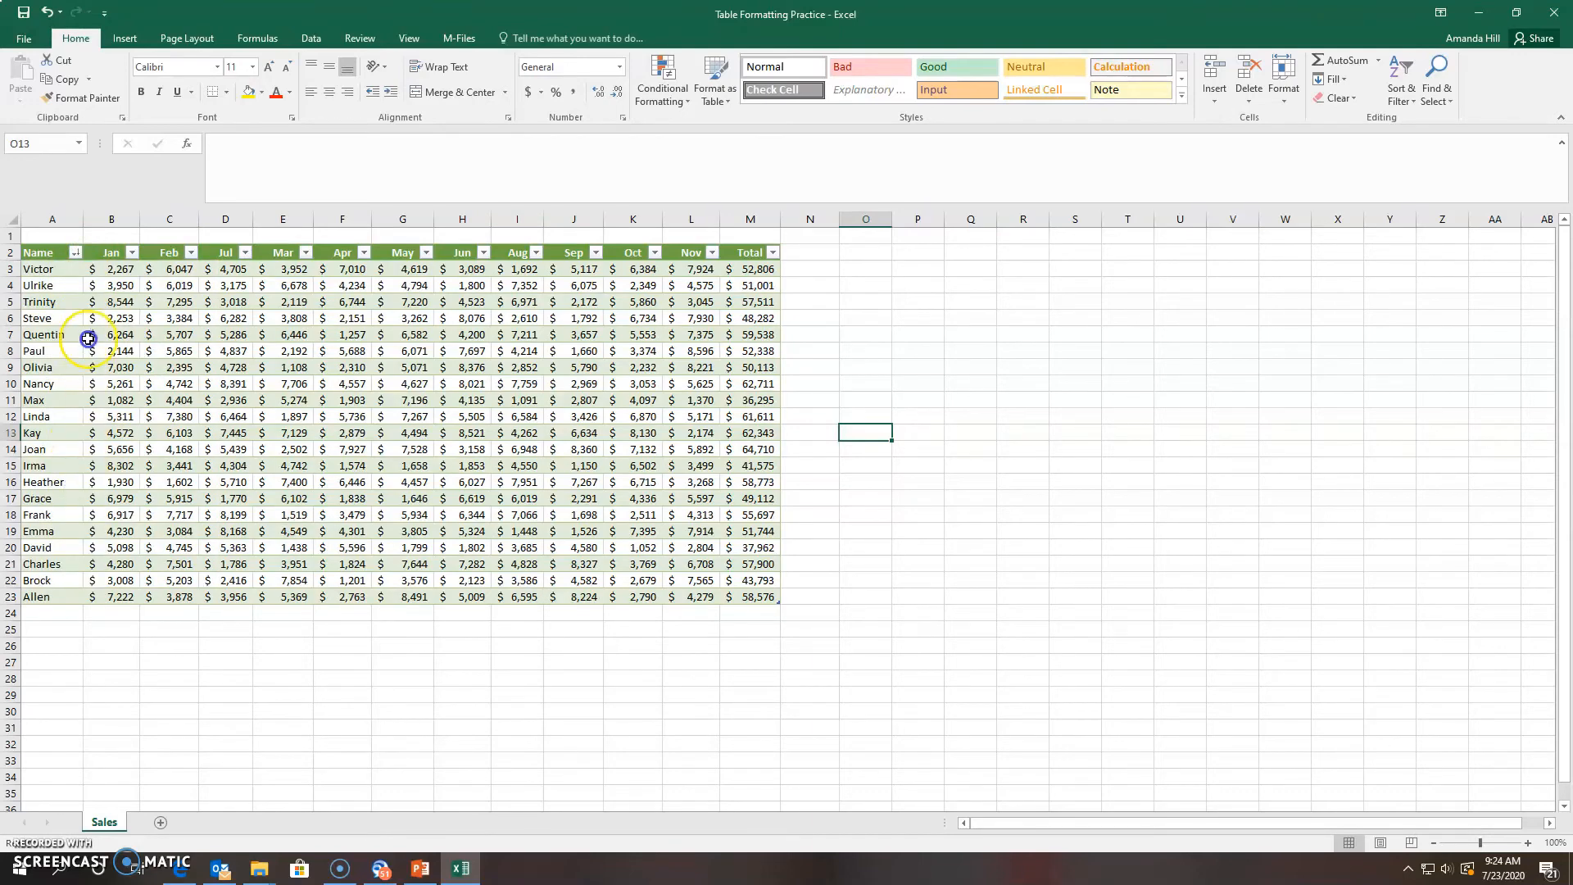
{"action": "left_click", "coordinate": [80, 266]}
{"action": "left_click", "coordinate": [75, 252]}
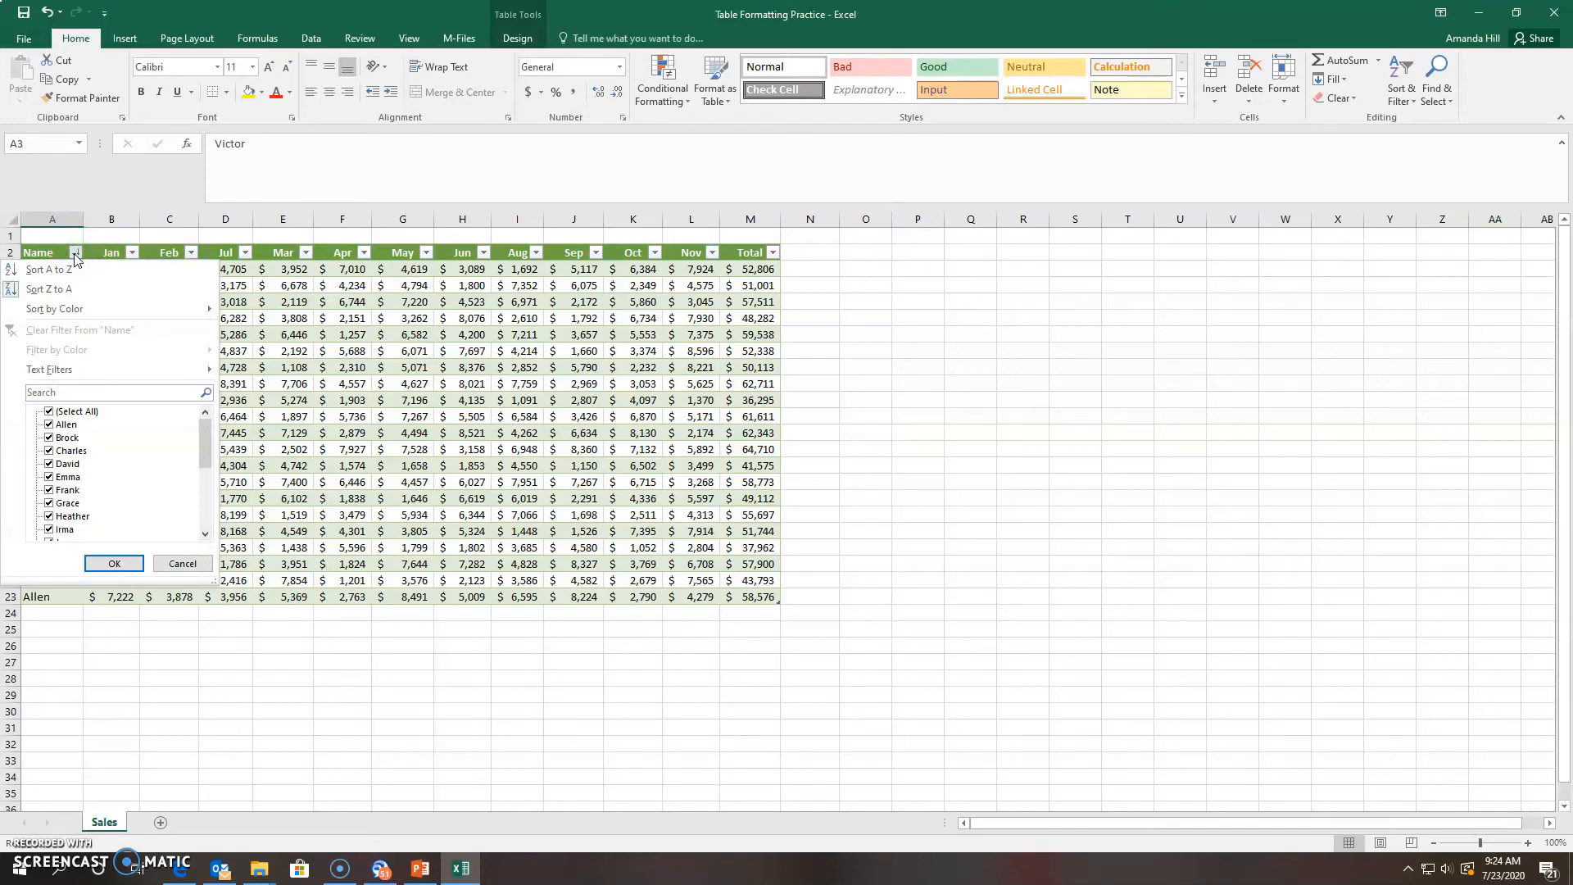
{"action": "mouse_move", "coordinate": [87, 376]}
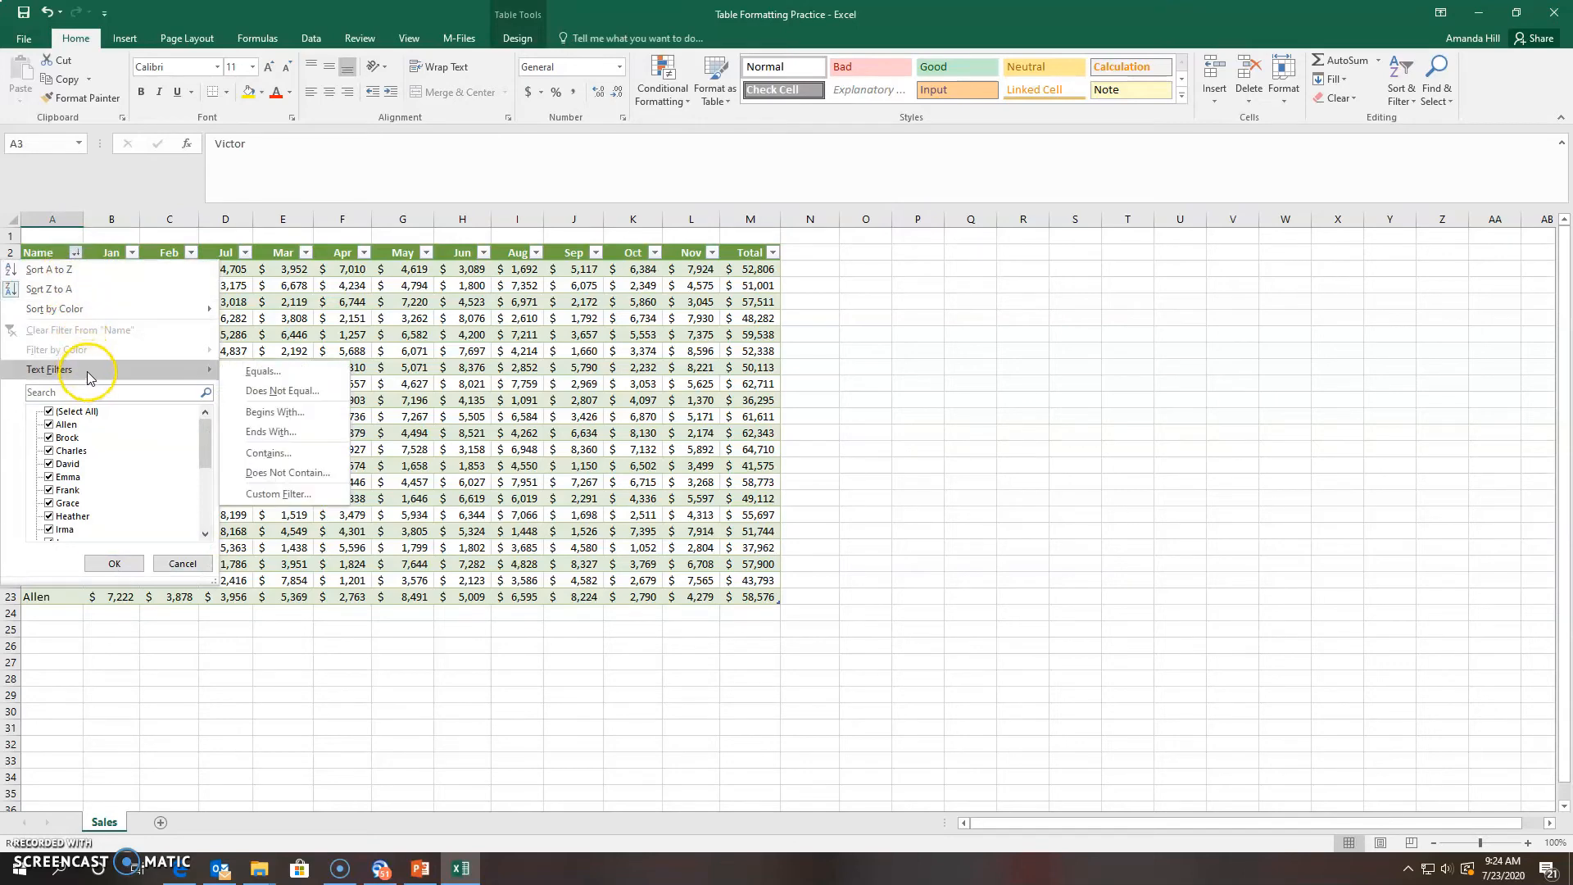
{"action": "left_click", "coordinate": [82, 271]}
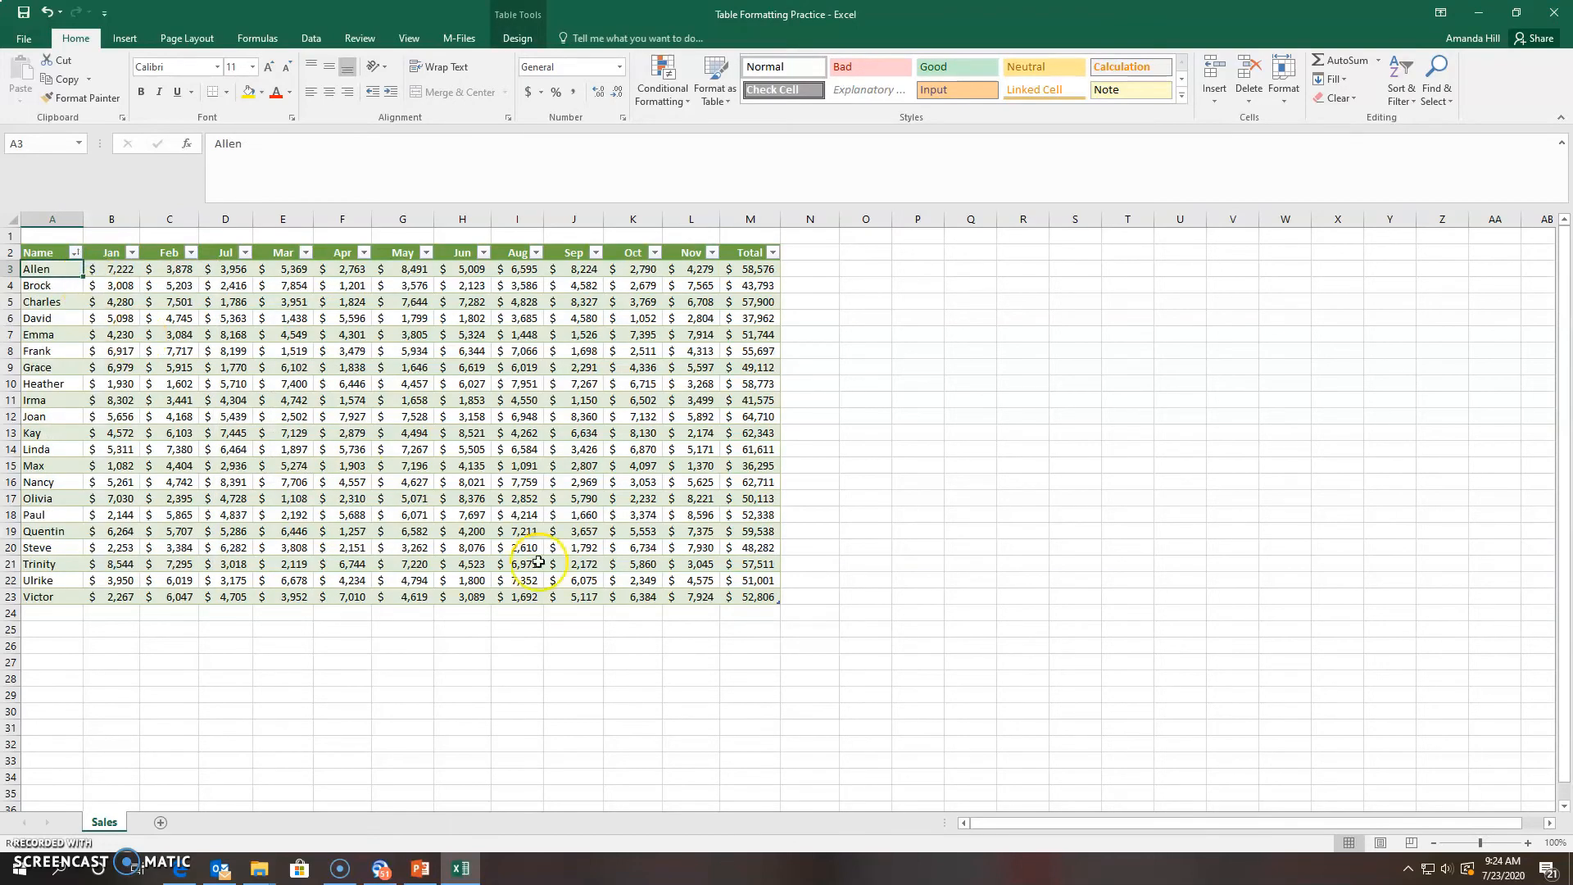
{"action": "left_click", "coordinate": [817, 532]}
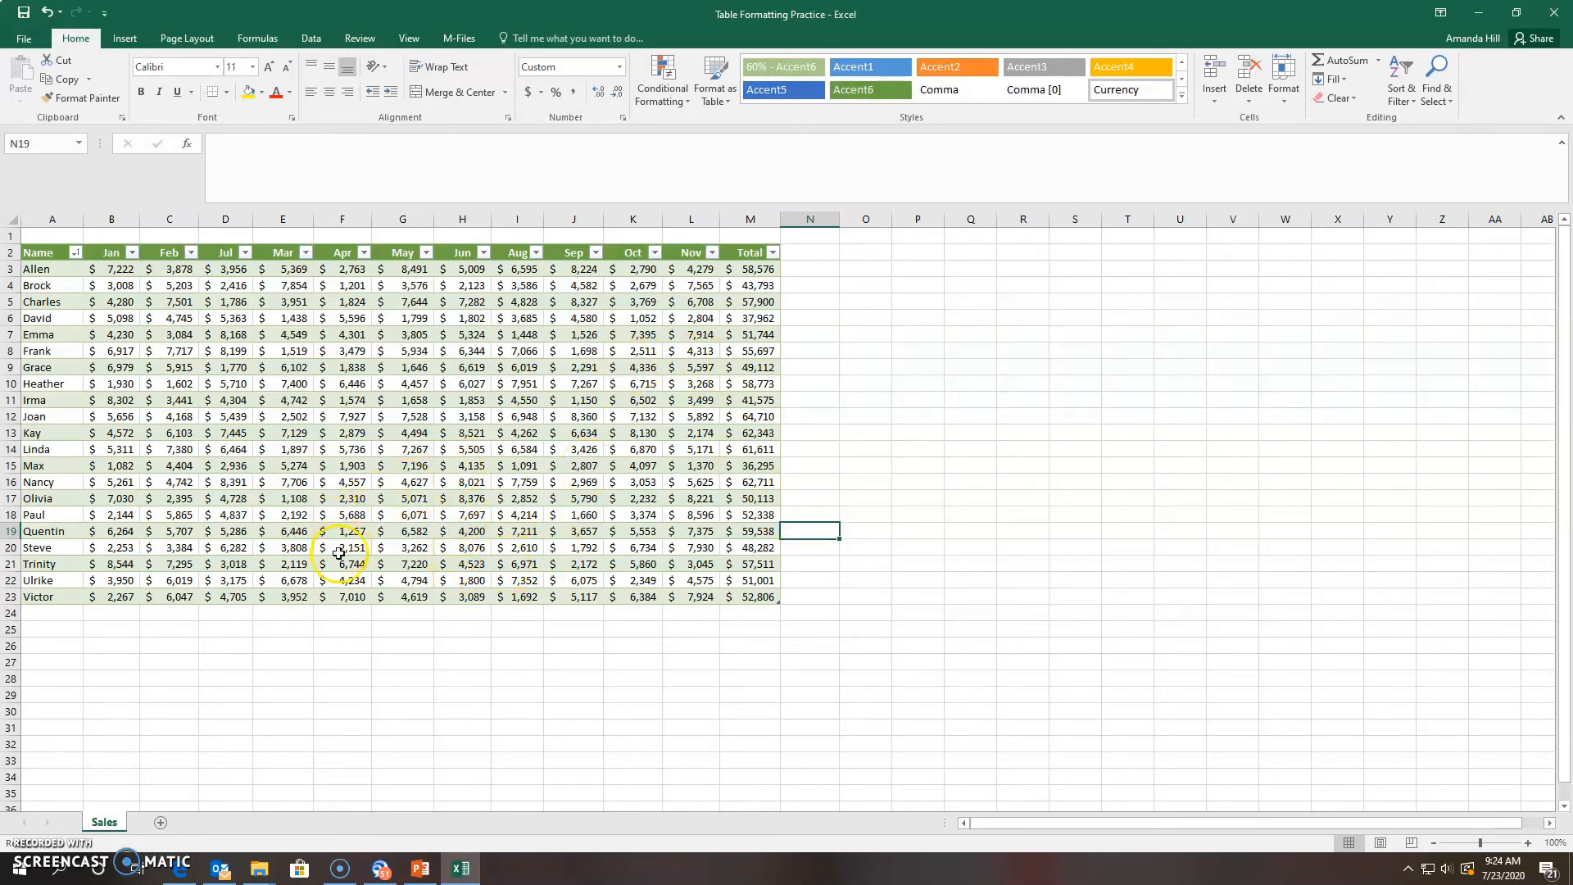
{"action": "left_click", "coordinate": [216, 499]}
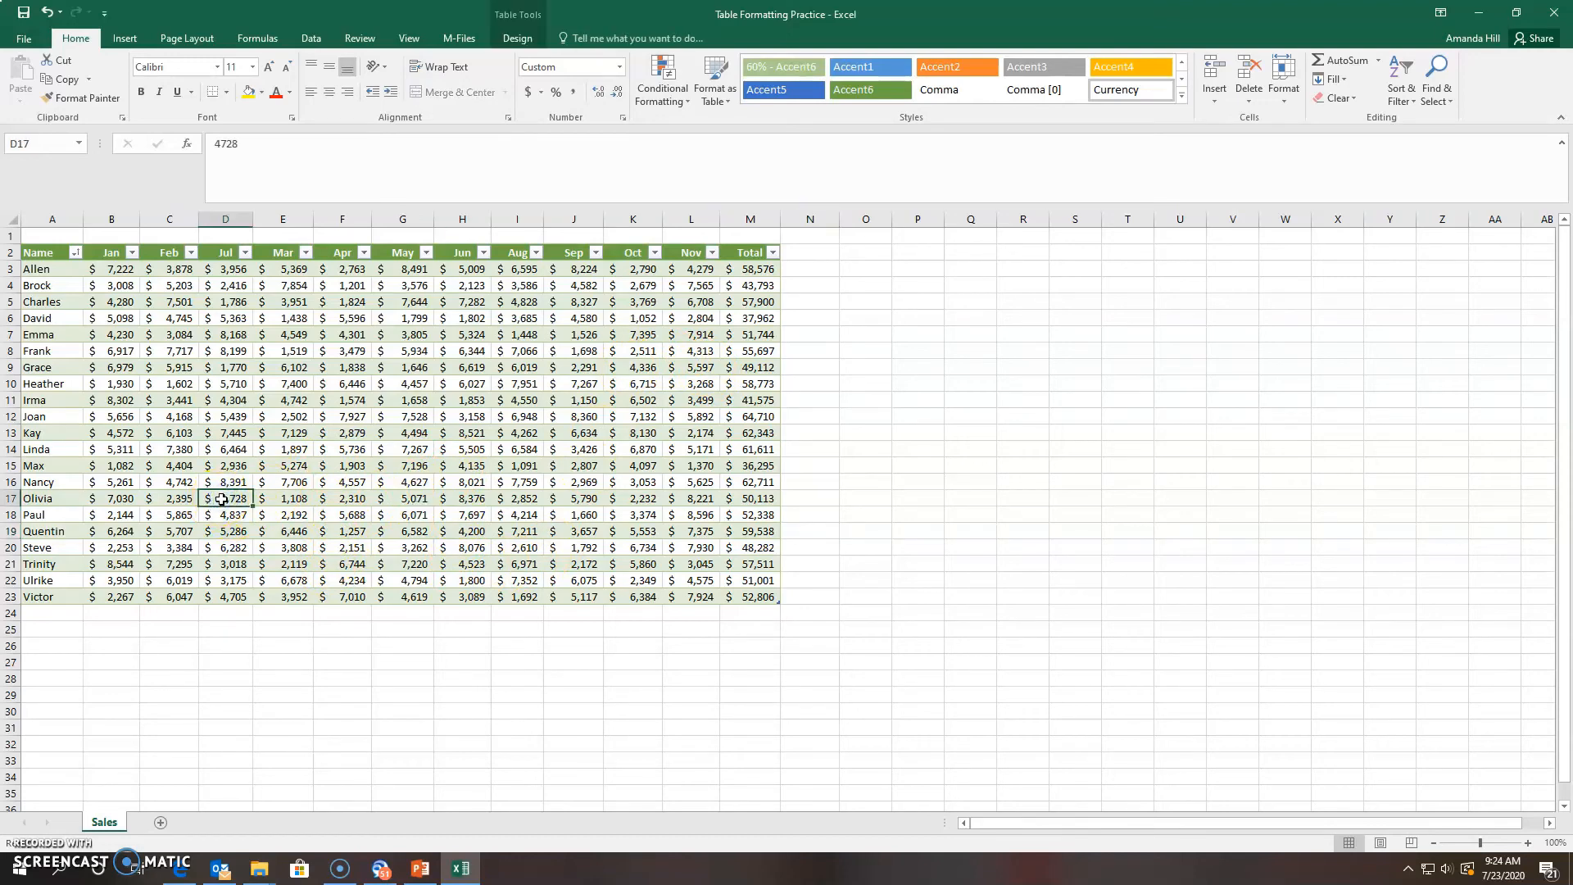
Add the comment 'Please update with added sales' to cell D17
{"action": "left_click", "coordinate": [358, 38]}
{"action": "left_click", "coordinate": [211, 92]}
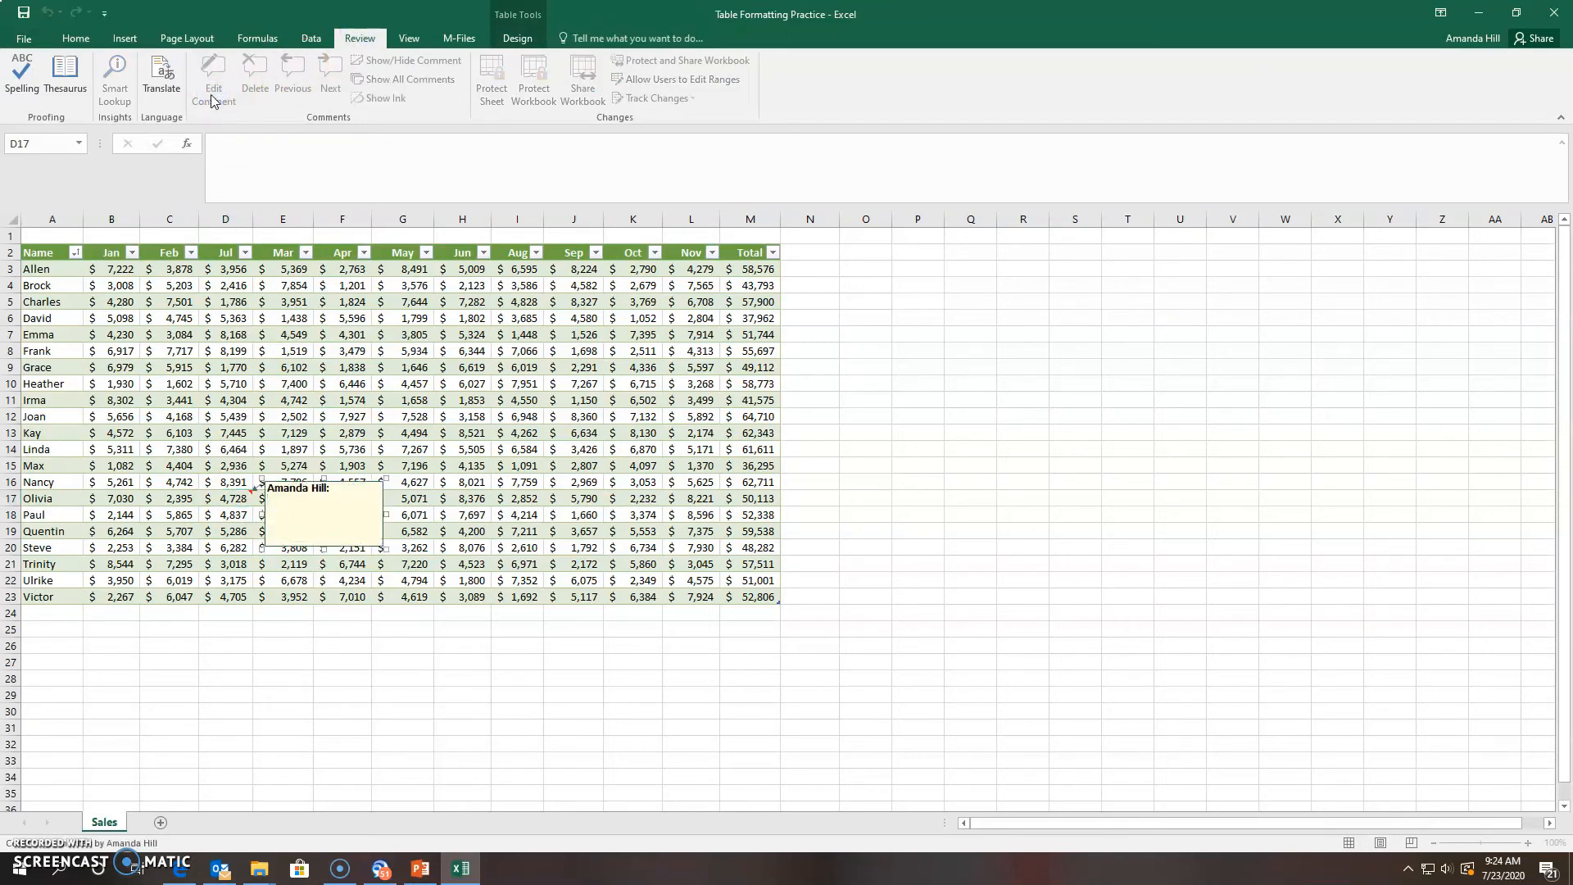
{"action": "type", "text": "Please update with added sales"}
{"action": "left_click", "coordinate": [407, 547]}
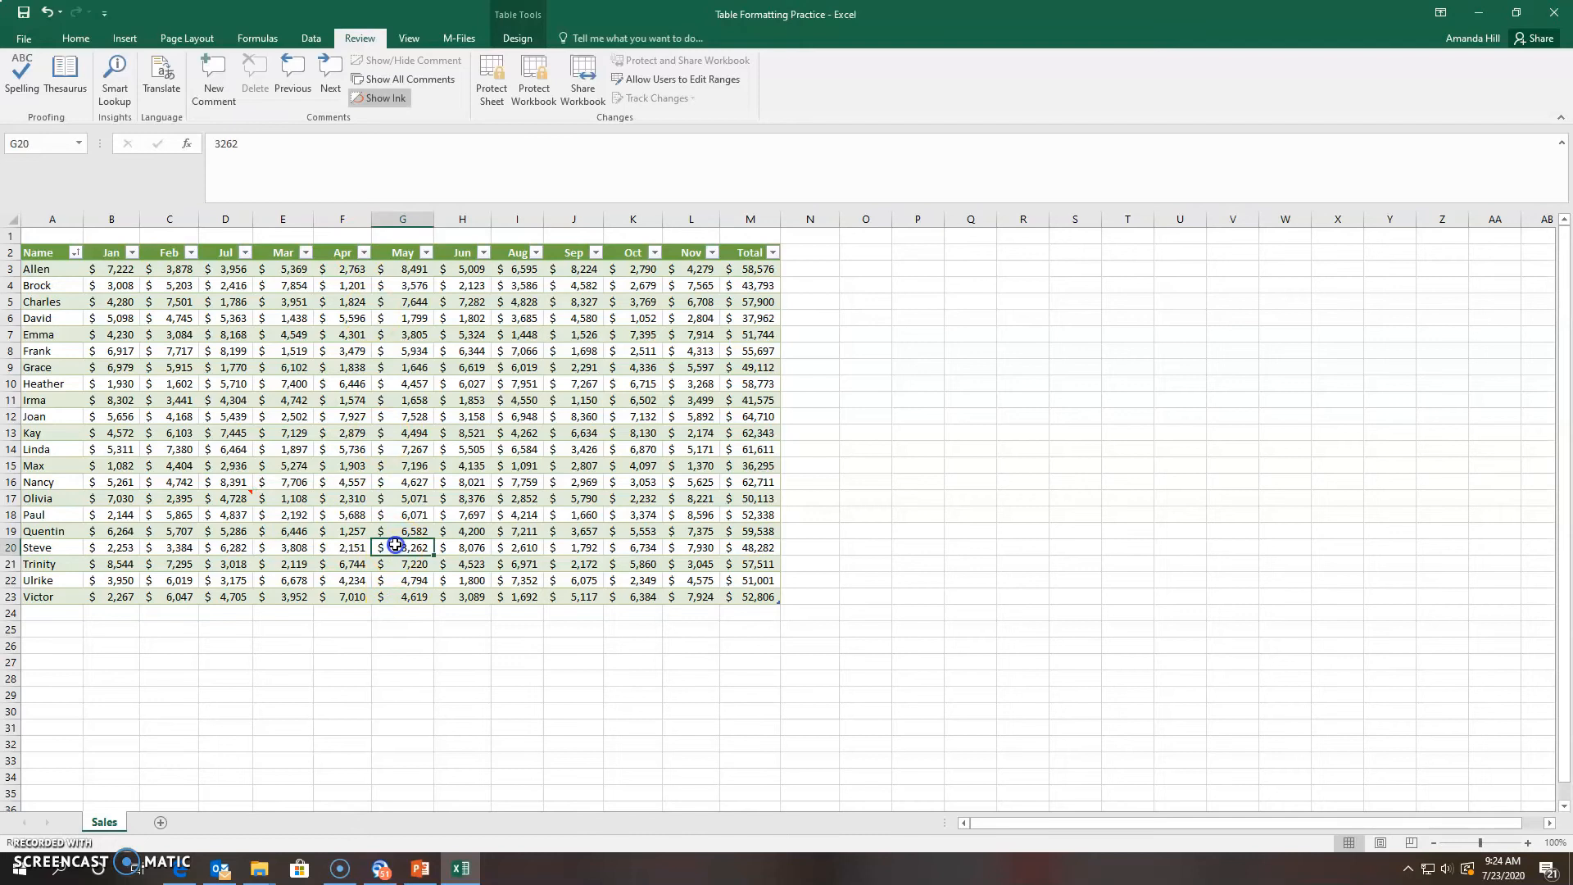
Add the comment 'Please change to 3,000' to cell H12 using Shift+F2
{"action": "left_click", "coordinate": [416, 372]}
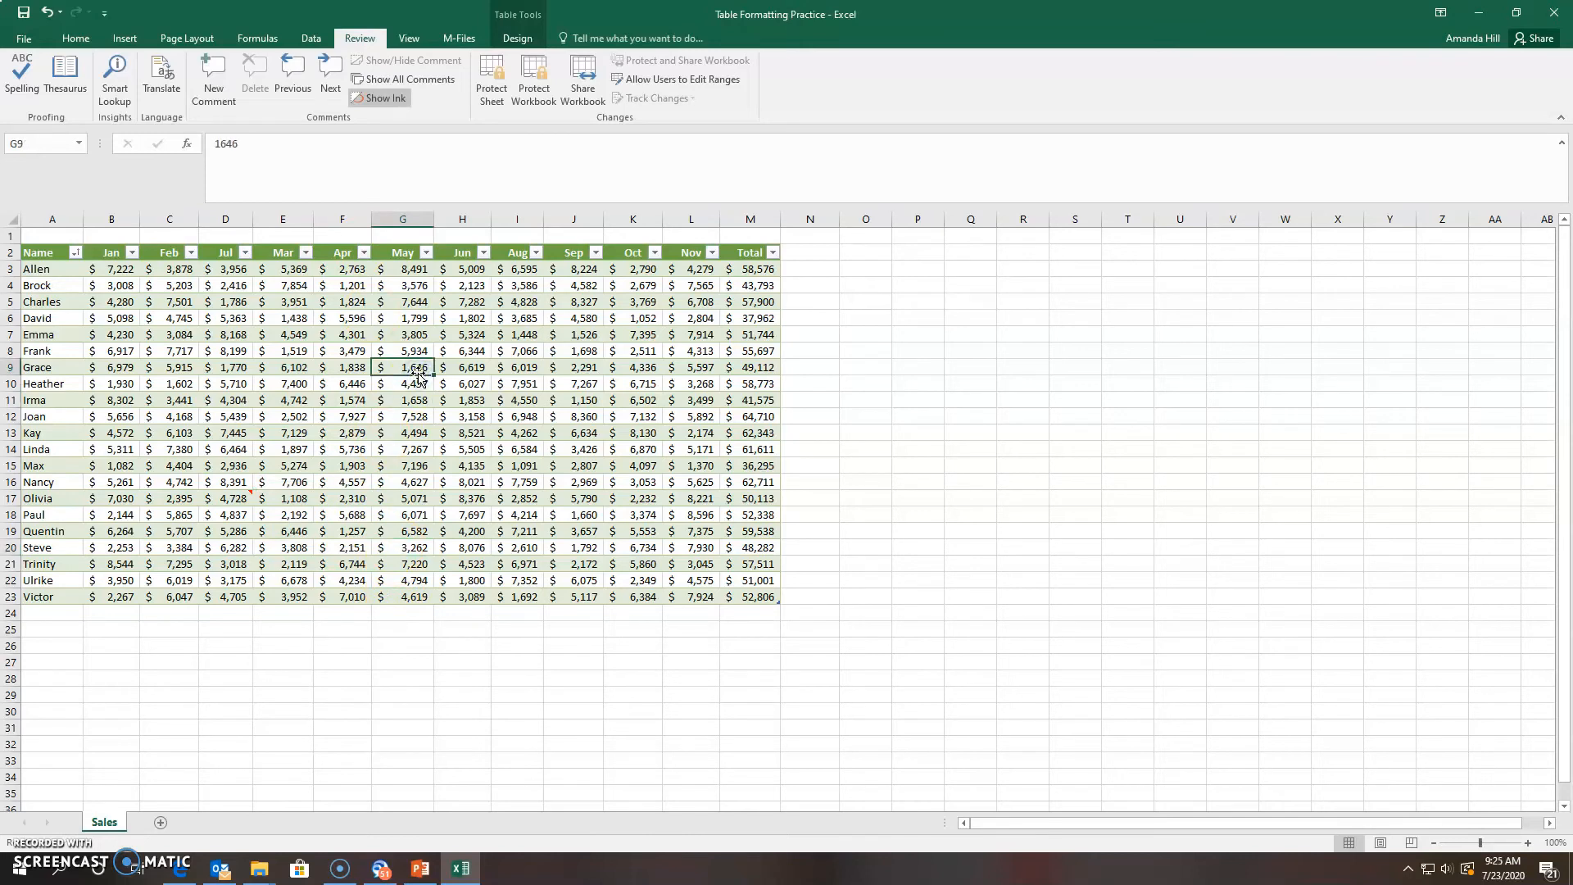
{"action": "left_click", "coordinate": [466, 418]}
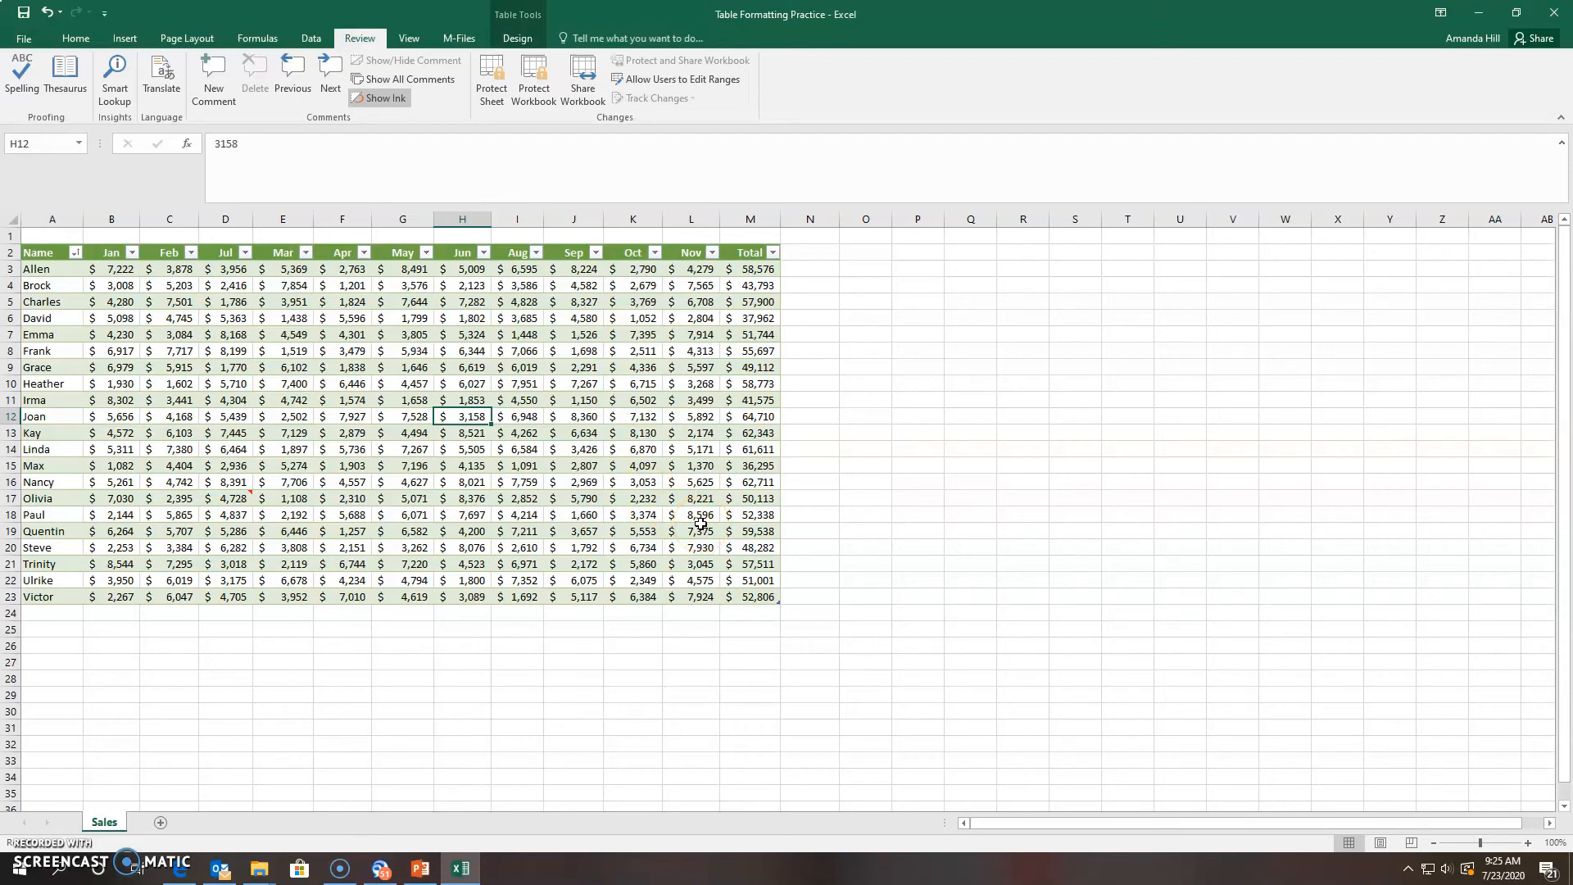
{"action": "key", "text": "shift+F2"}
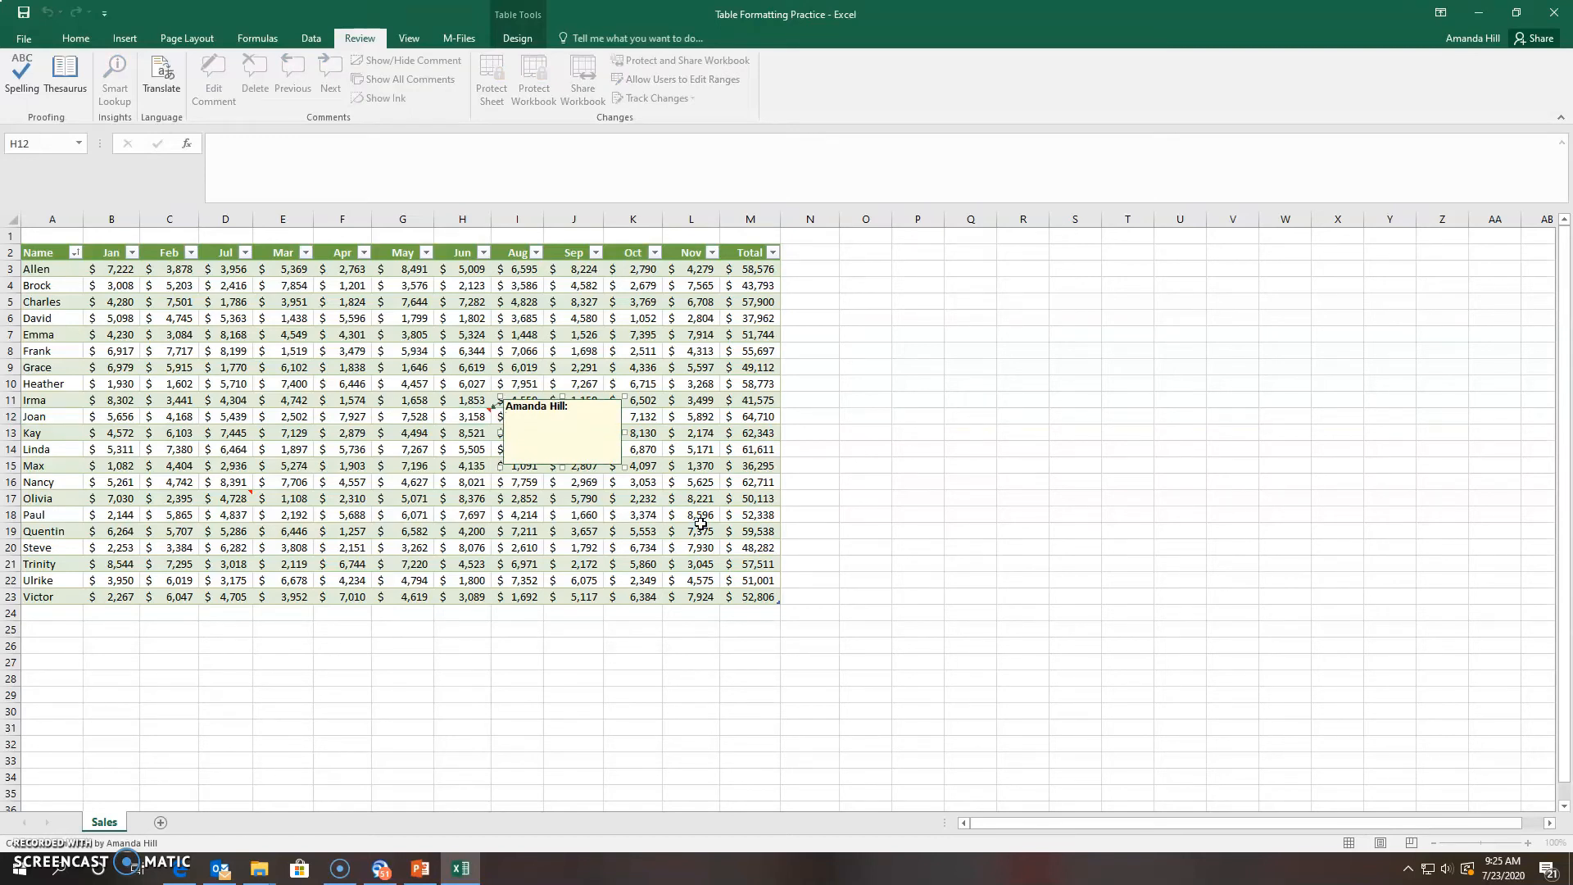
{"action": "type", "text": "Please change to 3,000"}
{"action": "left_click", "coordinate": [648, 512]}
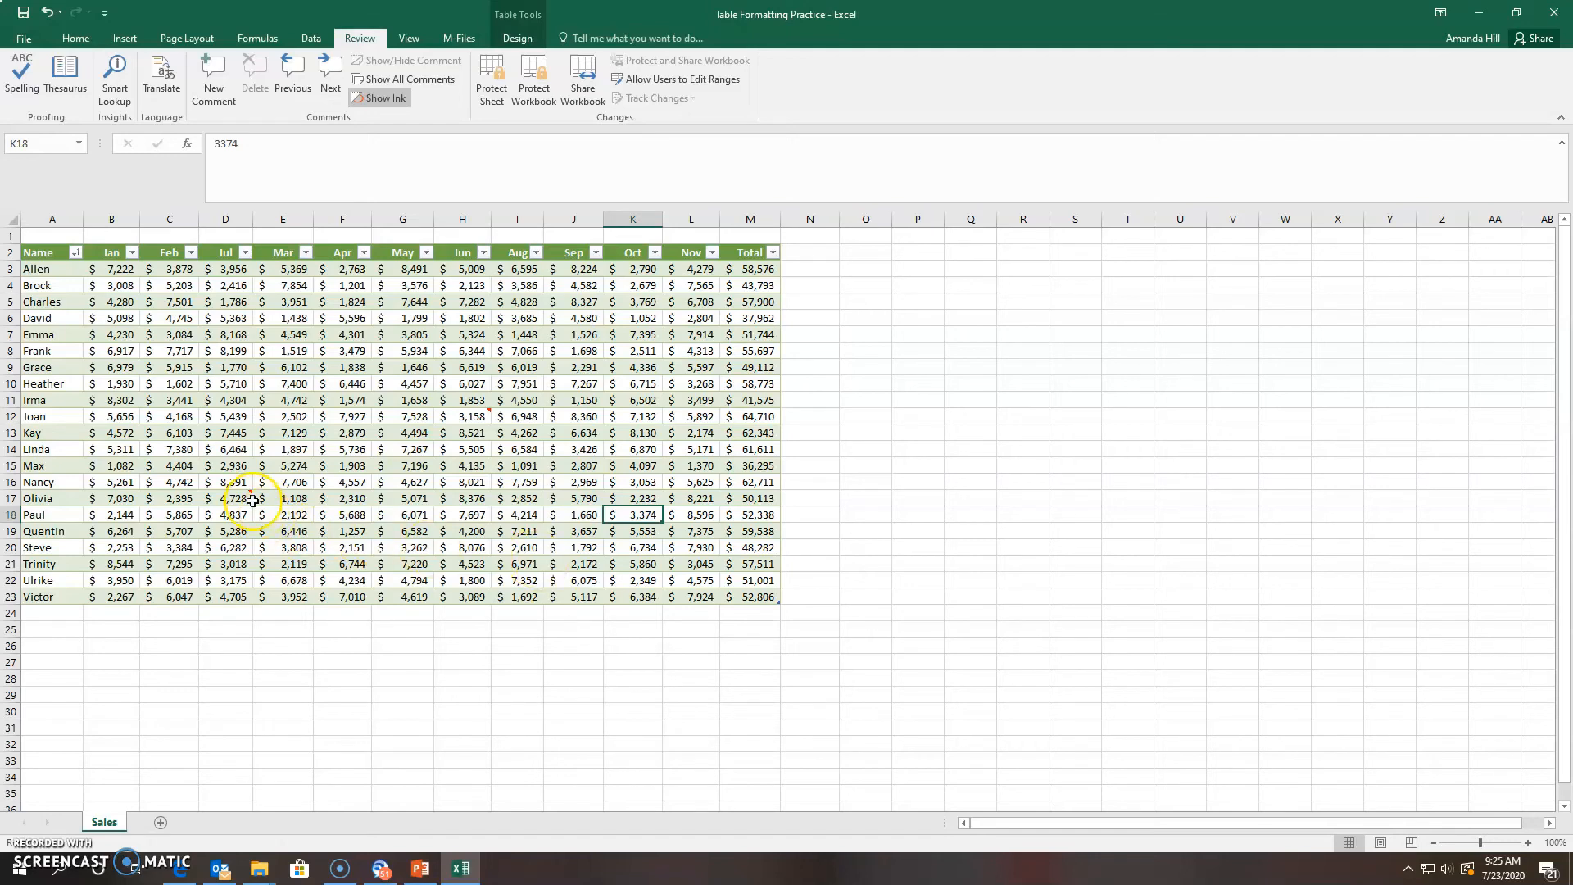
{"action": "mouse_move", "coordinate": [252, 503]}
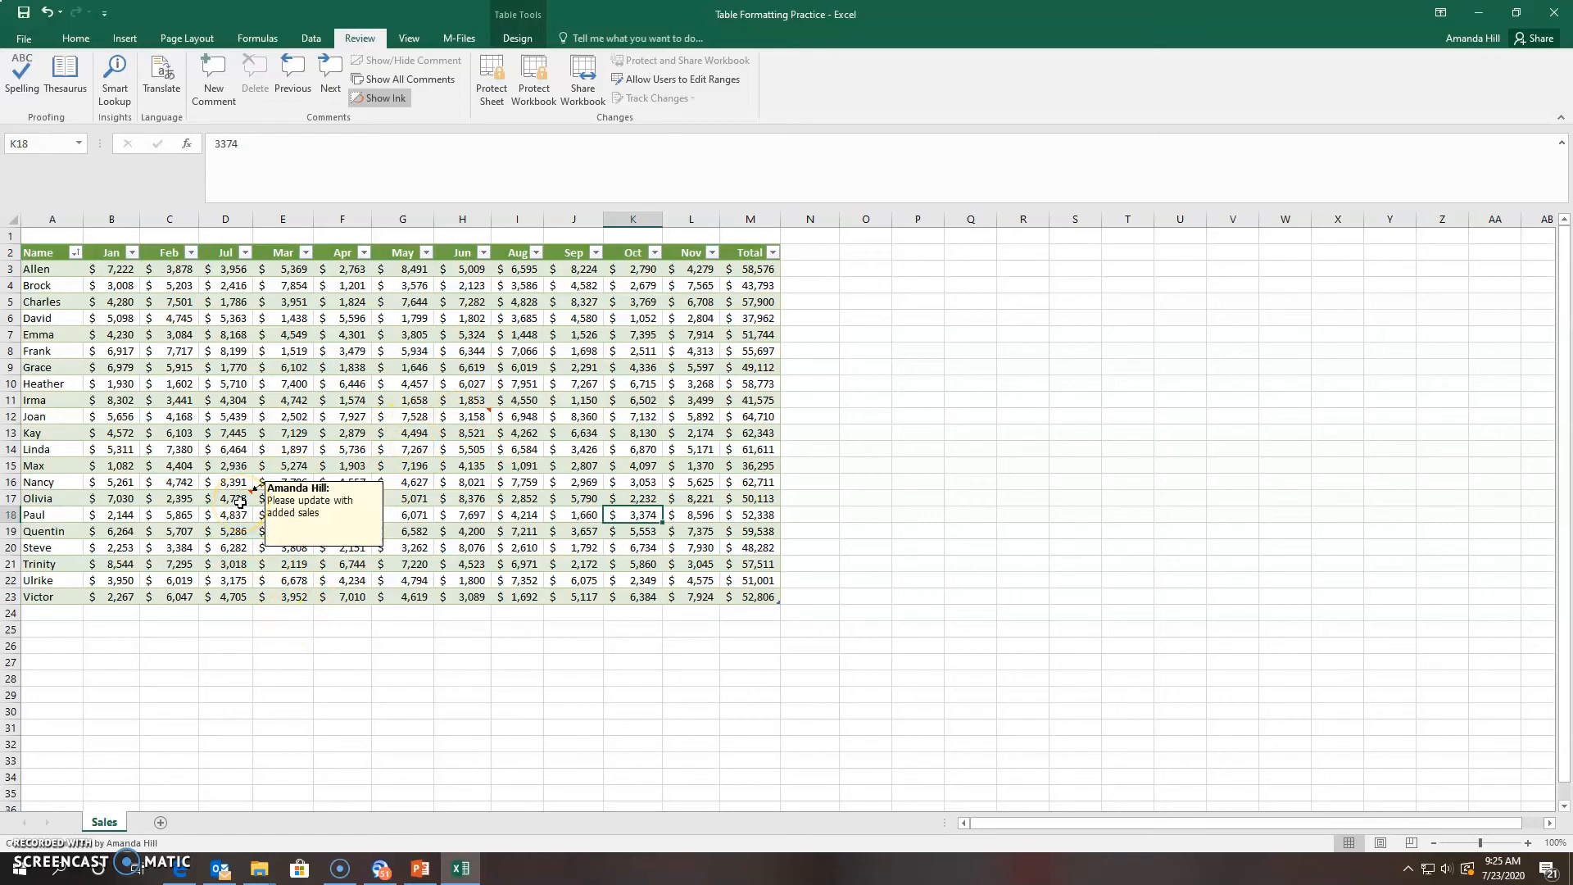
{"action": "left_click", "coordinate": [425, 480]}
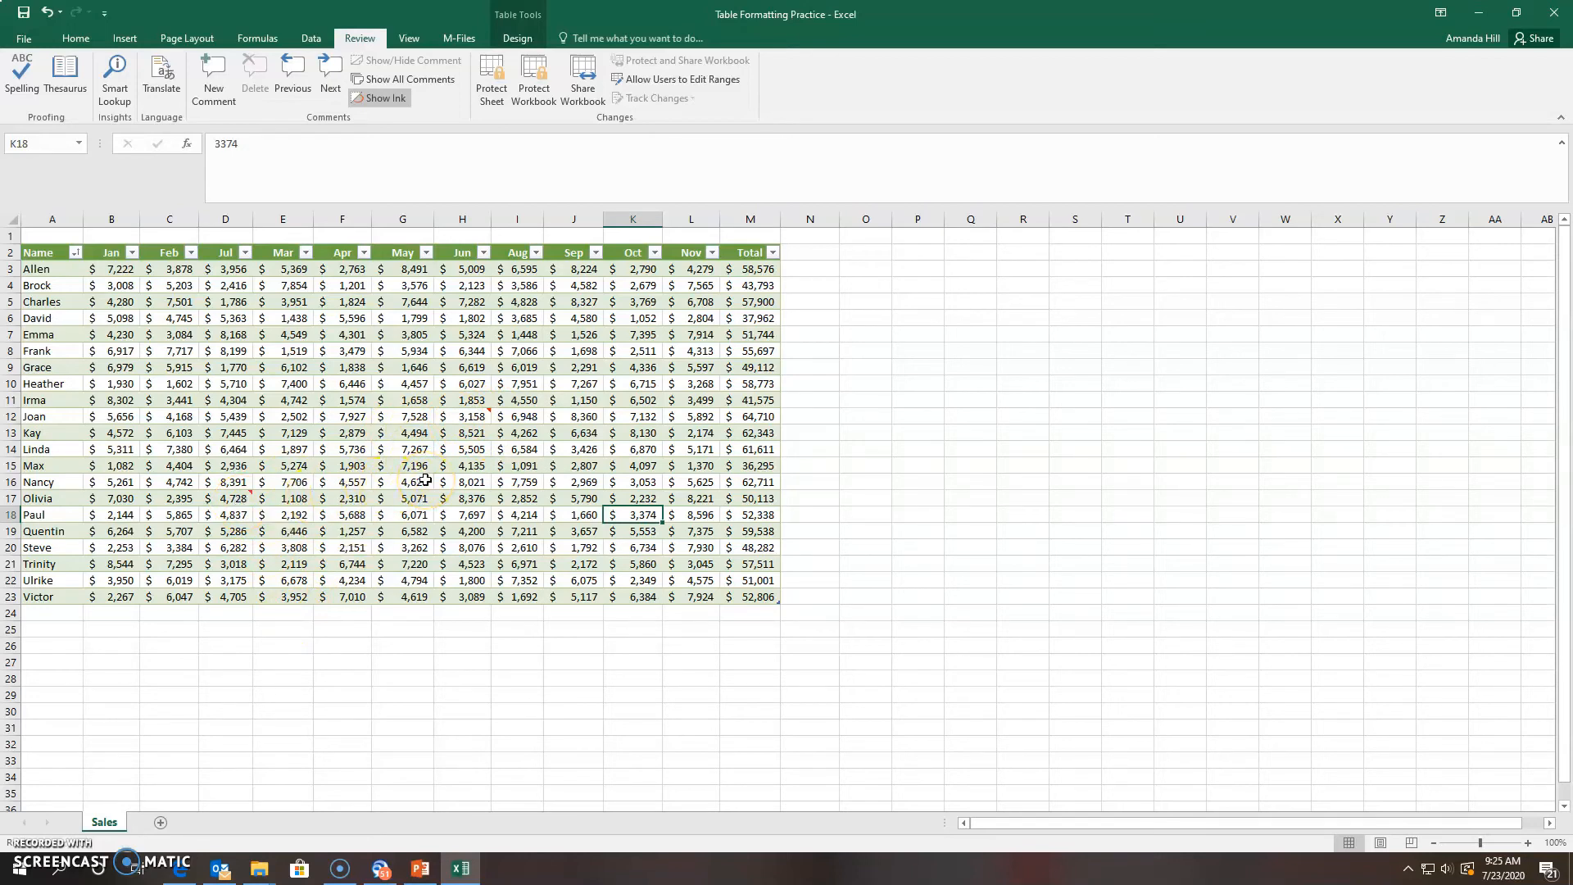
Show all comments on the sheet, then hide them again
{"action": "mouse_move", "coordinate": [460, 416]}
{"action": "left_click", "coordinate": [403, 79]}
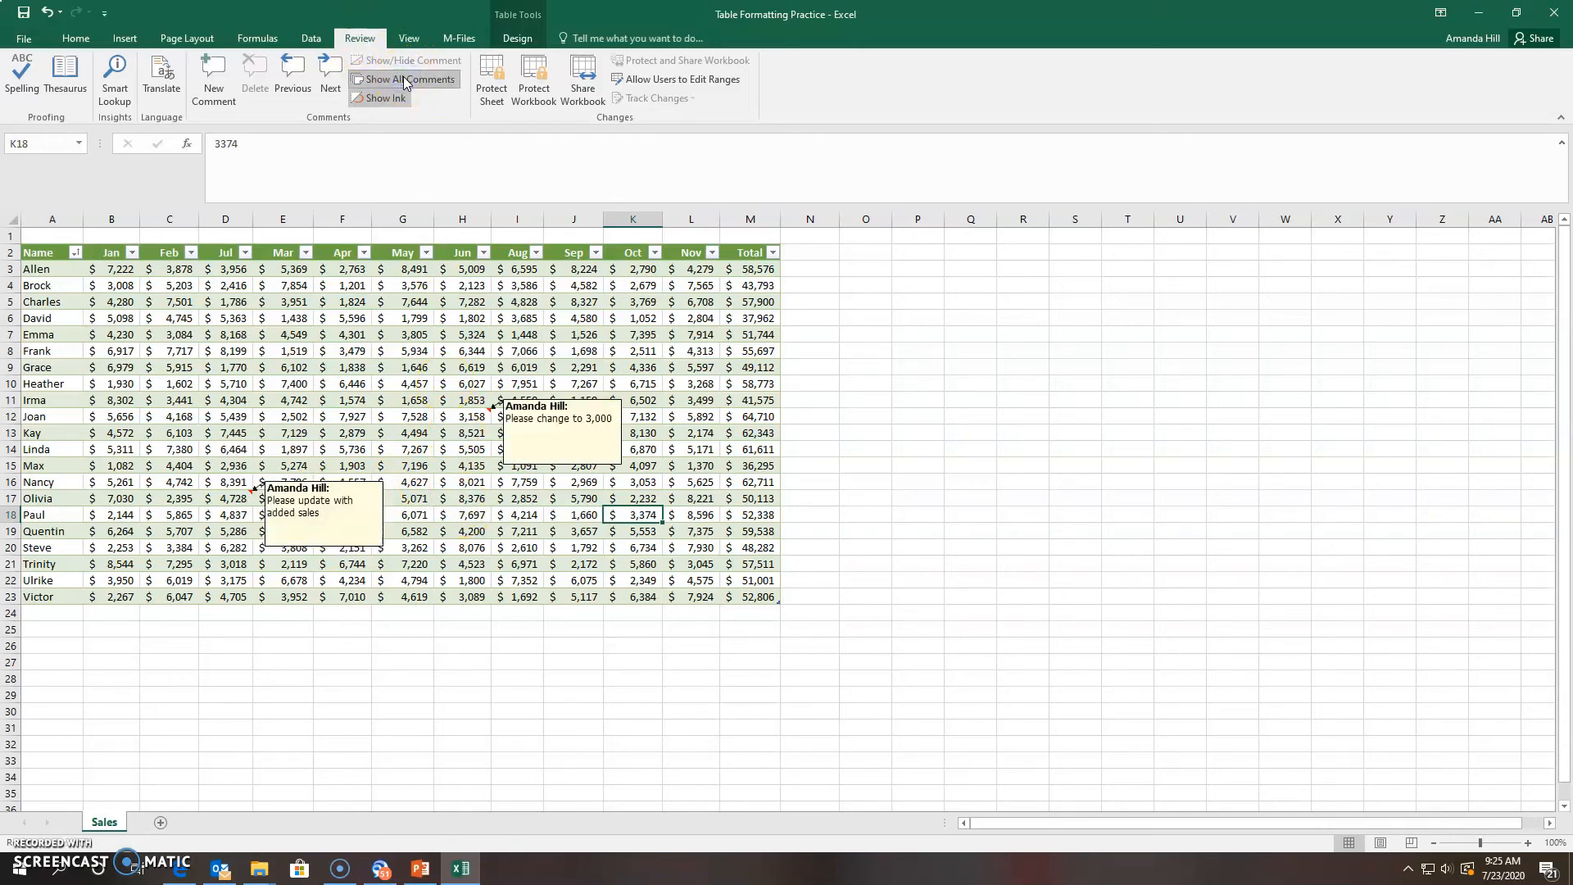
{"action": "left_click", "coordinate": [635, 561]}
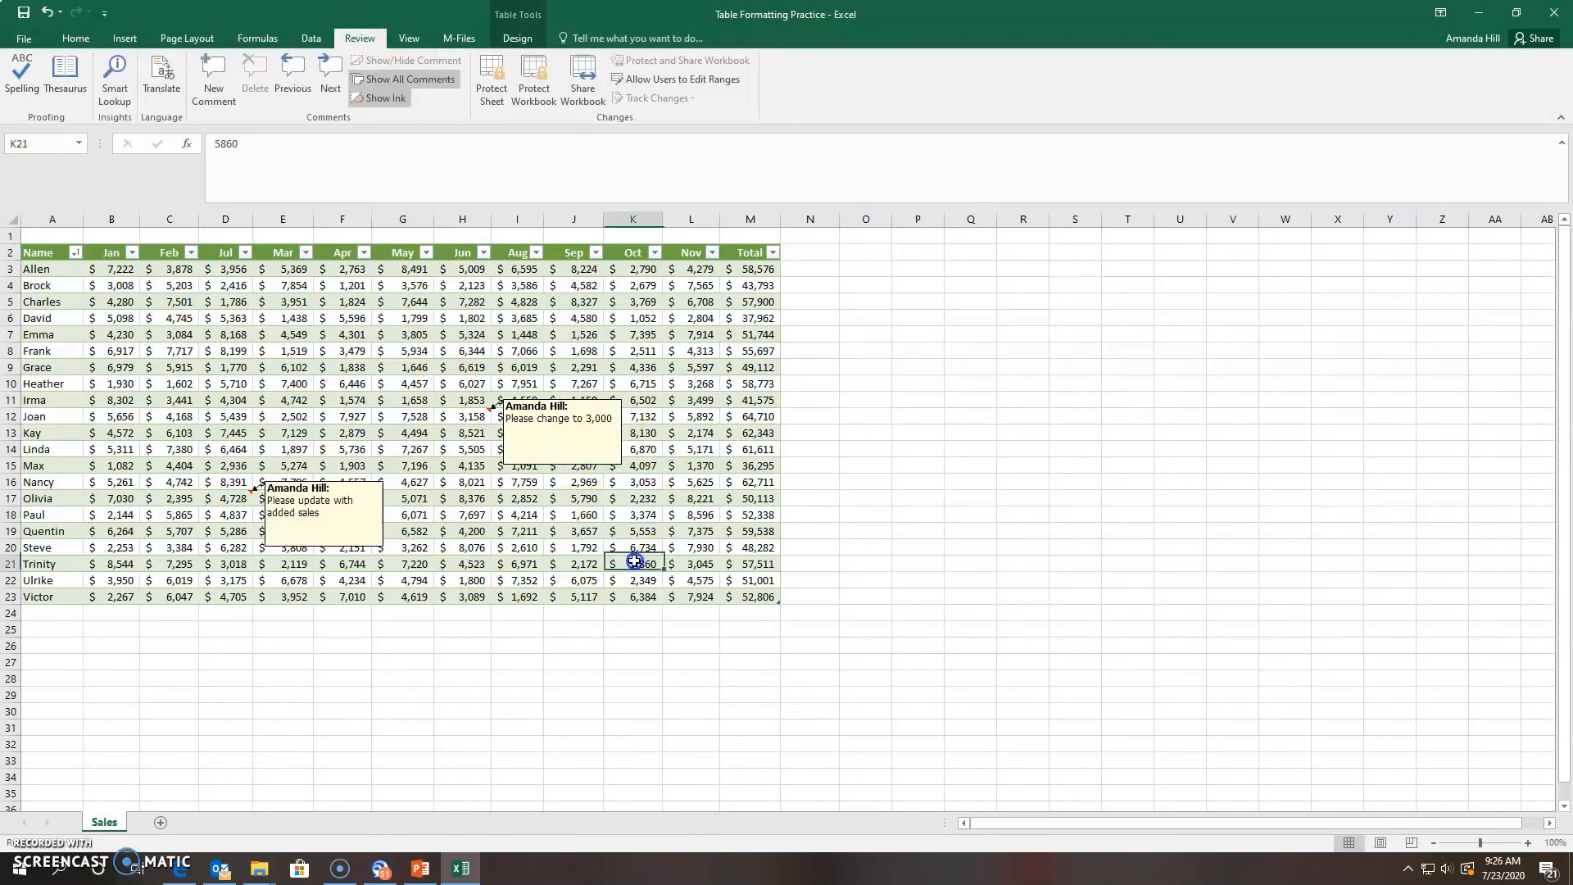
{"action": "left_click", "coordinate": [332, 525]}
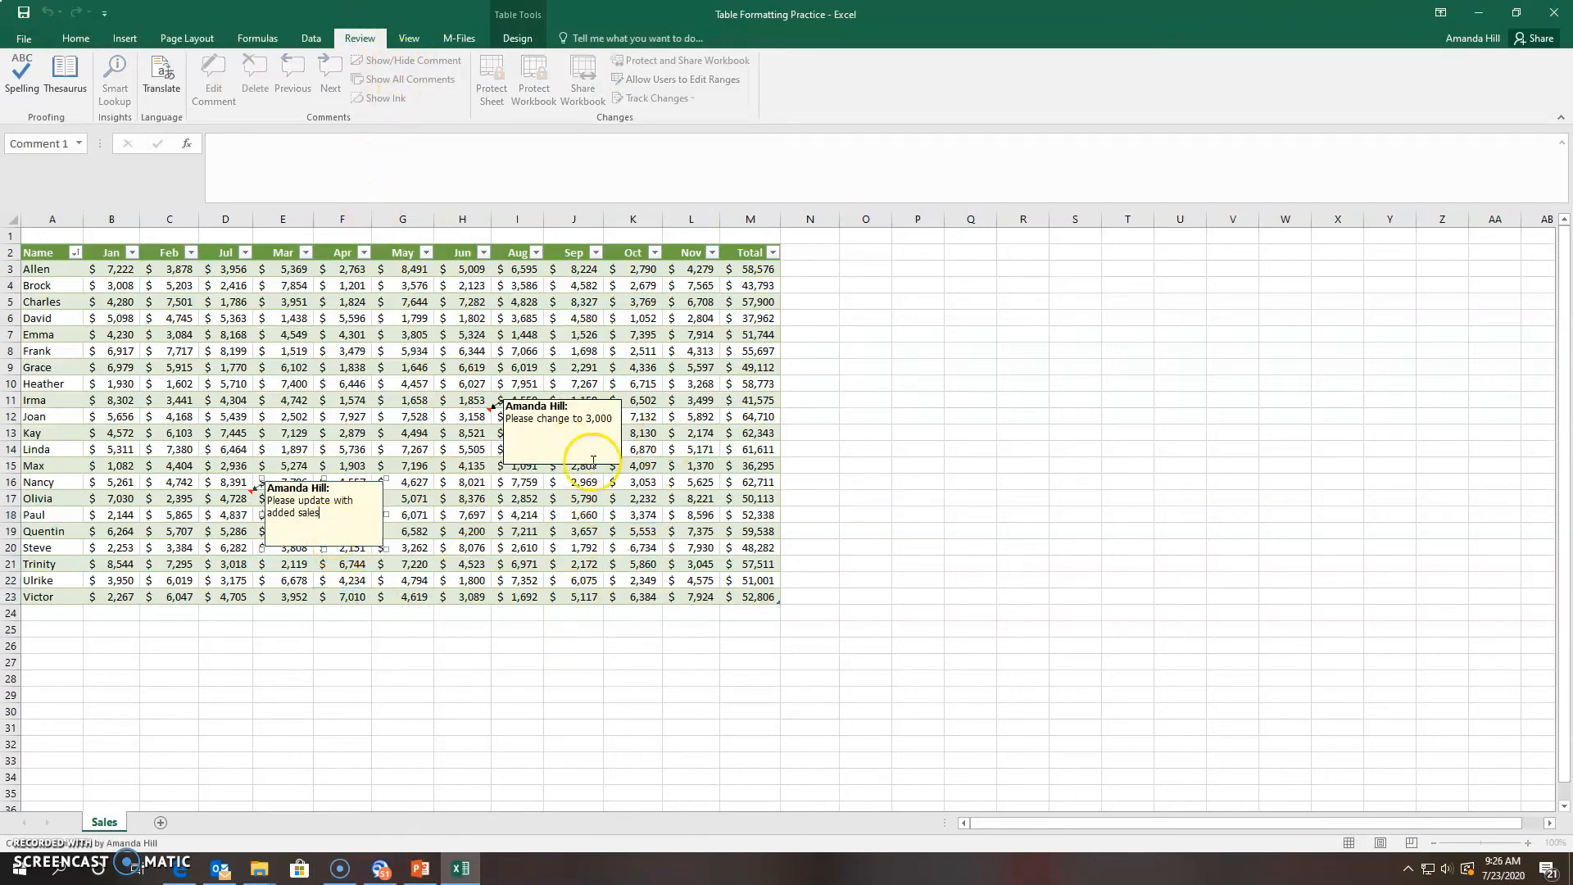
{"action": "left_click", "coordinate": [533, 580]}
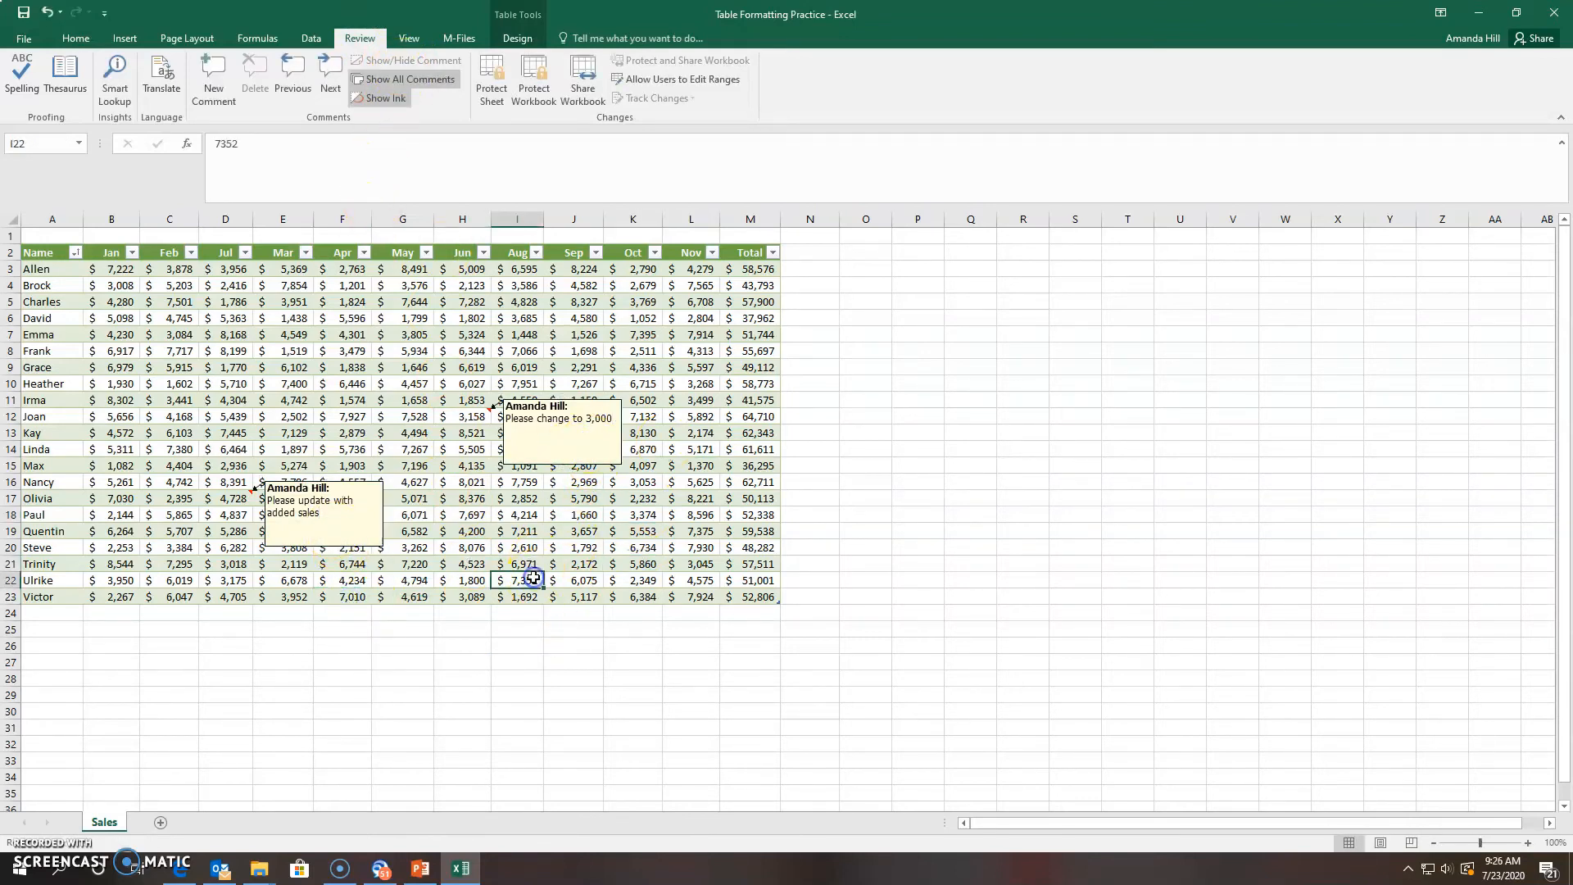
{"action": "left_click", "coordinate": [420, 82]}
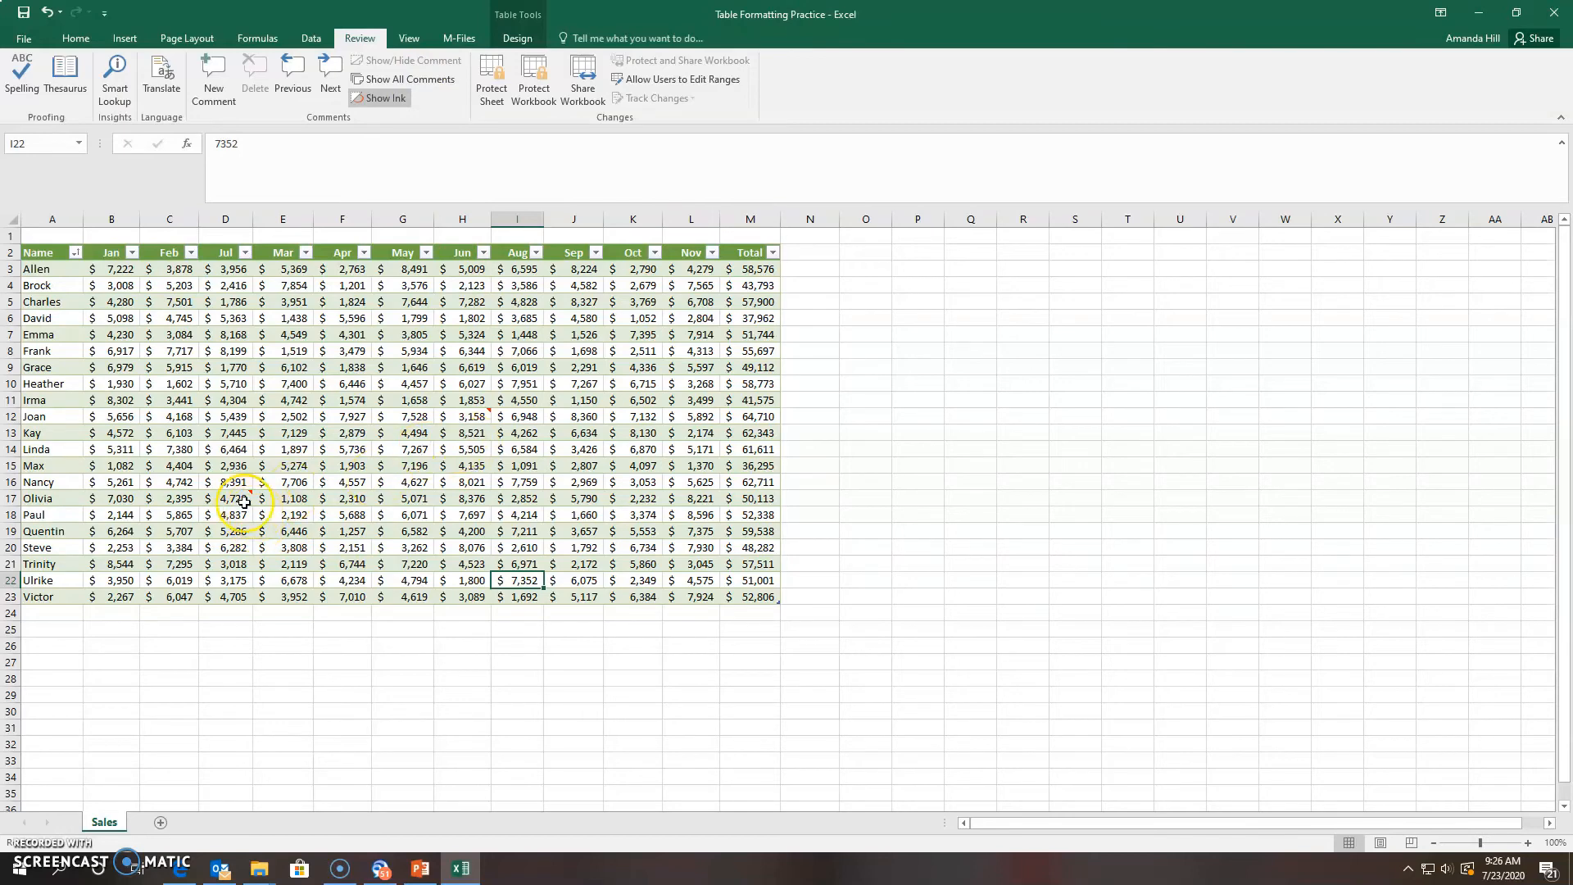
Select cell D17 and use Delete in the Comments group
{"action": "mouse_move", "coordinate": [243, 497]}
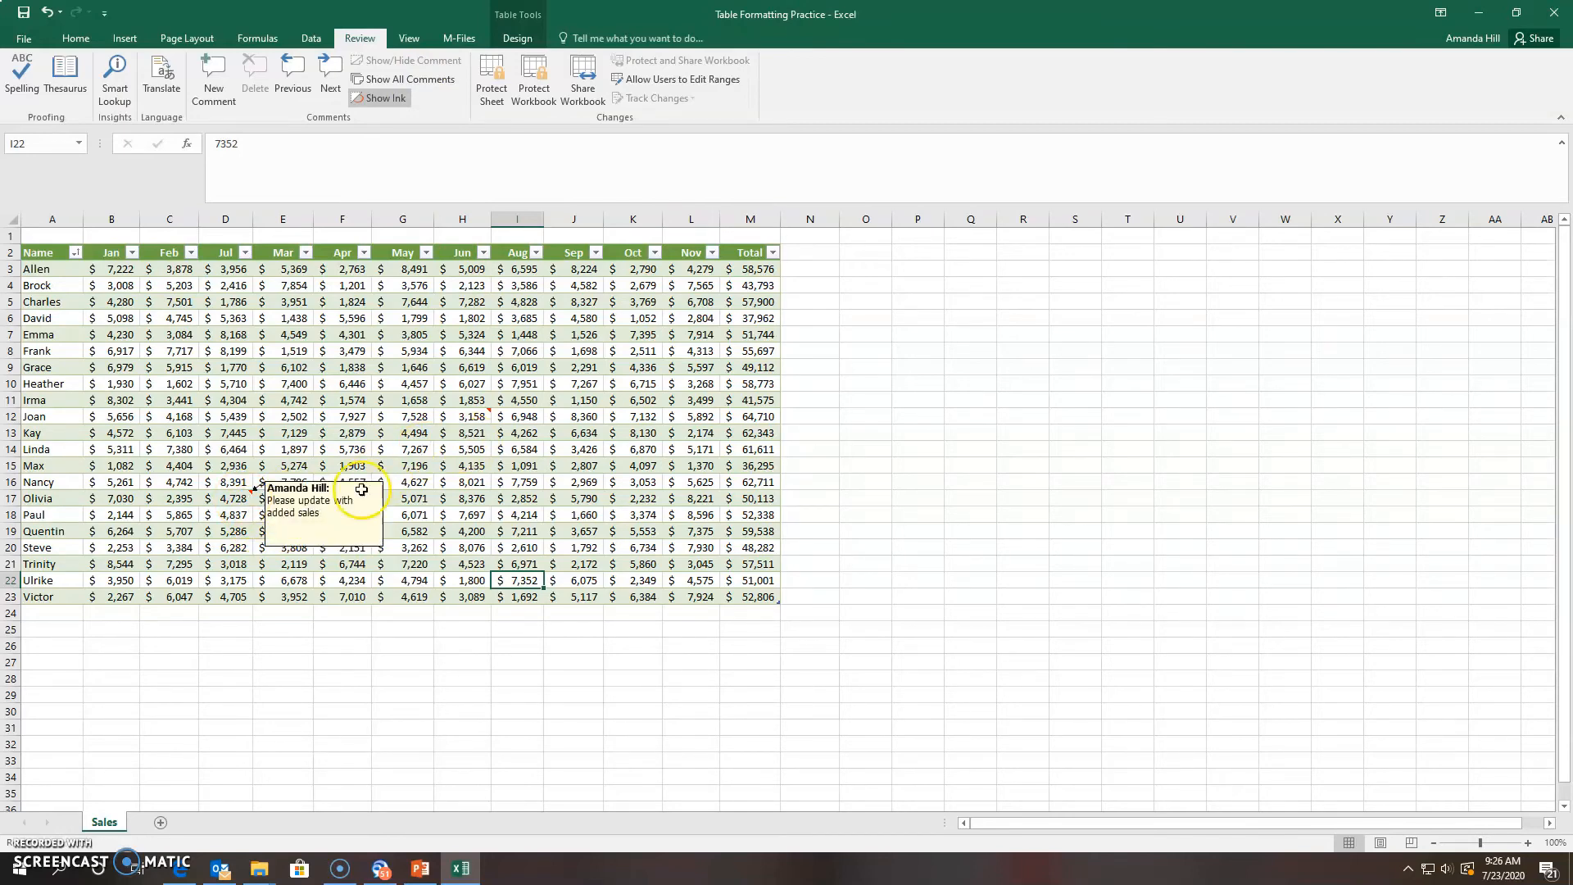
{"action": "left_click", "coordinate": [393, 465]}
{"action": "left_click", "coordinate": [236, 510]}
{"action": "left_click", "coordinate": [236, 499]}
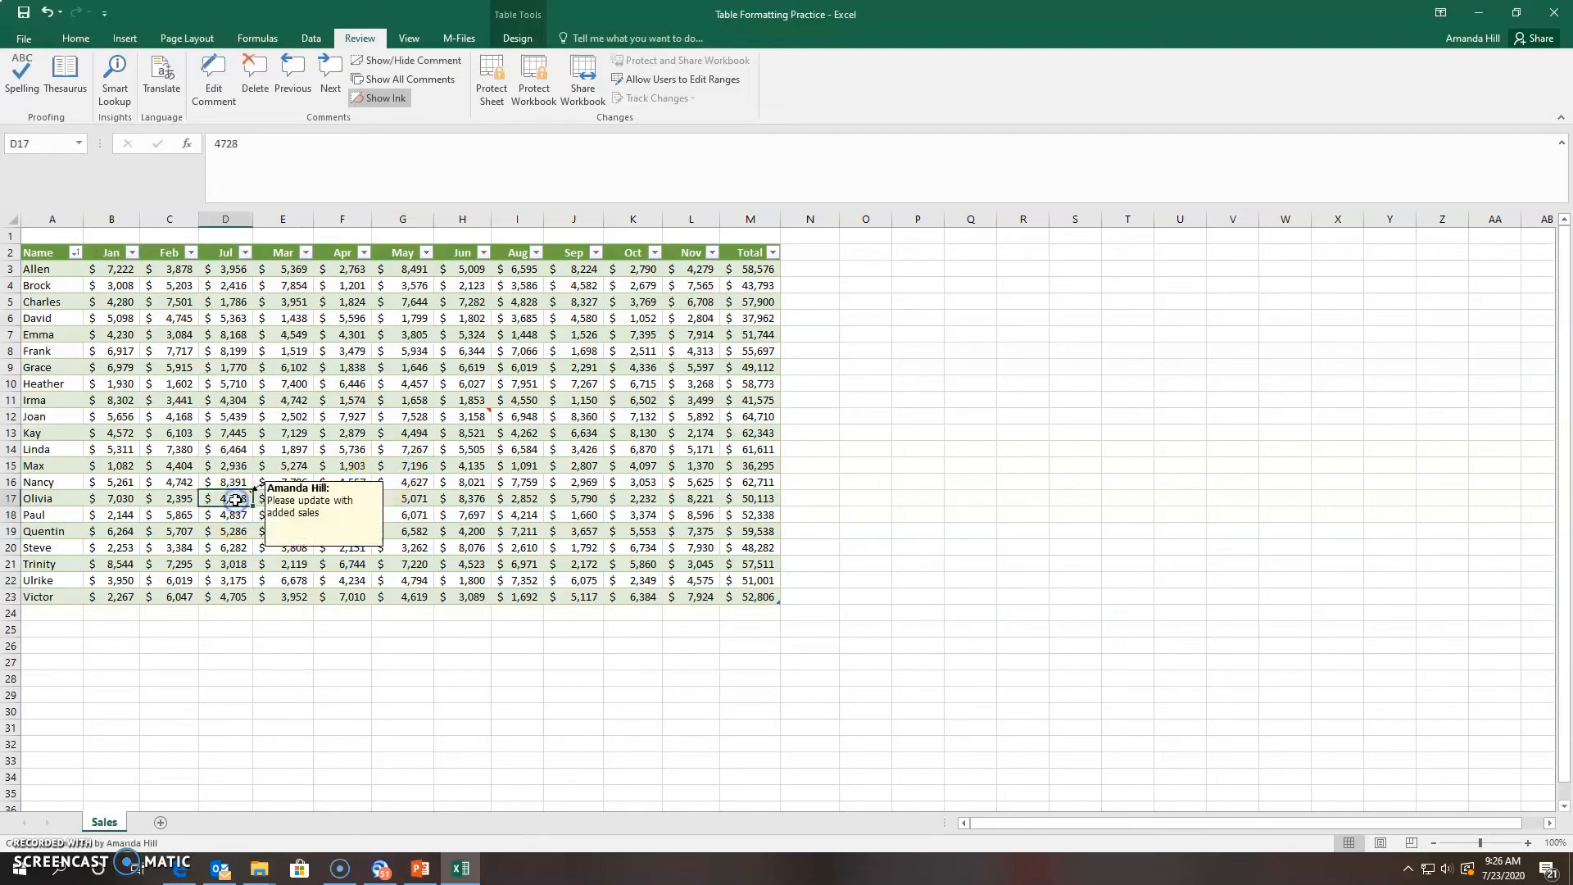
{"action": "left_click", "coordinate": [257, 82]}
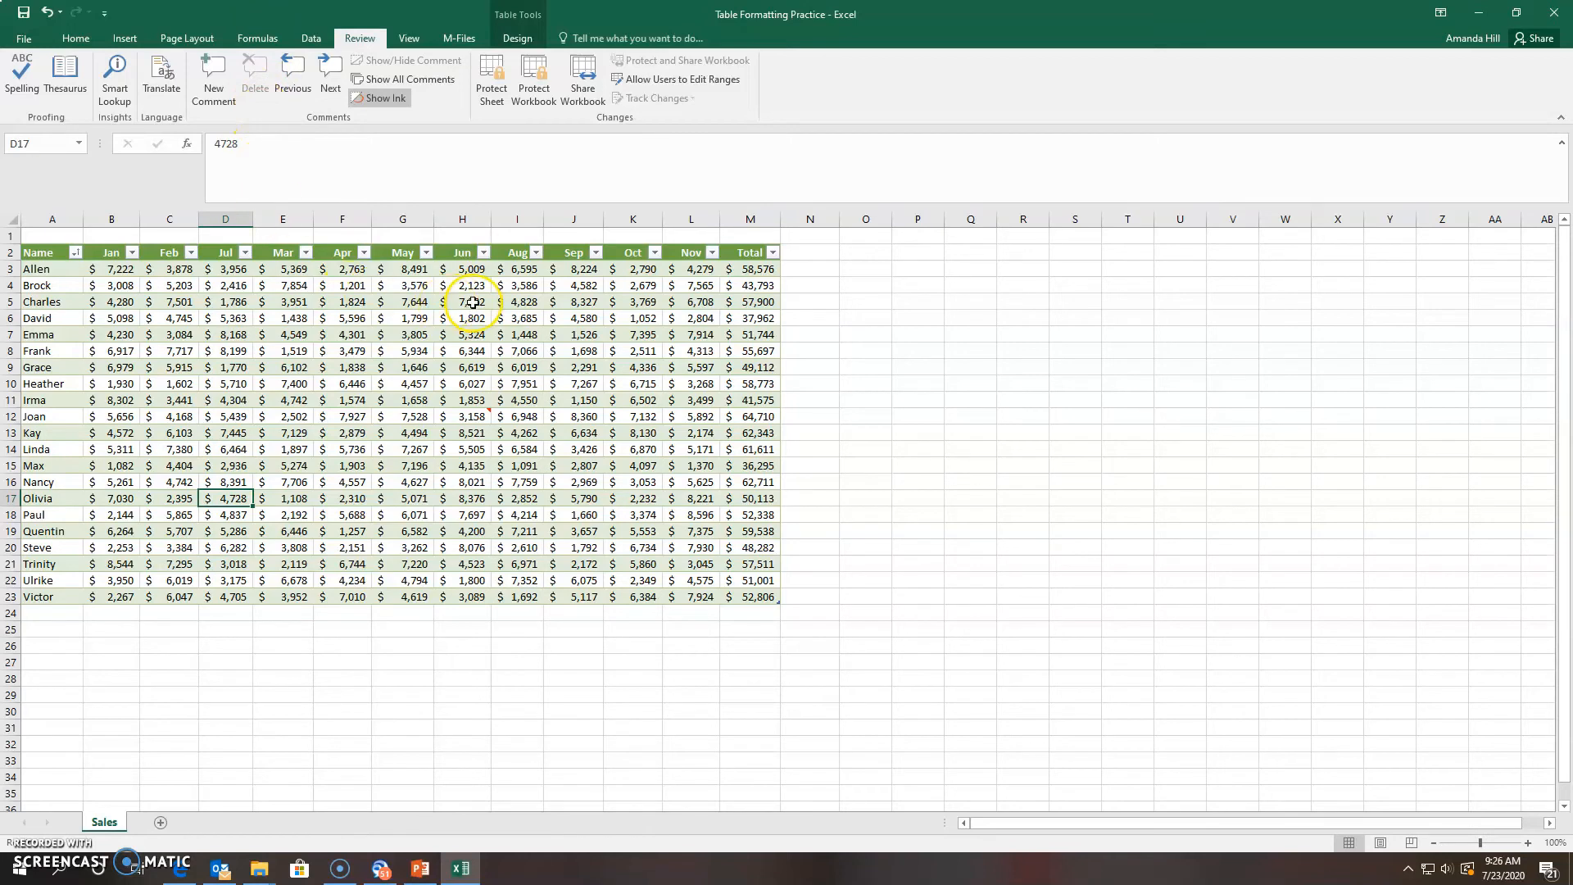
Open H12's comment for editing, close it, then delete the H12 comment
{"action": "left_click", "coordinate": [481, 420]}
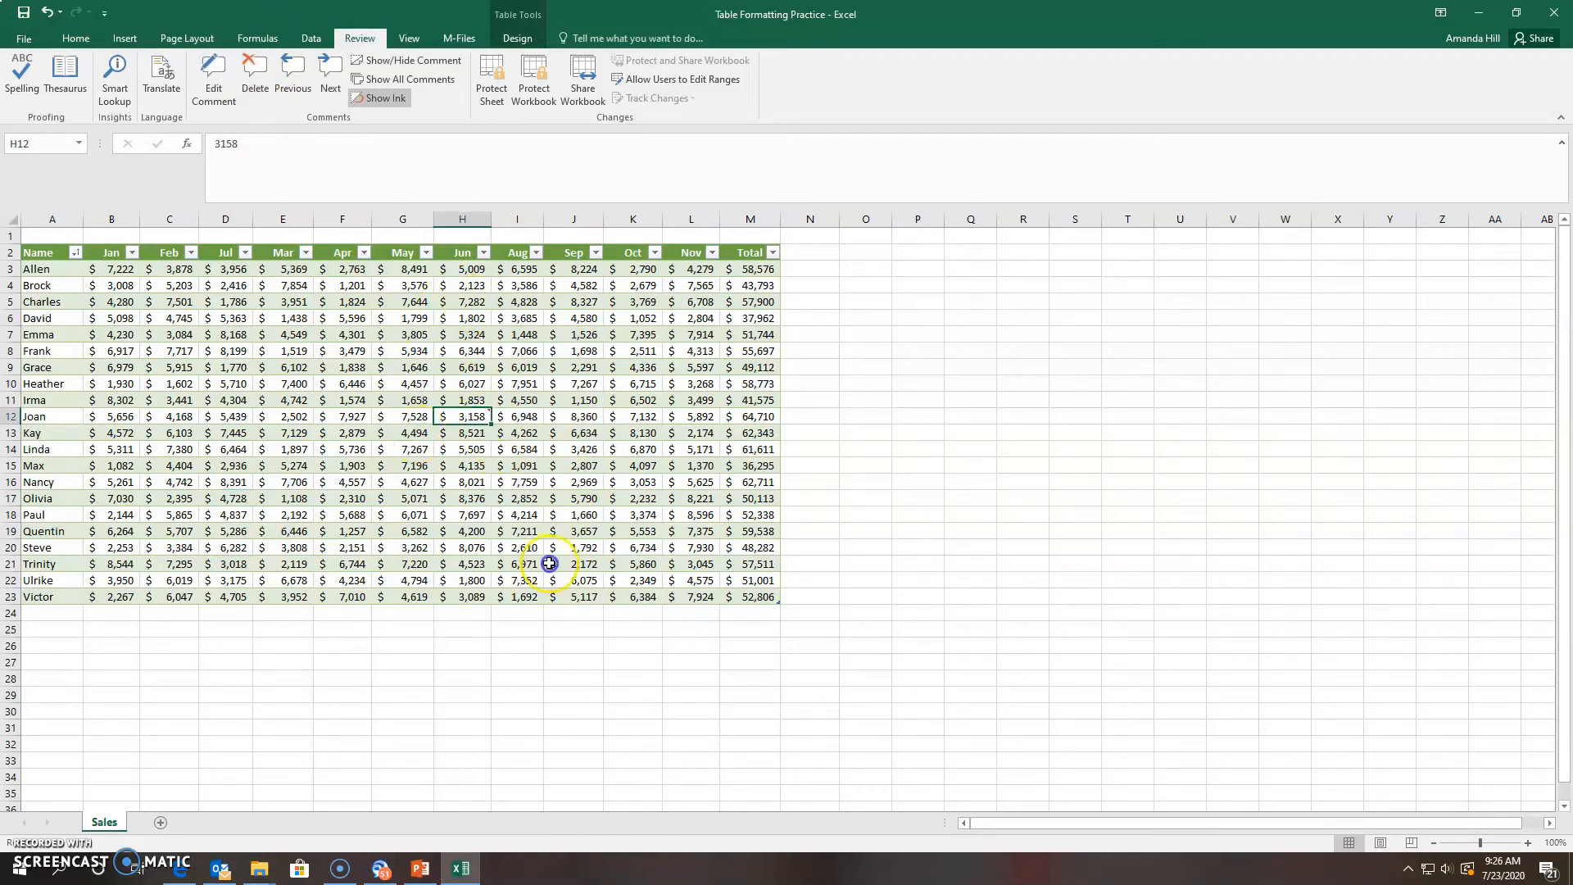
{"action": "left_click", "coordinate": [203, 107]}
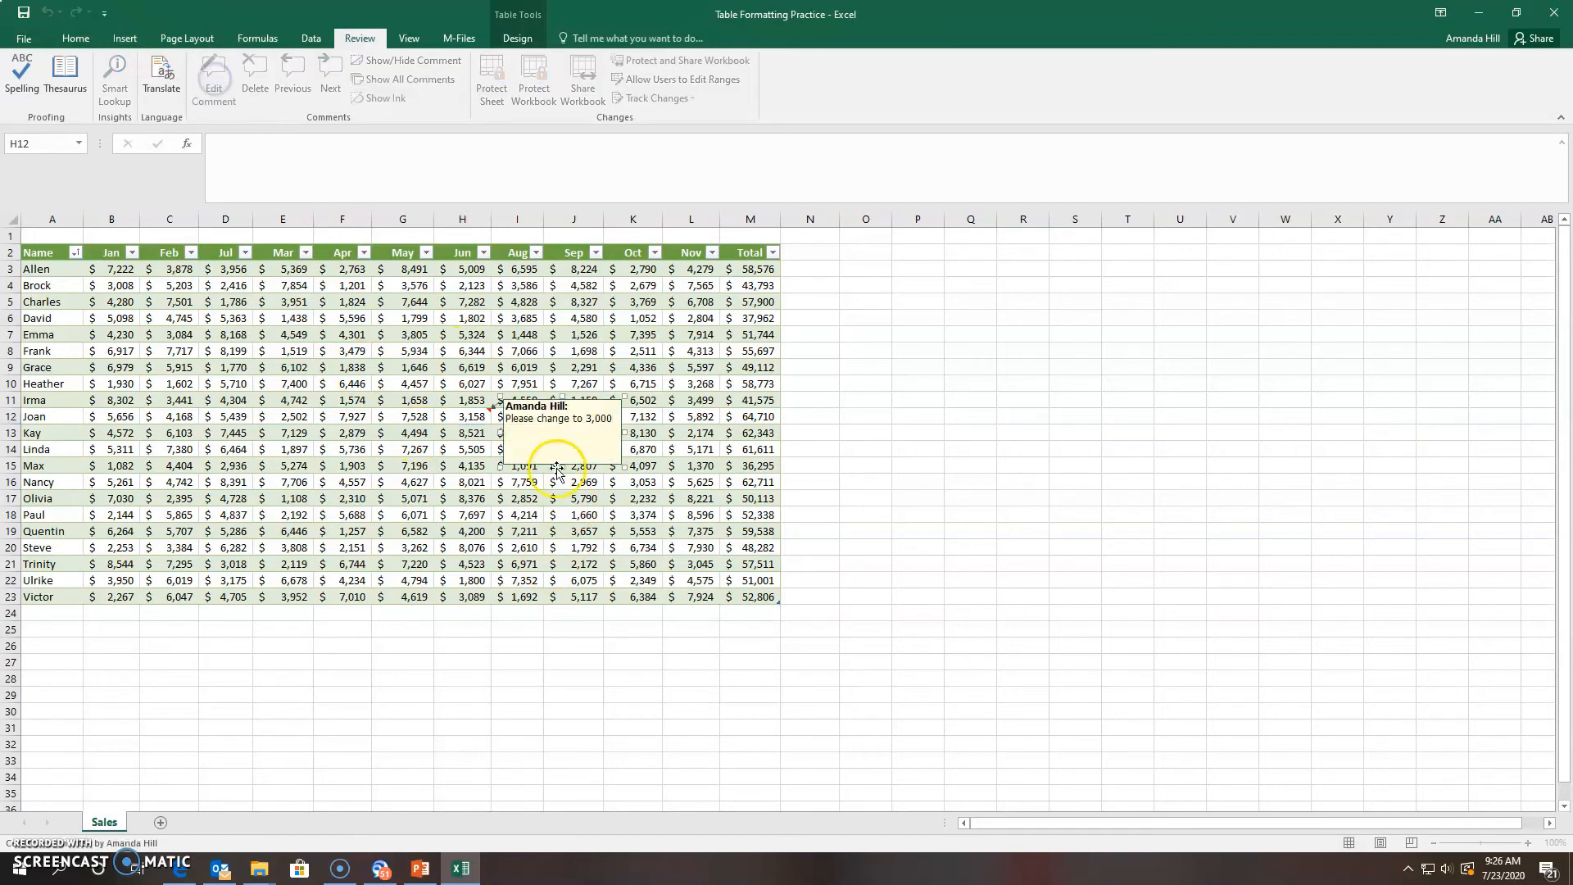
{"action": "left_click", "coordinate": [614, 418]}
{"action": "left_click_drag", "start_coordinate": [614, 418], "coordinate": [603, 417]}
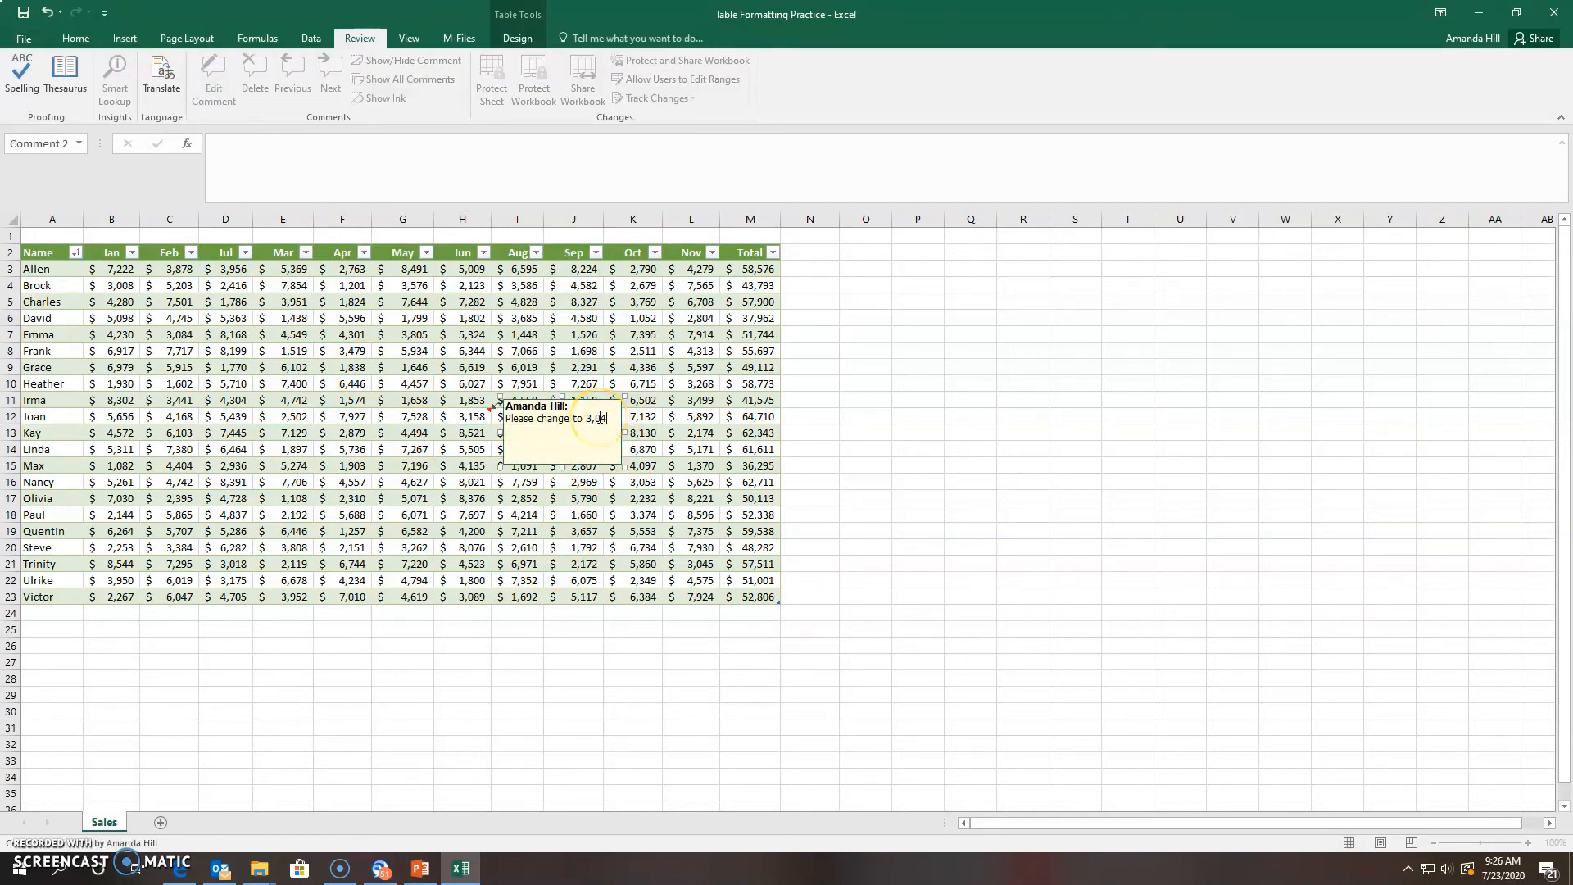
{"action": "left_click", "coordinate": [577, 480]}
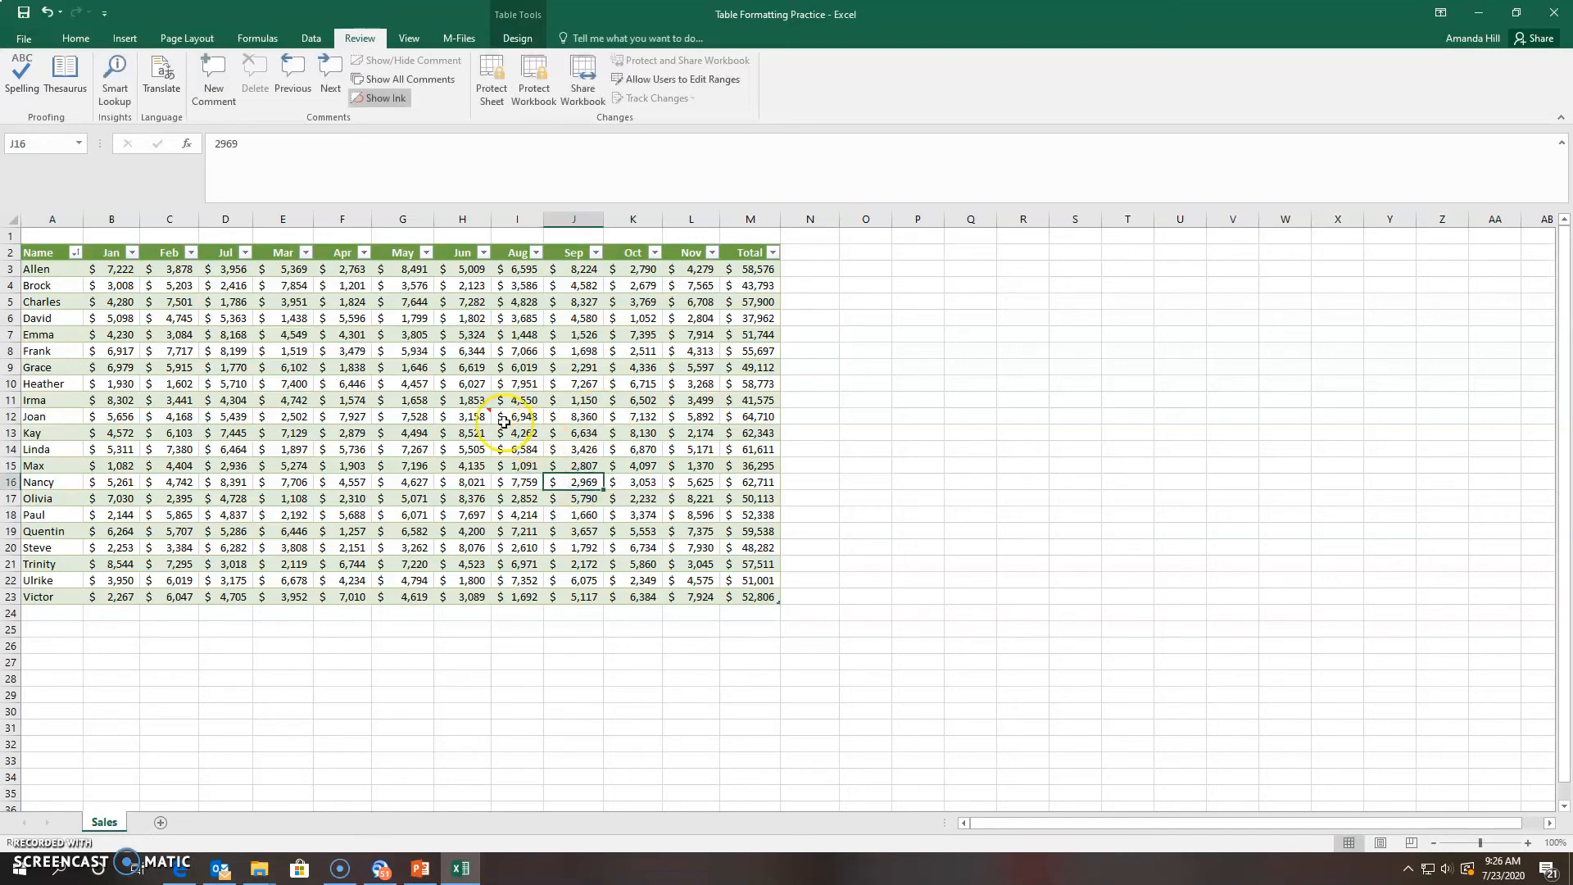
{"action": "left_click", "coordinate": [453, 424]}
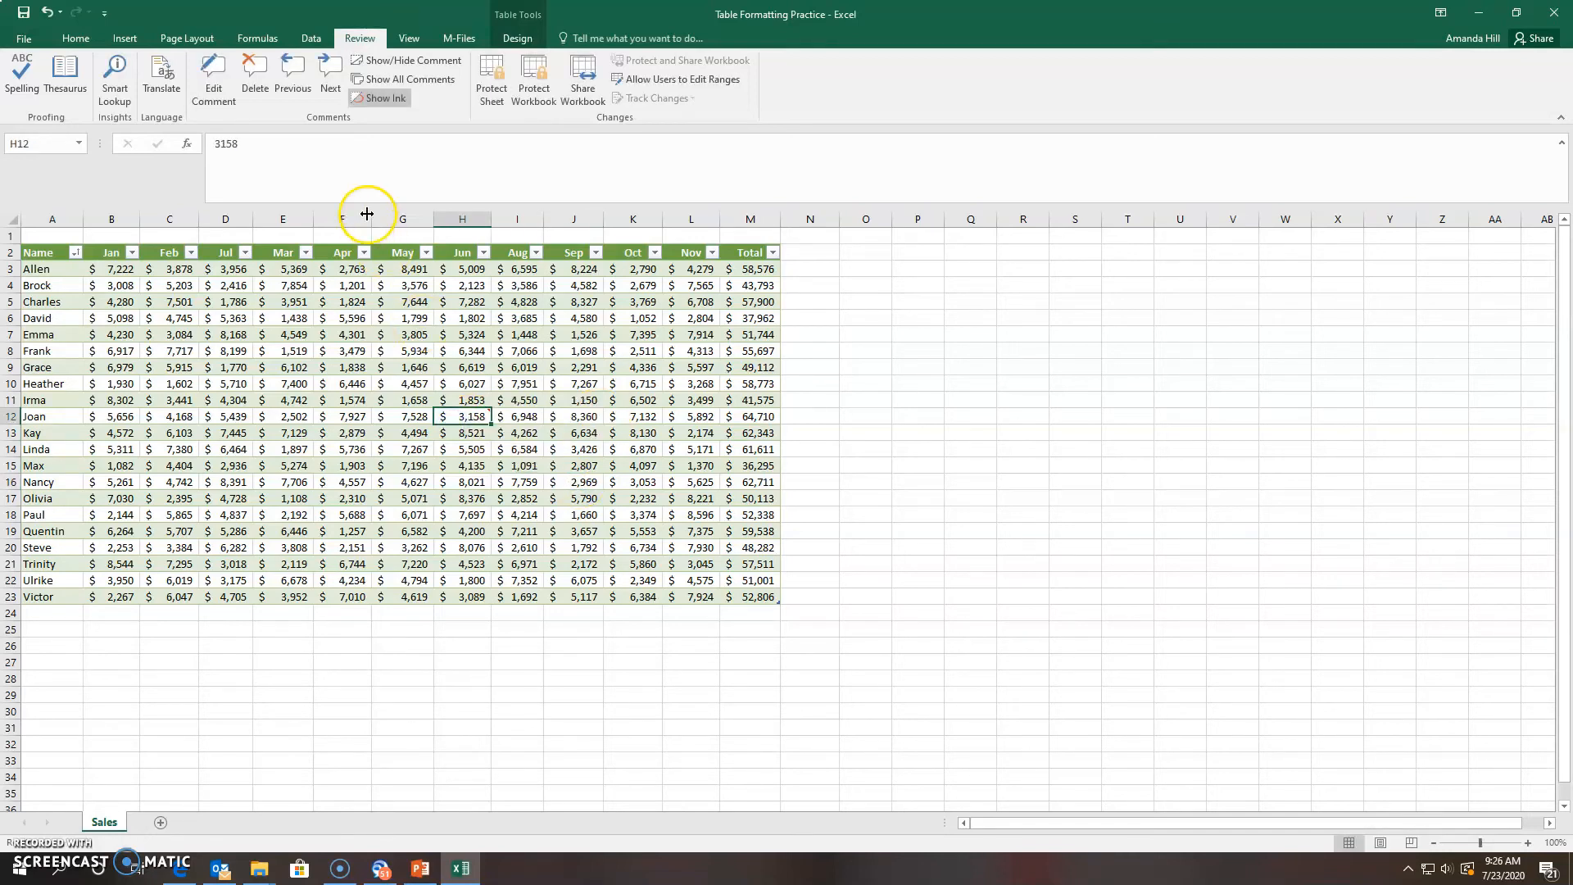
{"action": "left_click", "coordinate": [256, 81]}
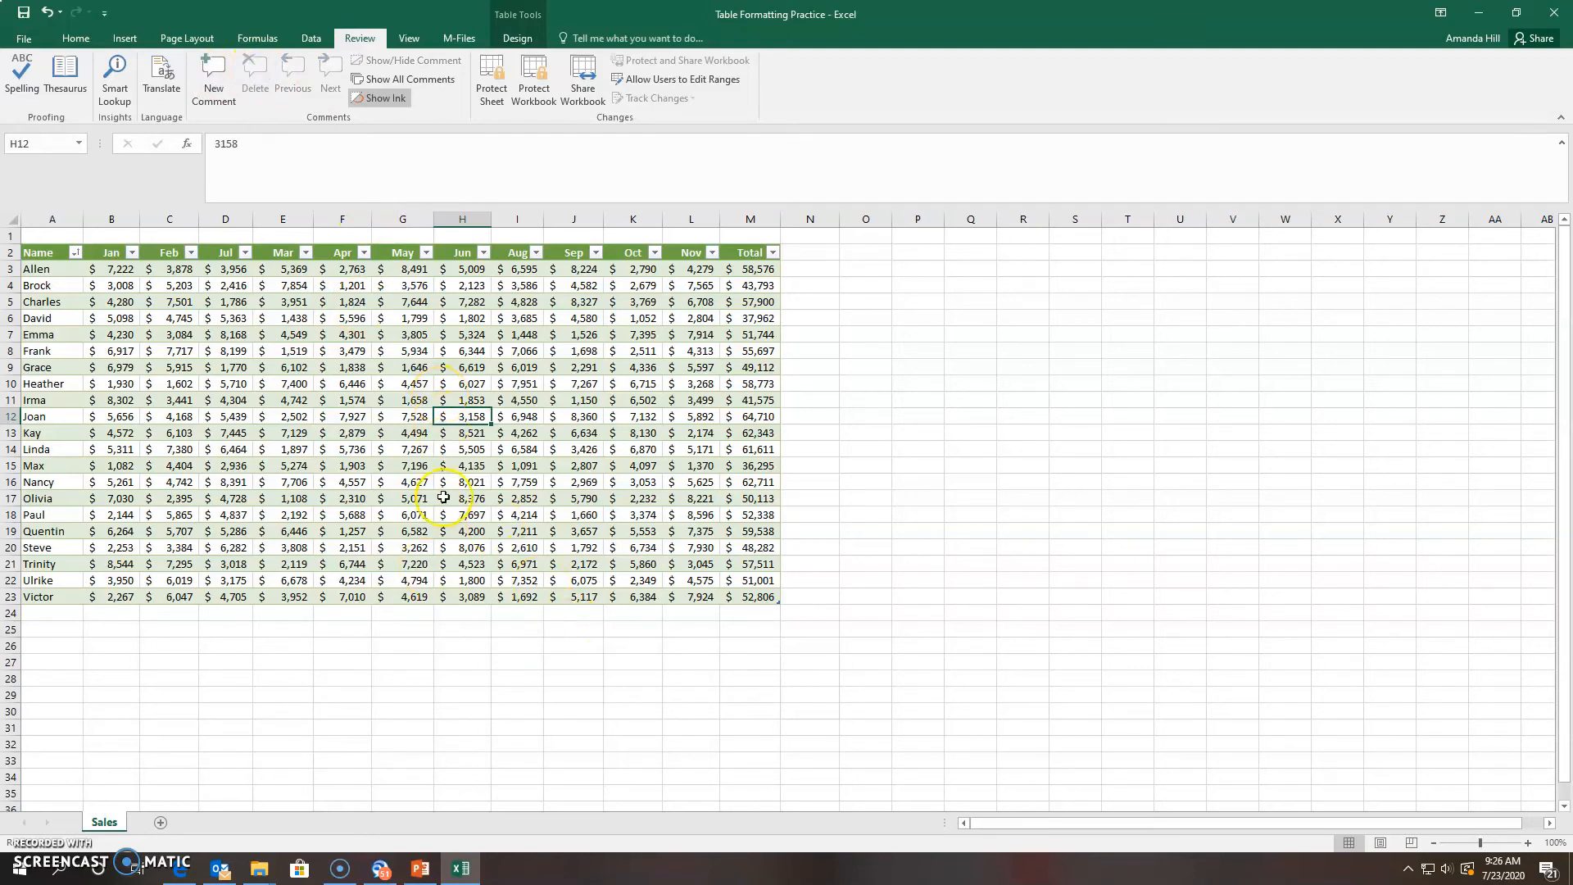
Add a 'Please Print' comment to cell I15 and open the File view
{"action": "left_click", "coordinate": [508, 464]}
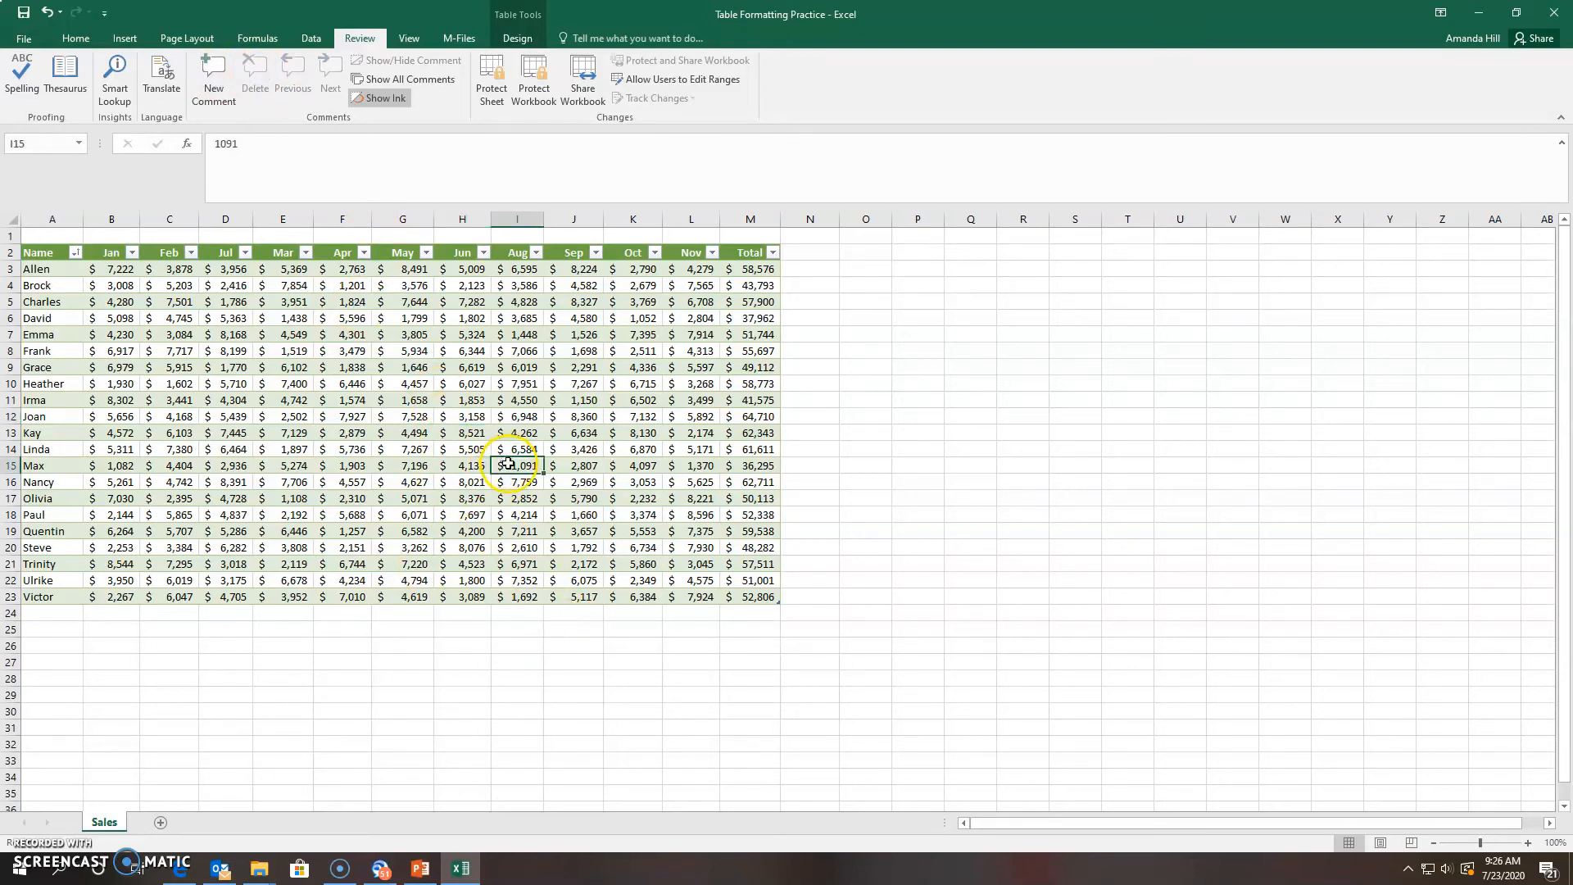
{"action": "left_click", "coordinate": [210, 76]}
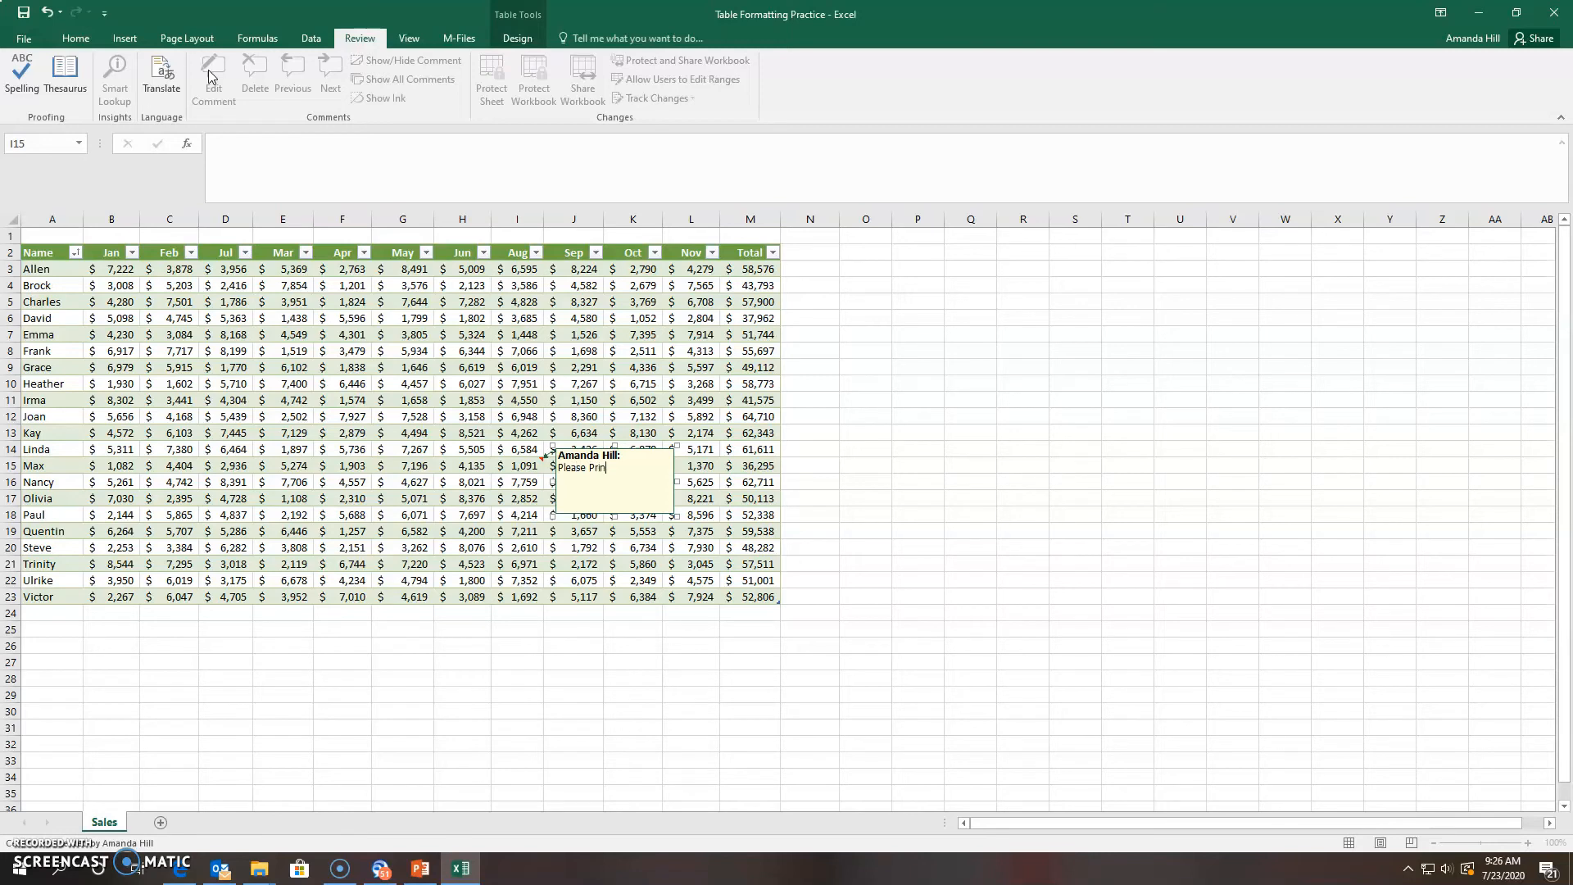
{"action": "left_click", "coordinate": [632, 548]}
{"action": "left_click", "coordinate": [524, 480]}
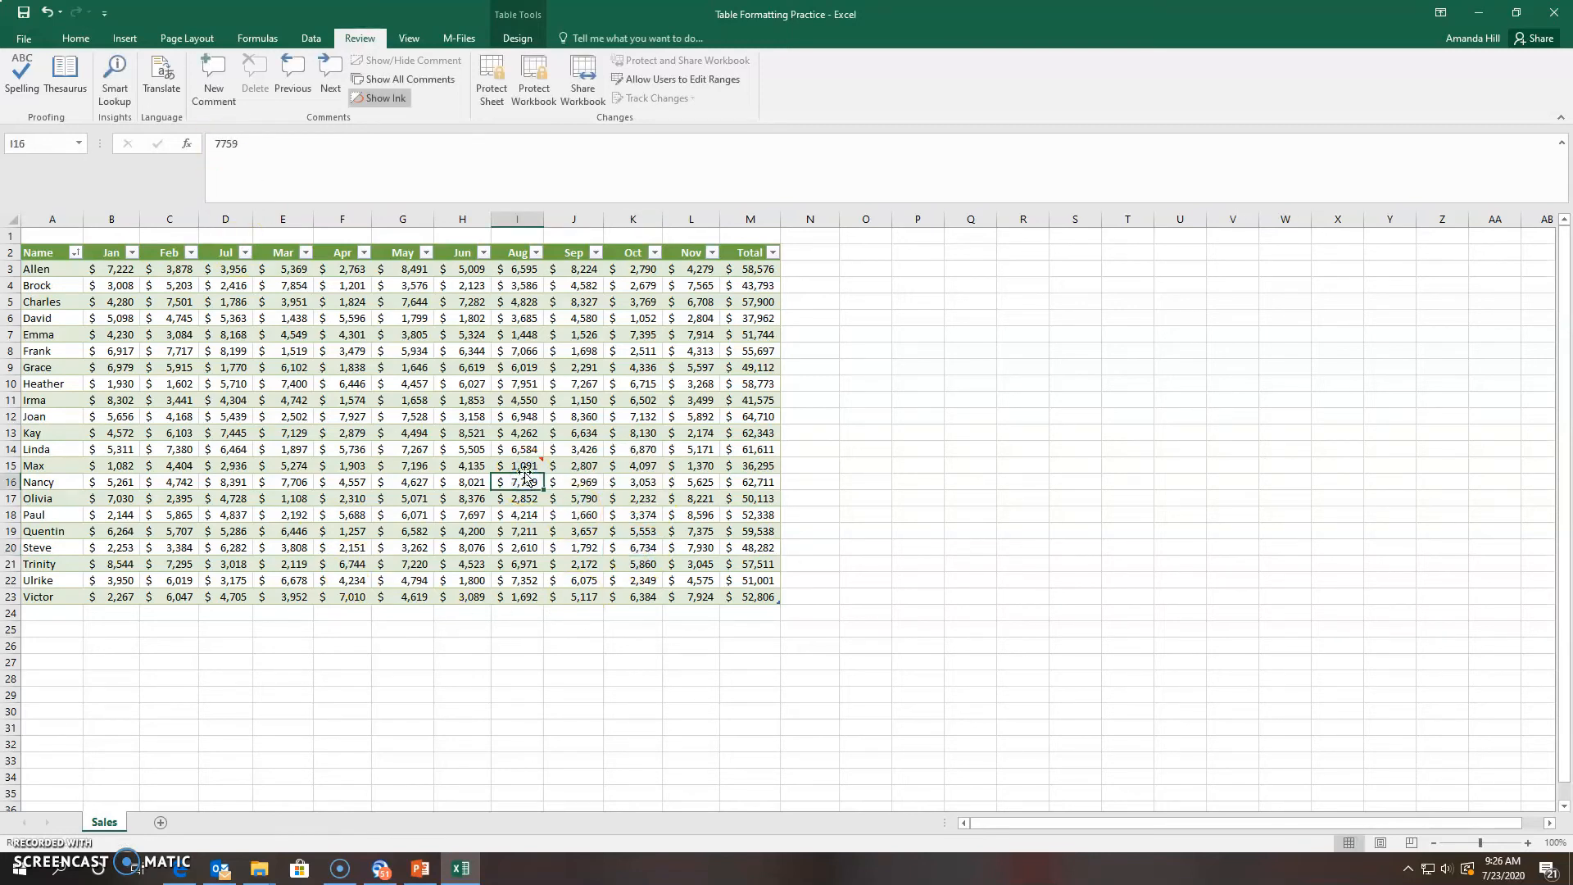
{"action": "left_click", "coordinate": [525, 467]}
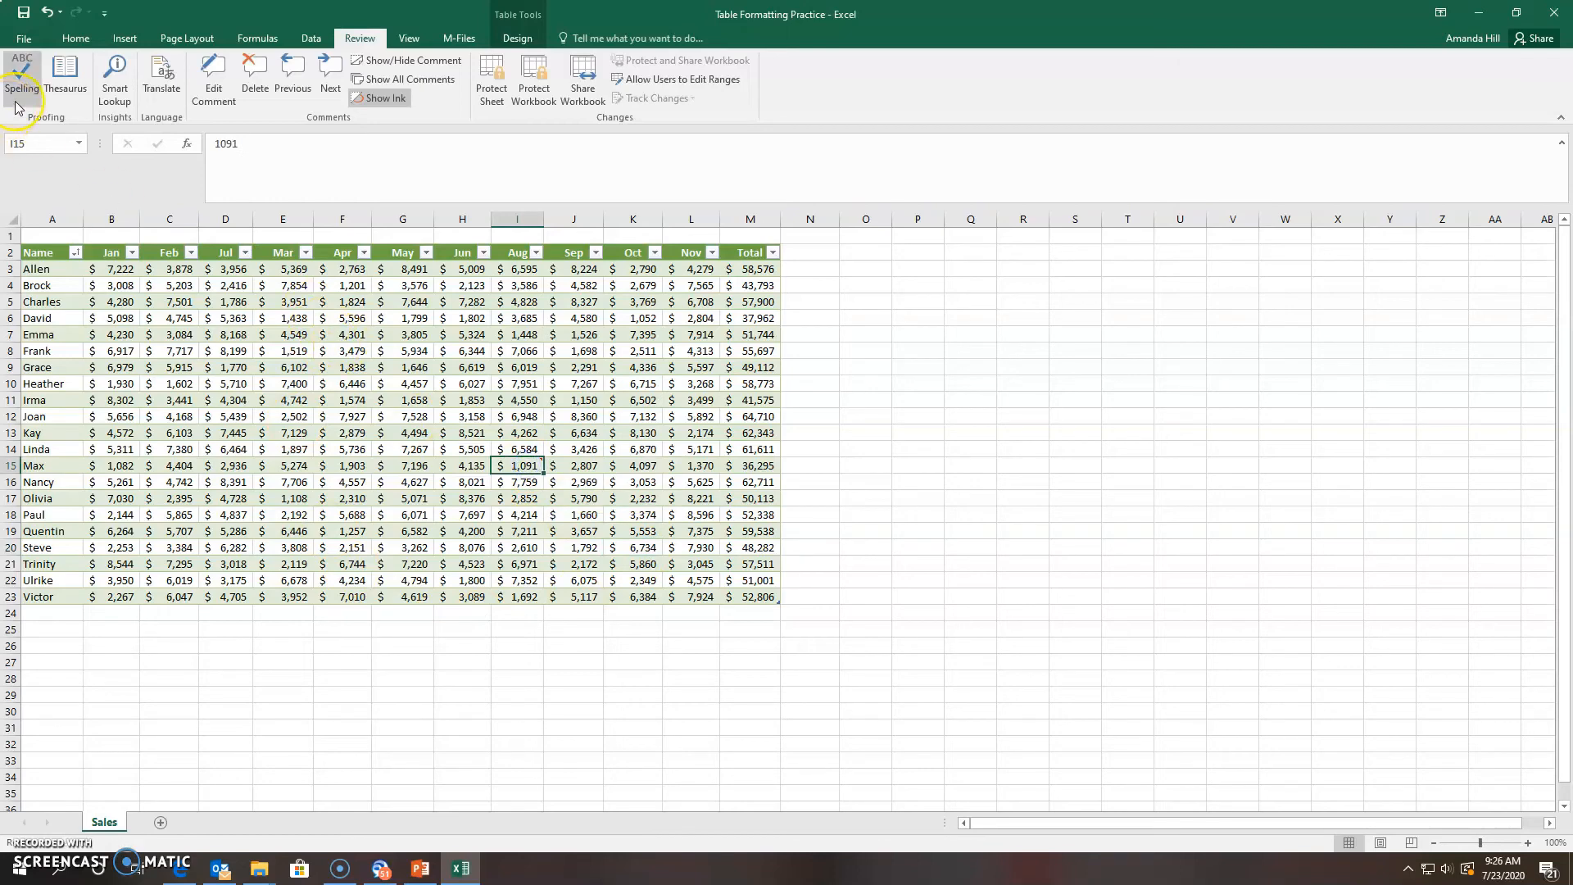
{"action": "left_click", "coordinate": [28, 40]}
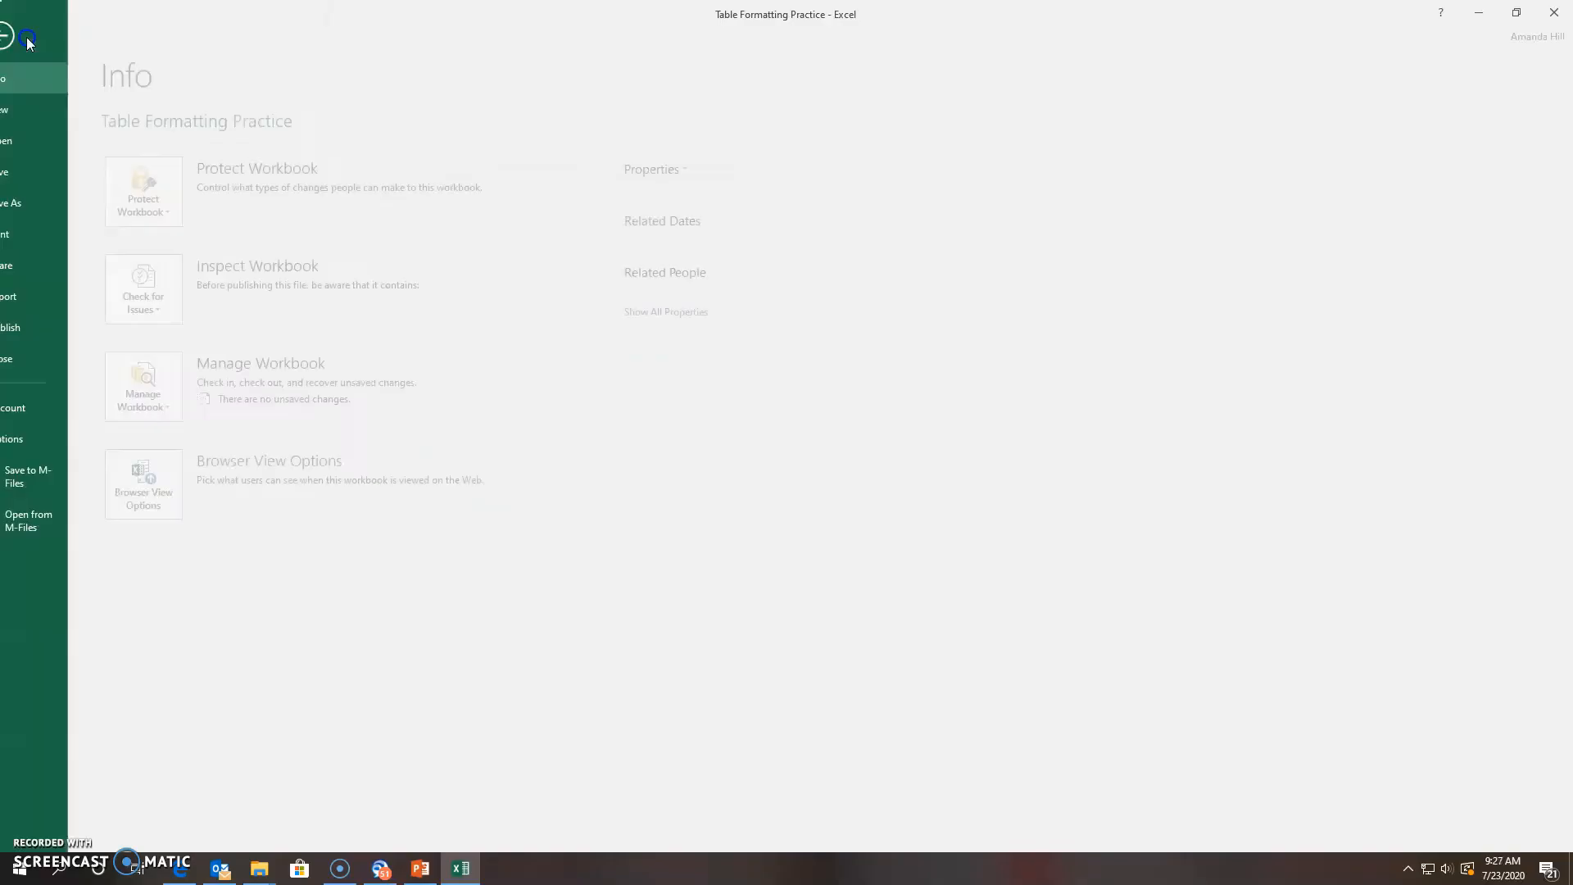
Open the Print preview from the File view
{"action": "left_click", "coordinate": [28, 41]}
{"action": "left_click", "coordinate": [28, 41]}
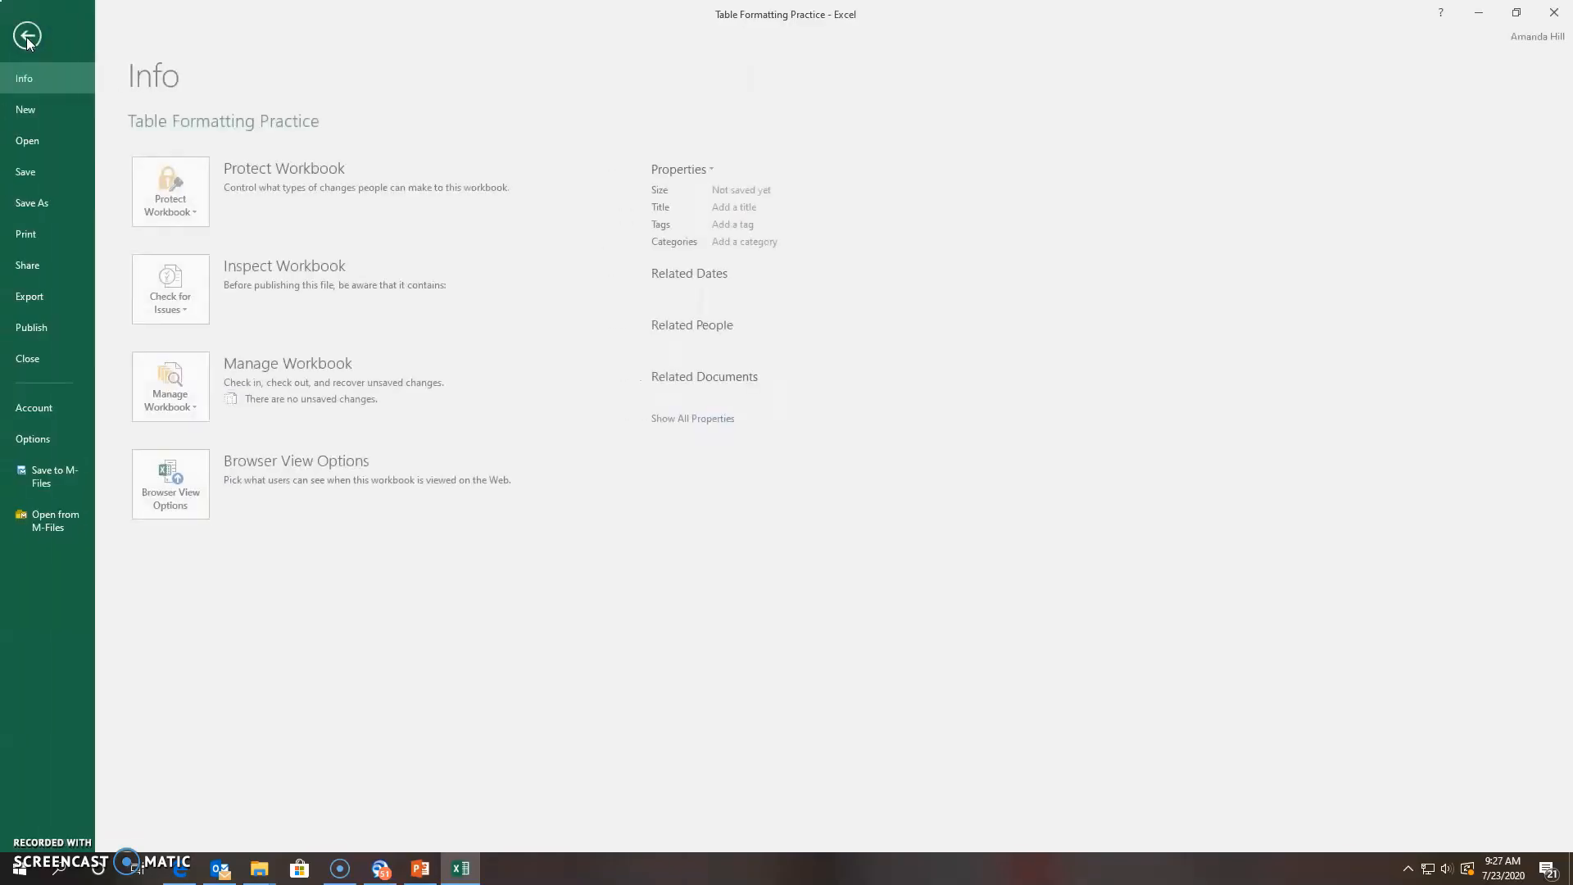
{"action": "left_click", "coordinate": [41, 235]}
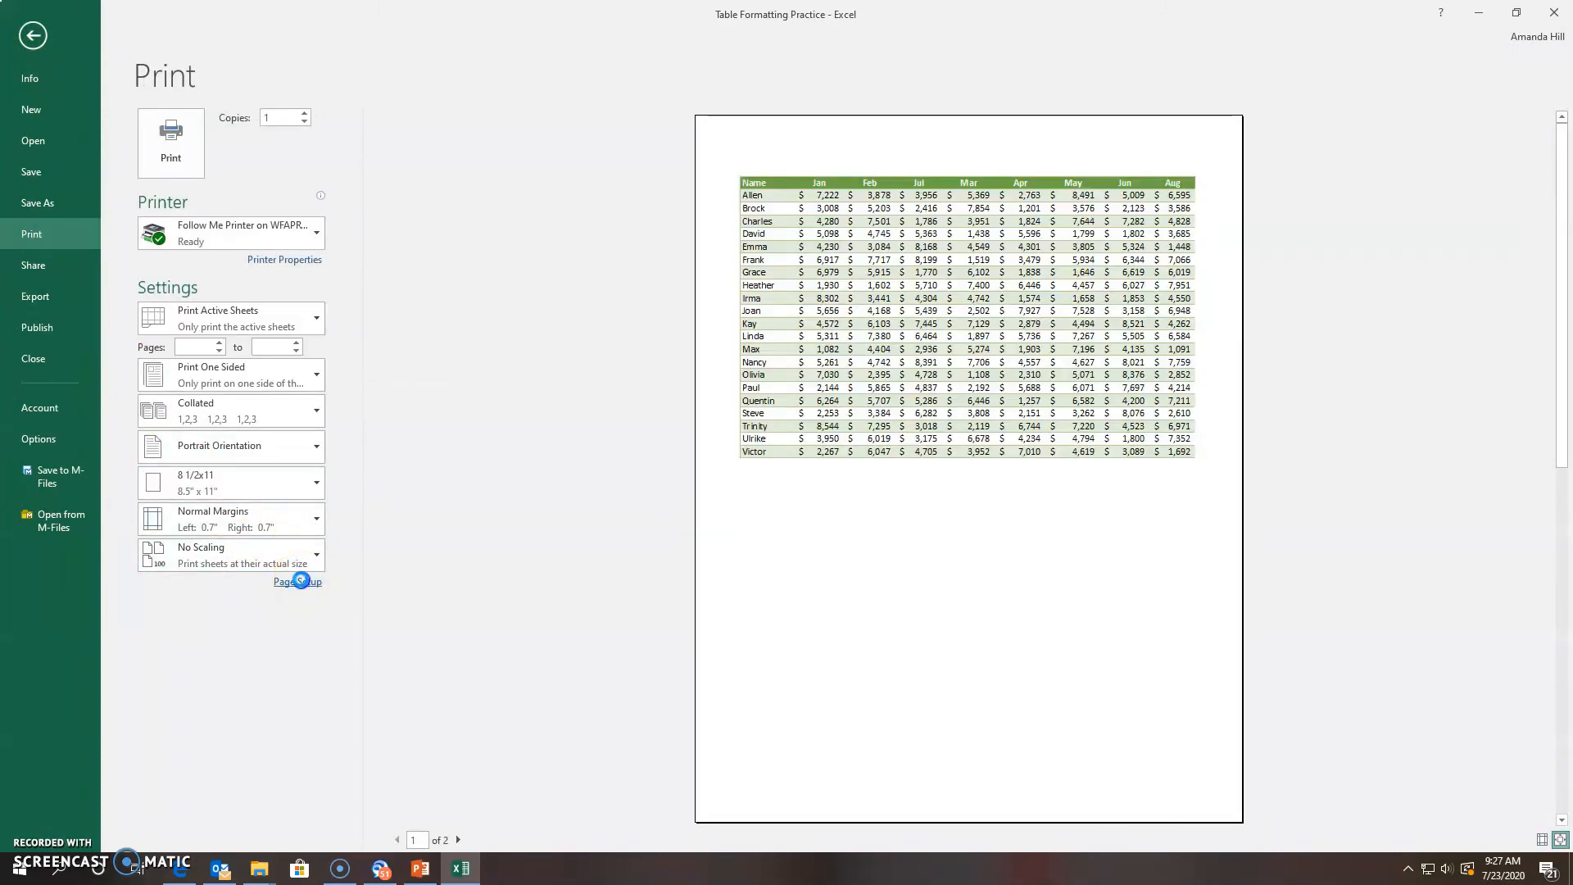
In Page Setup's Sheet tab, set comments to print as displayed on sheet
{"action": "left_click", "coordinate": [301, 580]}
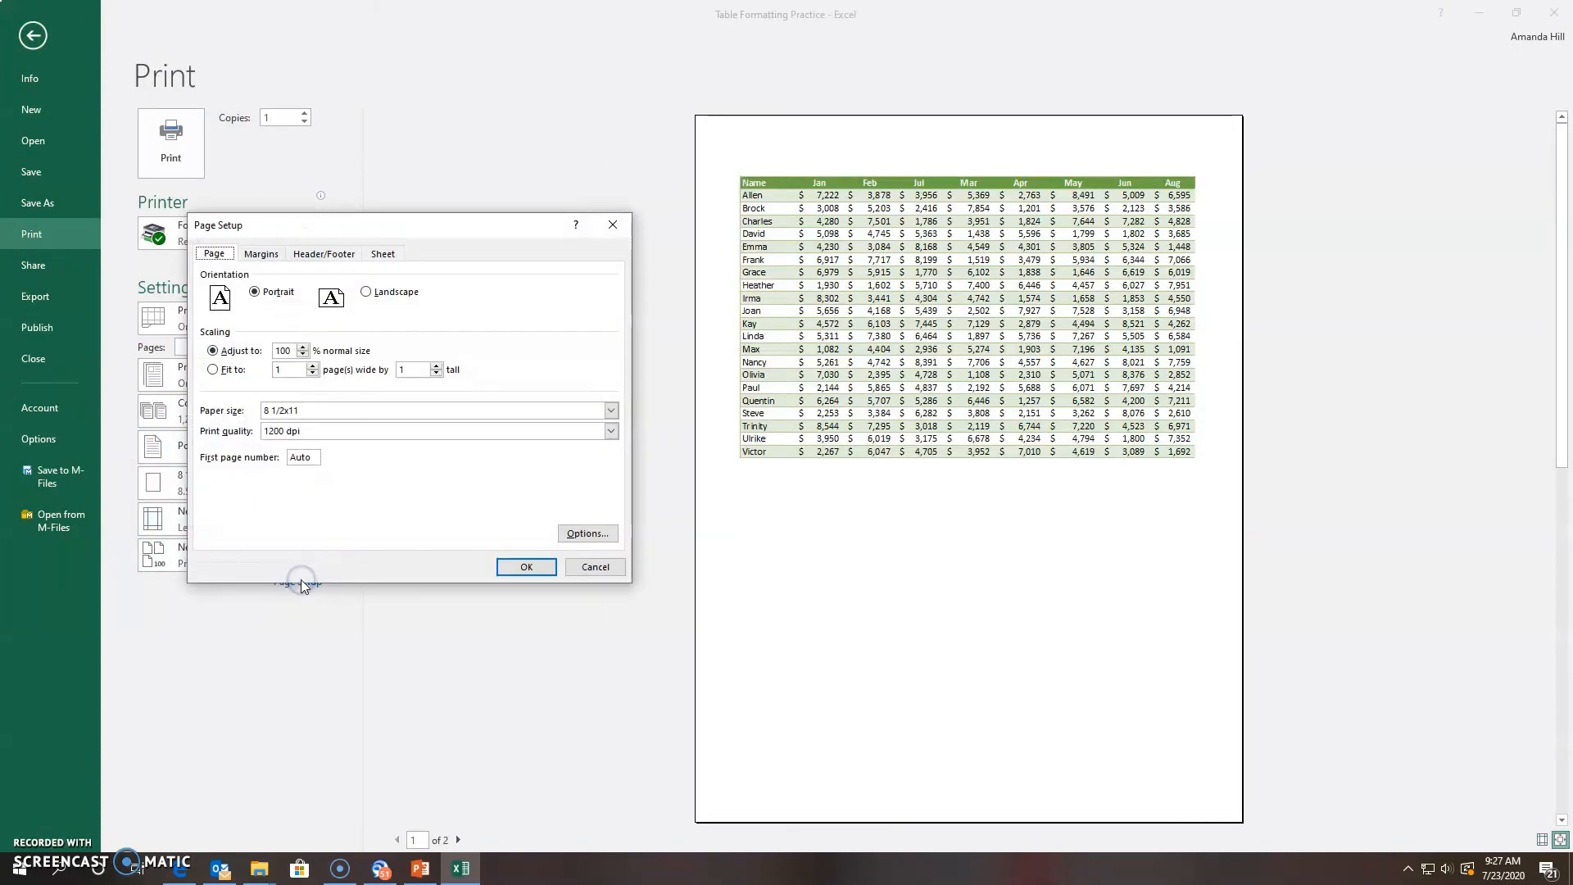
{"action": "left_click", "coordinate": [386, 253]}
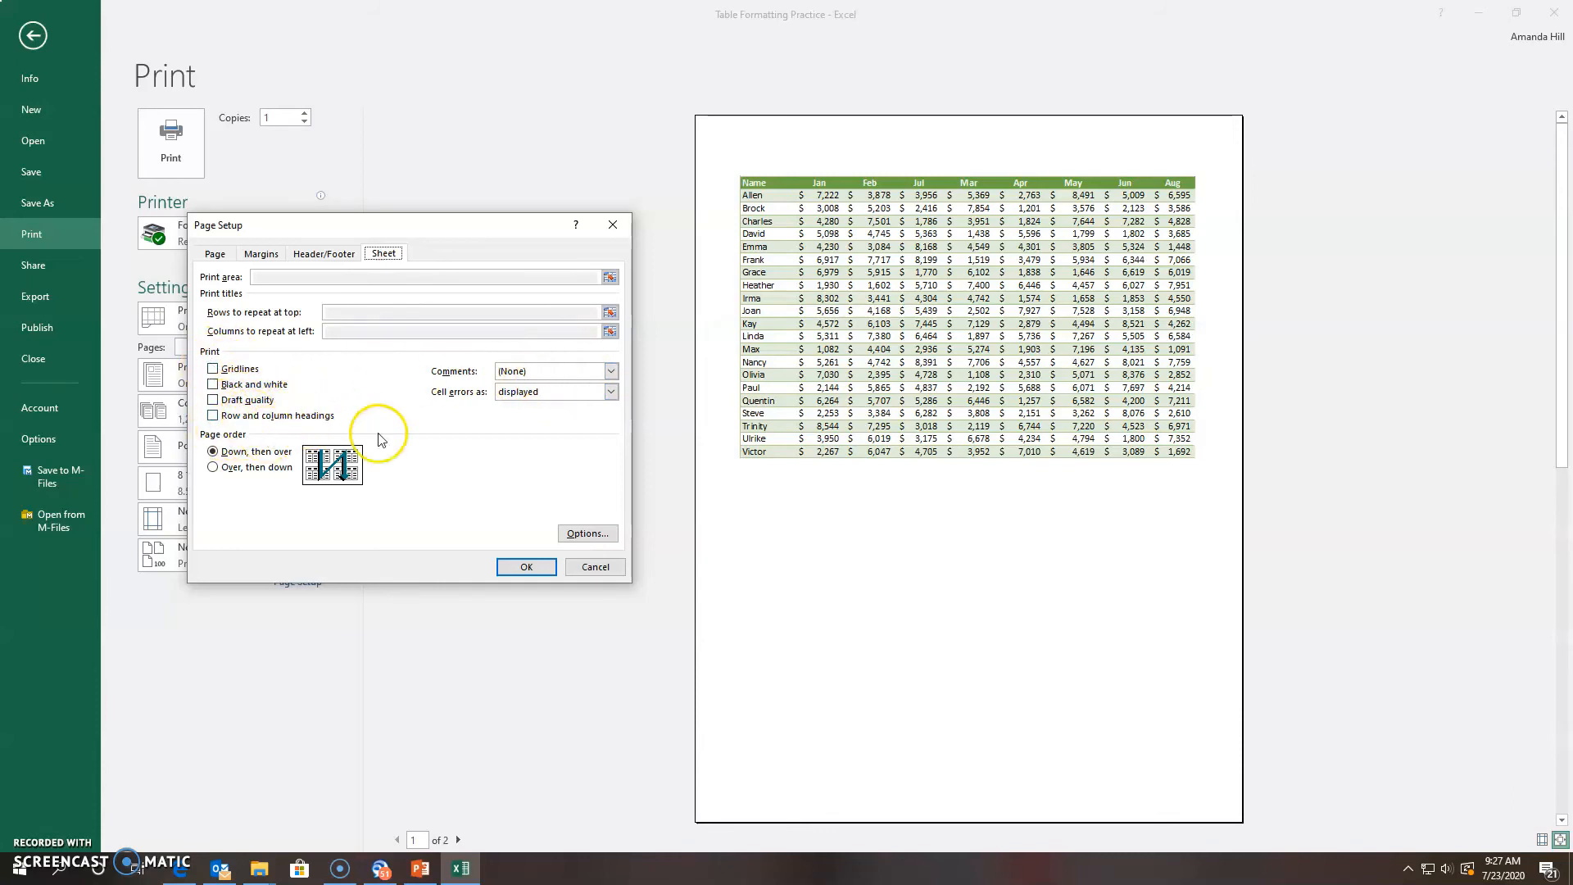
{"action": "left_click", "coordinate": [611, 372]}
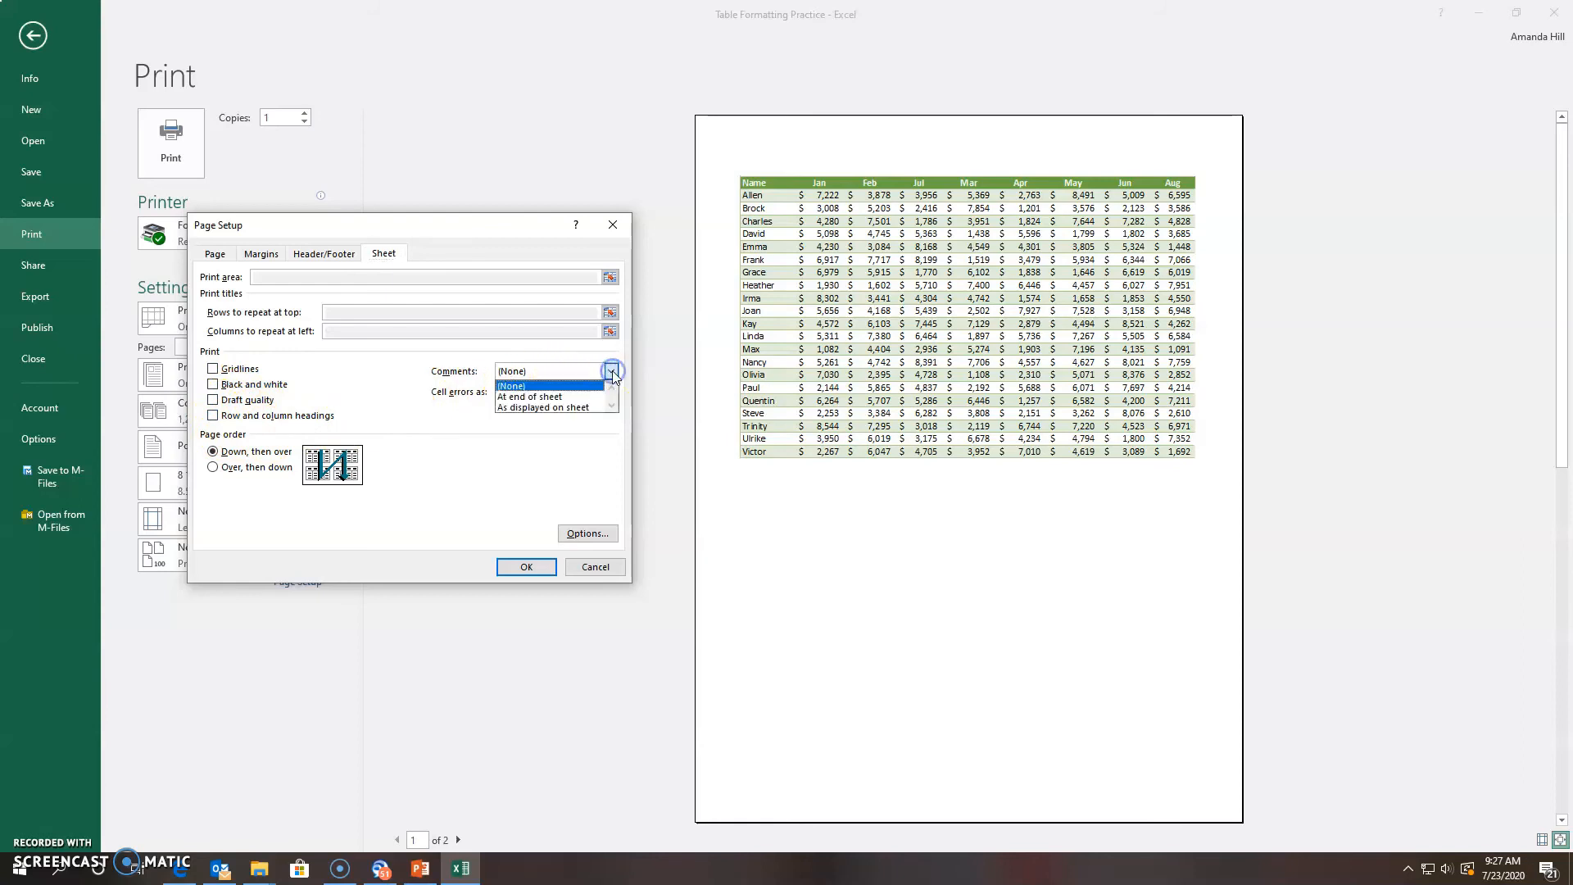
{"action": "left_click", "coordinate": [590, 396]}
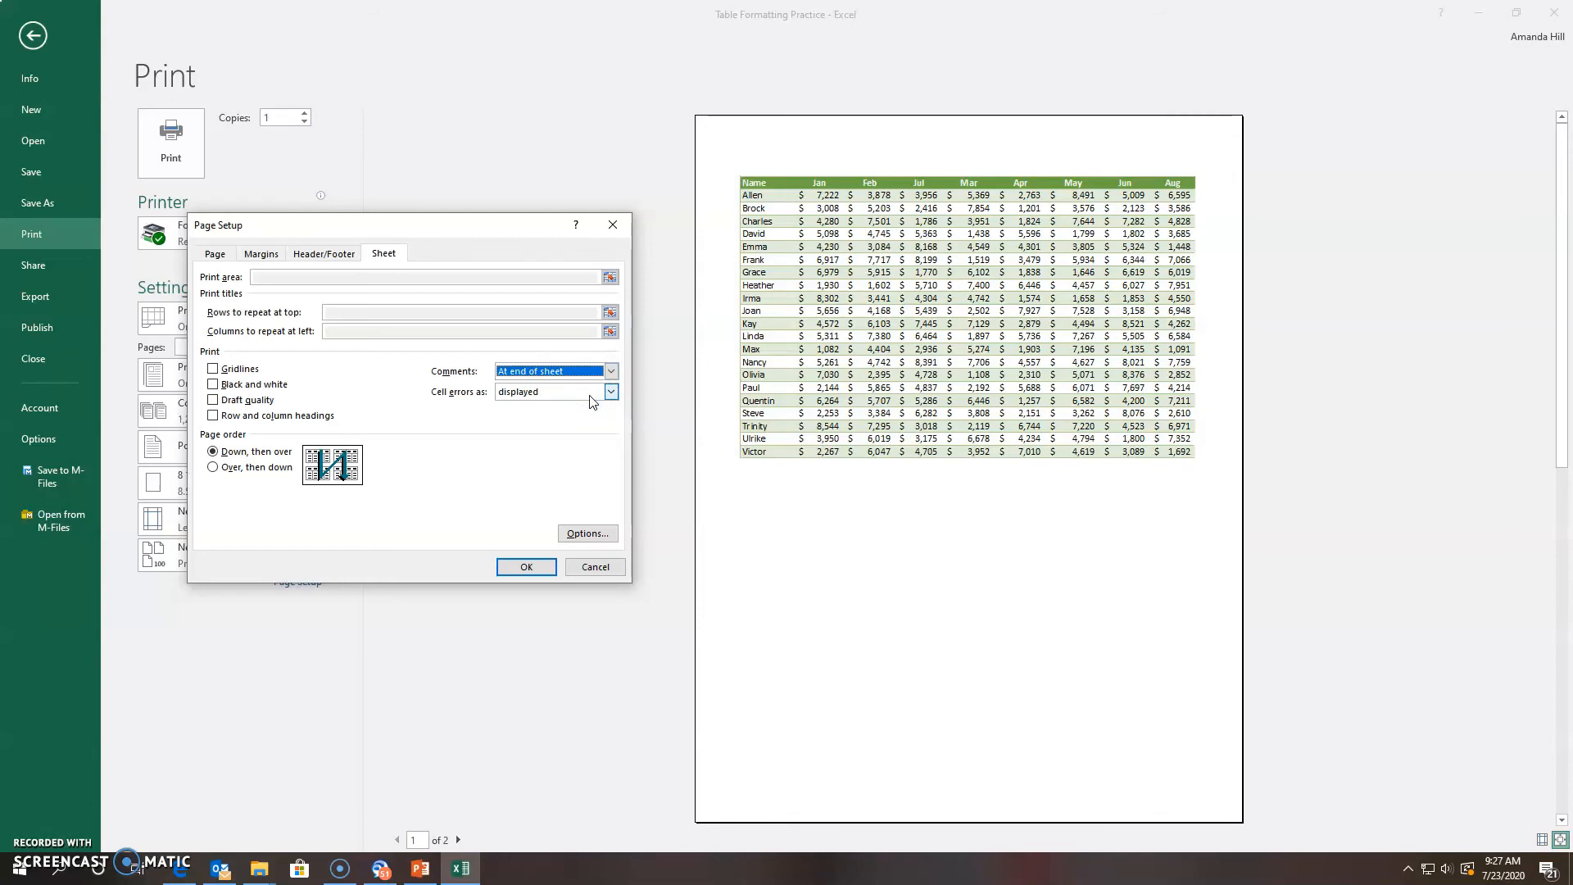
{"action": "left_click", "coordinate": [611, 372]}
{"action": "left_click", "coordinate": [590, 410]}
{"action": "left_click", "coordinate": [612, 372]}
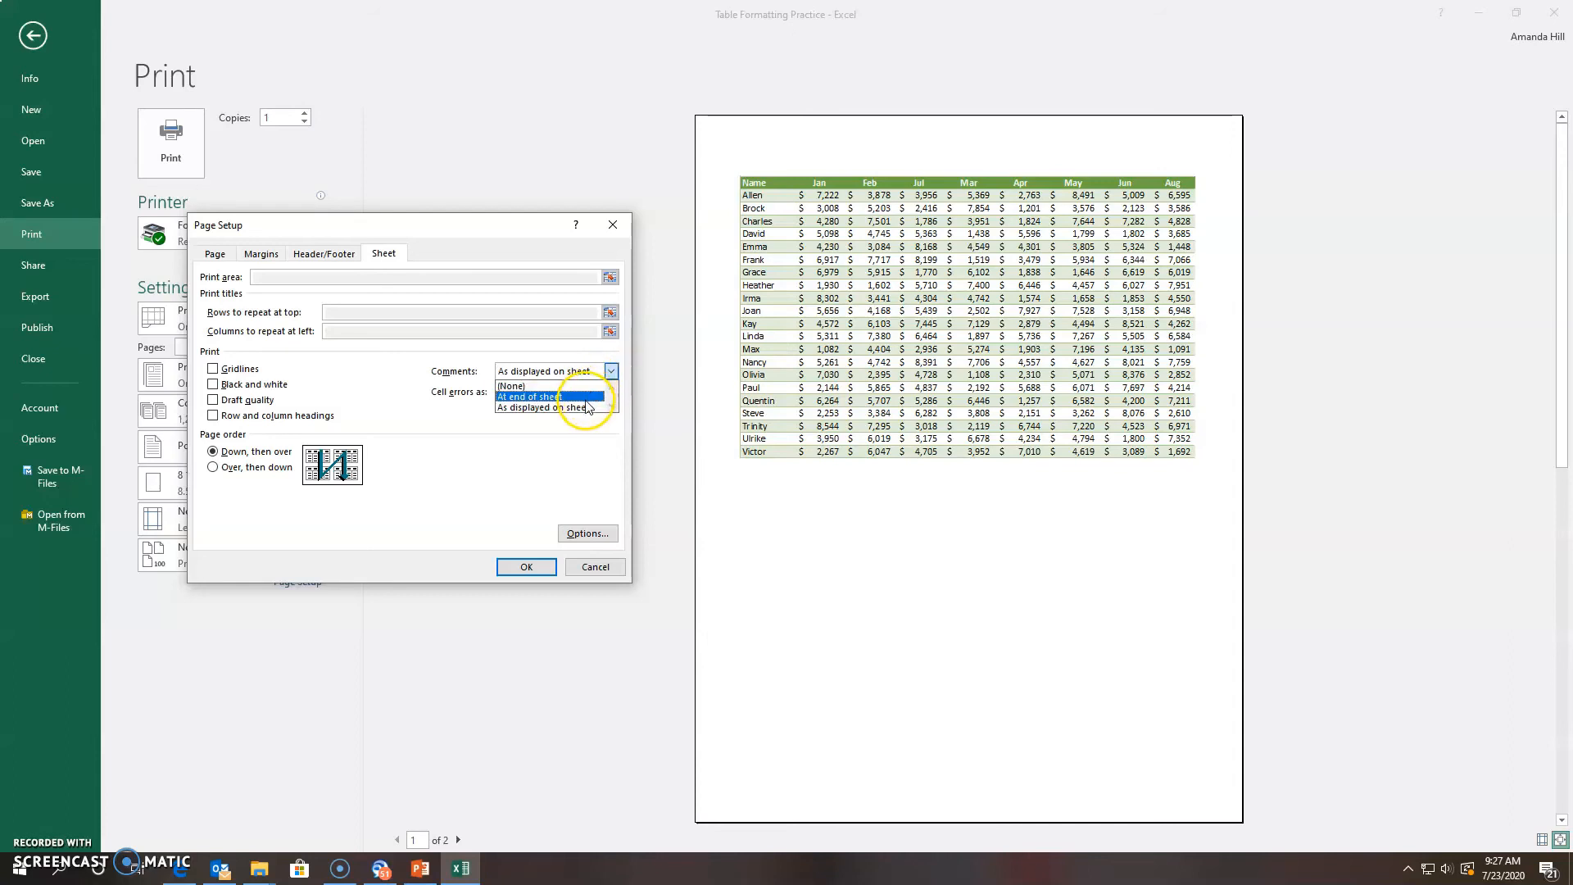
{"action": "left_click", "coordinate": [590, 398]}
{"action": "left_click", "coordinate": [527, 567]}
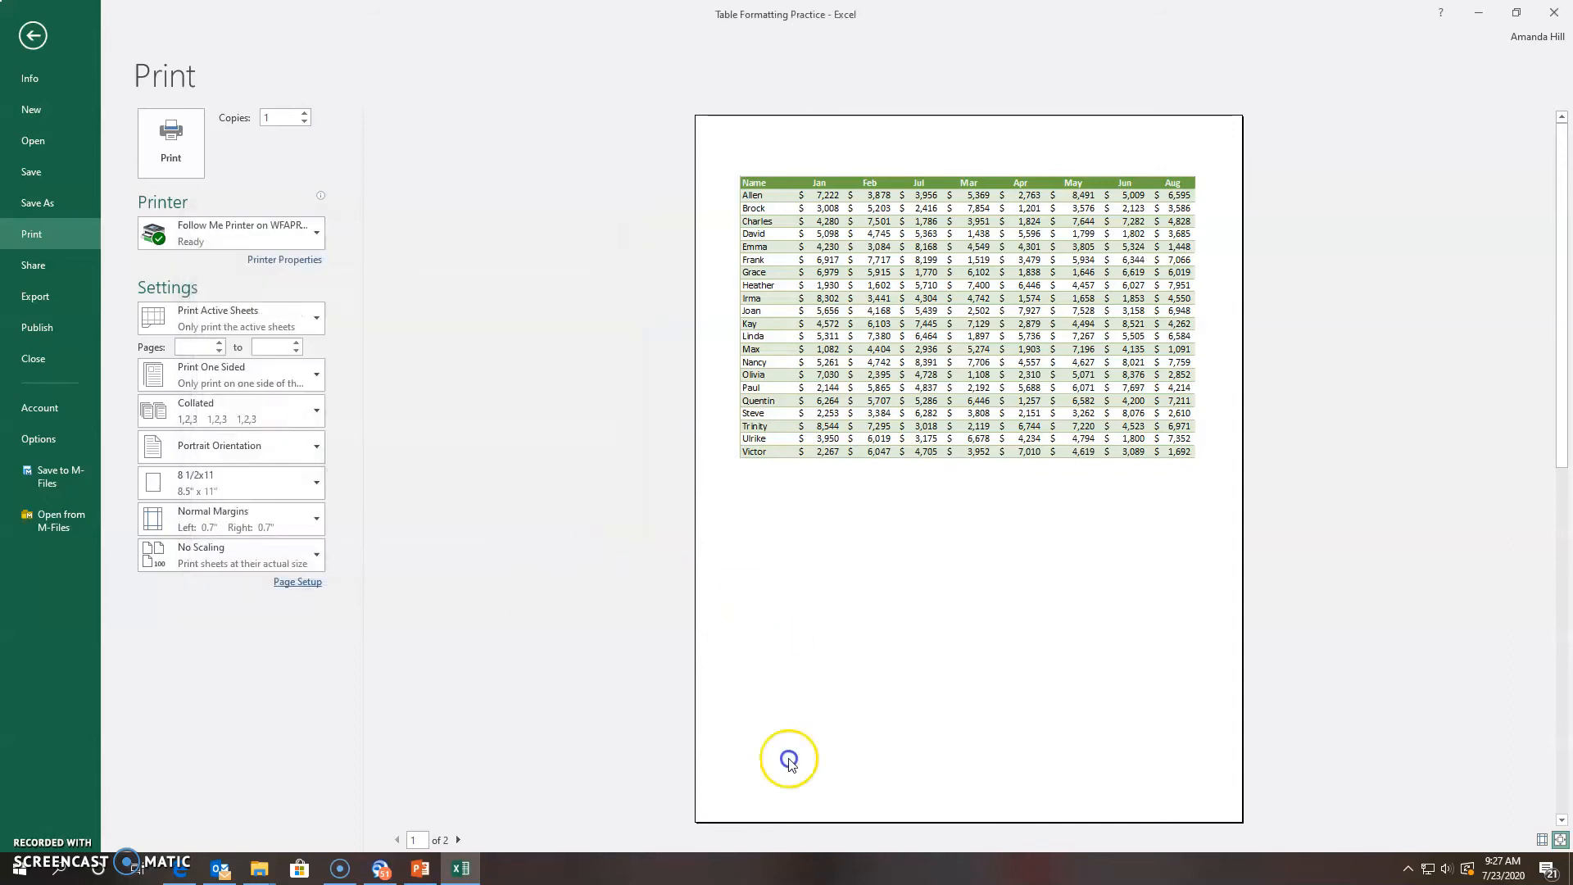
Page between preview pages 1 and 2, then open Page Setup and cancel it unchanged
{"action": "left_click", "coordinate": [457, 840]}
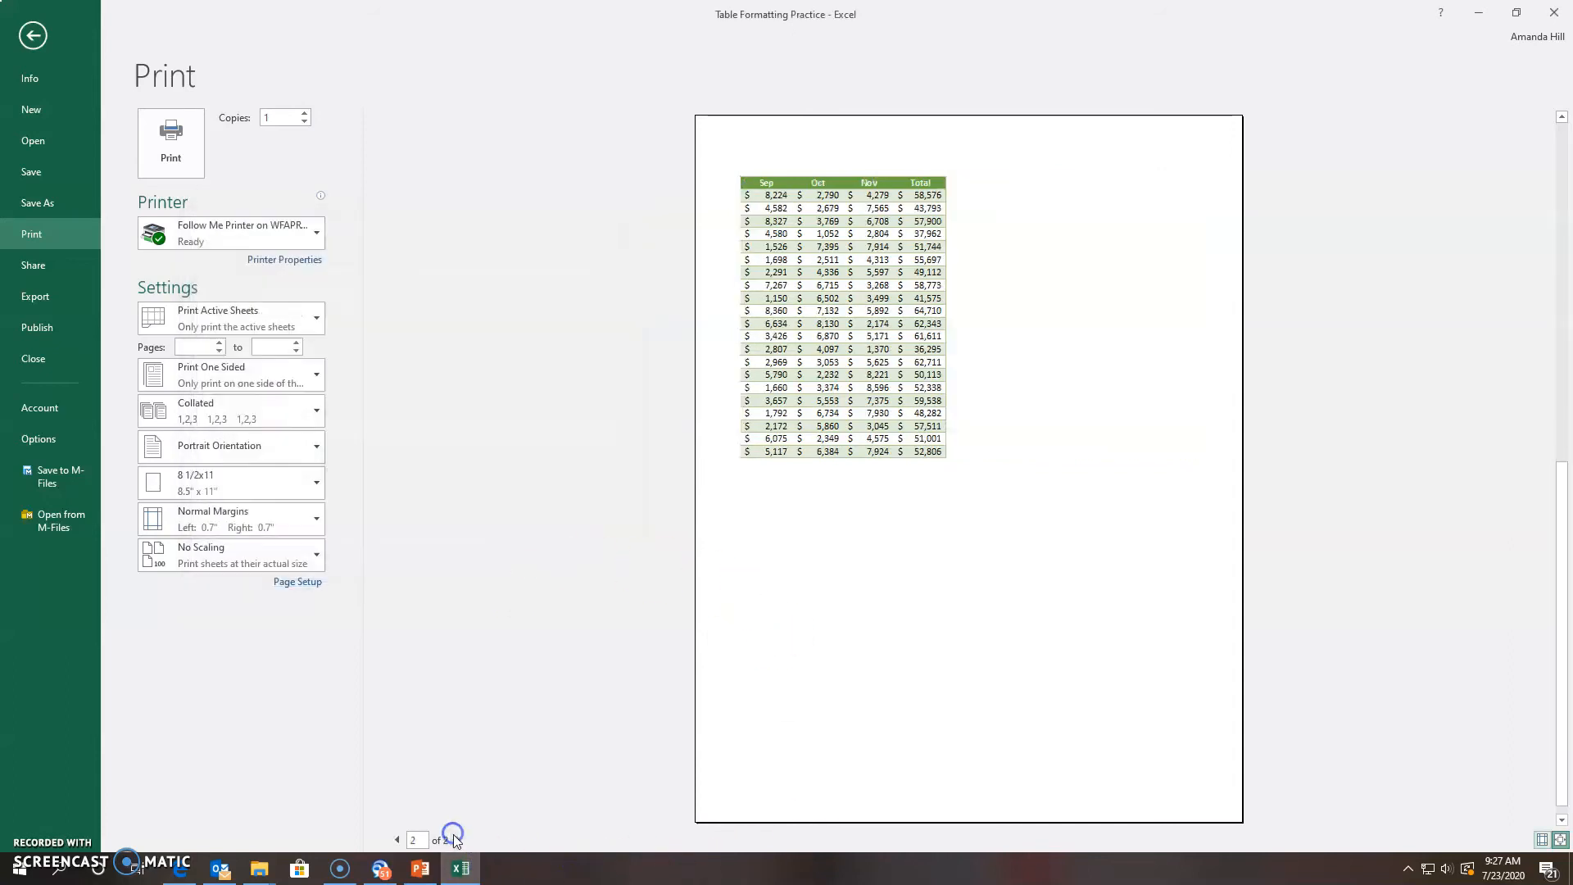
{"action": "left_click", "coordinate": [399, 840]}
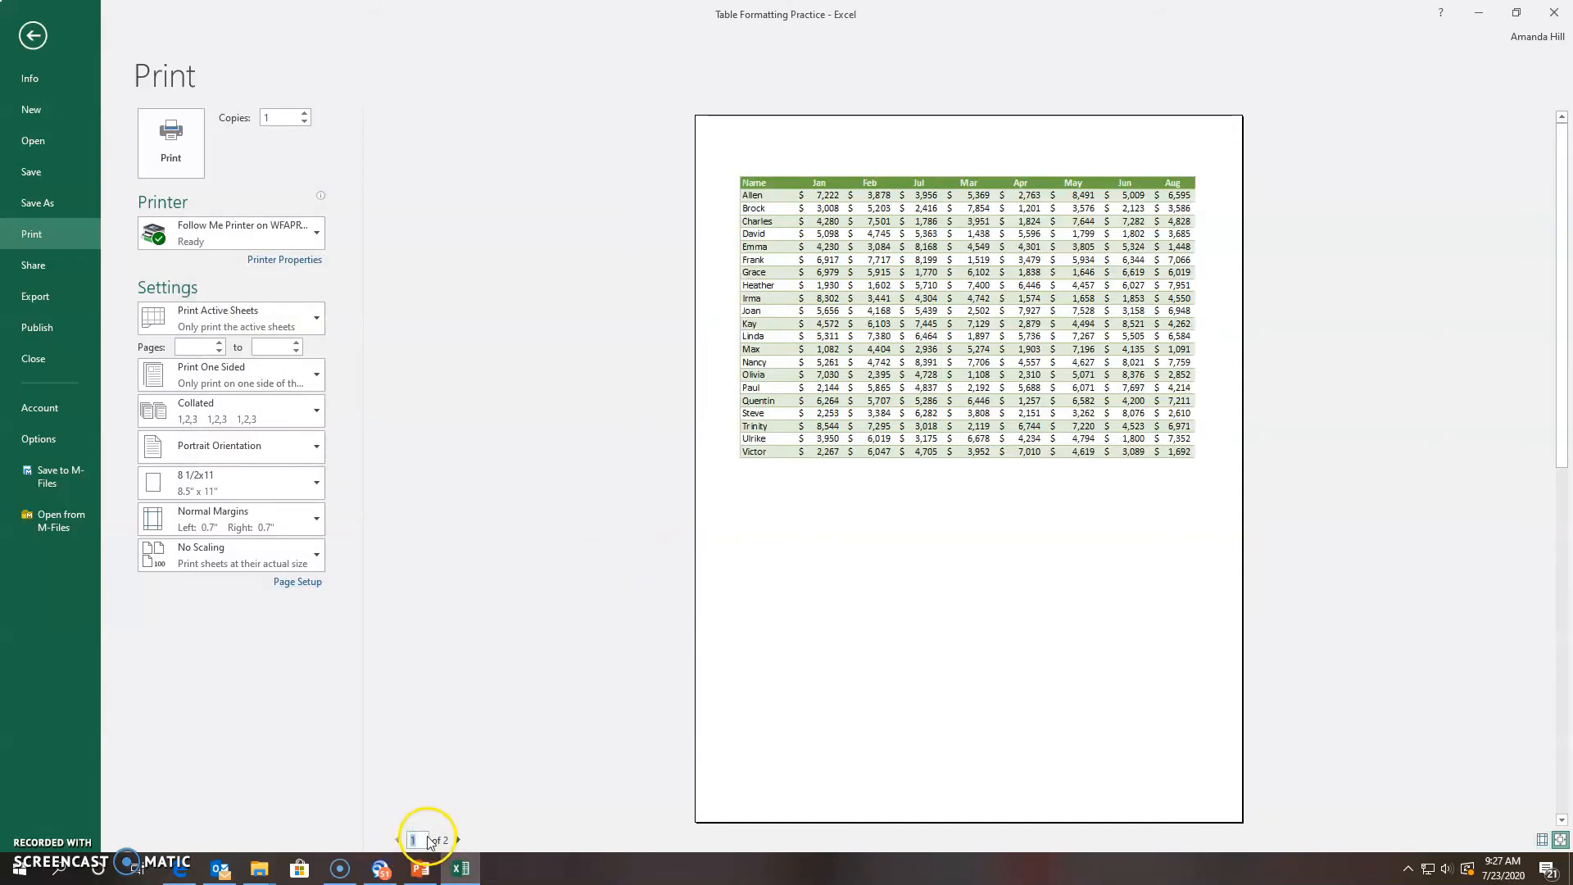
{"action": "left_click", "coordinate": [459, 840]}
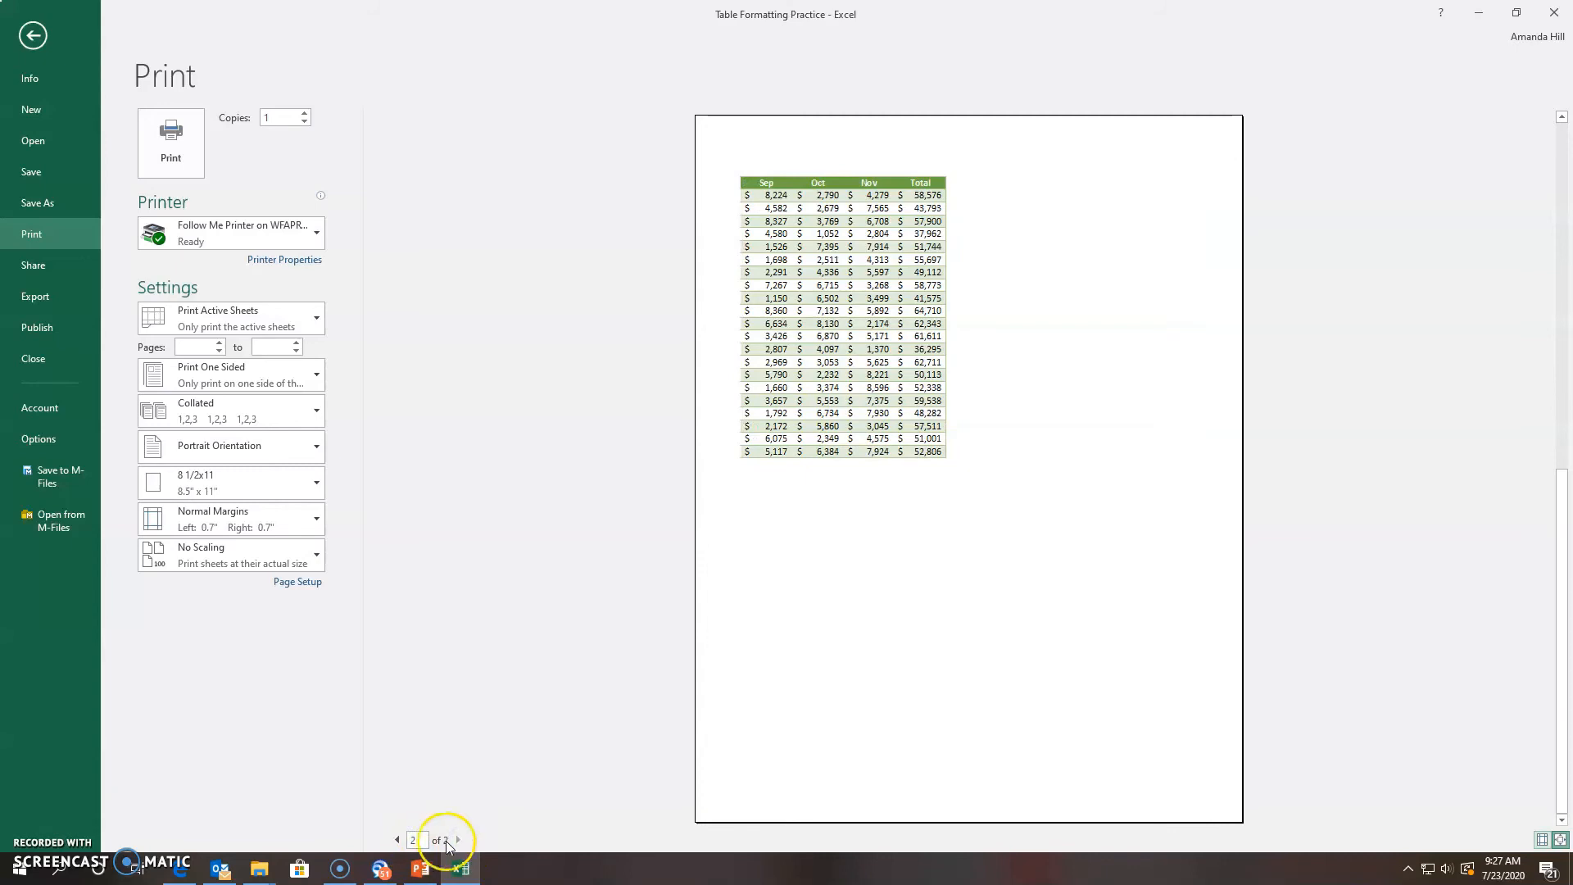
{"action": "left_click", "coordinate": [397, 839]}
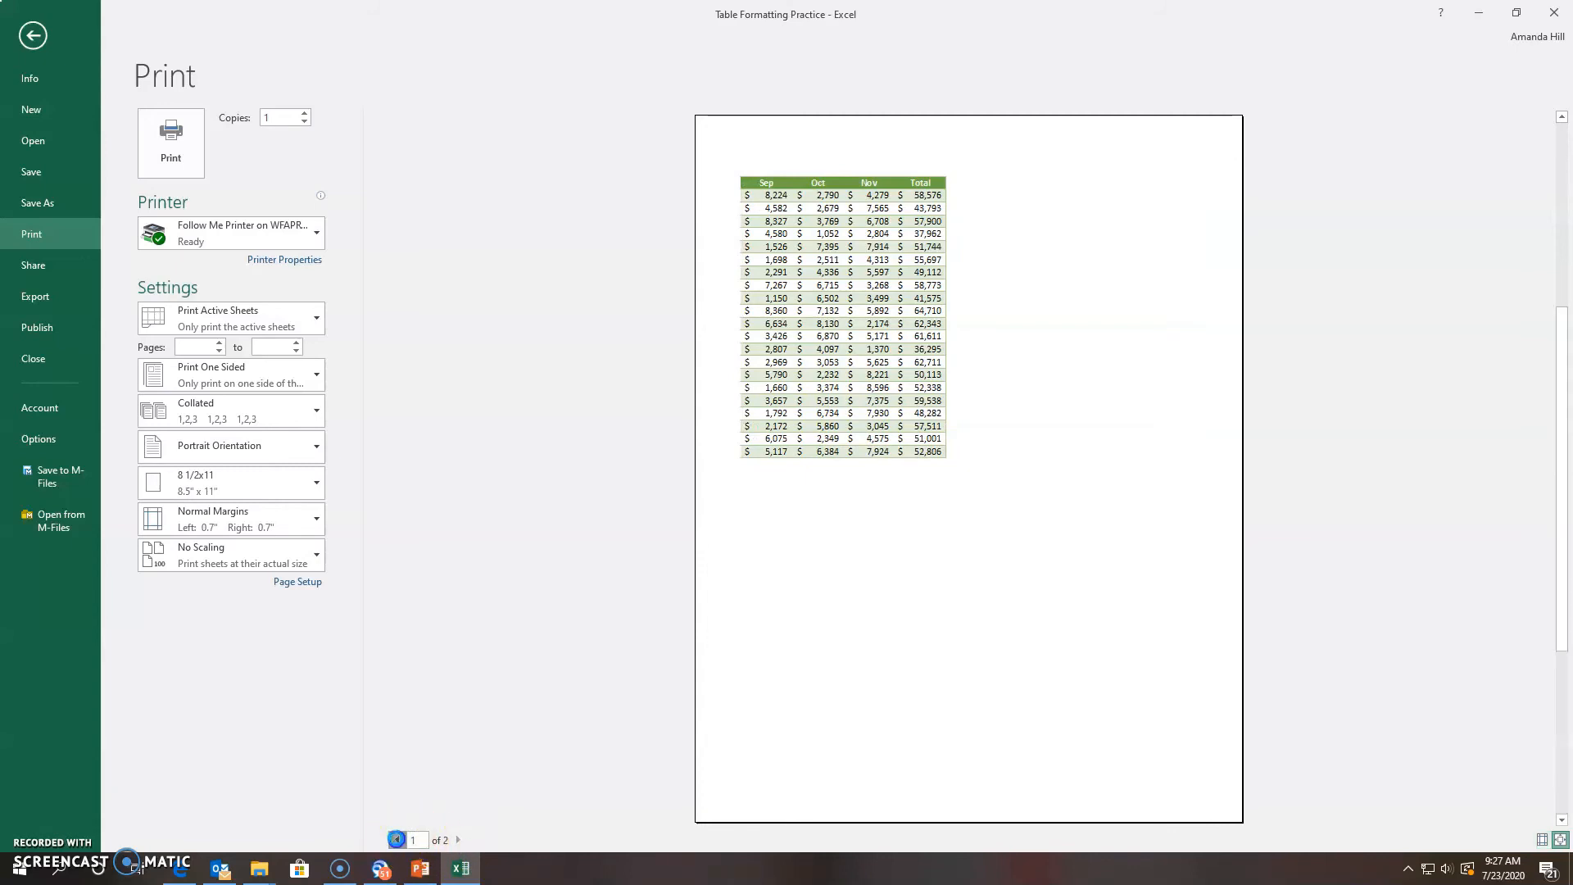
{"action": "left_click", "coordinate": [298, 582]}
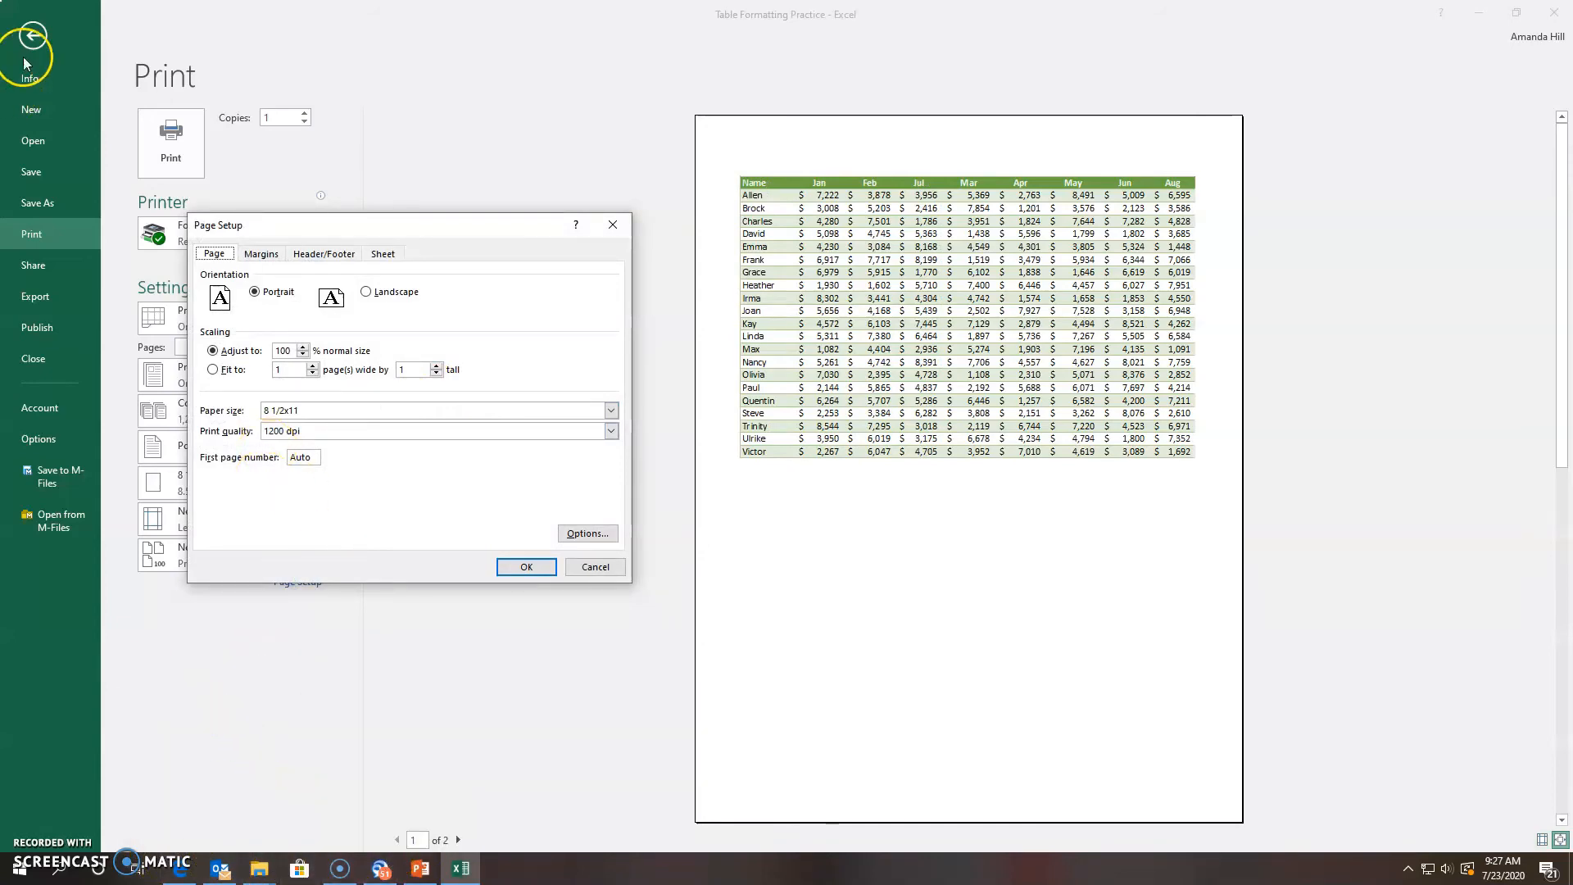
{"action": "left_click", "coordinate": [596, 567]}
Show all comments on the sheet, including 'Please Print' on I15, then return to File Info
{"action": "left_click", "coordinate": [33, 36]}
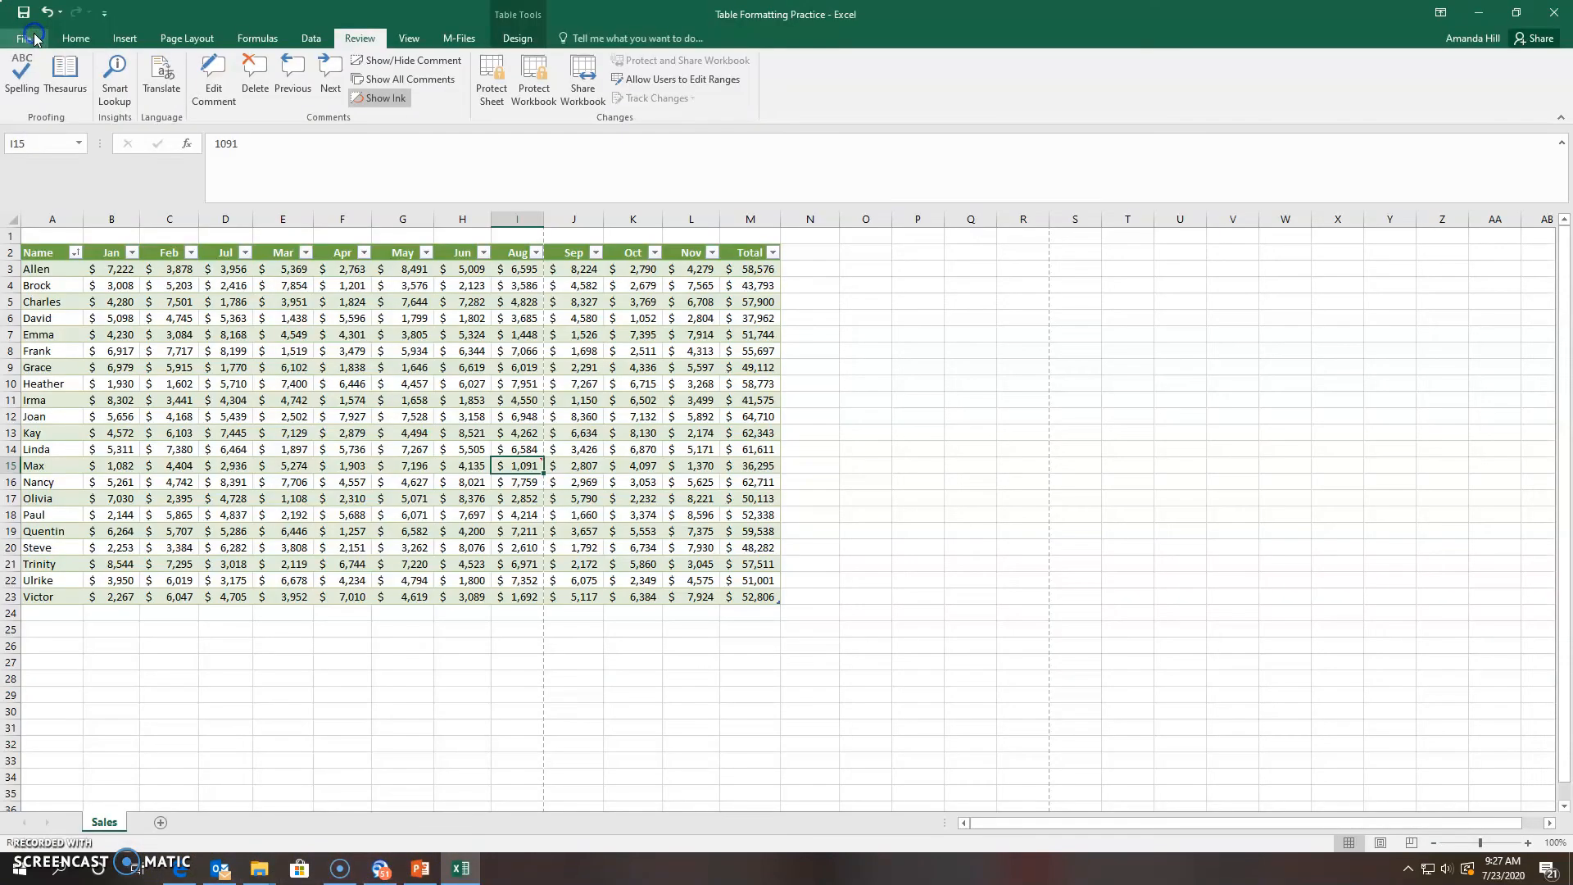
{"action": "left_click", "coordinate": [425, 84]}
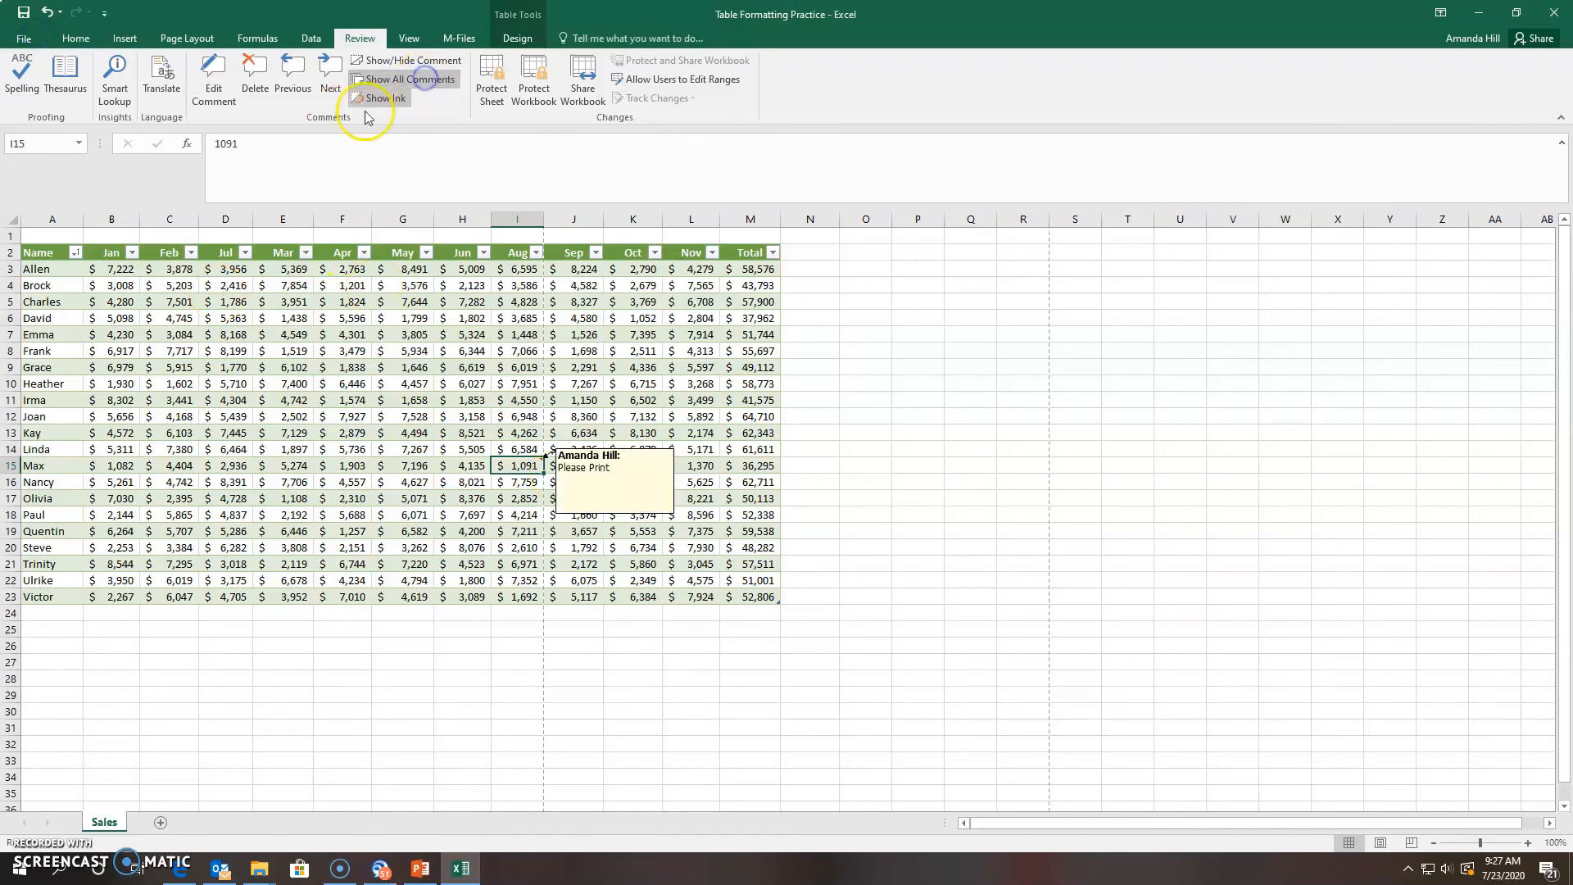
{"action": "left_click", "coordinate": [22, 38]}
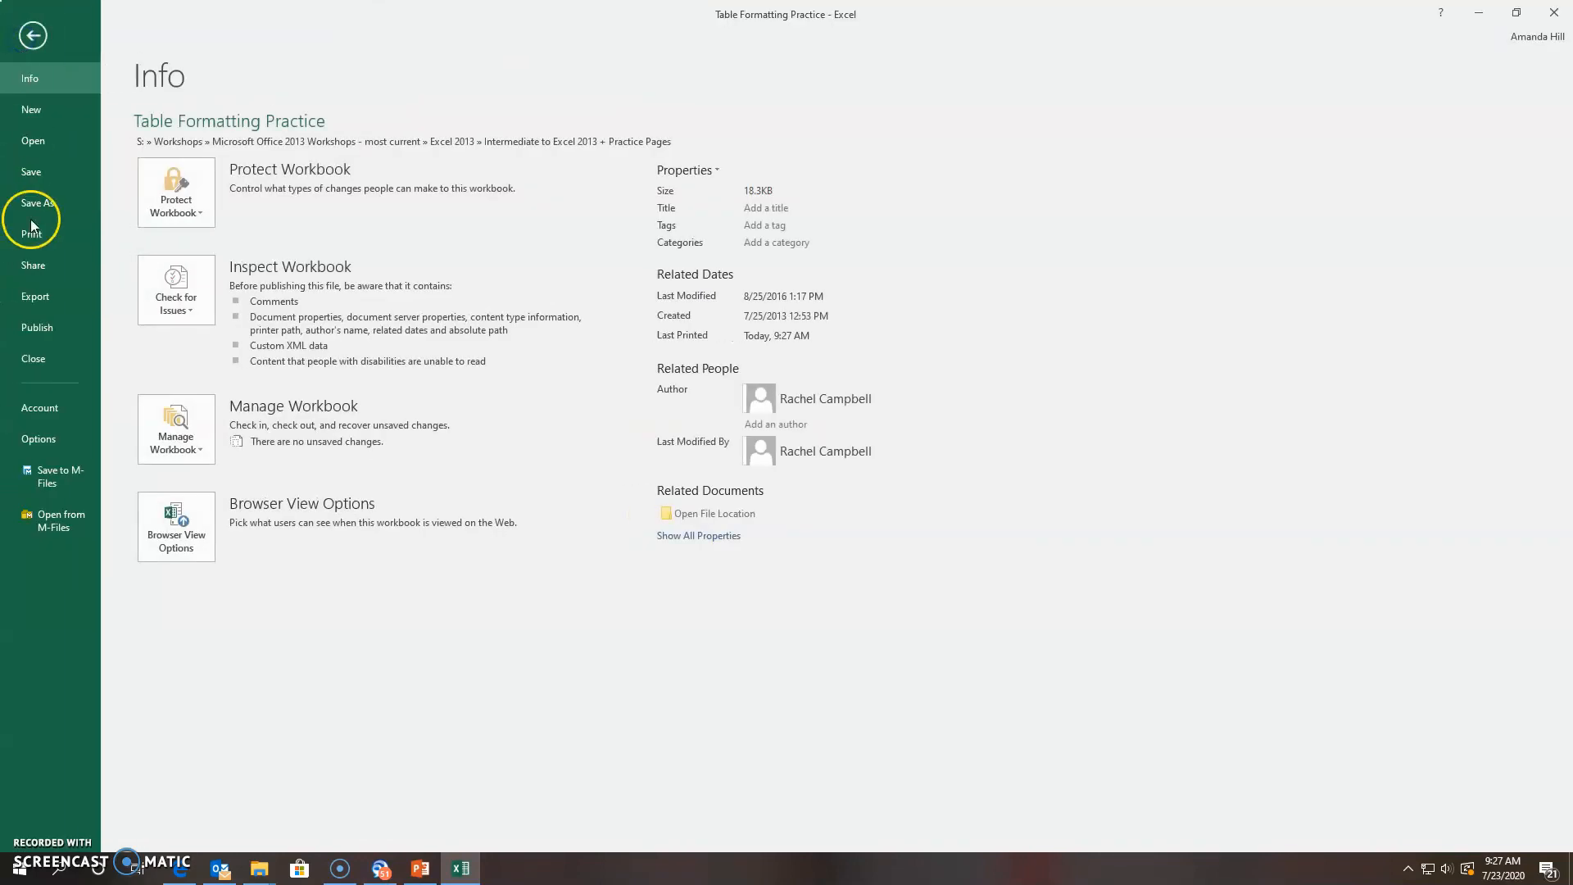
Keep comments printing 'As displayed on sheet', check preview page 2, and return to the Sales sheet
{"action": "left_click", "coordinate": [32, 234]}
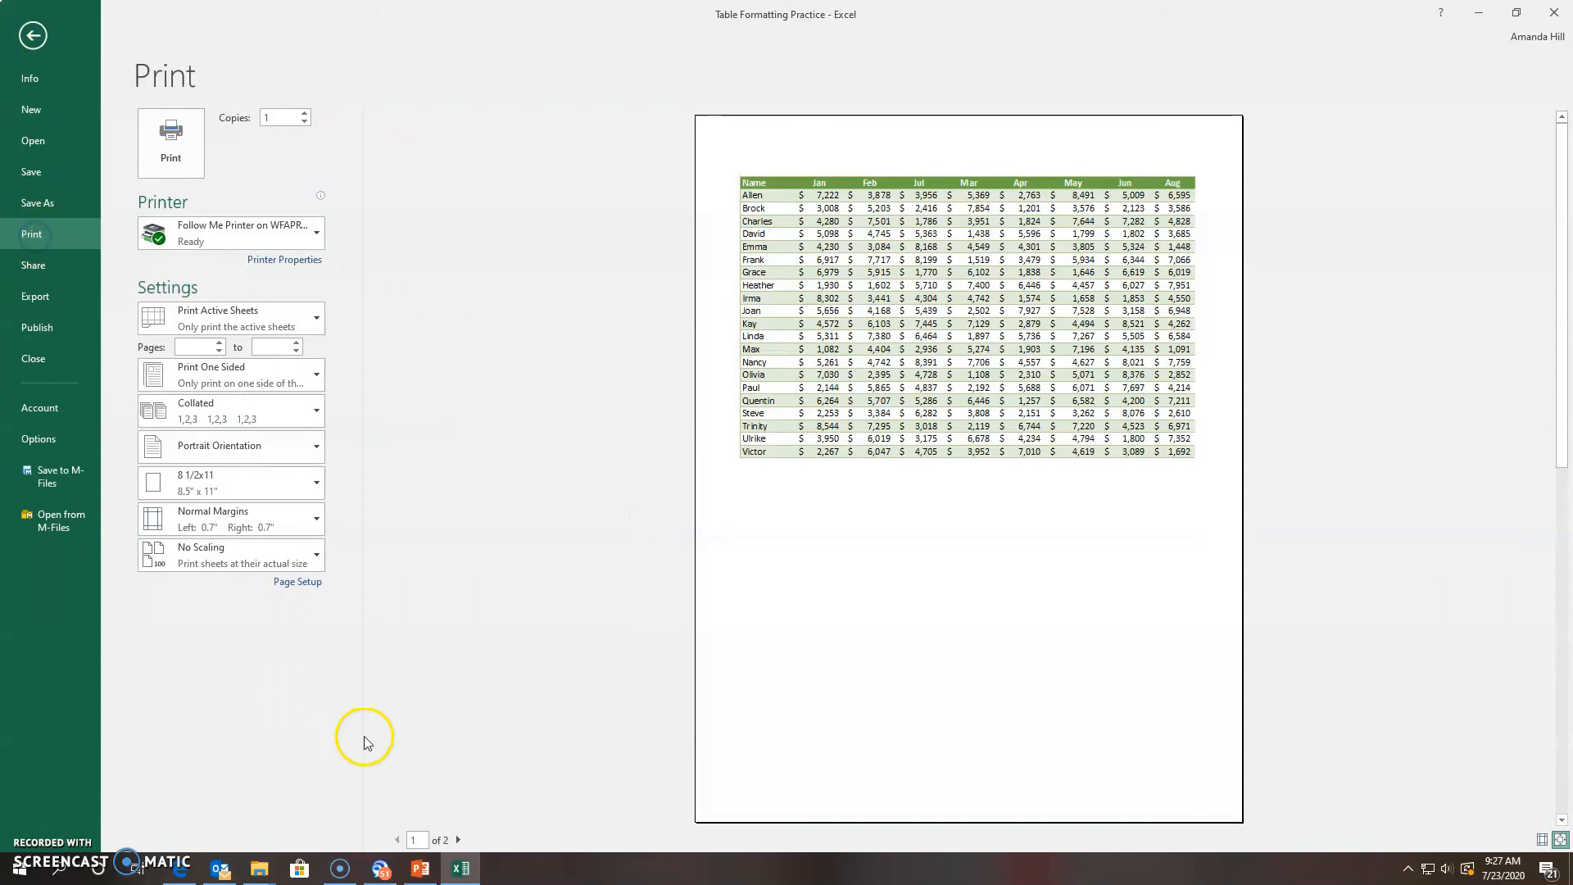
{"action": "left_click", "coordinate": [298, 581]}
{"action": "left_click", "coordinate": [383, 253]}
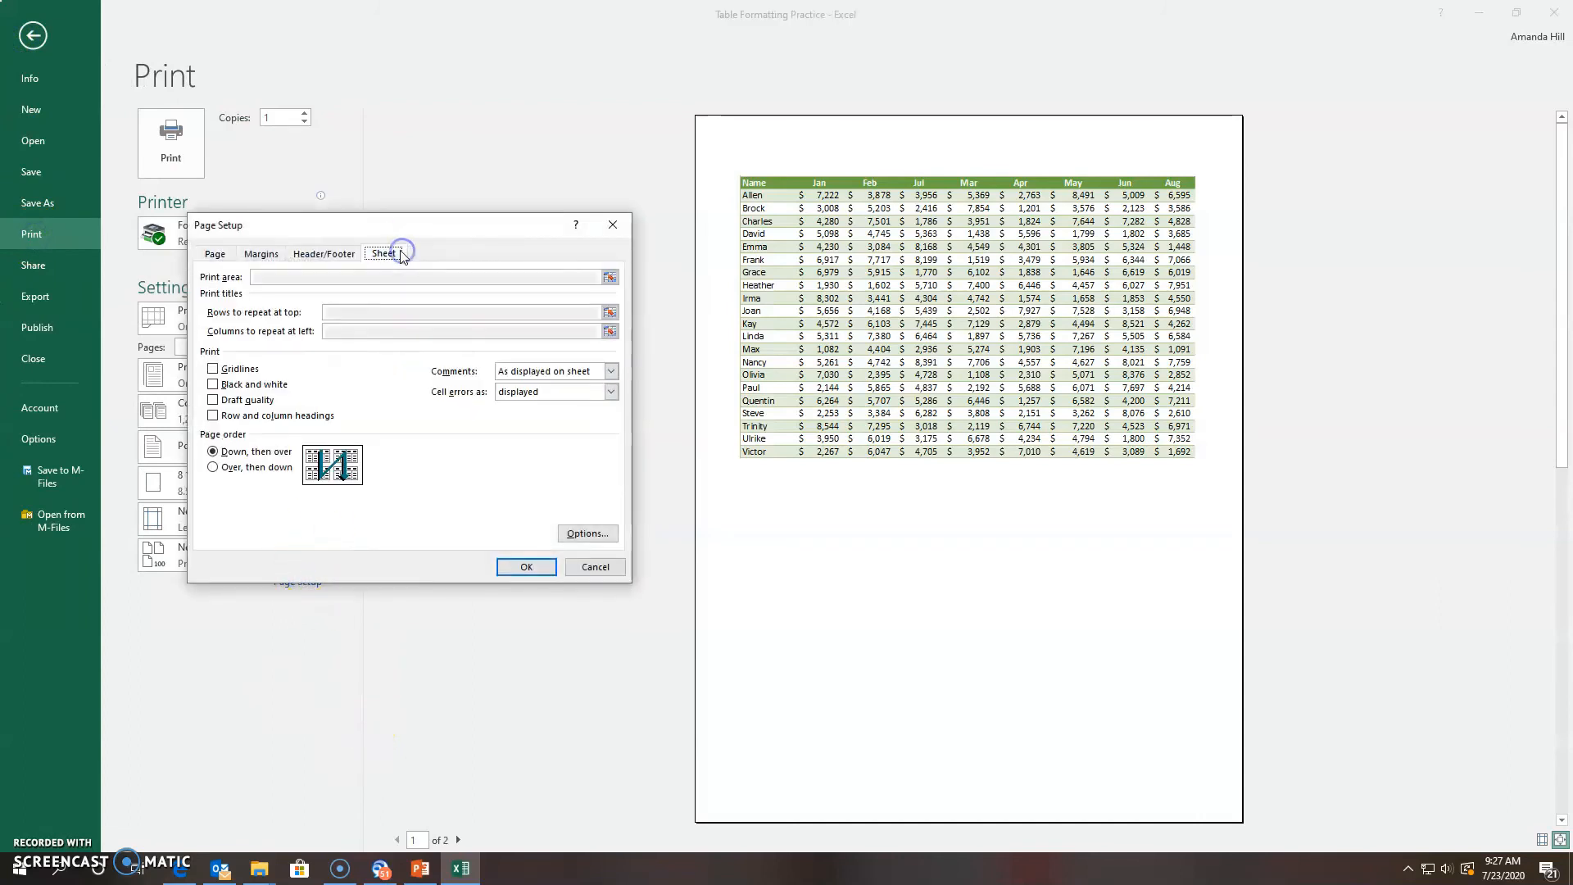
{"action": "left_click", "coordinate": [572, 375]}
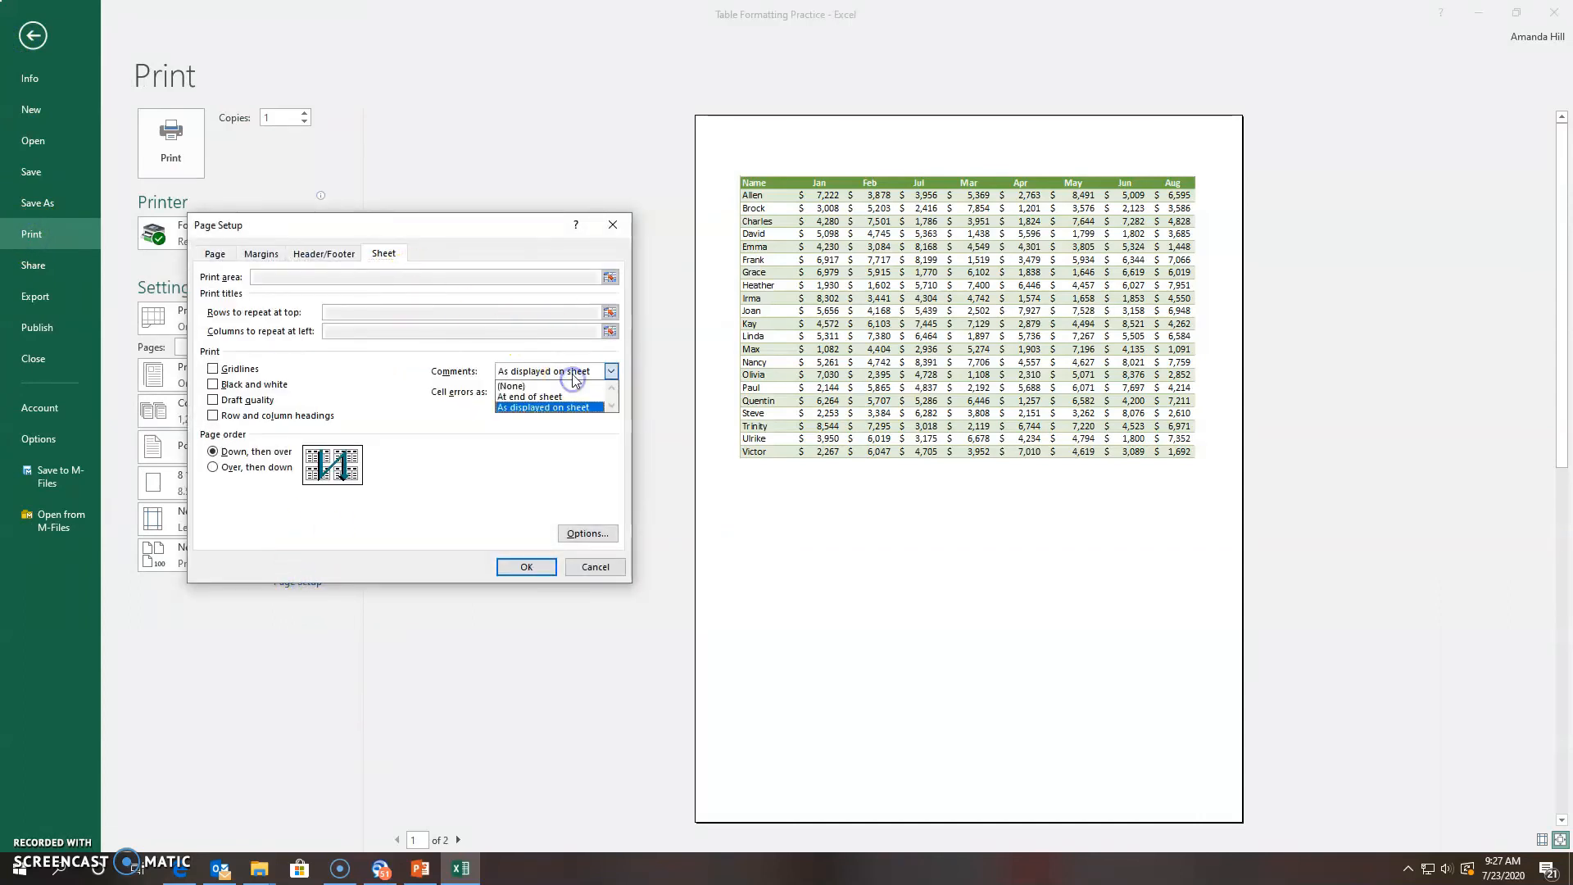
{"action": "left_click", "coordinate": [573, 374]}
{"action": "left_click", "coordinate": [527, 567]}
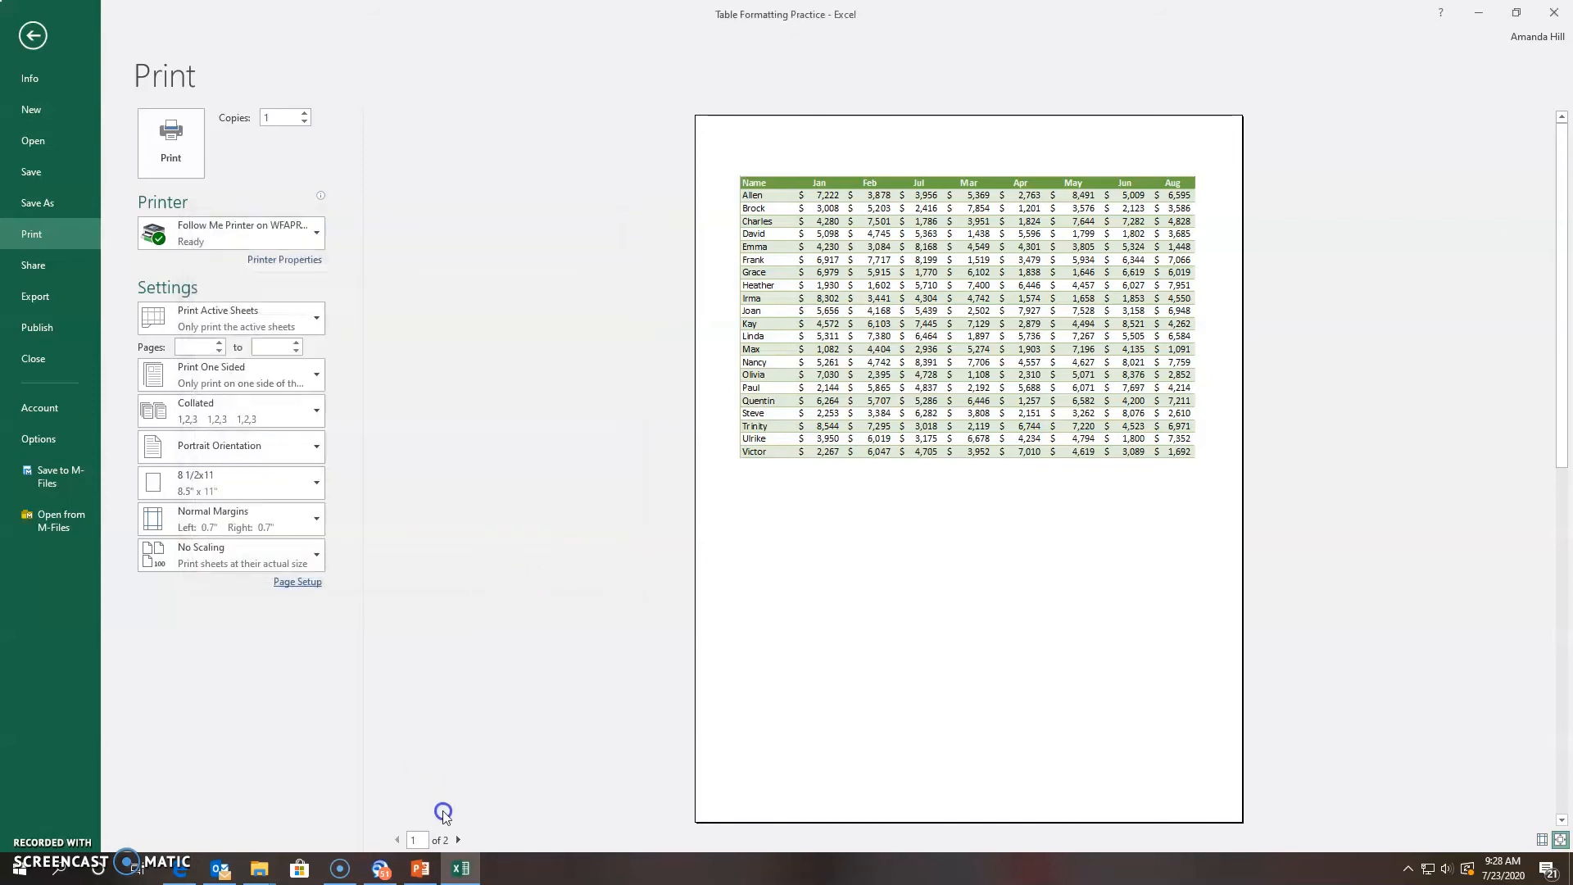
{"action": "left_click", "coordinate": [459, 841]}
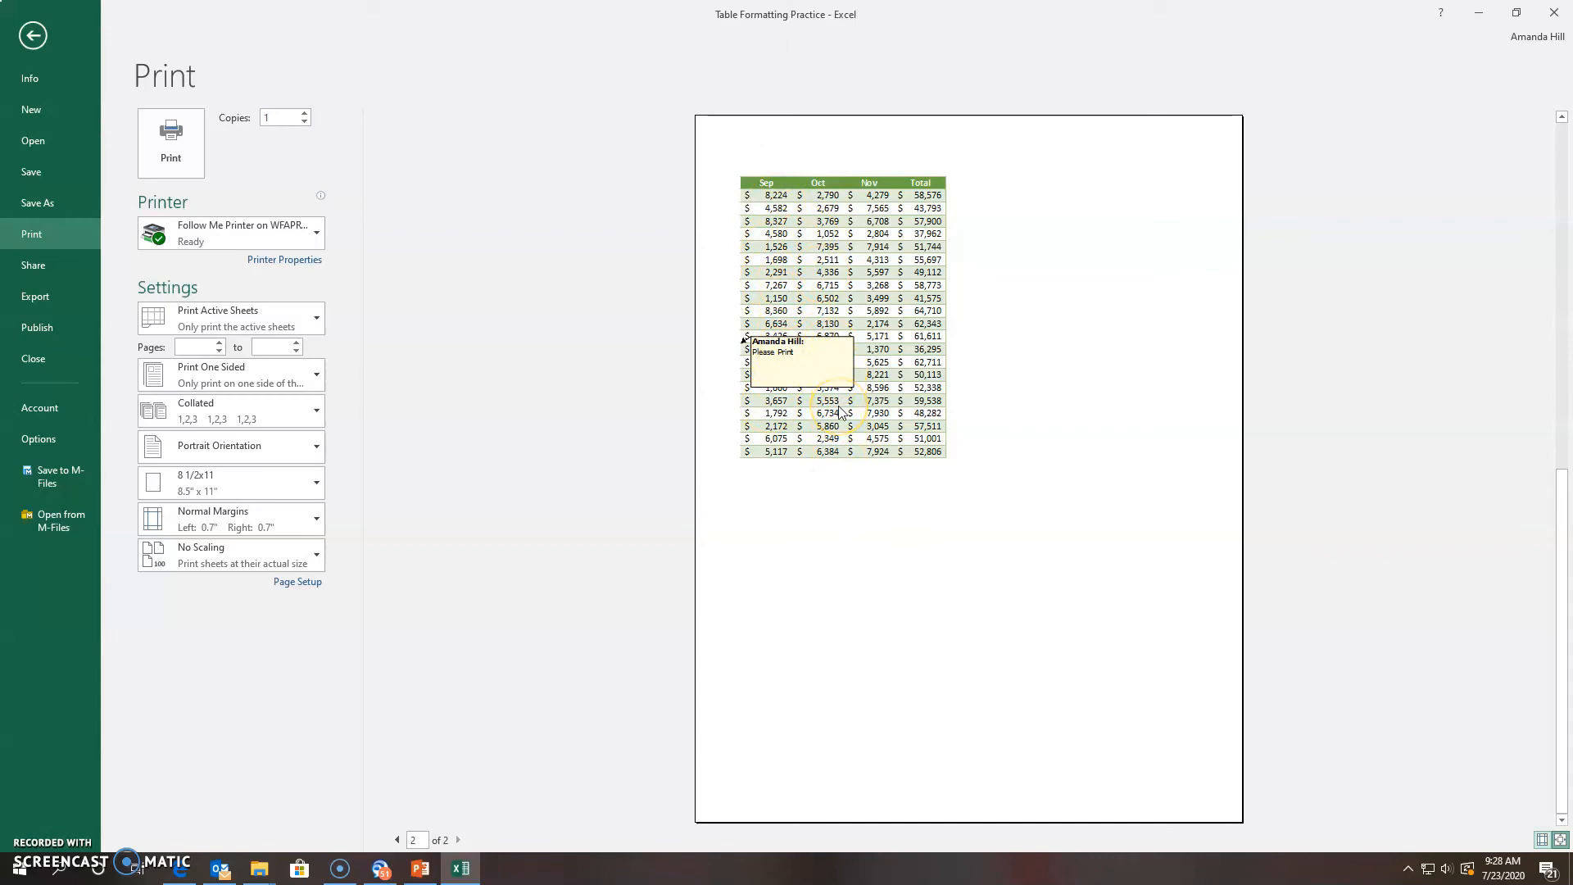
{"action": "left_click", "coordinate": [34, 38]}
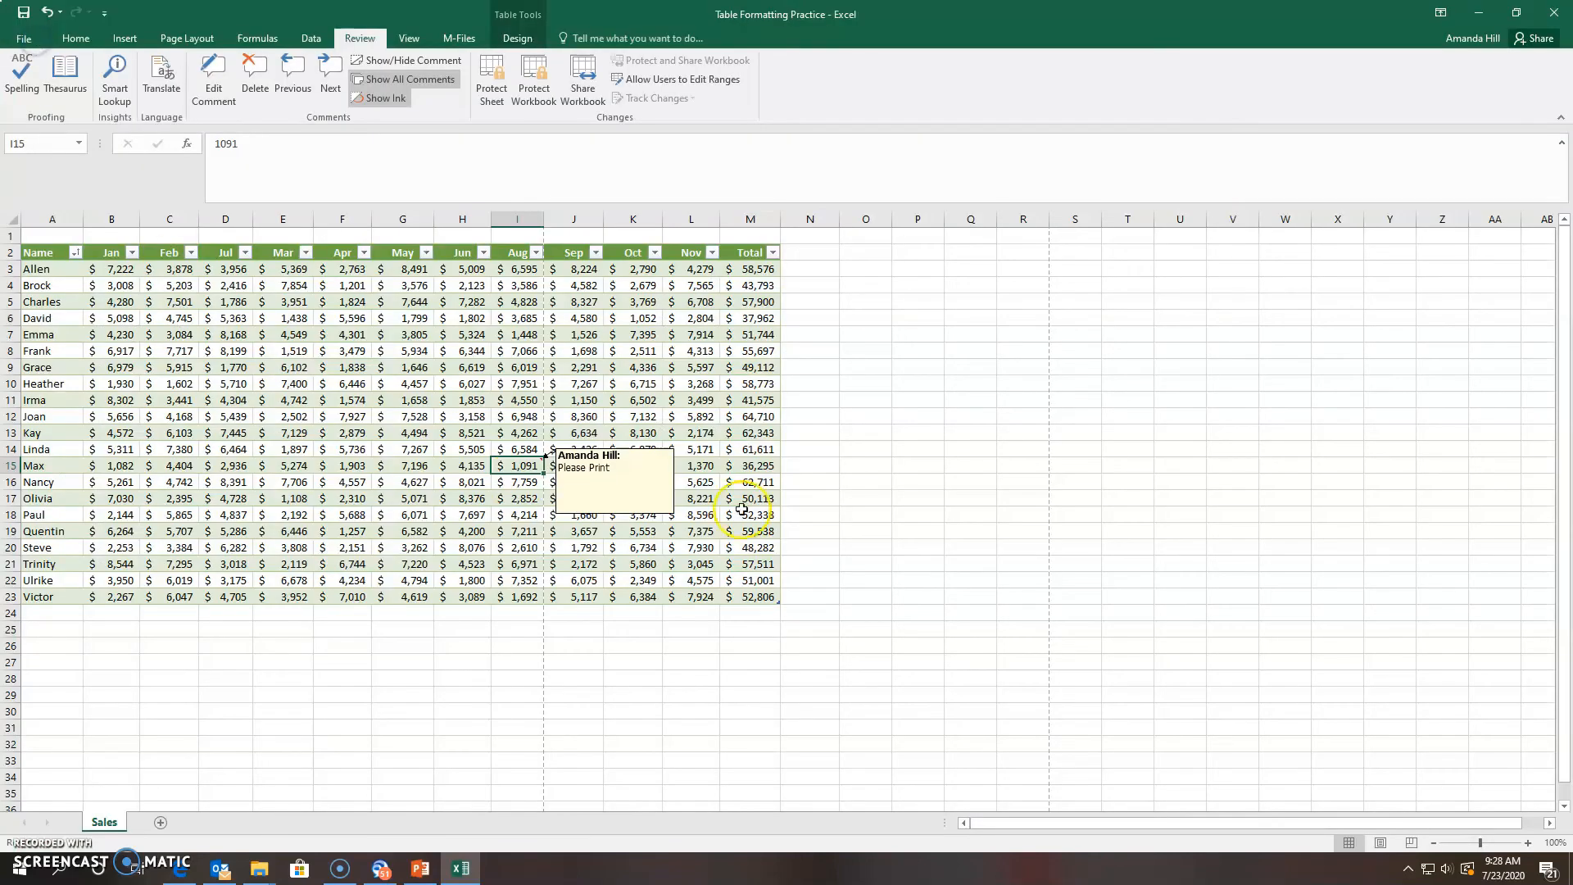
In Page Setup's Sheet settings, set comments to print 'At end of sheet'
{"action": "left_click", "coordinate": [25, 38]}
{"action": "left_click", "coordinate": [64, 245]}
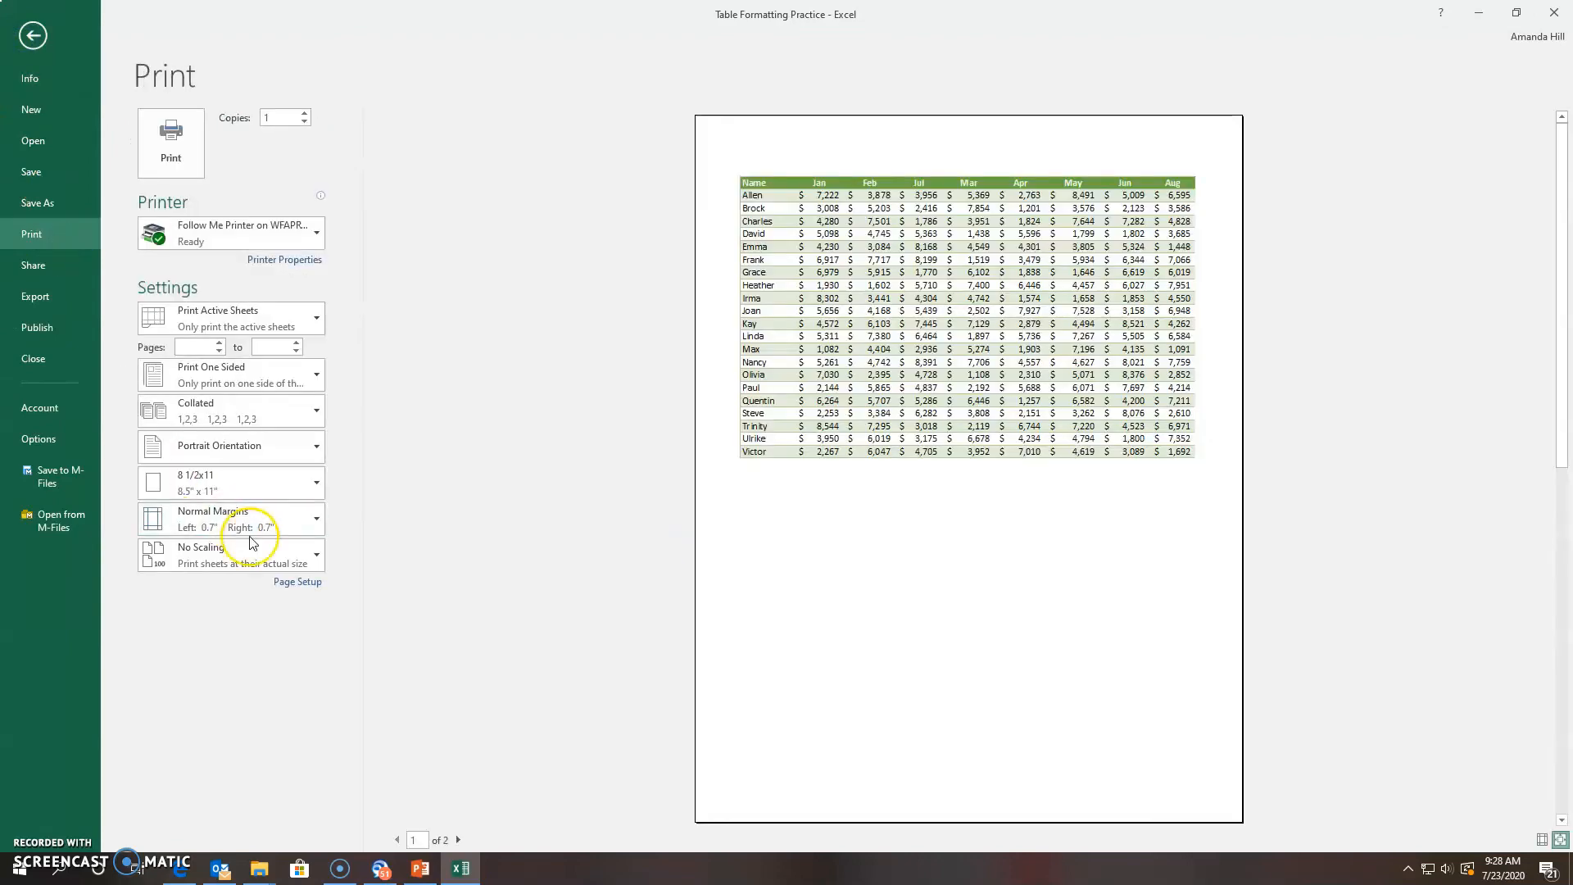
{"action": "left_click", "coordinate": [283, 581]}
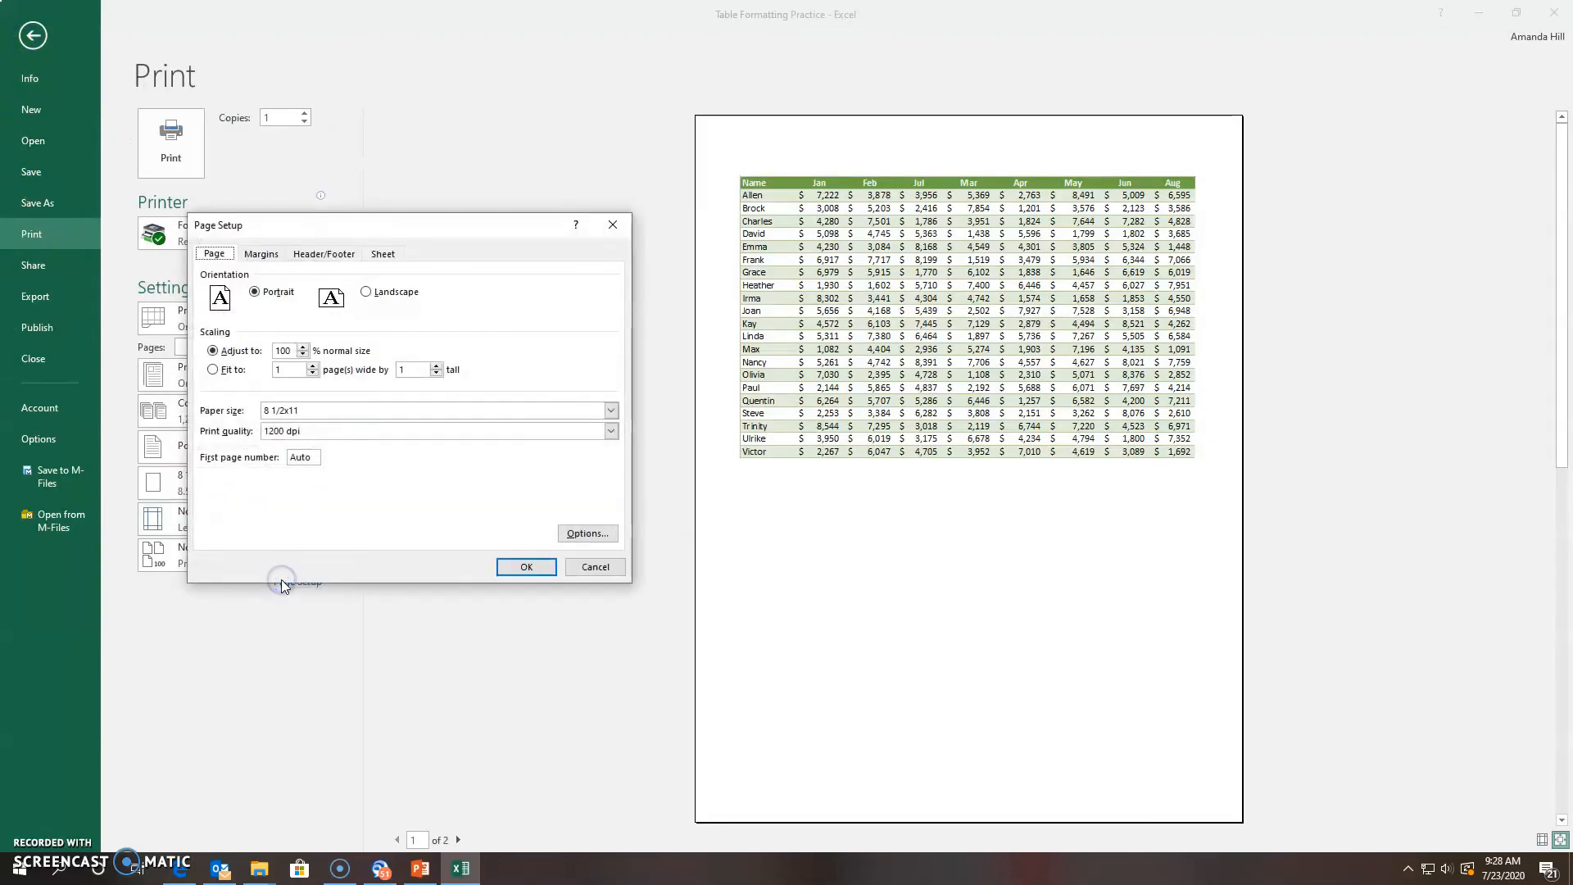
{"action": "left_click", "coordinate": [385, 254]}
{"action": "left_click", "coordinate": [557, 365]}
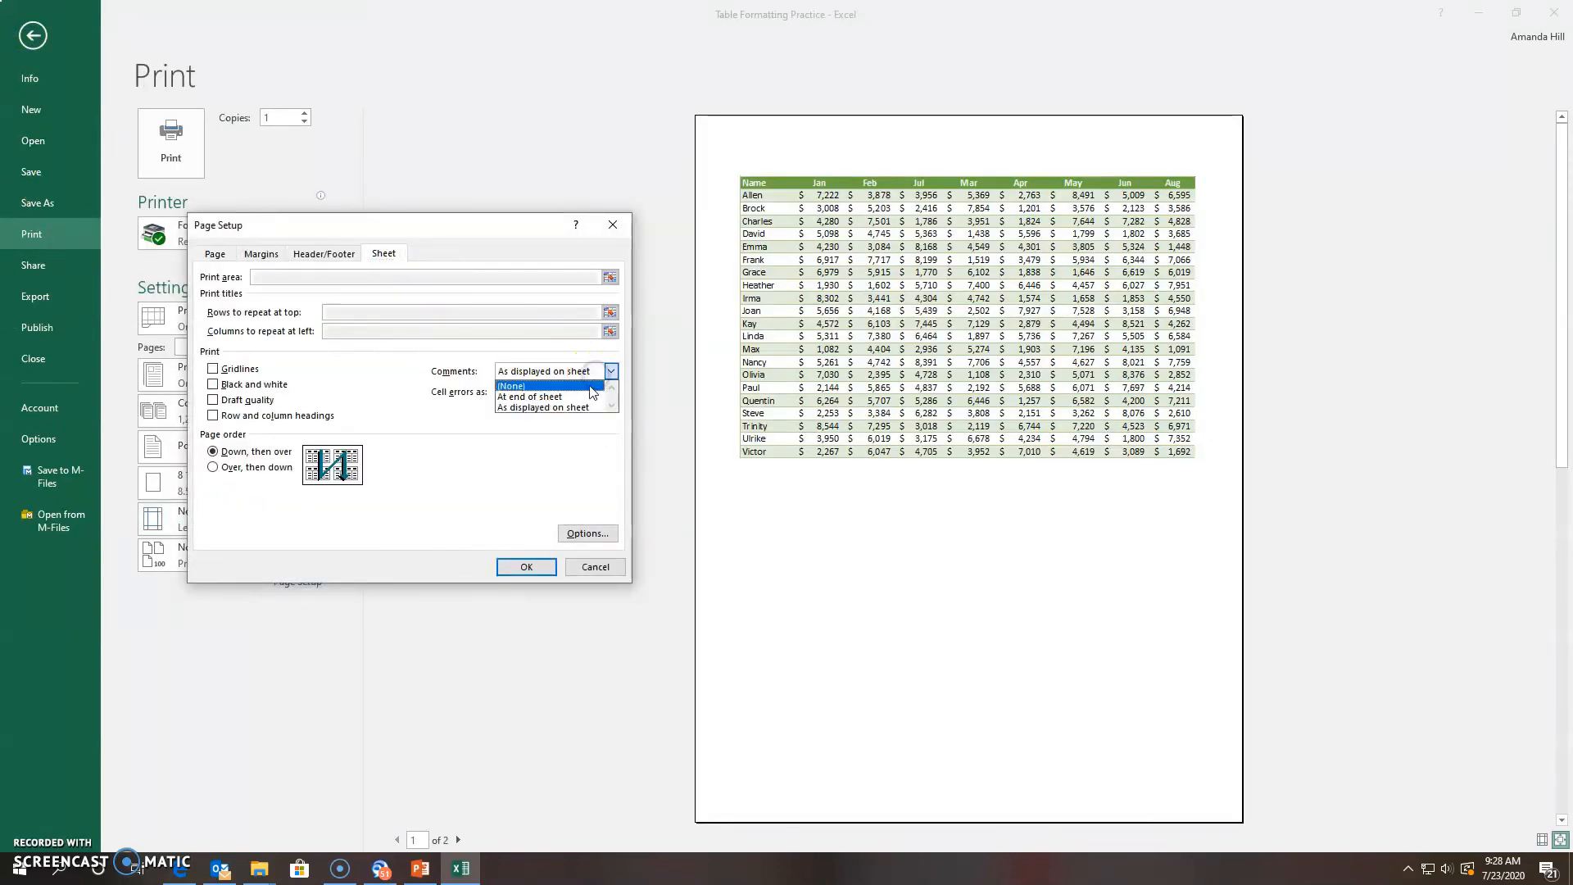
{"action": "left_click", "coordinate": [587, 395]}
{"action": "left_click", "coordinate": [529, 569]}
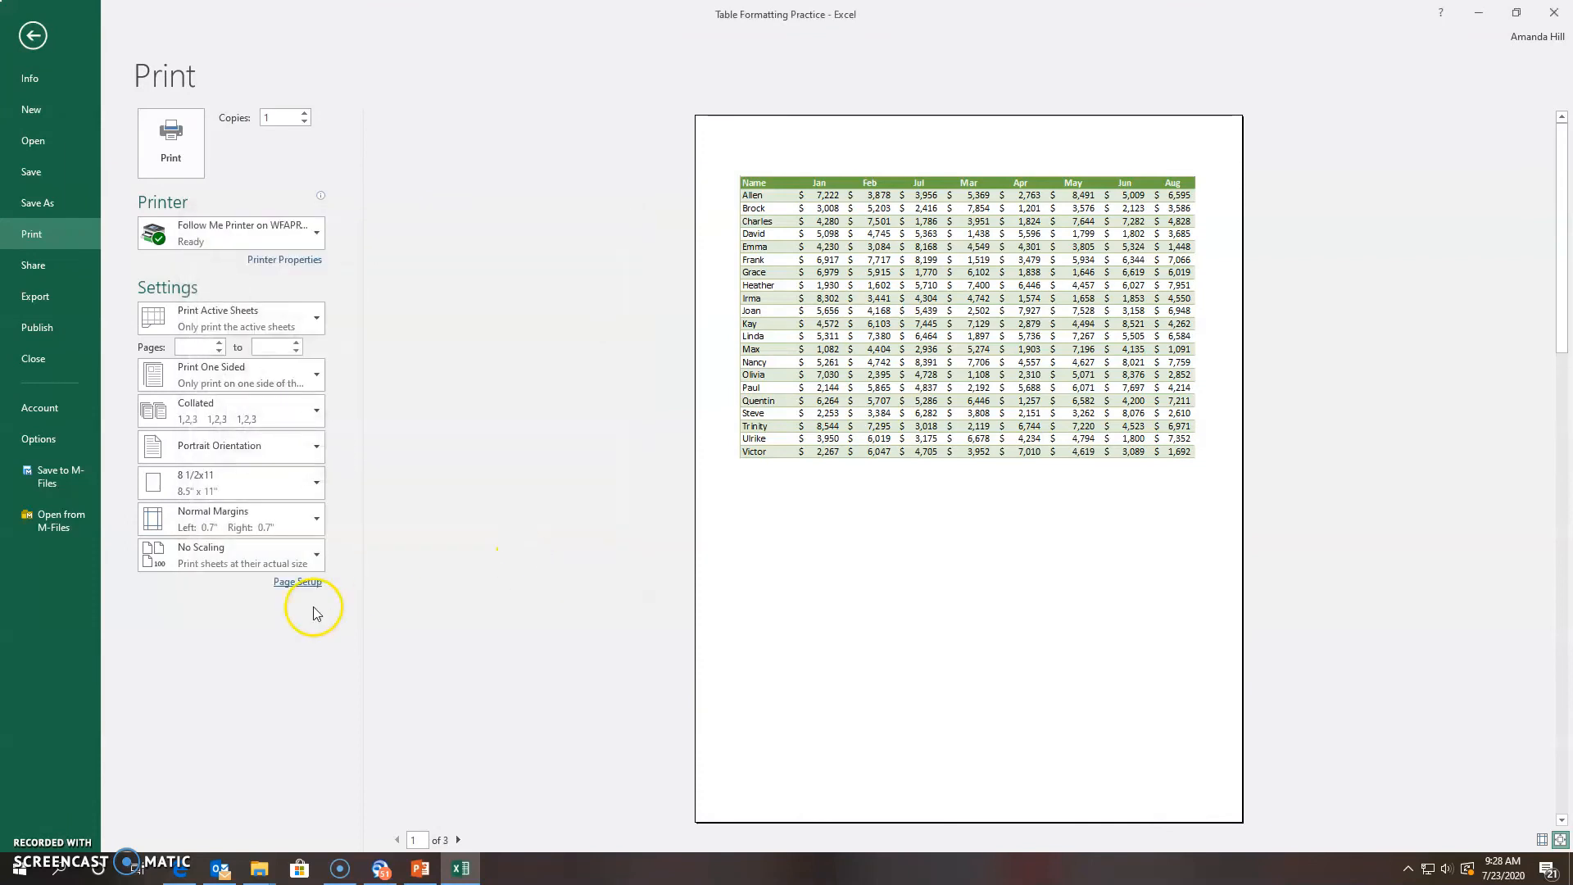
Page through the preview to page 3, which lists the I15 comment
{"action": "left_click", "coordinate": [459, 840]}
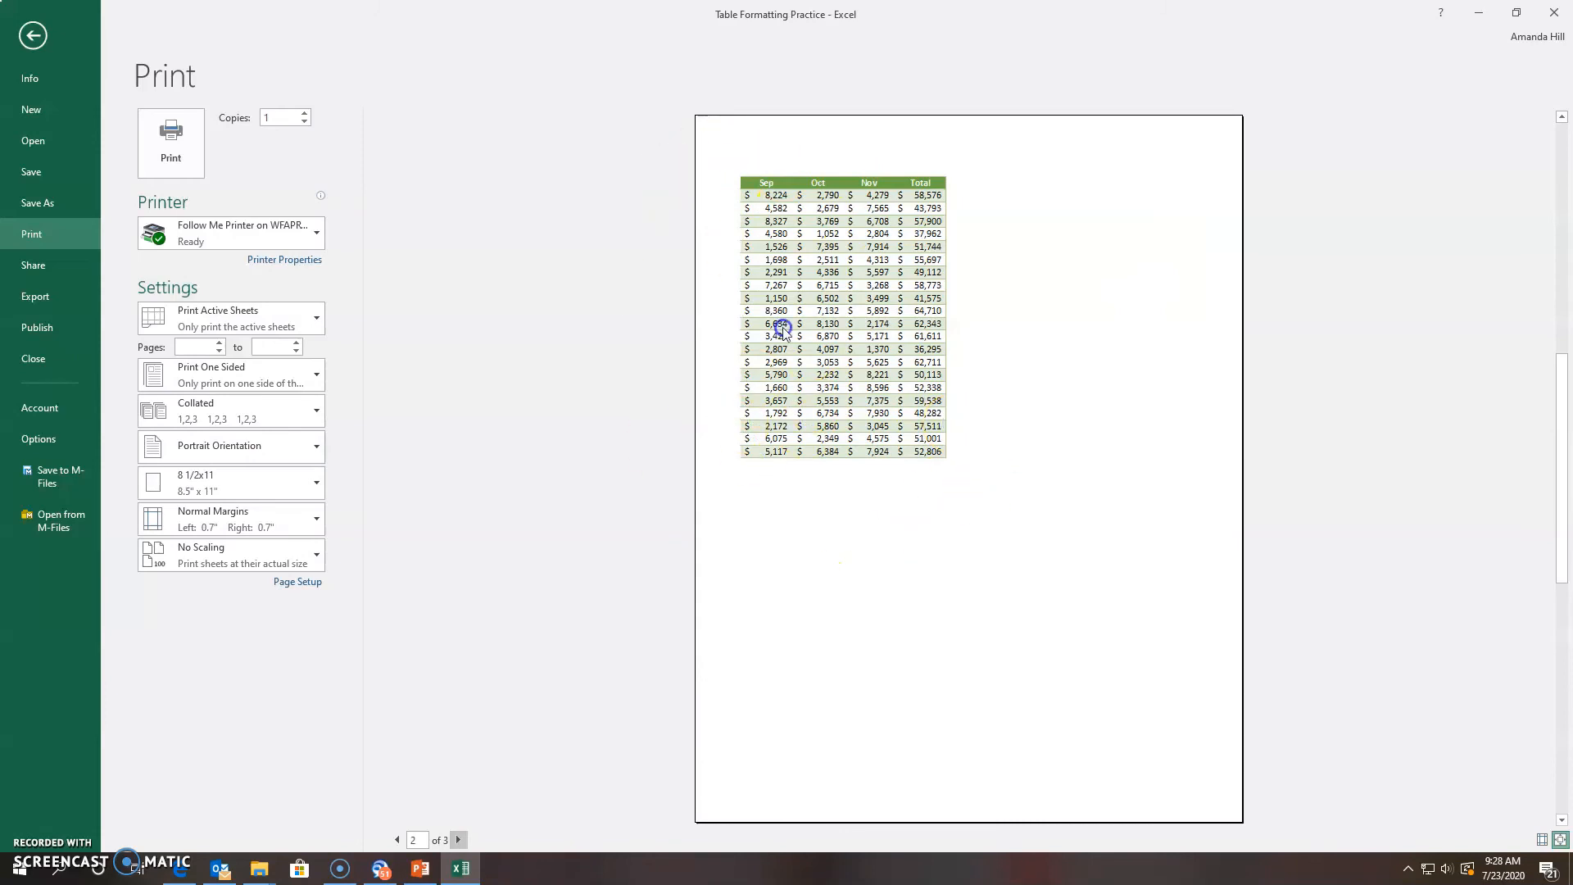
{"action": "left_click", "coordinate": [459, 840]}
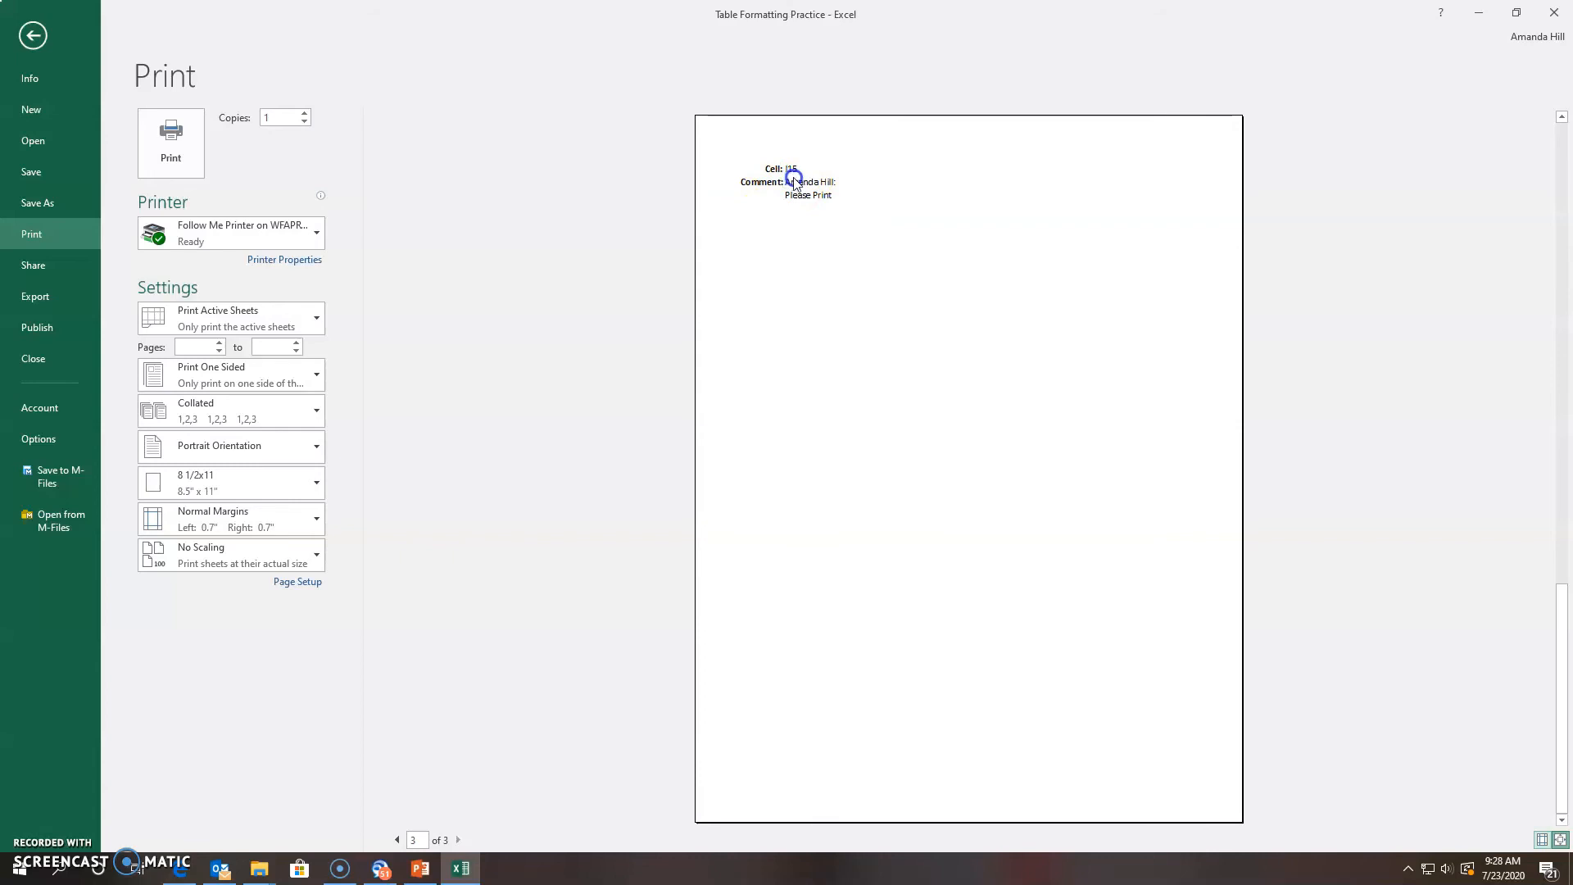
{"action": "left_click", "coordinate": [790, 209]}
Leave the print preview and return to the Sales By Category worksheet
{"action": "left_click", "coordinate": [33, 36]}
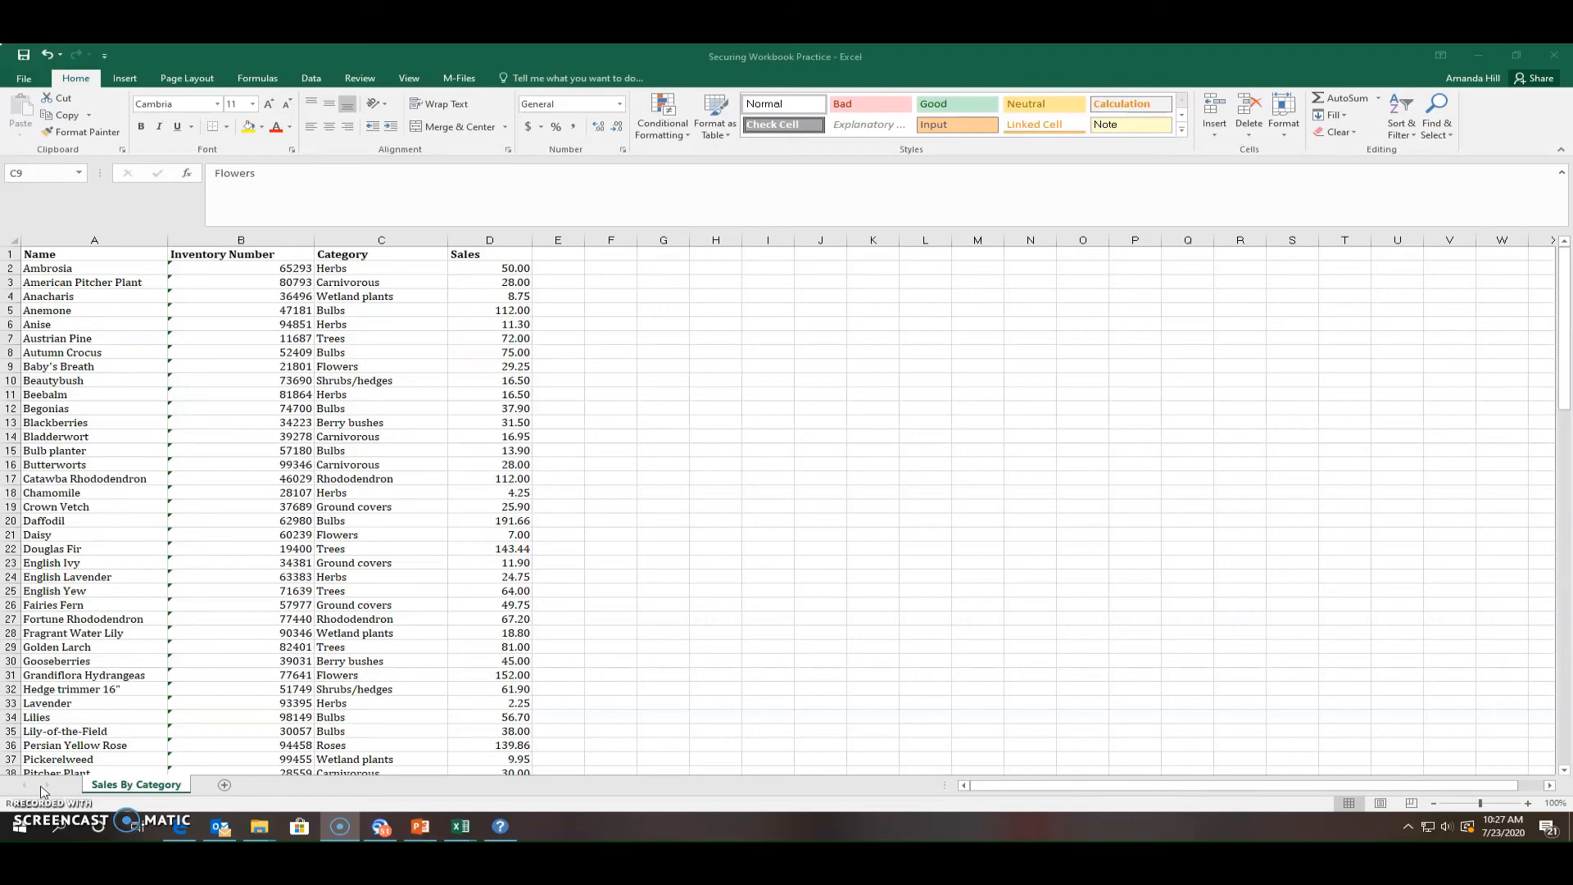
Clear the old RANDBETWEEN inventory numbers from column B below the header, then reselect B2
{"action": "left_click", "coordinate": [238, 269]}
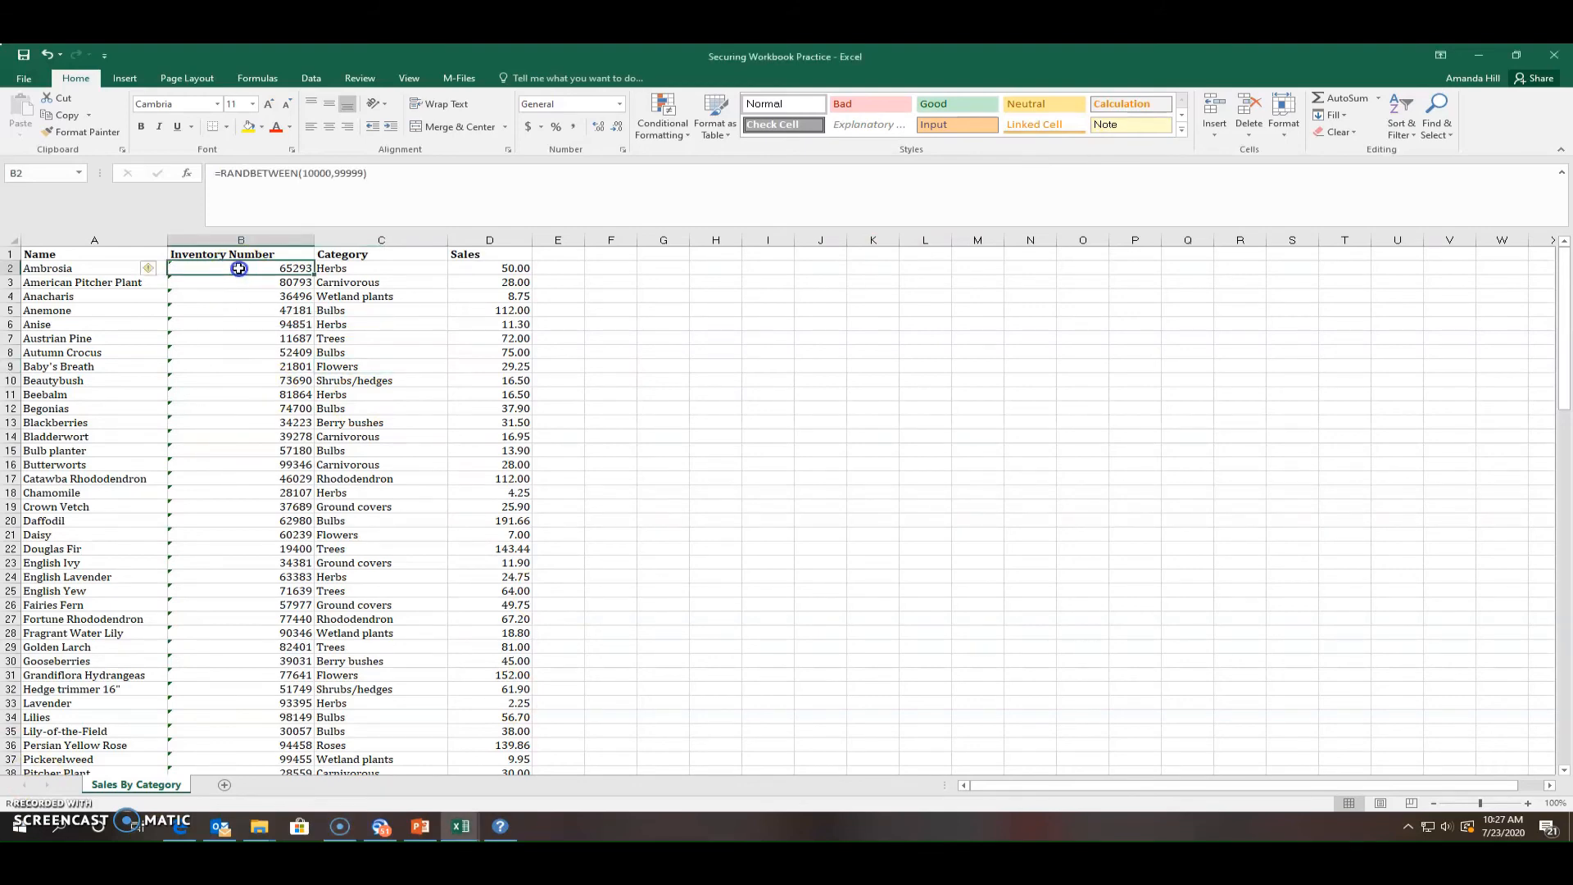
{"action": "left_click_drag", "start_coordinate": [239, 268], "coordinate": [244, 725]}
{"action": "key", "text": "Delete"}
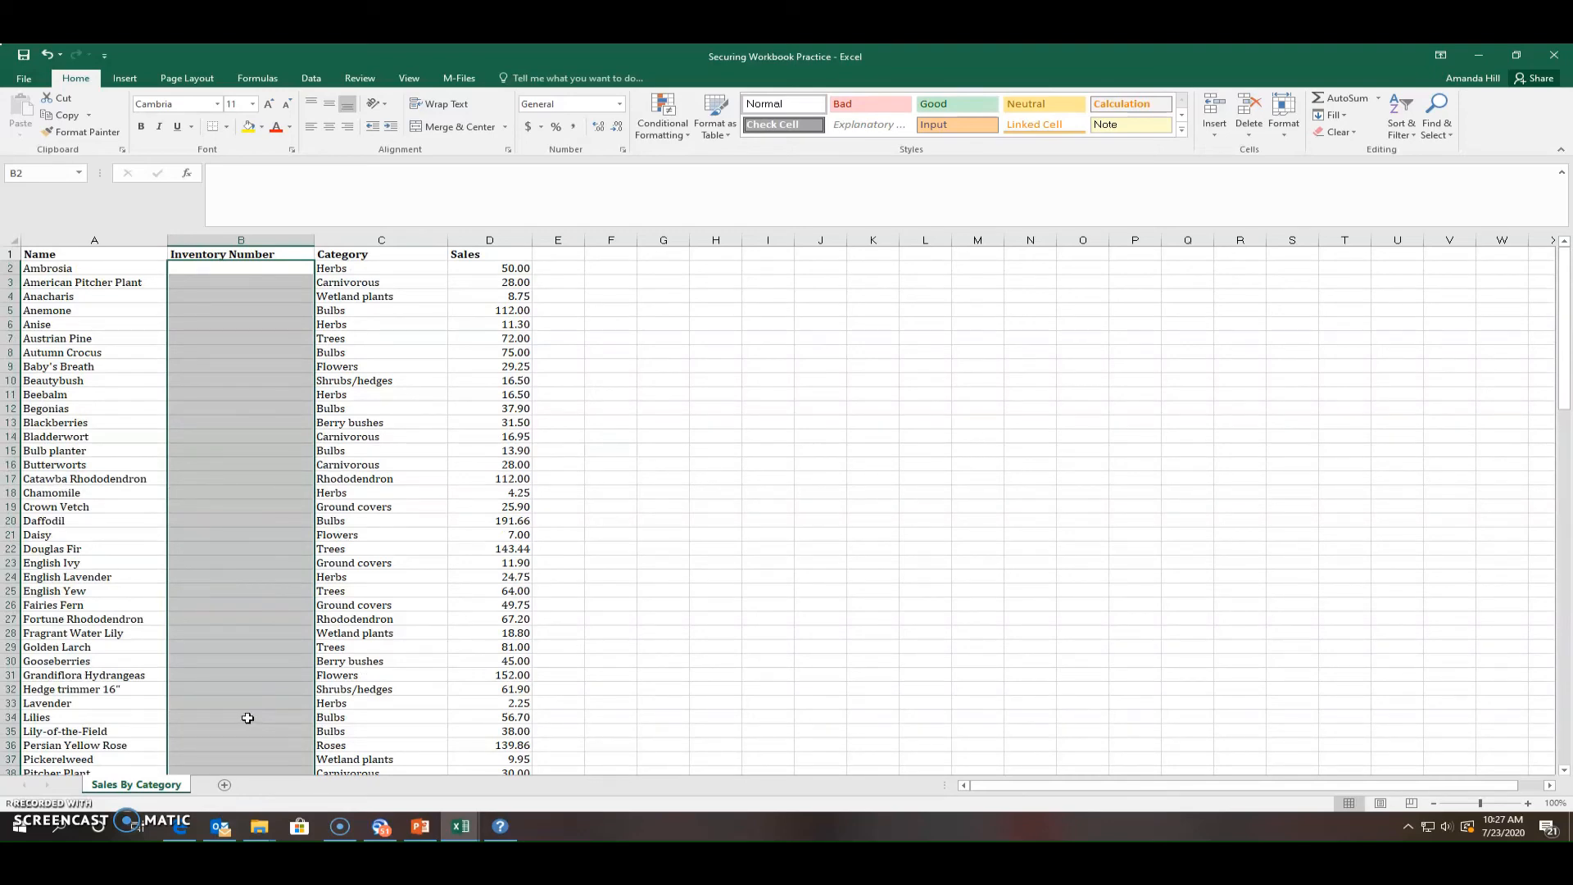
{"action": "left_click", "coordinate": [721, 494]}
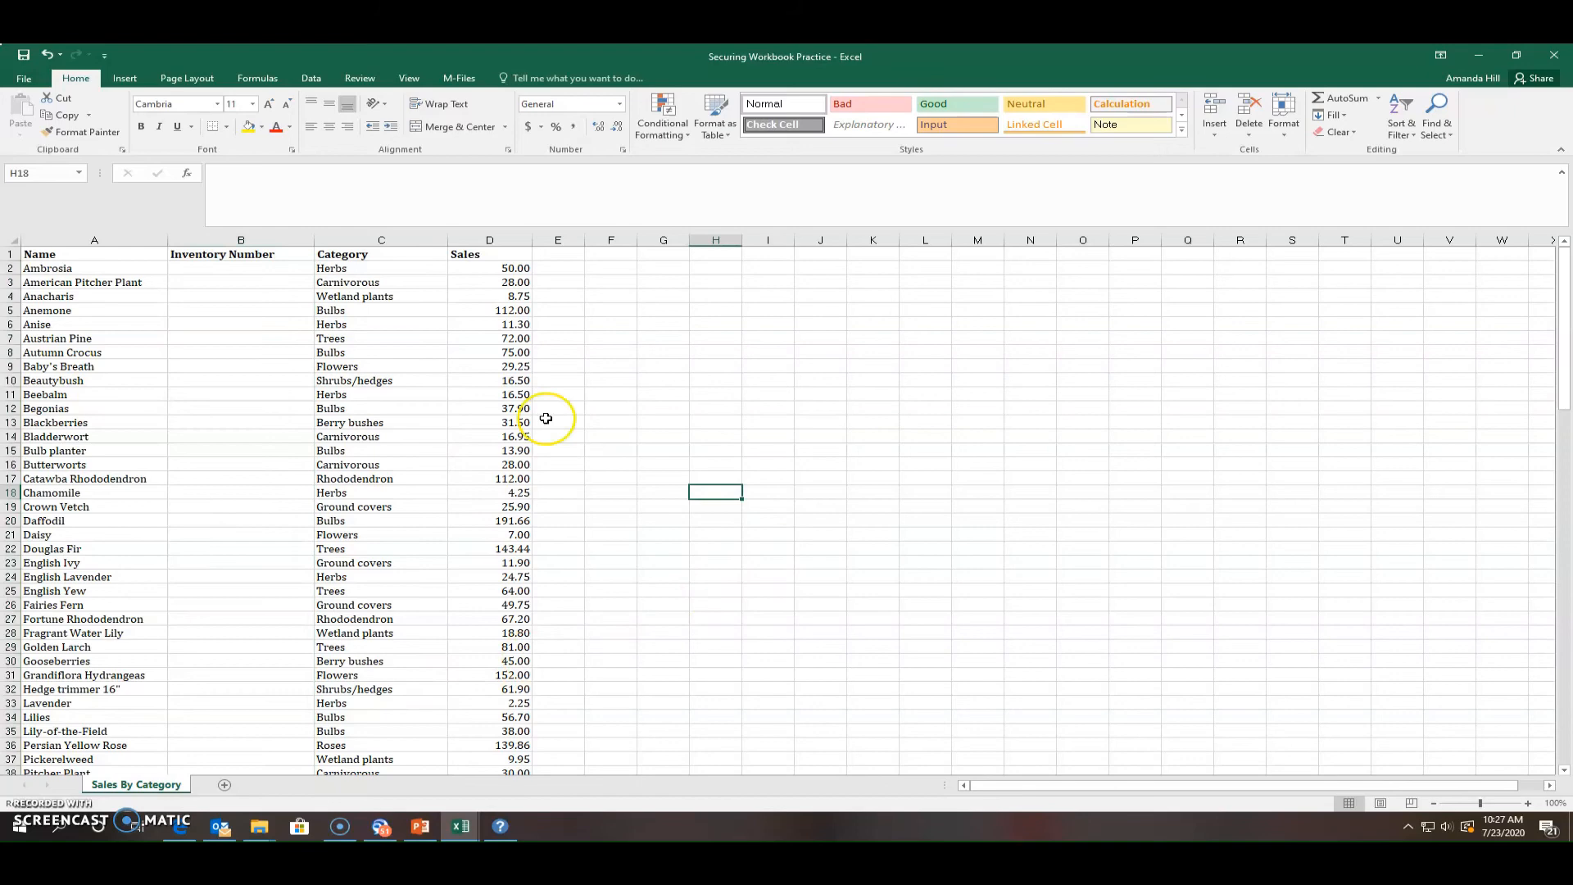
{"action": "left_click", "coordinate": [209, 269]}
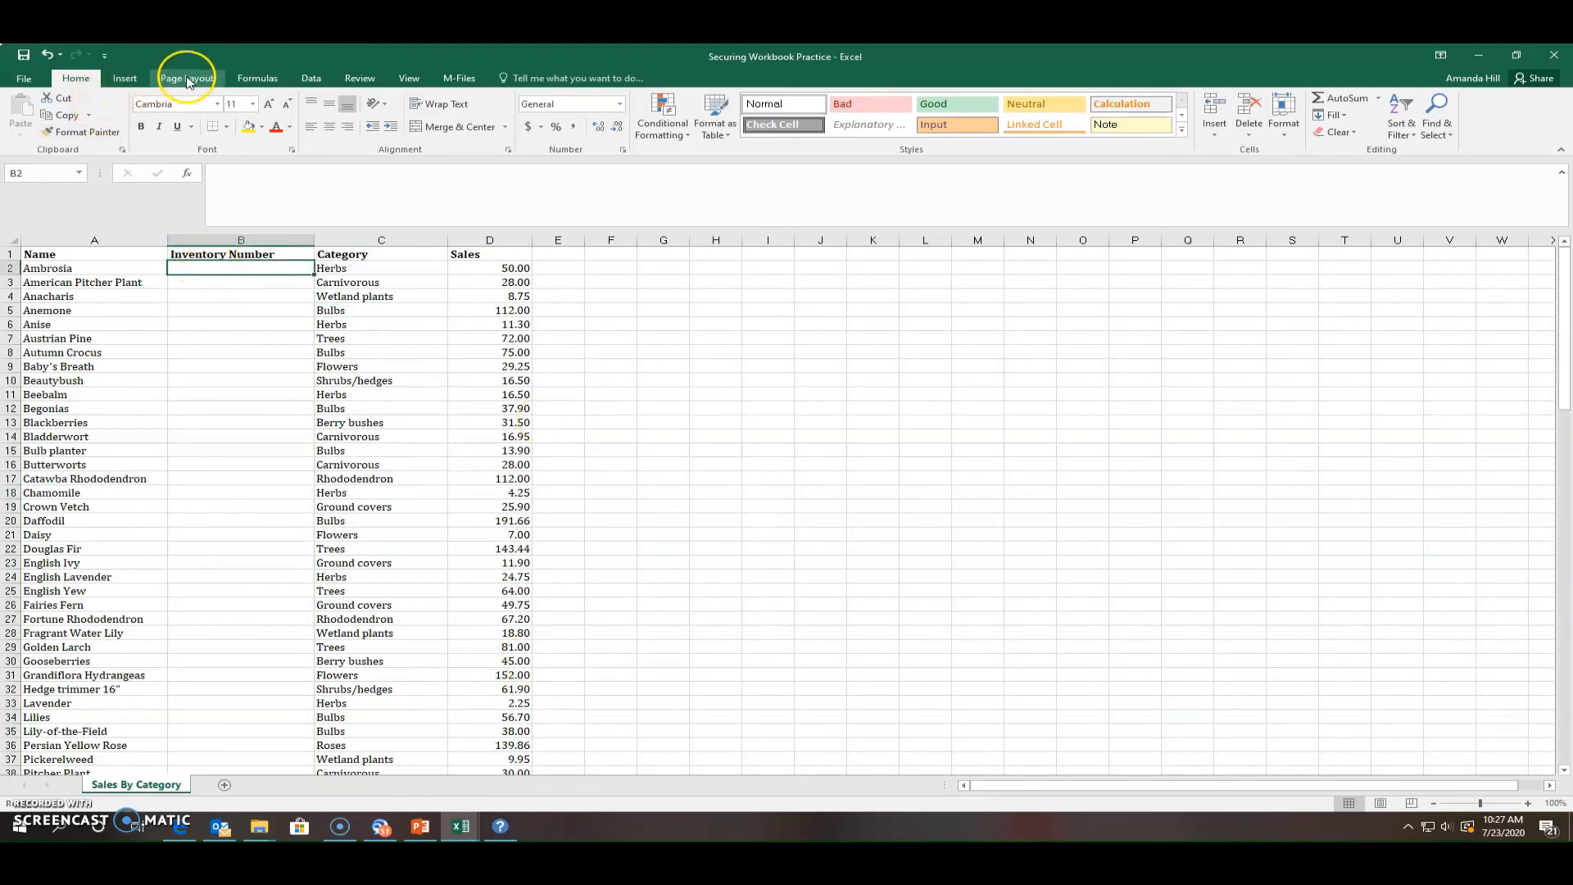
{"action": "left_click", "coordinate": [232, 79]}
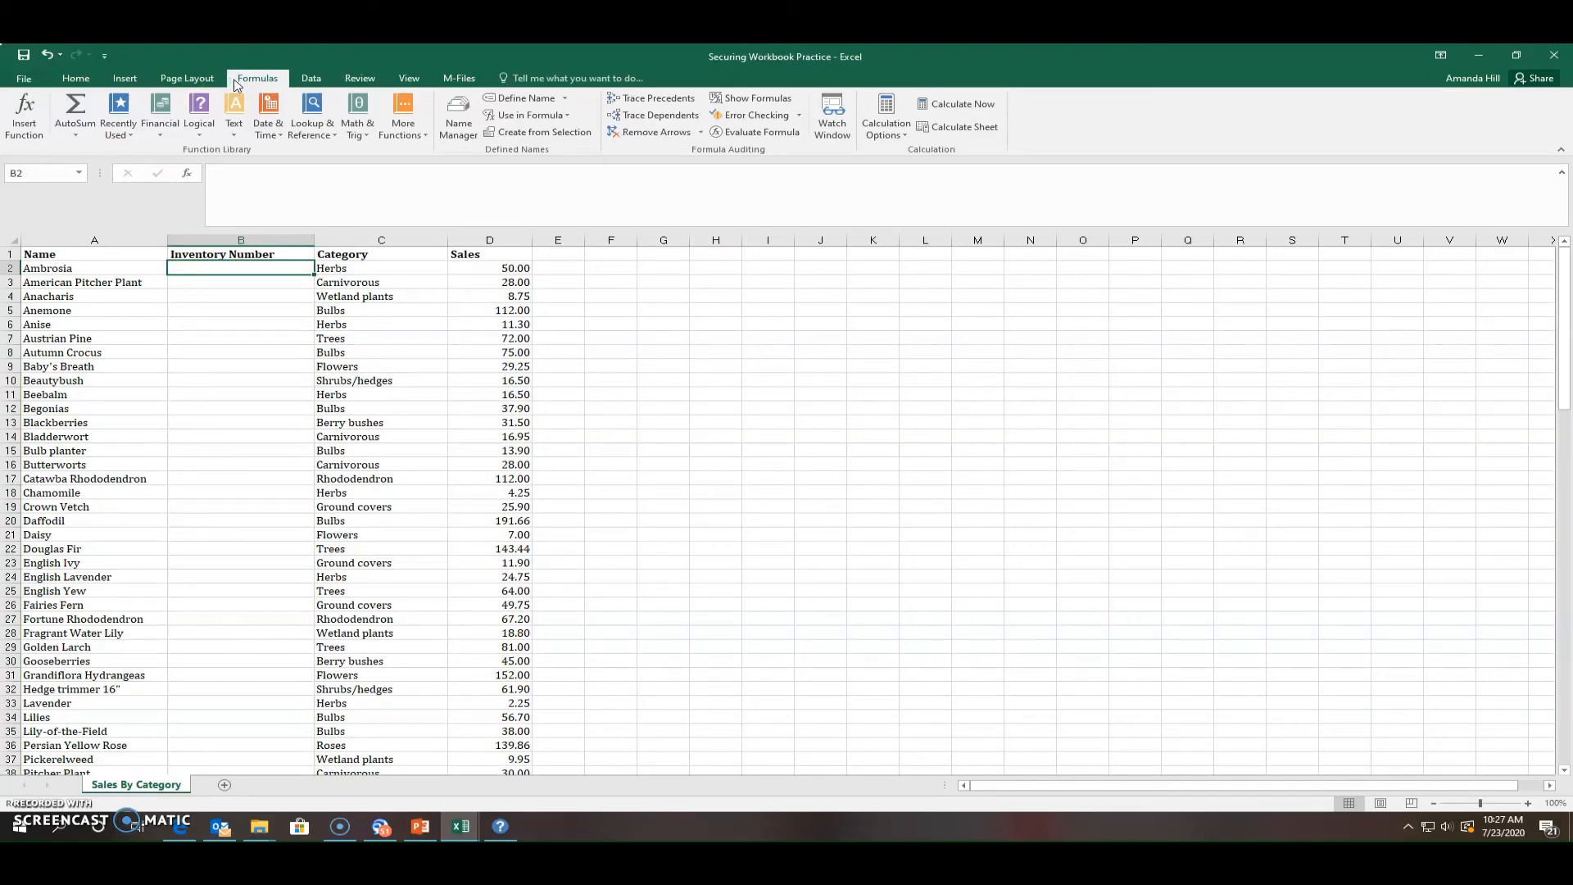
Search Insert Function for 'Randbetween' and start a RANDBETWEEN formula in B2
{"action": "left_click", "coordinate": [25, 115]}
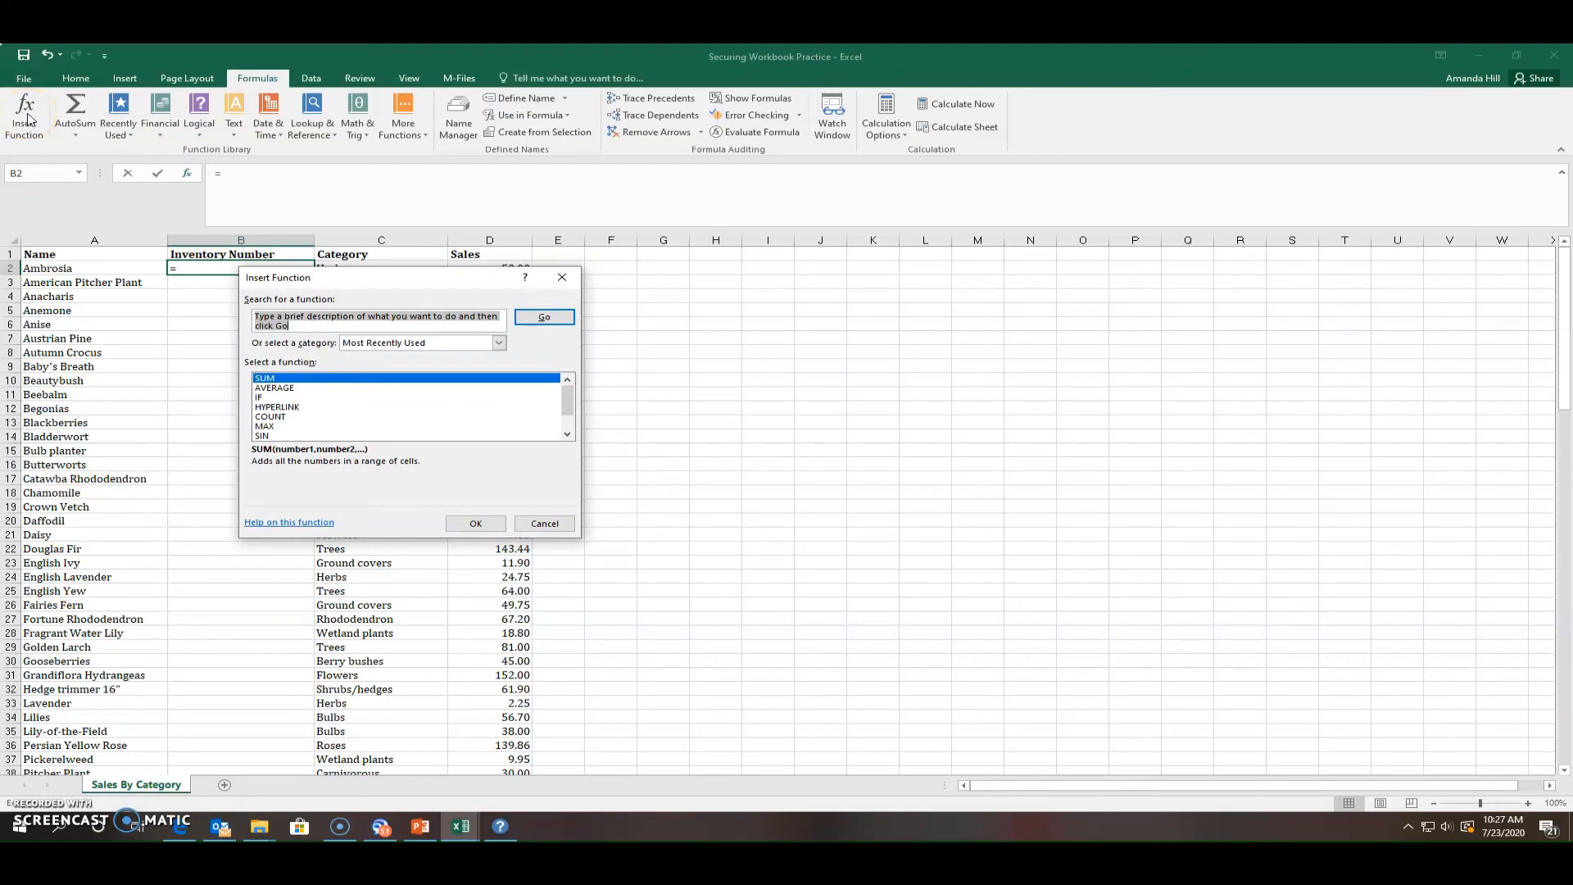
{"action": "type", "text": "Rand"}
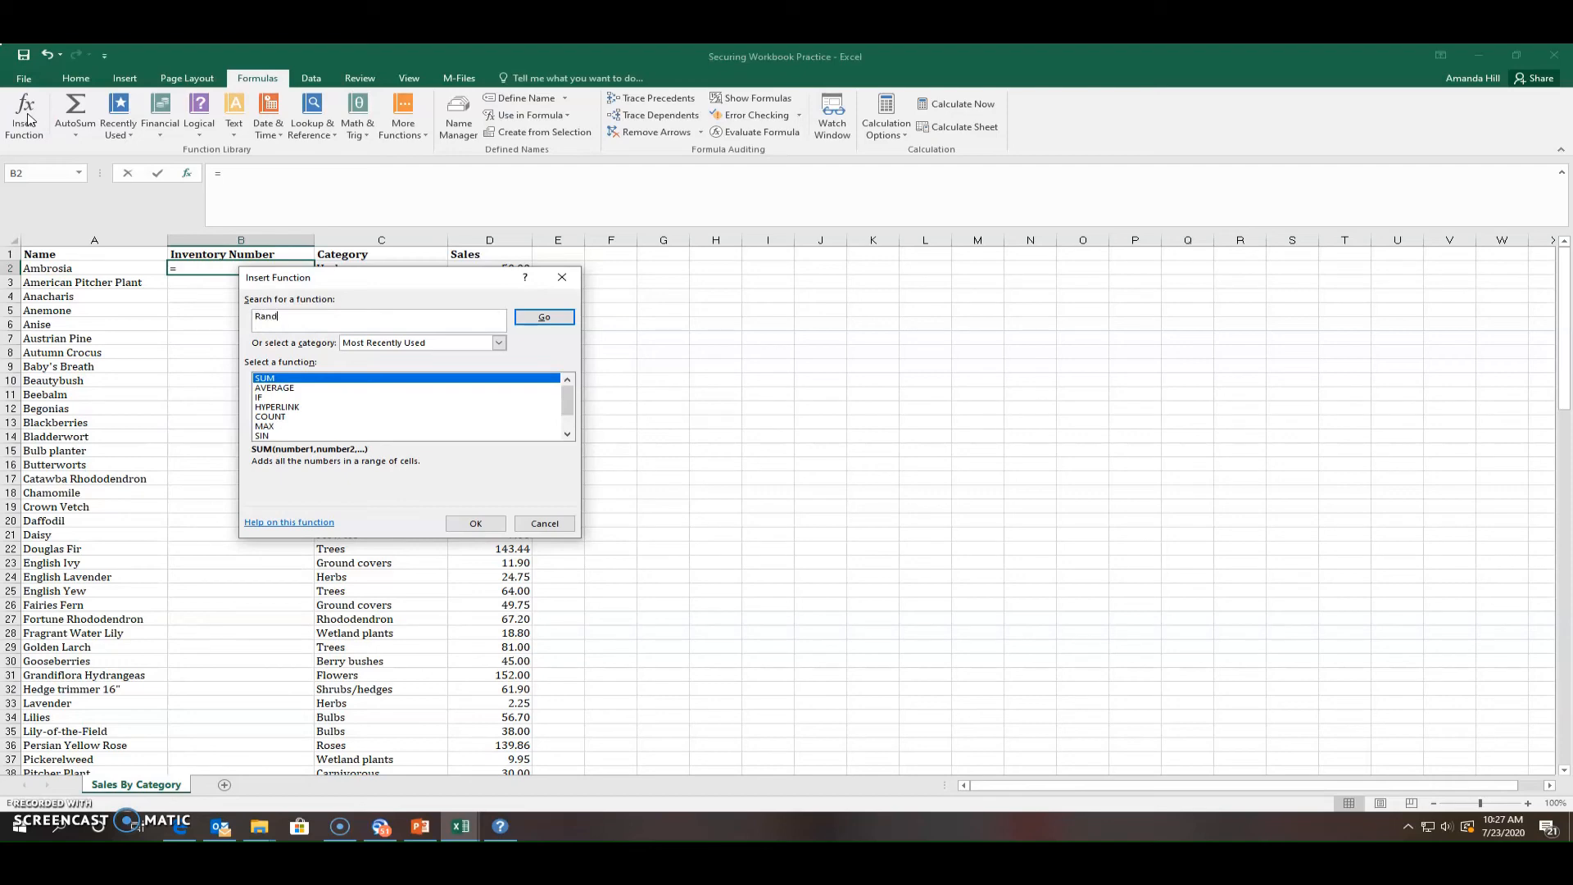
{"action": "type", "text": "between"}
{"action": "left_click", "coordinate": [542, 318]}
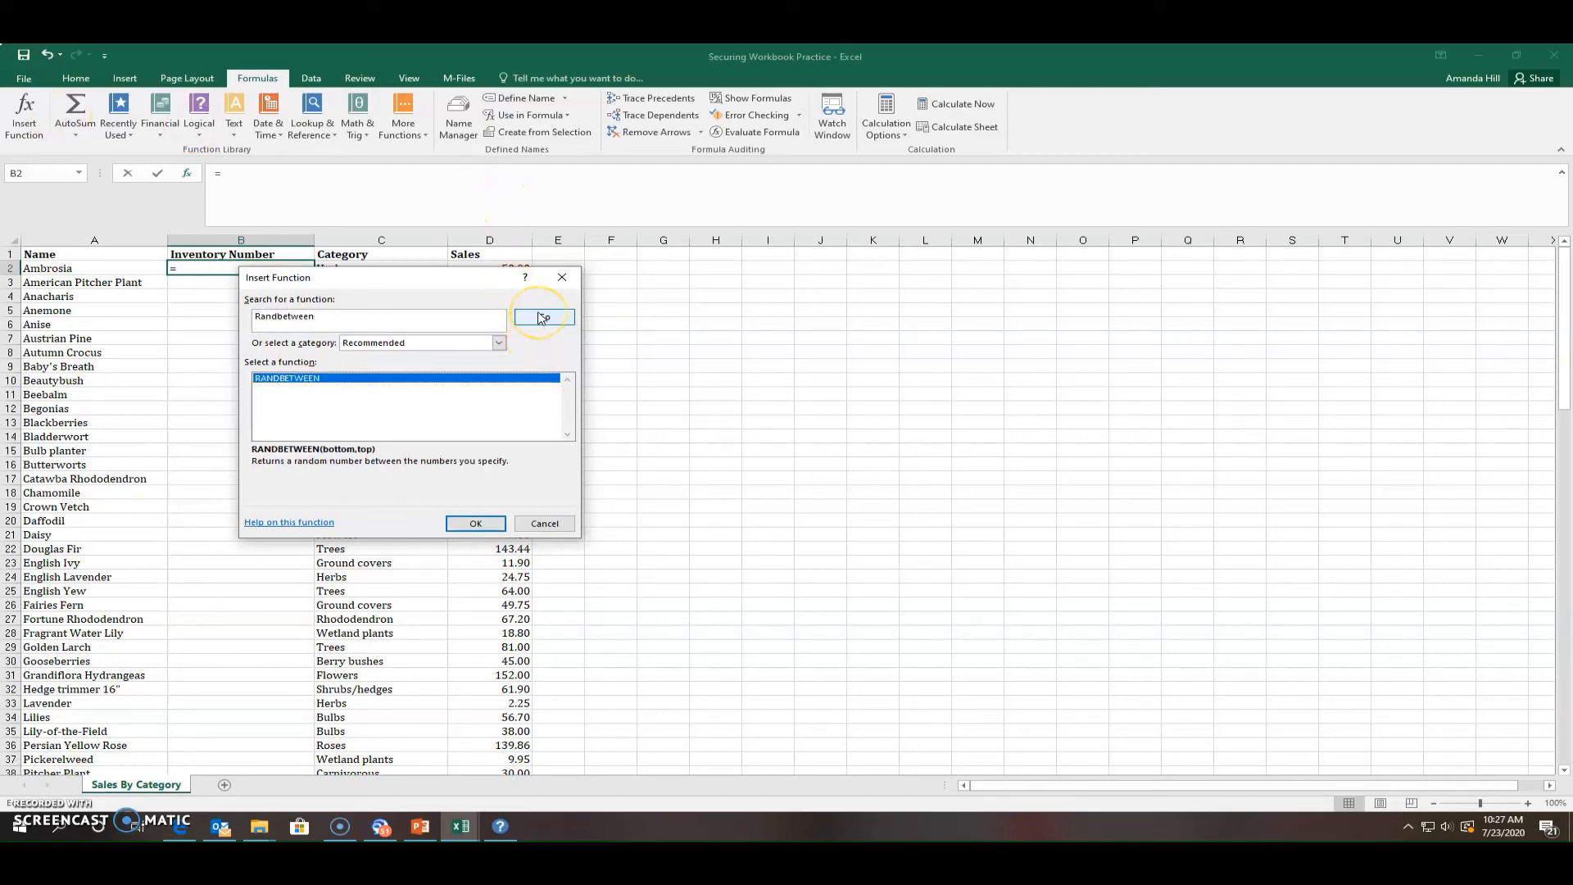
{"action": "double_click", "coordinate": [353, 382]}
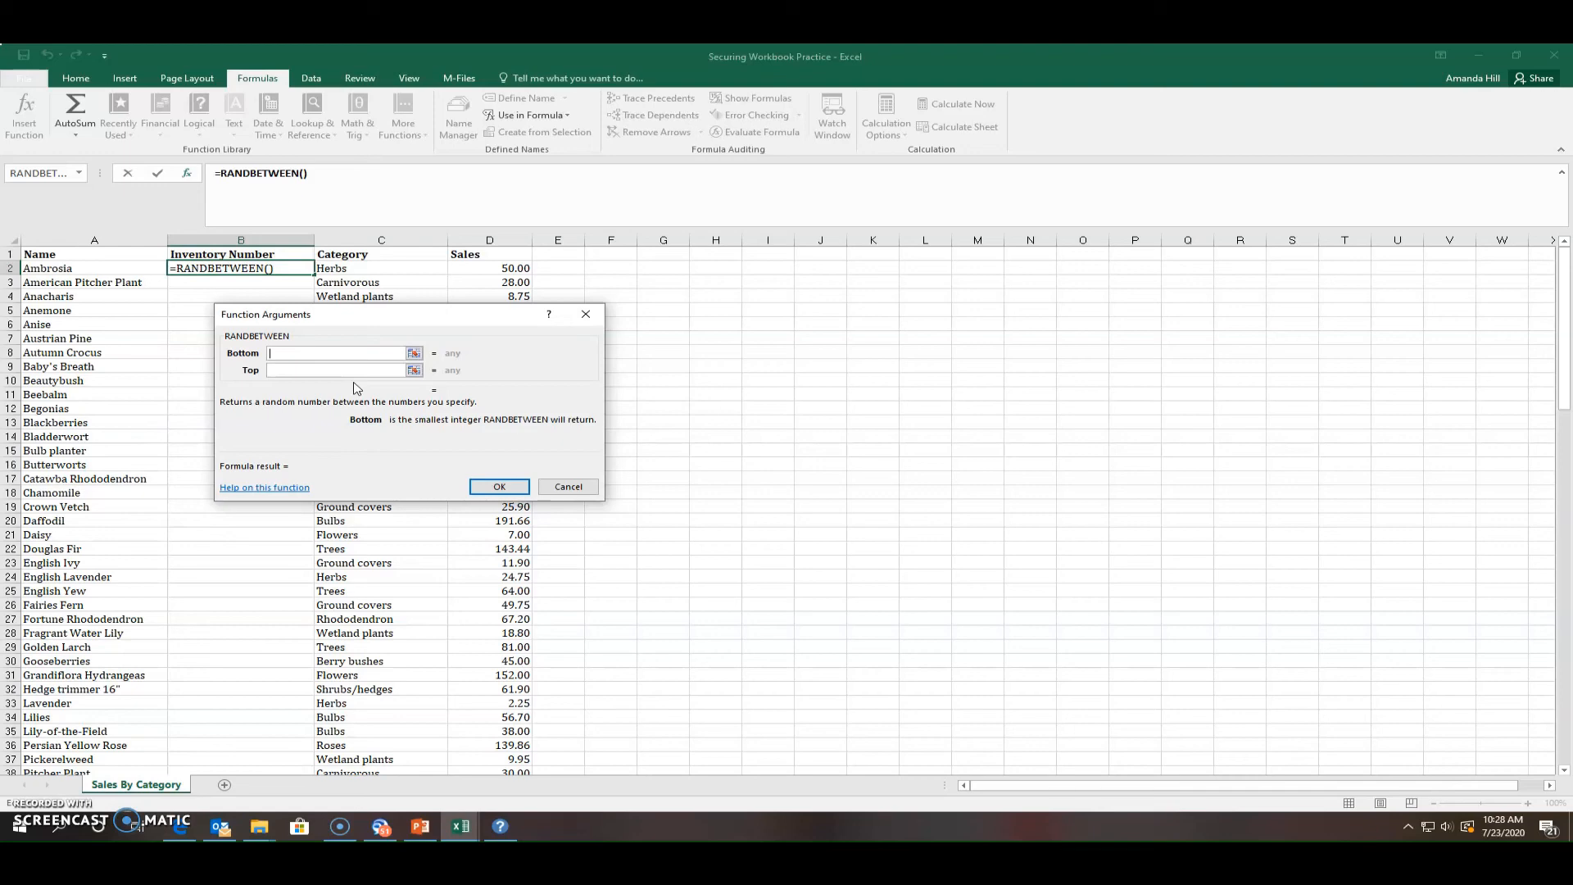
Give RANDBETWEEN Bottom 10000 and Top 99999 so B2 shows 96209
{"action": "type", "text": "10000"}
{"action": "left_click", "coordinate": [356, 373]}
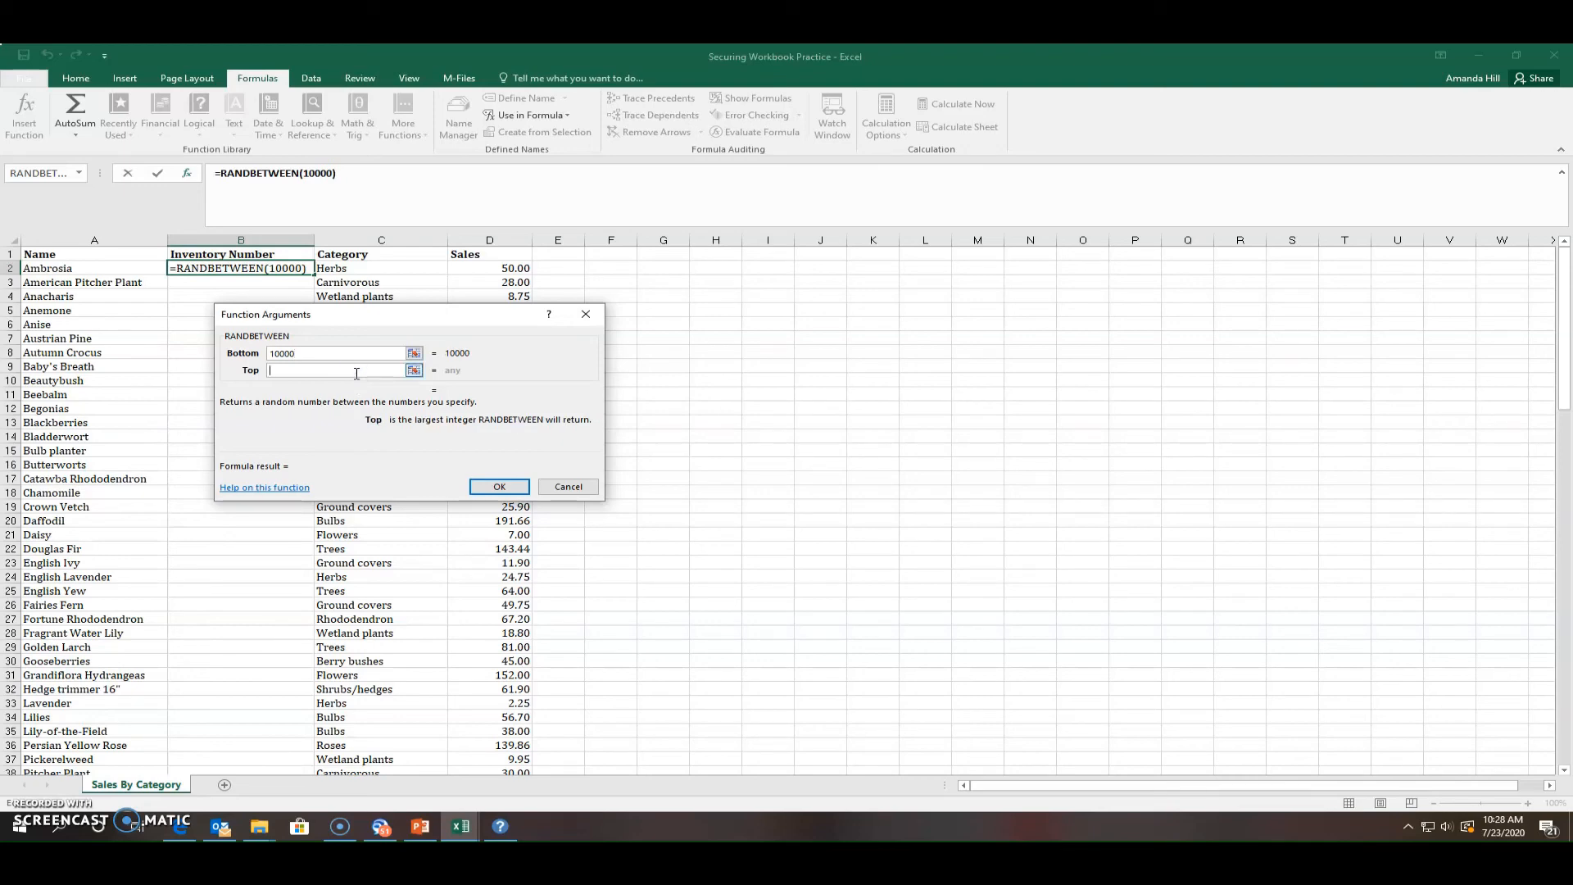
{"action": "type", "text": "99"}
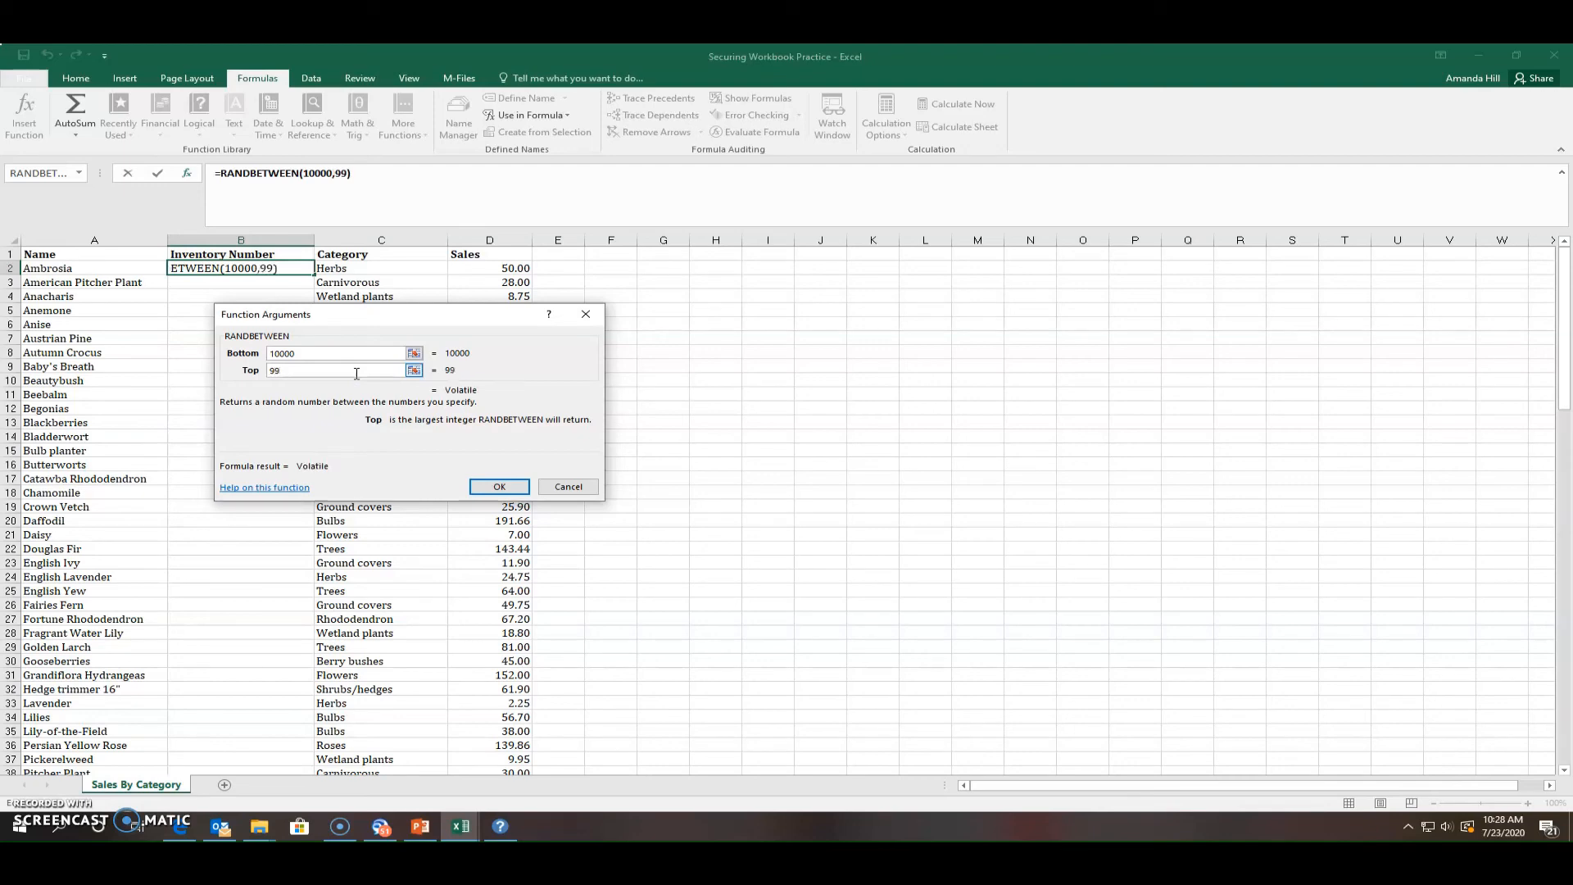
{"action": "type", "text": "999"}
{"action": "left_click", "coordinate": [499, 490]}
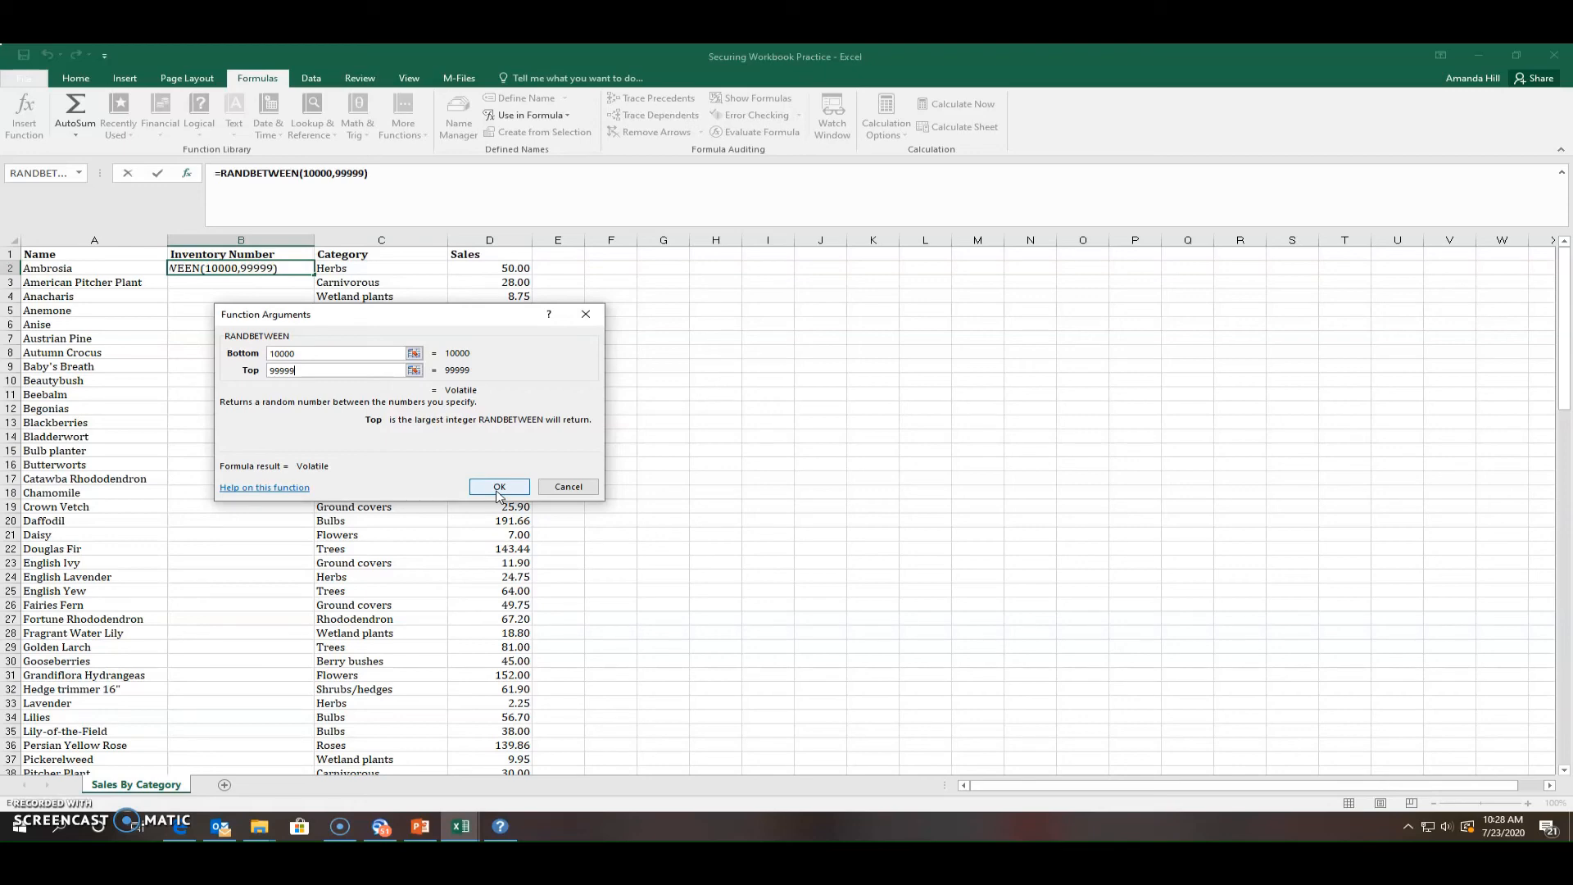
{"action": "left_click", "coordinate": [499, 488]}
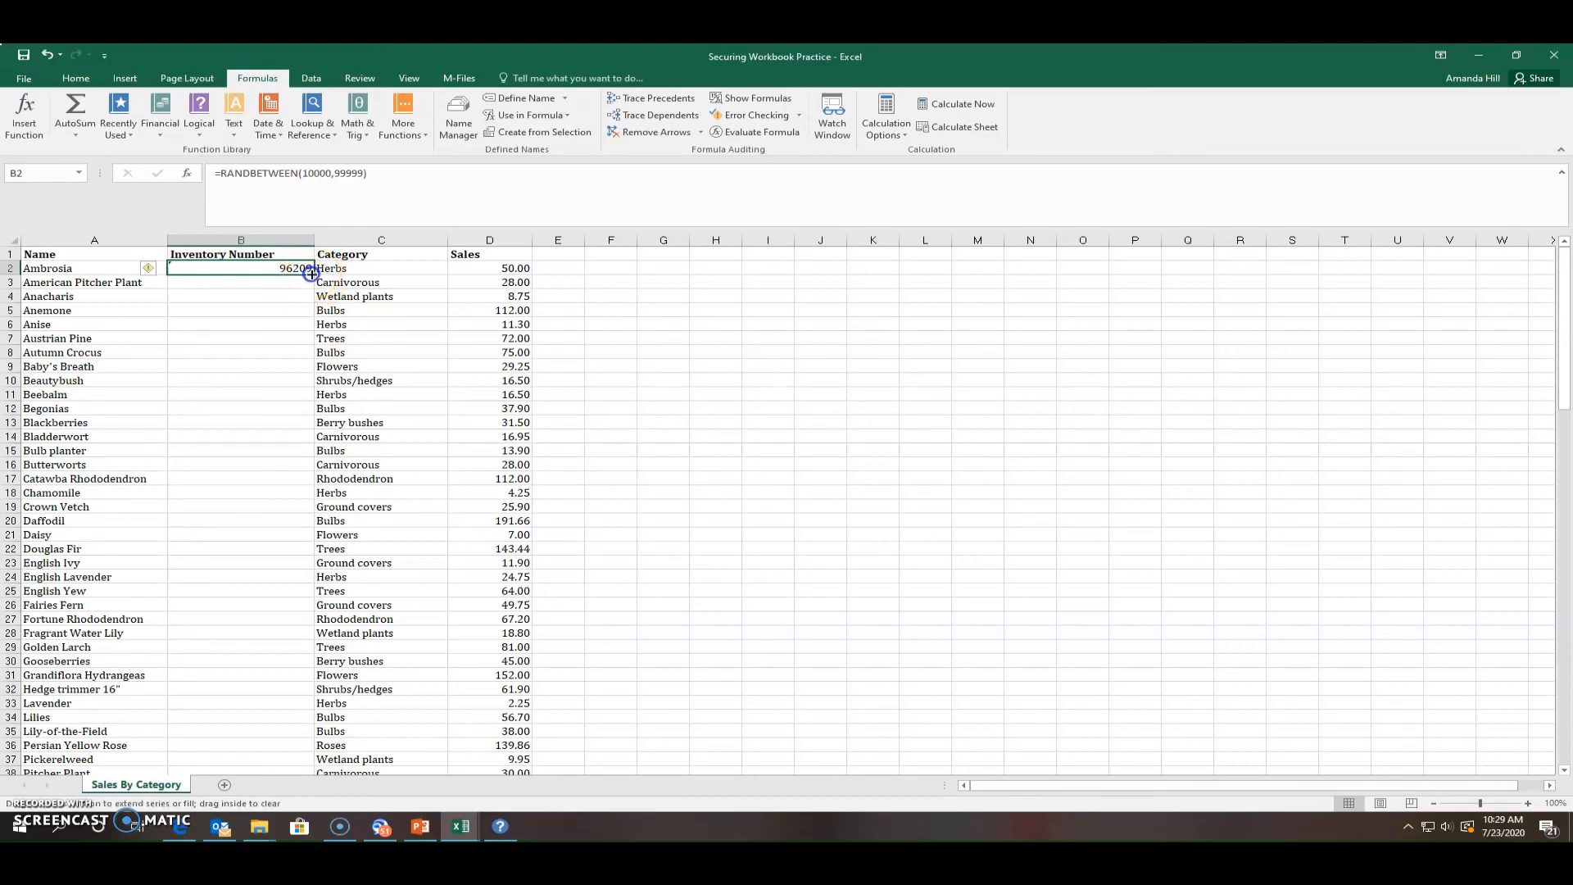
Fill B2's RANDBETWEEN formula down to row 46 (Winterberry), then deselect the column
{"action": "left_click_drag", "start_coordinate": [311, 274], "coordinate": [259, 786]}
{"action": "left_click_drag", "start_coordinate": [256, 723], "coordinate": [251, 696]}
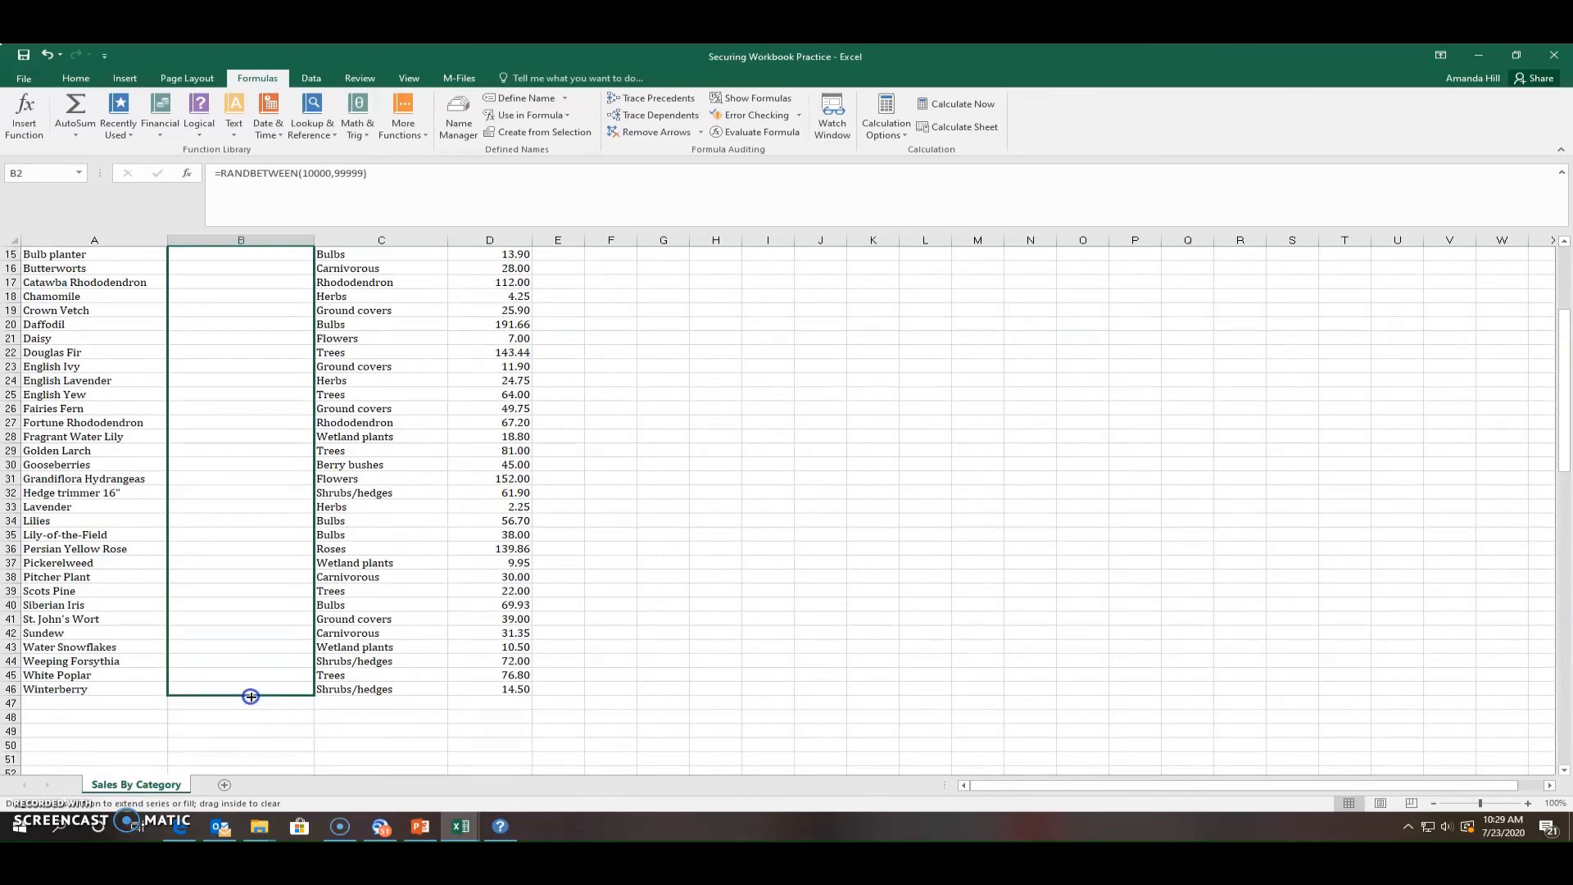
{"action": "left_click_drag", "start_coordinate": [251, 697], "coordinate": [251, 696]}
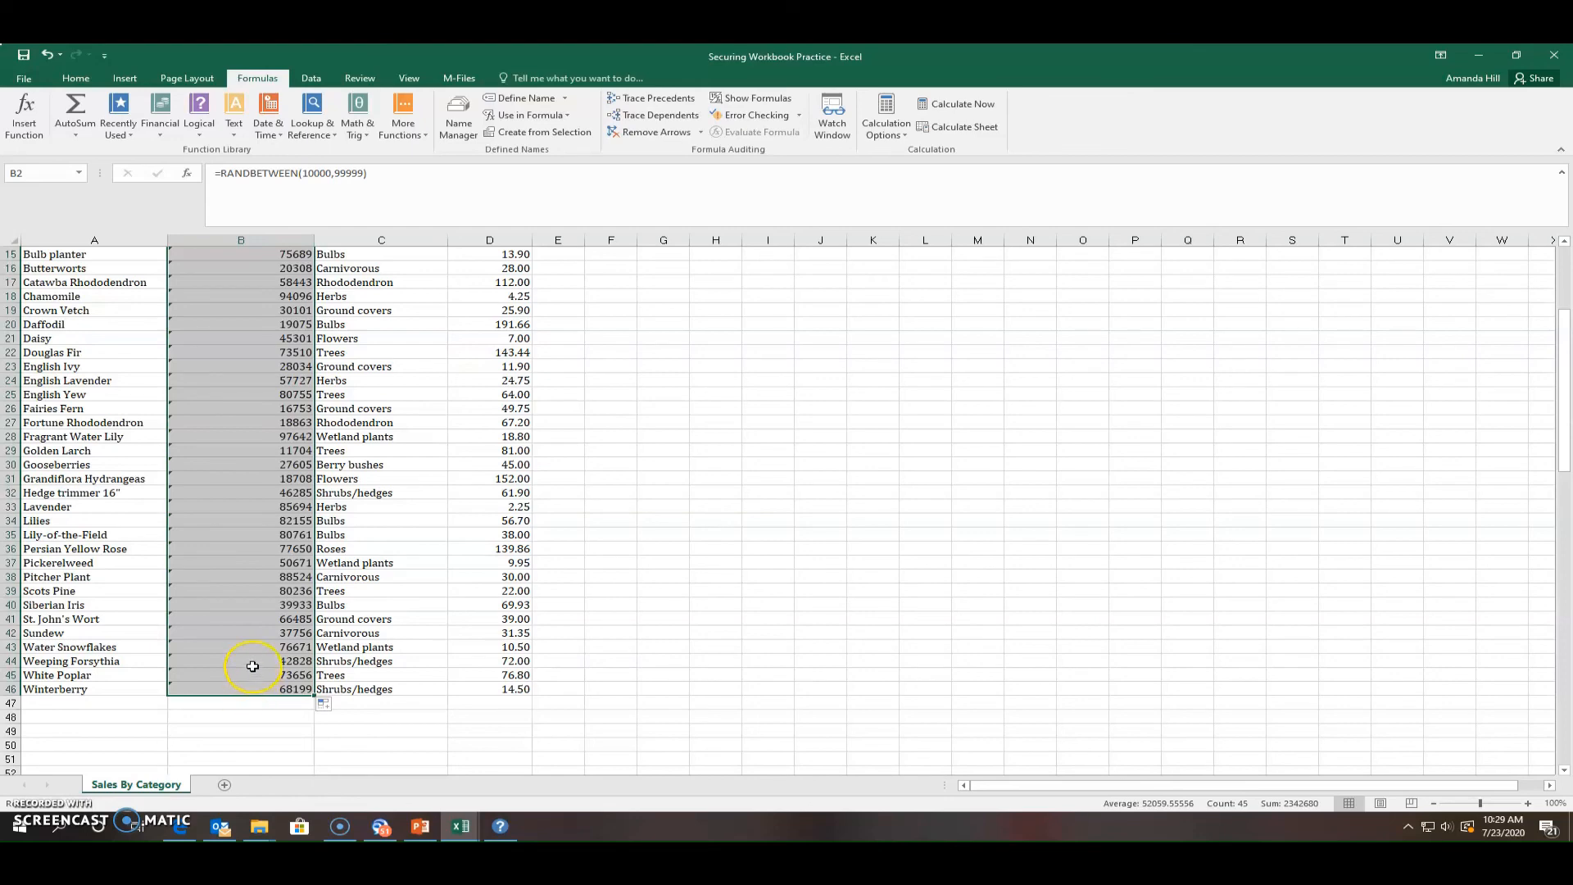
{"action": "scroll", "coordinate": [253, 655], "scroll_direction": "up", "scroll_amount": 5}
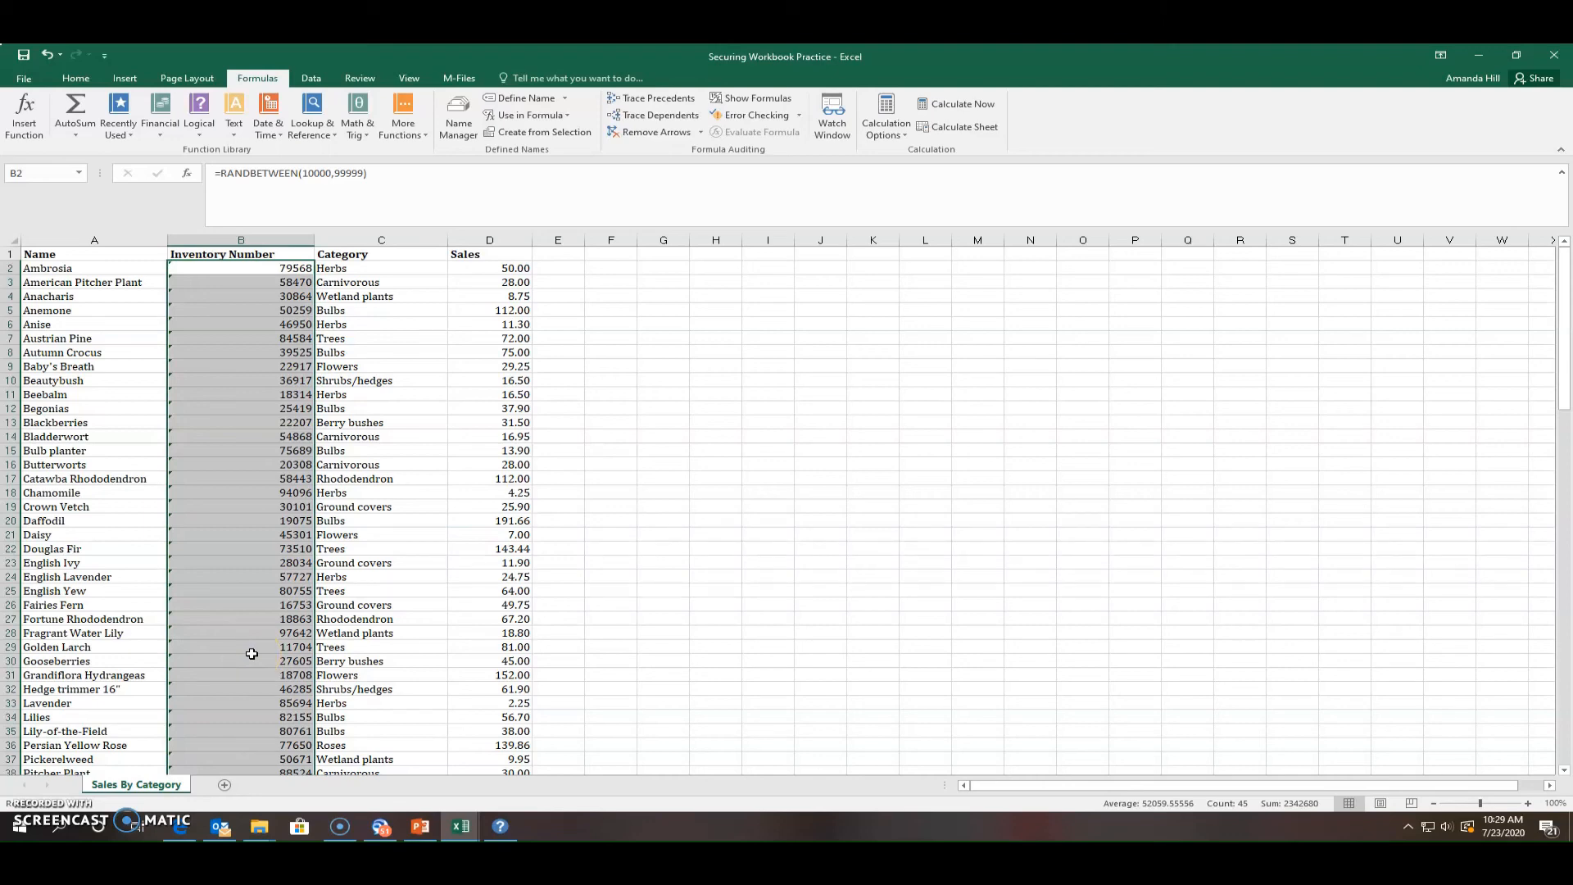
{"action": "left_click", "coordinate": [615, 537]}
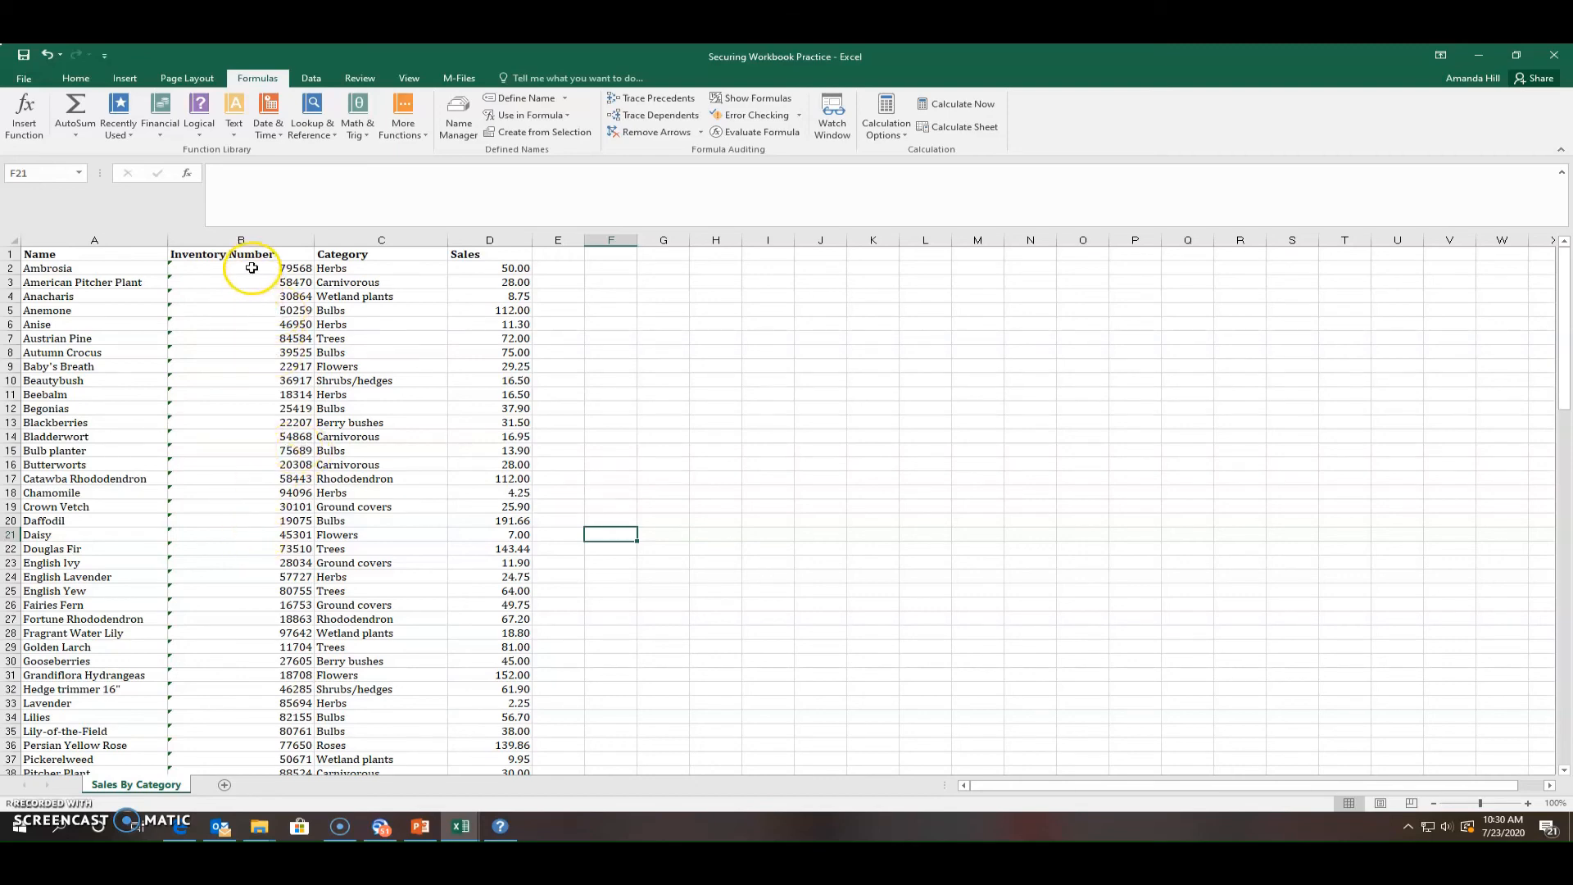
Mark the Inventory Number cells in column B as Locked via Format Cells Protection
{"action": "left_click_drag", "start_coordinate": [250, 268], "coordinate": [211, 751]}
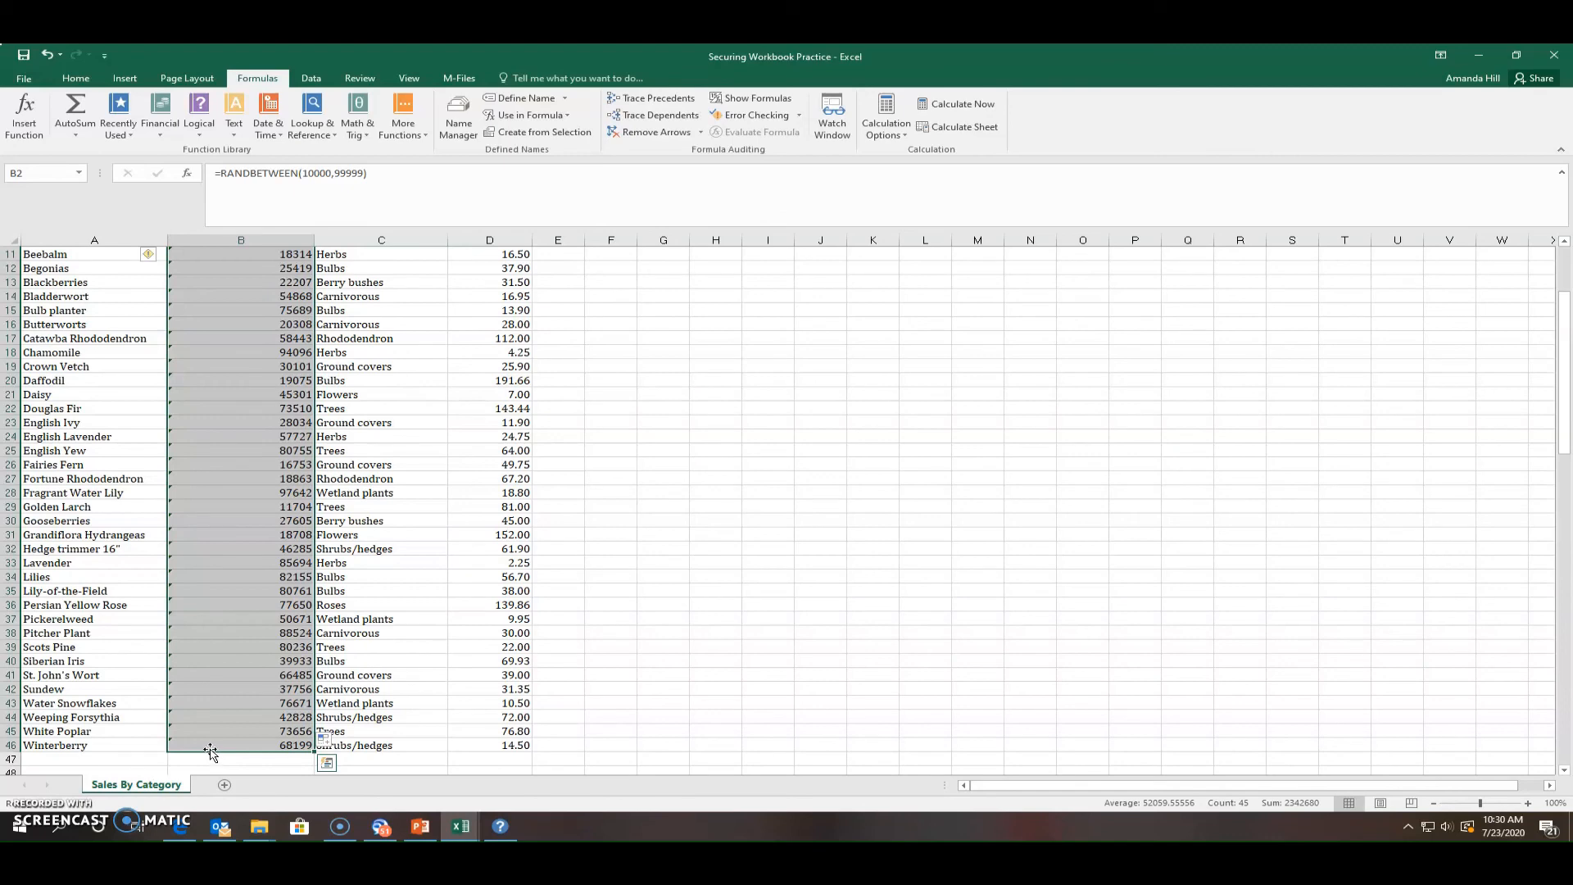
{"action": "left_click", "coordinate": [86, 85]}
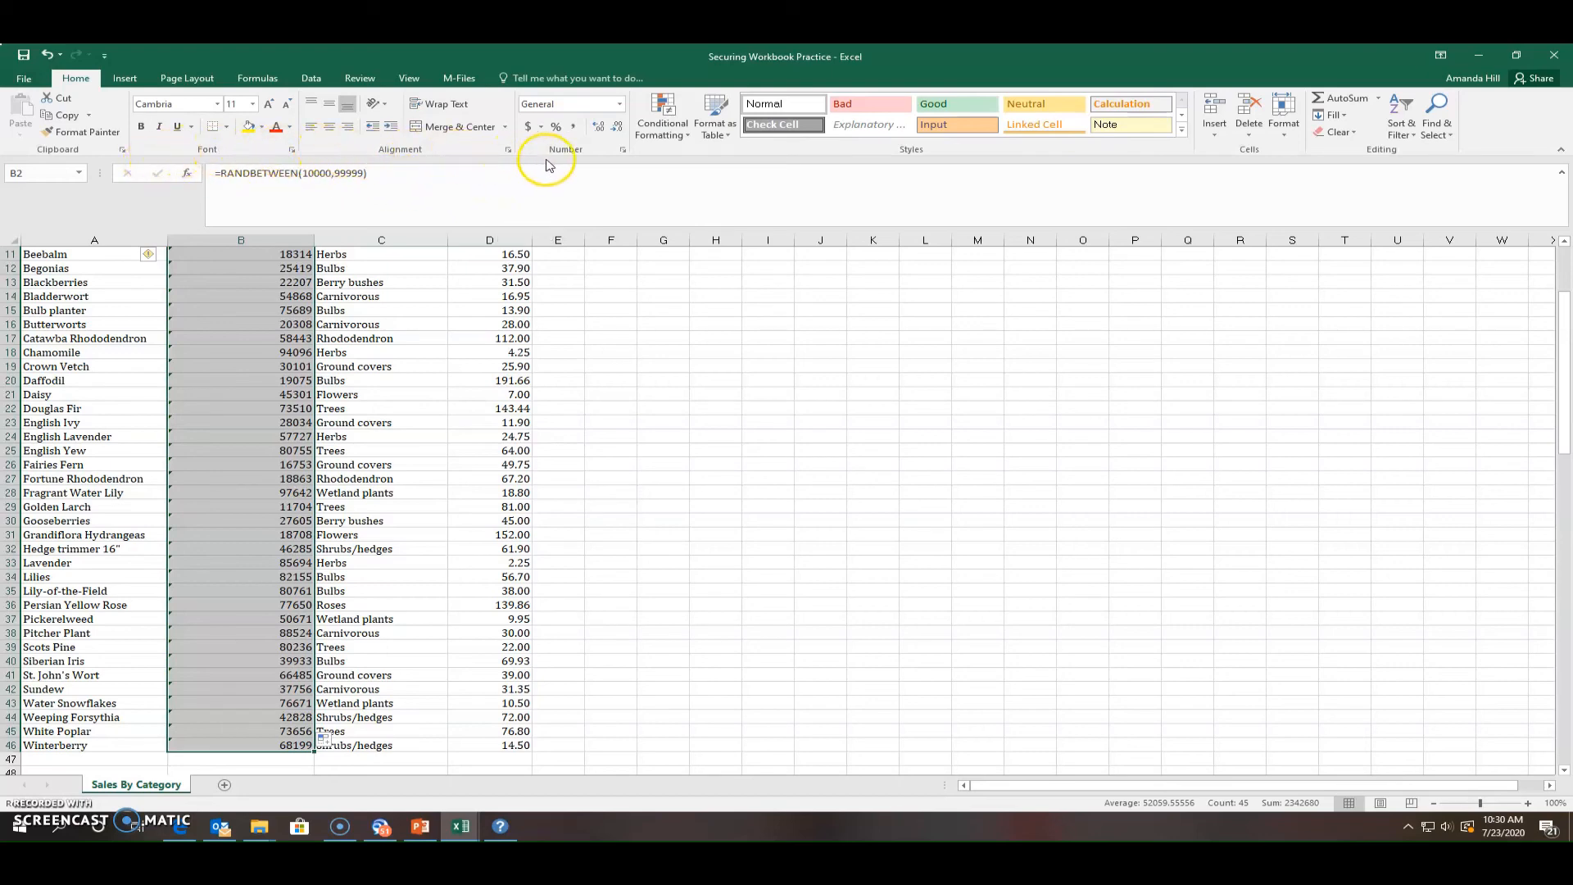
{"action": "left_click", "coordinate": [1289, 141]}
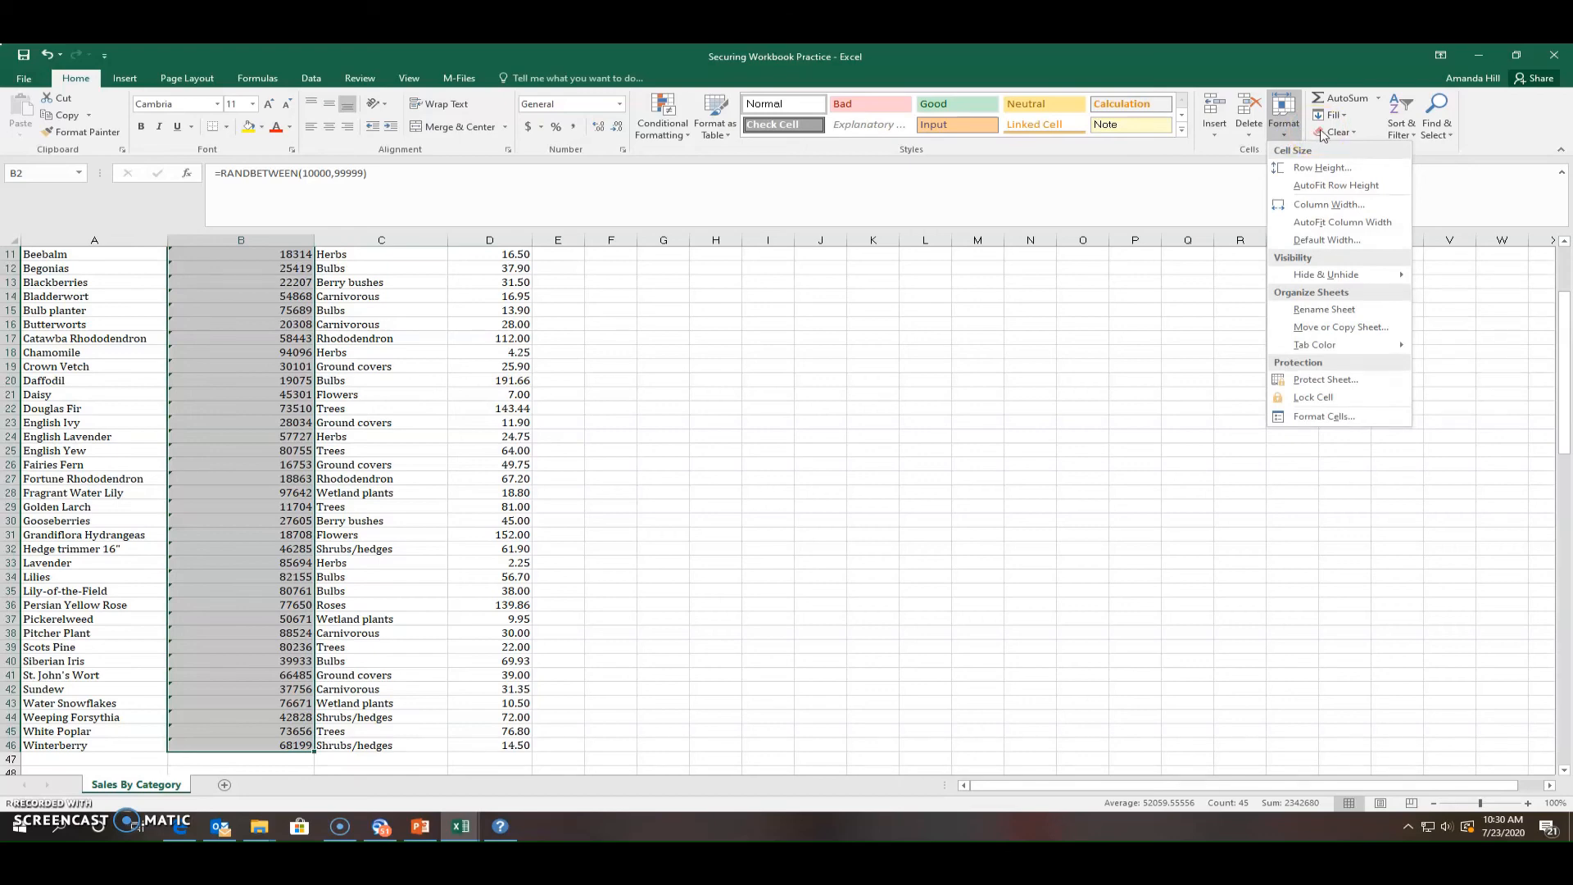
{"action": "left_click", "coordinate": [1356, 417]}
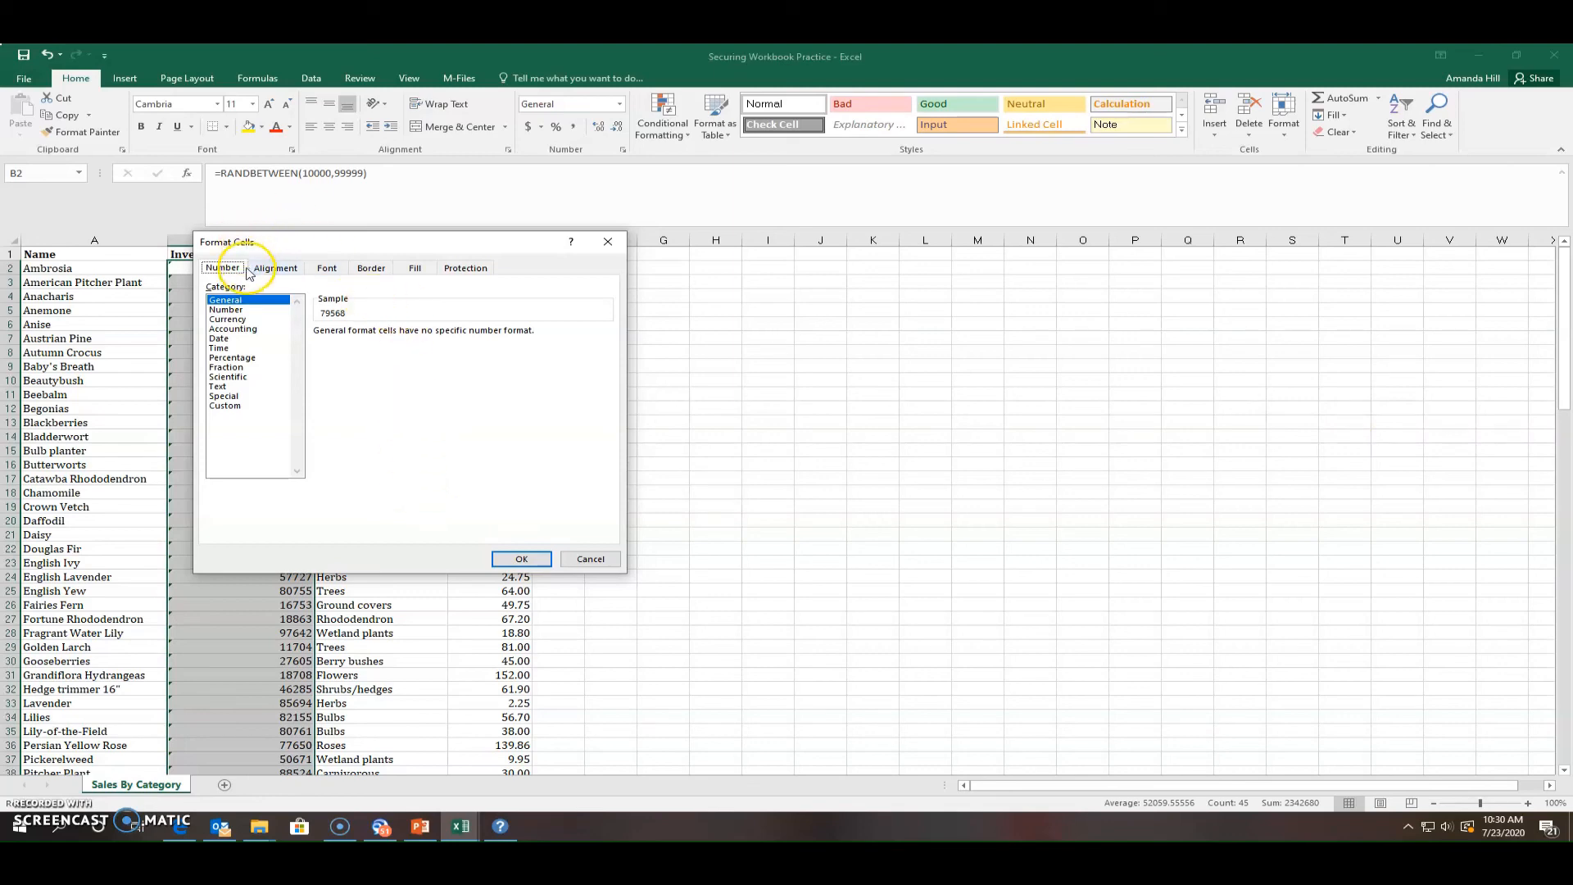
{"action": "left_click", "coordinate": [448, 272]}
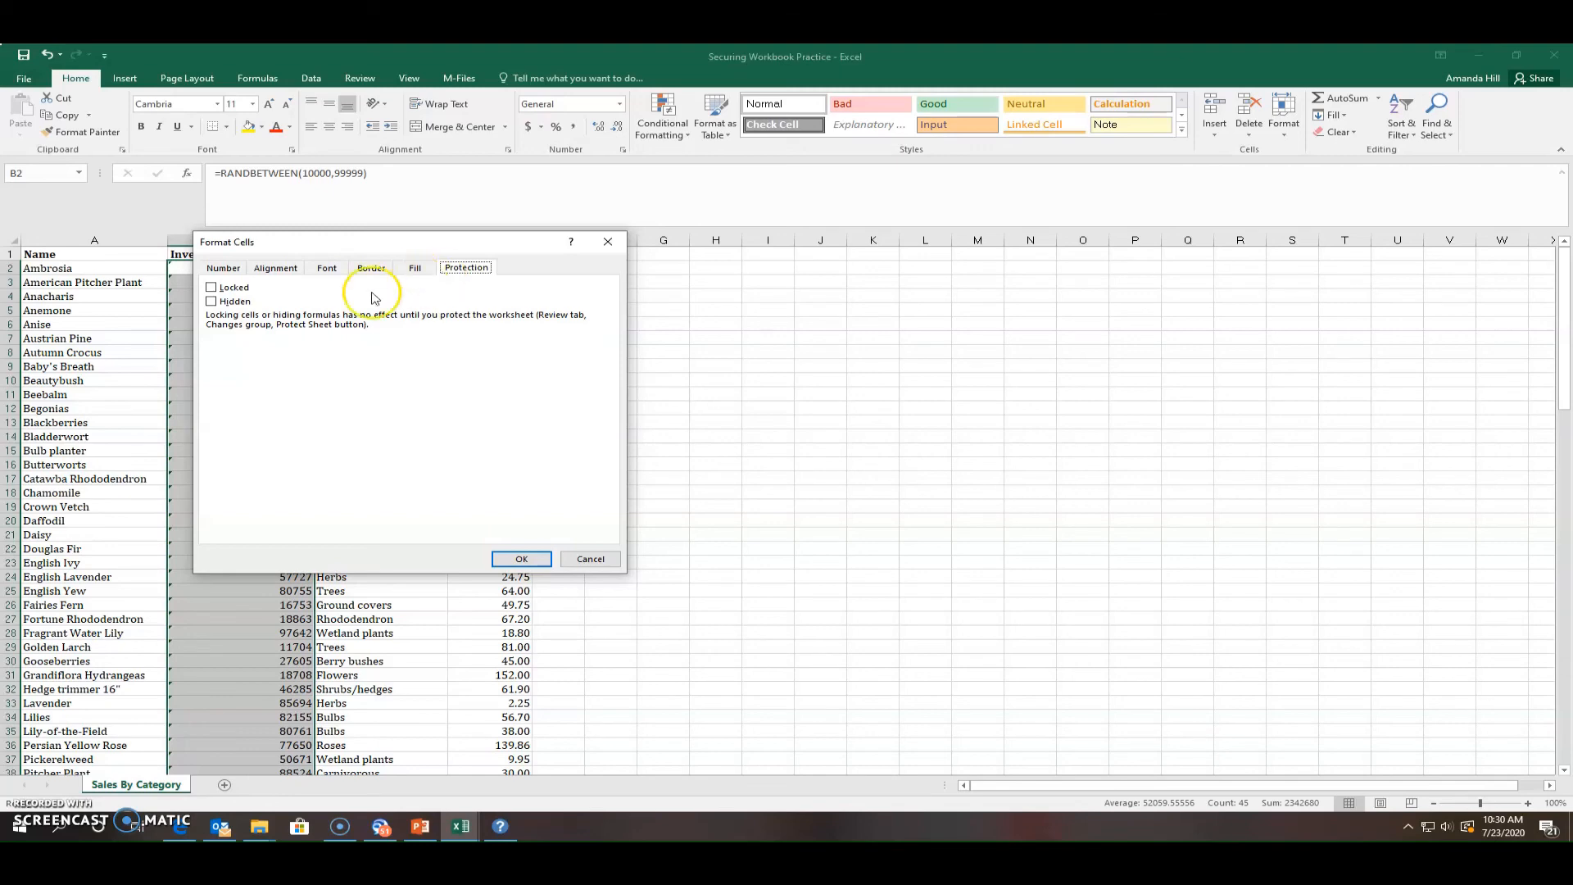
{"action": "left_click", "coordinate": [211, 289]}
{"action": "left_click", "coordinate": [211, 290]}
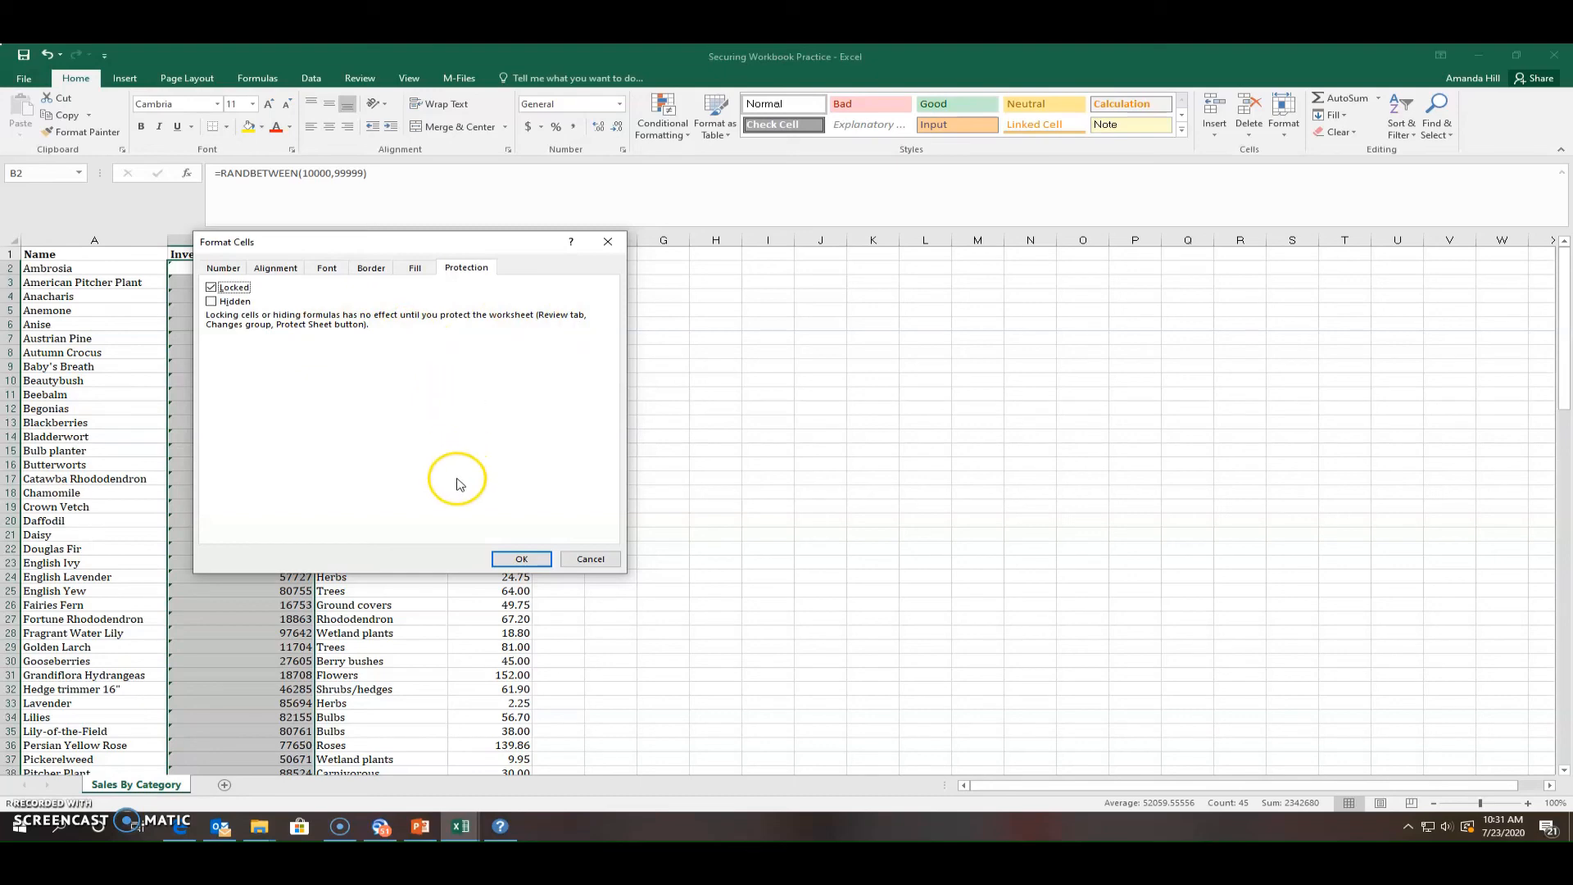
{"action": "left_click", "coordinate": [514, 560]}
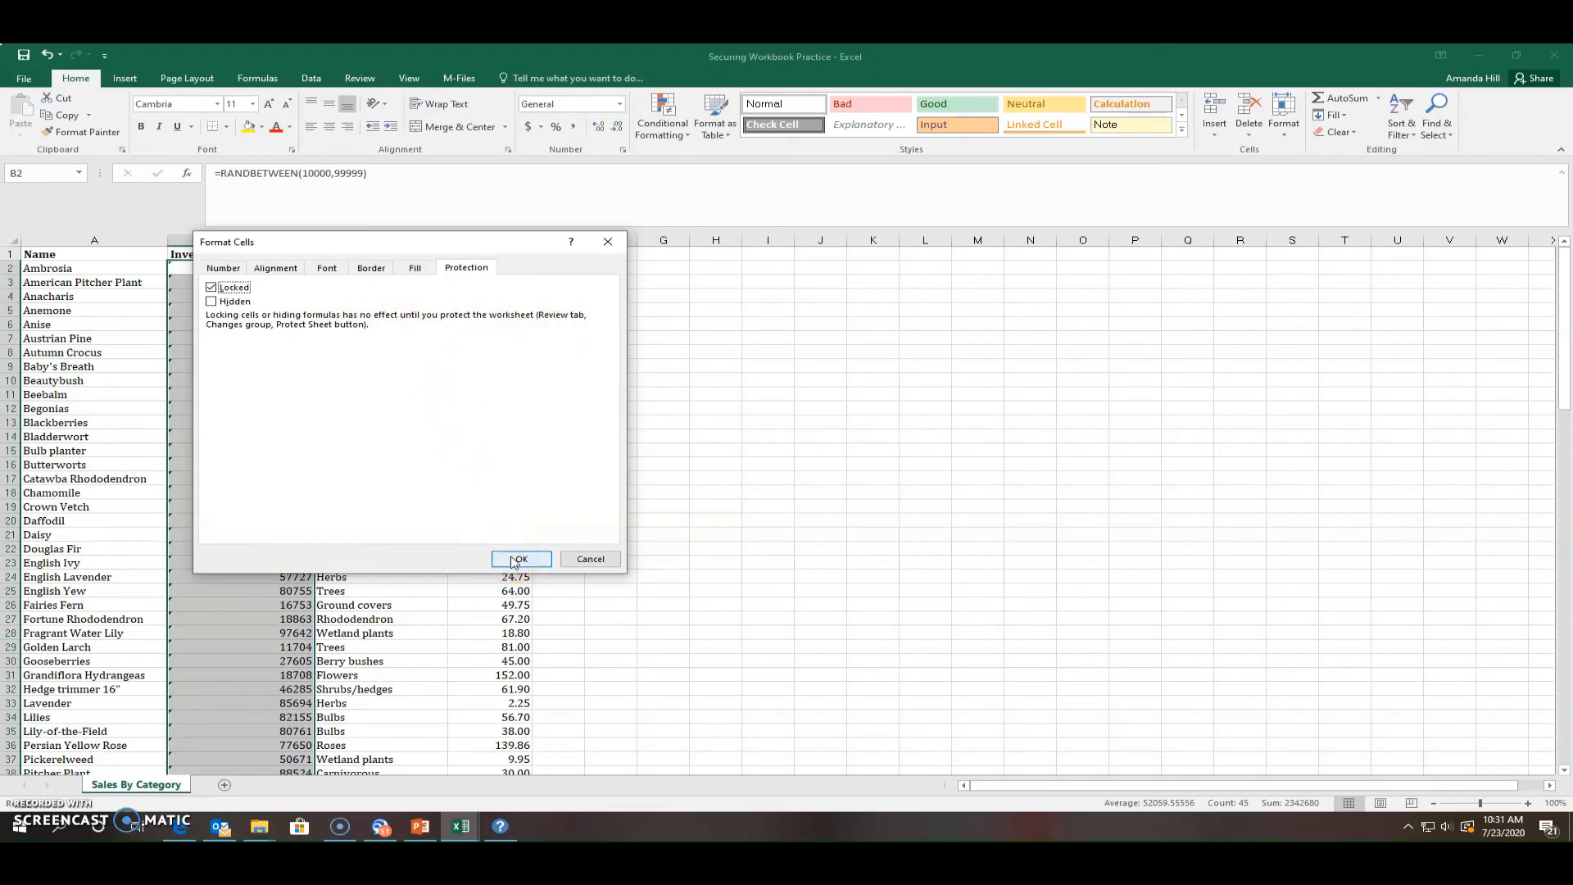
{"action": "left_click", "coordinate": [514, 560]}
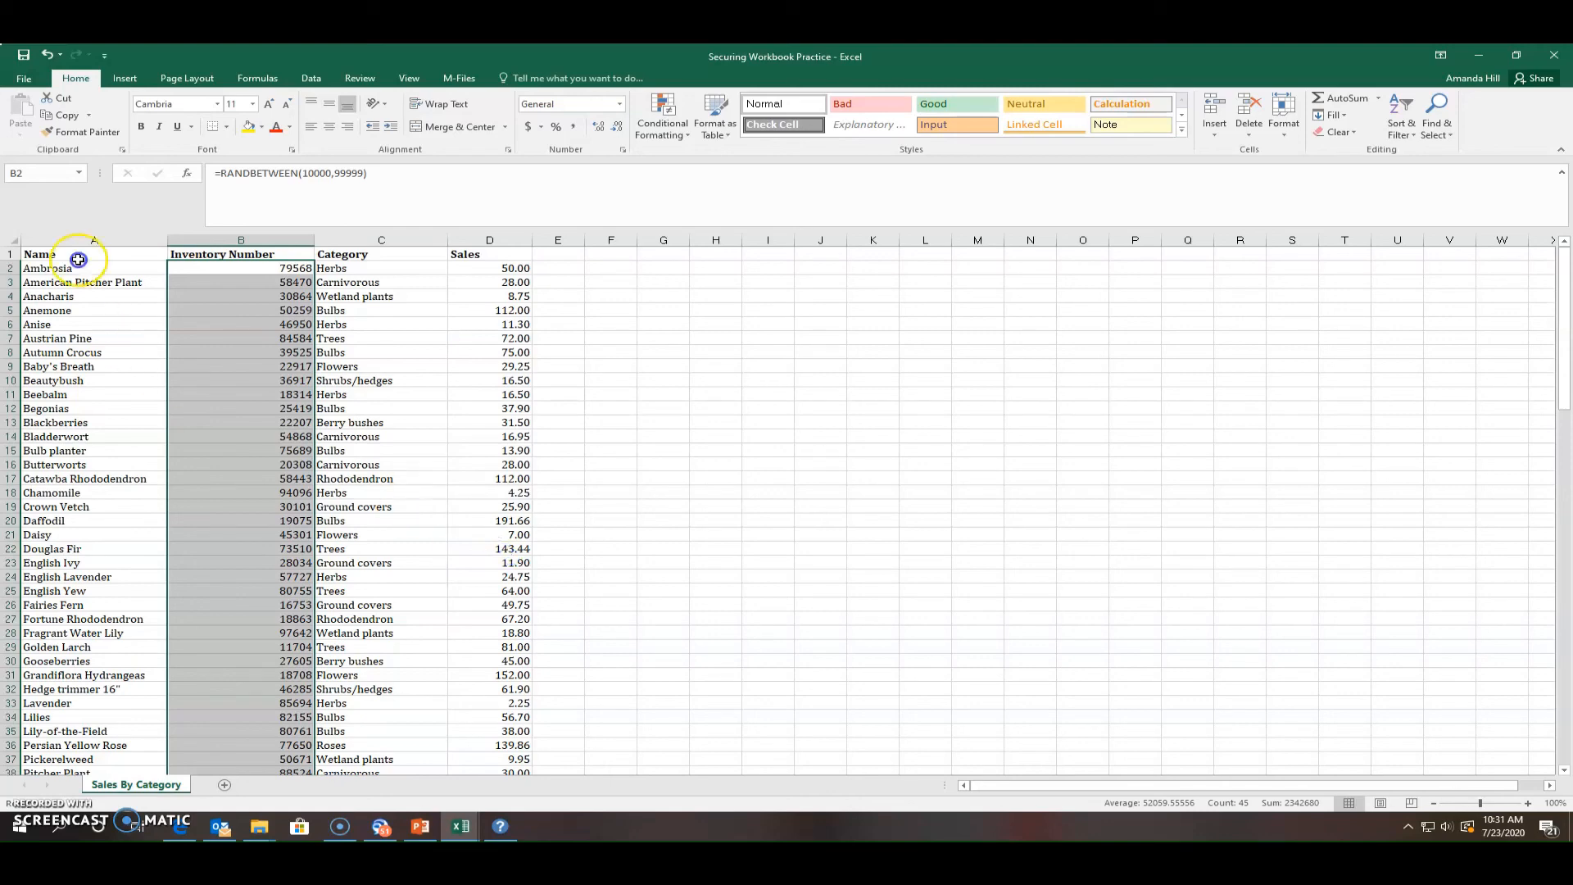
In Protect Sheet, allow only selecting locked and unlocked cells and type an unprotect password
{"action": "left_click", "coordinate": [348, 78]}
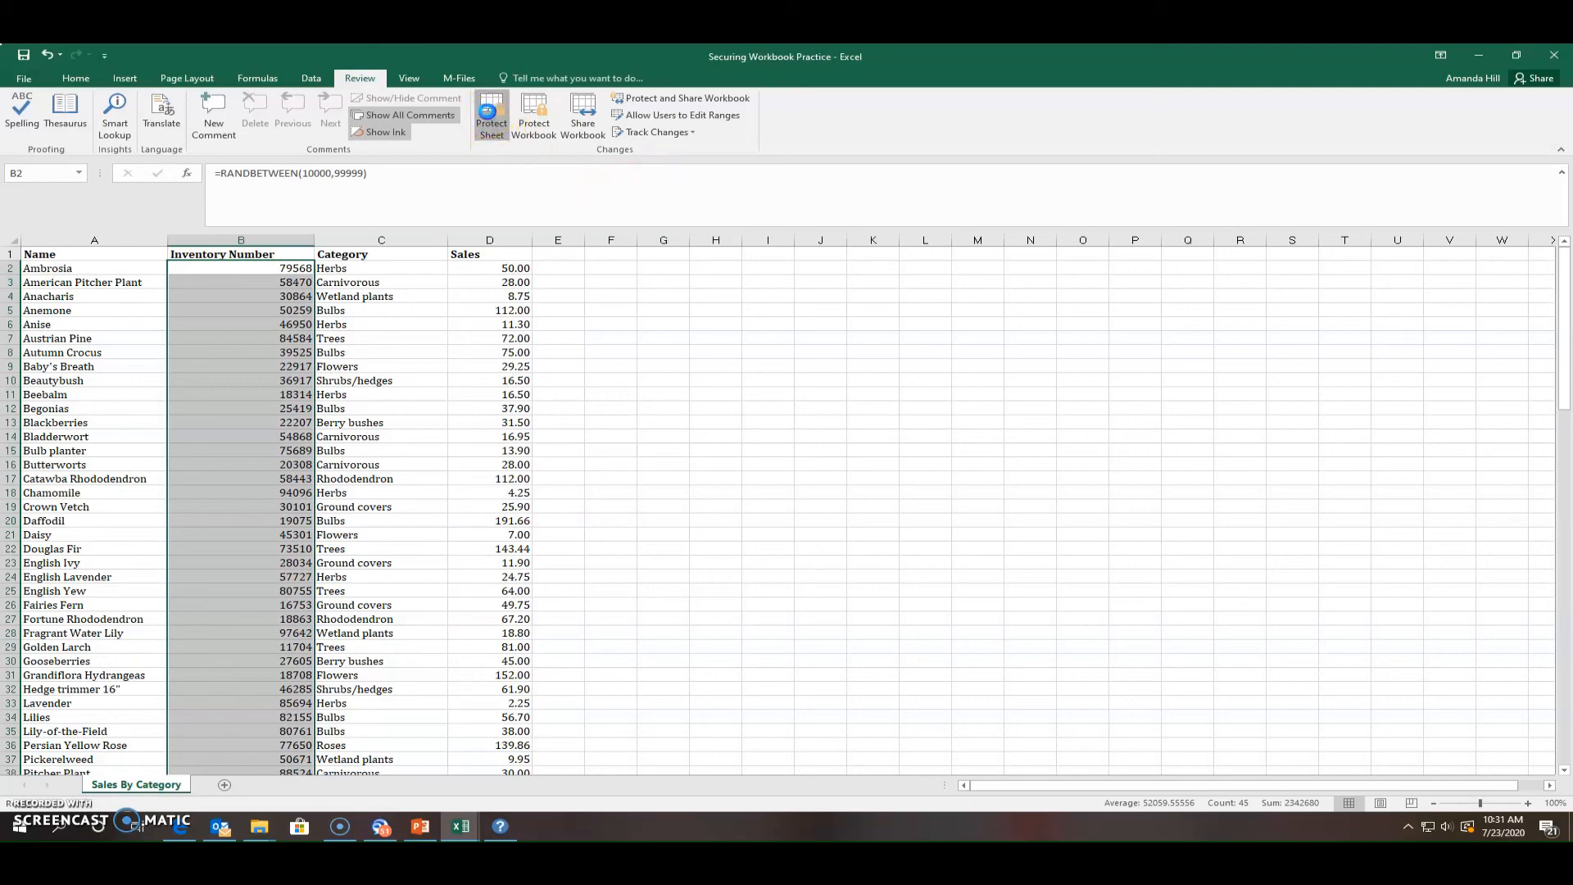
{"action": "left_click", "coordinate": [489, 113]}
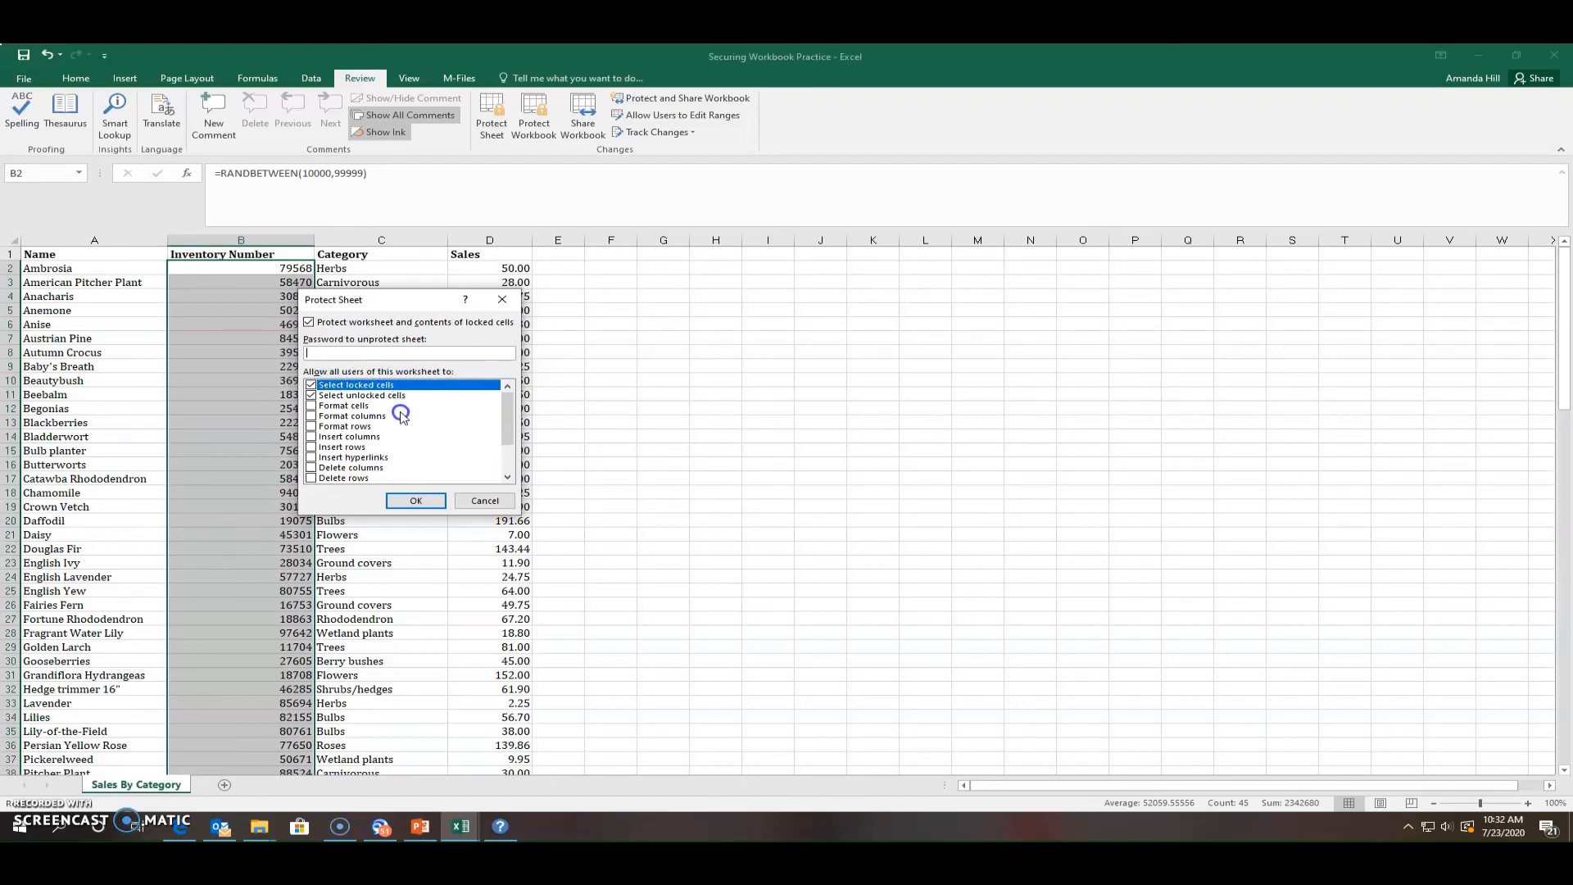
{"action": "mouse_move", "coordinate": [503, 412]}
{"action": "left_mouse_down"}
{"action": "mouse_move", "coordinate": [507, 452]}
{"action": "mouse_move", "coordinate": [506, 398]}
{"action": "left_mouse_up"}
{"action": "left_click", "coordinate": [326, 351]}
{"action": "left_click", "coordinate": [321, 356]}
{"action": "left_click", "coordinate": [320, 354]}
{"action": "type", "text": "password1"}
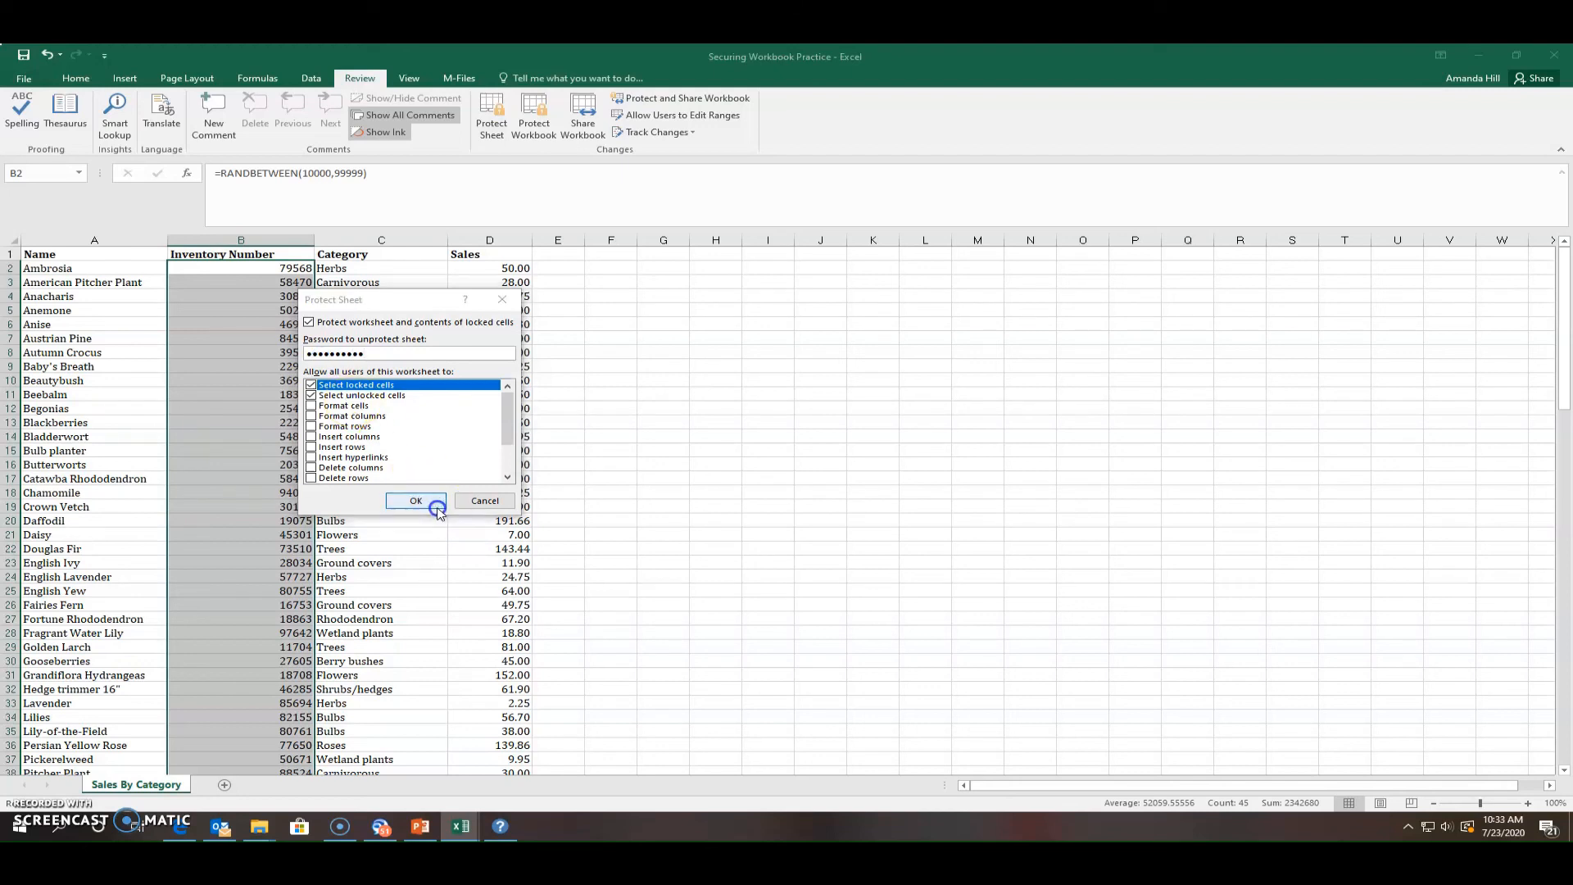
Submit the Protect Sheet settings and re-enter the sheet password in the Confirm Password box
{"action": "left_click", "coordinate": [439, 509]}
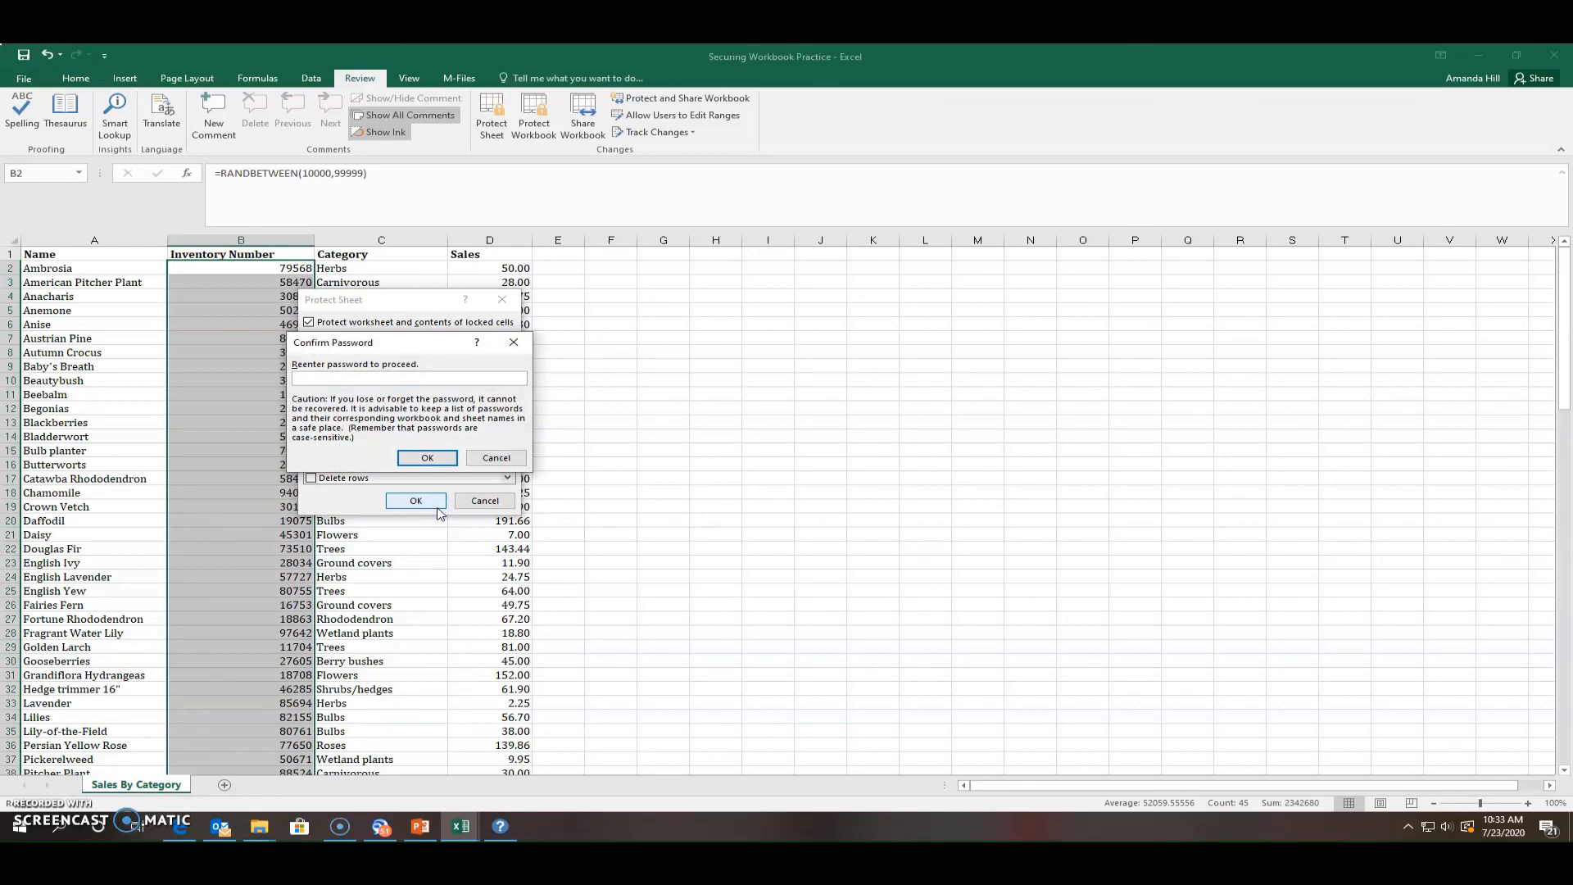
{"action": "left_click", "coordinate": [333, 378]}
{"action": "type", "text": "password"}
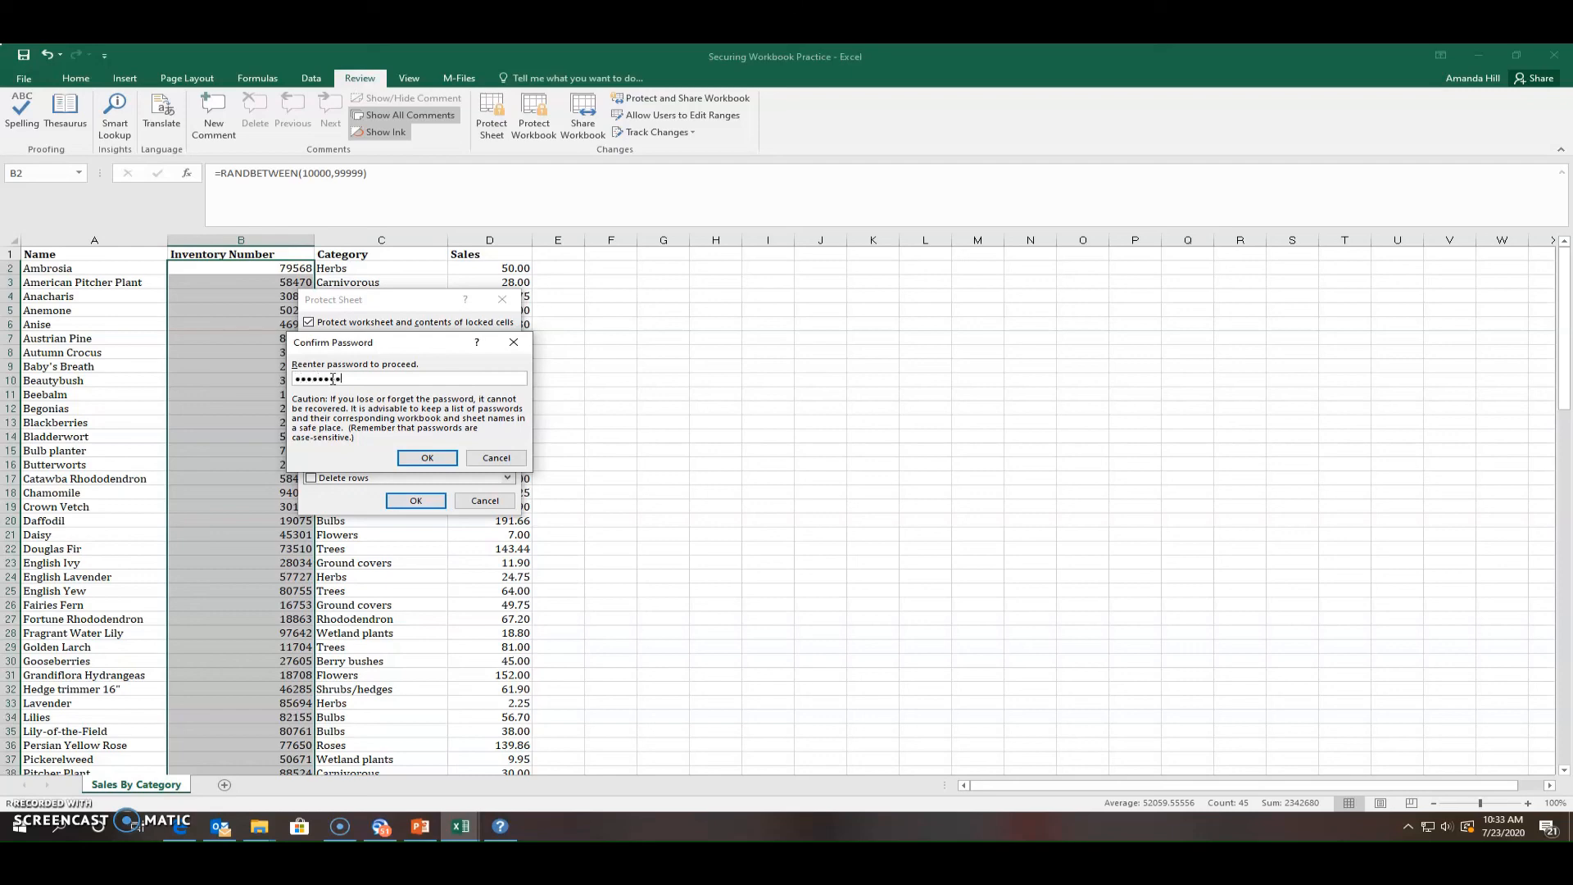
{"action": "type", "text": "12"}
Protect the sheet, and confirm that editing B14 is refused, then select other inventory cells
{"action": "left_click", "coordinate": [416, 457]}
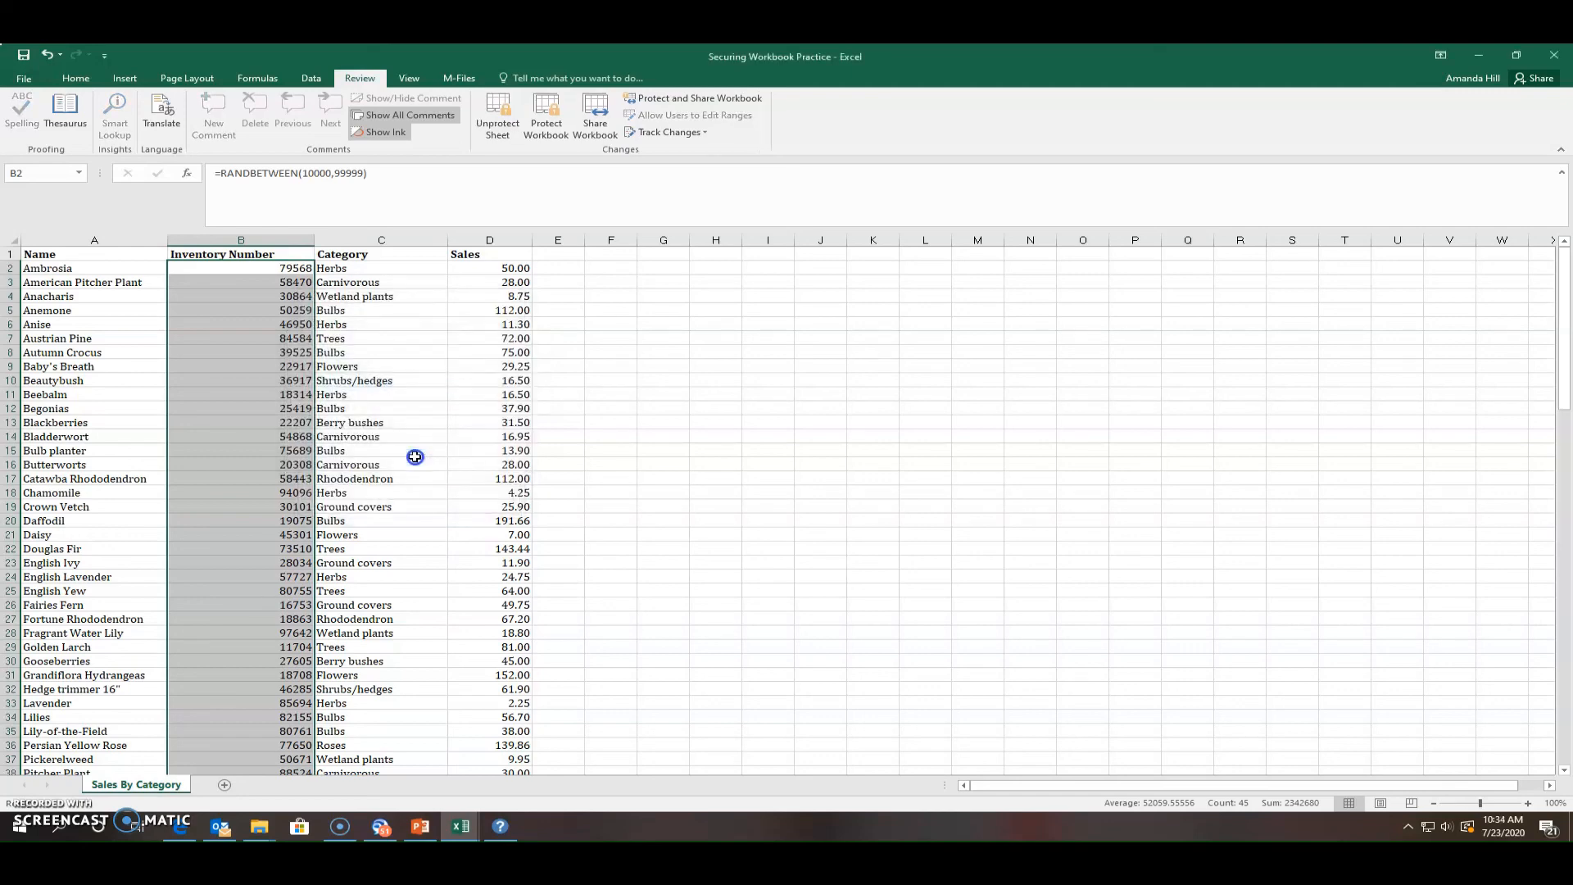
{"action": "left_click", "coordinate": [640, 492]}
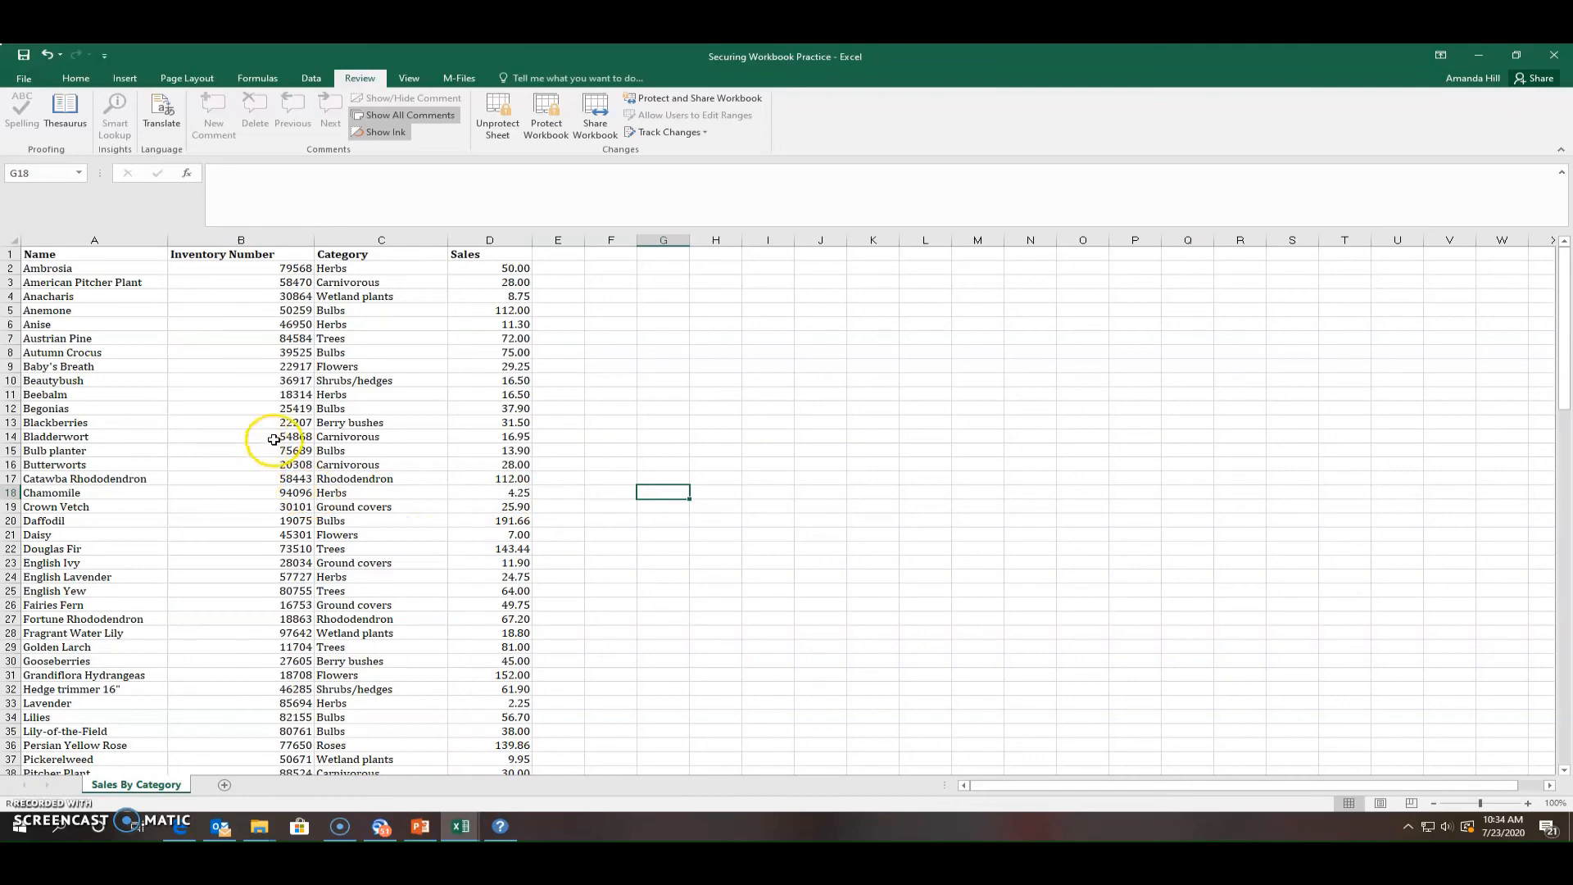
{"action": "left_click", "coordinate": [274, 440]}
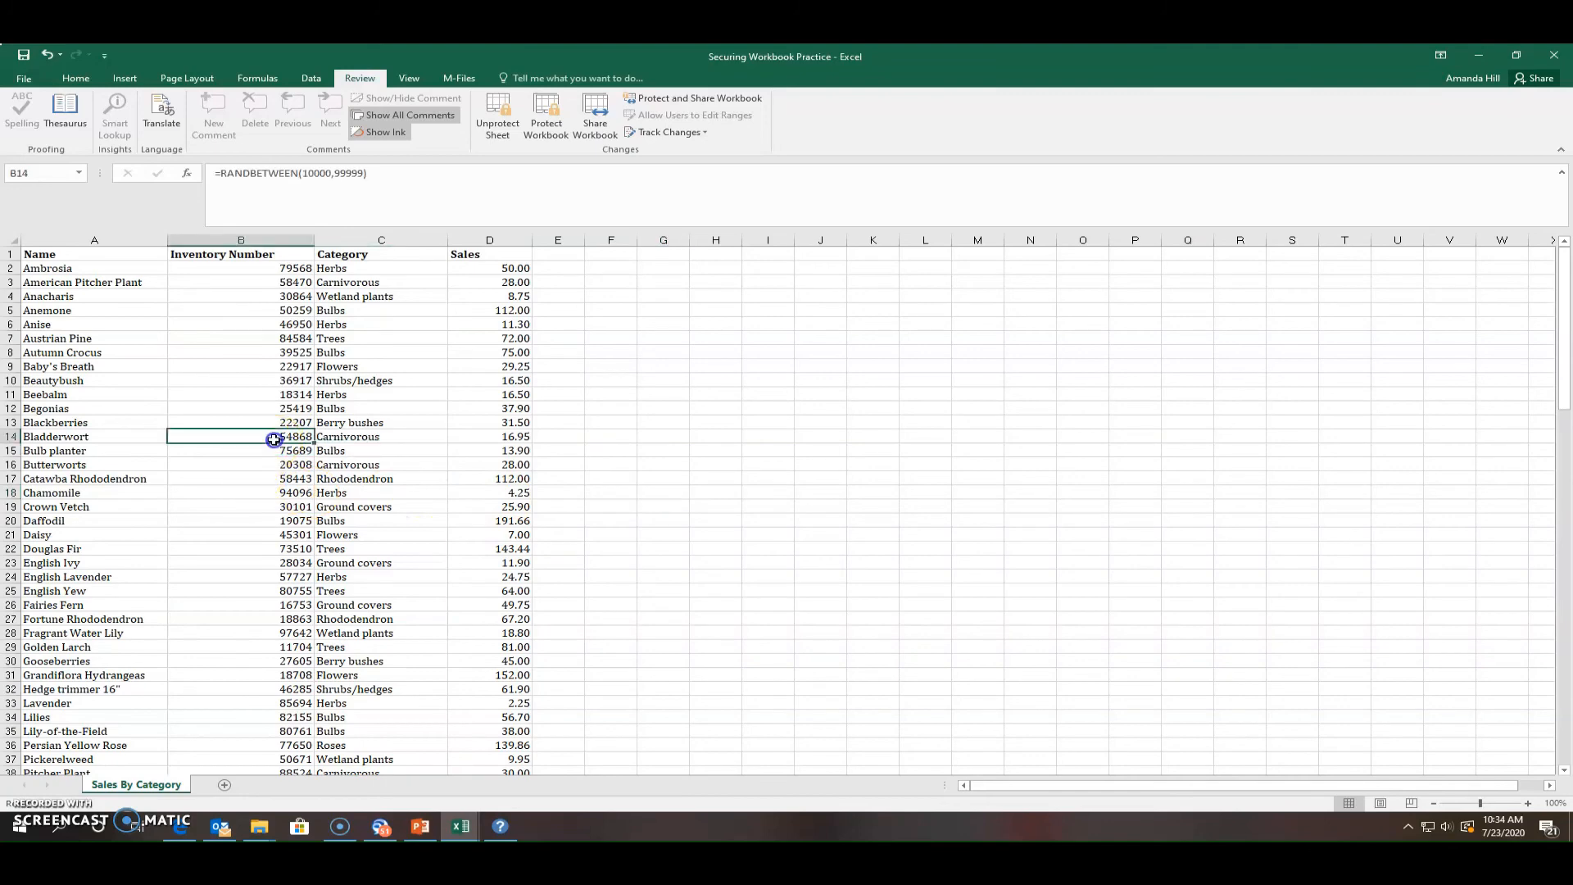
{"action": "double_click", "coordinate": [274, 440]}
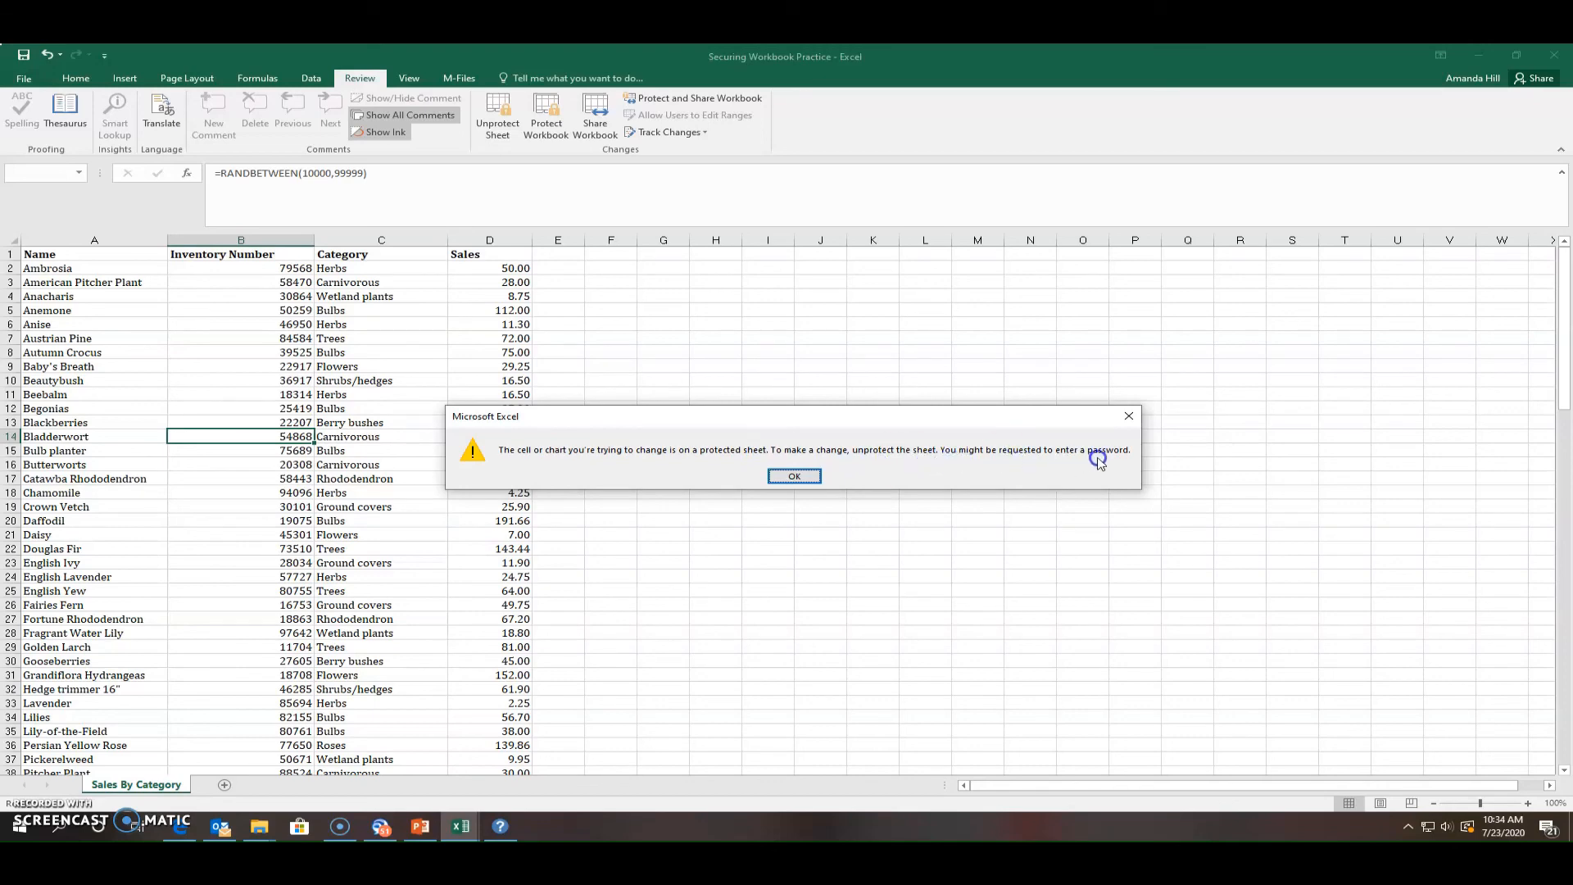
{"action": "left_click", "coordinate": [793, 477]}
{"action": "left_click", "coordinate": [624, 599]}
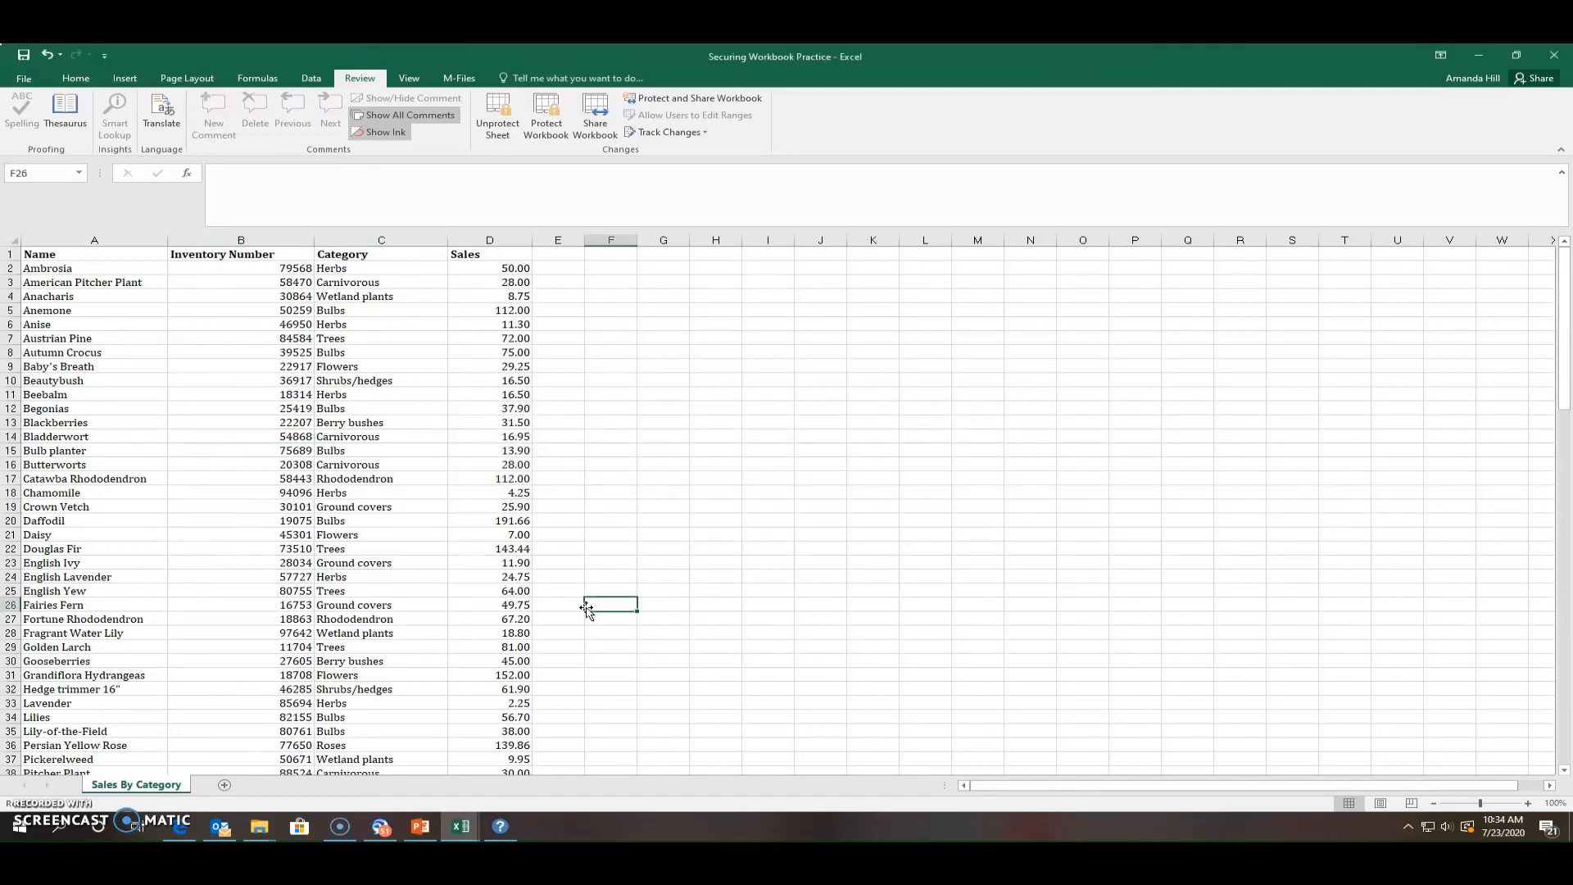
{"action": "left_click", "coordinate": [297, 479]}
{"action": "left_click", "coordinate": [295, 516]}
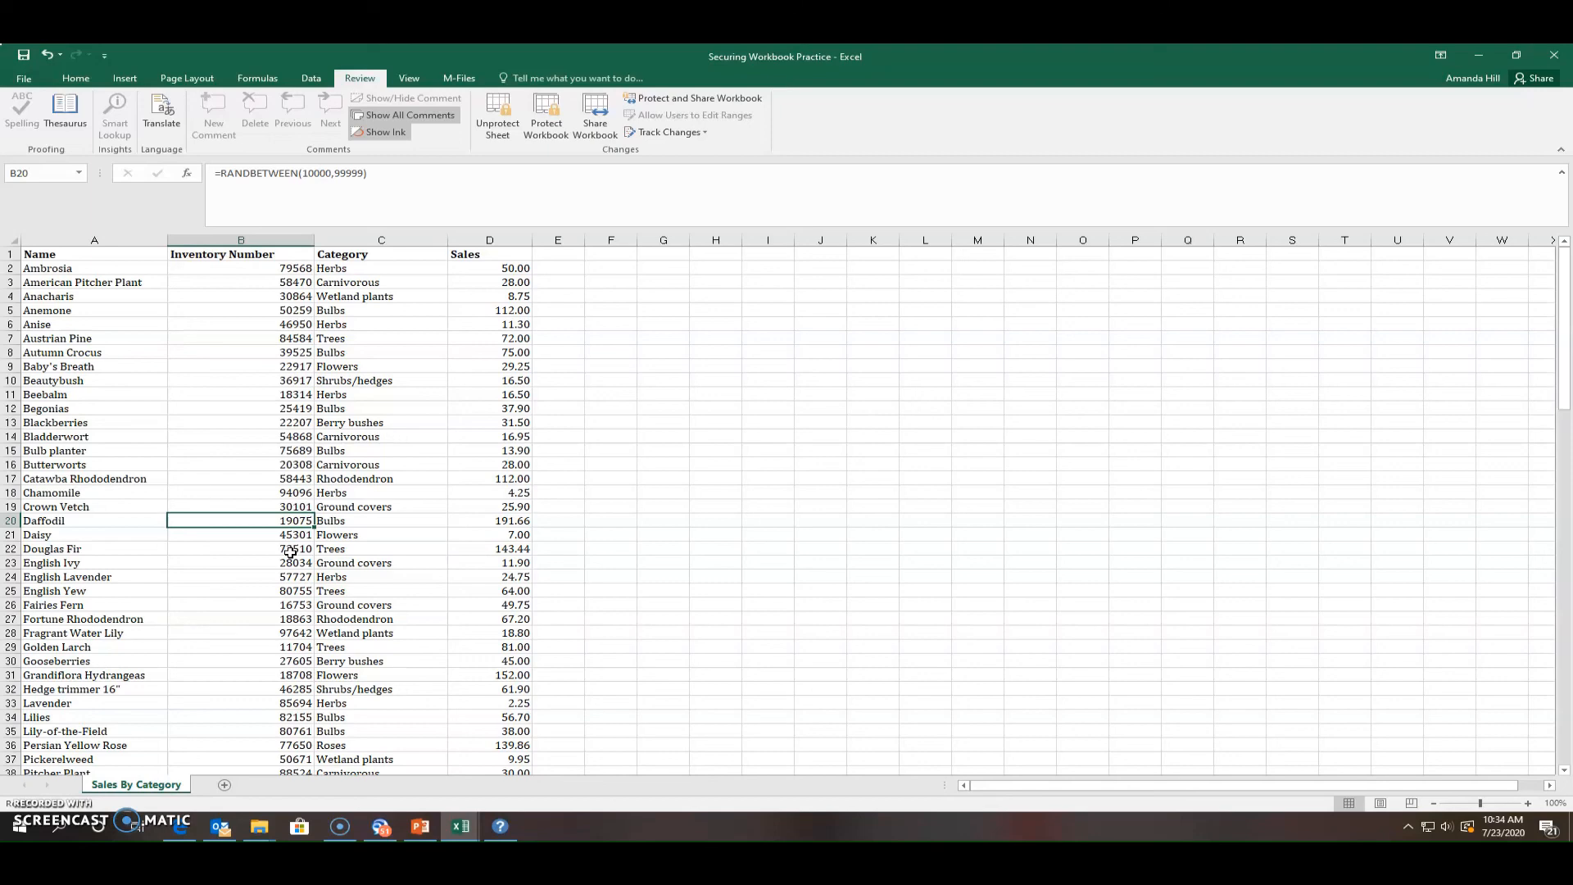
Unprotect the Sales By Category sheet by entering its password
{"action": "left_click", "coordinate": [502, 131]}
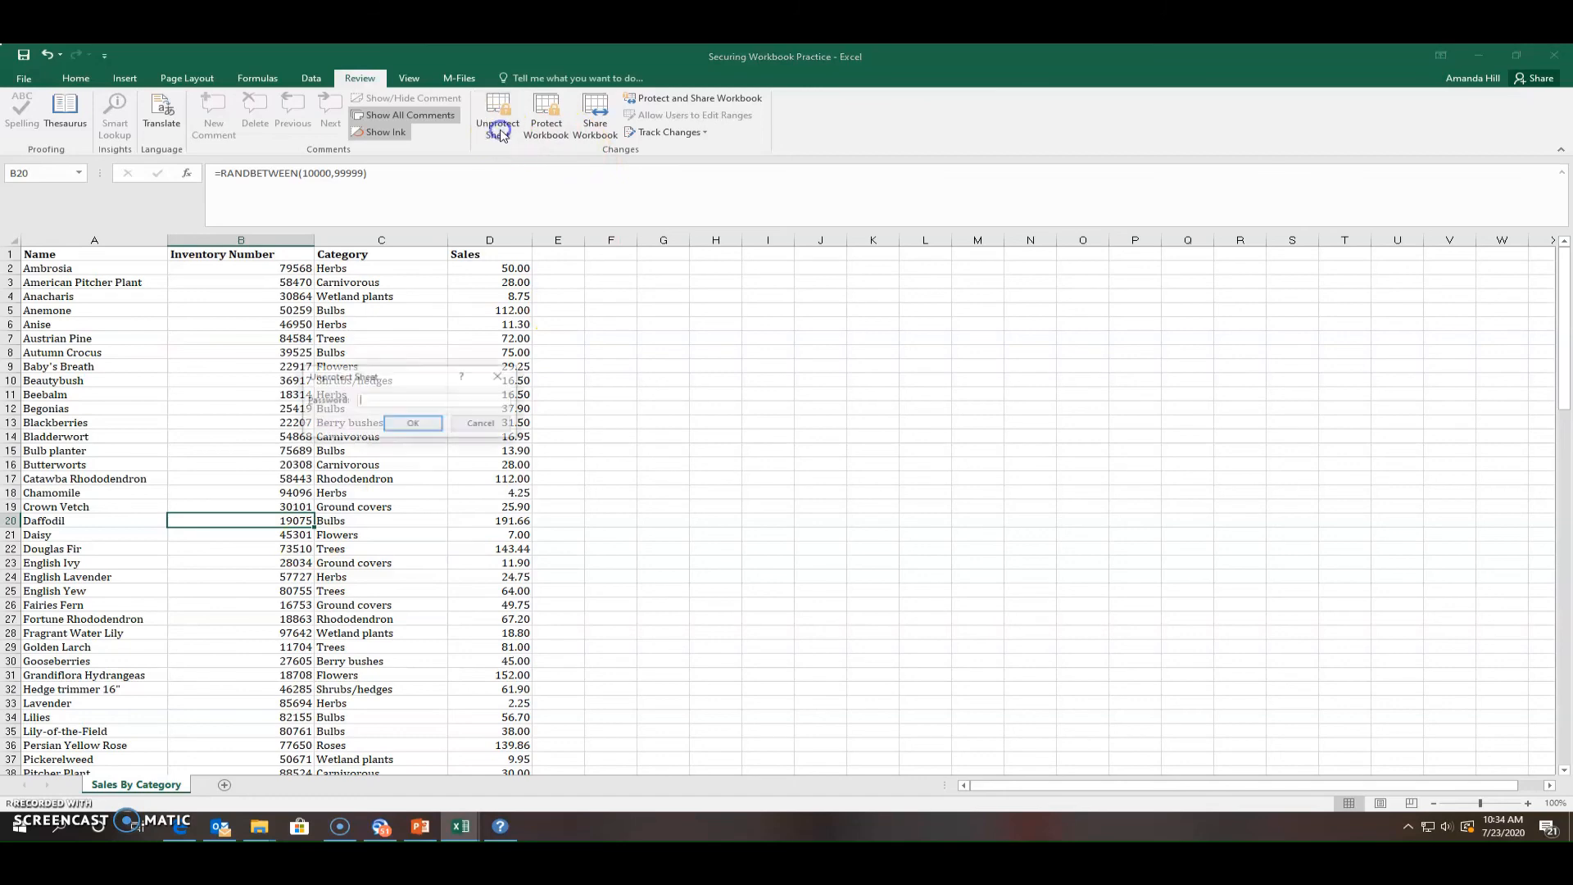
{"action": "left_click", "coordinate": [386, 401]}
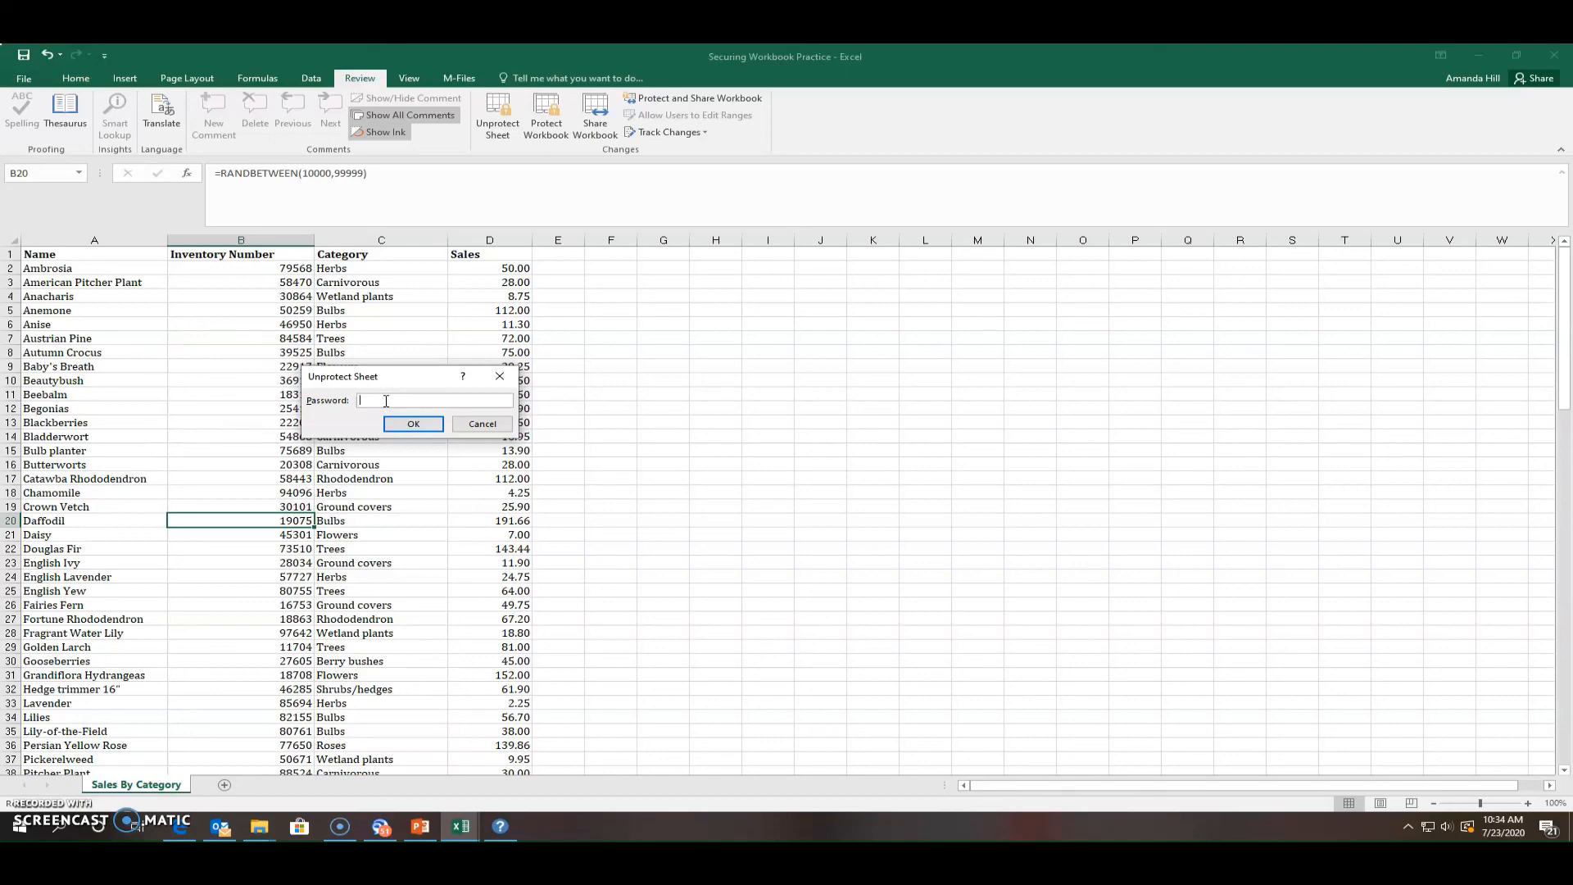
{"action": "type", "text": "password1"}
{"action": "left_click", "coordinate": [405, 423]}
{"action": "left_click", "coordinate": [590, 467]}
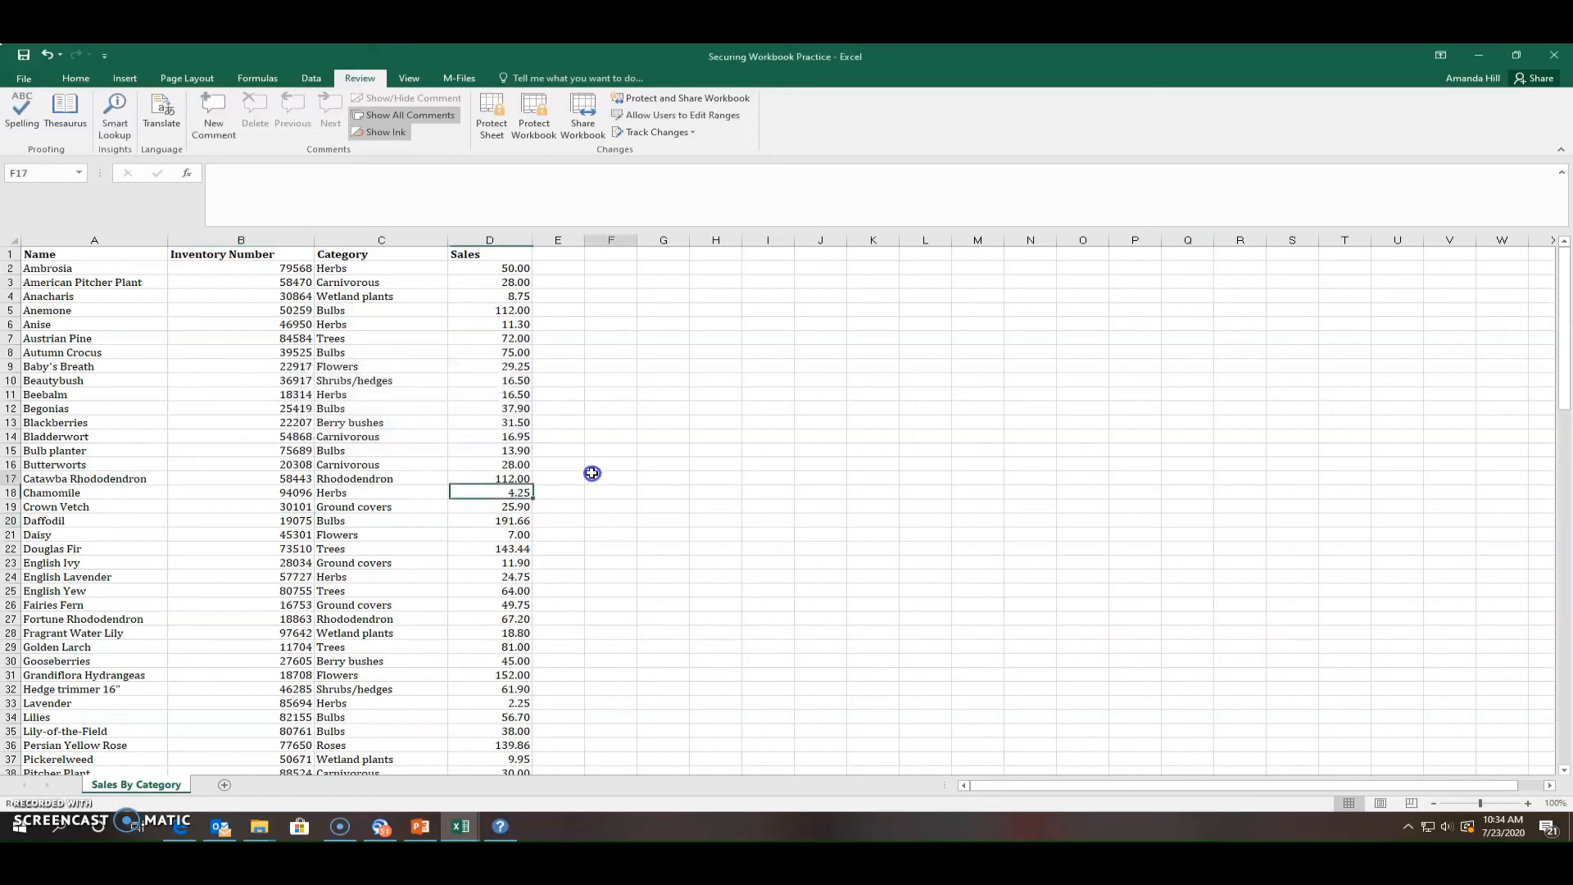
Clear Crown Vetch's inventory number from cell B19
{"action": "left_click", "coordinate": [273, 501]}
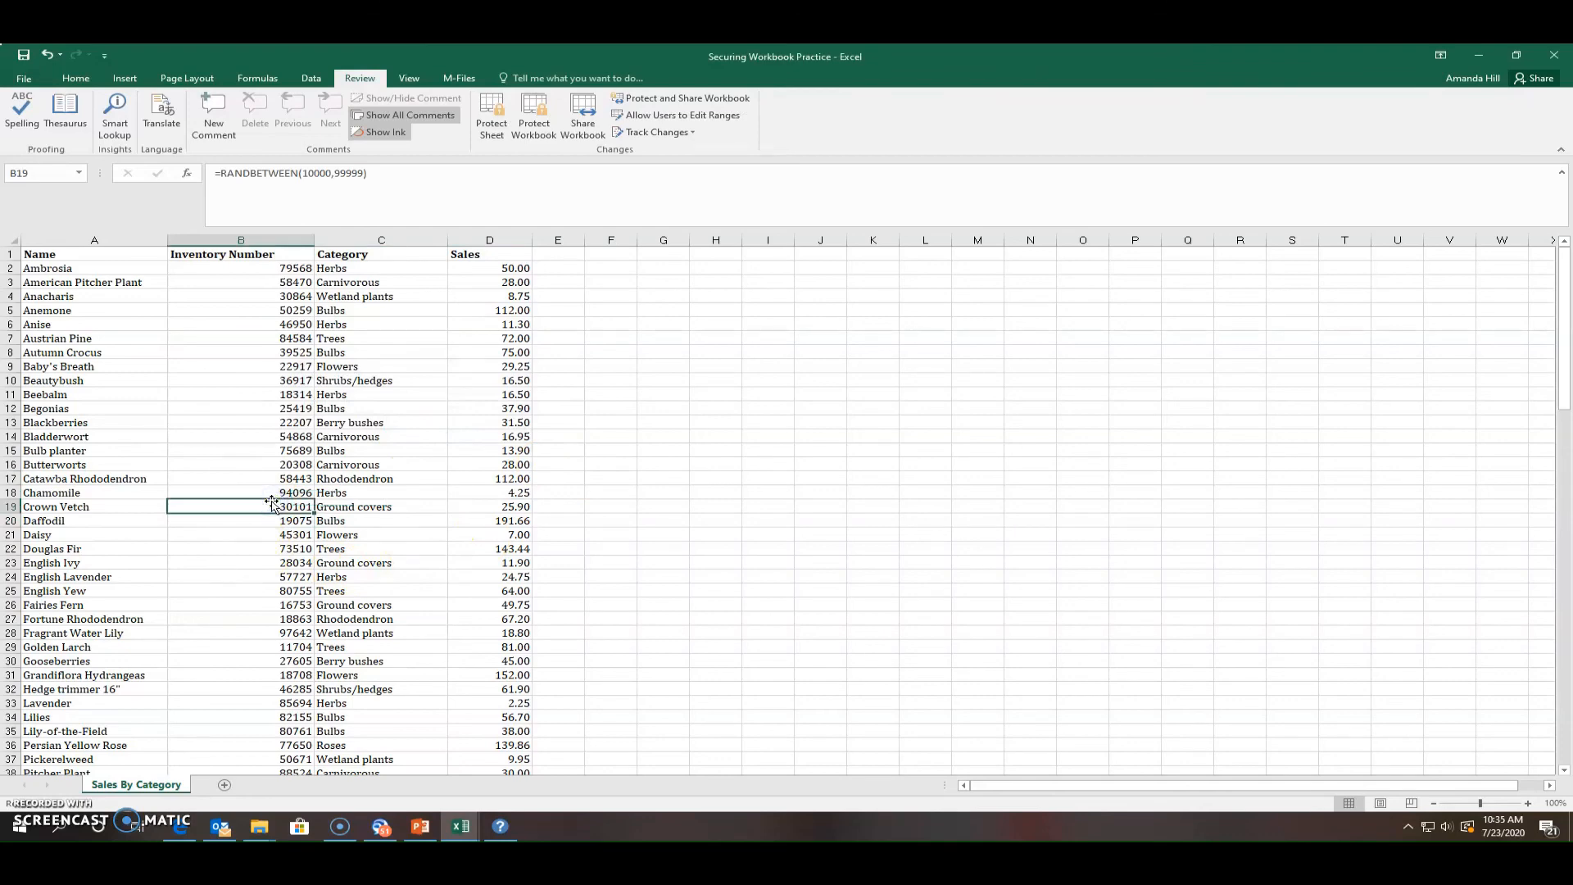
{"action": "key", "text": "Delete"}
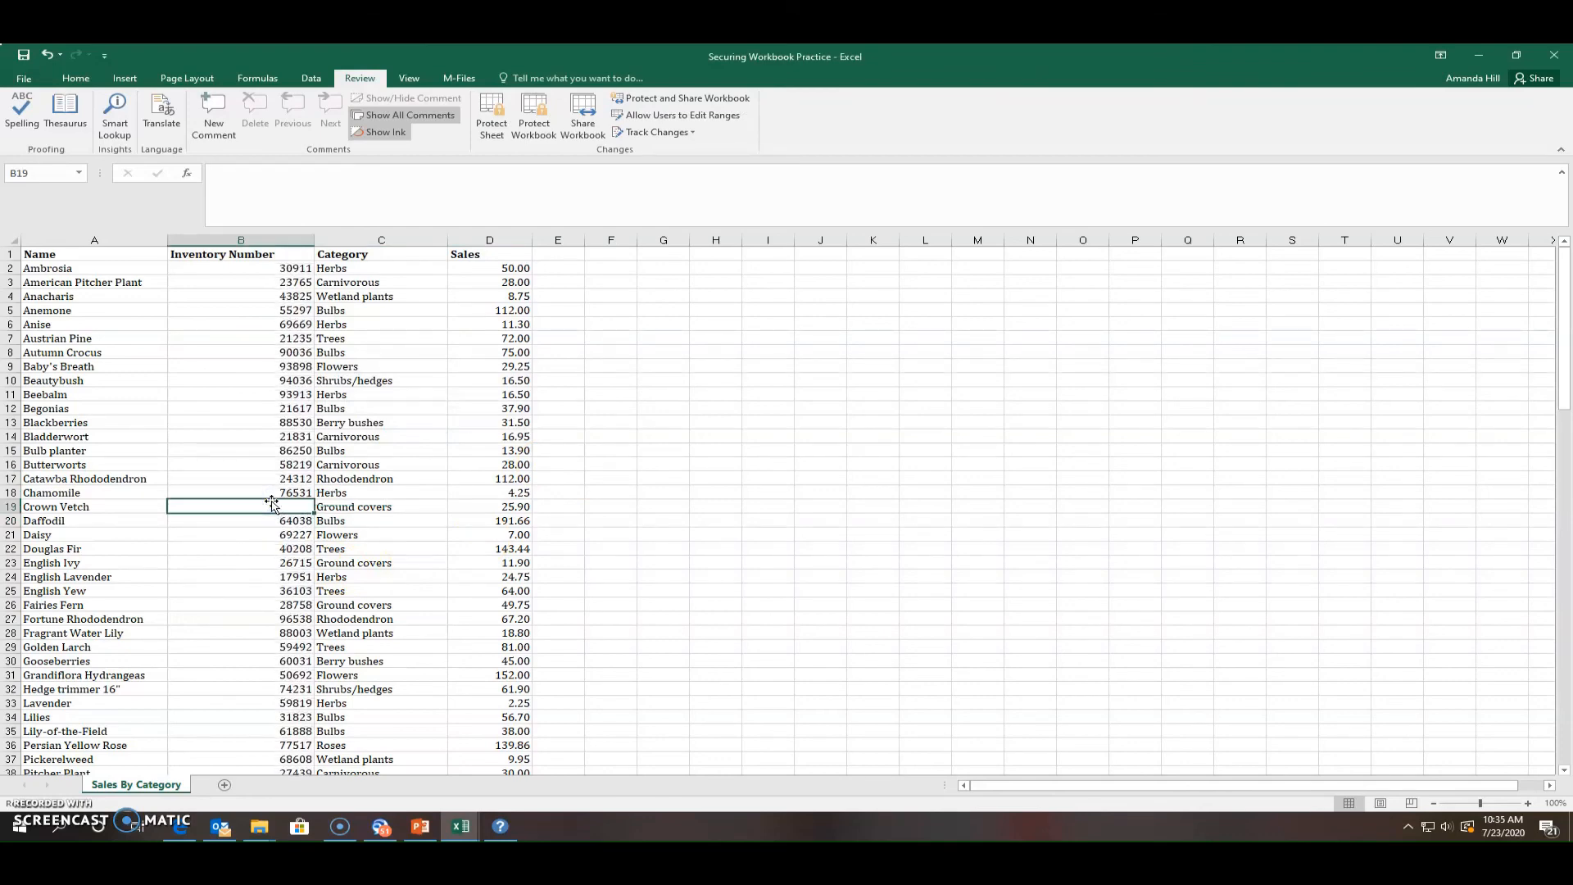
{"action": "left_click", "coordinate": [658, 477]}
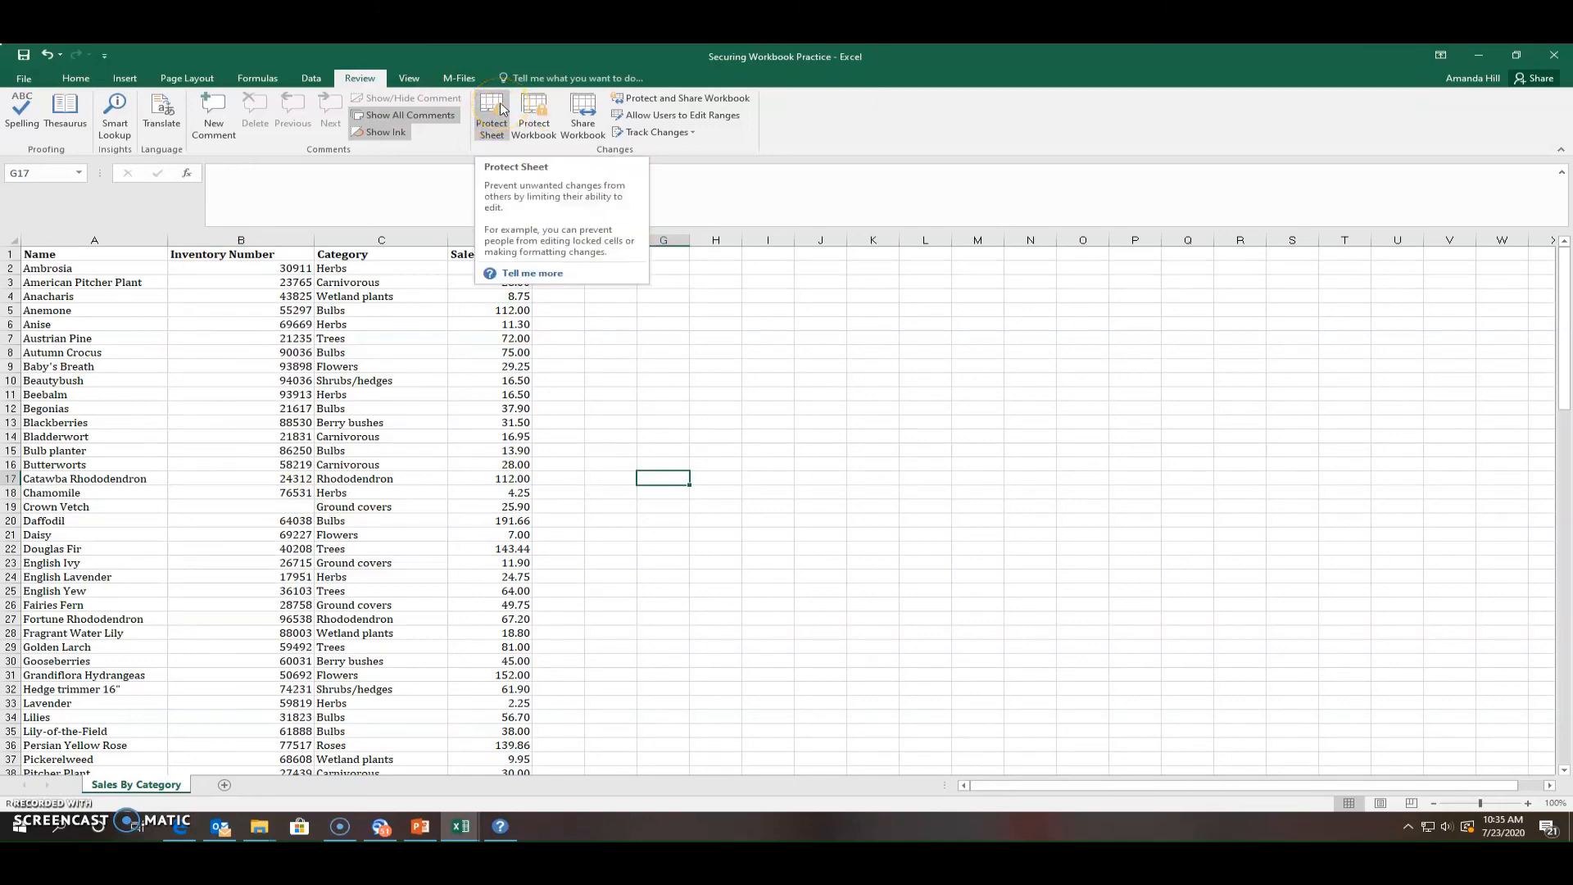
Bring up the Protect Structure and Windows settings from the Review tab
{"action": "left_click", "coordinate": [502, 130]}
{"action": "left_click", "coordinate": [283, 510]}
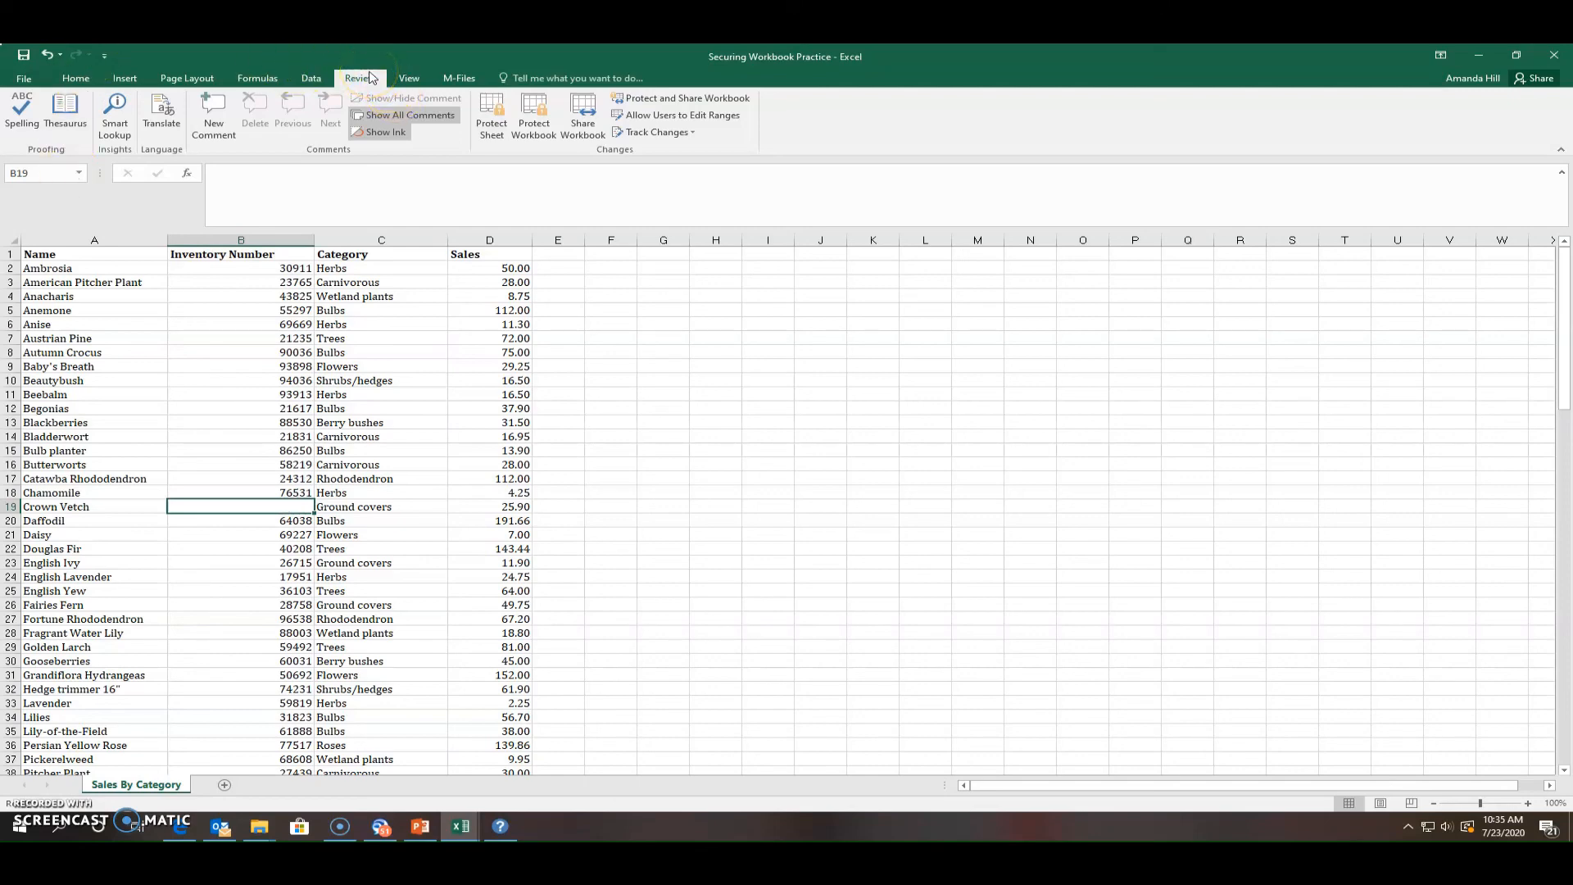
{"action": "left_click", "coordinate": [546, 125]}
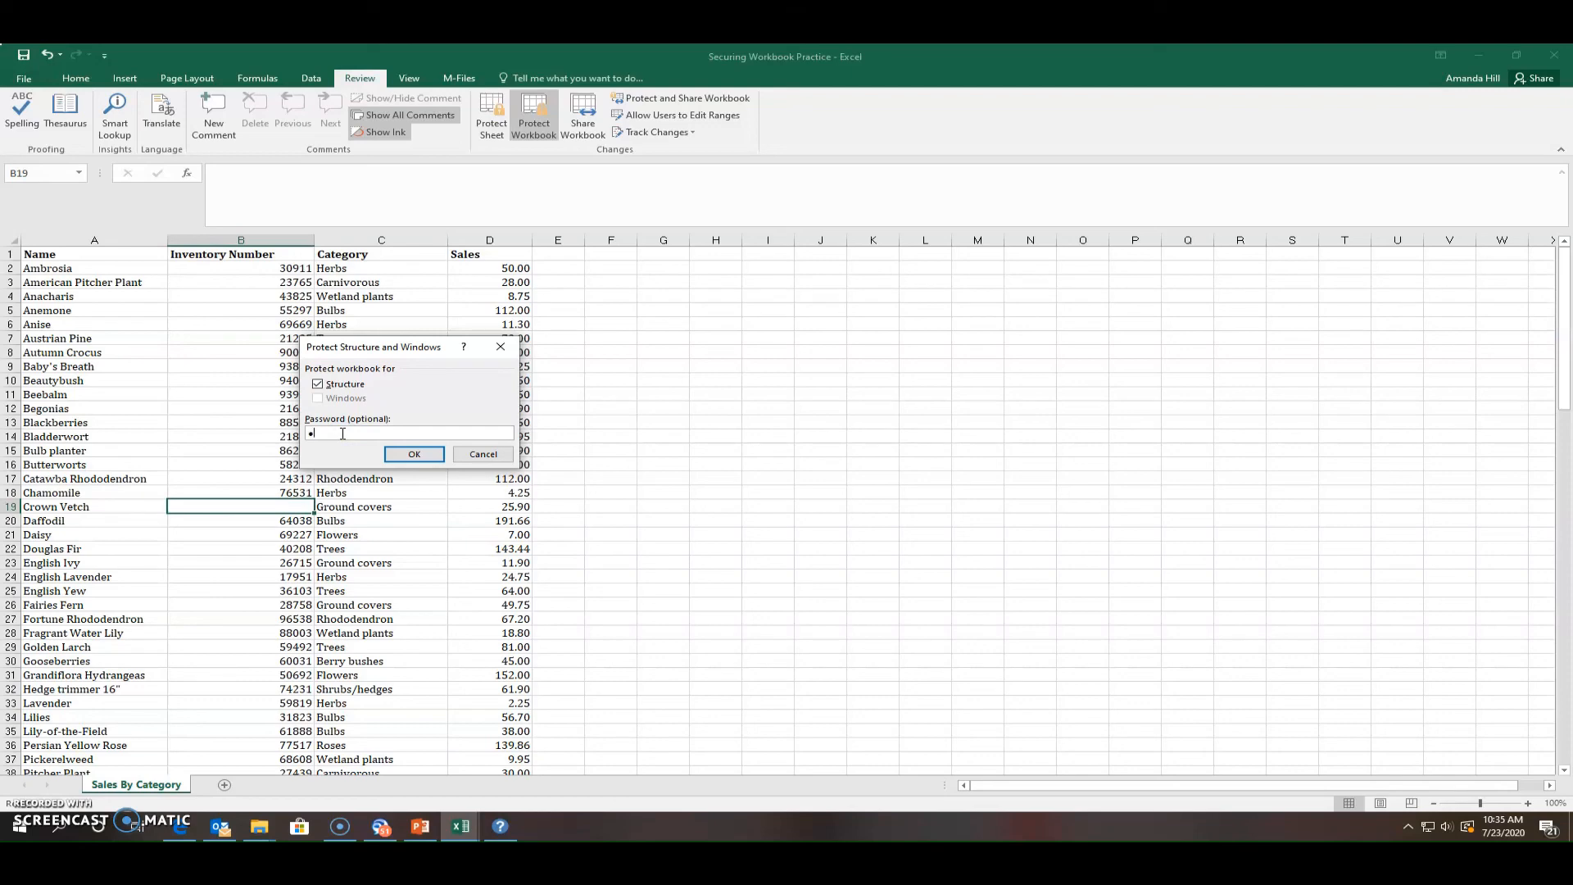
Enter and confirm the workbook structure password, dismissing the resulting mismatch warning
{"action": "type", "text": "••••••••"}
{"action": "left_click", "coordinate": [405, 455]}
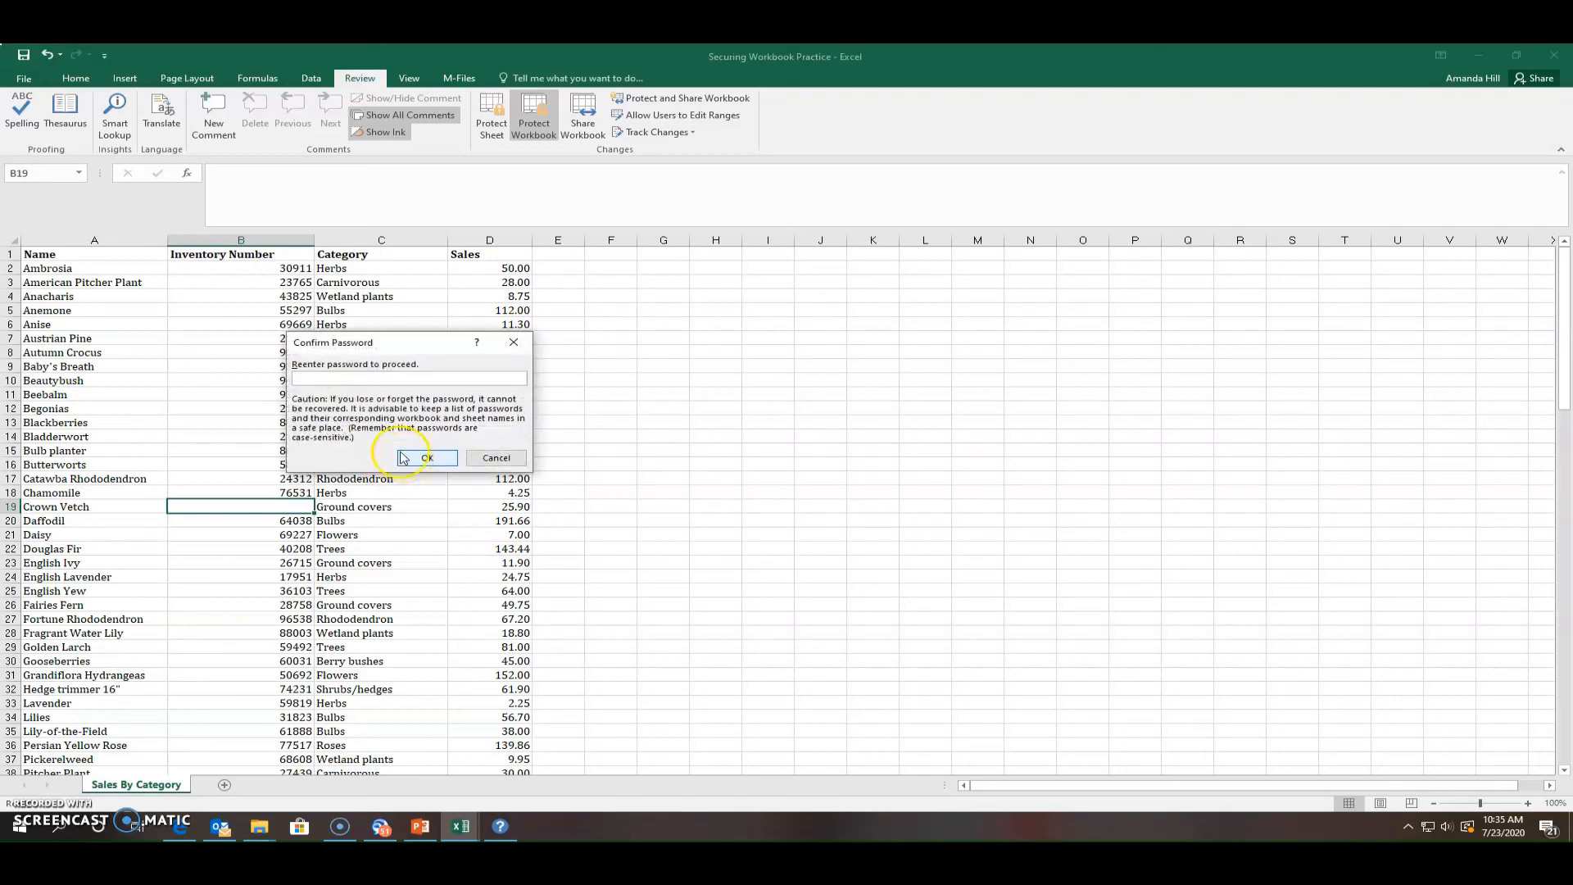
{"action": "left_click", "coordinate": [336, 380]}
{"action": "type", "text": "•••••••••"}
{"action": "left_click", "coordinate": [427, 456]}
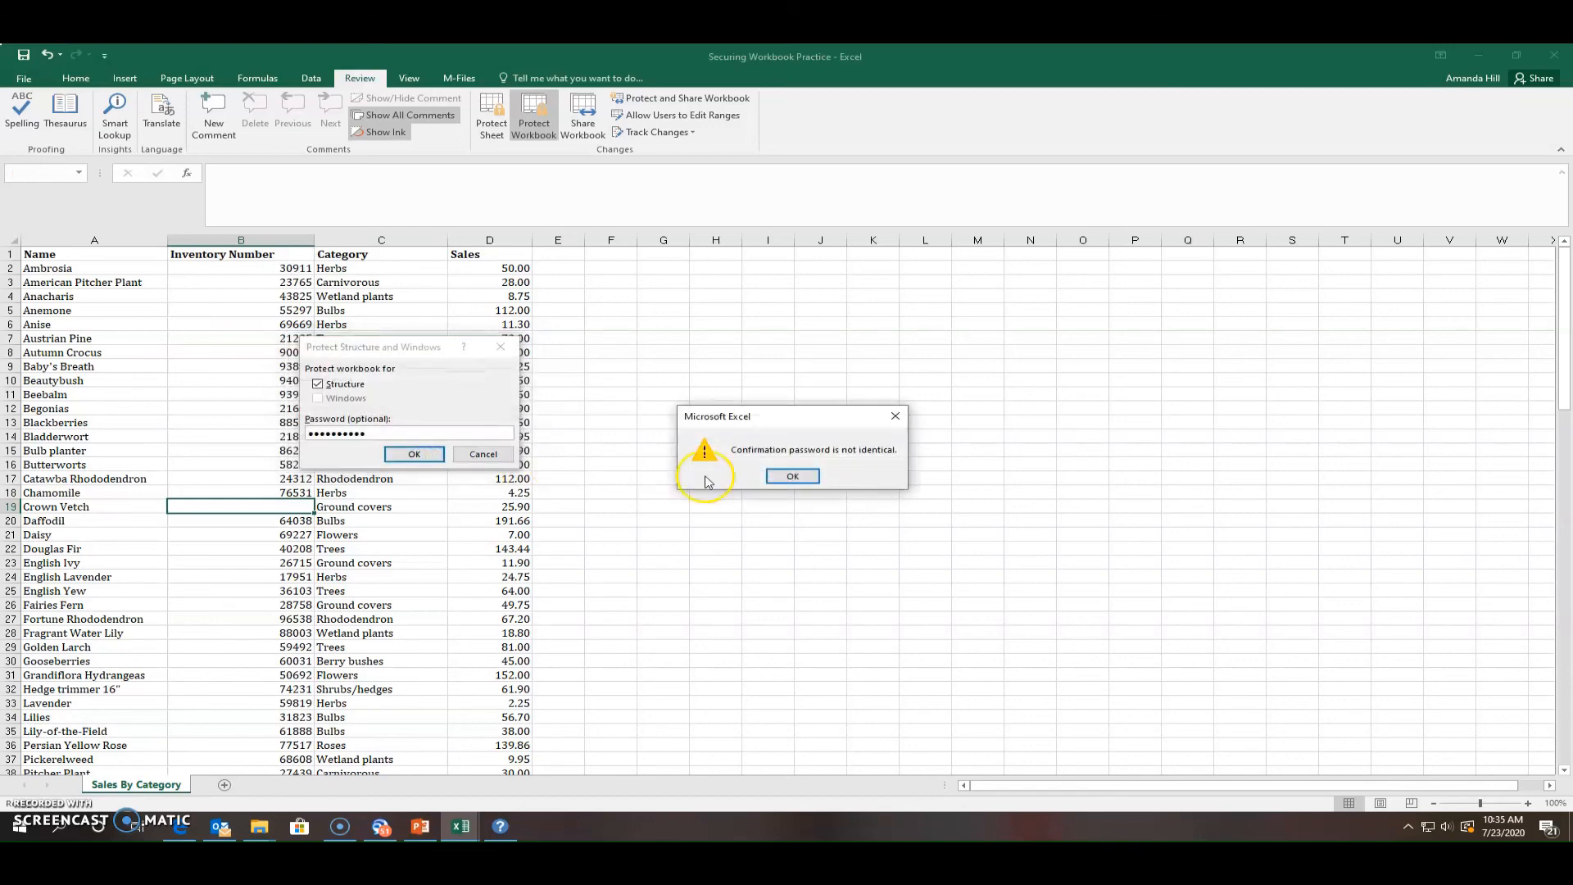
{"action": "left_click", "coordinate": [776, 476]}
Retype the workbook password and confirm it to finish protecting the structure
{"action": "left_click_drag", "start_coordinate": [389, 435], "coordinate": [290, 437]}
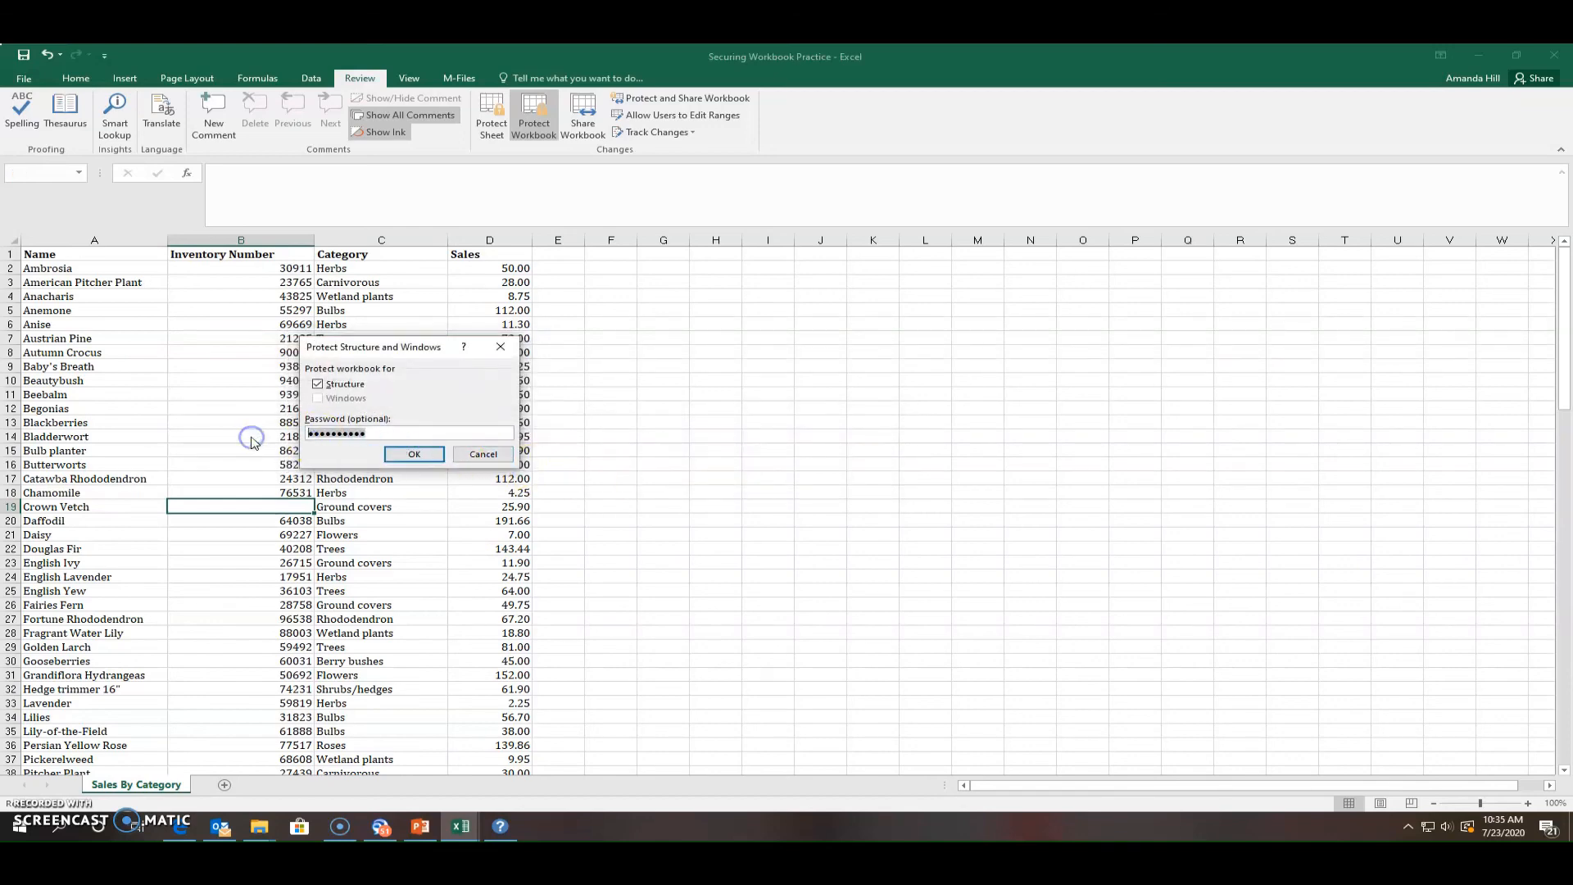
{"action": "type", "text": "•"}
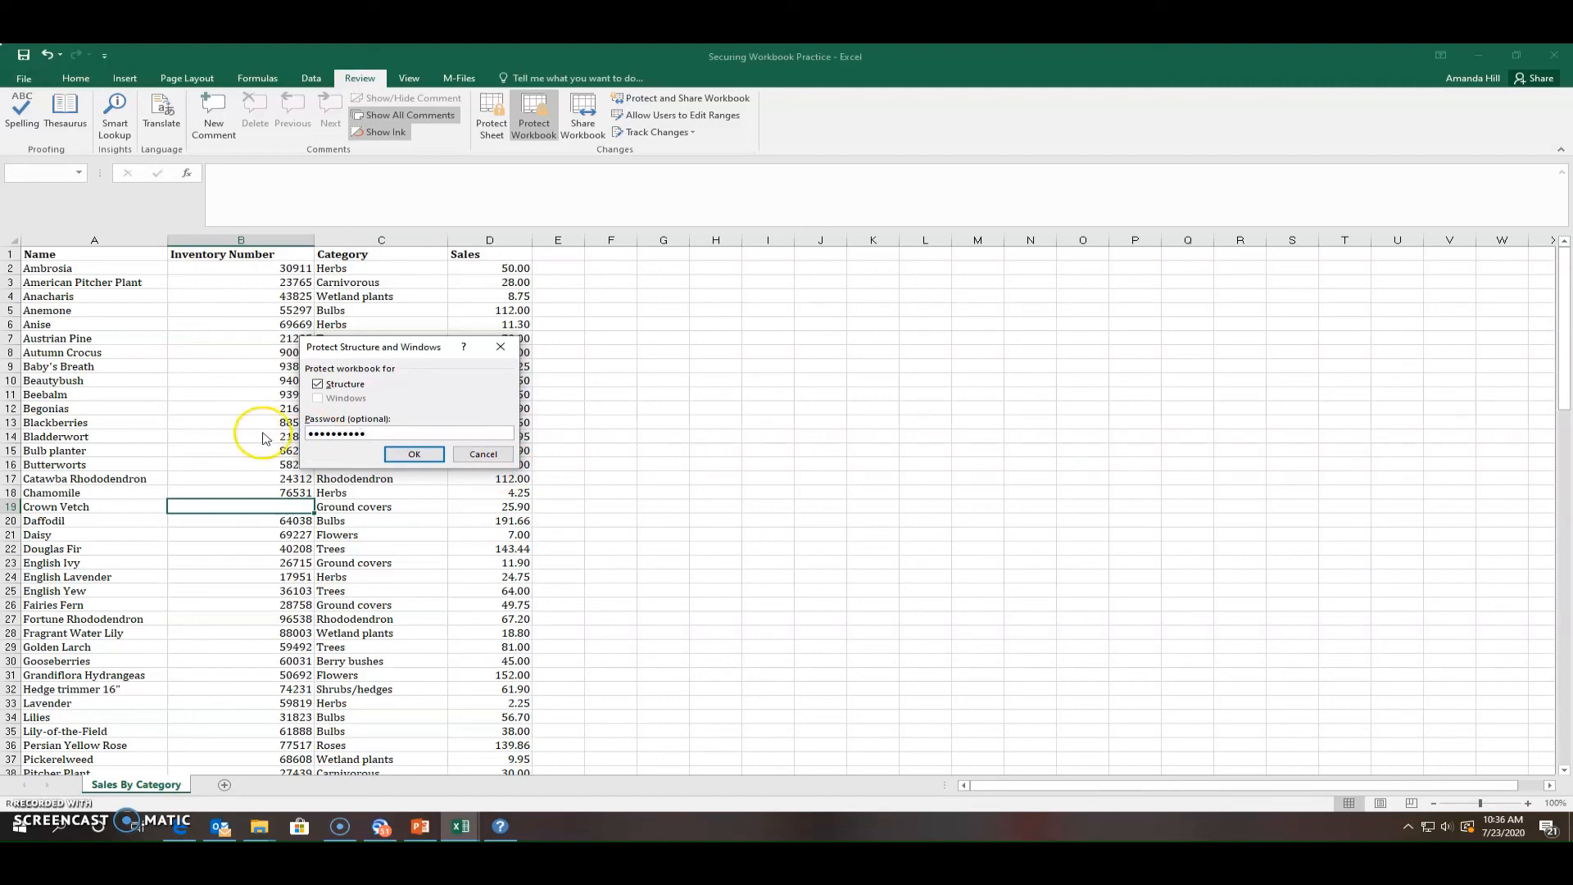
{"action": "left_click", "coordinate": [405, 453]}
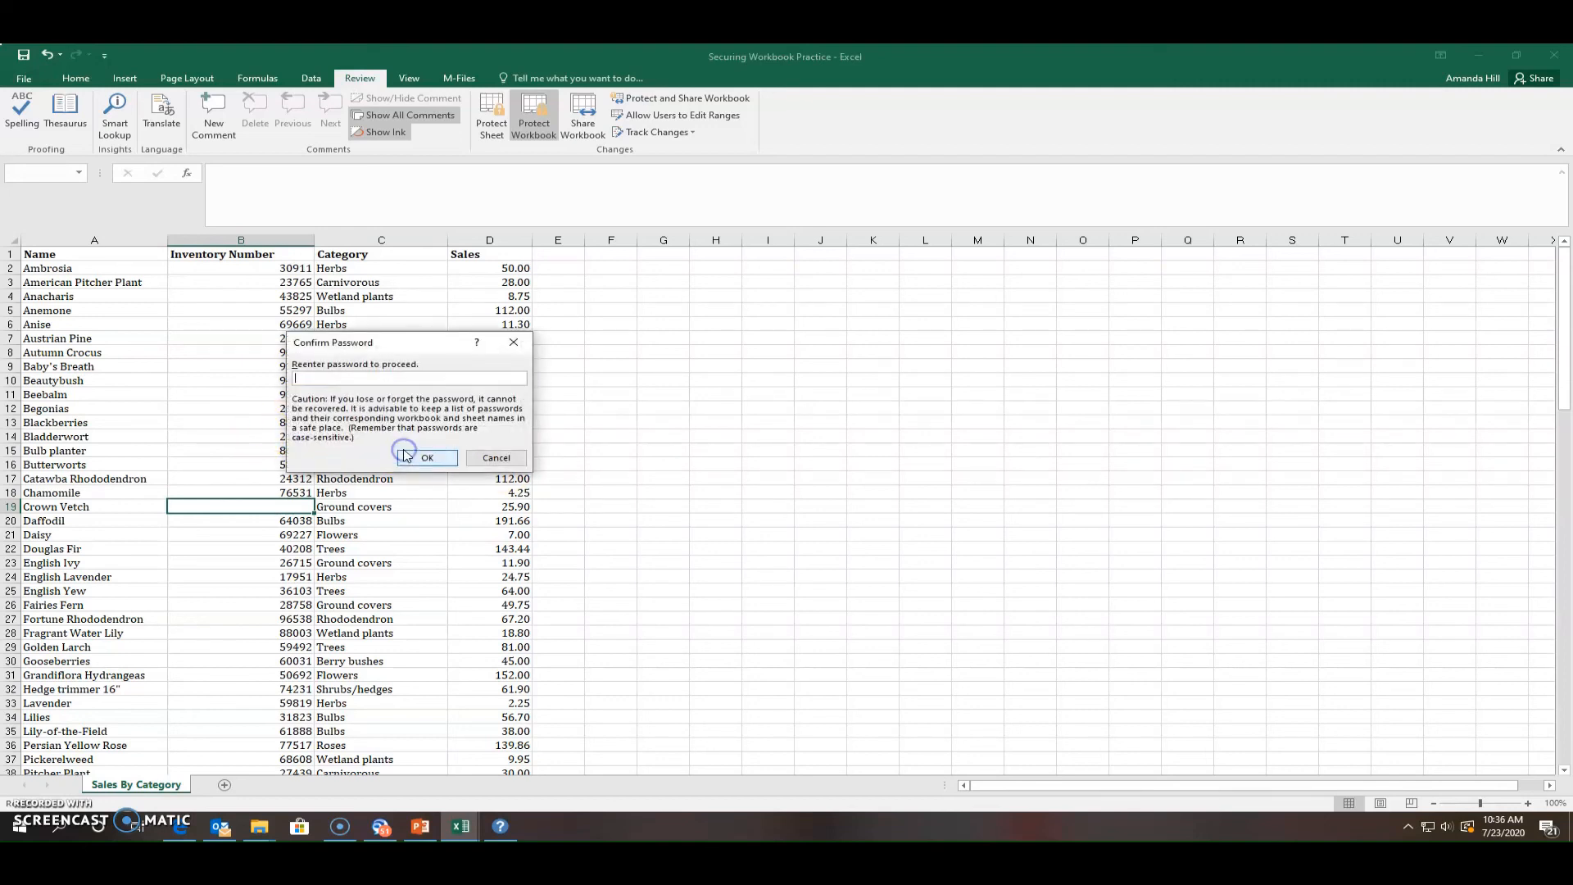
{"action": "left_click", "coordinate": [366, 379]}
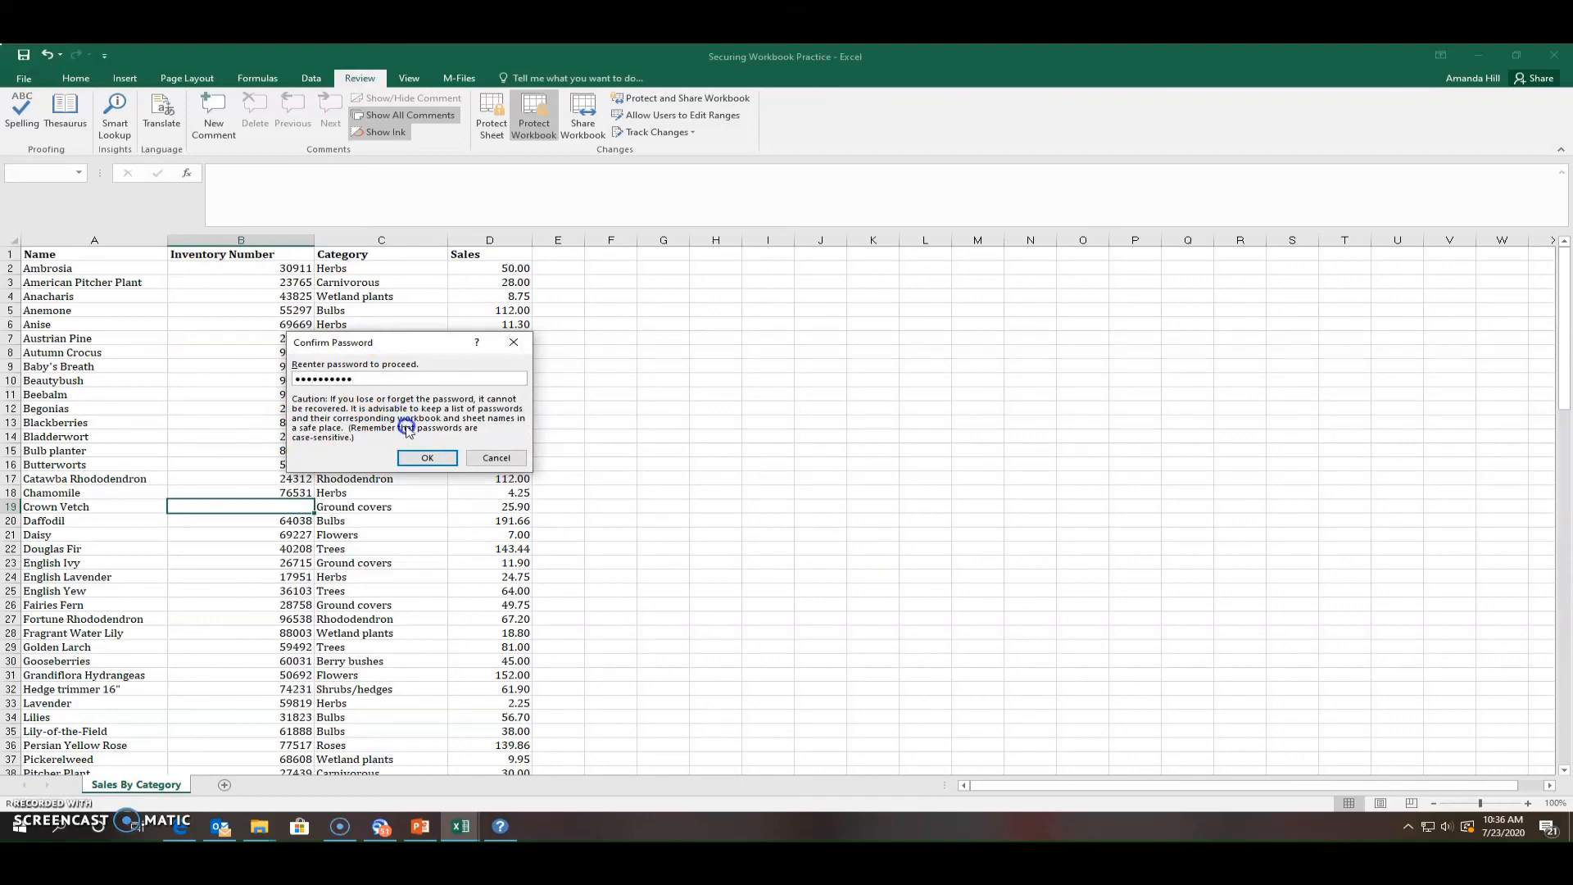
{"action": "left_click", "coordinate": [421, 456]}
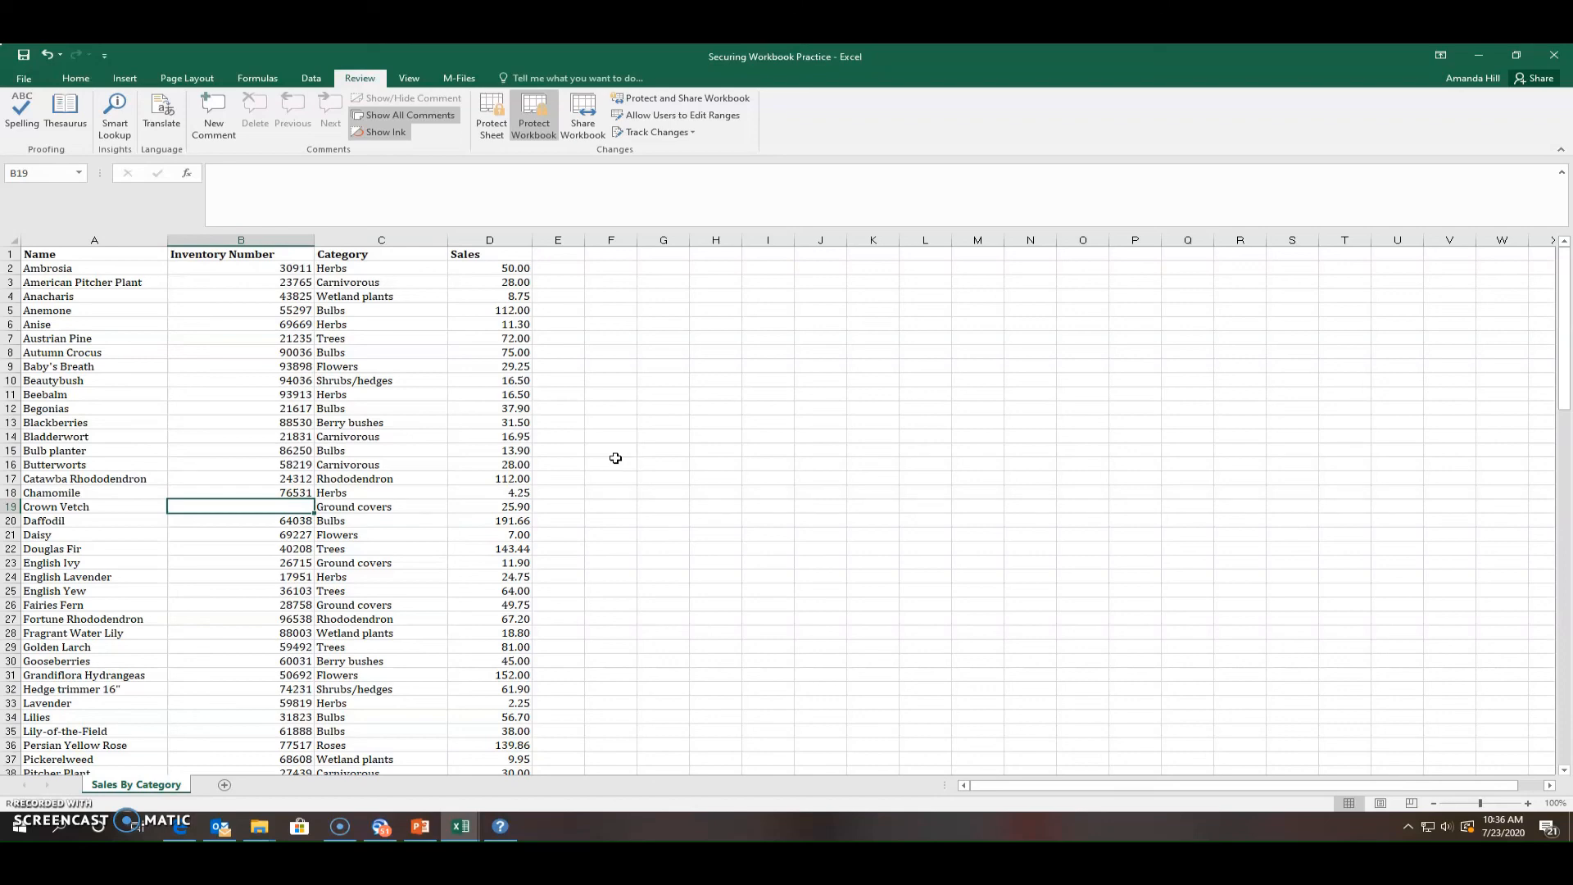
{"action": "left_click", "coordinate": [602, 451]}
{"action": "right_click", "coordinate": [477, 256]}
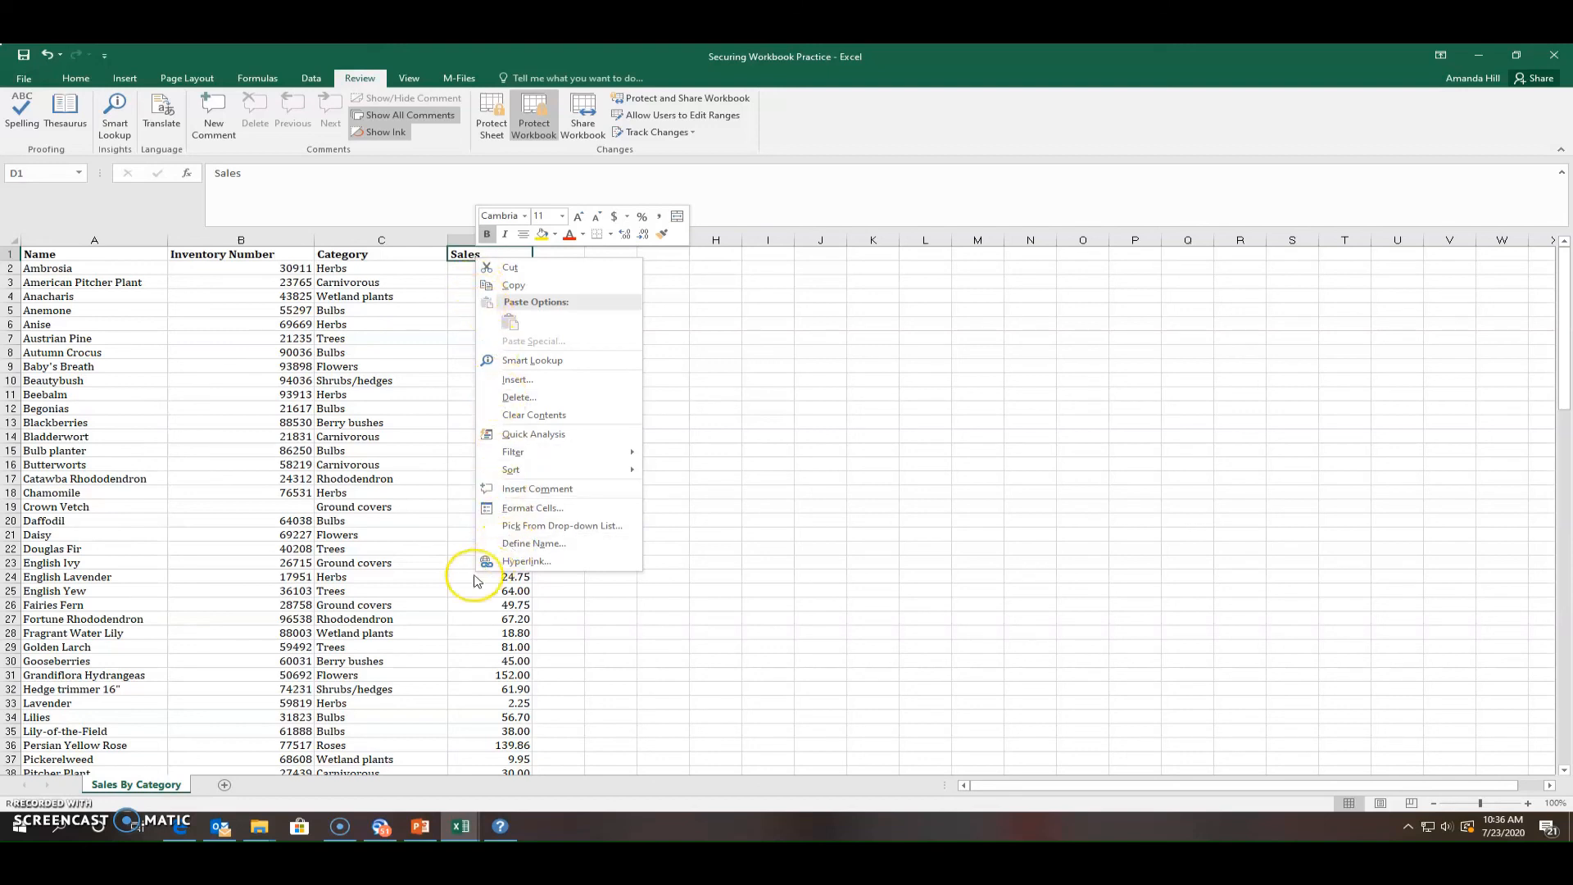
{"action": "left_click", "coordinate": [399, 573]}
{"action": "right_click", "coordinate": [482, 283]}
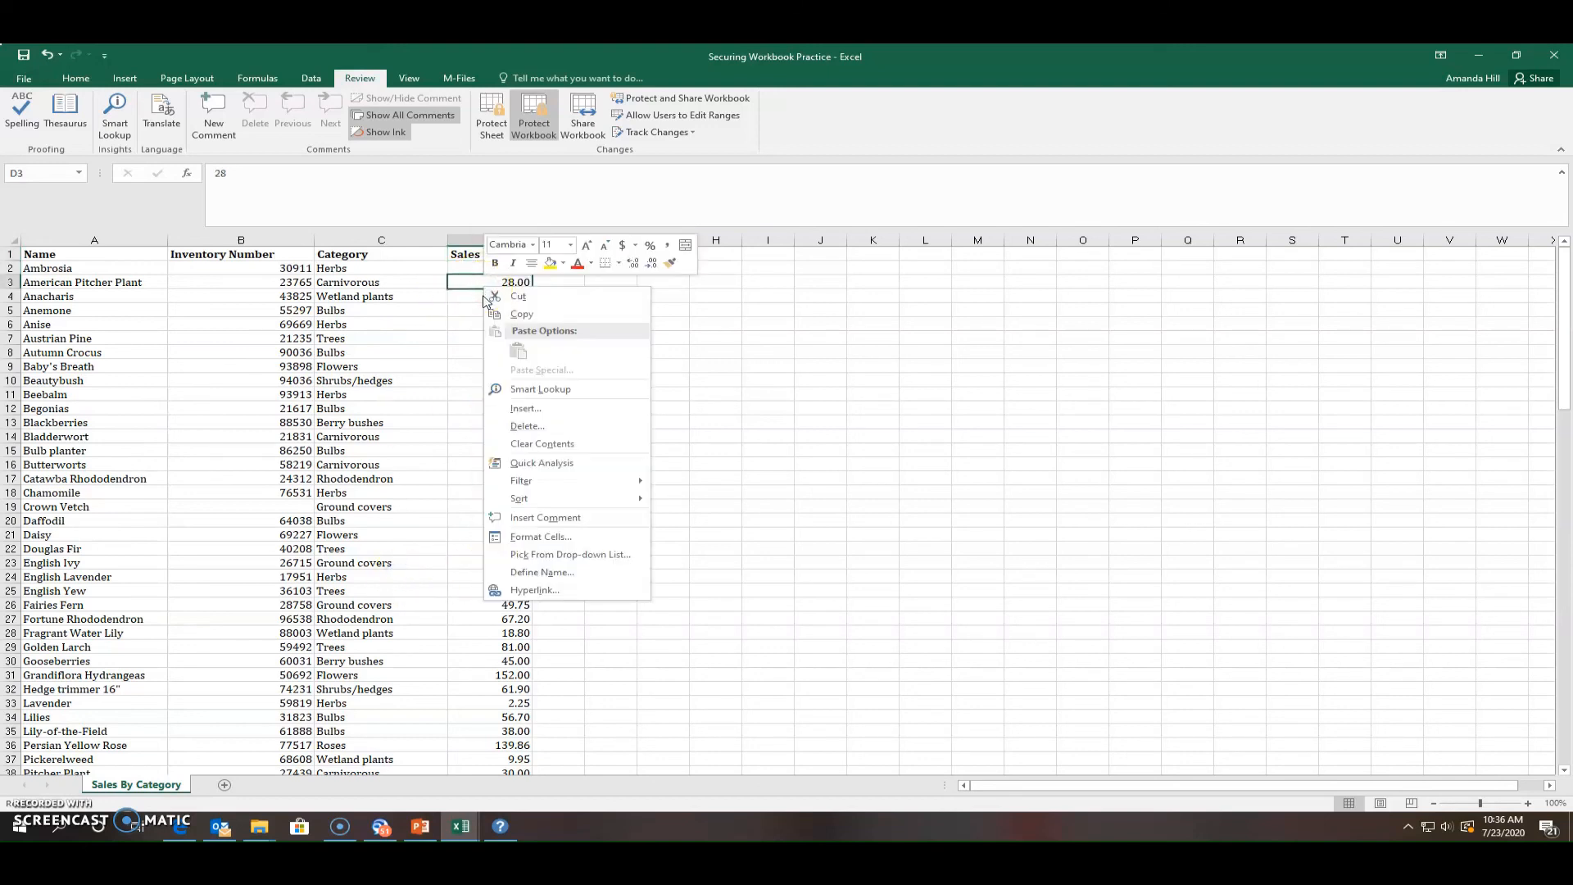
{"action": "left_click", "coordinate": [455, 313]}
{"action": "right_click", "coordinate": [486, 300]}
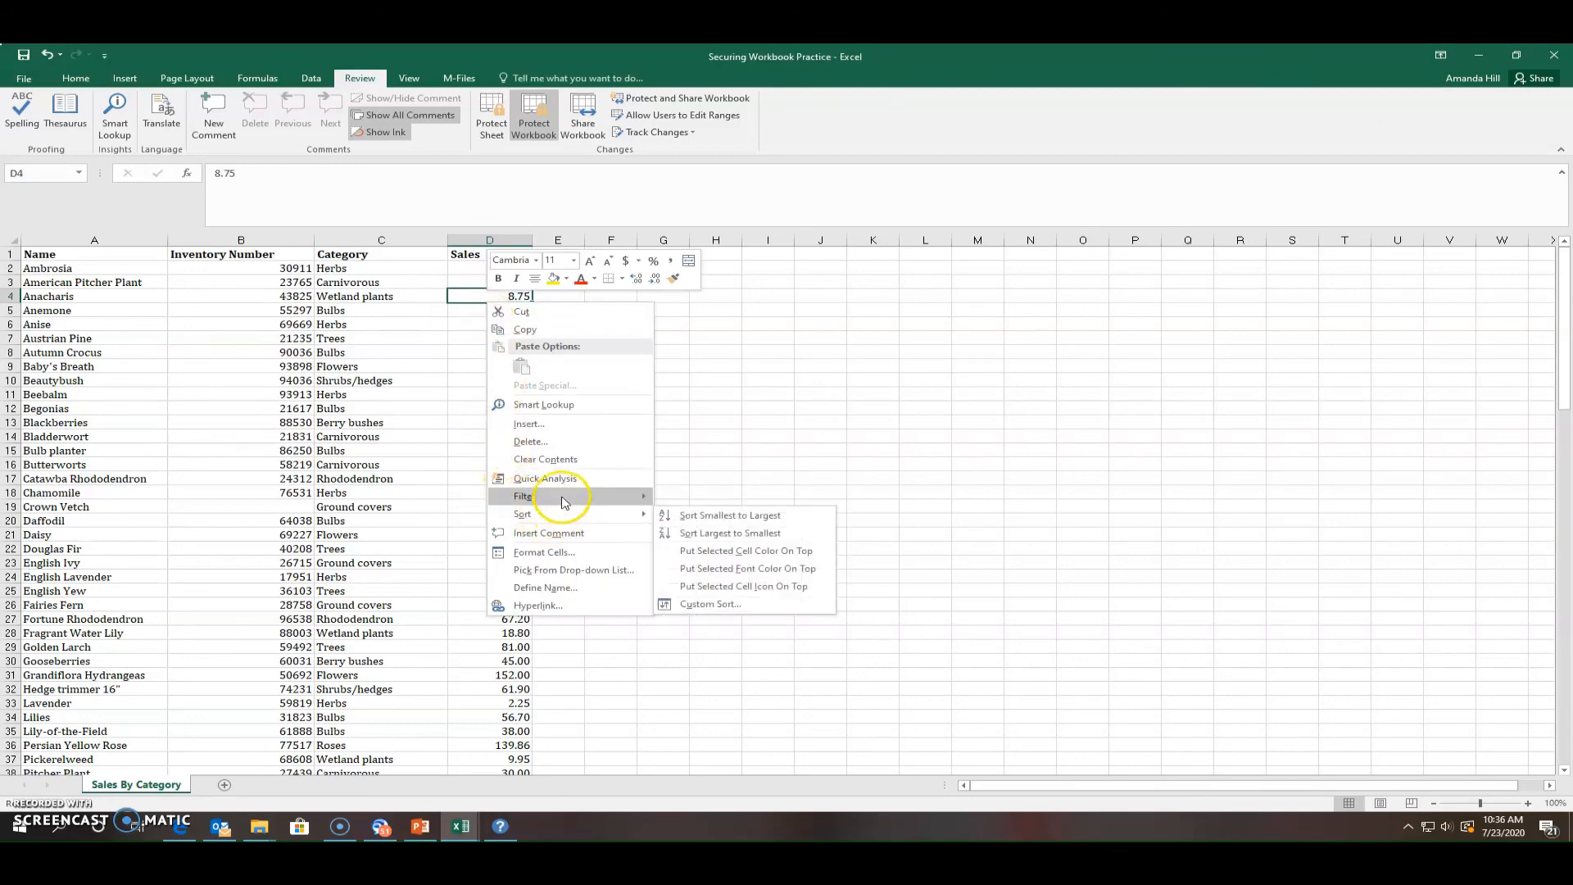
{"action": "mouse_move", "coordinate": [565, 496]}
{"action": "left_click", "coordinate": [430, 606]}
{"action": "right_click", "coordinate": [148, 785]}
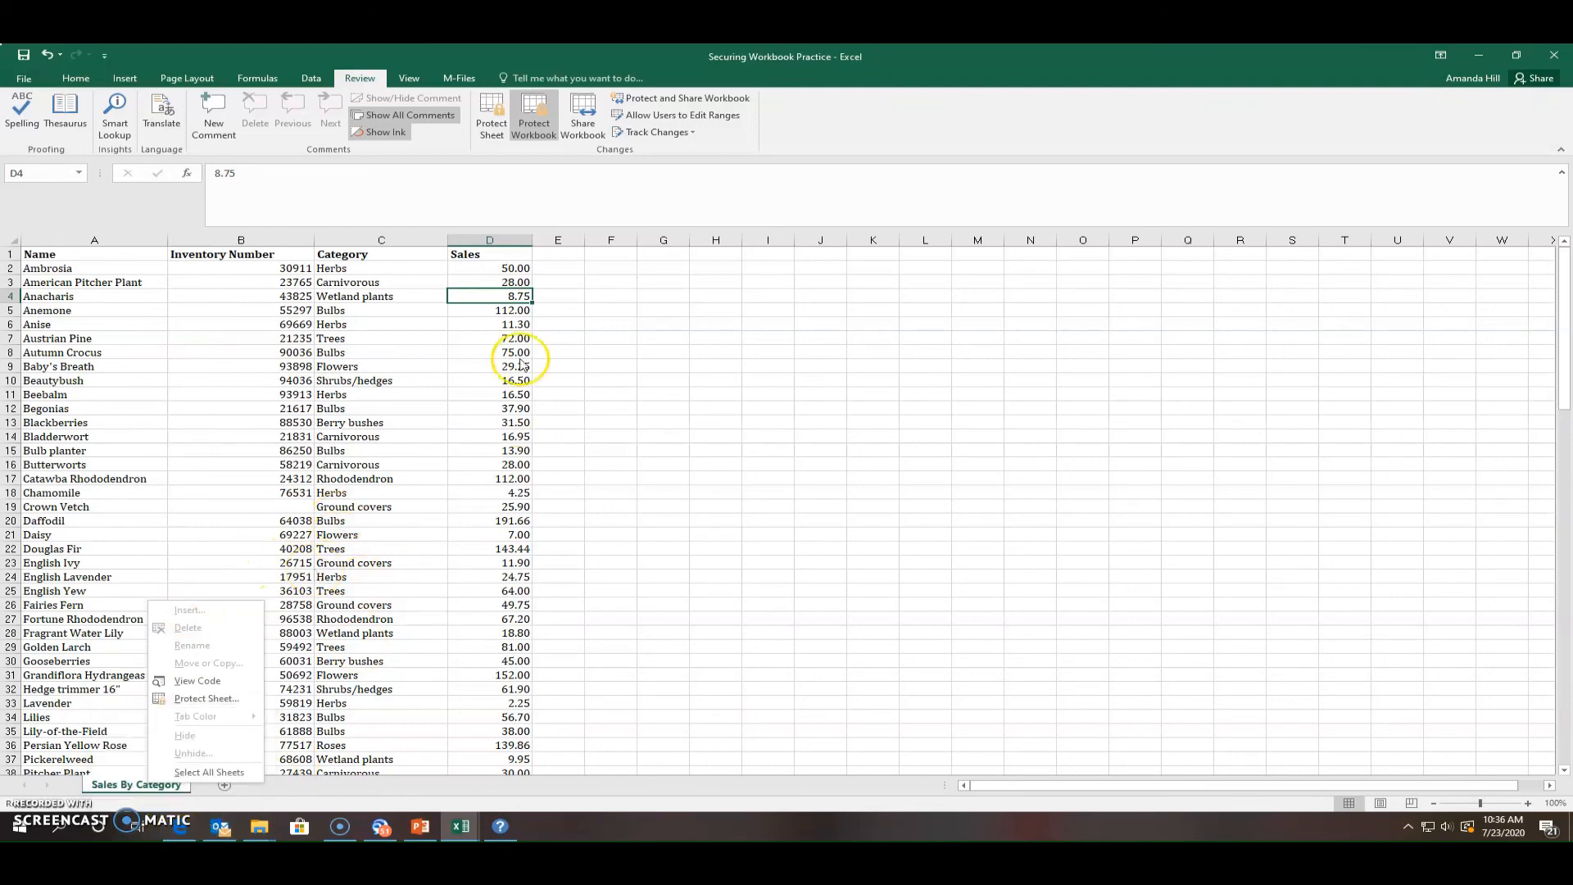
{"action": "left_click", "coordinate": [474, 251]}
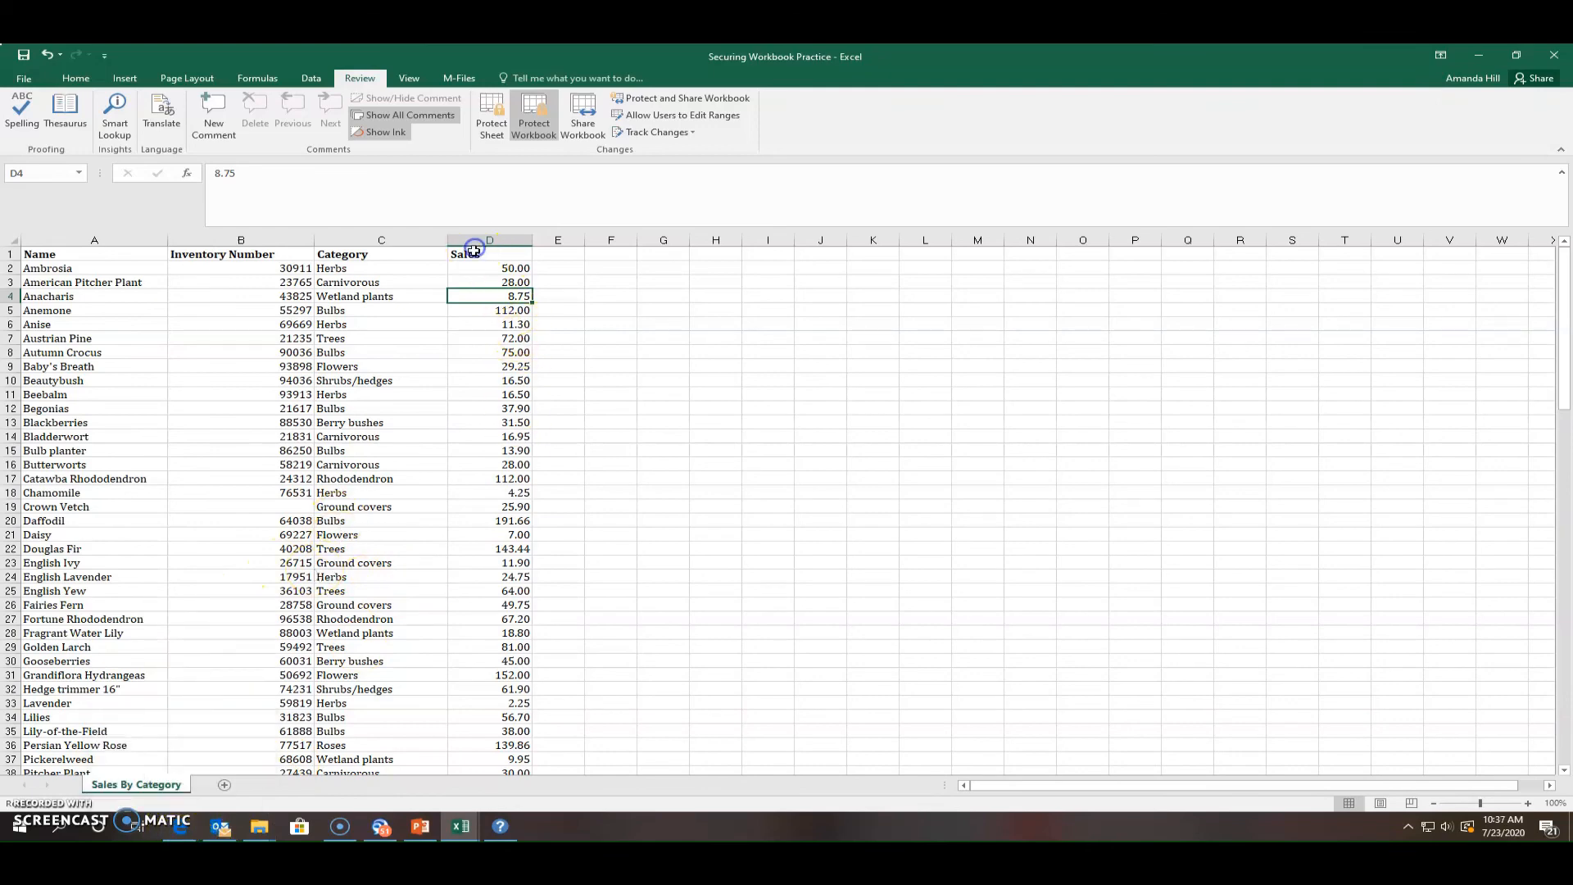
Clear the category entry in C26 and the inventory number in B22
{"action": "right_click", "coordinate": [123, 785]}
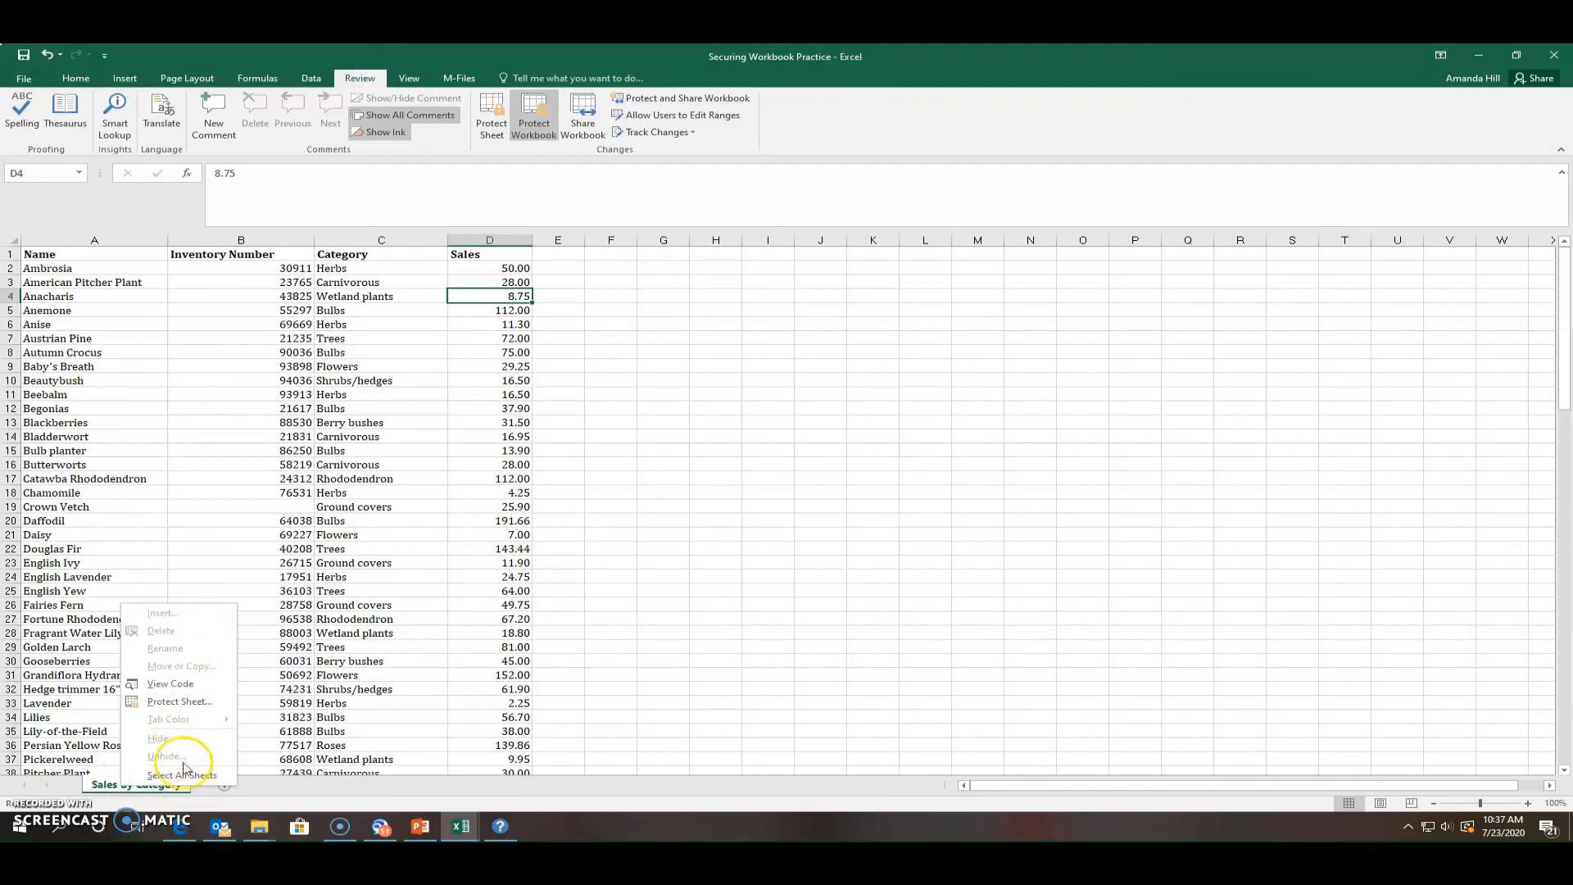
{"action": "left_click", "coordinate": [354, 599]}
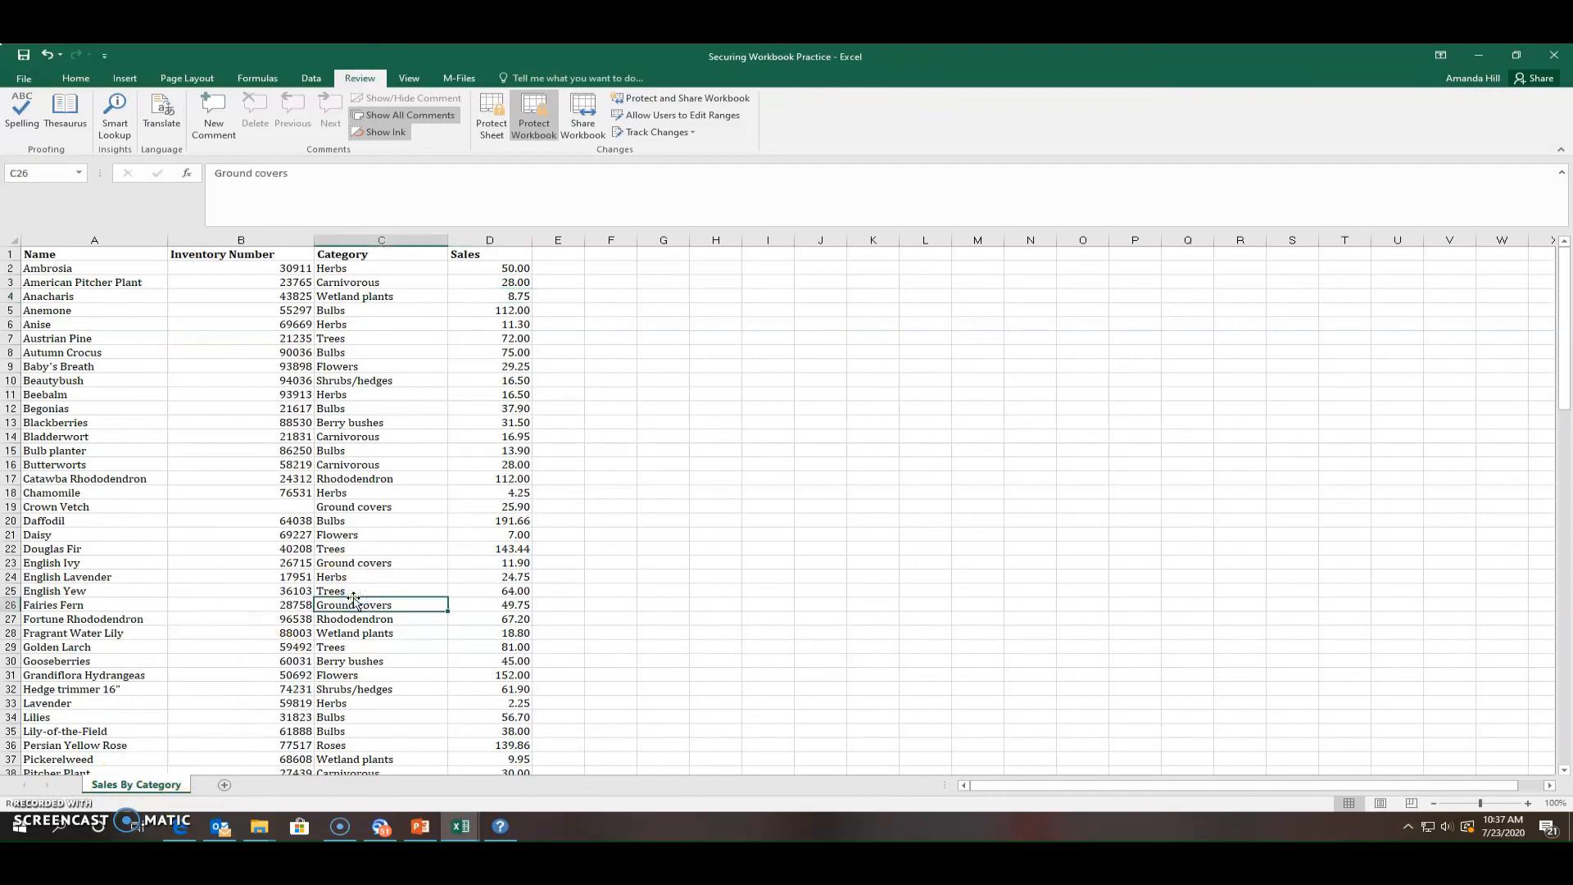
{"action": "key", "text": "Delete"}
{"action": "left_click", "coordinate": [381, 534]}
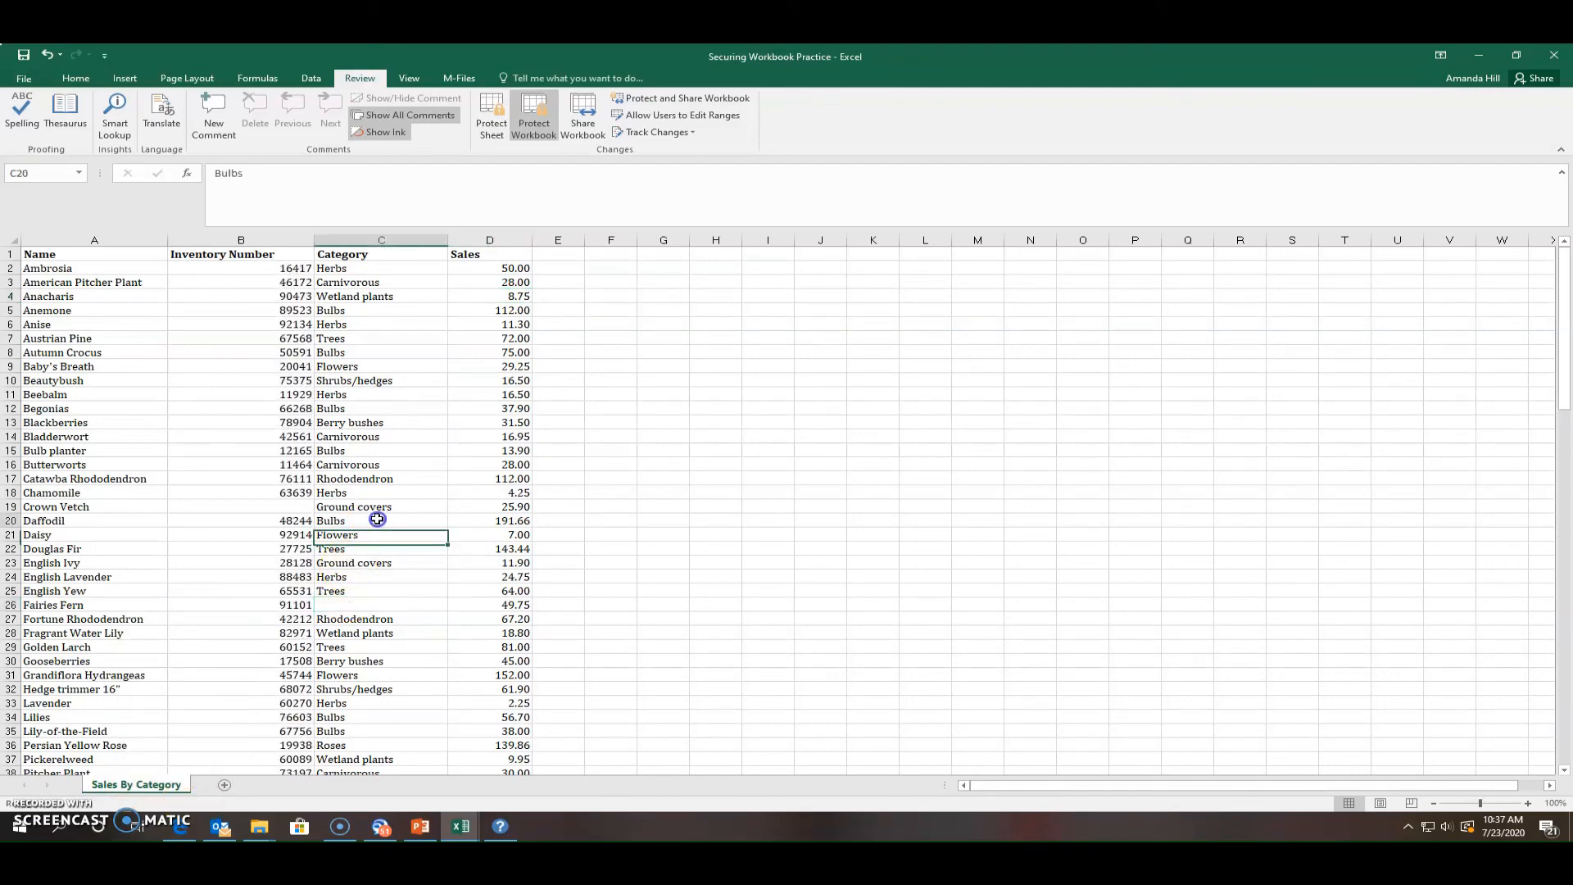
{"action": "left_click", "coordinate": [279, 555]}
{"action": "key", "text": "Delete"}
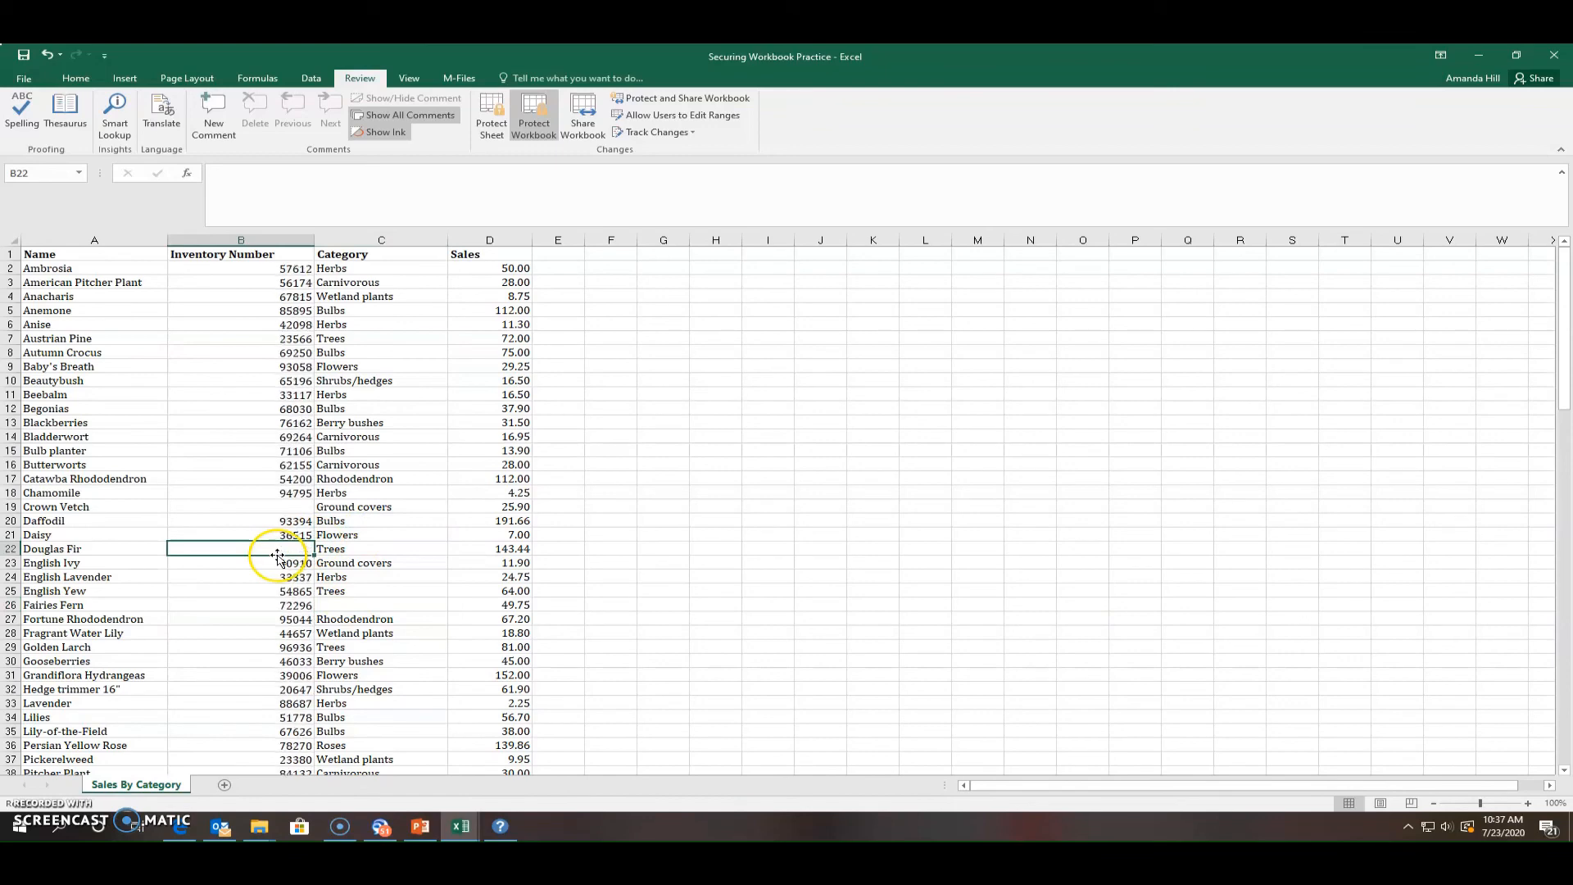
{"action": "left_click", "coordinate": [320, 506]}
{"action": "left_click", "coordinate": [324, 586]}
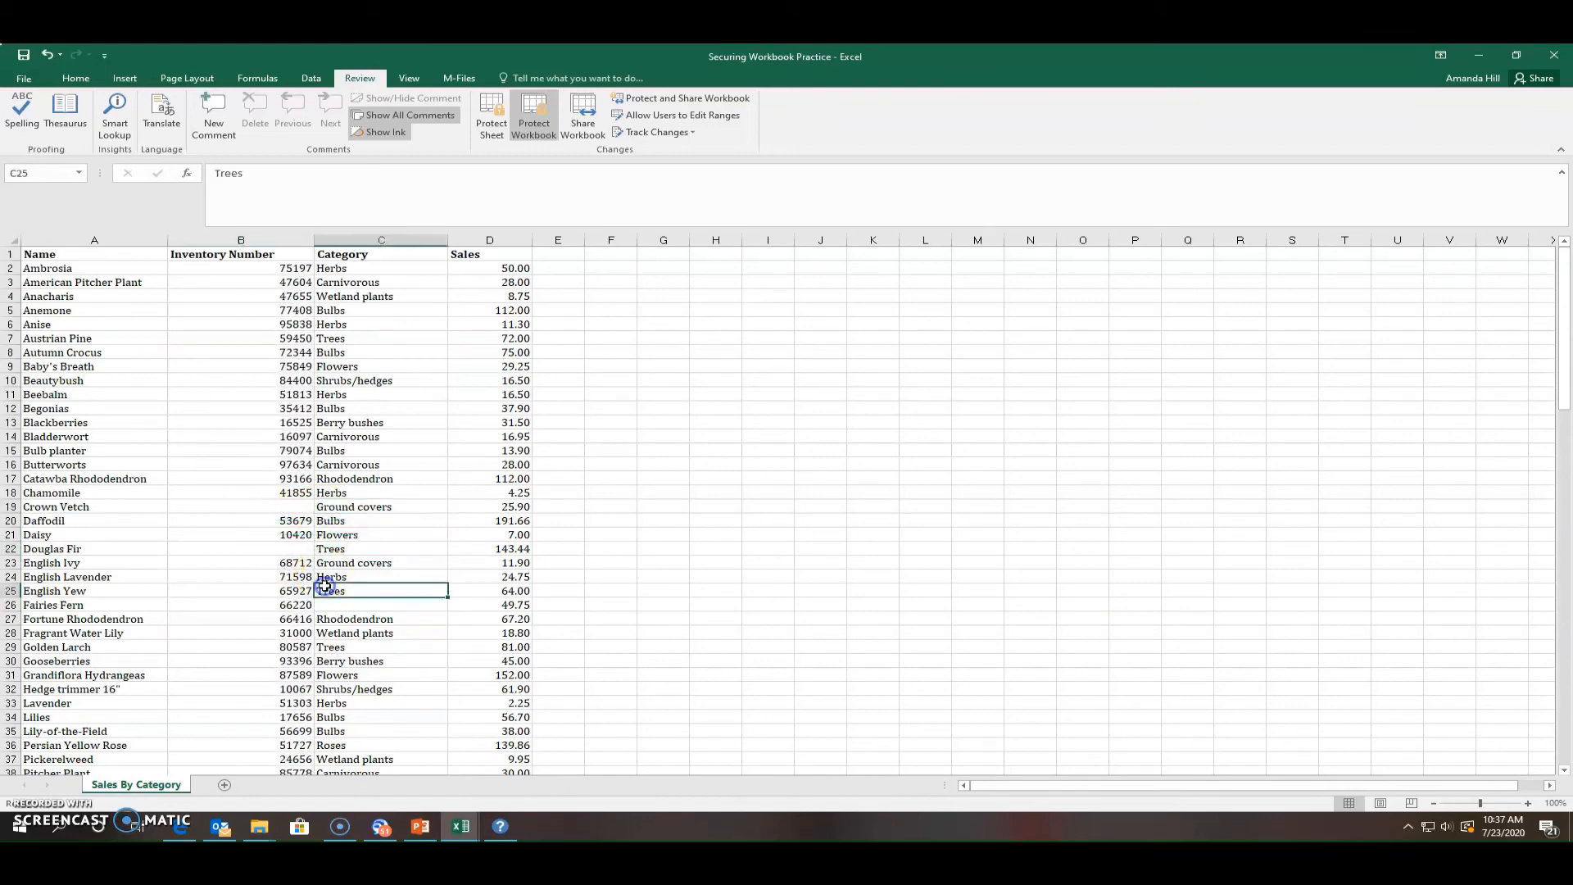
{"action": "left_click", "coordinate": [283, 592]}
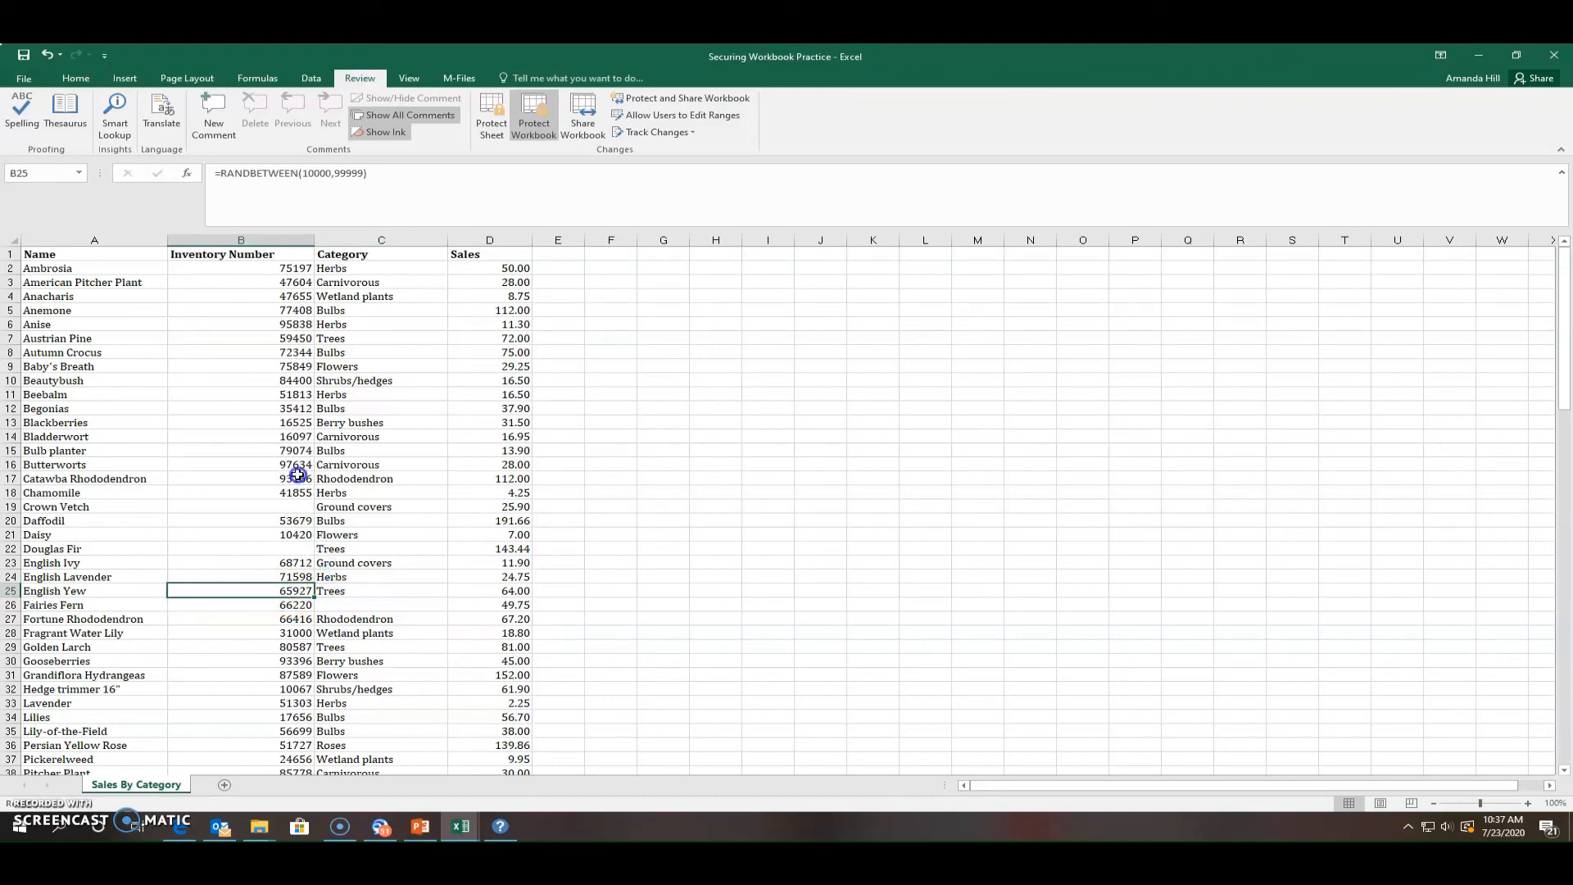
{"action": "left_click", "coordinate": [272, 461]}
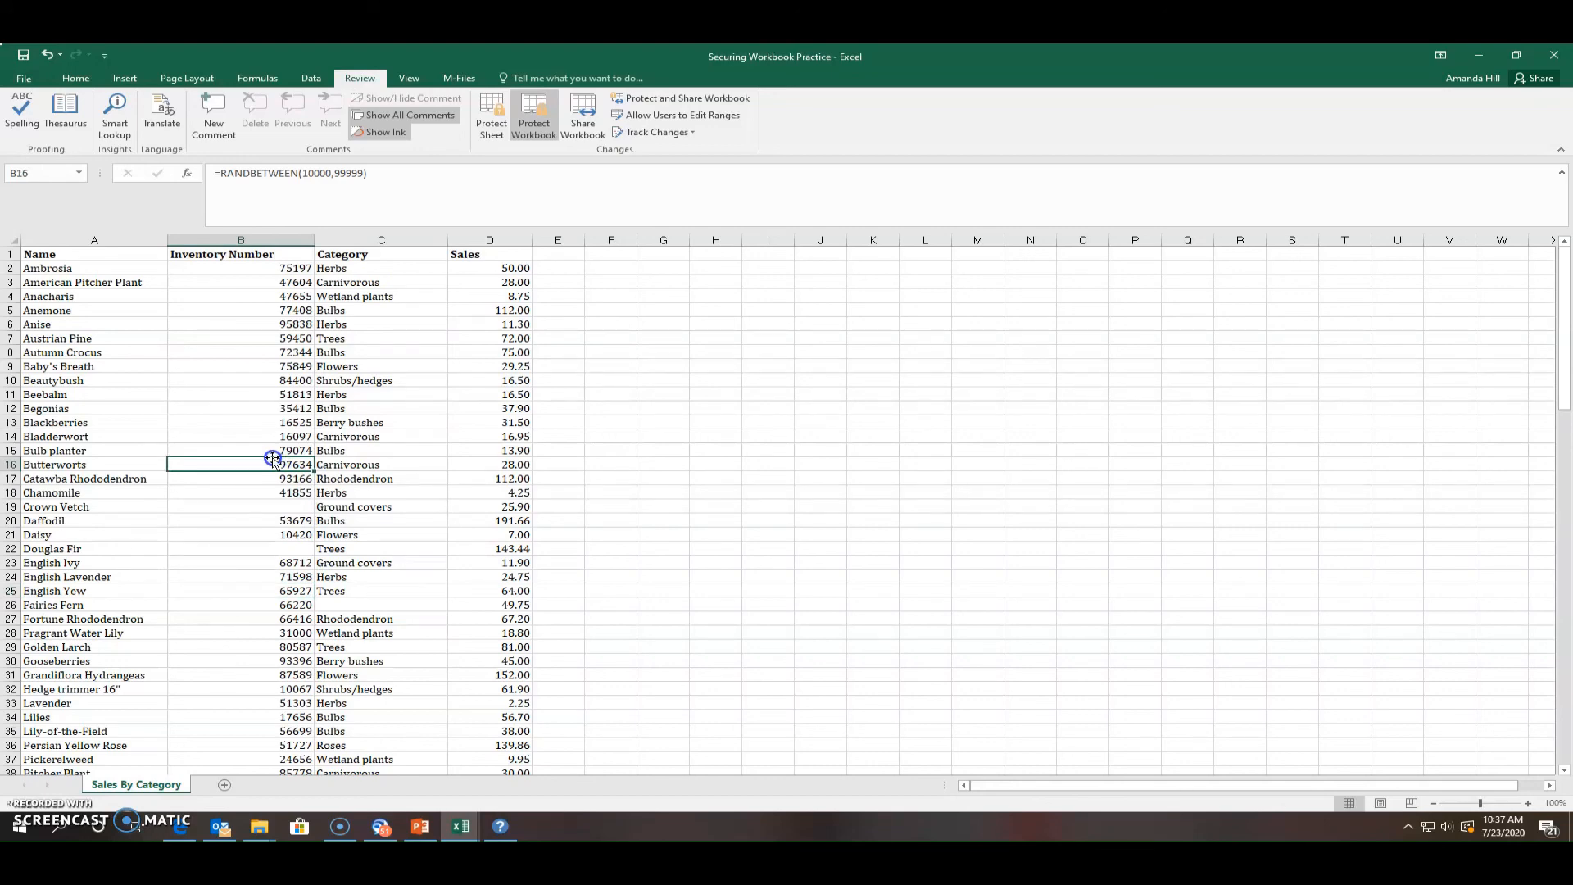
Verify the sheet-tab menu and New sheet button are blocked by structure protection
{"action": "right_click", "coordinate": [144, 785]}
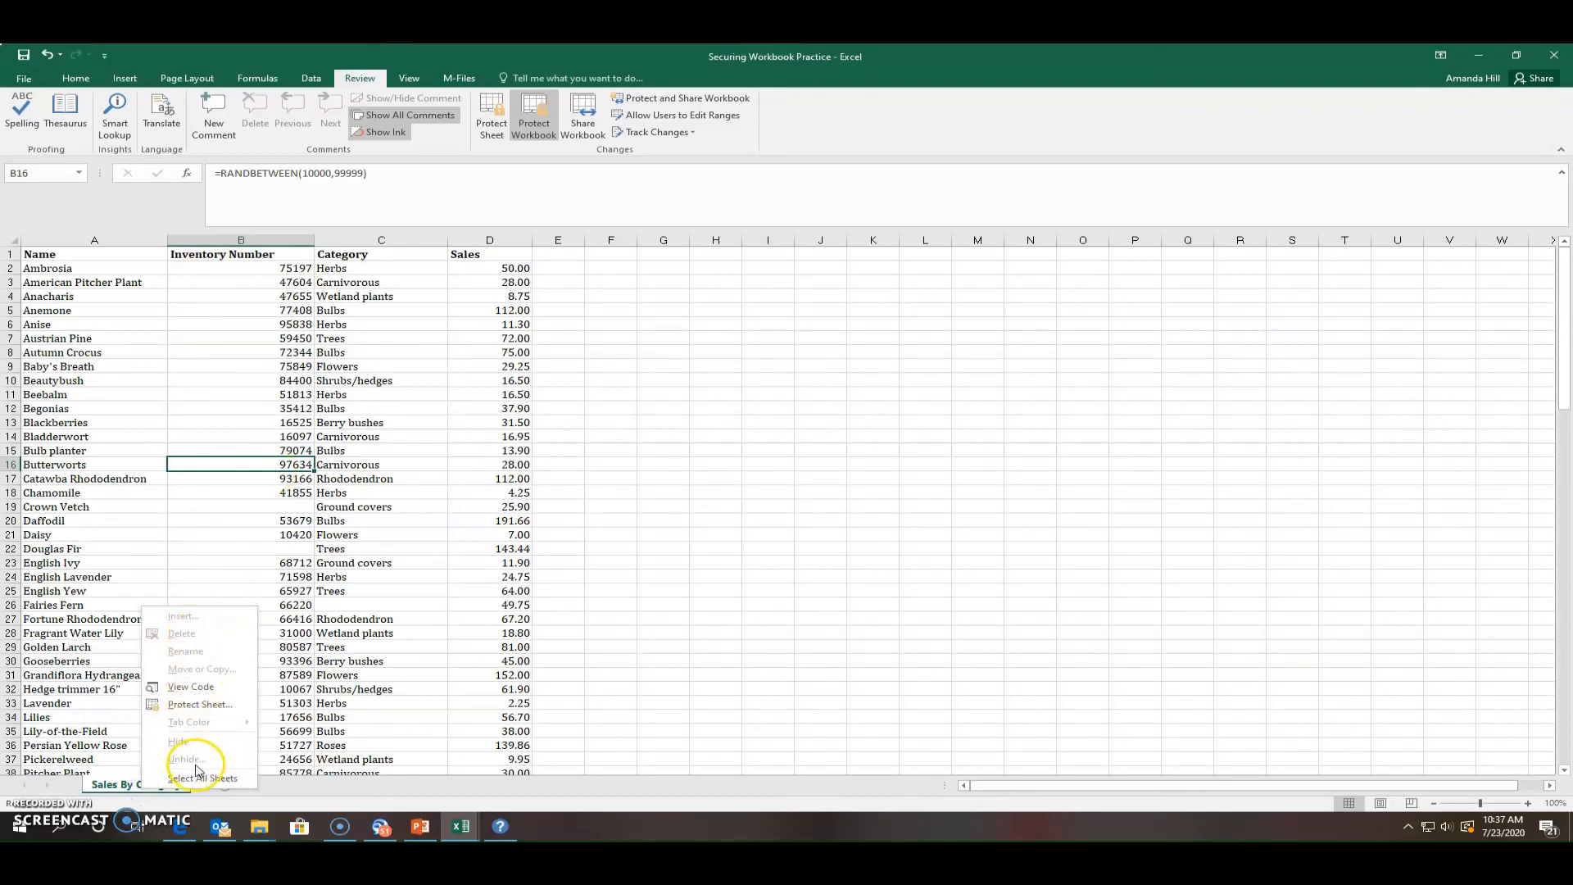
{"action": "left_click", "coordinate": [322, 797]}
{"action": "left_click", "coordinate": [214, 787]}
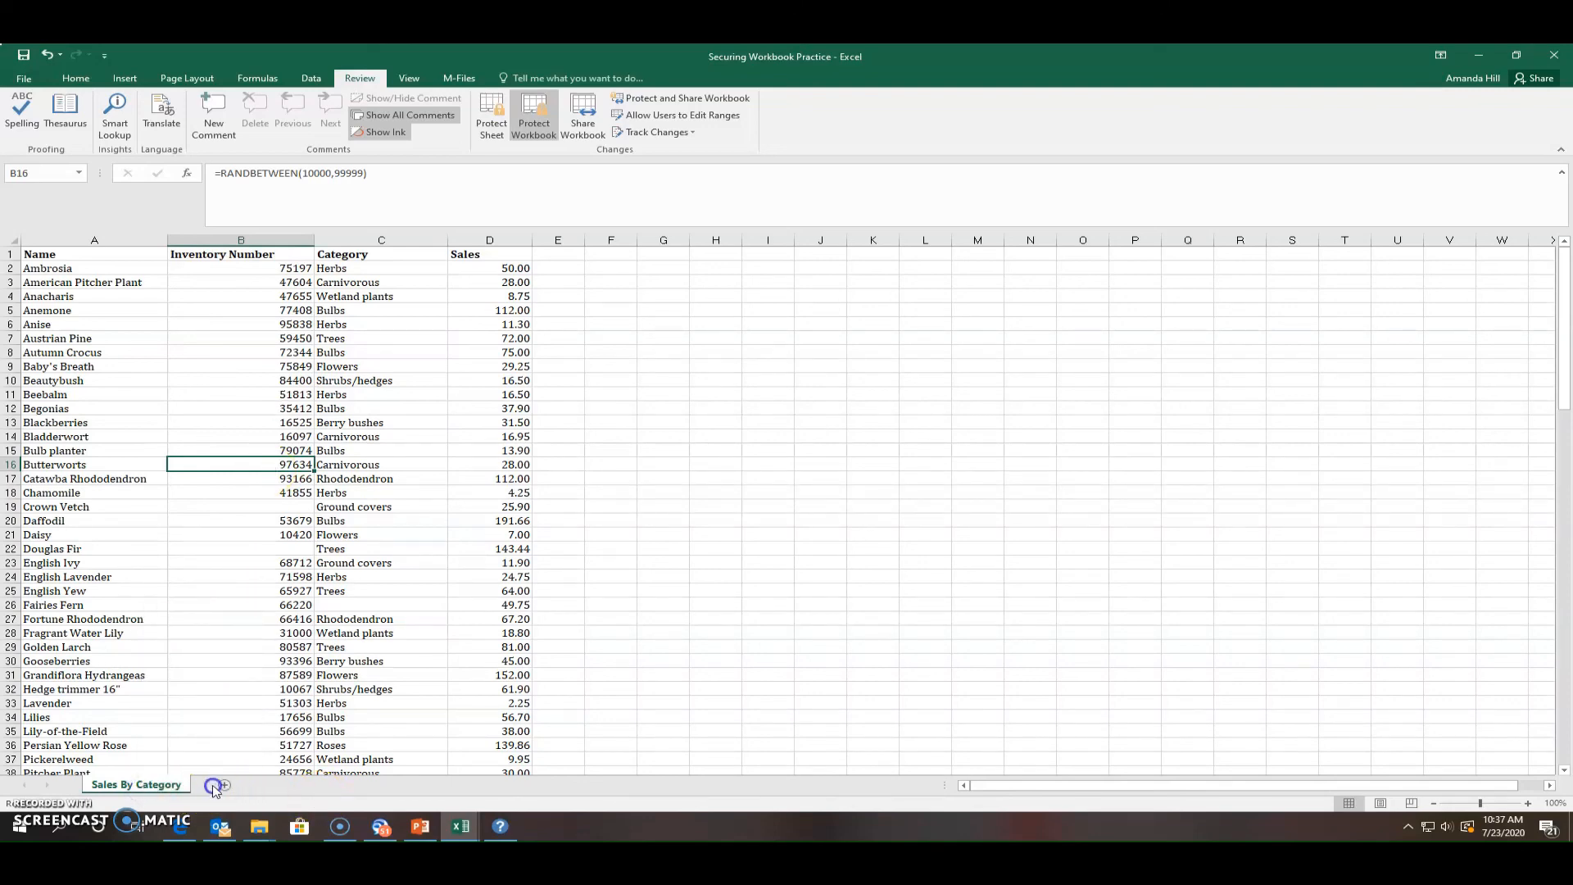
{"action": "left_click", "coordinate": [226, 785]}
{"action": "left_click", "coordinate": [225, 785]}
{"action": "left_click", "coordinate": [170, 788]}
{"action": "left_click", "coordinate": [228, 788]}
{"action": "left_click", "coordinate": [173, 787]}
{"action": "left_click", "coordinate": [225, 786]}
Clear the inventory number in B27 and confirm the sheet cannot be renamed
{"action": "left_click", "coordinate": [452, 653]}
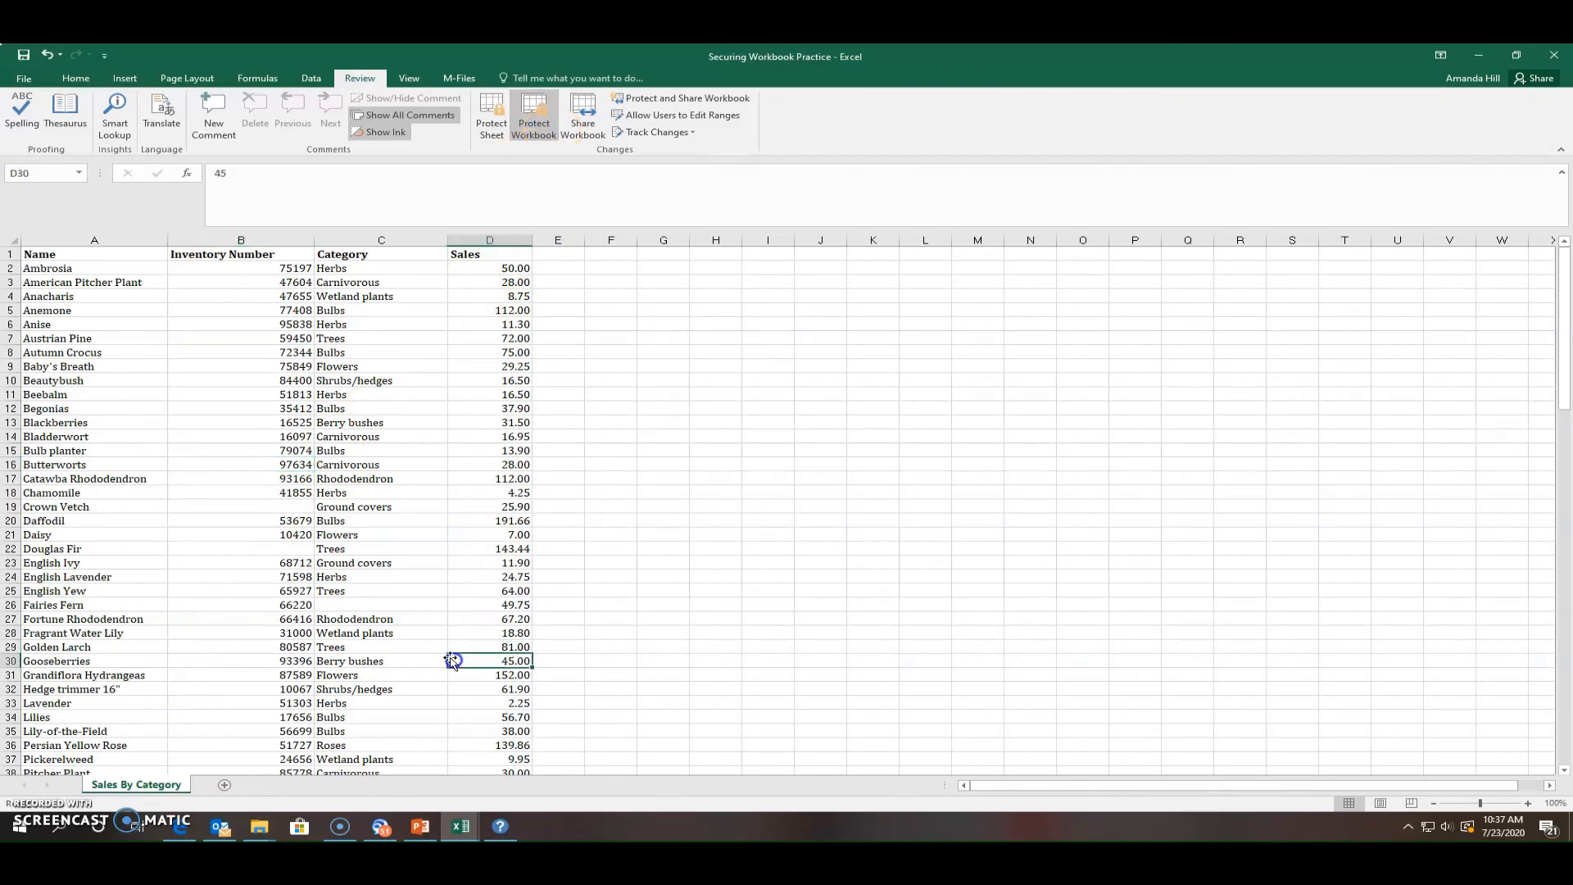
{"action": "left_click", "coordinate": [332, 617]}
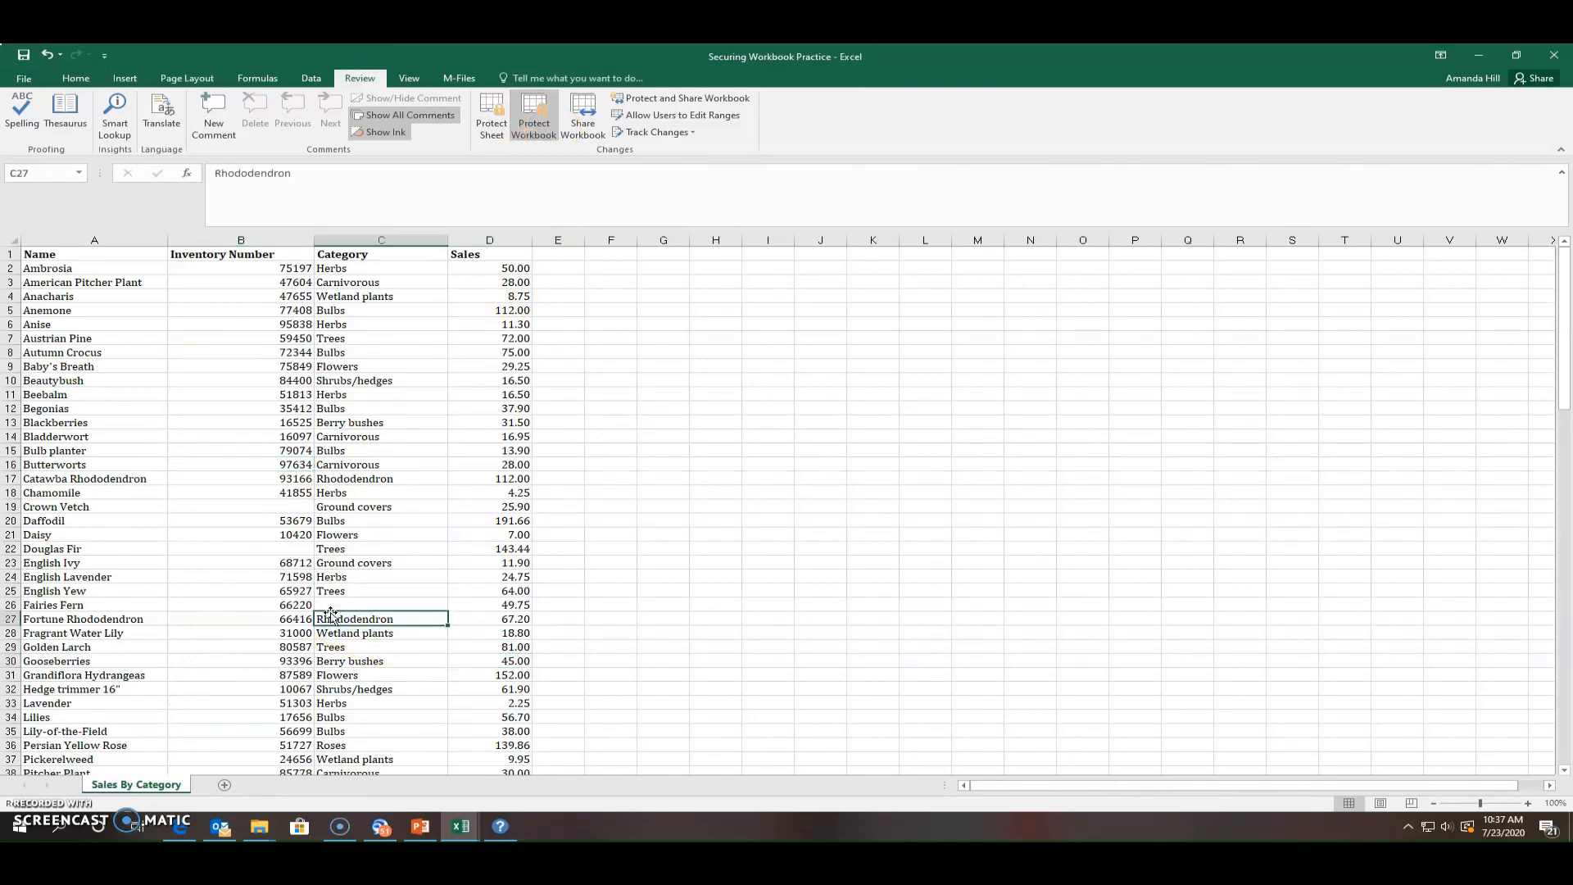
{"action": "left_click", "coordinate": [225, 618]}
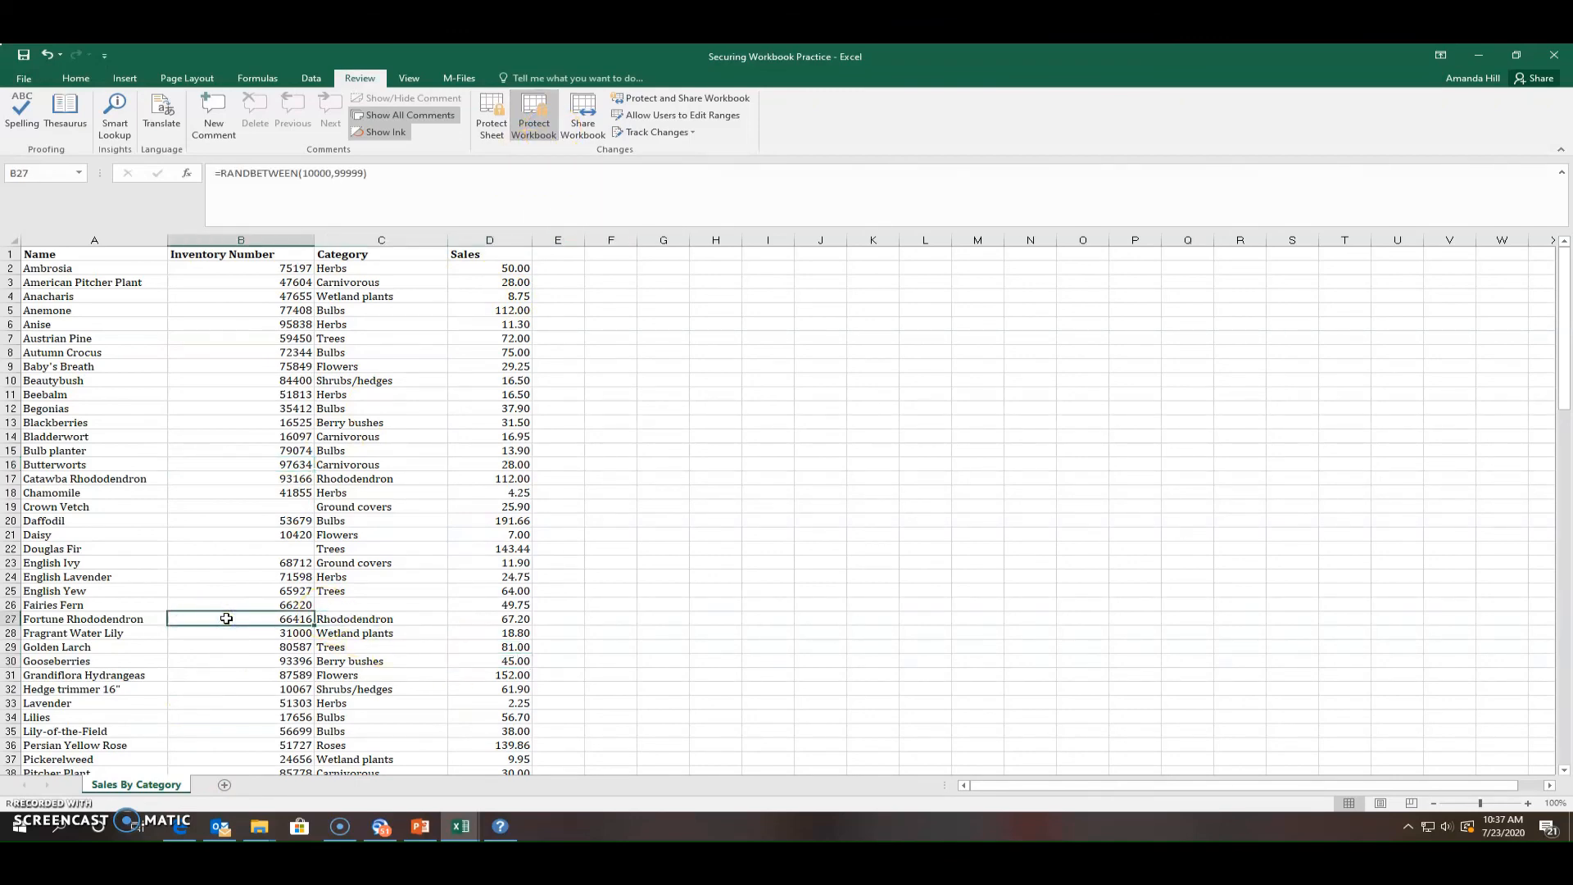
{"action": "key", "text": "Delete"}
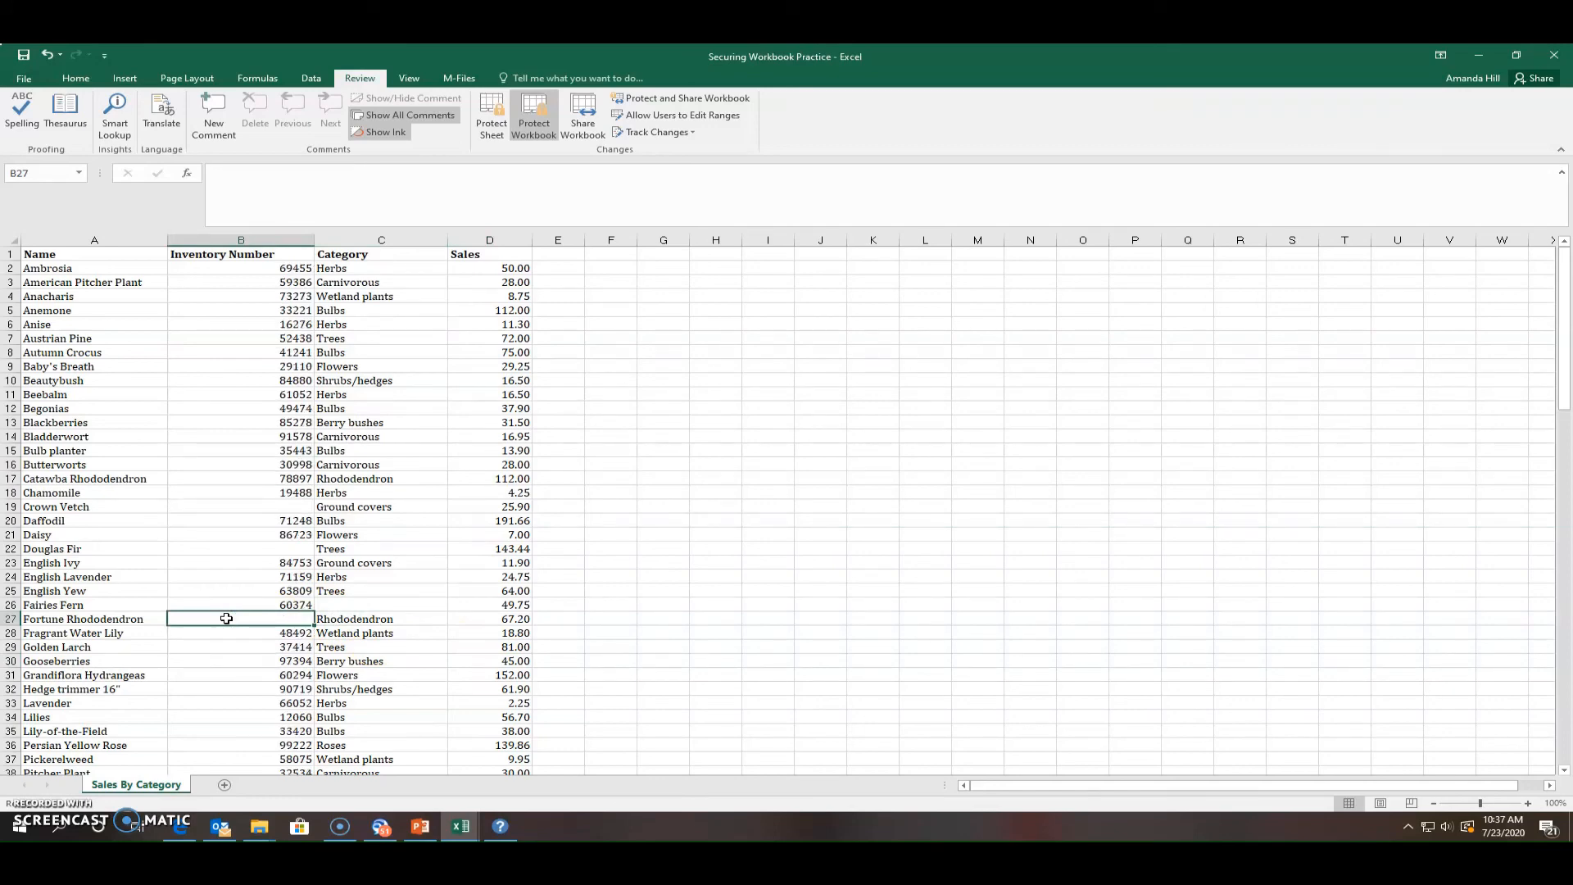
{"action": "double_click", "coordinate": [147, 785]}
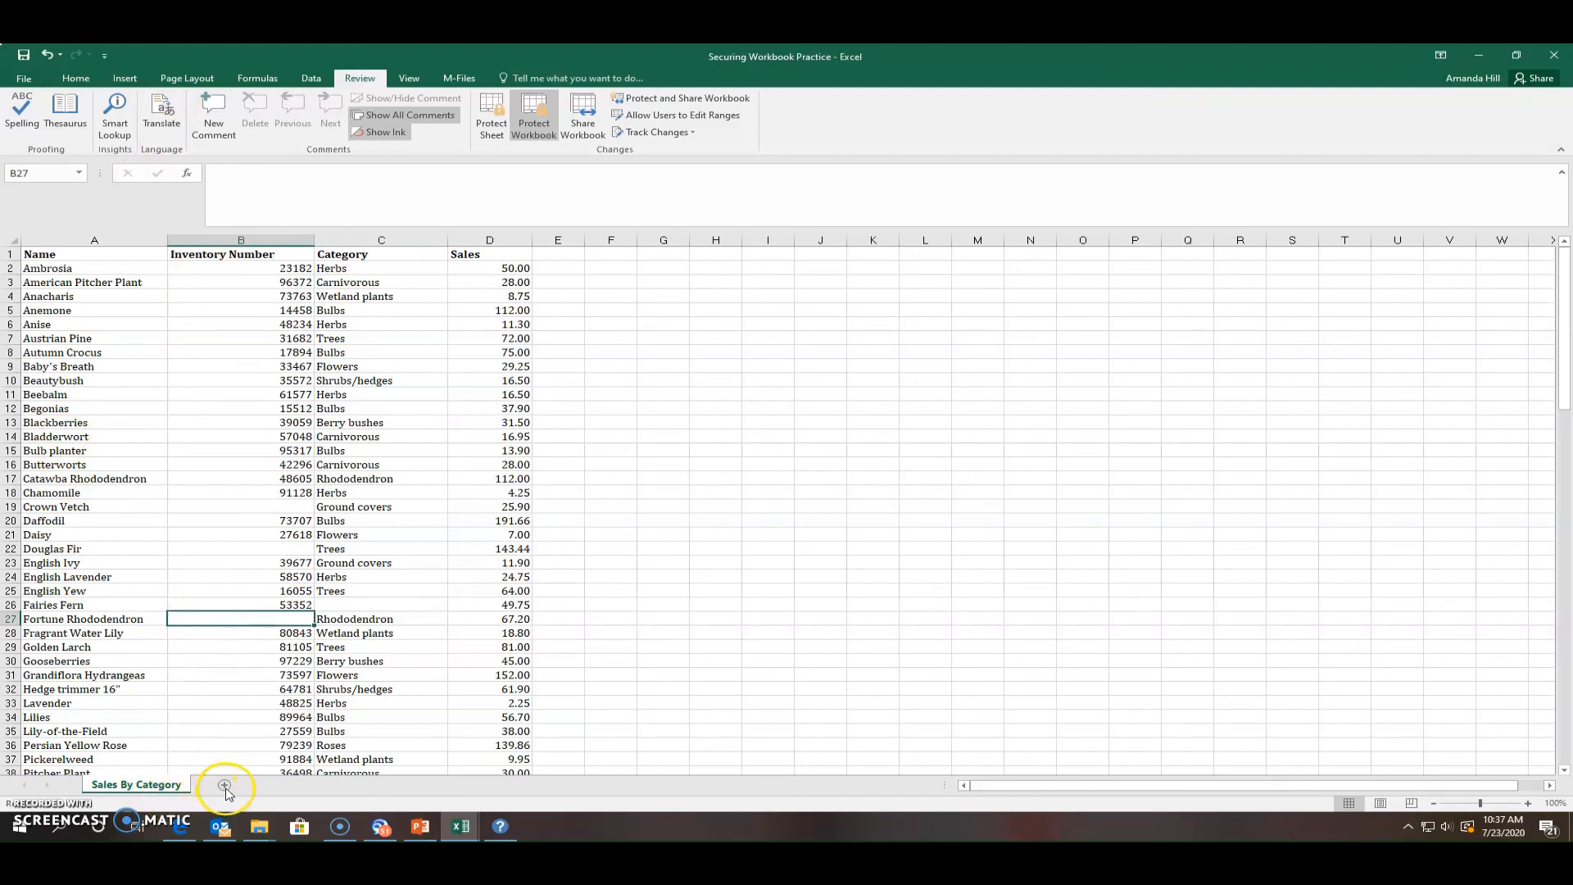
{"action": "right_click", "coordinate": [145, 785]}
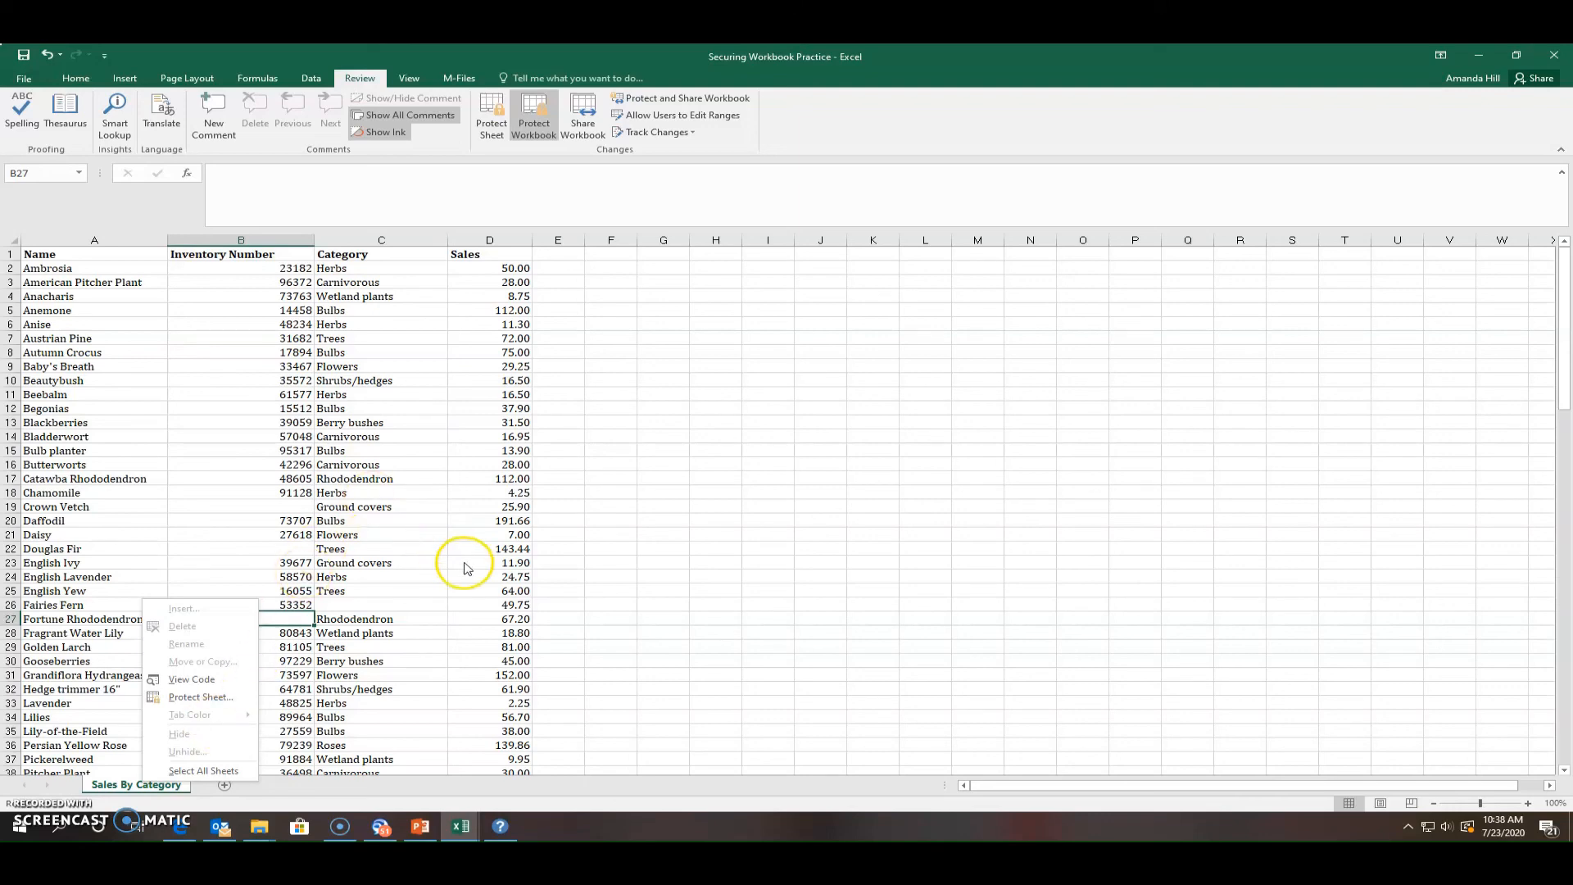
{"action": "left_click", "coordinate": [584, 124]}
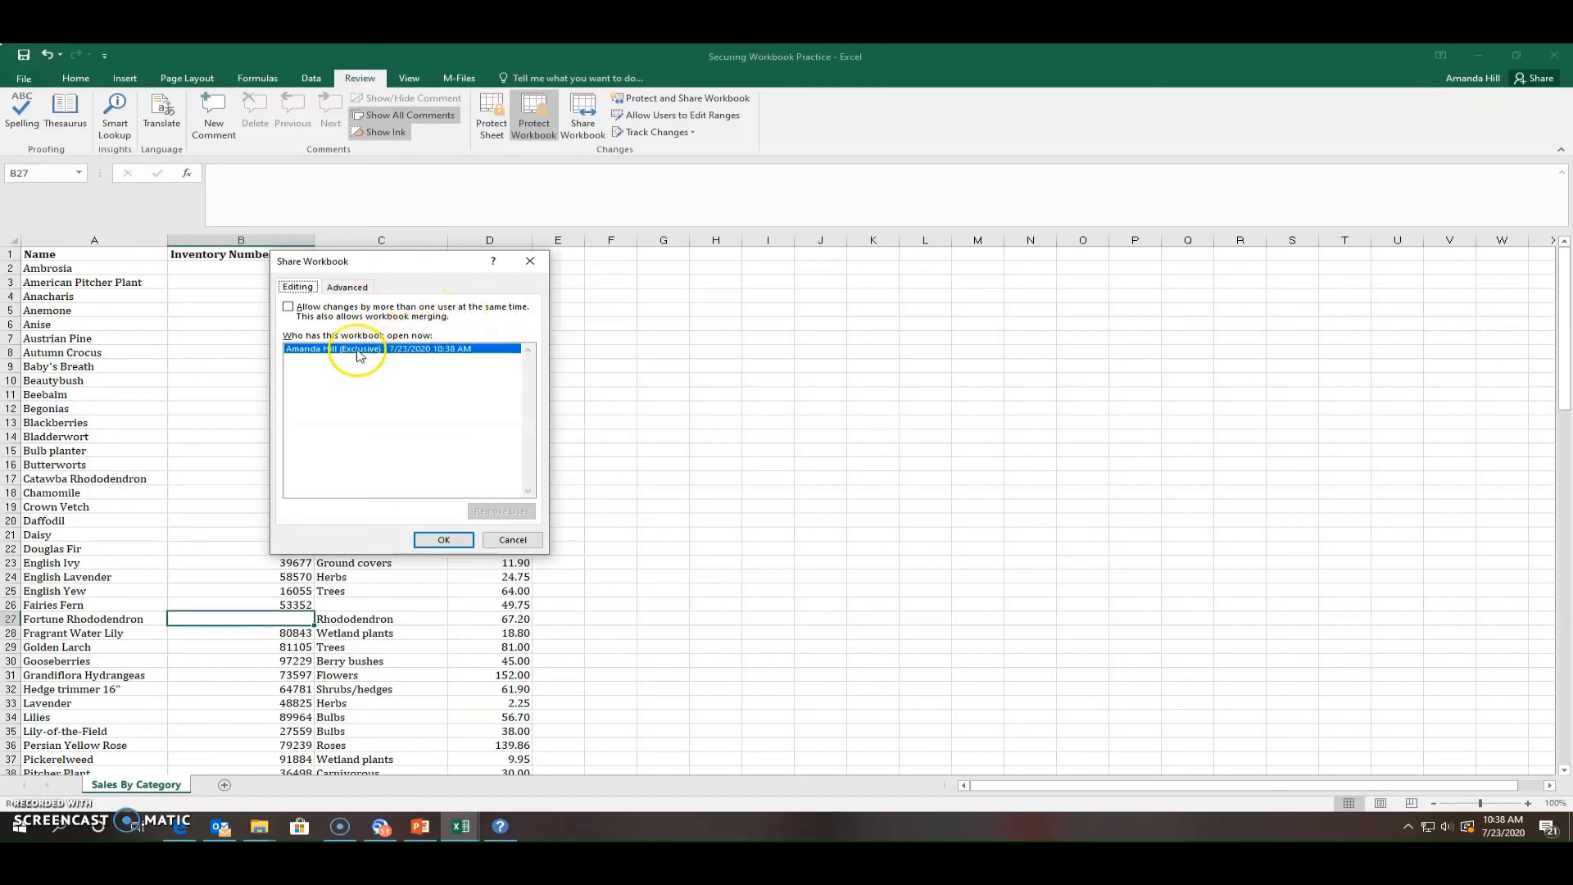
{"action": "left_click", "coordinate": [347, 287]}
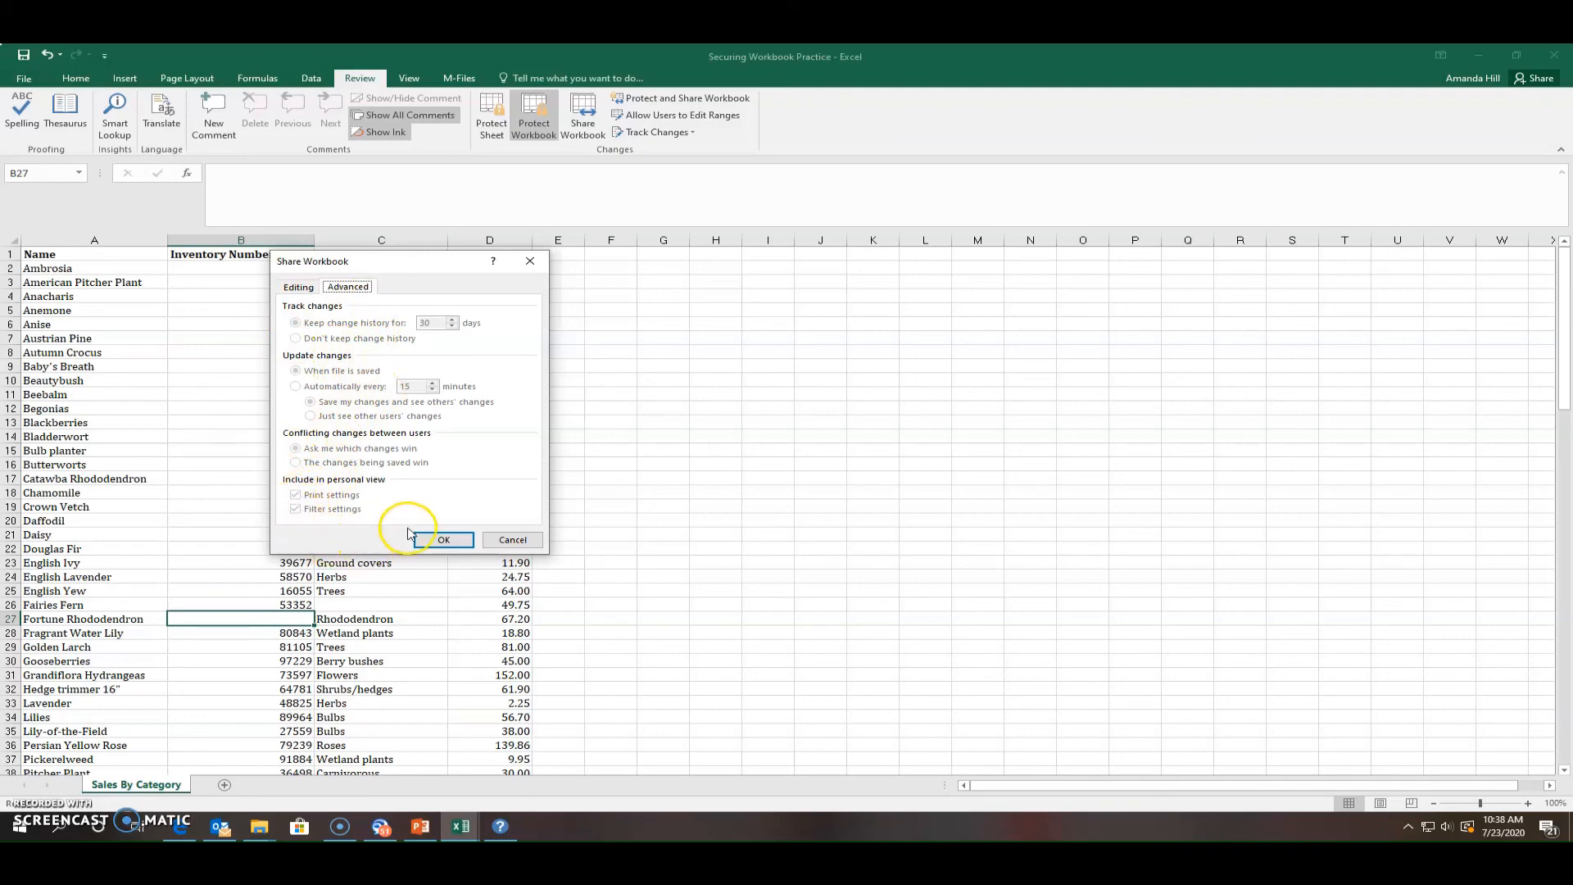
{"action": "left_click", "coordinate": [505, 541]}
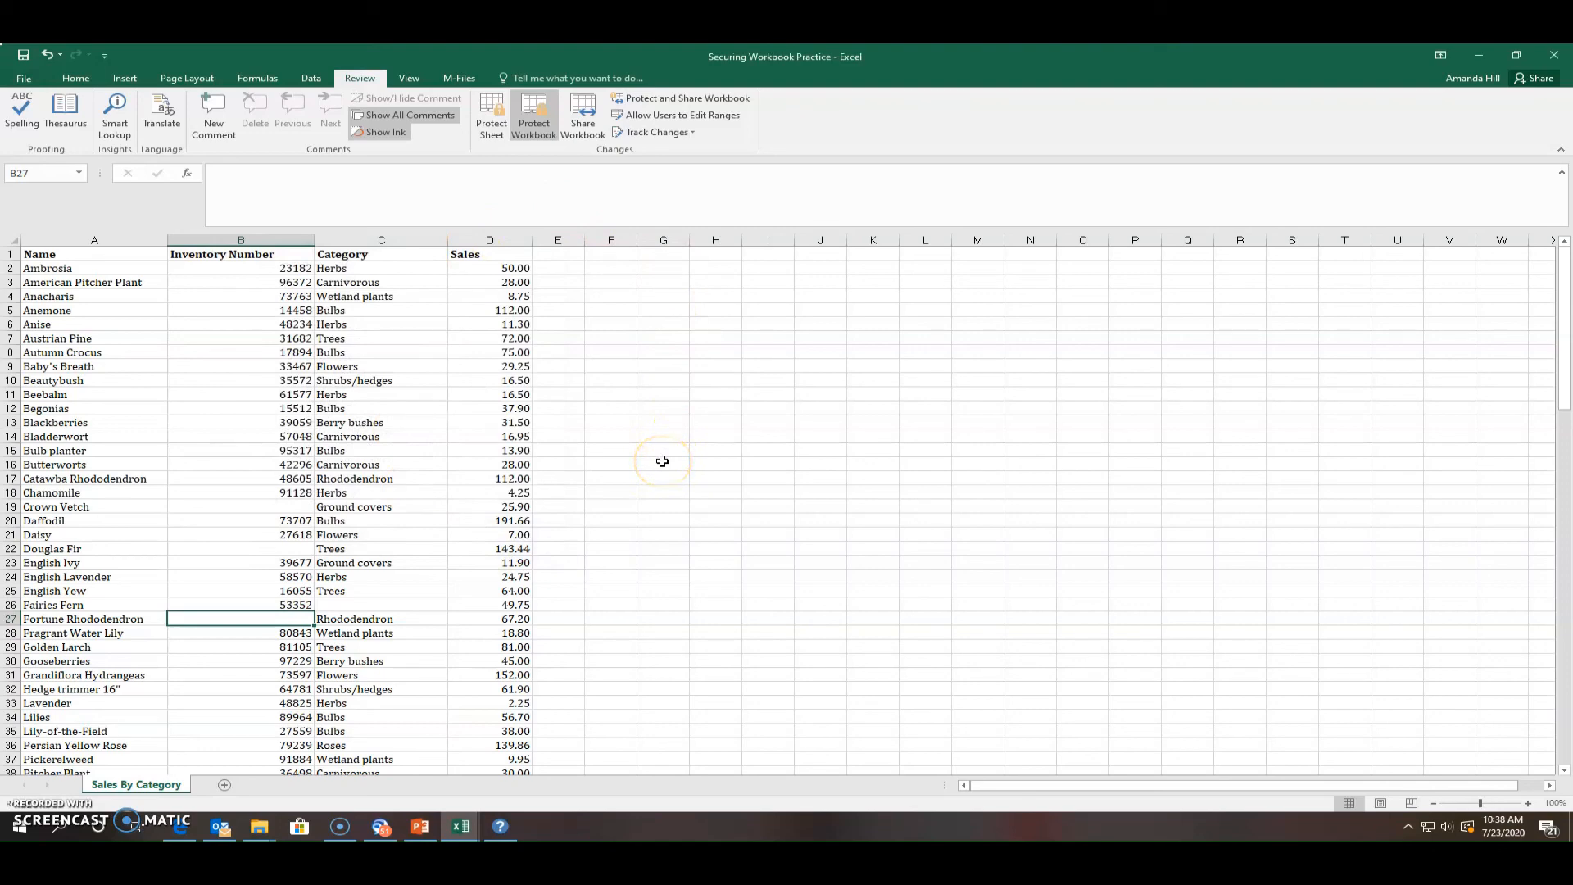
{"action": "left_click", "coordinate": [707, 101]}
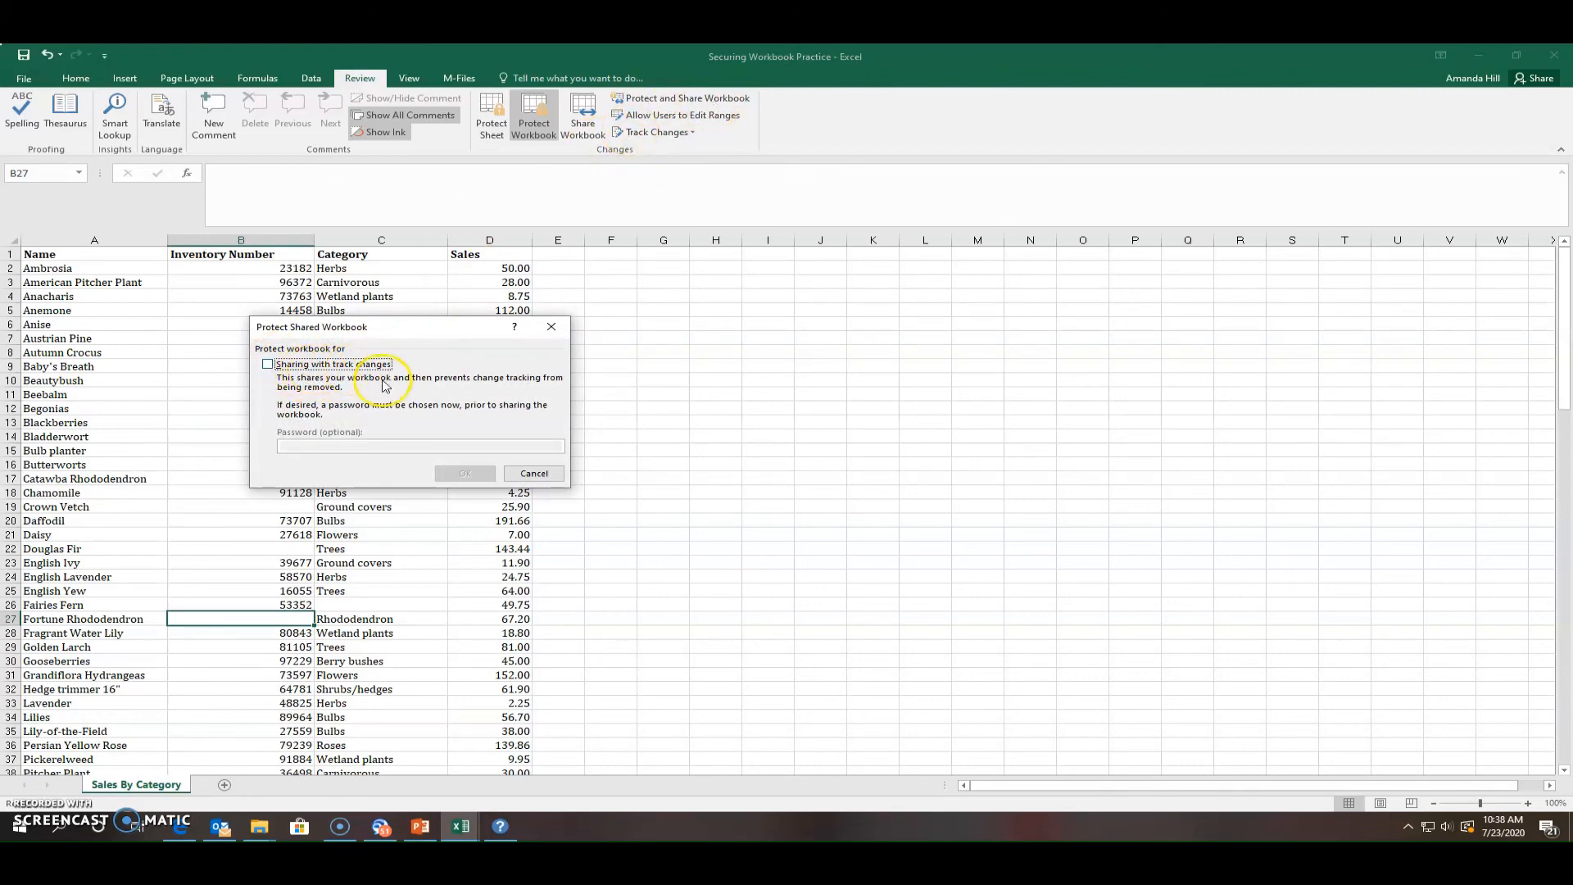
{"action": "left_click", "coordinate": [268, 363]}
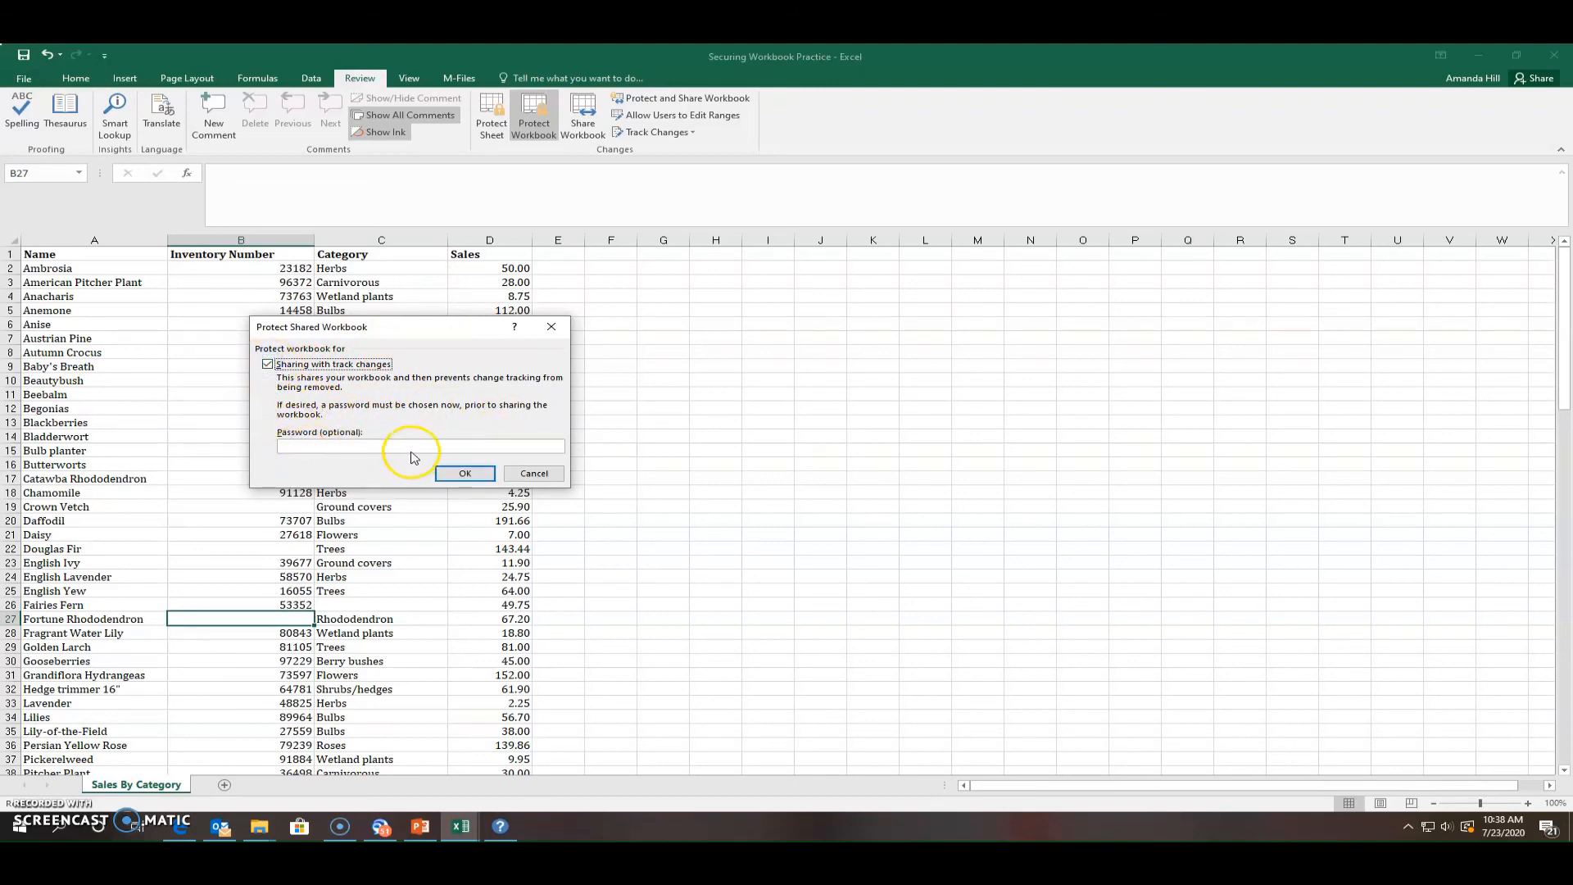
{"action": "left_click", "coordinate": [518, 474]}
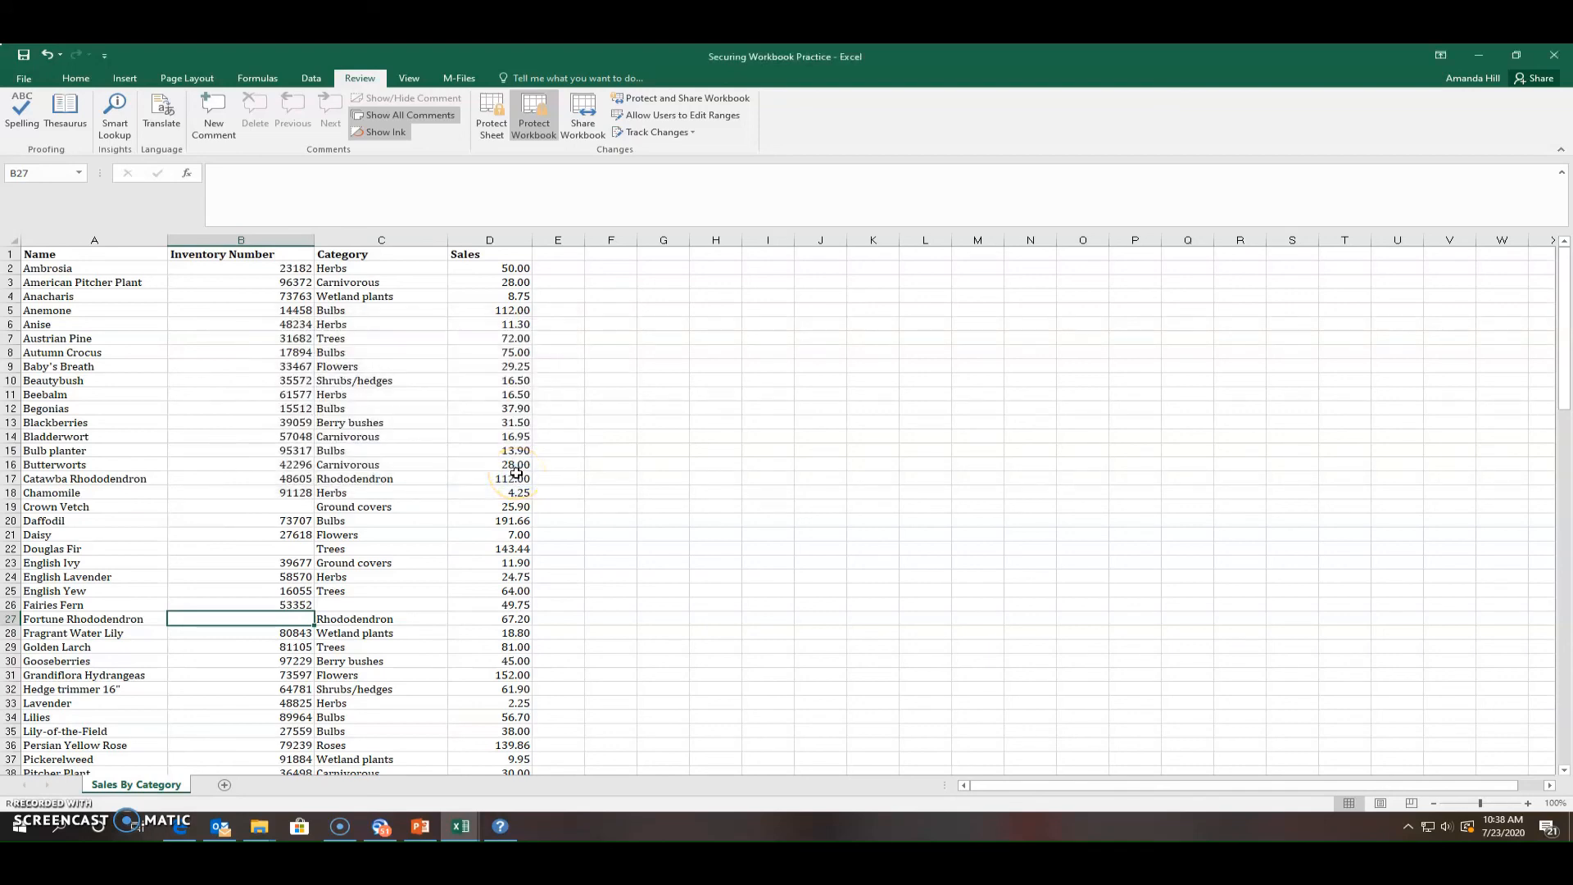